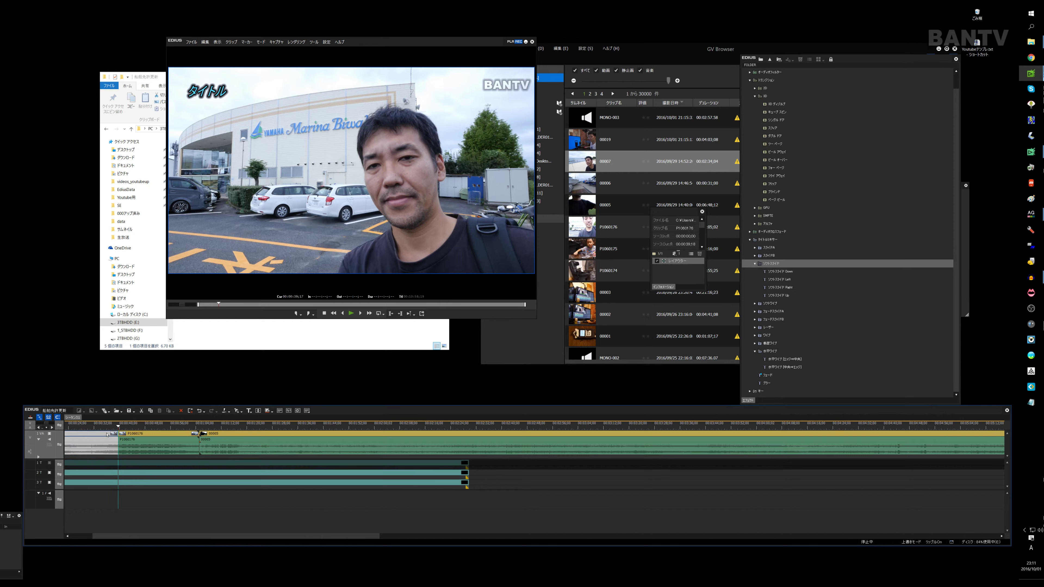
Step: Undo the last edit and ripple-delete the selected leading segment of clip P1060176 in insert mode
key(ctrl+z)
key(Insert)
key(Delete)
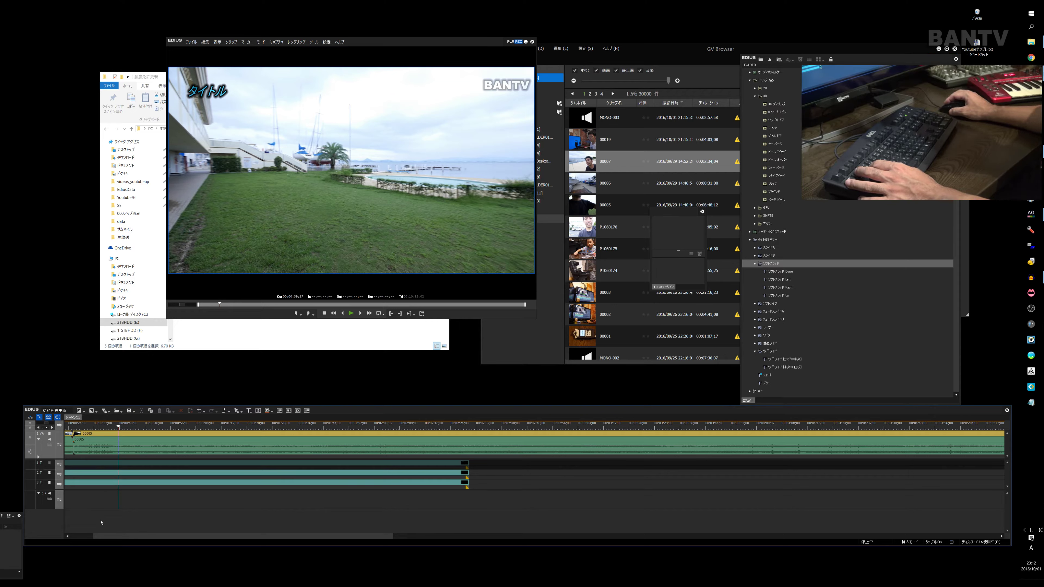
Step: Play back the opening of the trimmed first clip from the start of the timeline
drag(112, 538, 84, 538)
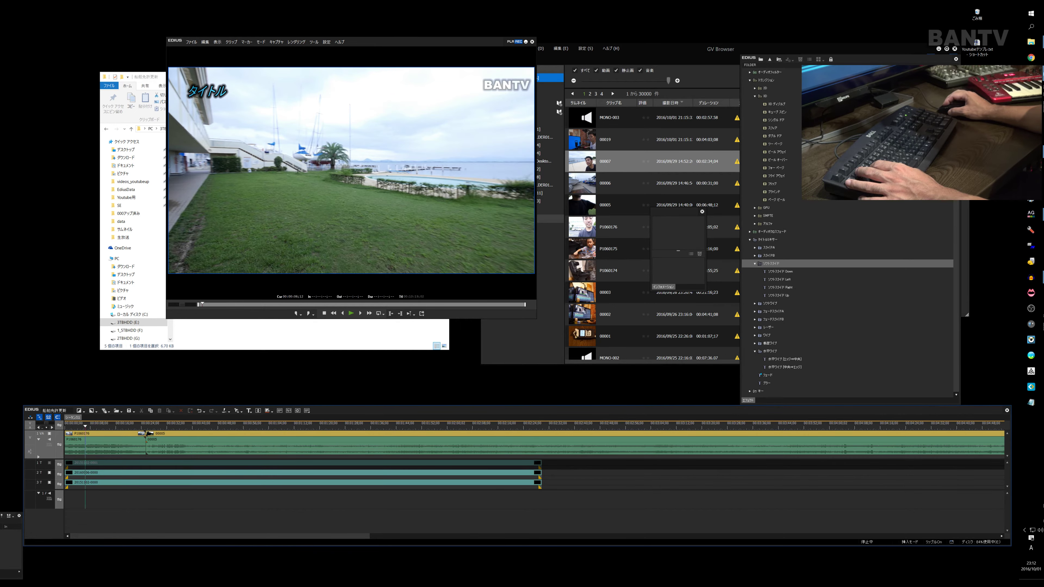
key(a)
key(a)
key(space)
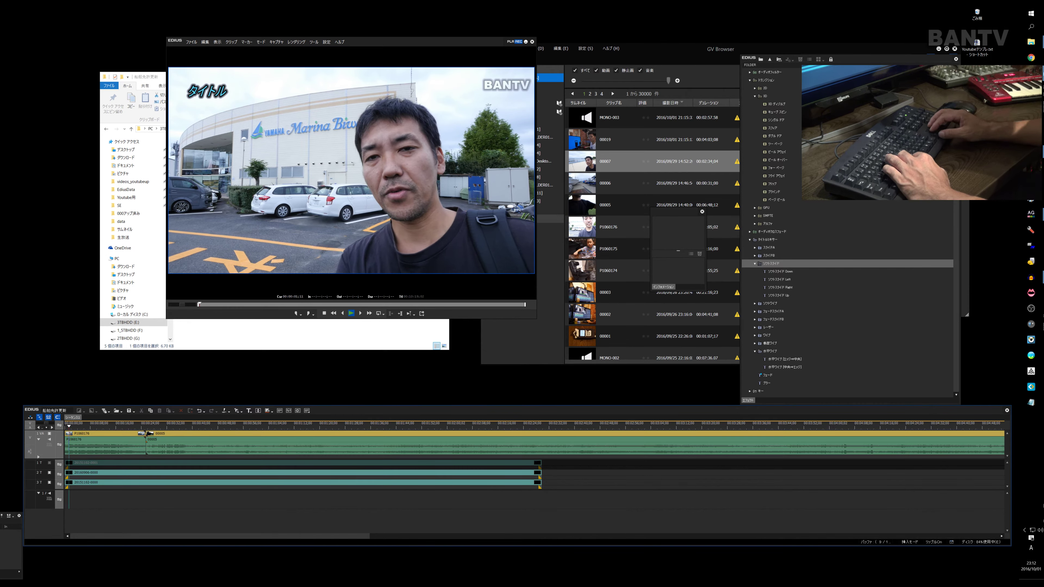
key(space)
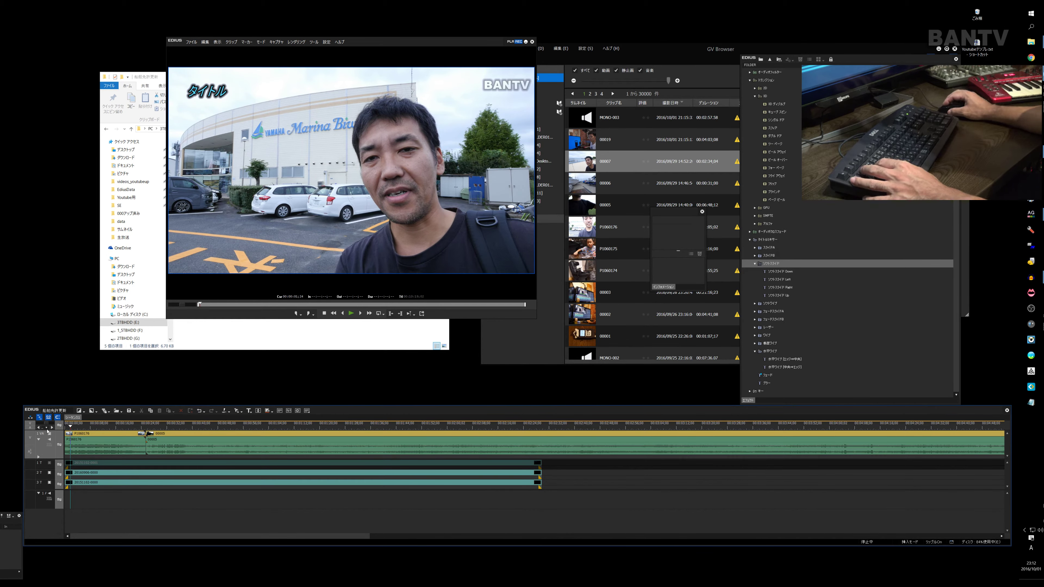
Step: Show the audio volume line on the main video track with clip P1060176 selected from its start
drag(71, 427, 68, 427)
click(90, 435)
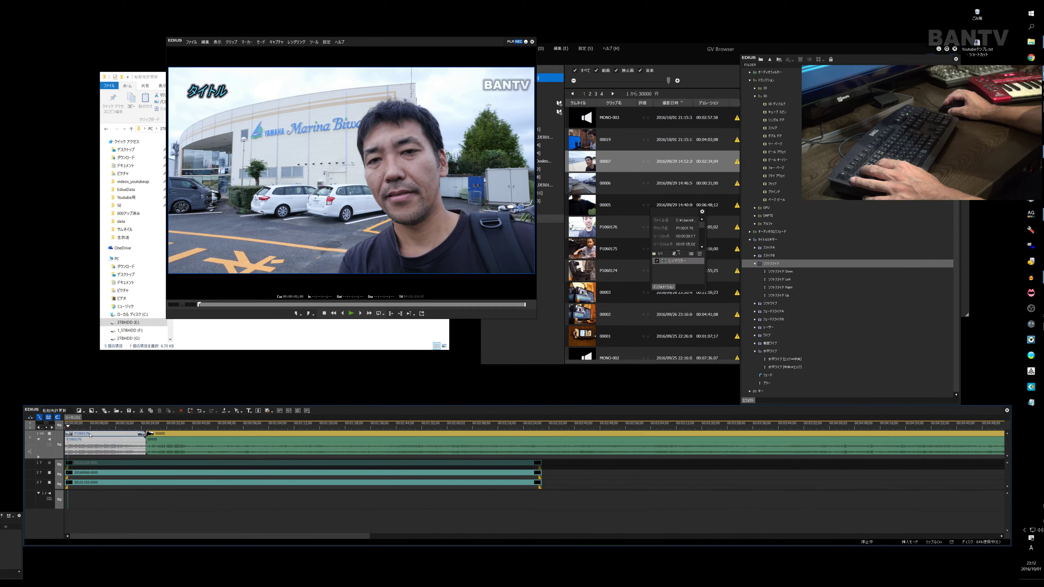
click(49, 445)
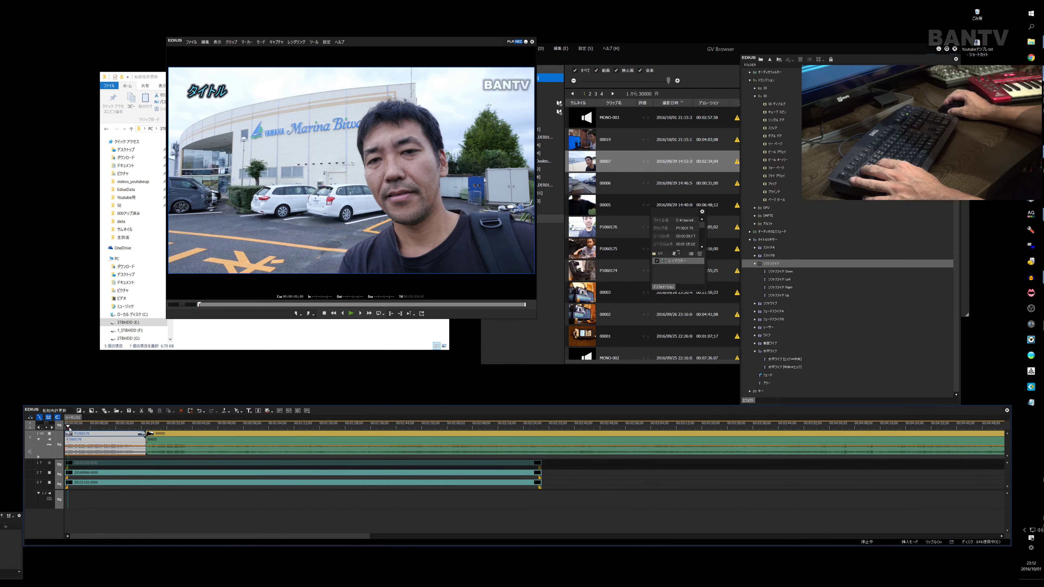
Step: Ripple-trim the end of clip P1060176 at about 20 seconds, where the speaker moves out of frame, and check the cut
key(space)
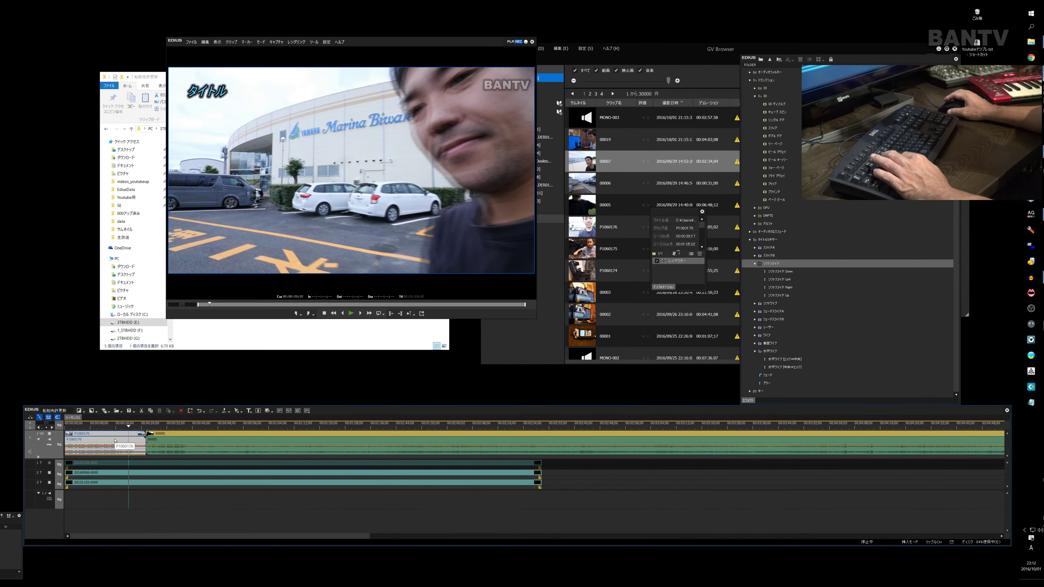
key(n)
key(space)
key(space)
Step: Split the second clip at the raised-hand shot on the lawn and ripple-delete its leading segment
drag(131, 427, 146, 428)
click(143, 428)
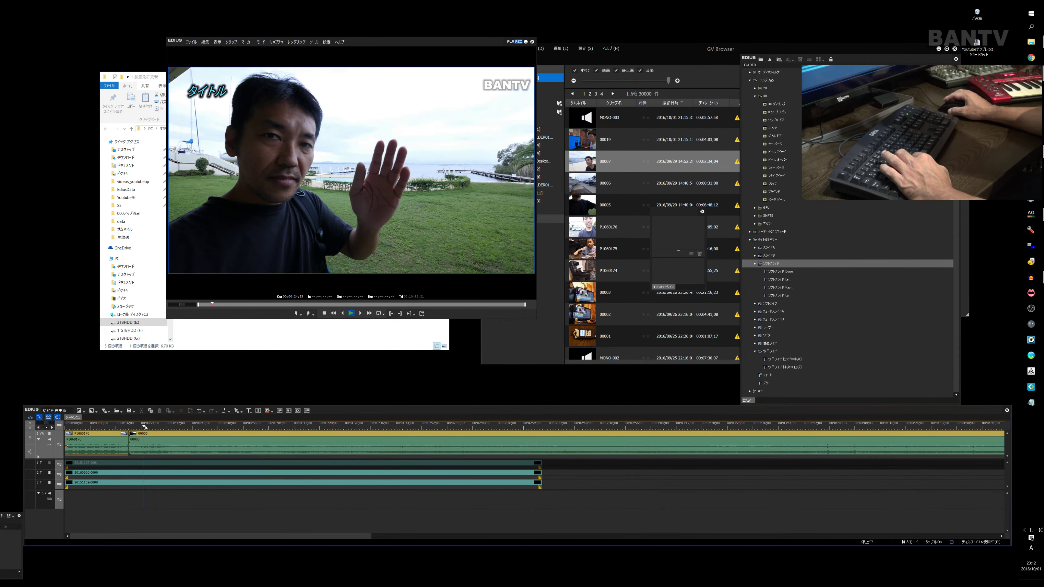
scroll(146, 429, up, 4)
key(space)
drag(159, 428, 127, 428)
key(c)
click(117, 438)
scroll(114, 439, down, 3)
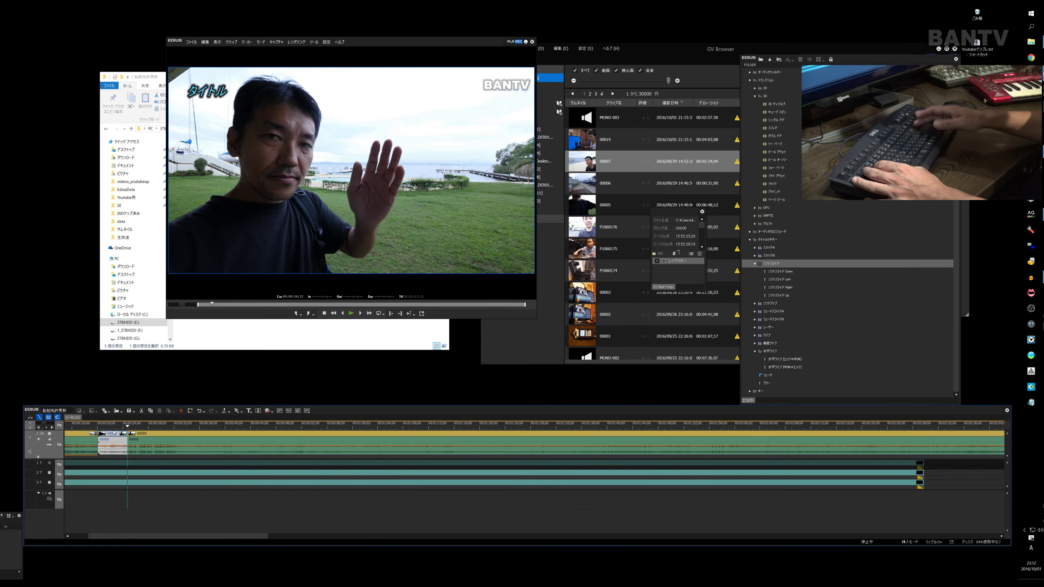
key(Delete)
Step: Select all clips after P1060176 on the main track and shift them to open a gap of about 14 seconds
drag(123, 429, 113, 428)
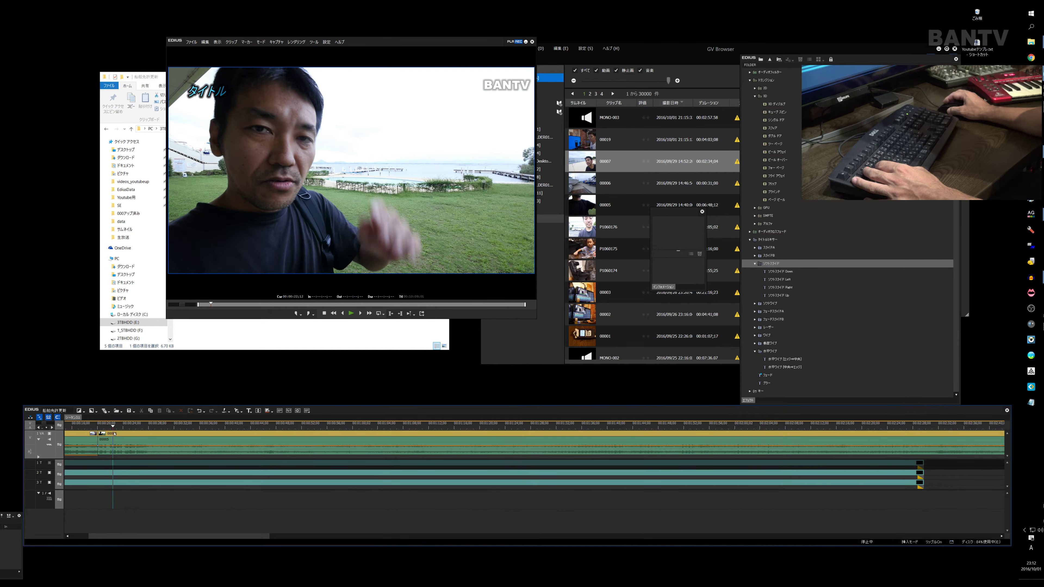
key(ctrl+0)
scroll(250, 460, down, 1)
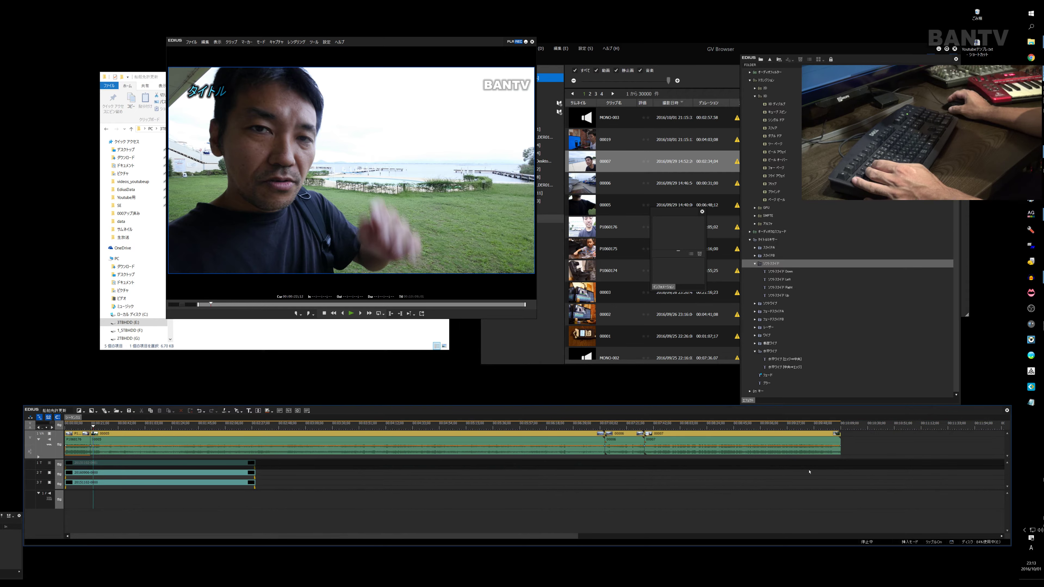
drag(871, 437, 248, 433)
drag(100, 437, 118, 438)
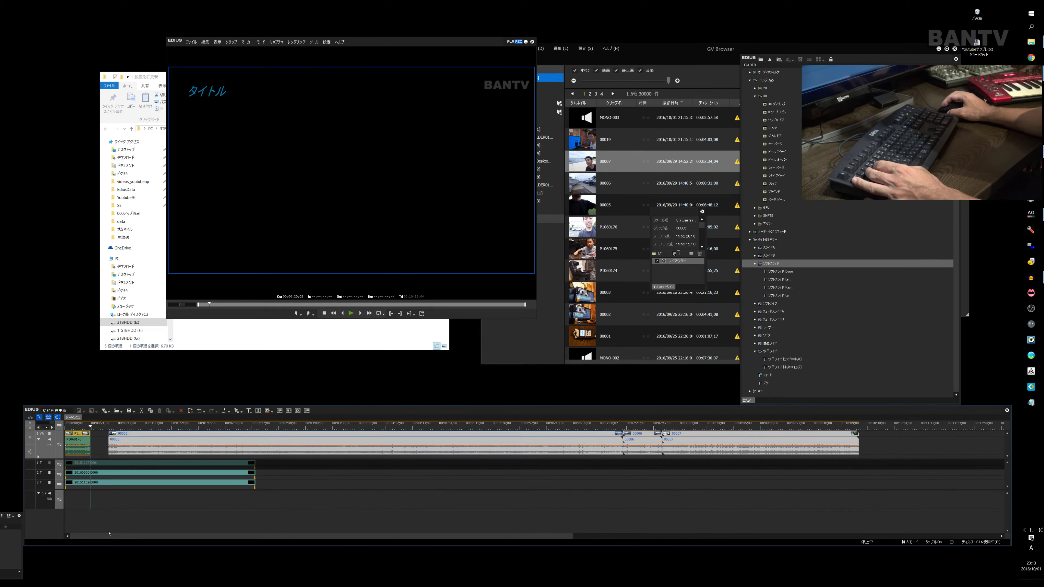
Step: Add a title track beneath the existing title tracks in the timeline
scroll(90, 524, up, 1)
drag(90, 536, 29, 539)
scroll(107, 431, up, 2)
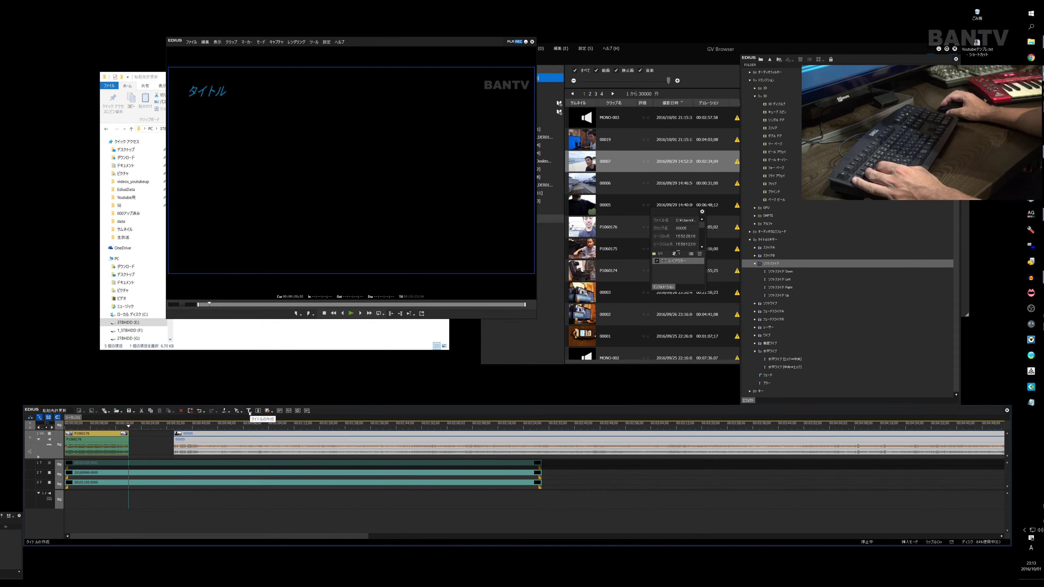
right_click(41, 525)
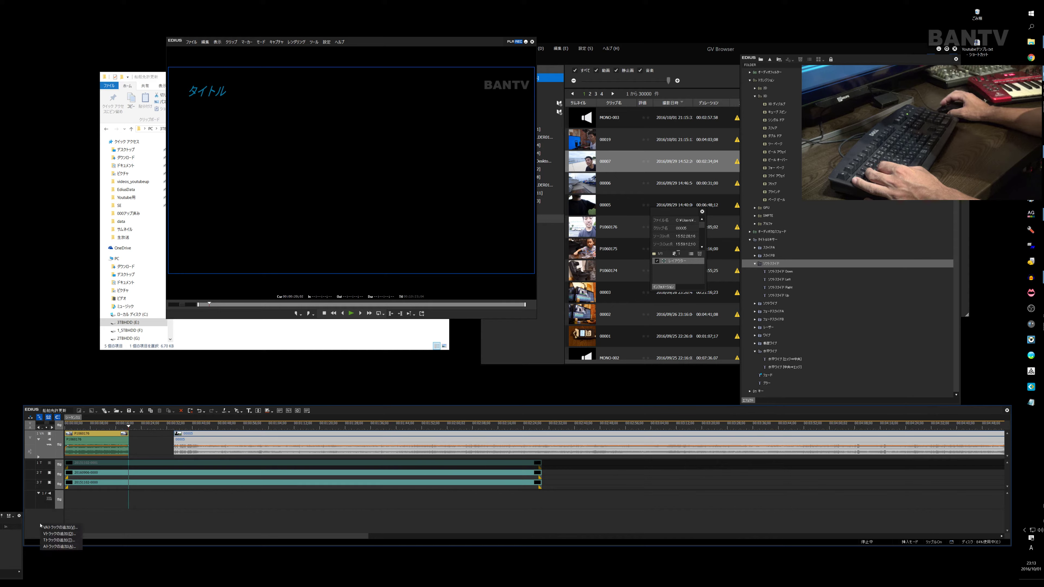
click(48, 540)
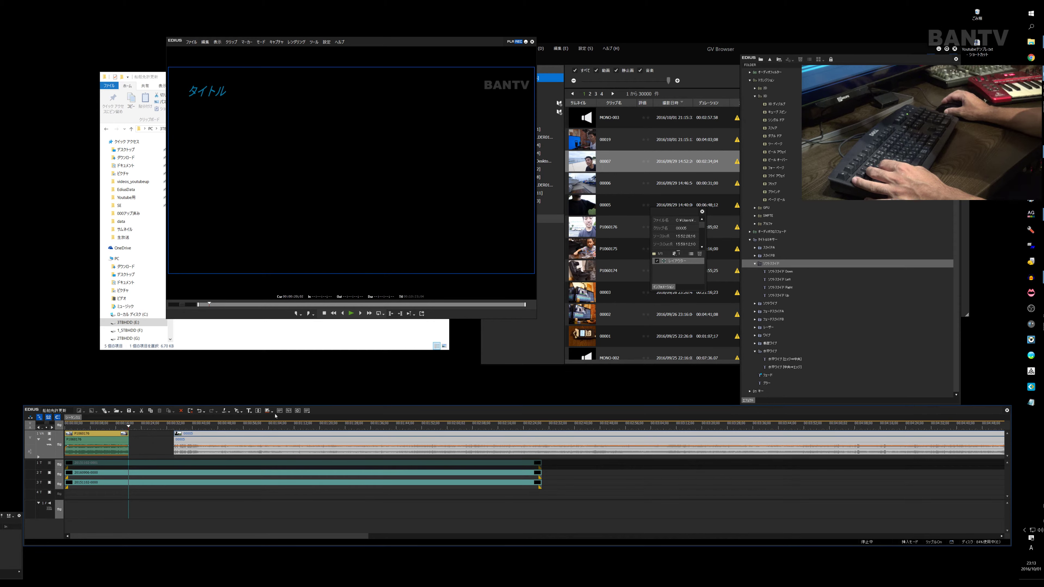
Step: Create a new title on track 4T at the start of the gap with the text "受講中！"
click(249, 412)
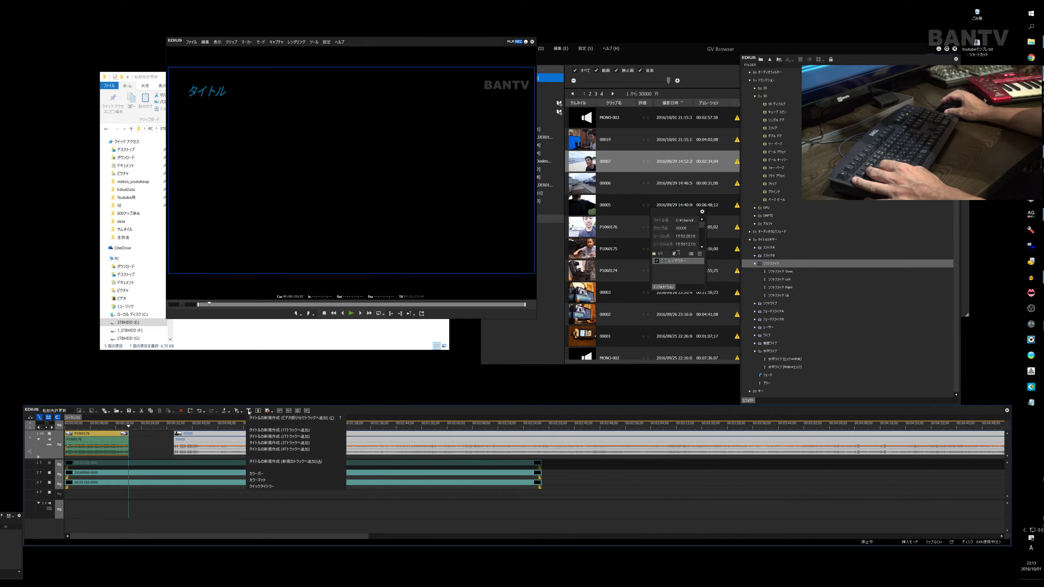
click(279, 450)
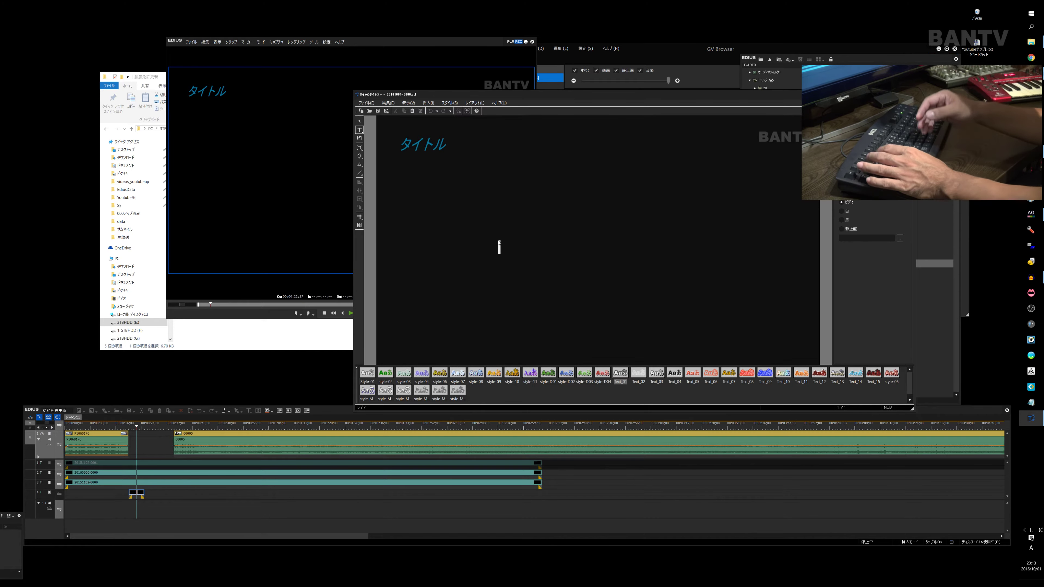
key(Zenkaku_Hankaku)
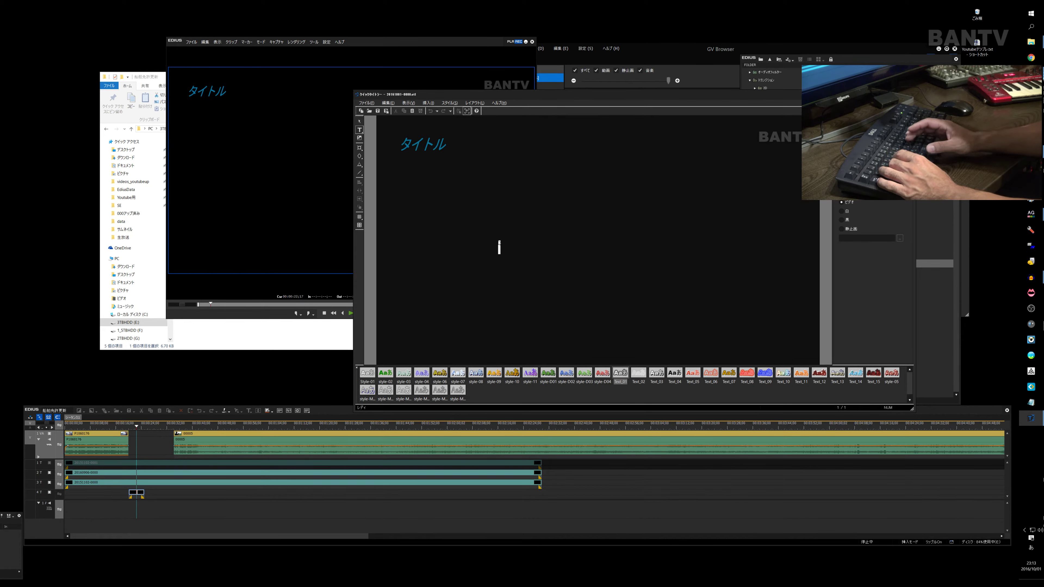
text(こう)
key(BackSpace)
key(BackSpace)
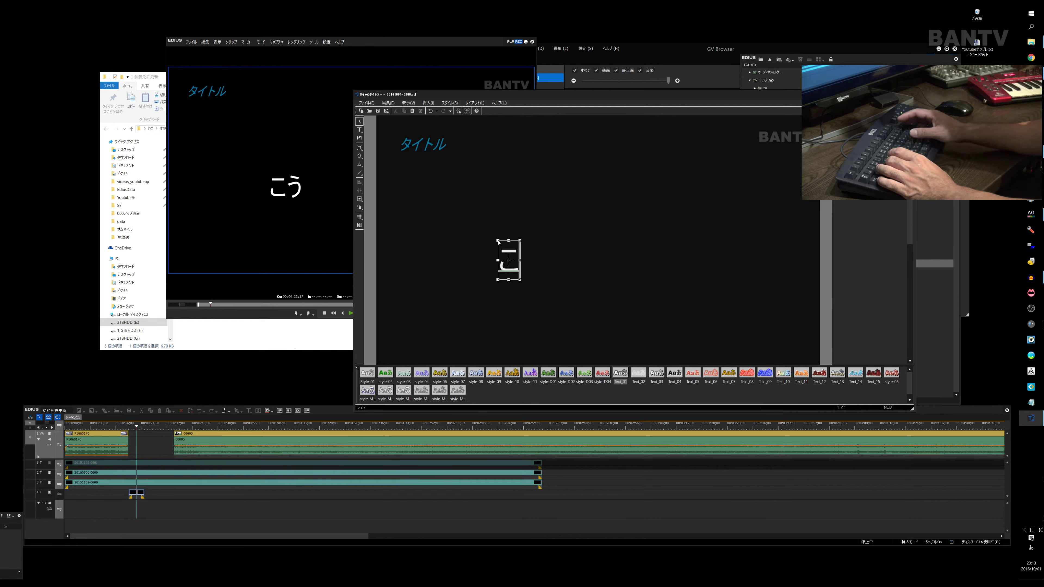
text(jyukouc)
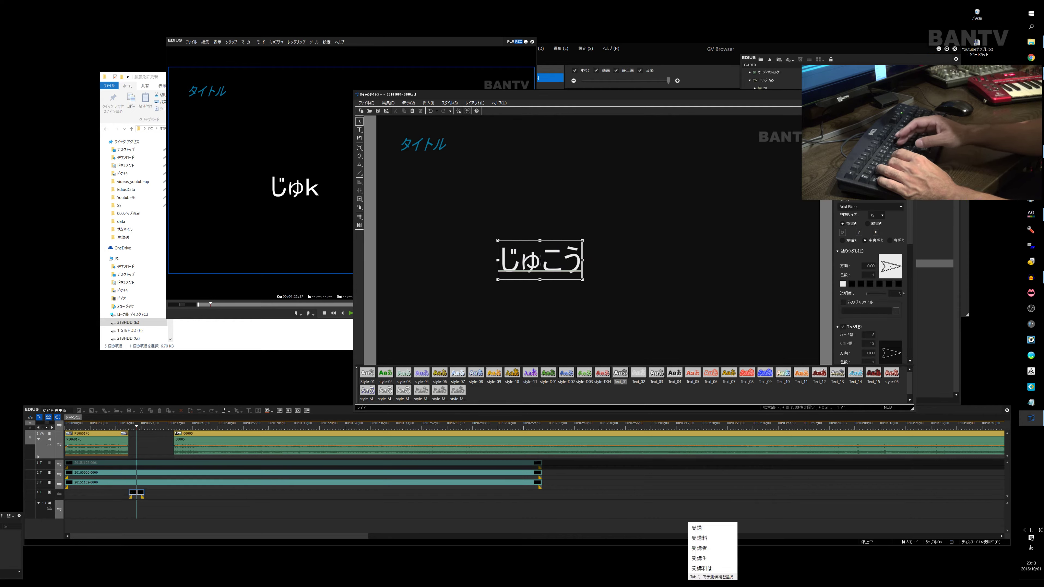
text(huu)
key(space)
text(!)
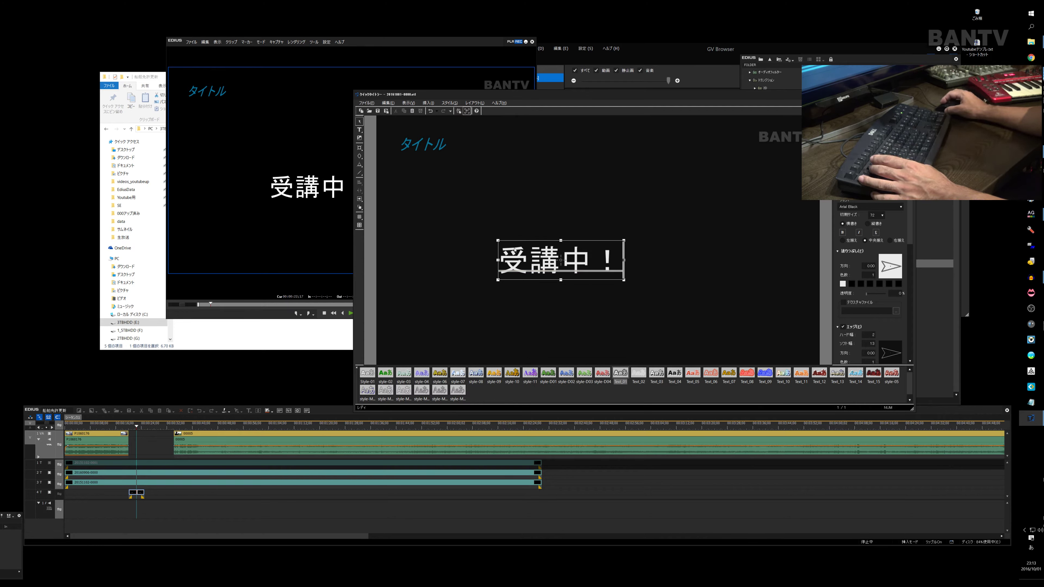
Step: Insert "更新＆" before the existing title text so it reads "更新＆受講中！"
click(509, 270)
text(koushin)
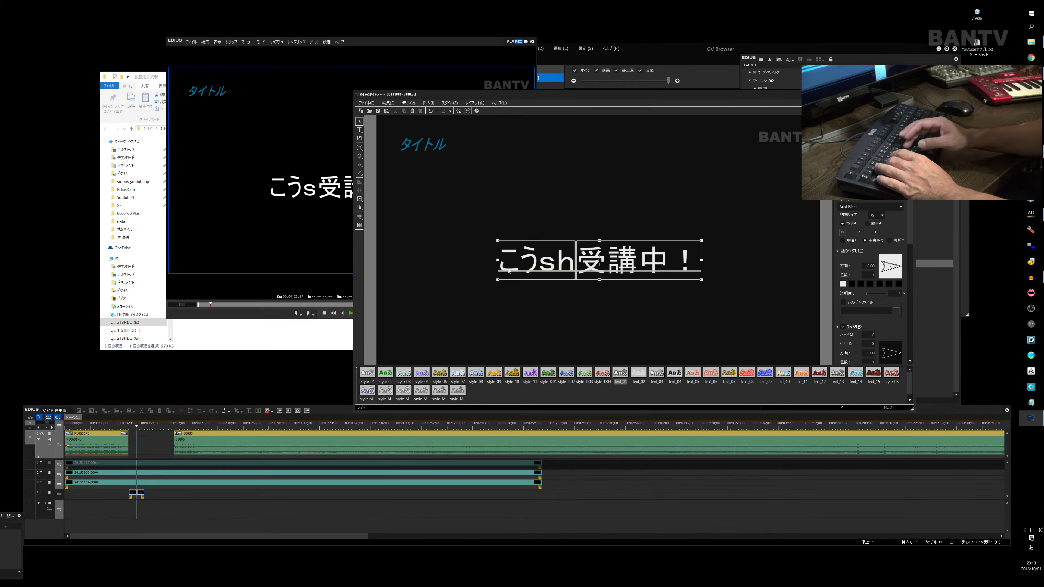
text(n)
key(space)
text(&)
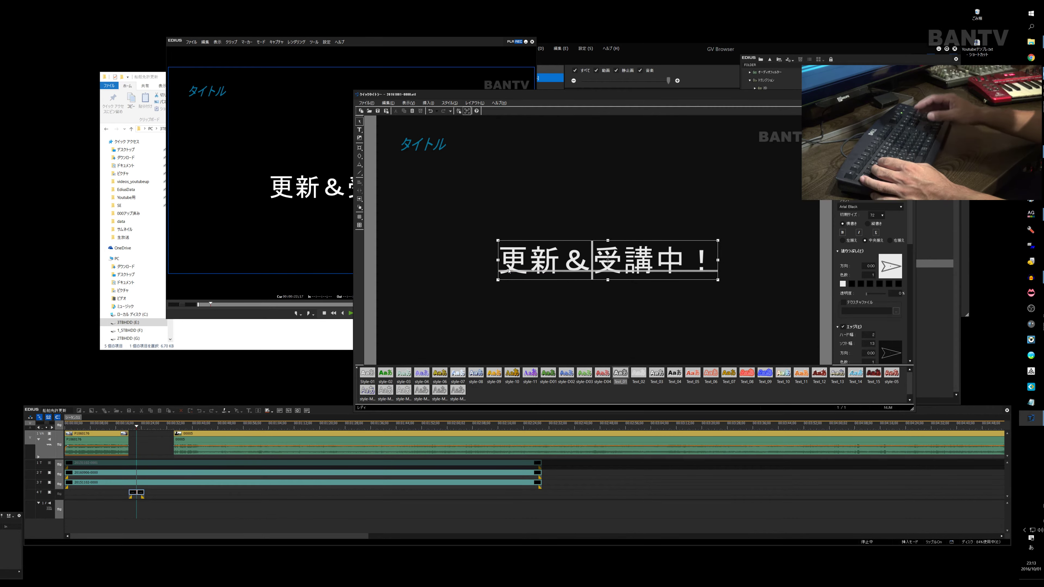
click(530, 223)
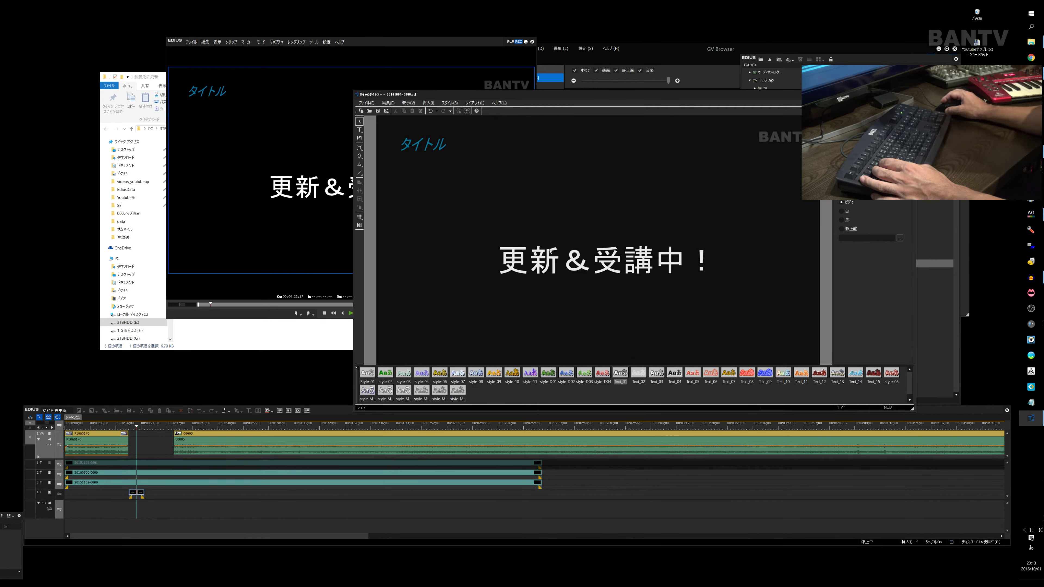
Step: Move the title text "更新＆受講中！" slightly up and to the right in the frame
click(550, 251)
drag(593, 281, 599, 278)
click(534, 224)
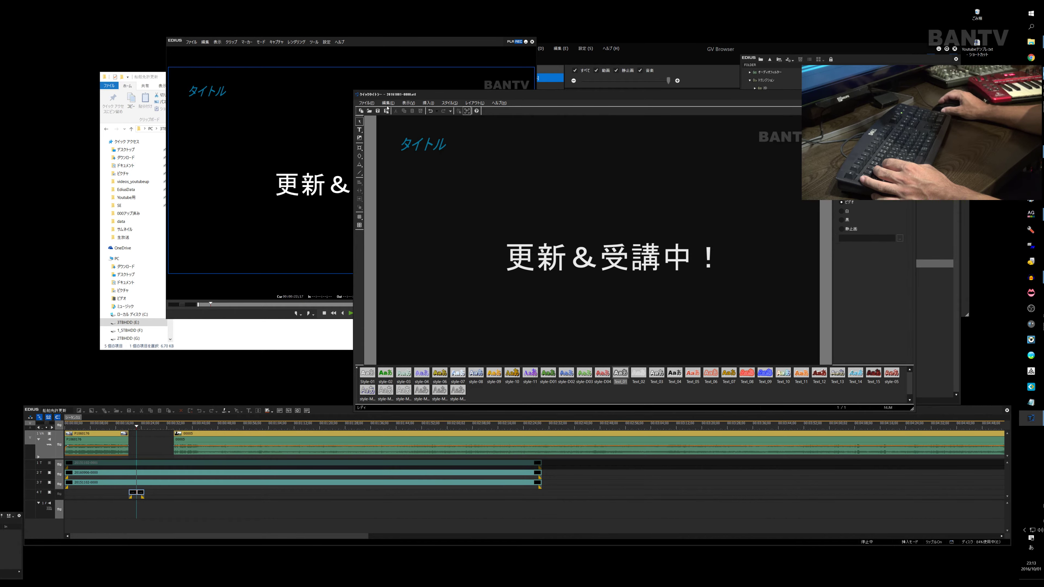
Step: Centre the title text "更新＆受講中！" in the frame with the layout alignment grid, and save and close the title
click(401, 105)
click(425, 147)
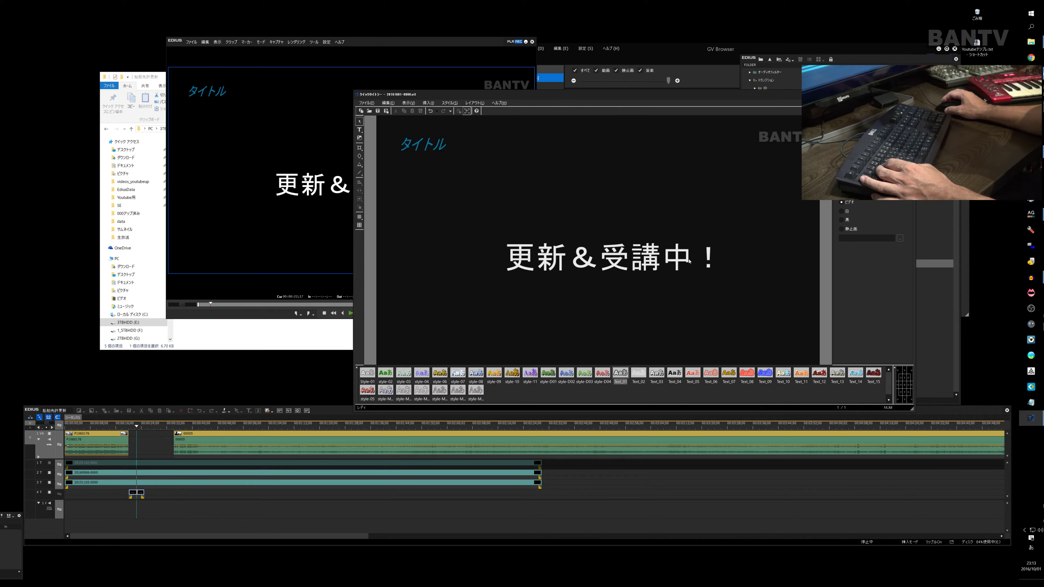
click(716, 270)
click(906, 386)
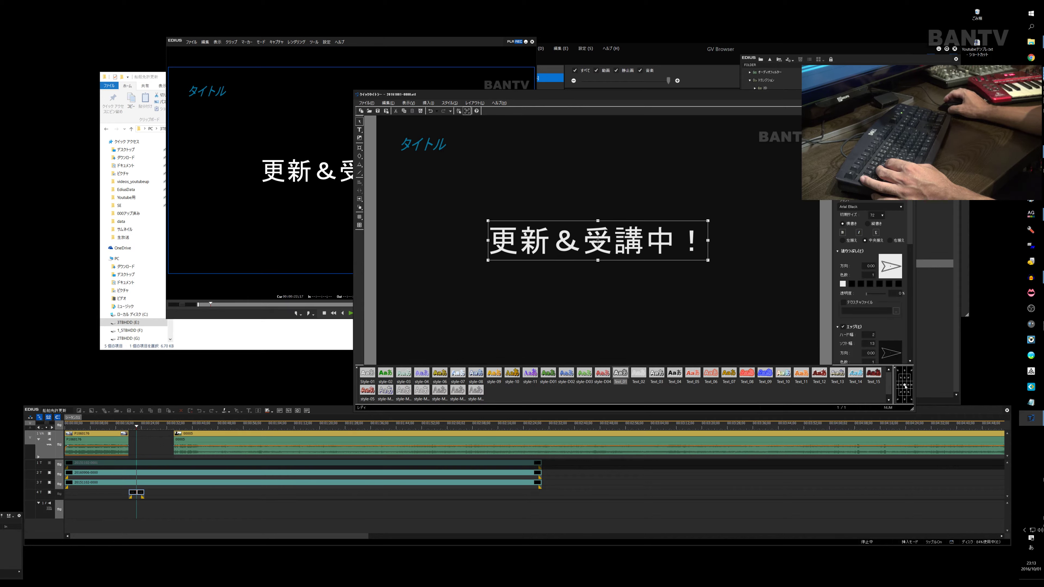
click(666, 305)
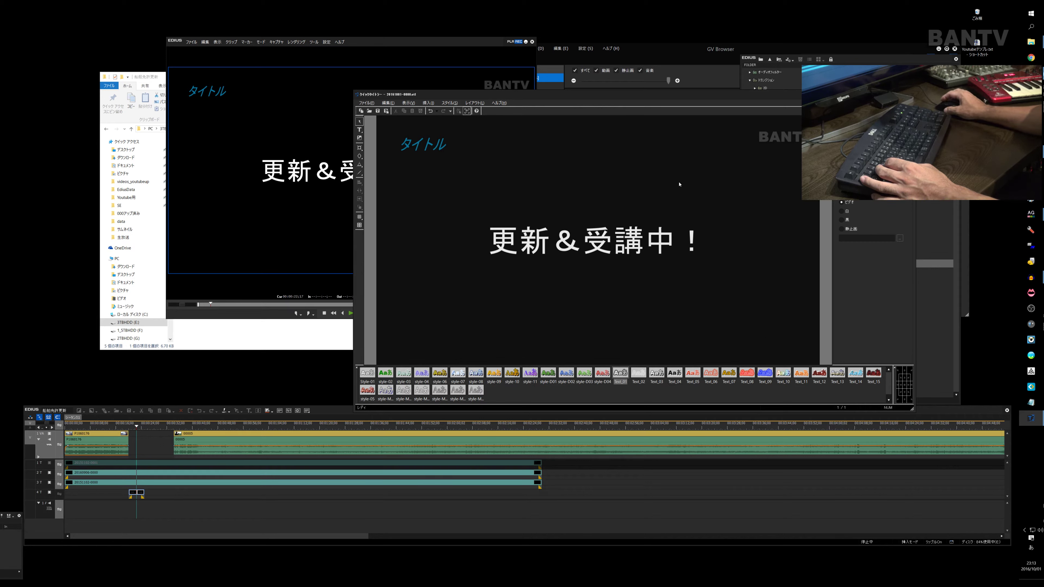
click(910, 95)
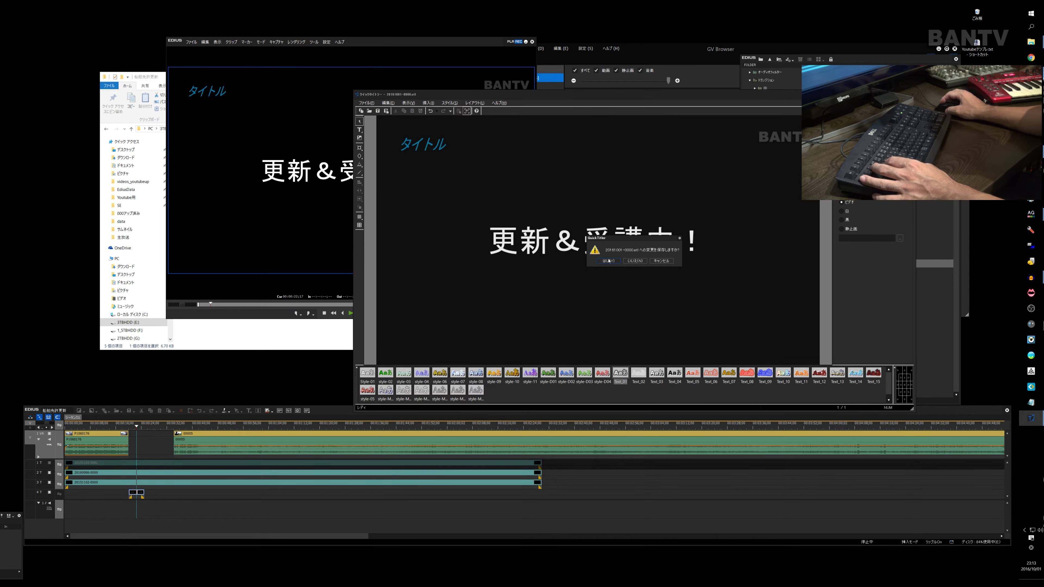
click(609, 260)
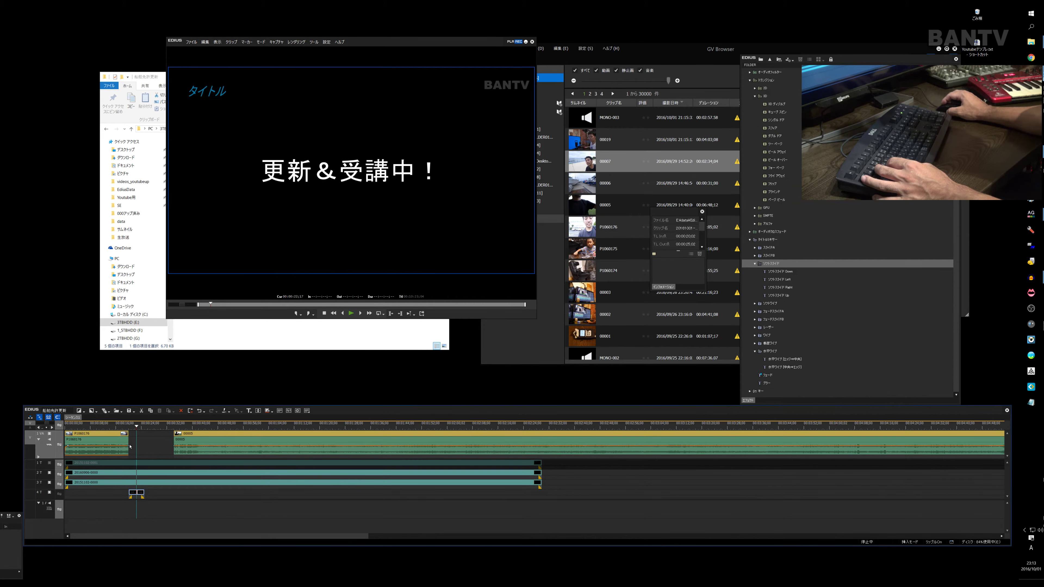
Step: Split the title clip on track 4T one second after its start and ripple-delete the leading part
drag(134, 428, 131, 429)
scroll(165, 445, up, 1)
scroll(166, 445, up, 3)
click(150, 431)
click(128, 493)
key(c)
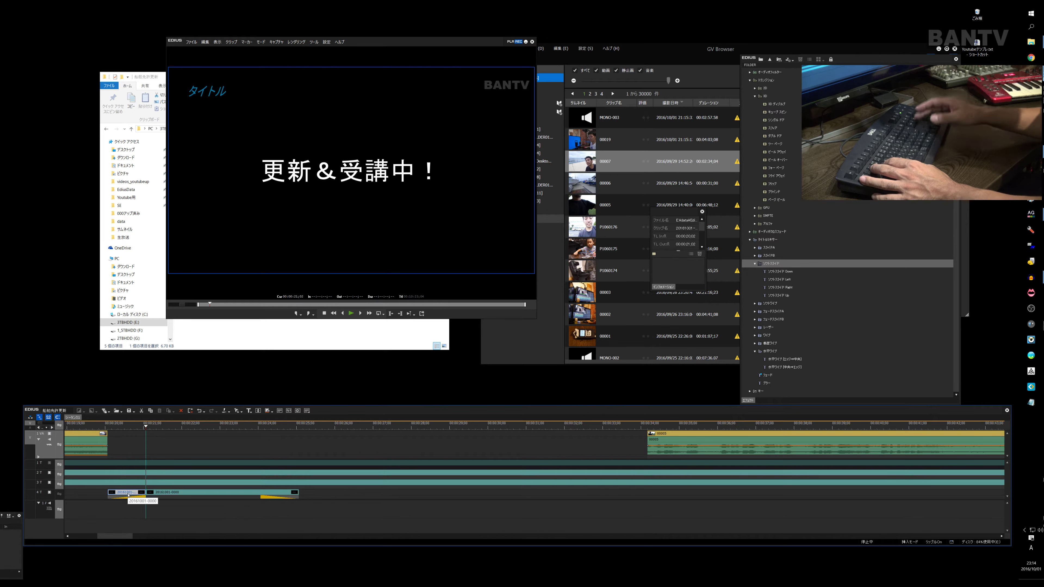
key(Delete)
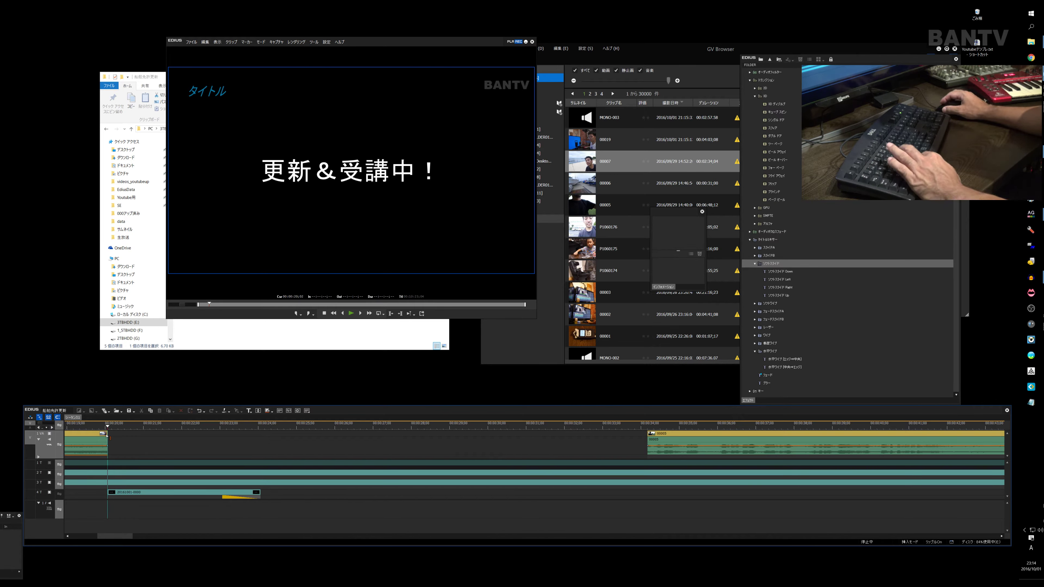
Step: Save the project and add an audio track below the existing audio track
key(ctrl+s)
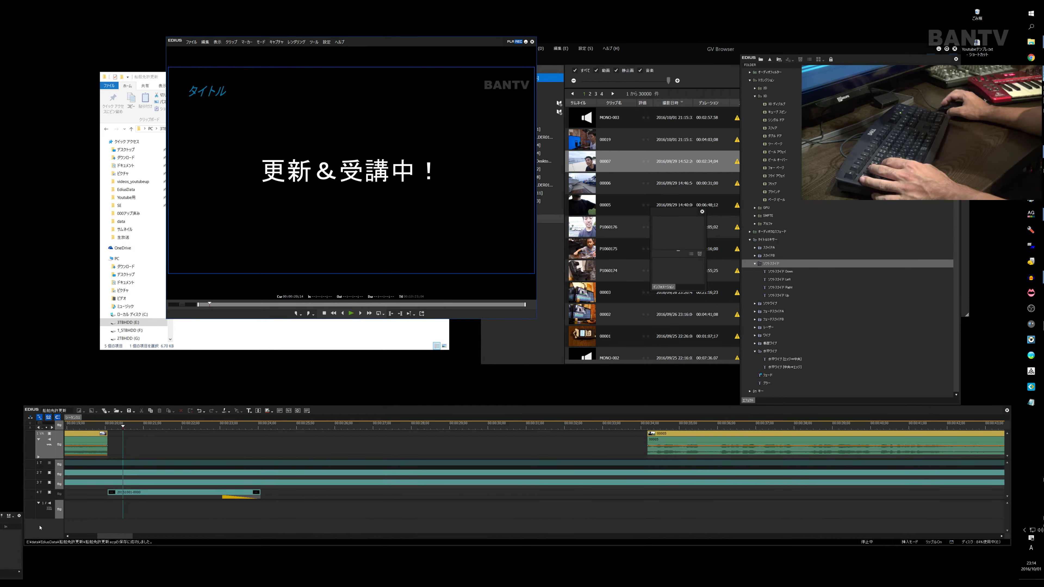
right_click(41, 527)
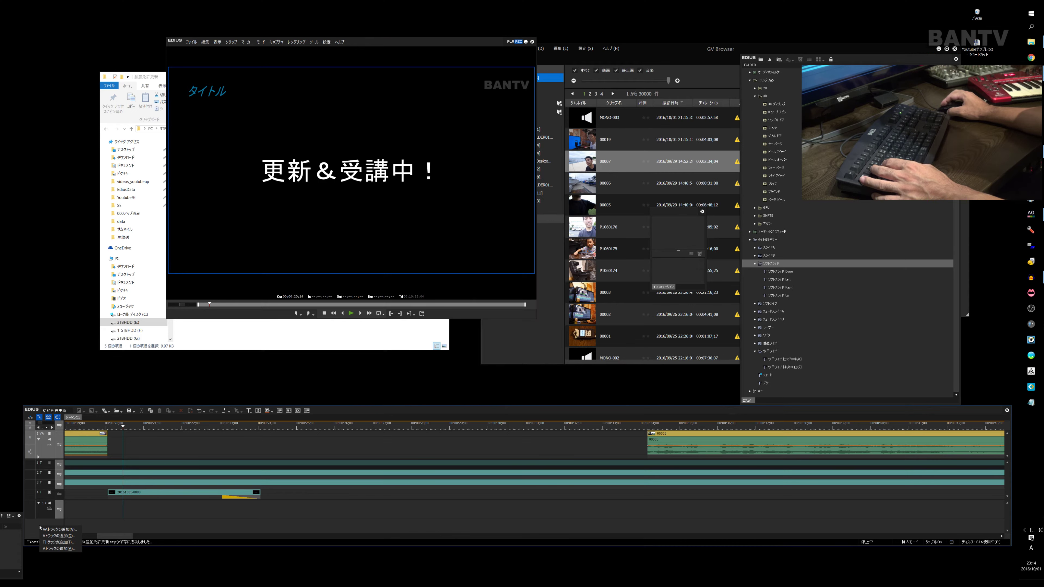
click(58, 549)
click(529, 521)
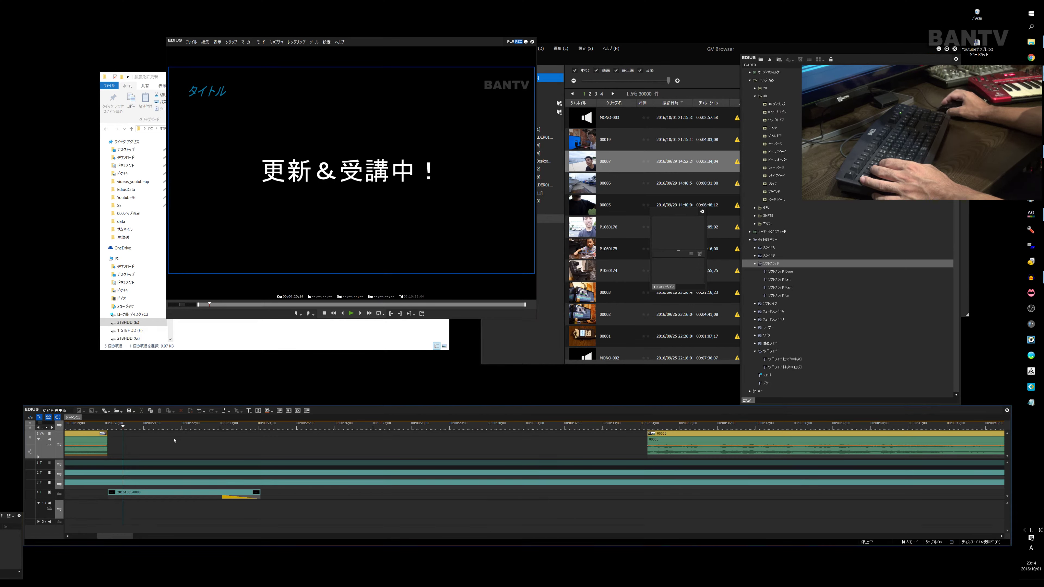
Step: Extend the timeline window upward for more track space and place the playhead at the start of the title clip
click(40, 522)
drag(148, 405, 172, 384)
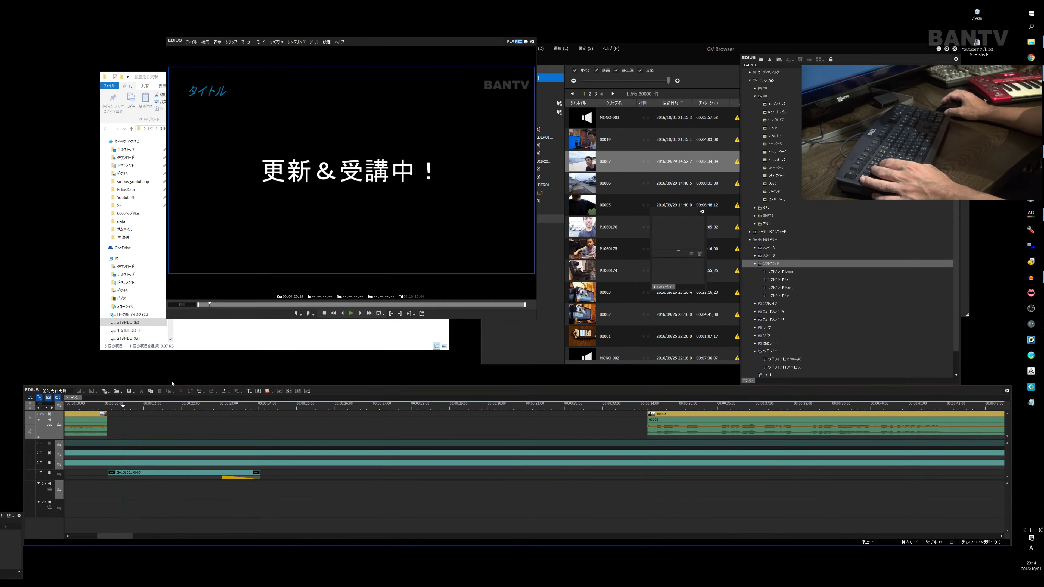
click(108, 406)
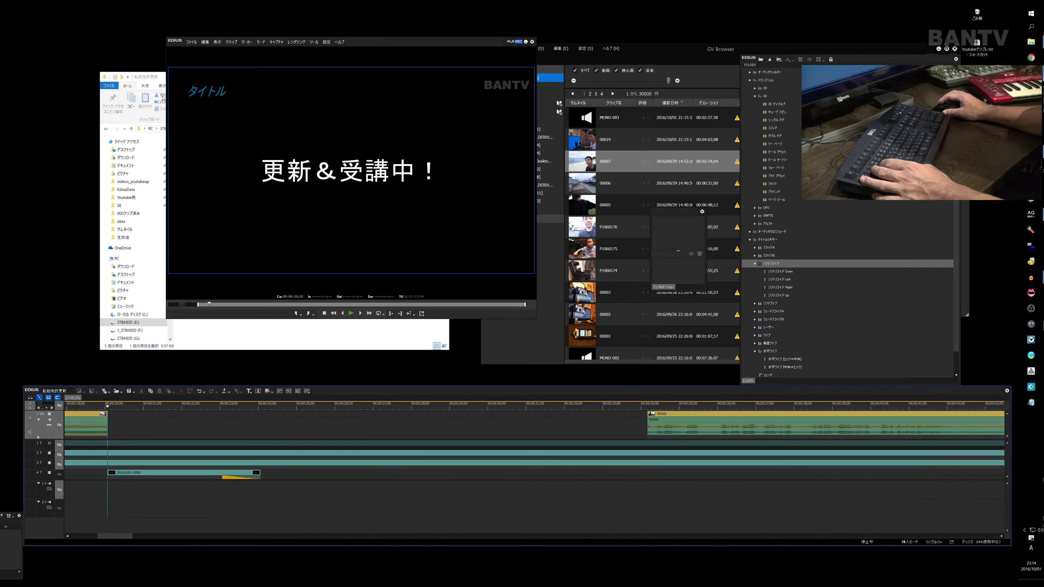
Step: Insert the drum sound effect from the SE folder on audio track 1A at the title clip's start and play it back
click(122, 92)
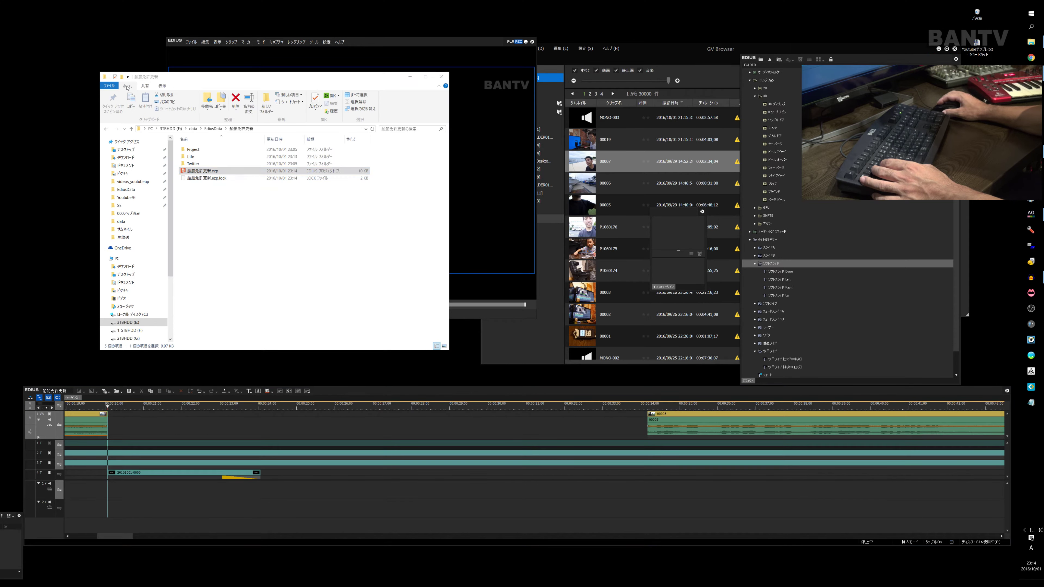
click(120, 207)
click(197, 164)
double_click(197, 165)
drag(205, 185, 114, 489)
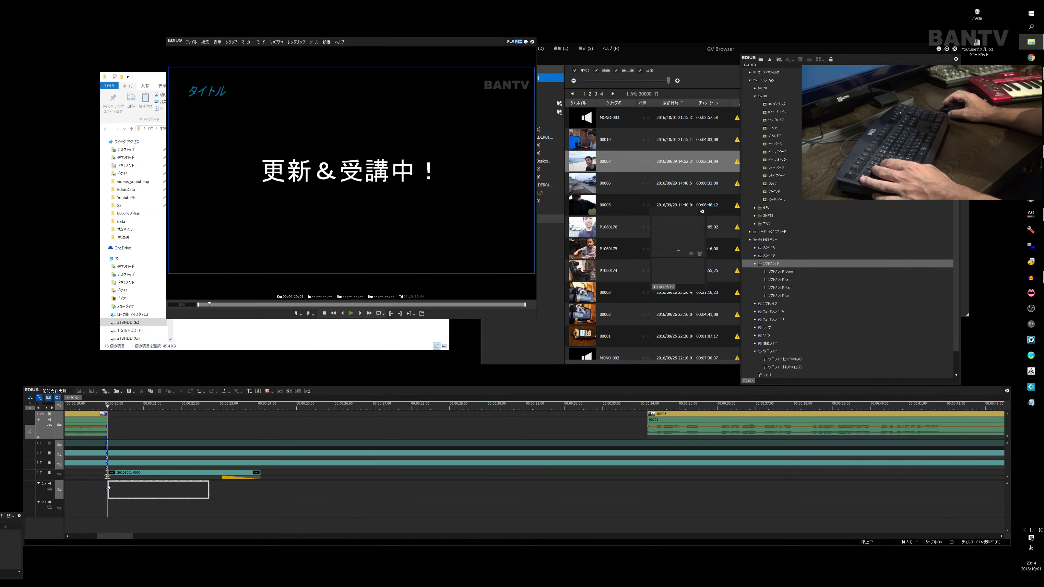
click(97, 406)
key(space)
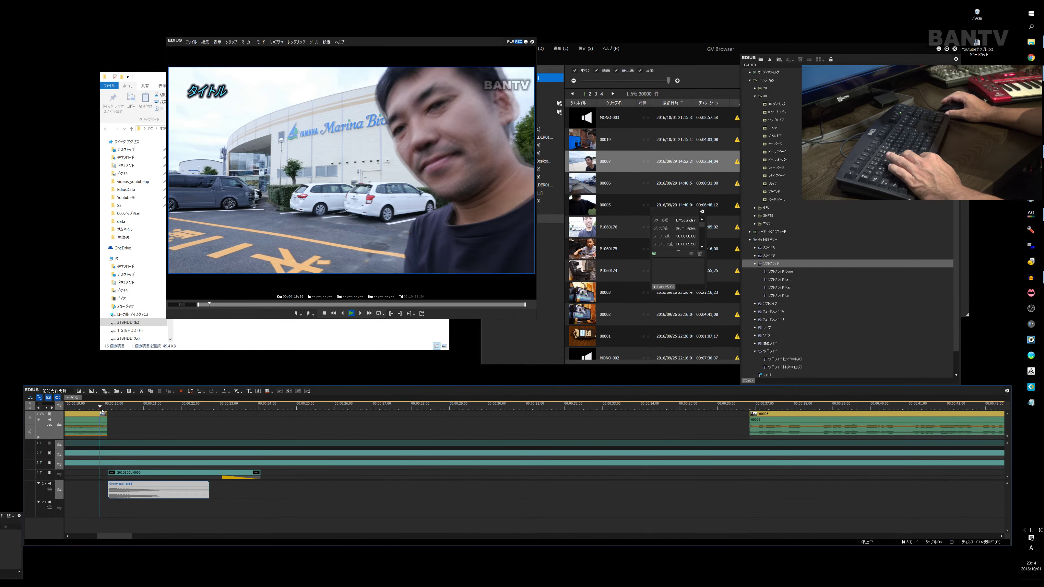
key(space)
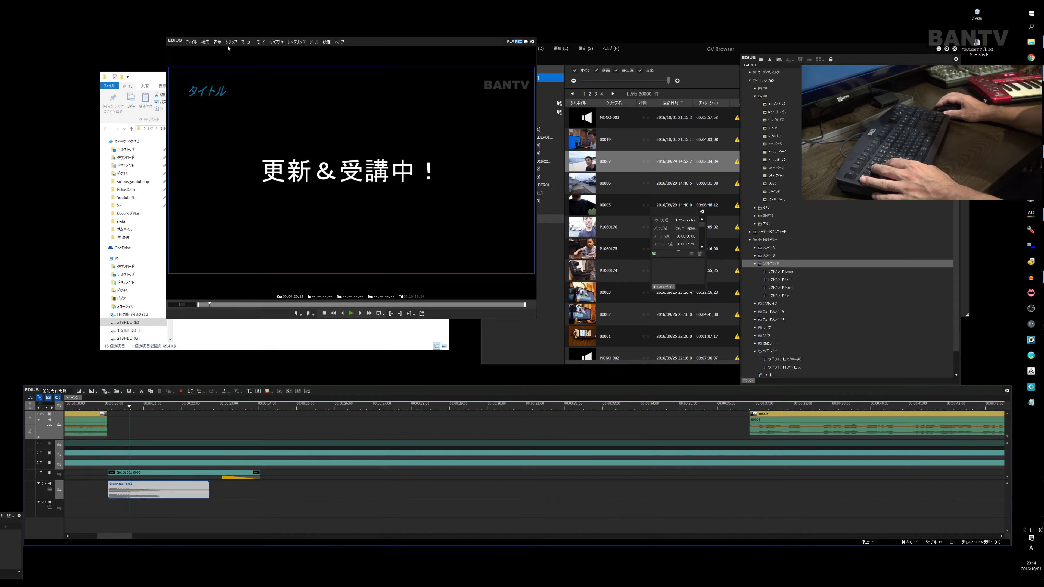
Step: Show the audio mixer (オーディオミキサー) and play the title section to check its audio levels
click(217, 42)
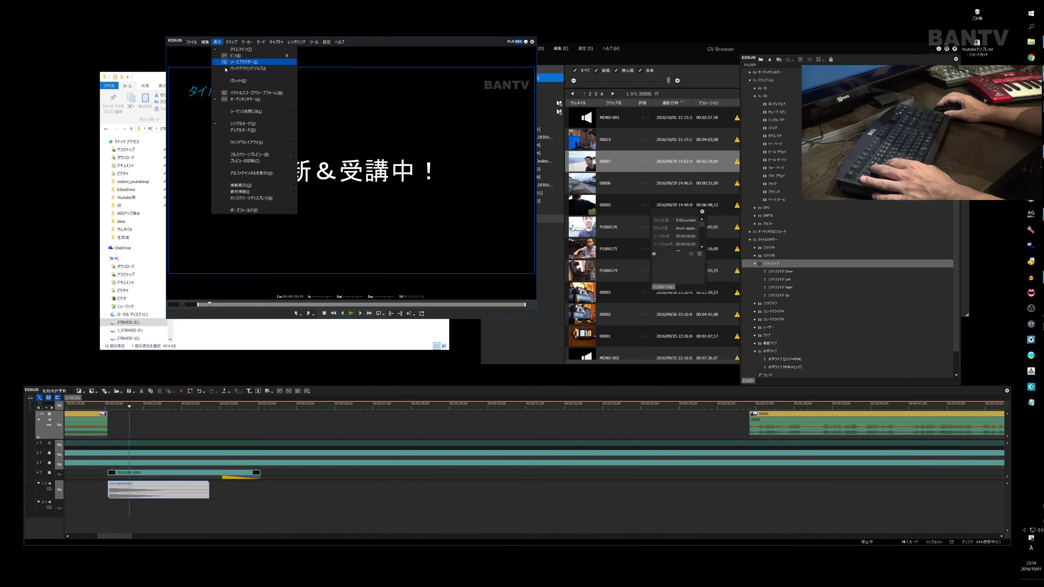
click(251, 99)
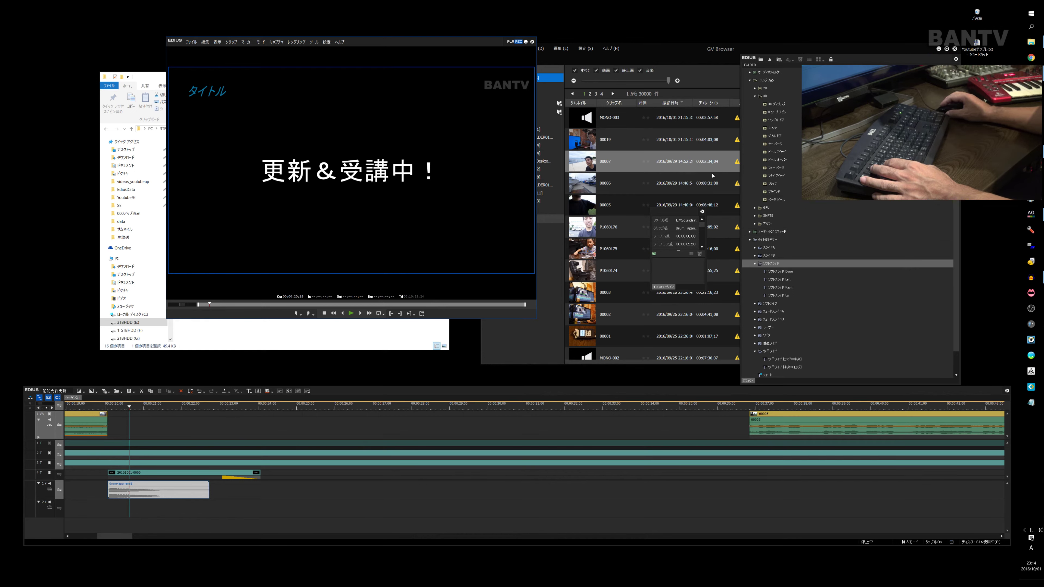
click(217, 41)
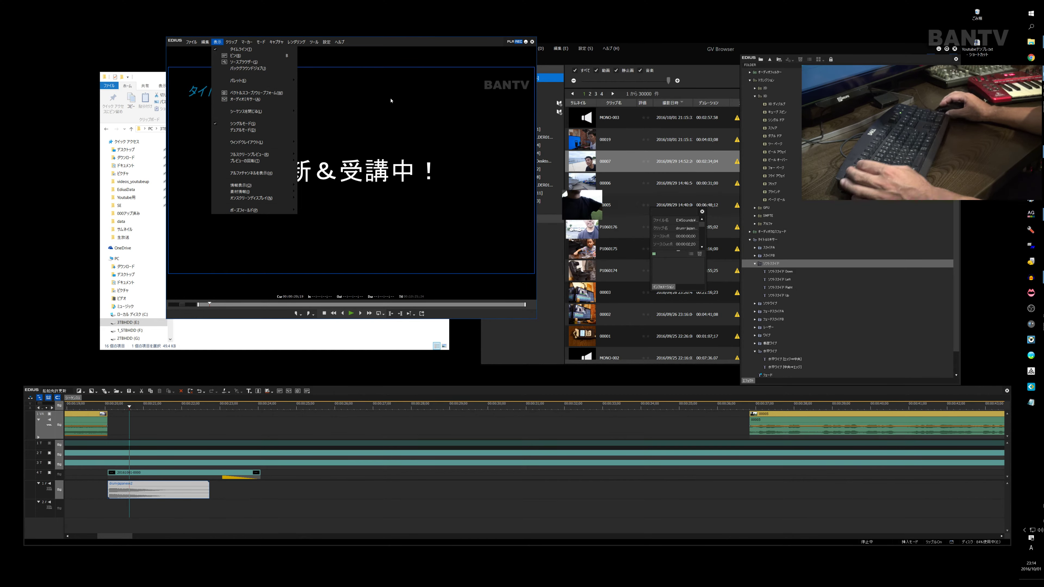
click(240, 99)
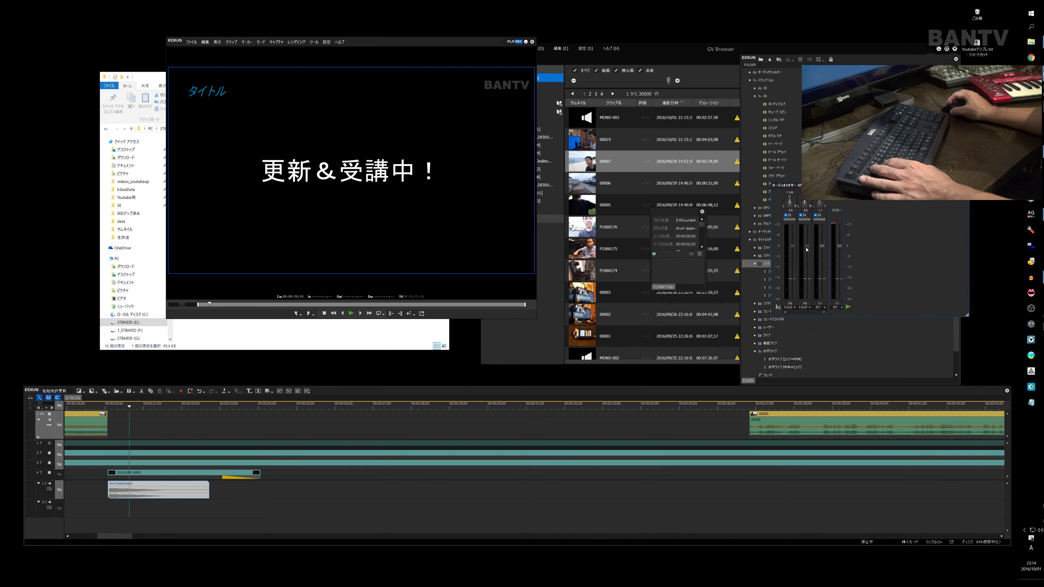
key(space)
key(space)
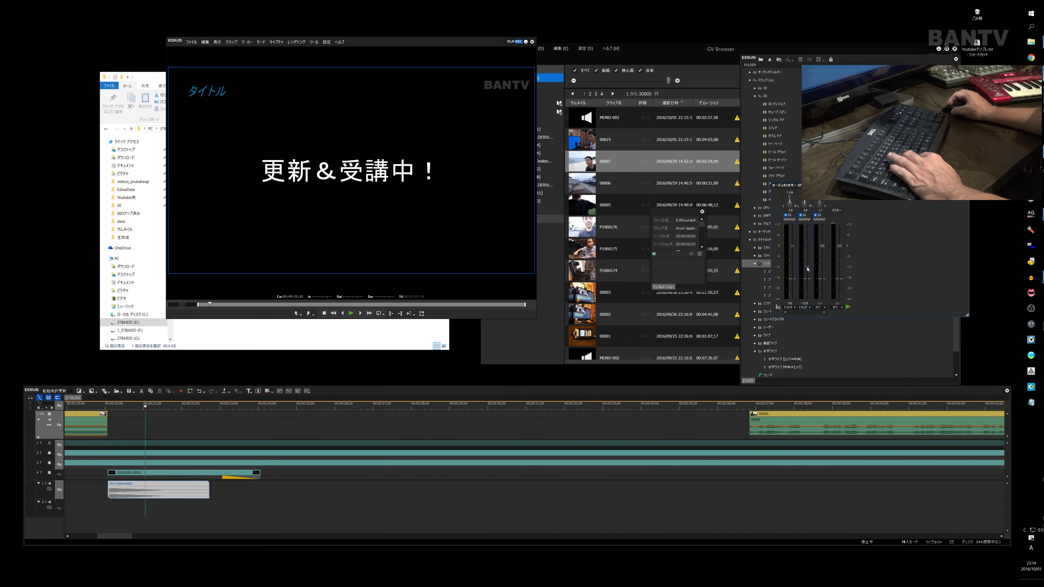
key(space)
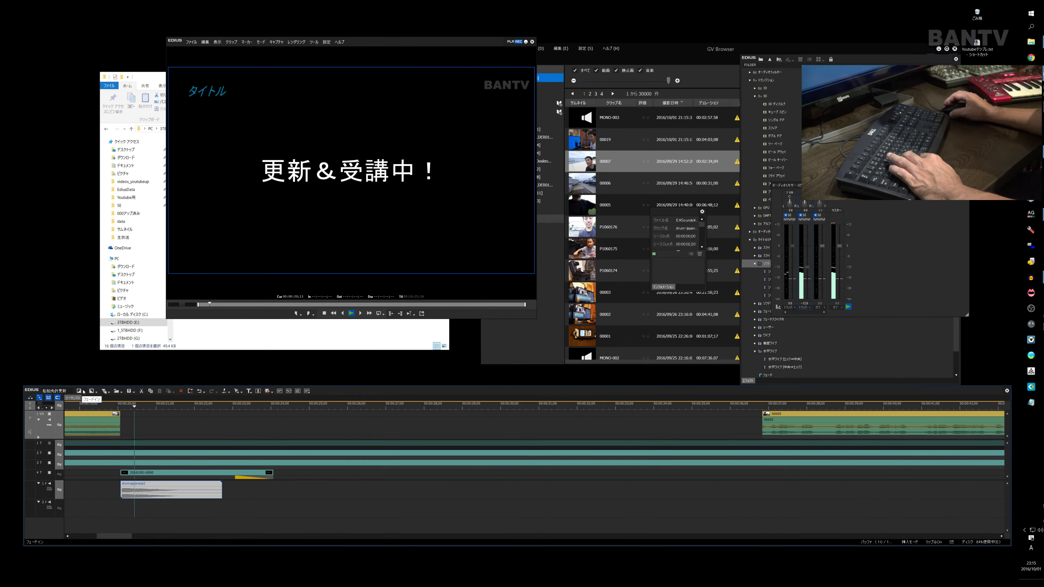
key(space)
Step: Move the clip after the title earlier so it overlaps the title's fade-out, and trim the title's end to match the sound effect
scroll(142, 434, down, 1)
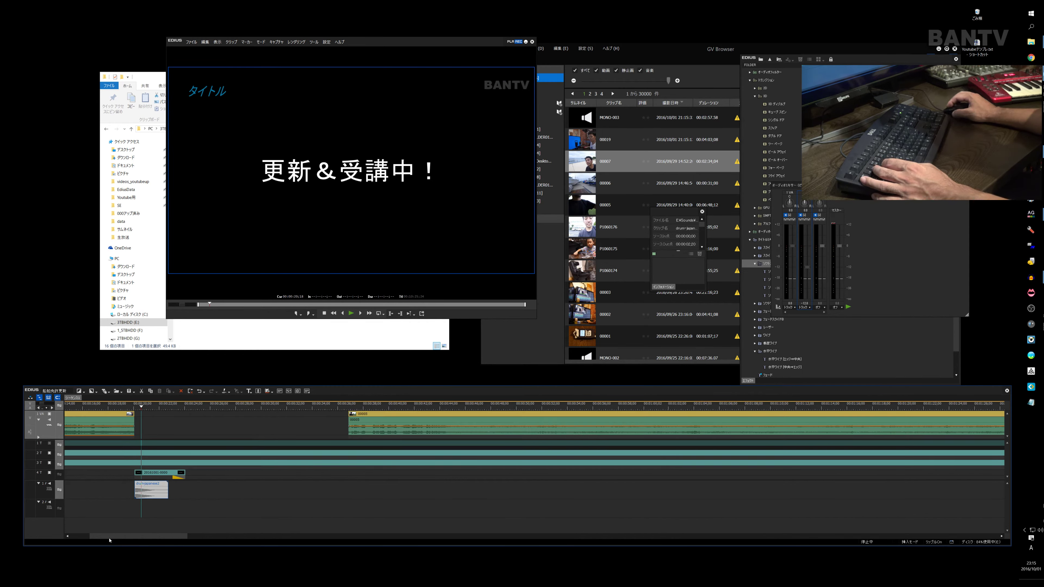
scroll(142, 434, left, 3)
click(546, 414)
drag(546, 414, 365, 414)
drag(371, 473, 355, 476)
Step: Play from the title into the following clip and split that clip where the speaker turns out of the frame
click(256, 407)
key(space)
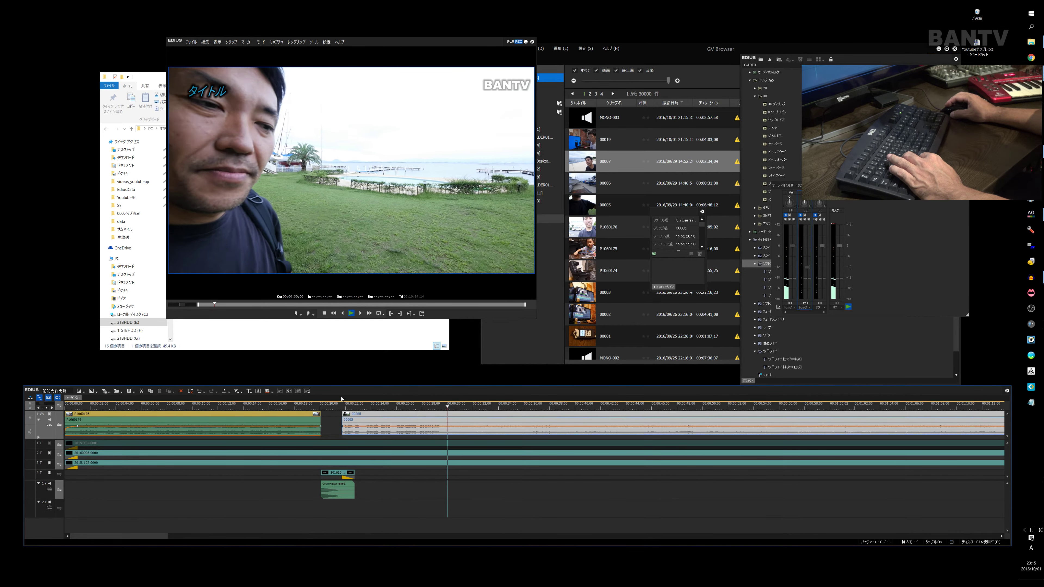
key(space)
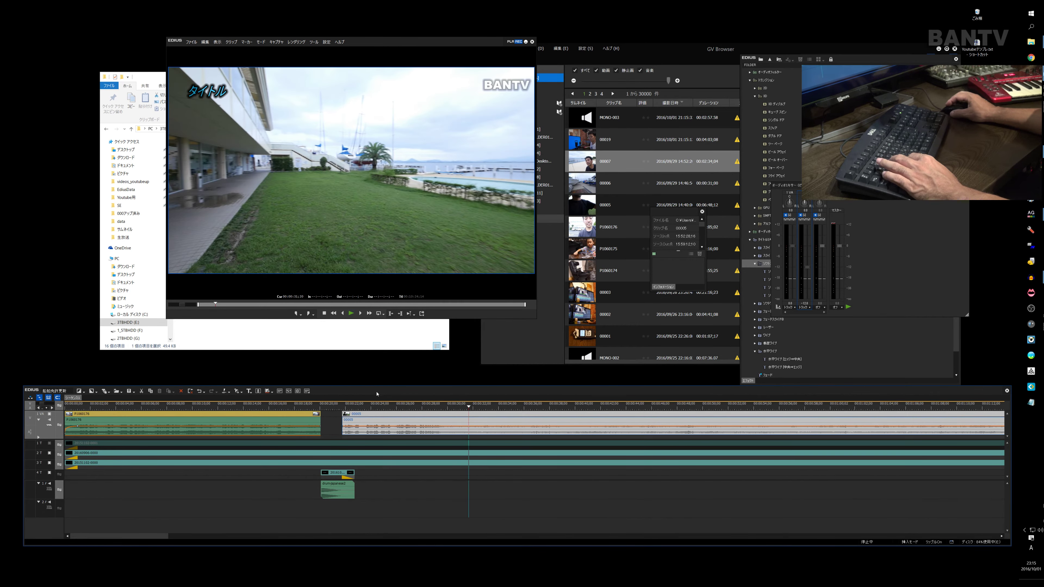
drag(469, 408, 436, 409)
key(space)
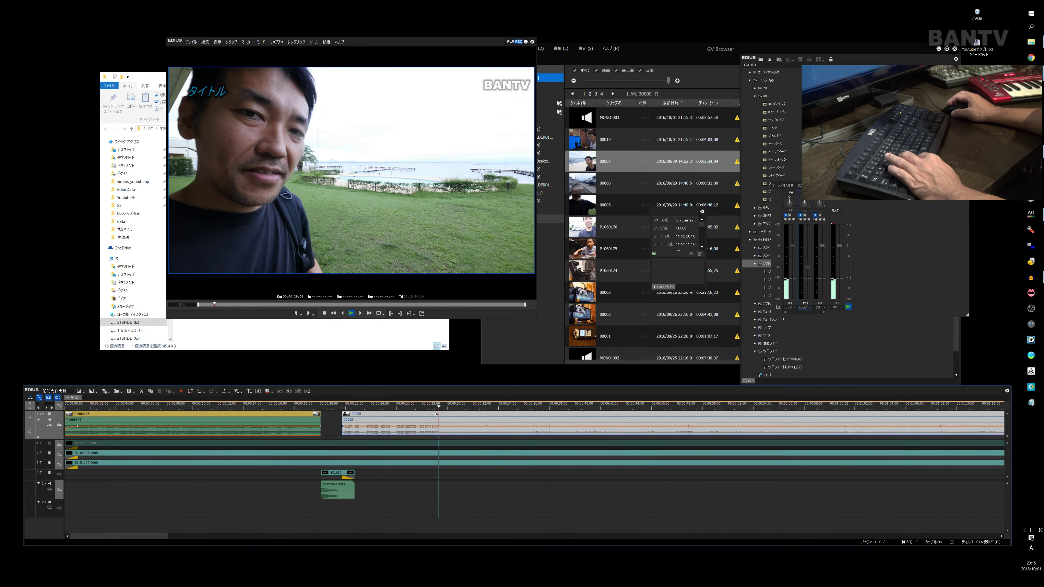
key(space)
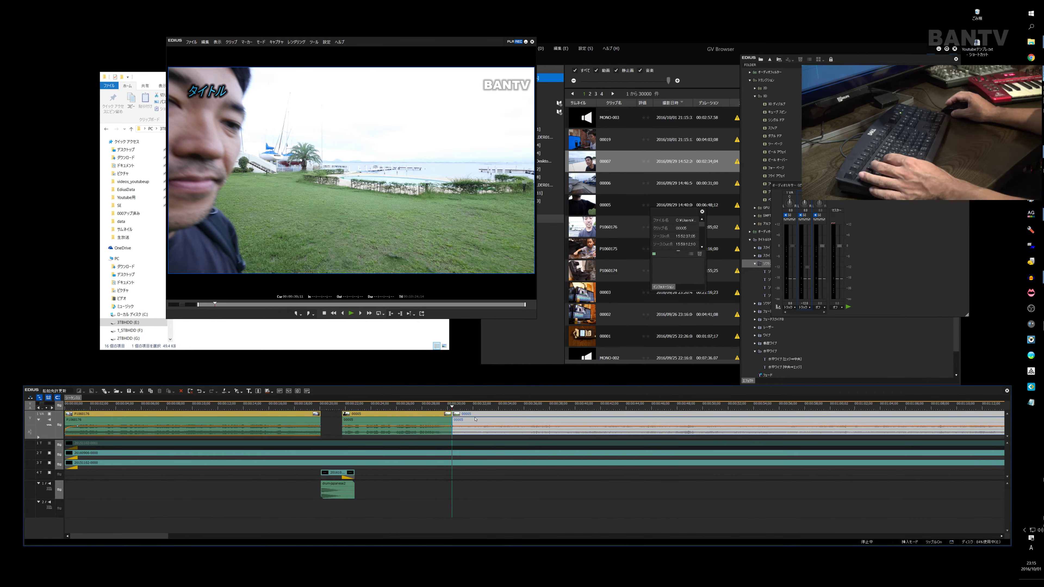
Step: Add a VA track above the main video track and move the long remaining part of the split clip onto it
scroll(386, 414, down, 2)
scroll(192, 419, down, 2)
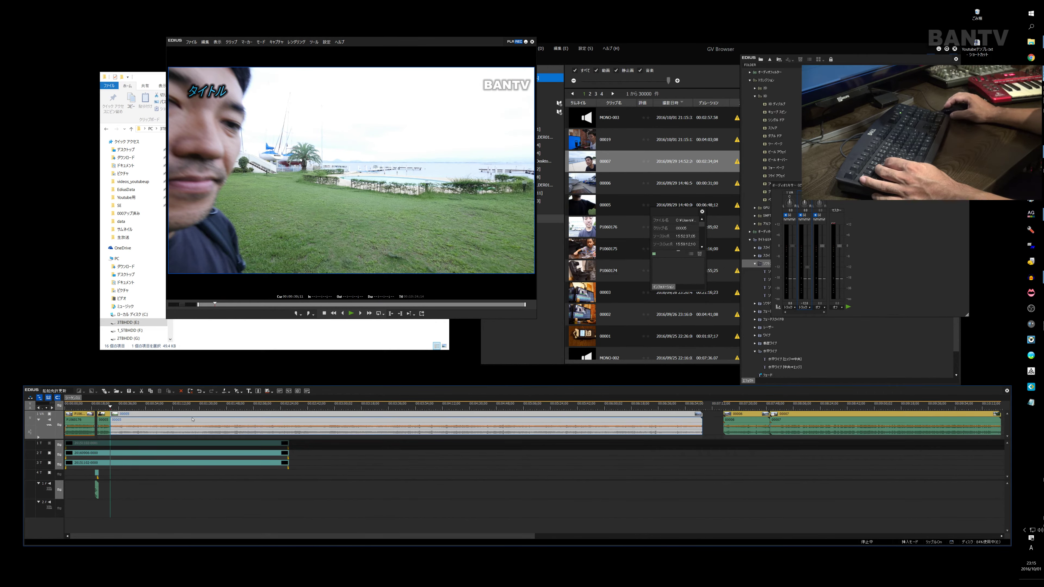
drag(169, 413, 506, 439)
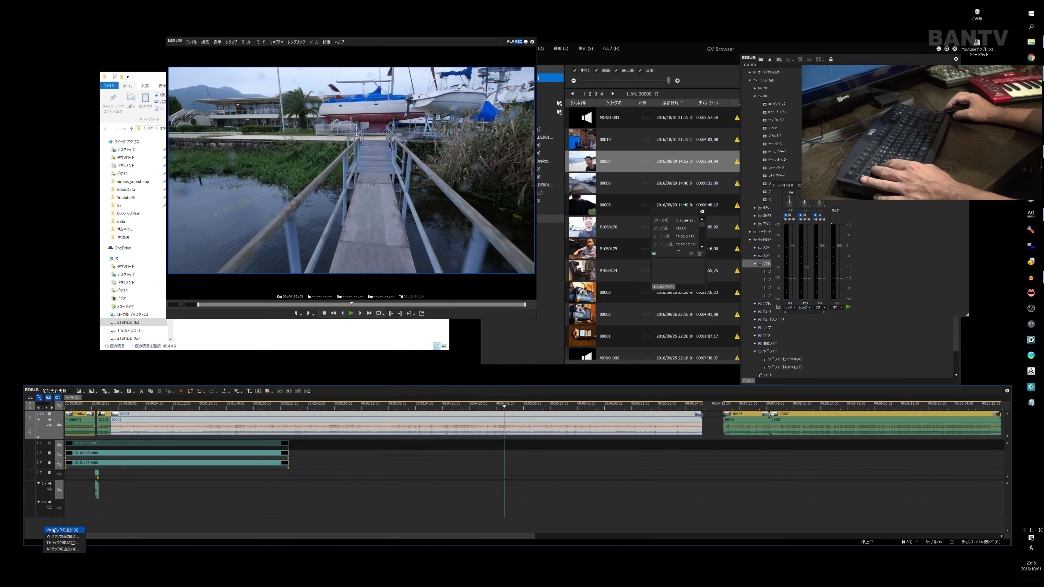
click(54, 530)
key(Return)
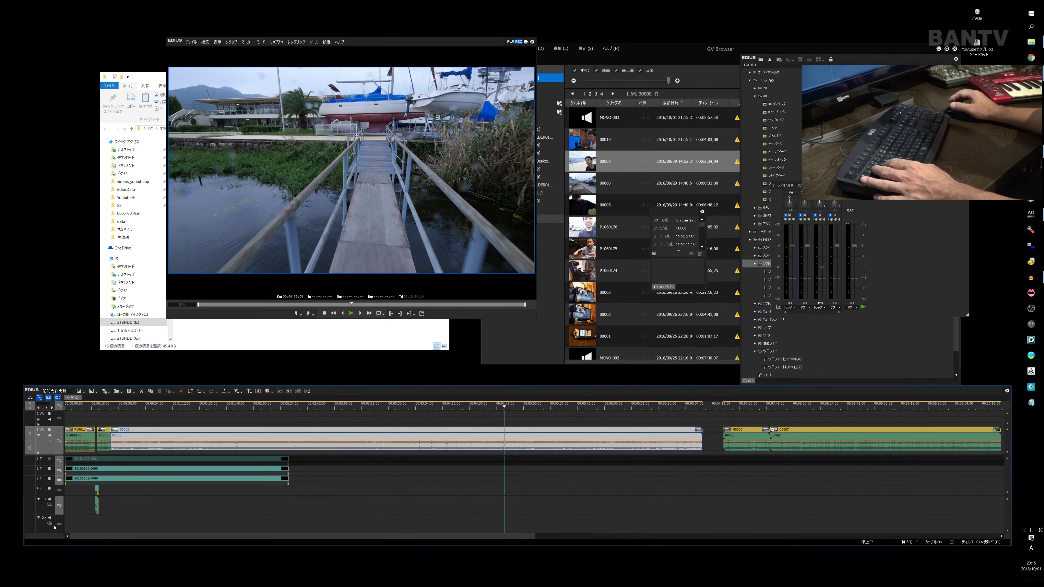
drag(151, 434, 154, 420)
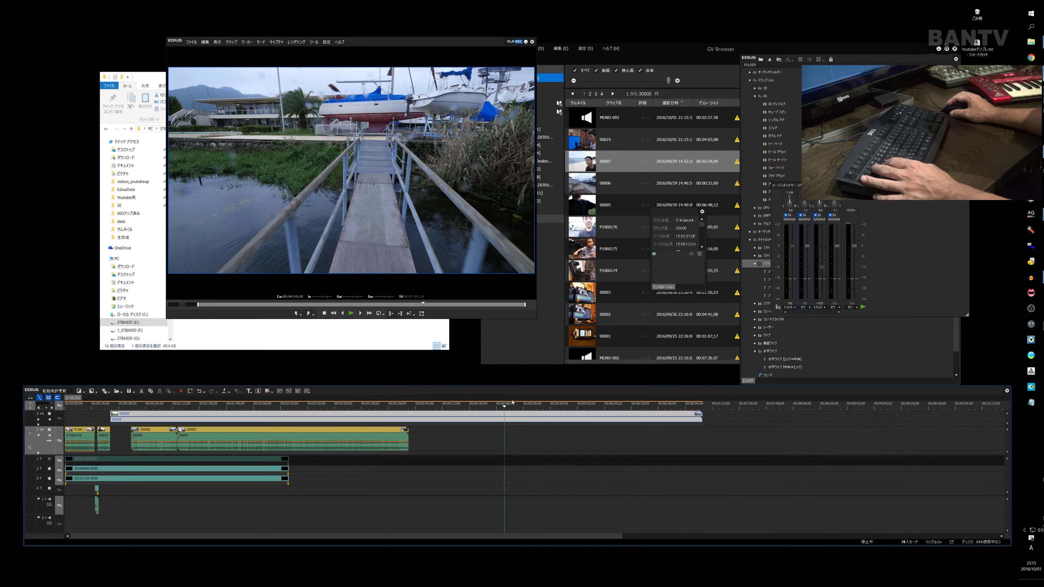
Step: Play across the last cut, split the long clip on track 2VA shortly after its start and ripple-delete the leading part
drag(503, 409, 104, 410)
key(space)
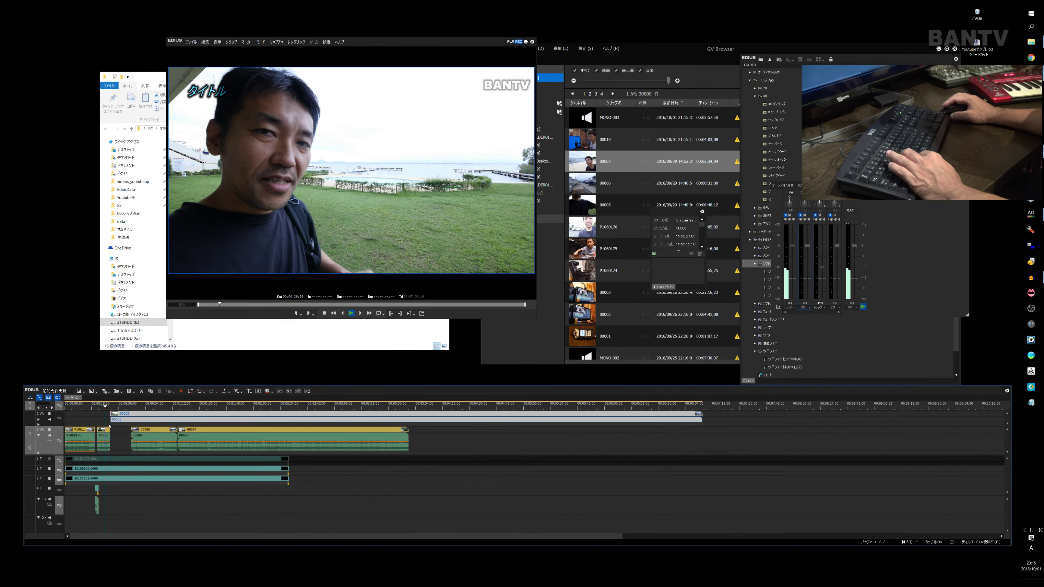
key(space)
click(116, 409)
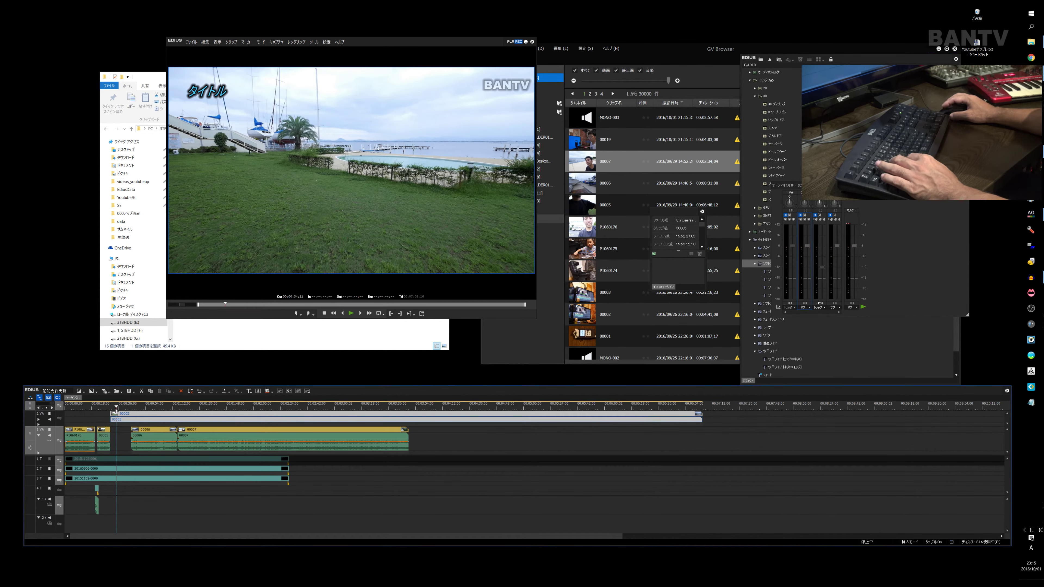
key(space)
key(space)
key(c)
click(114, 415)
key(ctrl+z)
click(114, 420)
scroll(117, 420, up, 4)
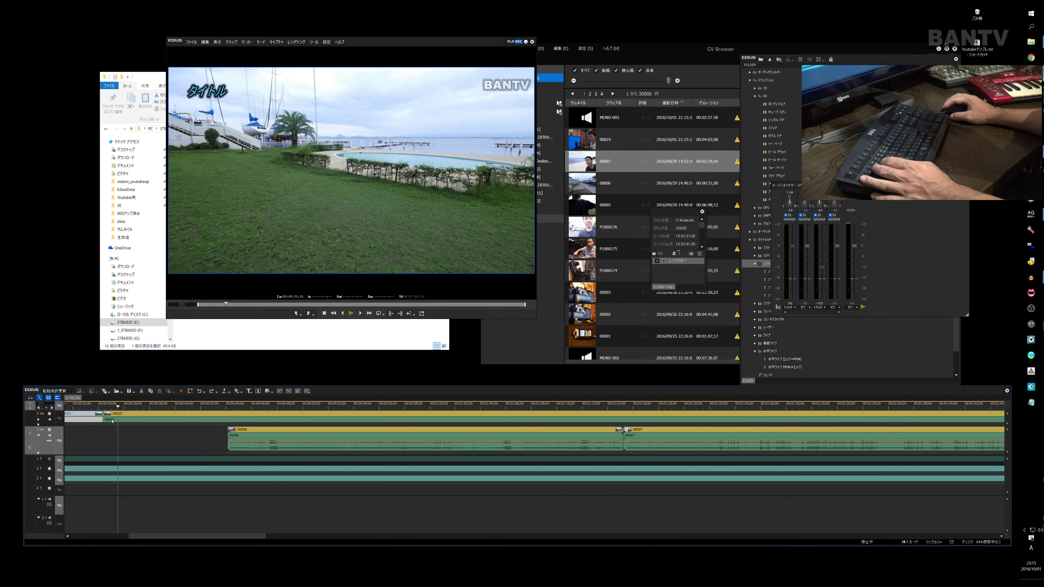
key(Delete)
Step: Review the pool footage in the long clip and move the short clip before 00007 to the end of track 2VA
scroll(128, 419, down, 2)
drag(122, 410, 211, 420)
key(space)
key(space)
key(space)
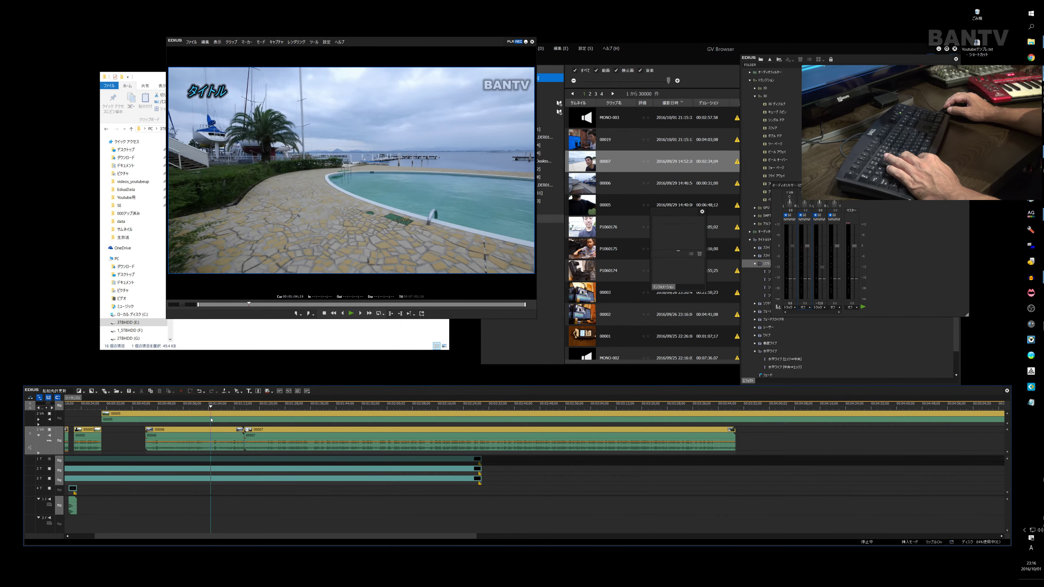
scroll(242, 444, down, 3)
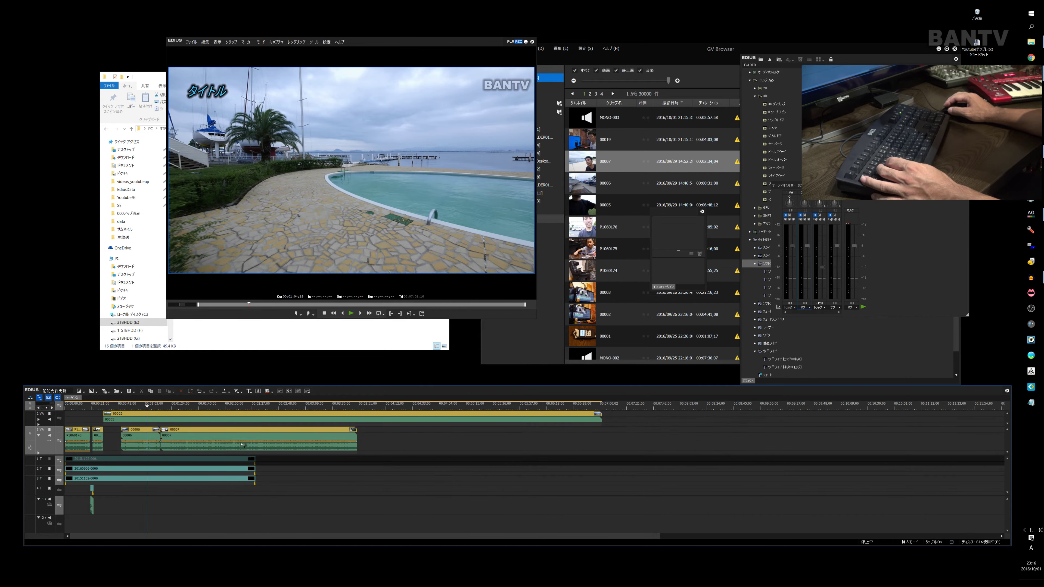
drag(146, 435, 626, 424)
scroll(76, 494, up, 2)
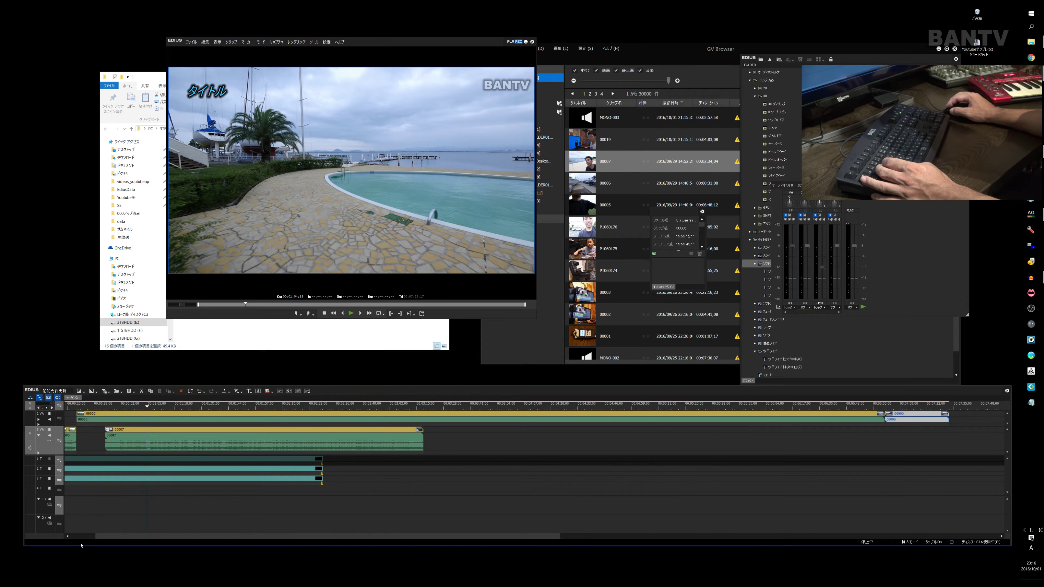
Step: Split a short leading segment off the long clip on 2VA and move it down behind the speaker clip on the main track
drag(119, 536, 94, 536)
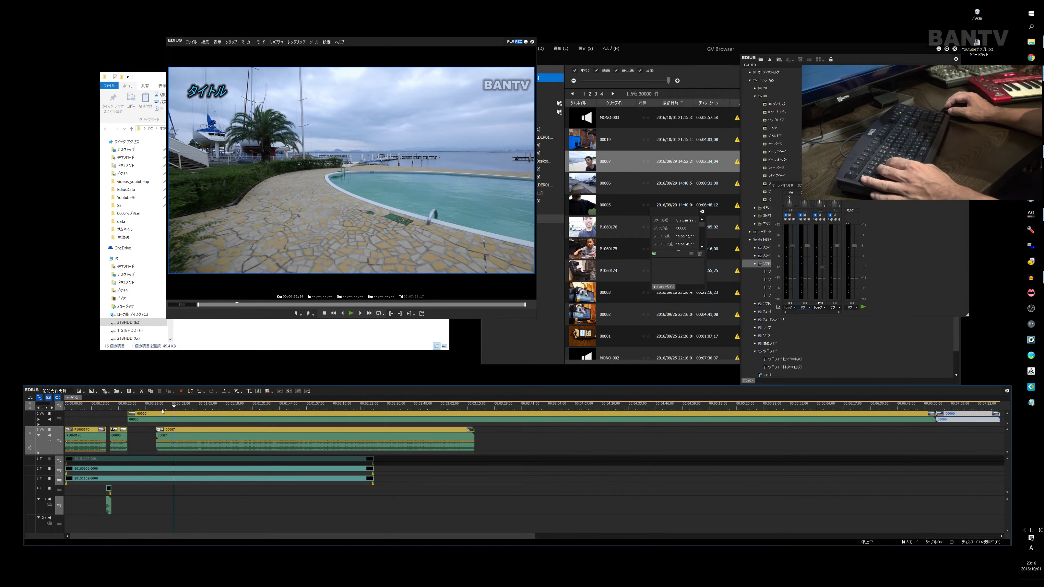
drag(163, 410, 155, 413)
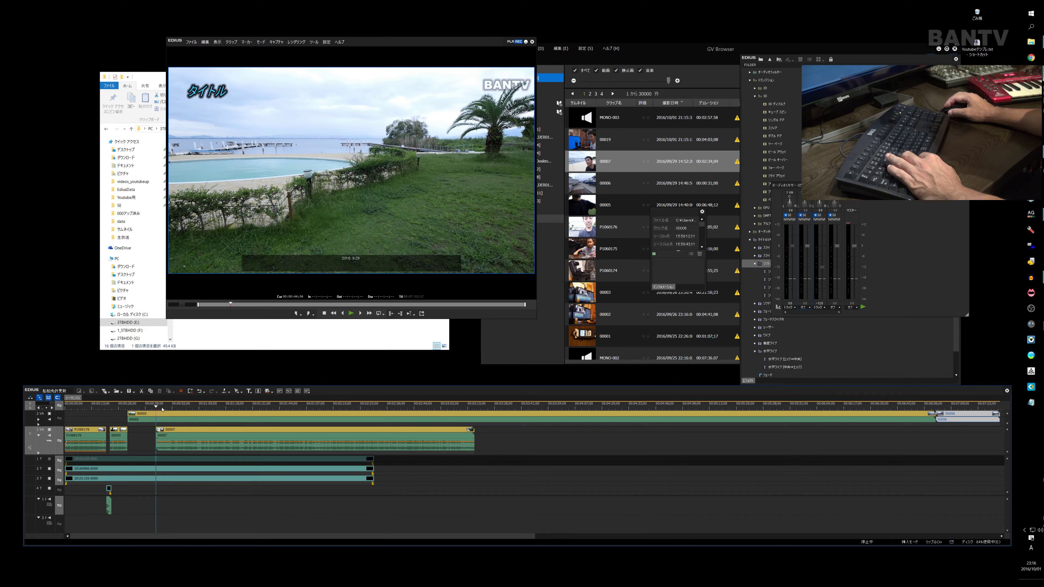
drag(162, 410, 119, 413)
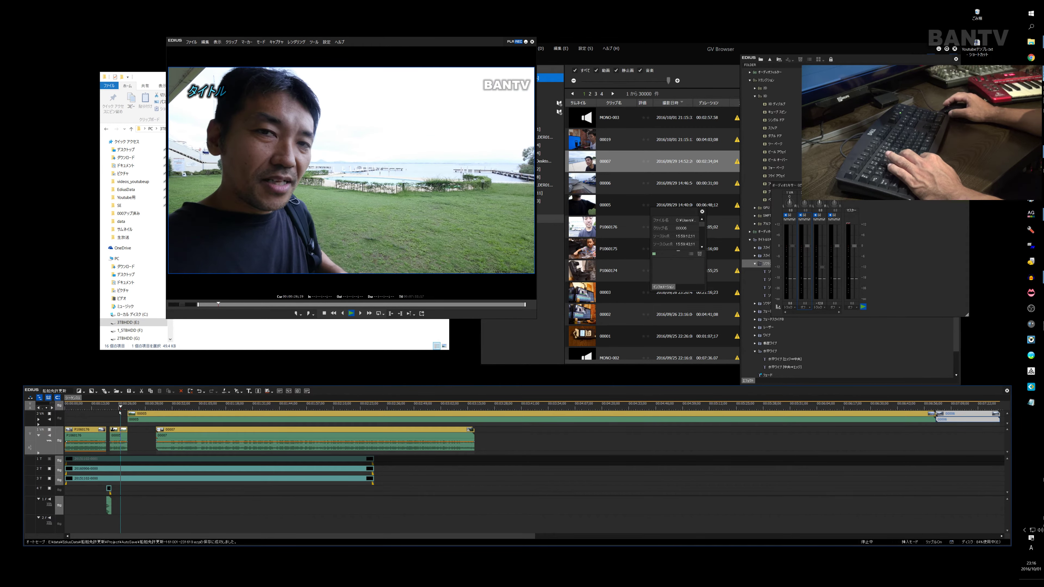
key(space)
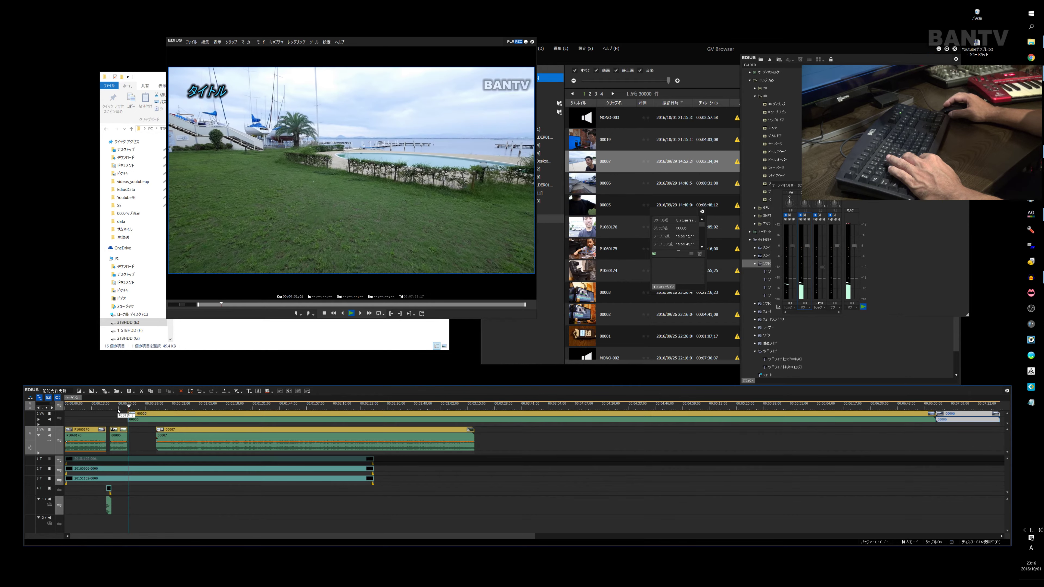
click(128, 408)
drag(130, 409, 134, 408)
click(132, 414)
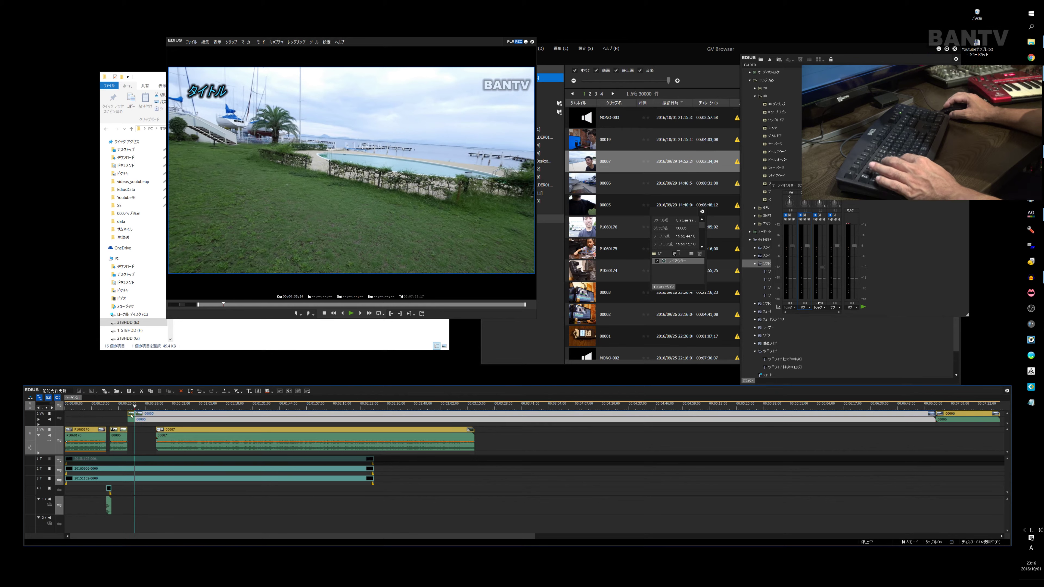
click(131, 440)
Step: Add the 2D Dissolve transition at the cut between the two short clips on the main track and play across it
drag(135, 408, 129, 409)
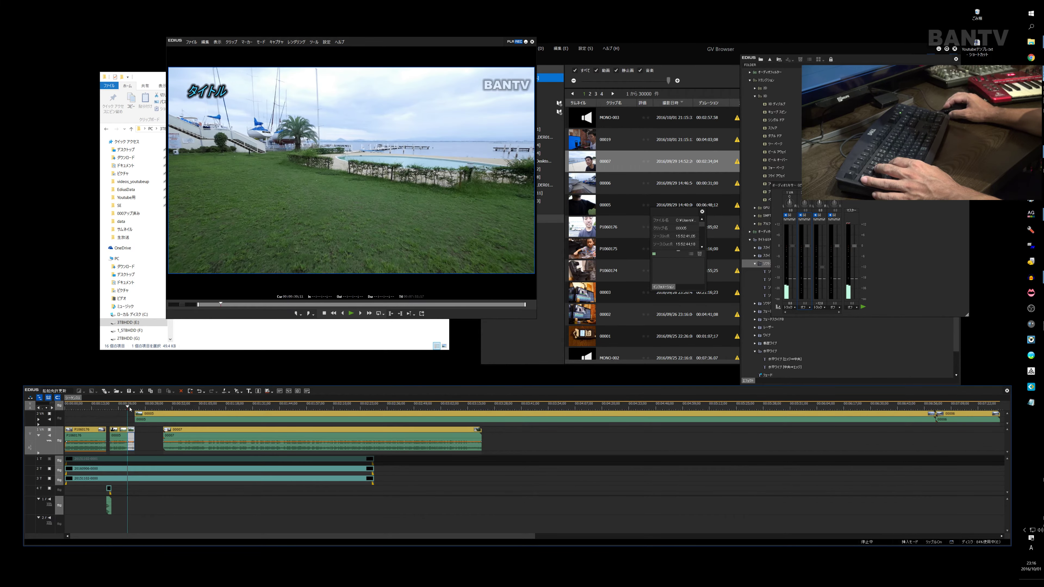
scroll(129, 410, up, 3)
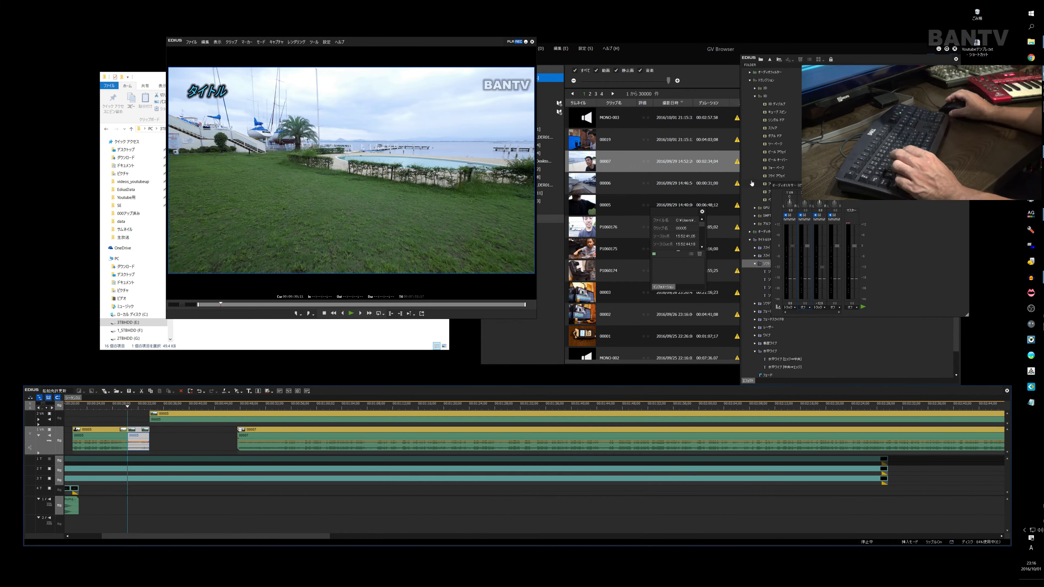
click(800, 64)
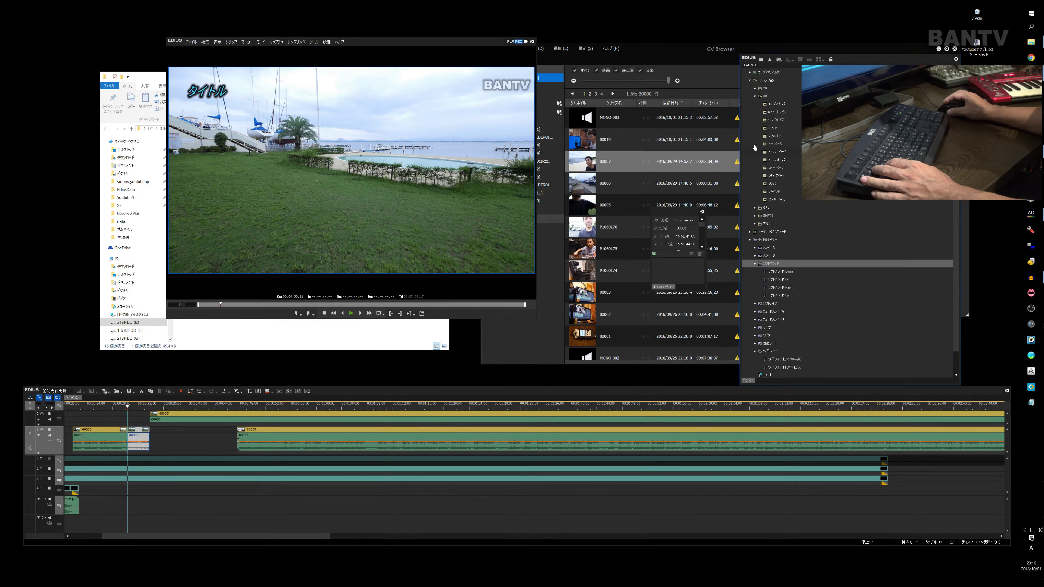
click(756, 88)
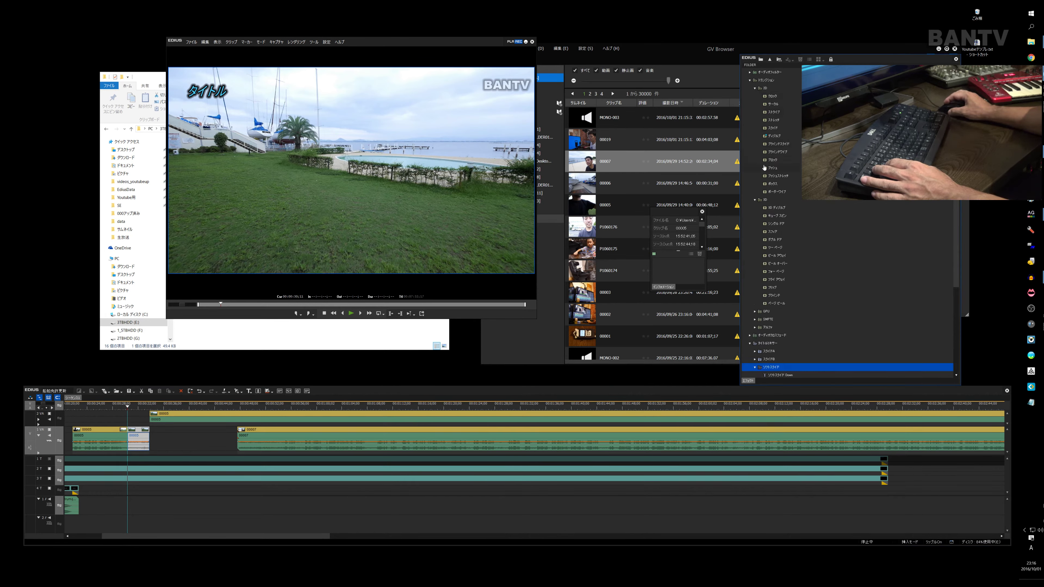
drag(773, 137, 129, 432)
key(space)
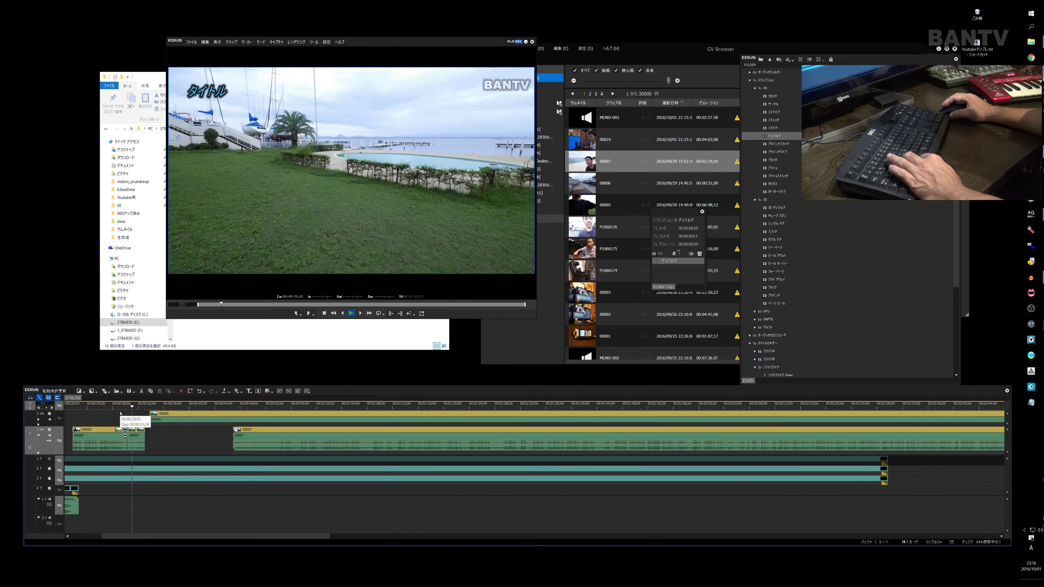
key(space)
Step: Move clip 00007 further along the main track, leaving a wide gap after the short clips
drag(139, 410, 399, 428)
key(ctrl+0)
key(space)
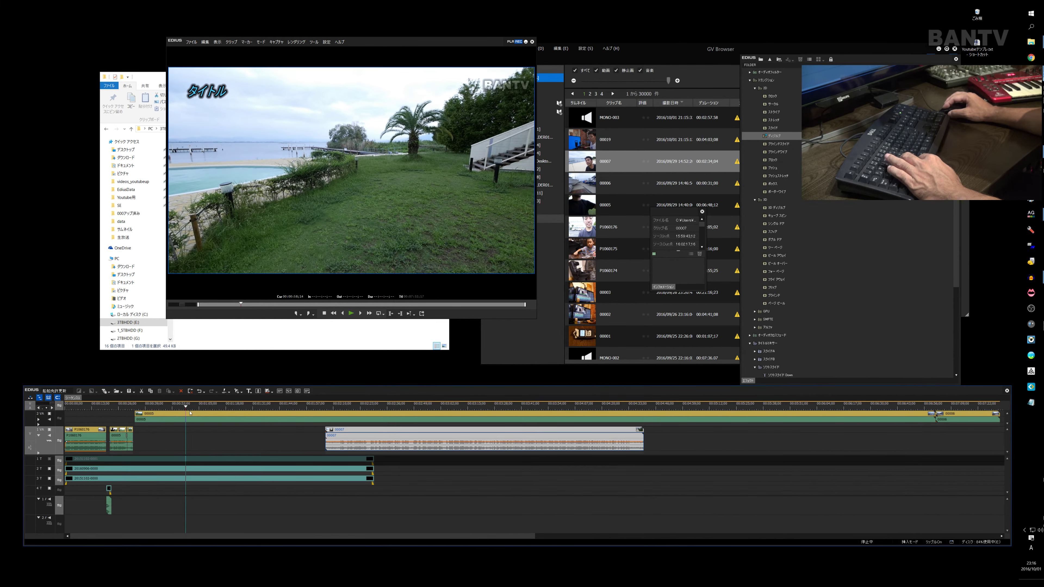
Step: Expand track 2VA to show its audio waveform and make the timeline window taller
click(214, 415)
drag(214, 415, 185, 410)
scroll(131, 413, up, 3)
scroll(131, 413, down, 3)
click(48, 424)
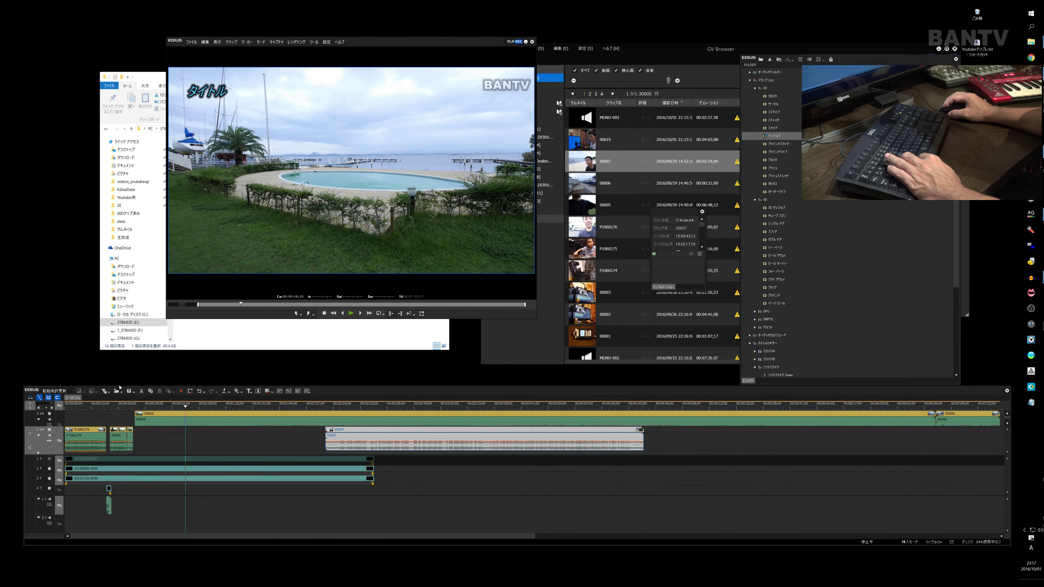
drag(118, 385, 118, 370)
Step: Review the long clip on 2VA, split it where the pool walkway begins and ripple-delete the leading part
key(space)
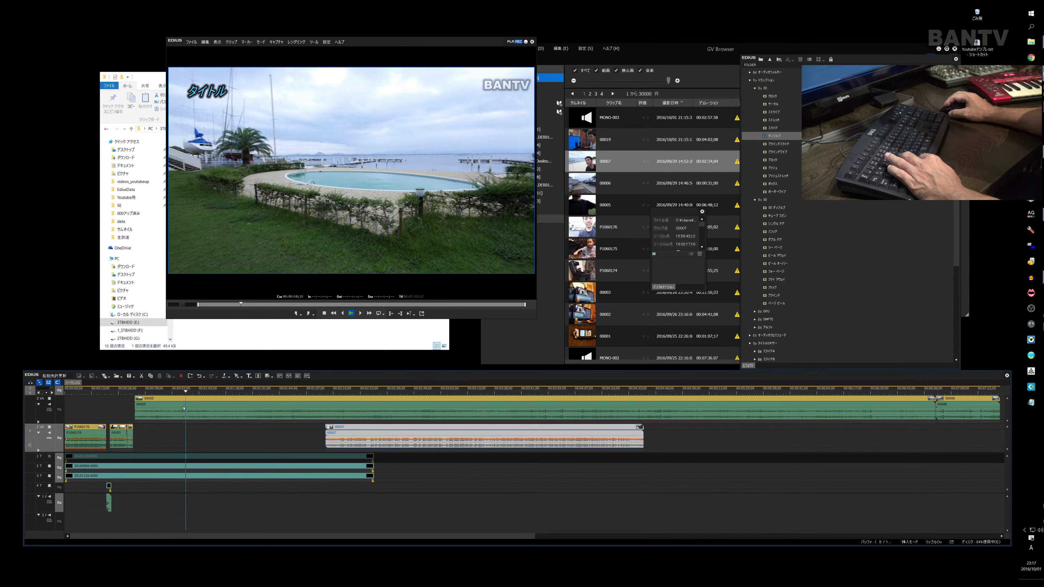
middle_click(222, 403)
middle_click(228, 401)
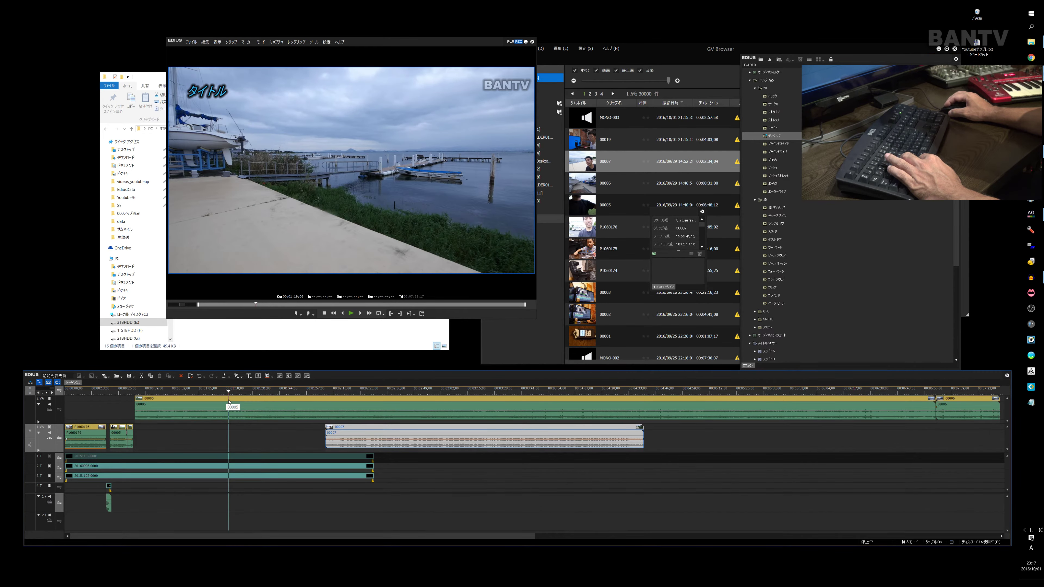
middle_click(220, 404)
drag(220, 404, 188, 397)
key(space)
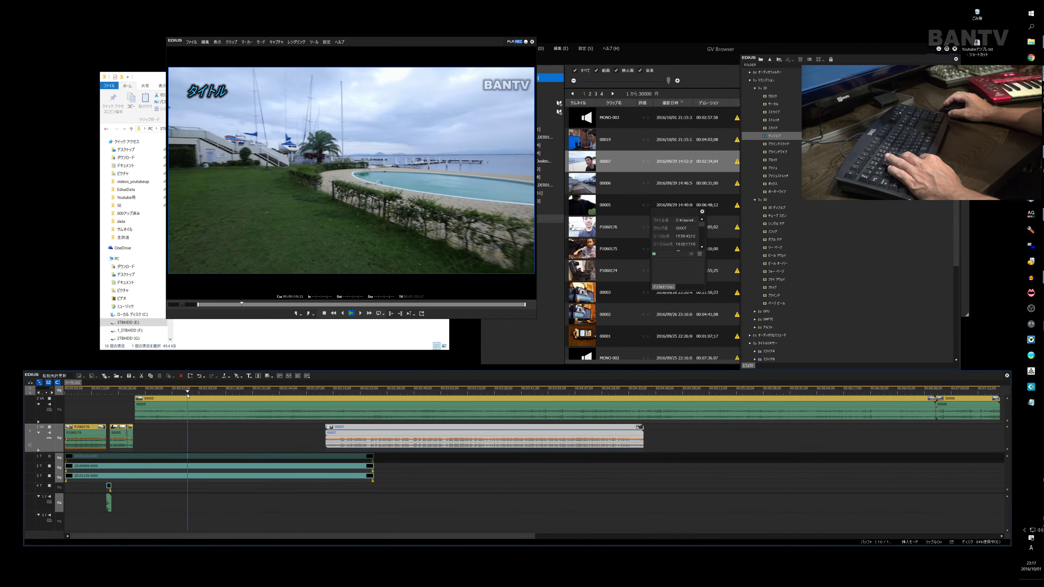
key(space)
double_click(170, 401)
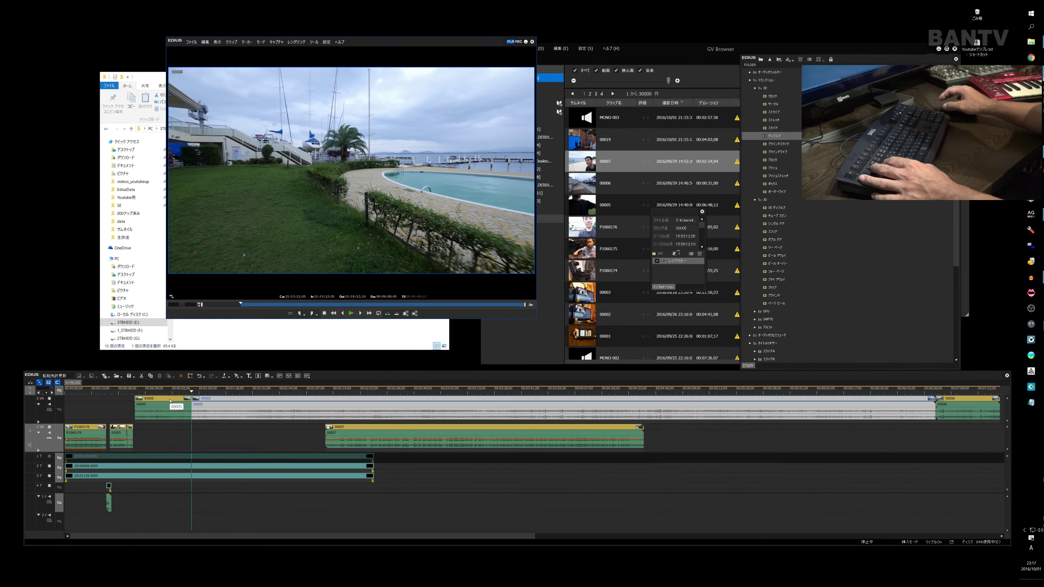
key(c)
key(alt+Delete)
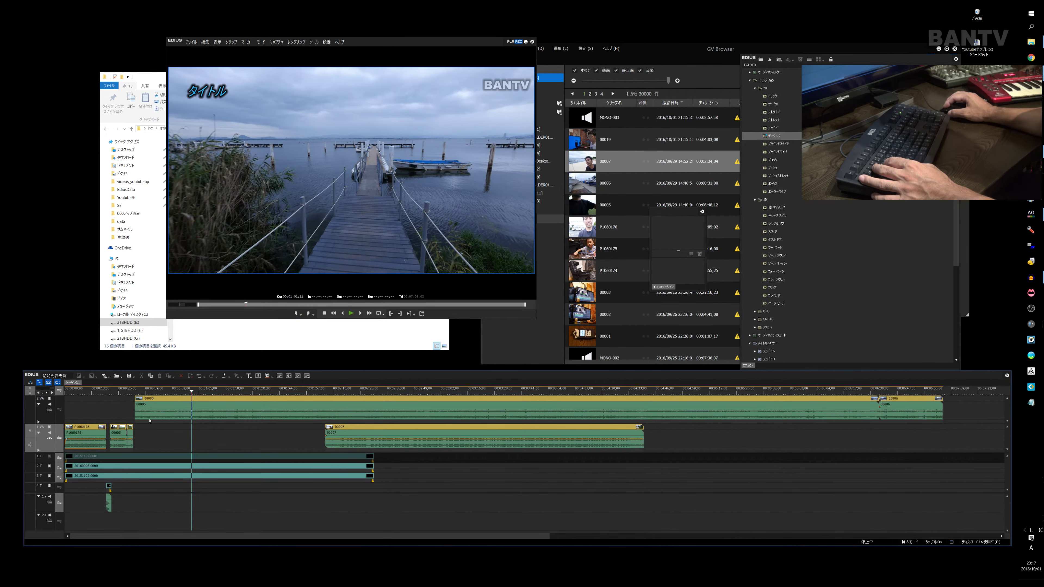
Step: Delete the short pool segment from the main track and slide the long 2VA clip back to the end of the remaining short clip
click(130, 430)
key(Delete)
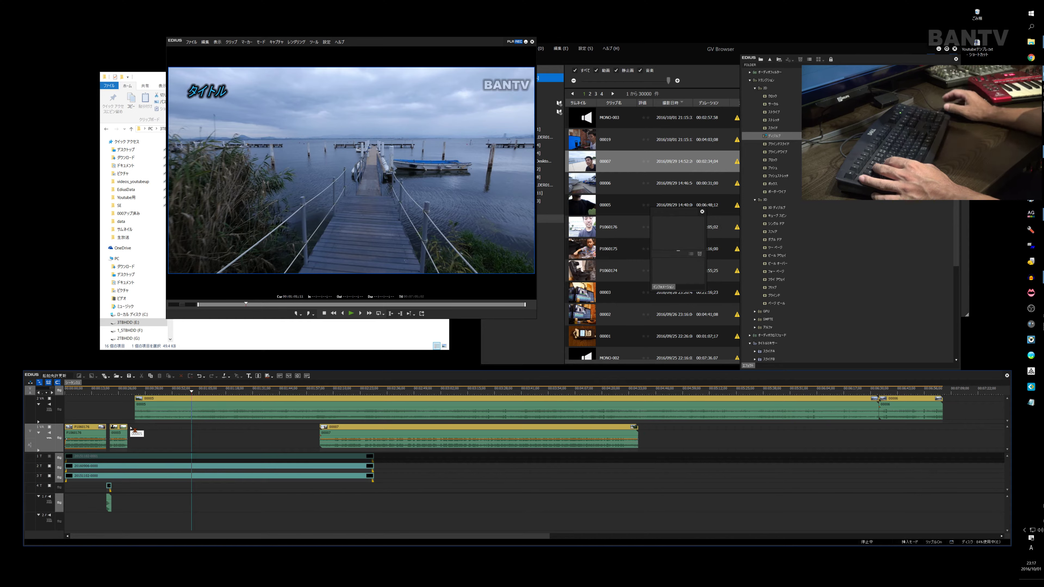
drag(141, 407, 119, 415)
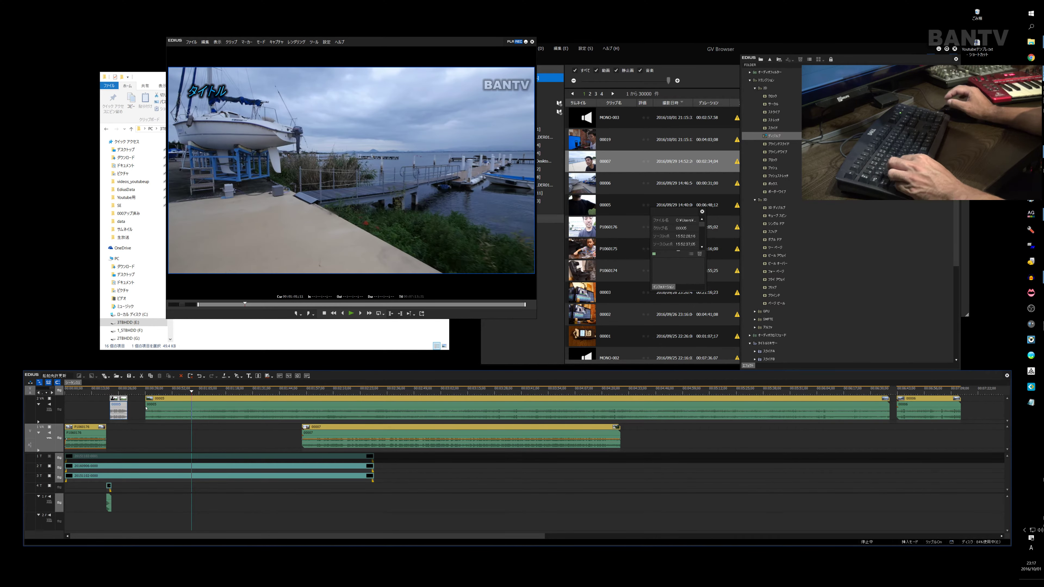
Step: Undo the insert-mode move and, in overwrite mode, place the short clip on 2VA directly before the long clip
key(ctrl+z)
key(Insert)
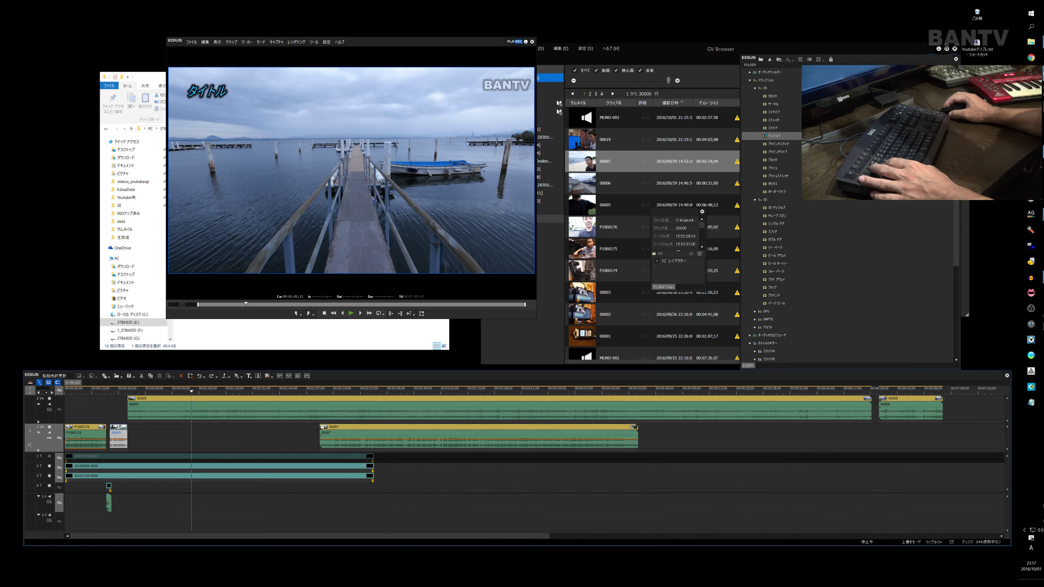
drag(120, 415, 120, 415)
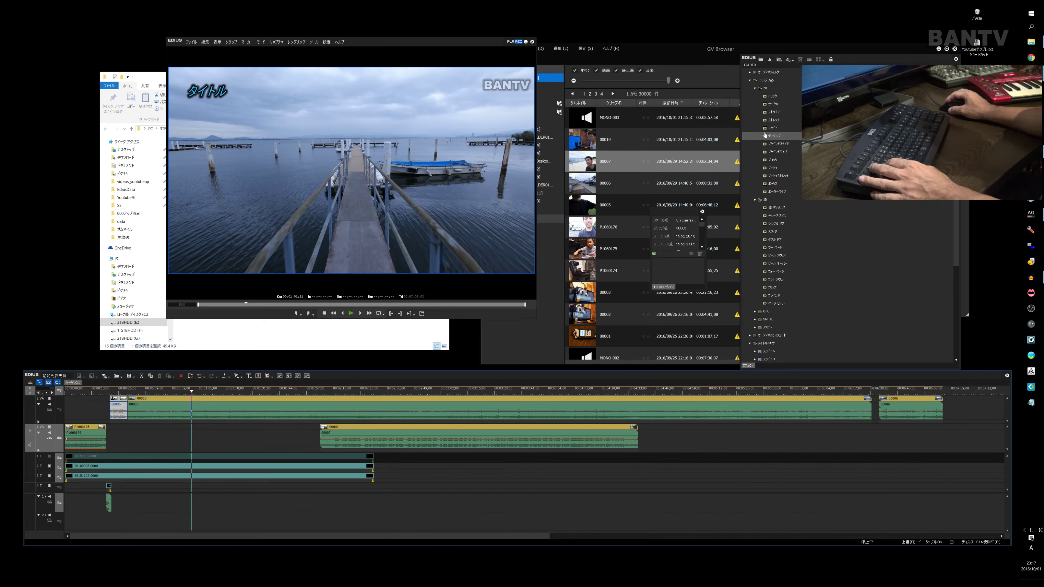
Step: Add a dissolve between the short and long clips on 2VA and split the long clip shortly after the transition
click(396, 228)
click(131, 399)
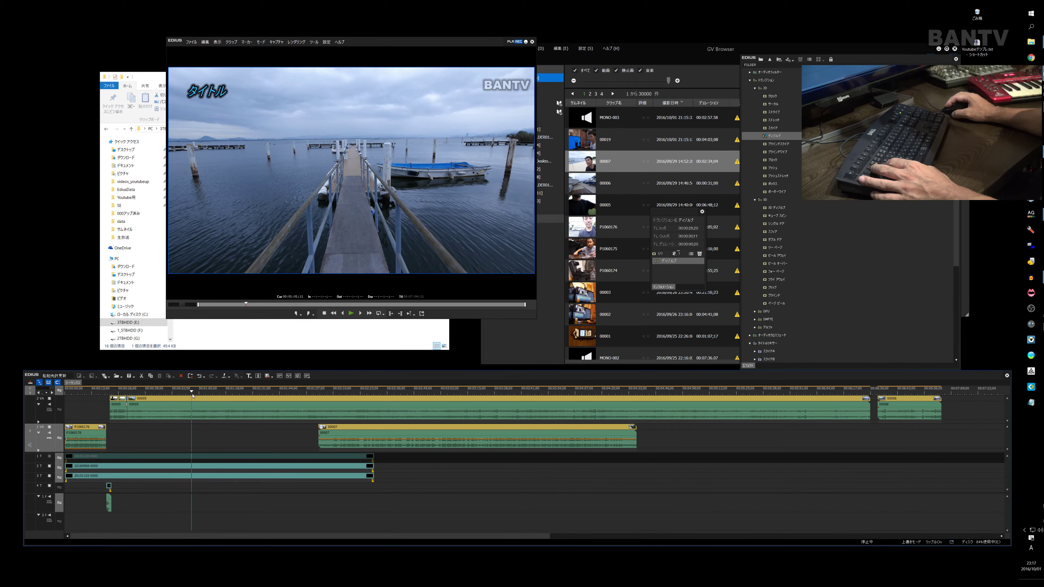
drag(192, 396, 126, 400)
key(space)
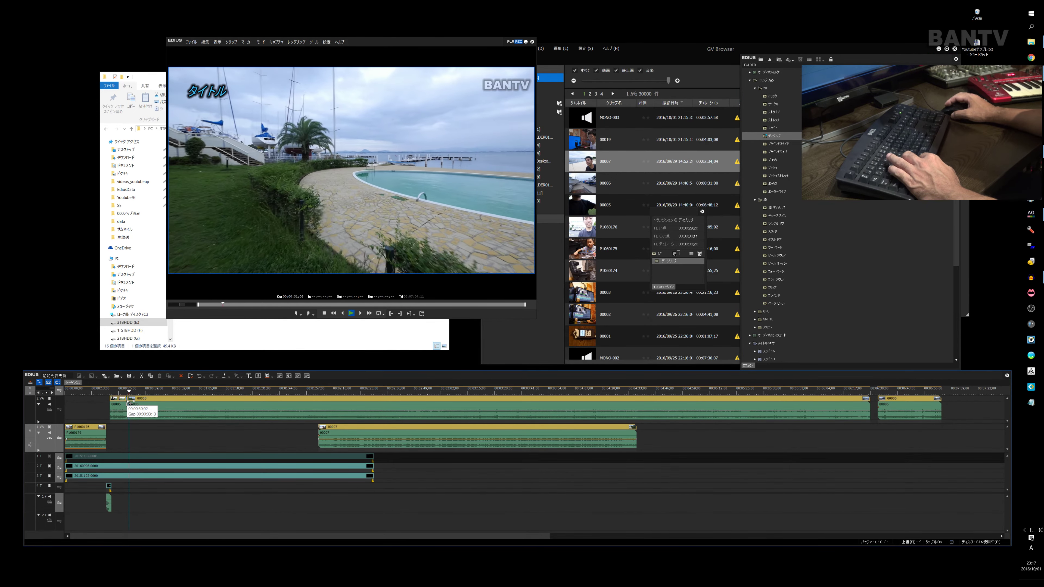
key(space)
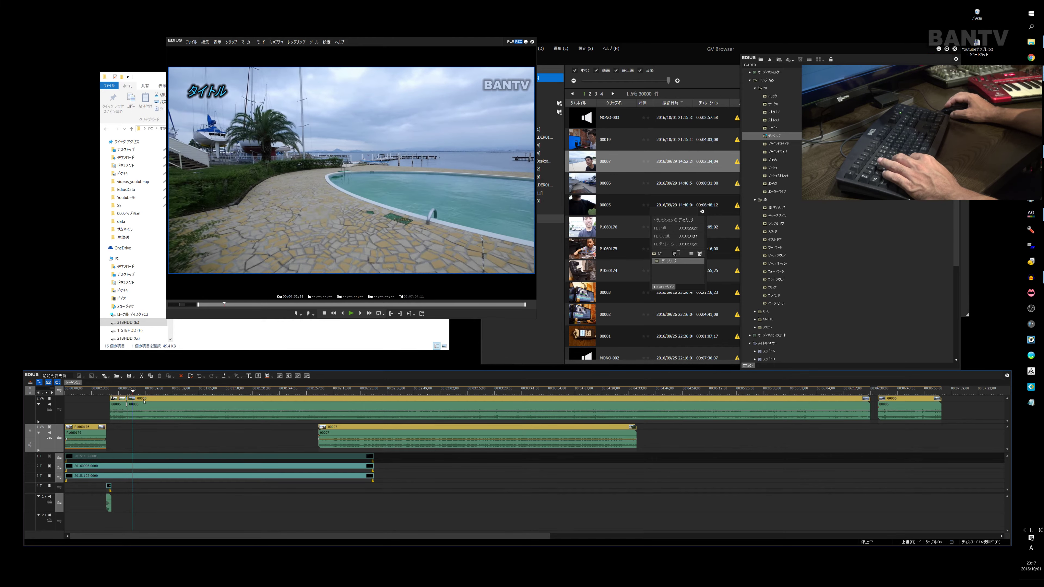
click(139, 404)
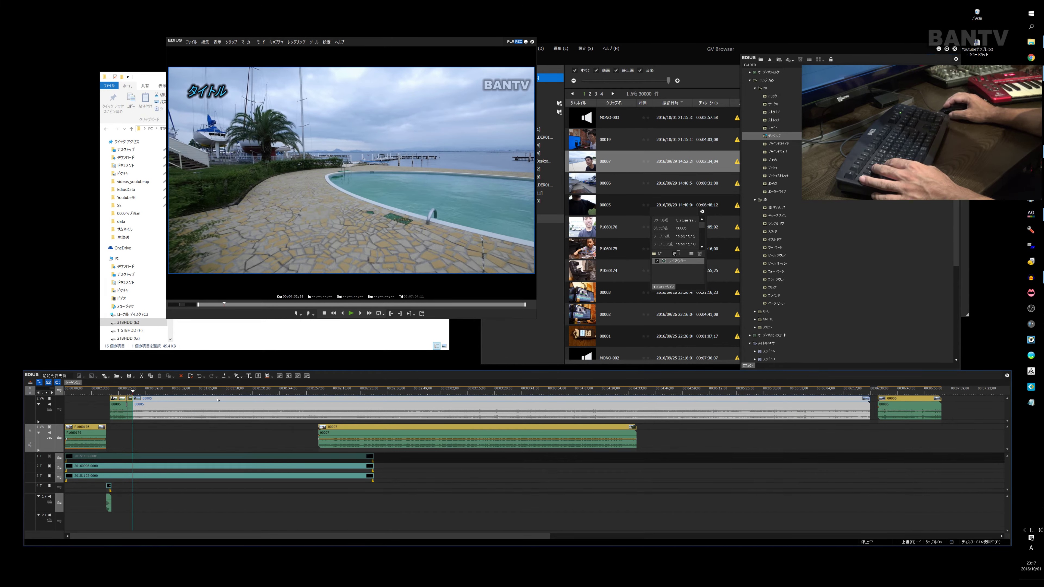
drag(210, 399, 257, 404)
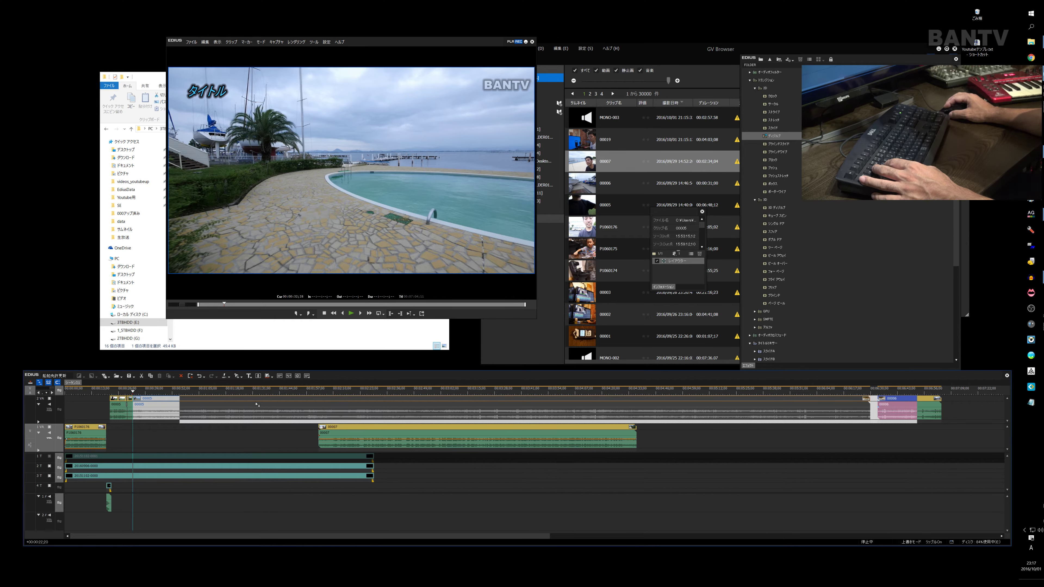
drag(257, 405, 225, 406)
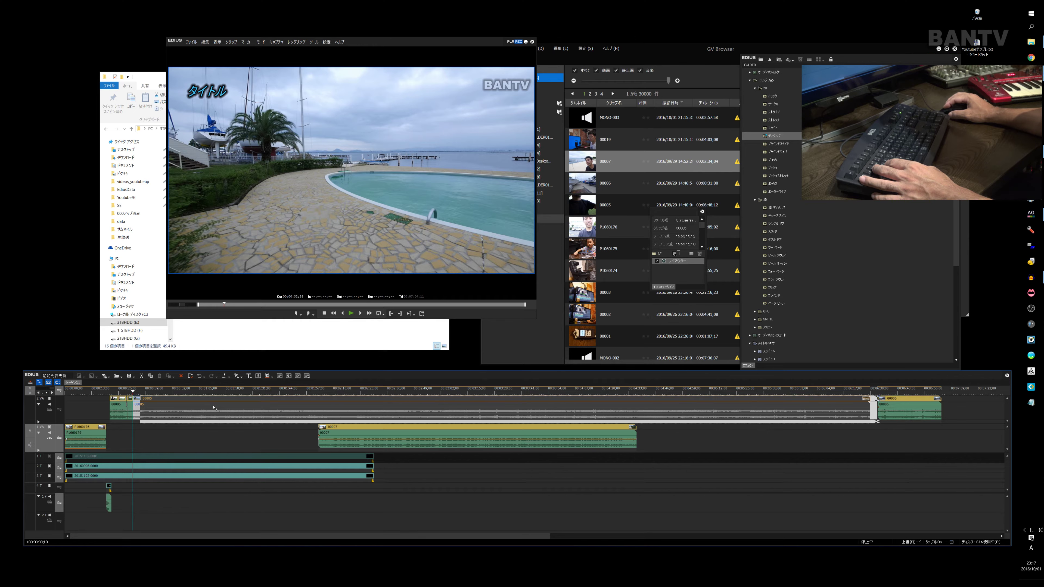
drag(212, 406, 212, 406)
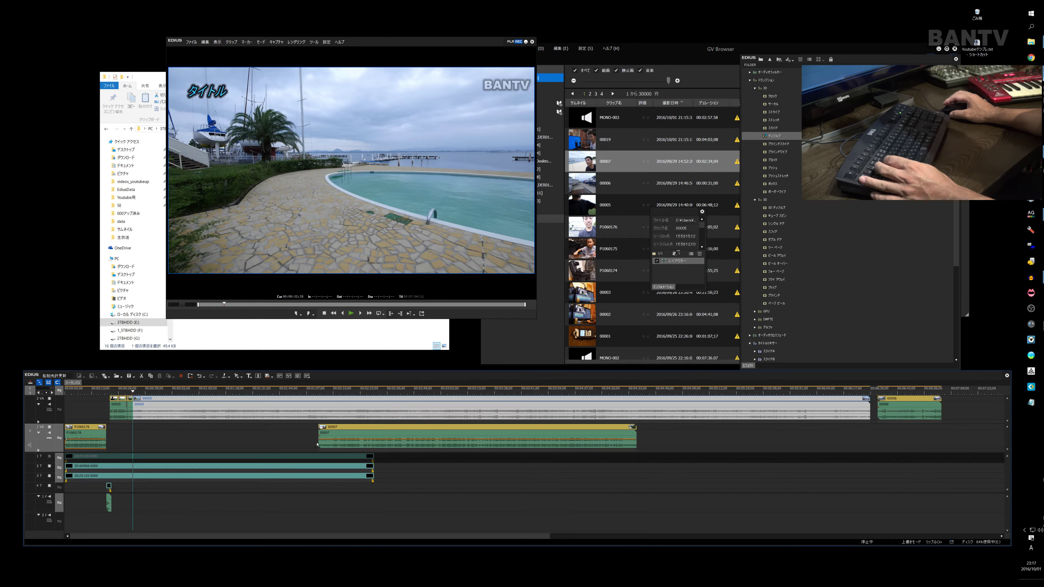
Step: Move clip 00007 up to the end of track 2VA and bring all the other 2VA clips down onto the main track
scroll(339, 458, down, 2)
drag(267, 429, 670, 407)
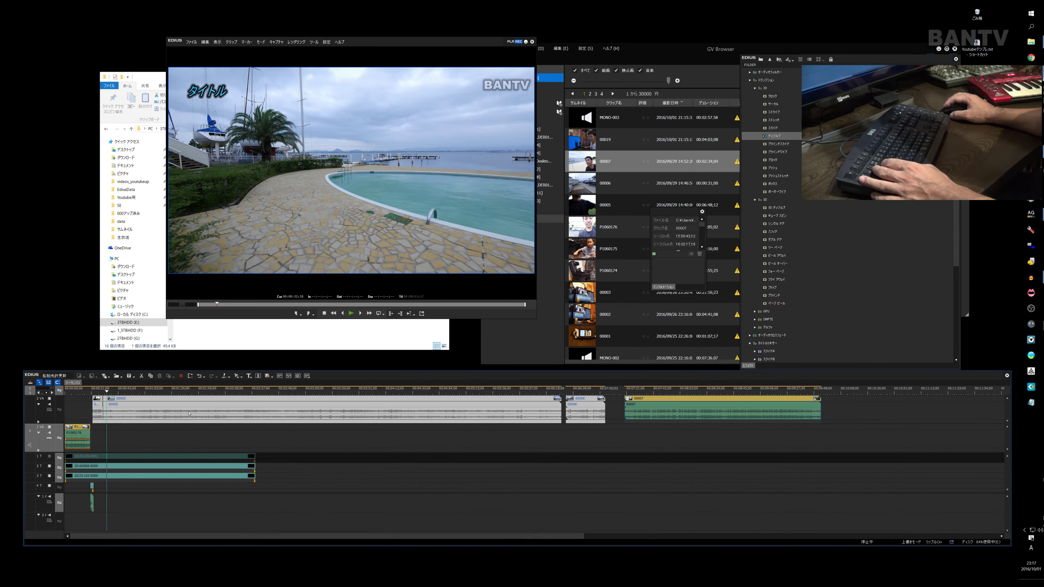
drag(153, 401, 158, 432)
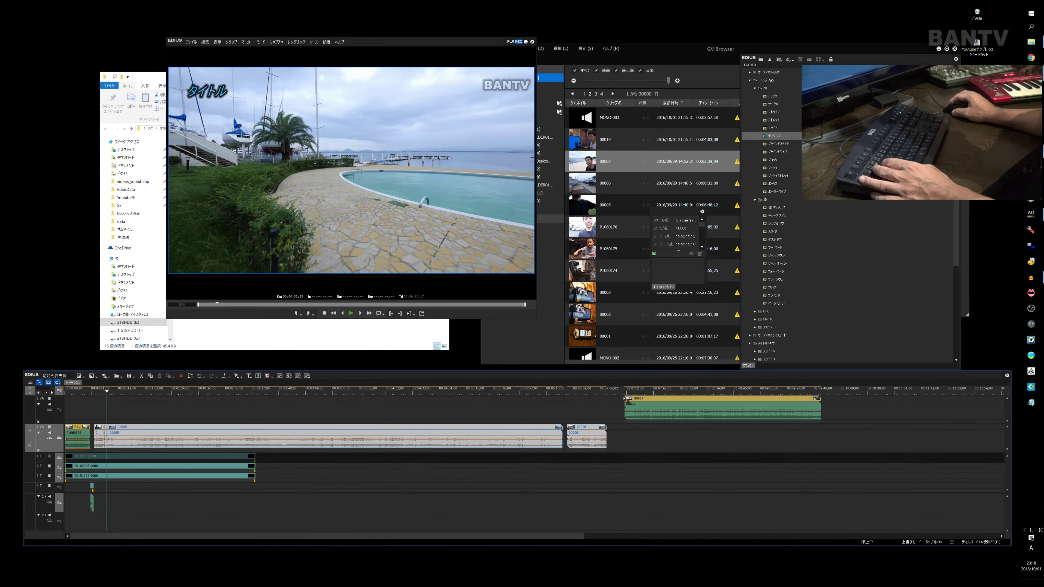
Step: Move clip 00007 on 2VA to start above the beginning of the long main-track clip and play across that point
drag(195, 397, 123, 407)
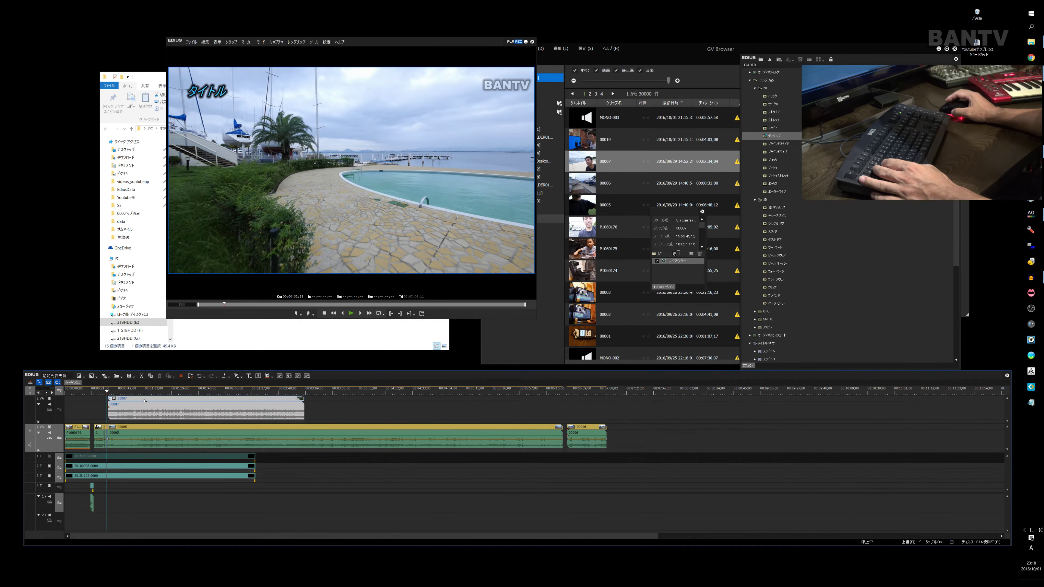
scroll(35, 440, up, 2)
key(ctrl+KP_Add)
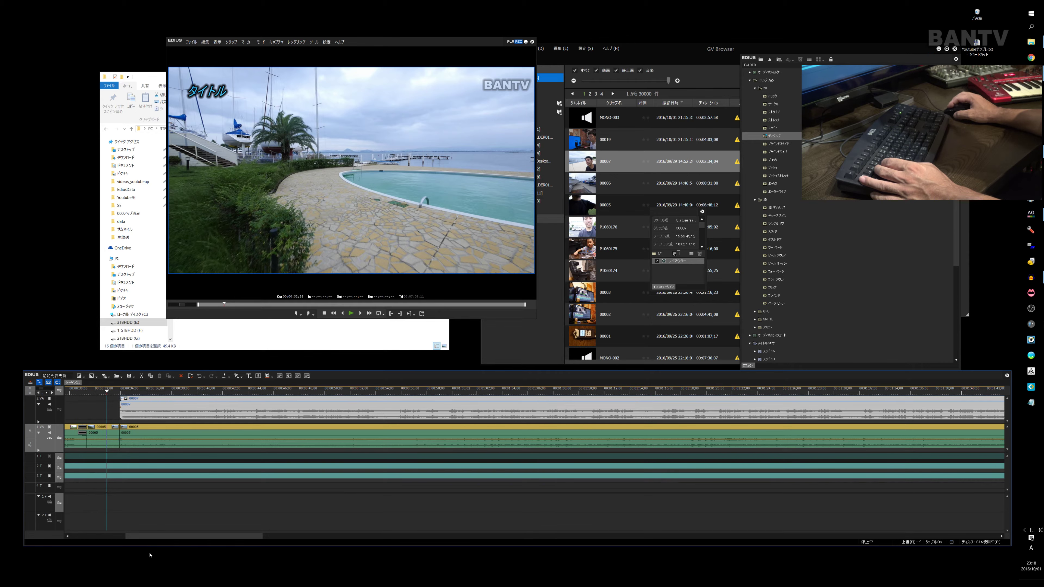
mouse_move(156, 539)
mouse_down()
mouse_move(52, 530)
mouse_move(146, 530)
mouse_up()
drag(230, 402, 249, 403)
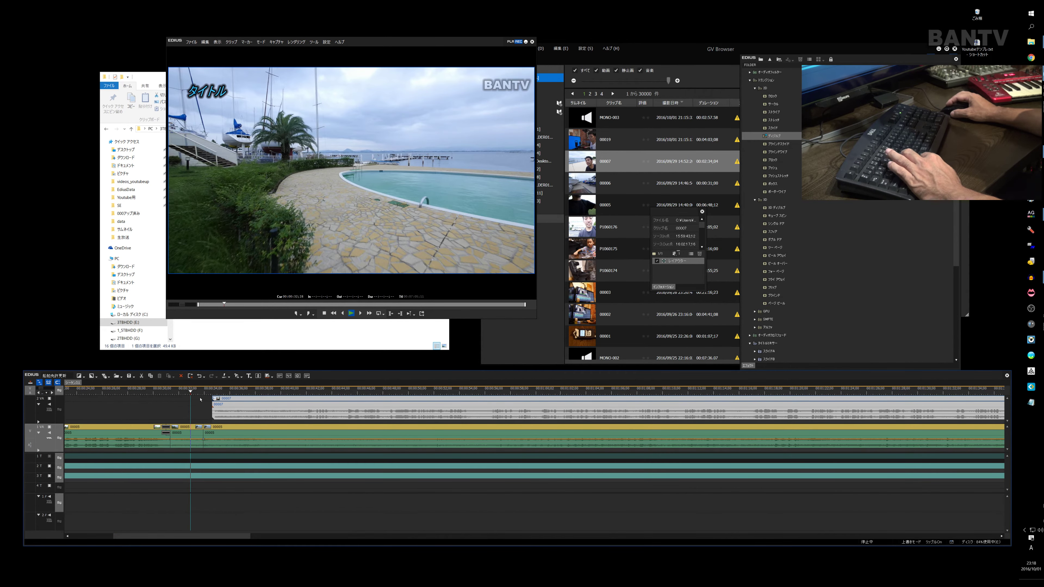
key(space)
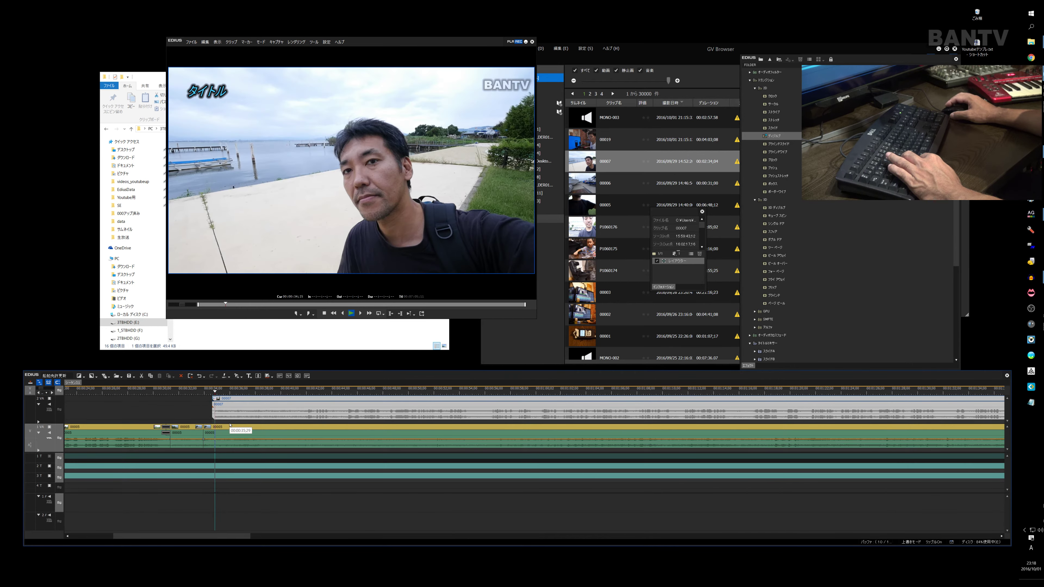
Step: Shrink clip 00007 on 2VA in the Layouter to a small picture-in-picture in the frame's lower-right corner and apply the layout
right_click(242, 398)
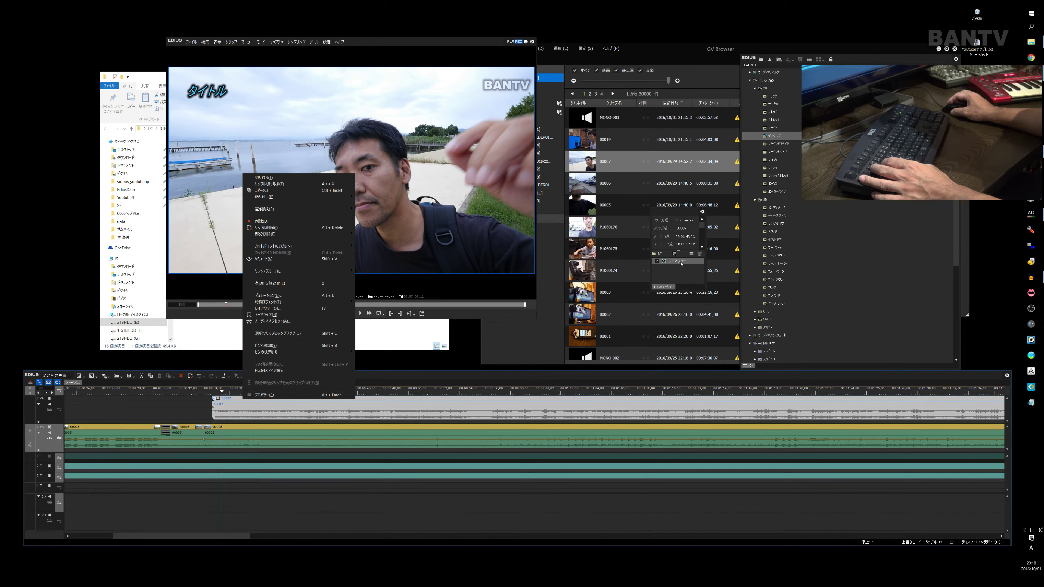
double_click(678, 261)
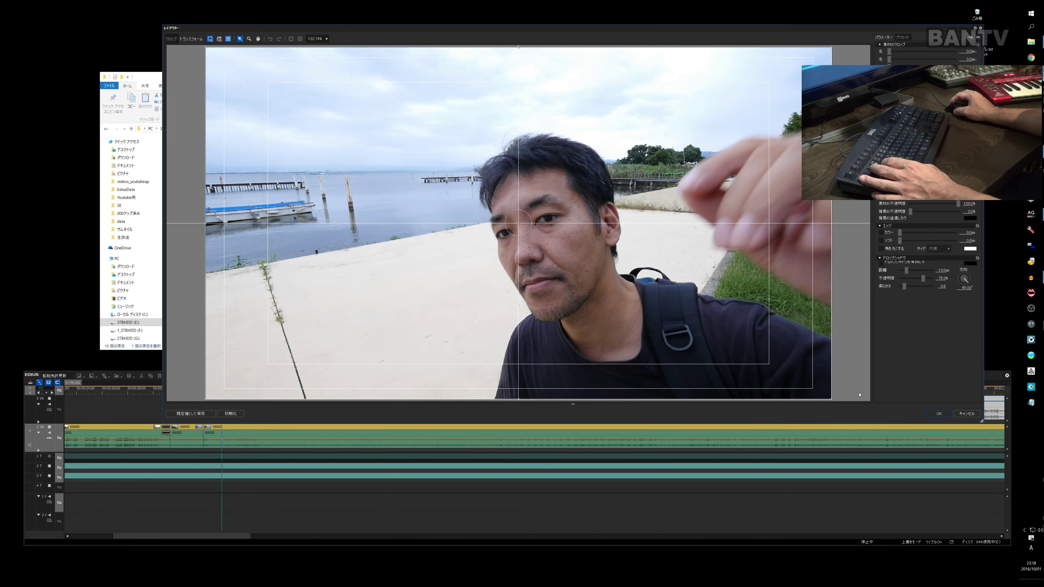
drag(834, 402, 672, 311)
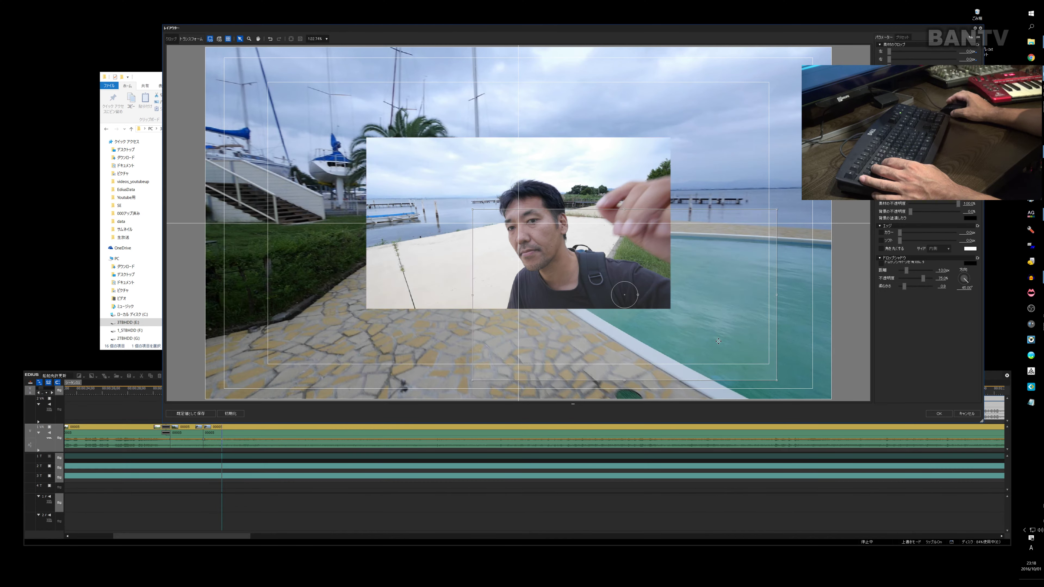
drag(613, 269, 719, 342)
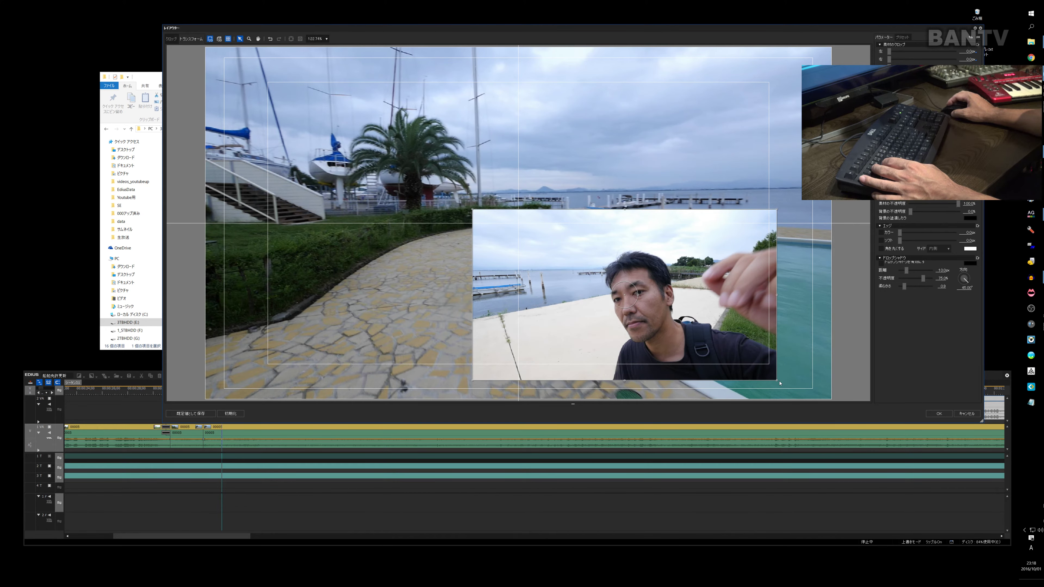
drag(758, 375, 712, 349)
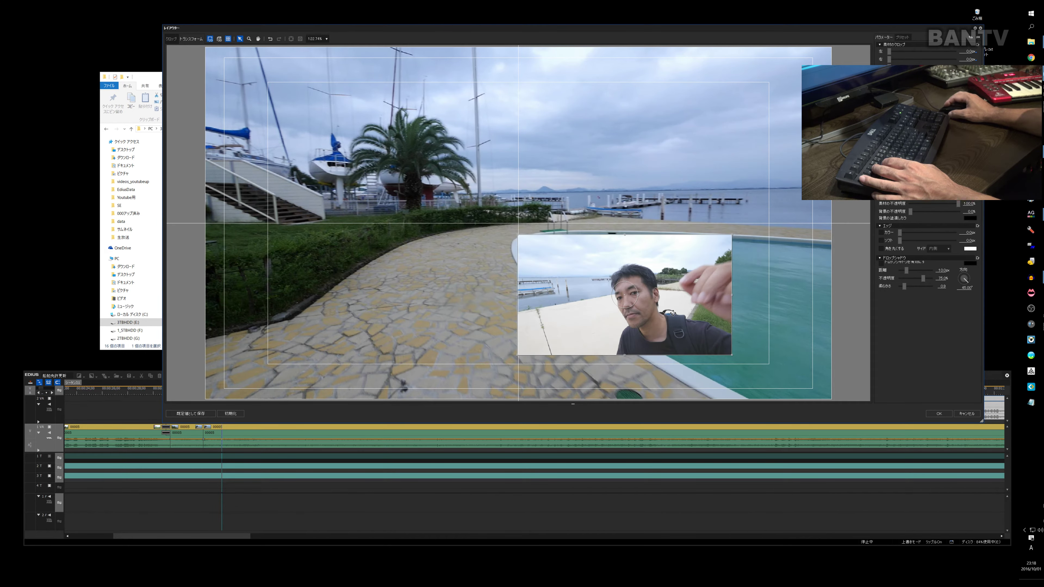
drag(674, 313, 716, 336)
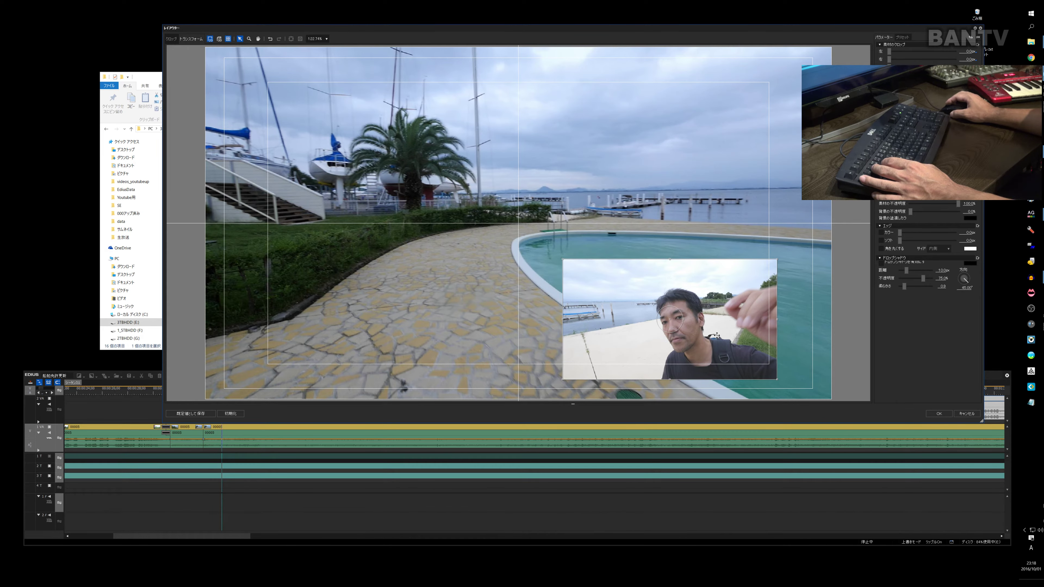
click(939, 414)
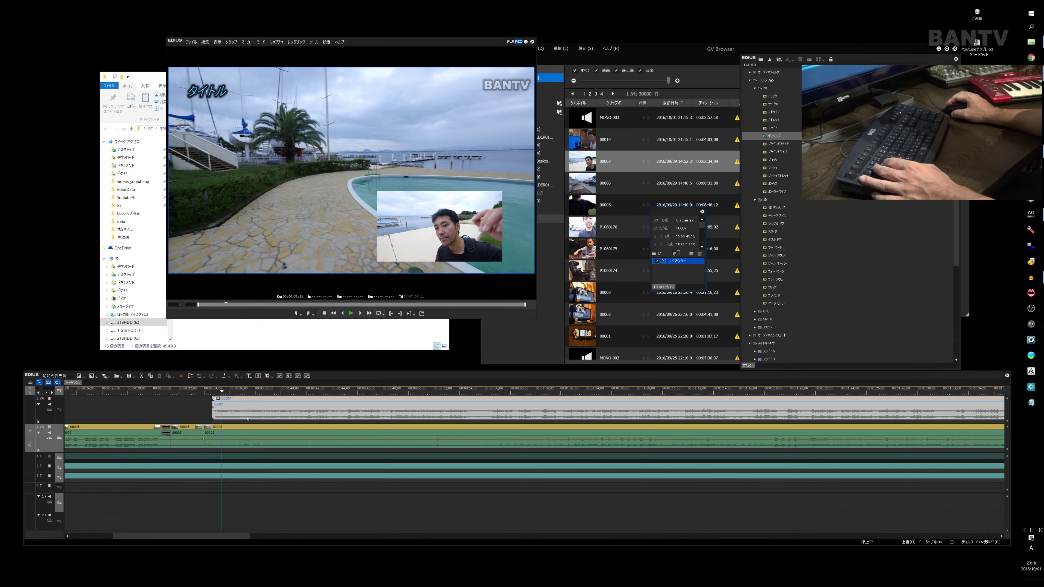
Step: Preview the picture-in-picture and split clip 00007 on 2VA, undoing the first cut and making it slightly earlier
drag(228, 394, 306, 397)
key(space)
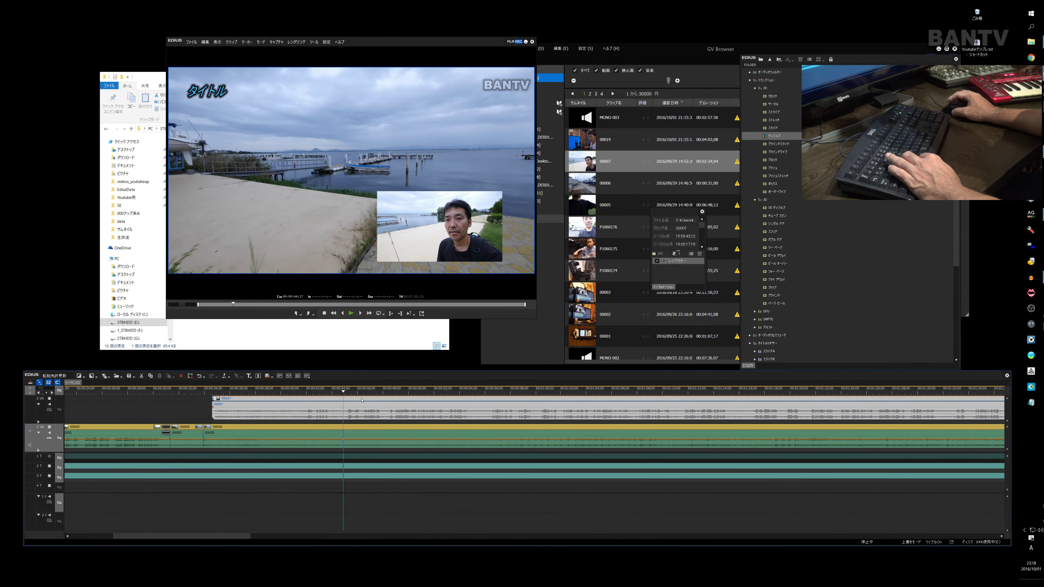
key(space)
drag(359, 394, 348, 397)
key(c)
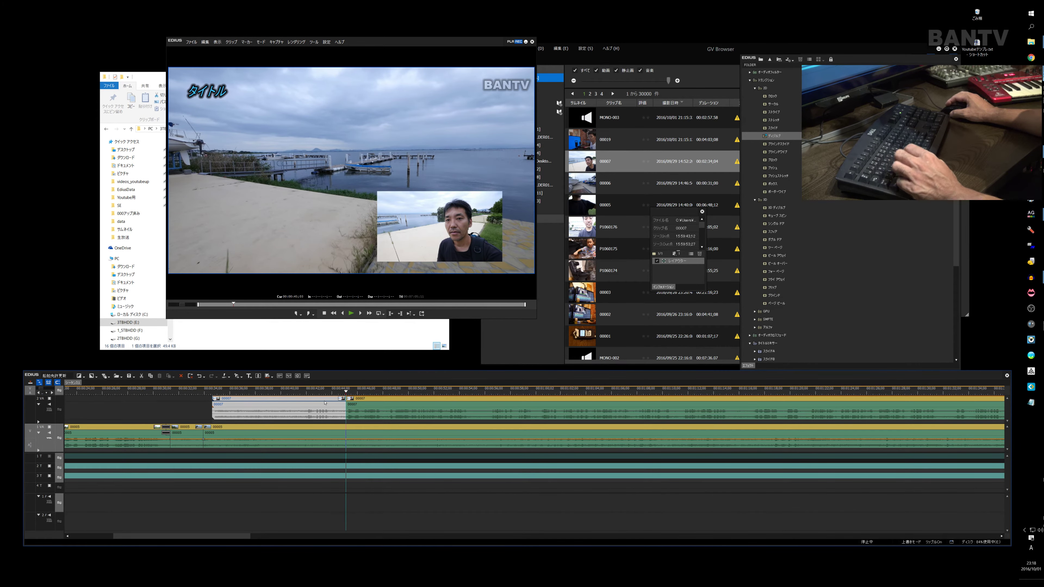
key(ctrl+z)
drag(346, 394, 338, 394)
key(c)
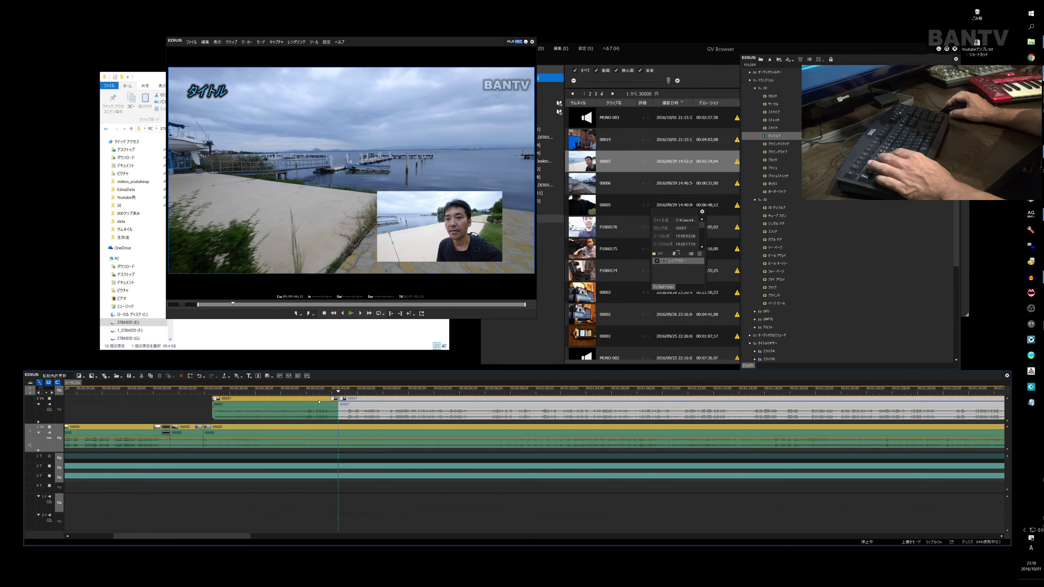
Step: Delete the leading piece of clip 00007 and move the remainder on 2VA to shortly after the long main-track clip begins
click(317, 401)
key(Delete)
drag(381, 399, 240, 390)
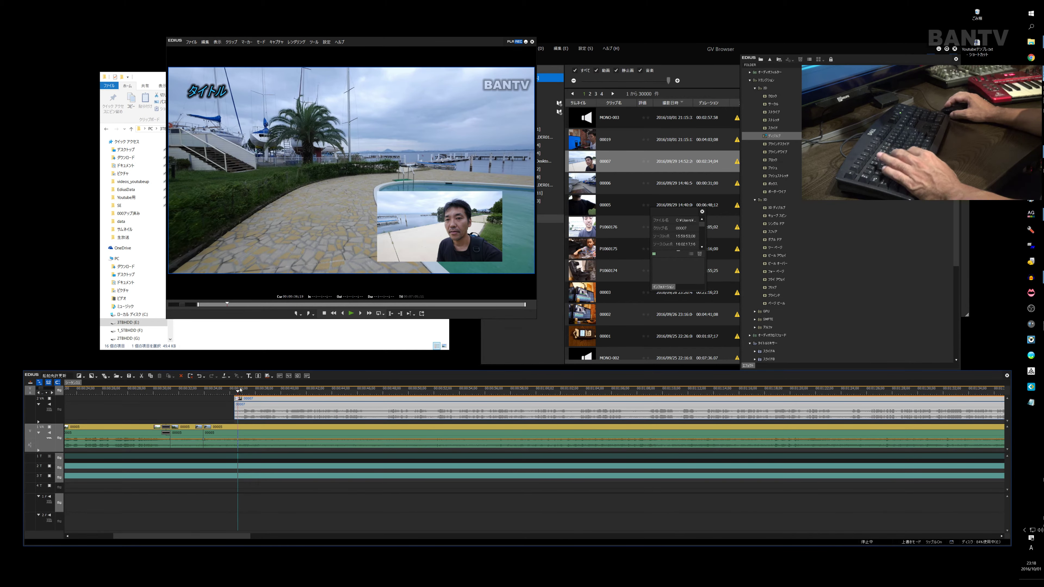
Step: Try enlarging, cropping and repositioning the clip 00007 overlay in the Layouter, and close it without applying the changes
double_click(275, 400)
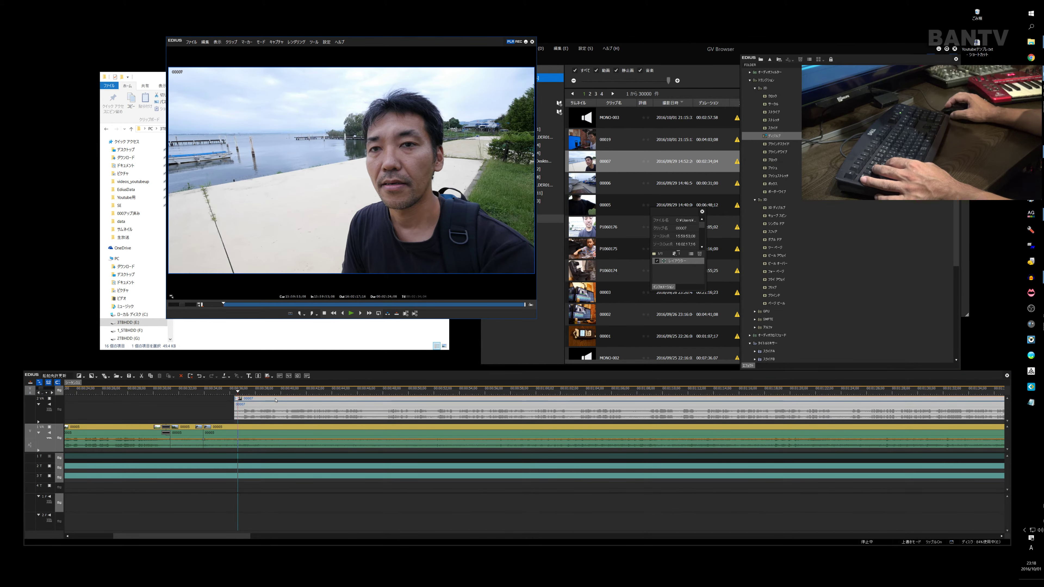
double_click(690, 262)
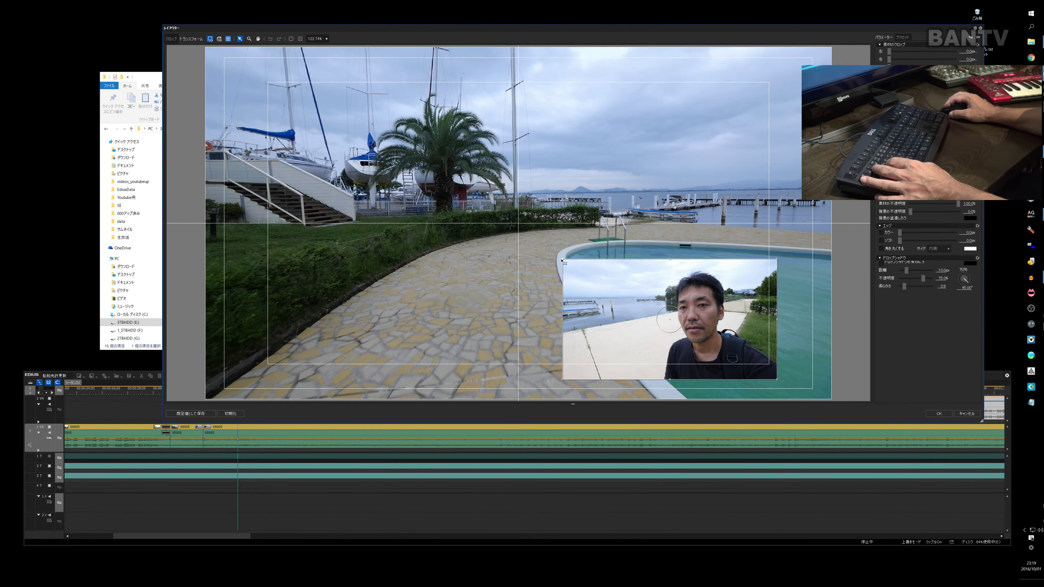
drag(586, 264, 546, 215)
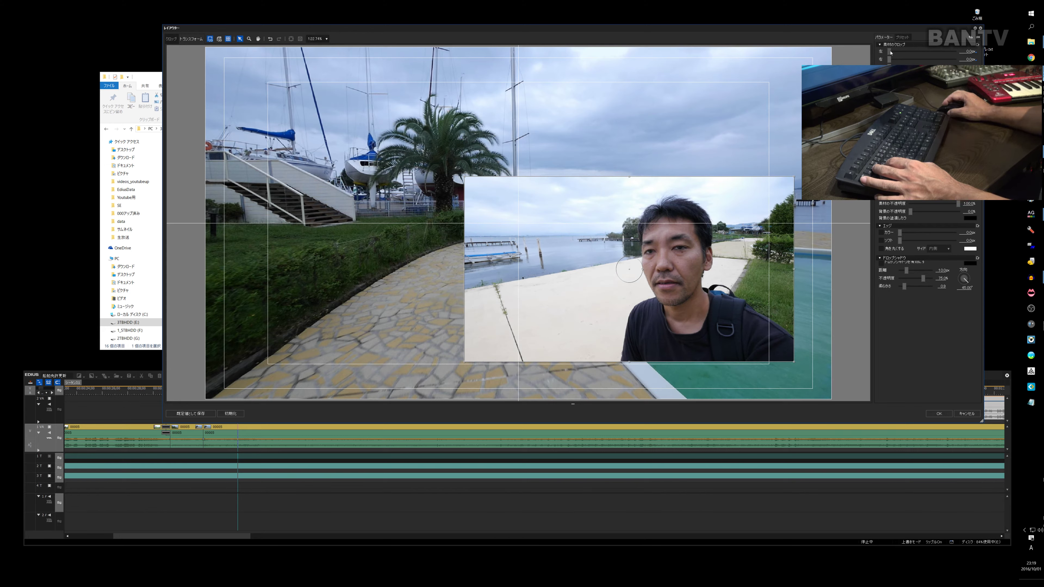
drag(894, 54, 907, 56)
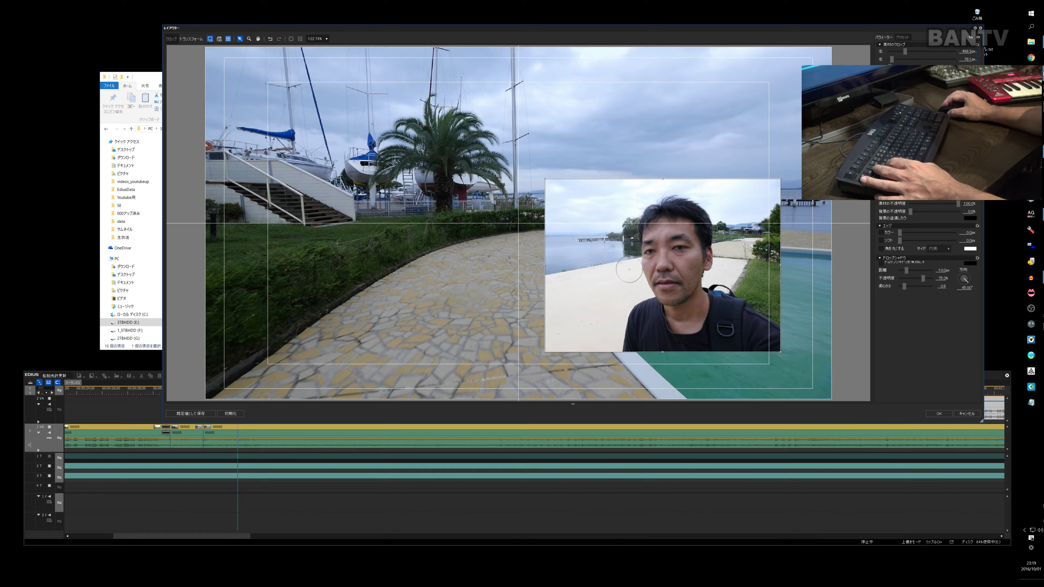
drag(736, 187, 743, 239)
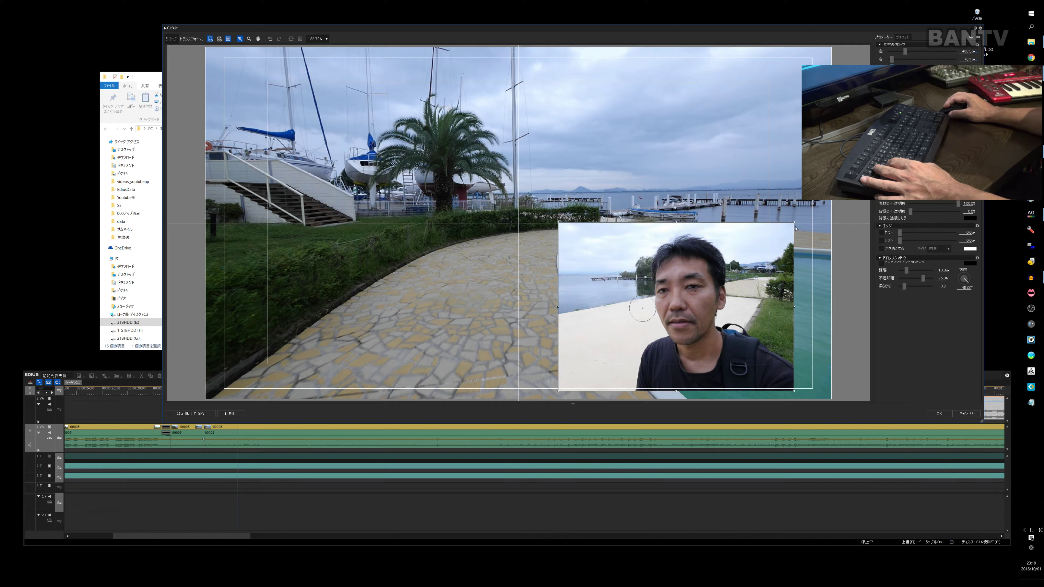
drag(793, 223, 759, 243)
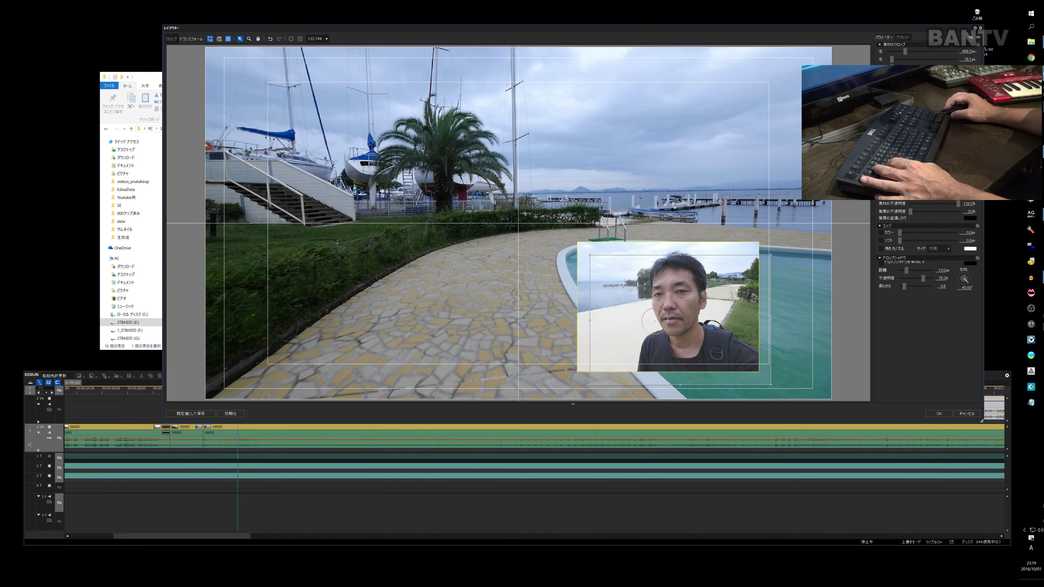
drag(692, 281, 704, 294)
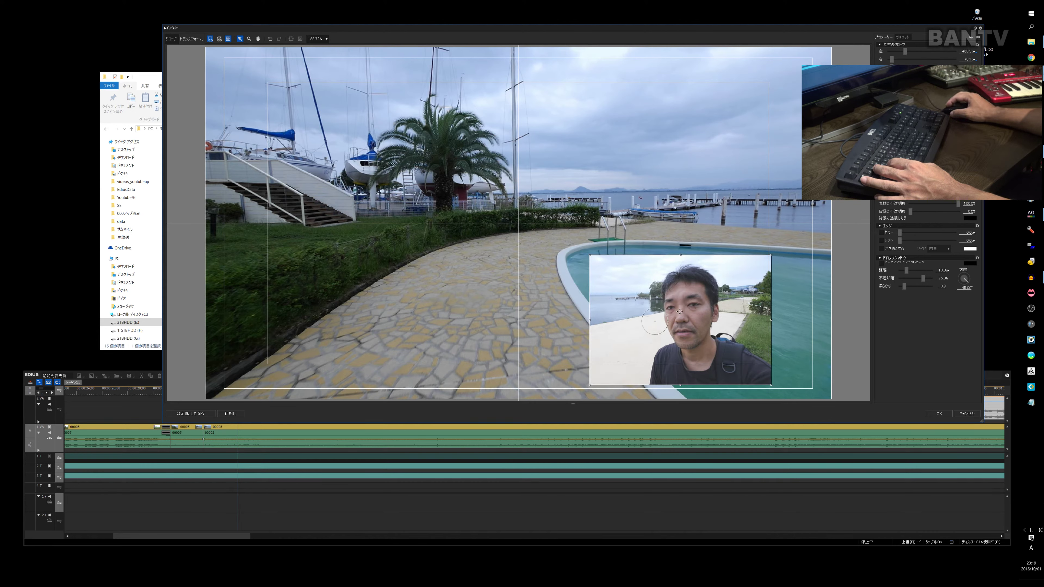
click(981, 28)
click(559, 234)
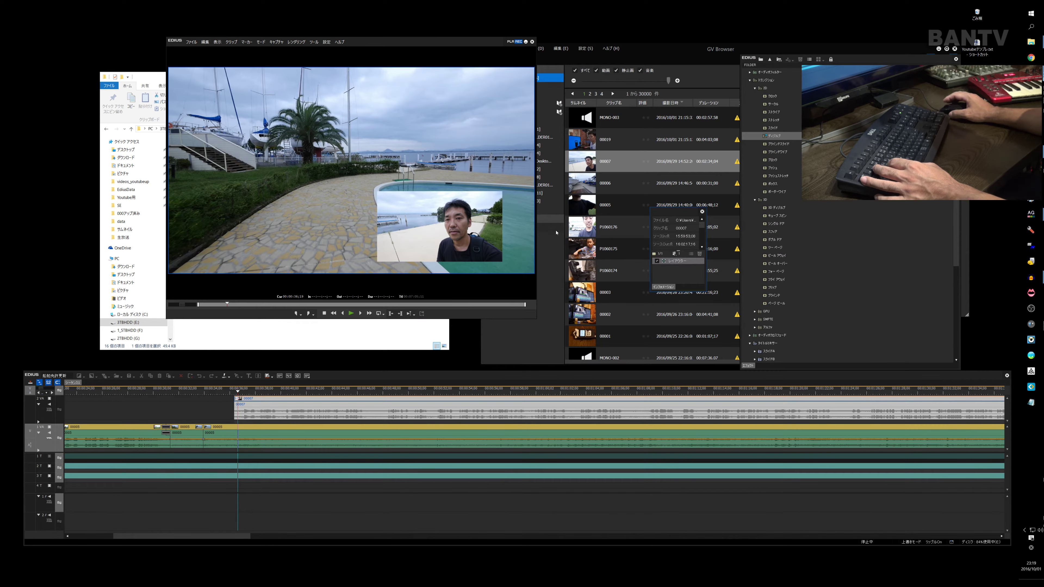
Step: Play the section leading into the overlay and move clip 00007 along 2VA to above the last main-track clip
drag(237, 394, 240, 395)
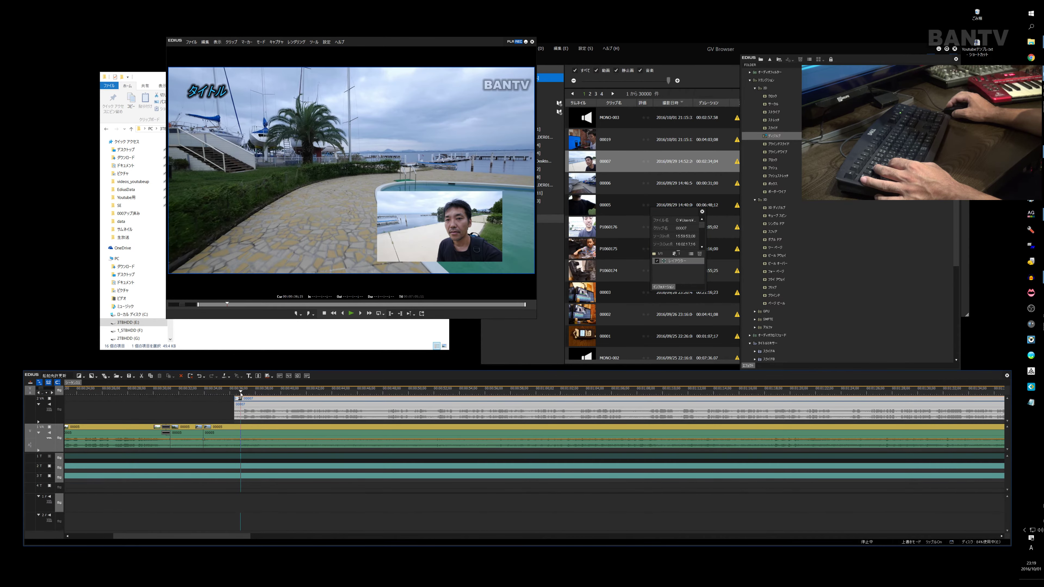
drag(240, 394, 199, 404)
key(space)
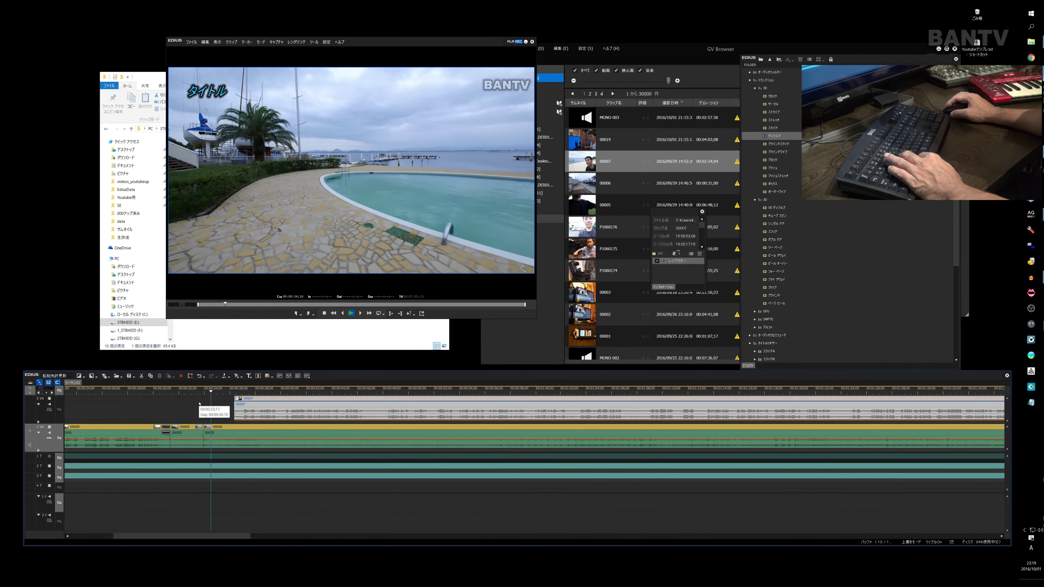
key(space)
scroll(231, 424, down, 1)
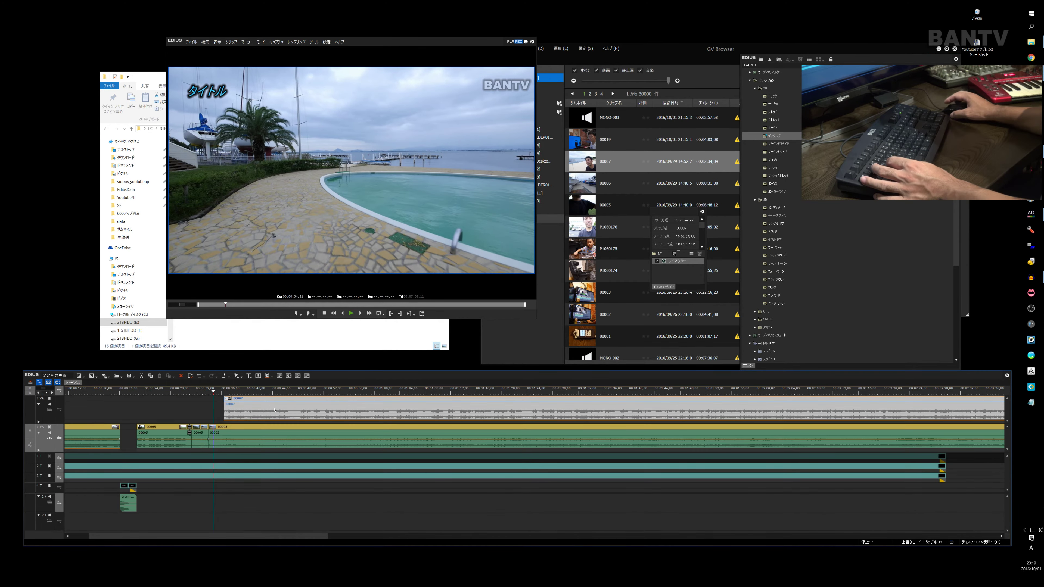
scroll(259, 404, down, 1)
scroll(239, 404, down, 1)
drag(200, 404, 665, 404)
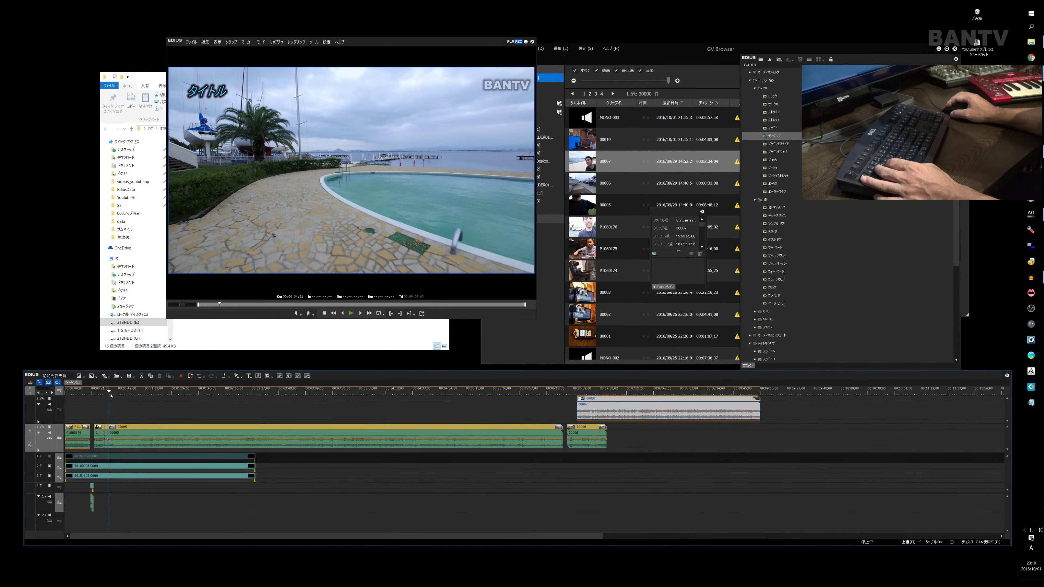
Step: Play the long main-track clip, split it at the view straight down the wooden pier, and delete the part before the cut
drag(110, 394, 107, 394)
key(space)
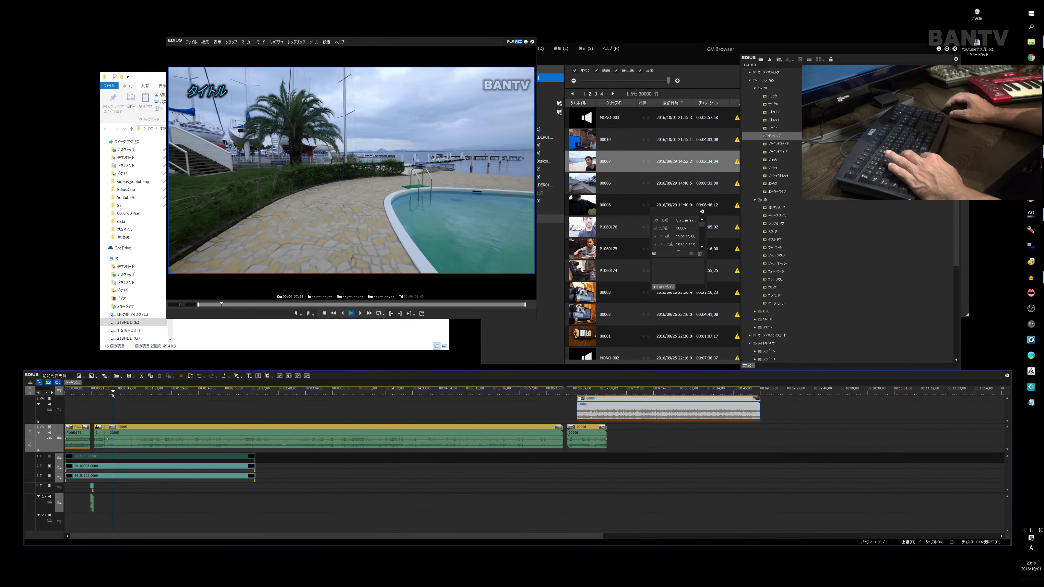
key(space)
drag(116, 393, 143, 393)
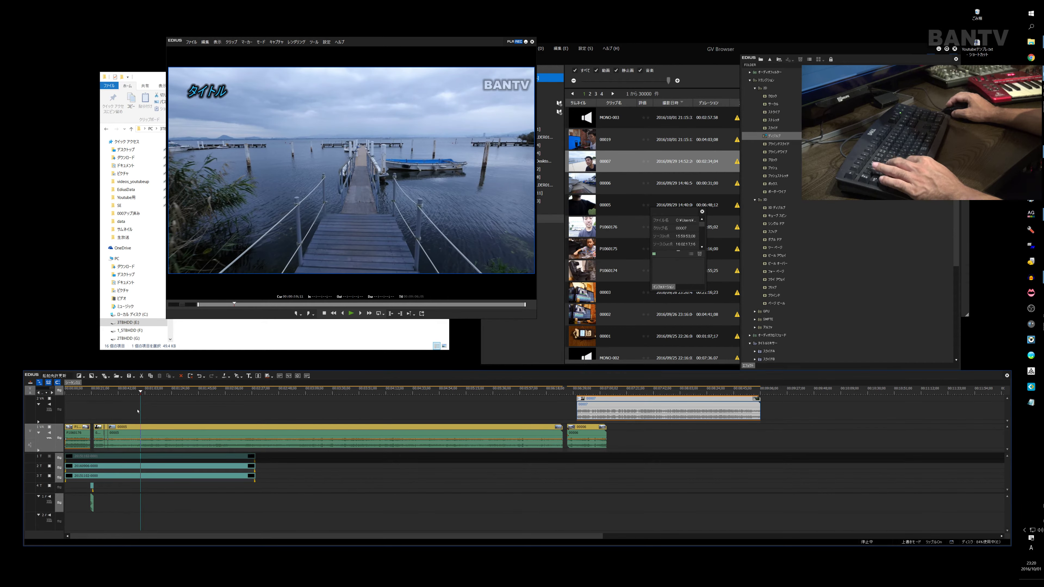
key(c)
click(124, 429)
key(Delete)
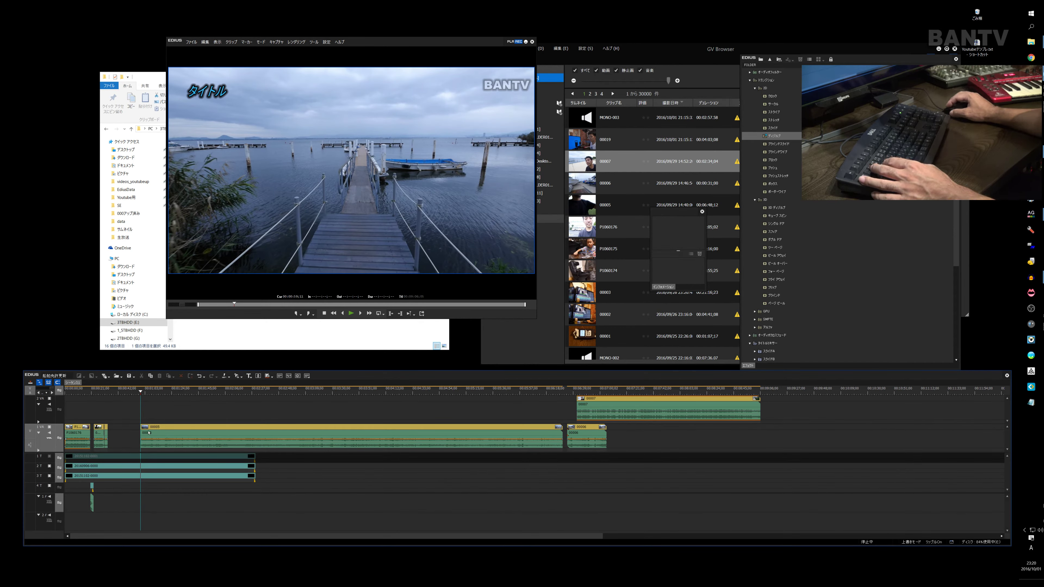
Step: Move the remaining long clip against the preceding main-track clip, add a dissolve at their cut, and play across it
drag(152, 431, 129, 438)
drag(144, 392, 128, 395)
key(a)
scroll(127, 395, up, 5)
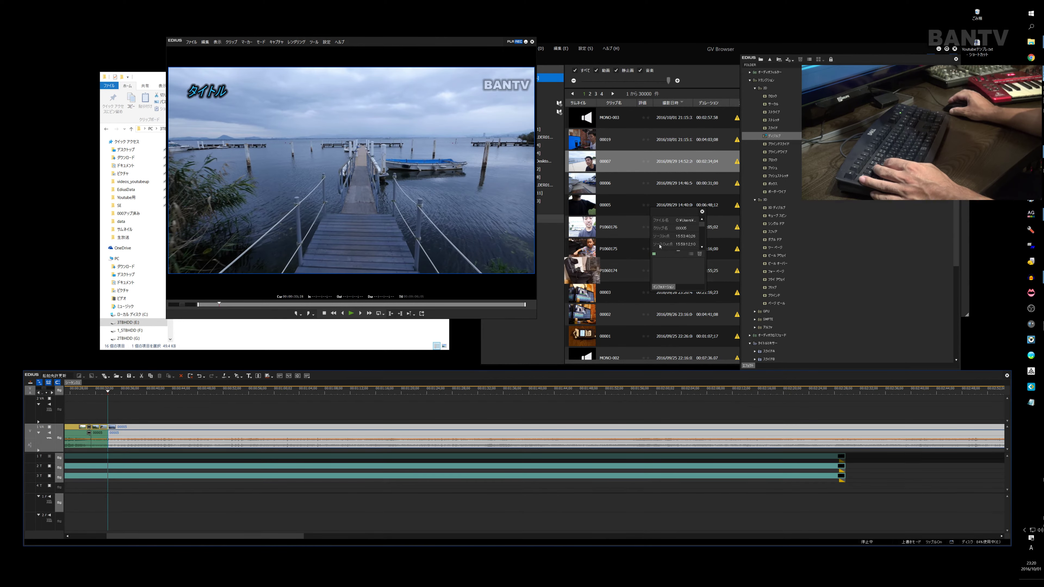
drag(768, 142, 507, 217)
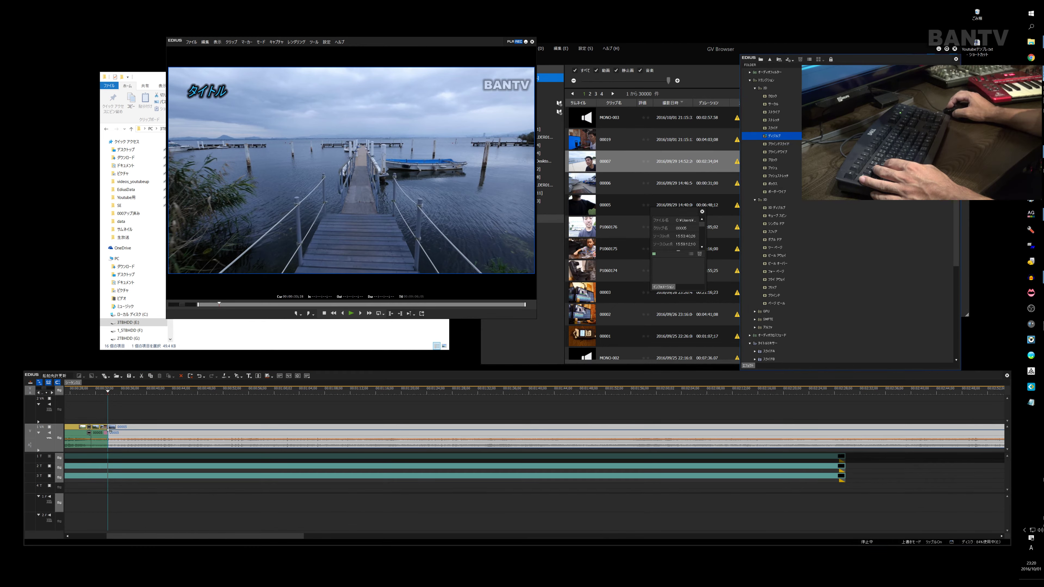
drag(108, 431, 108, 430)
click(99, 392)
key(space)
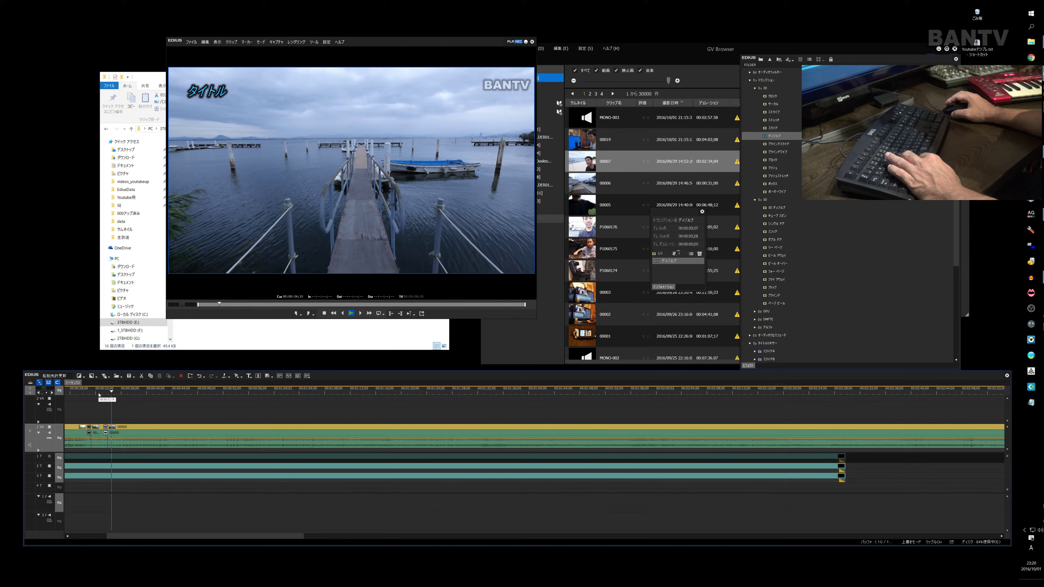
Step: Split the long main-track clip shortly after the dissolve and again at the view of the white motorboat beside the pier
click(132, 427)
key(c)
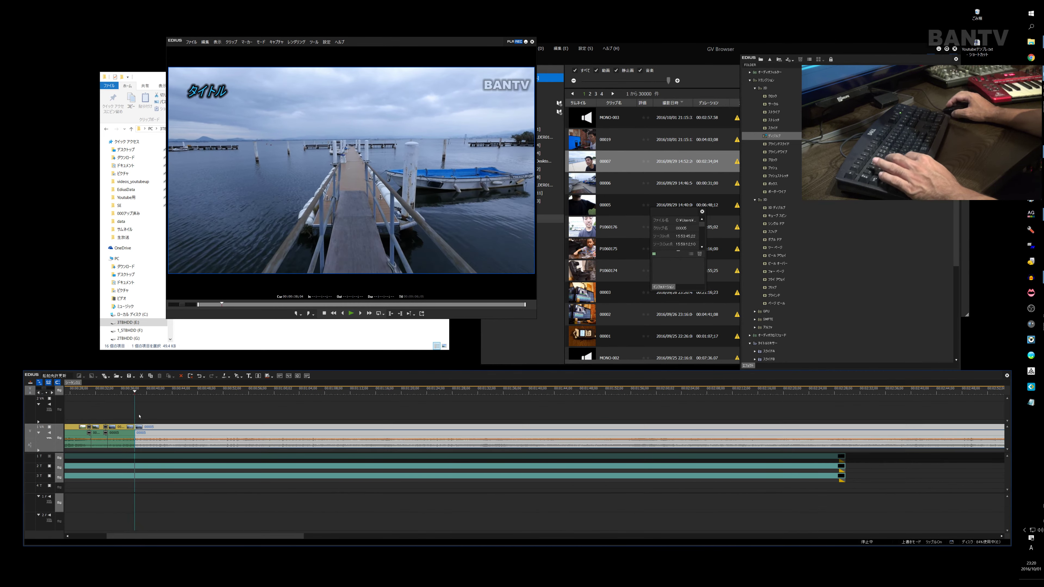
drag(133, 397, 245, 414)
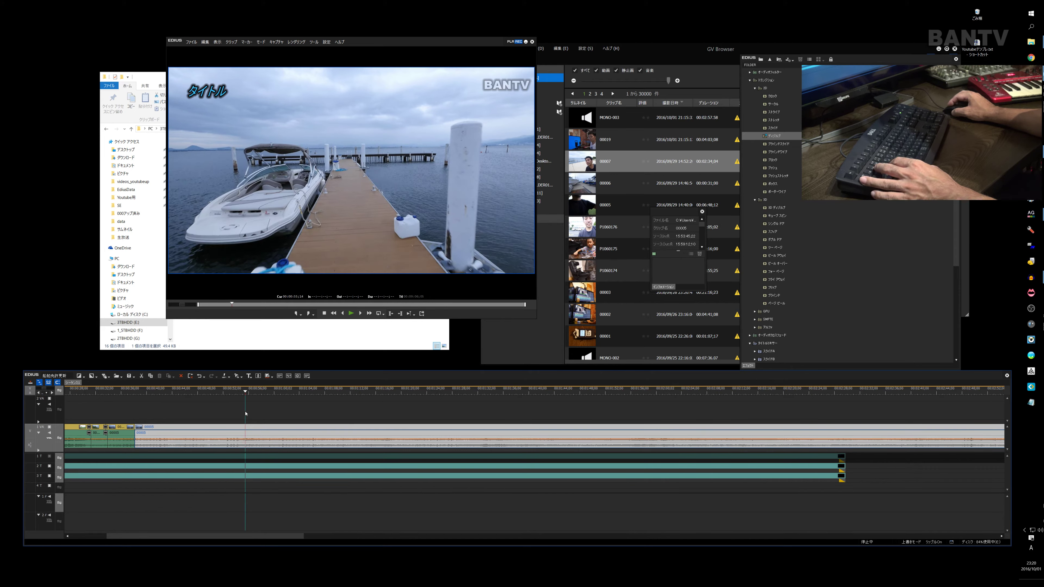
click(199, 430)
key(c)
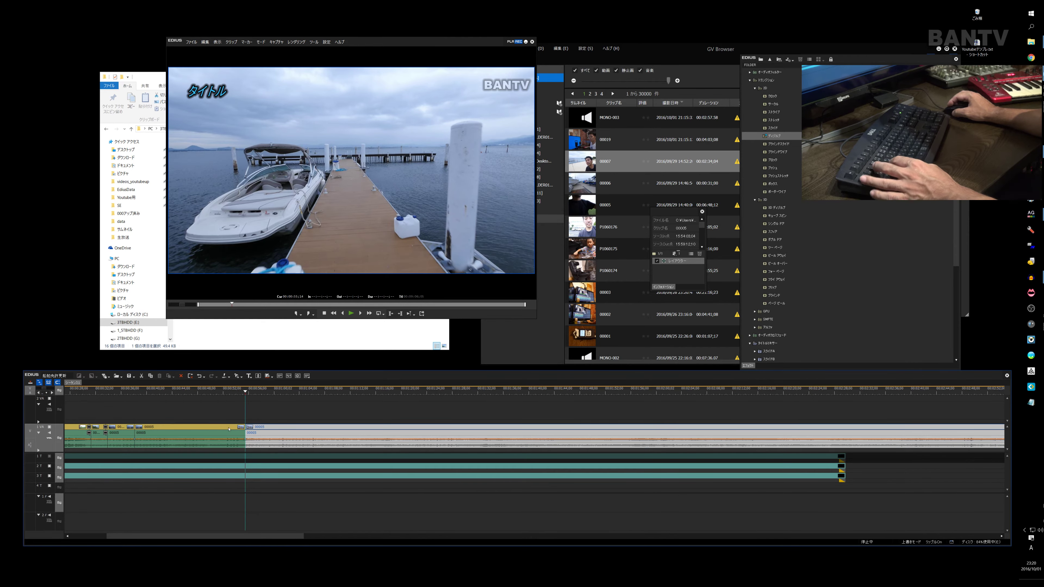
Step: Play on from the motorboat cut and split the long main-track clip again a short way further along
click(200, 429)
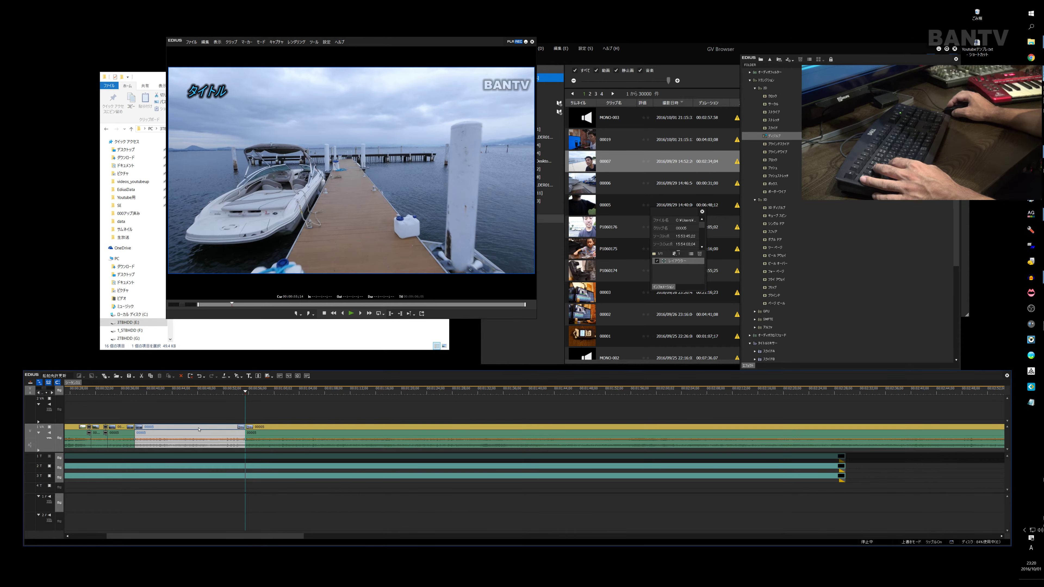
key(space)
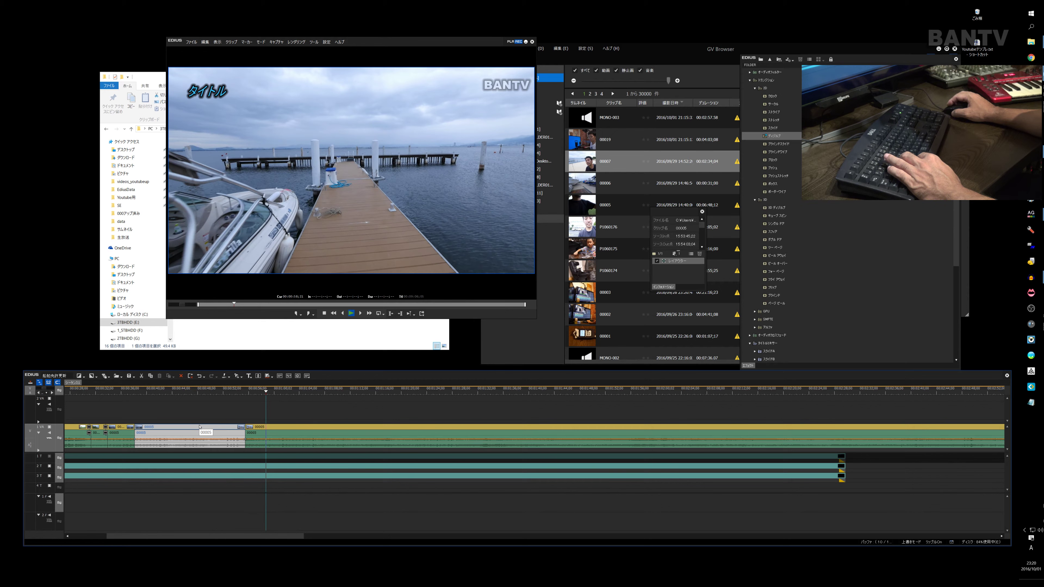
key(space)
key(c)
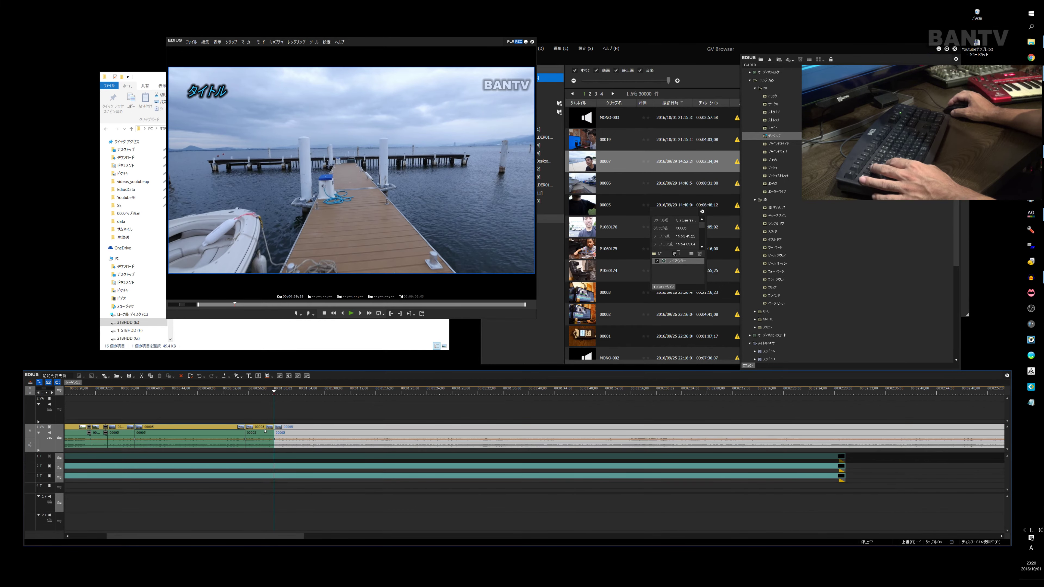
Step: Delete the main-track section before the white motorboat shot and park the short motorboat segment on the upper video track
click(236, 428)
key(Delete)
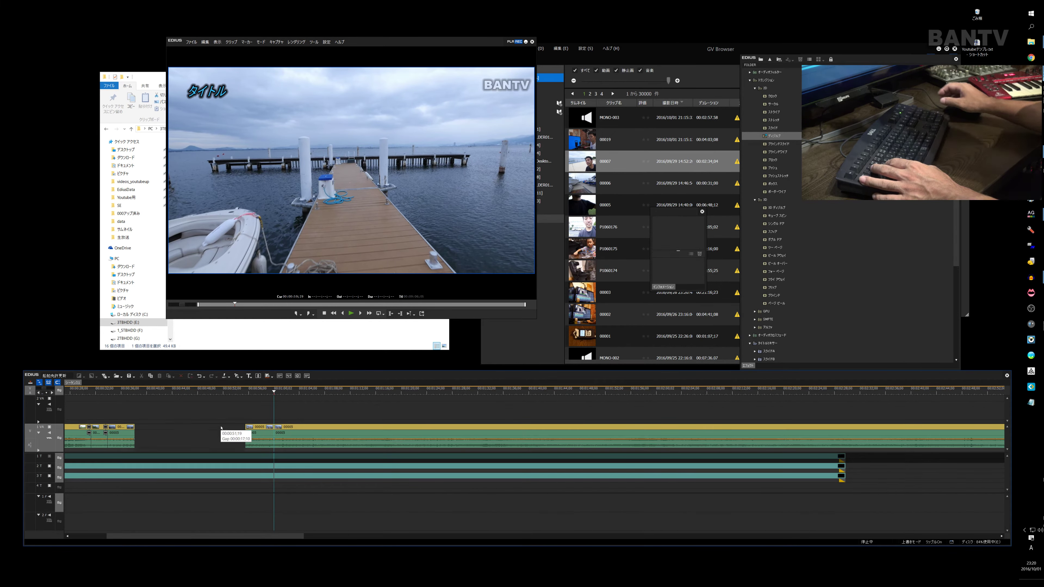
drag(261, 429, 429, 401)
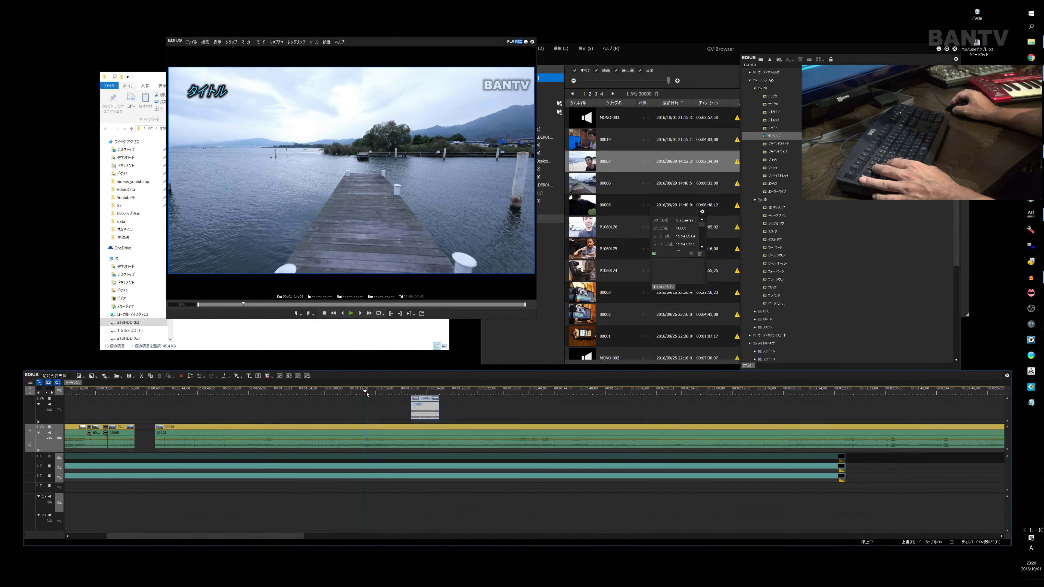
Step: Split the long main-track clip at the view down the grey pier and again at the open water, and delete the part before the pier
click(349, 394)
drag(355, 396, 363, 396)
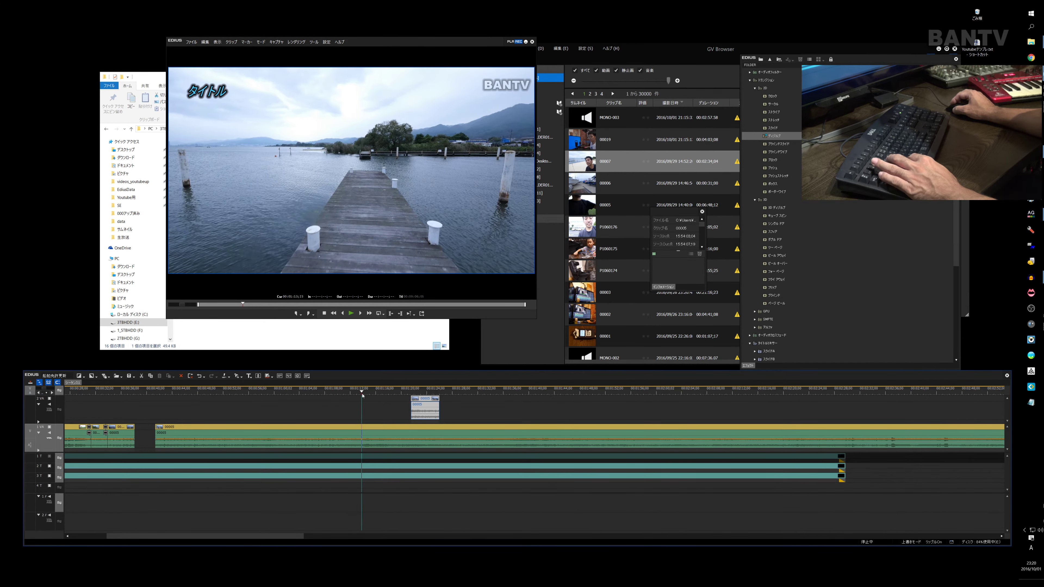
click(369, 434)
key(c)
key(space)
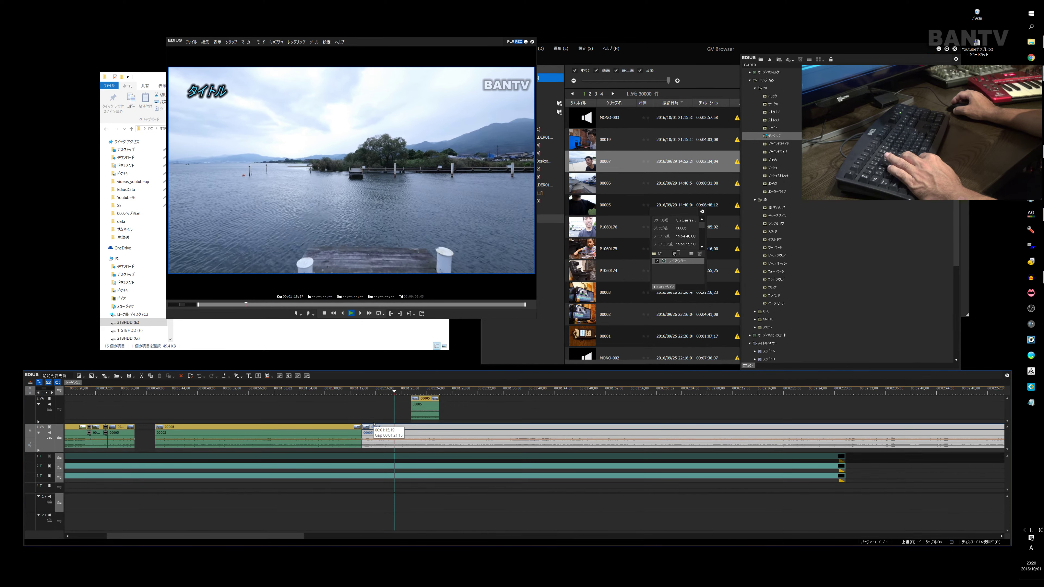
key(space)
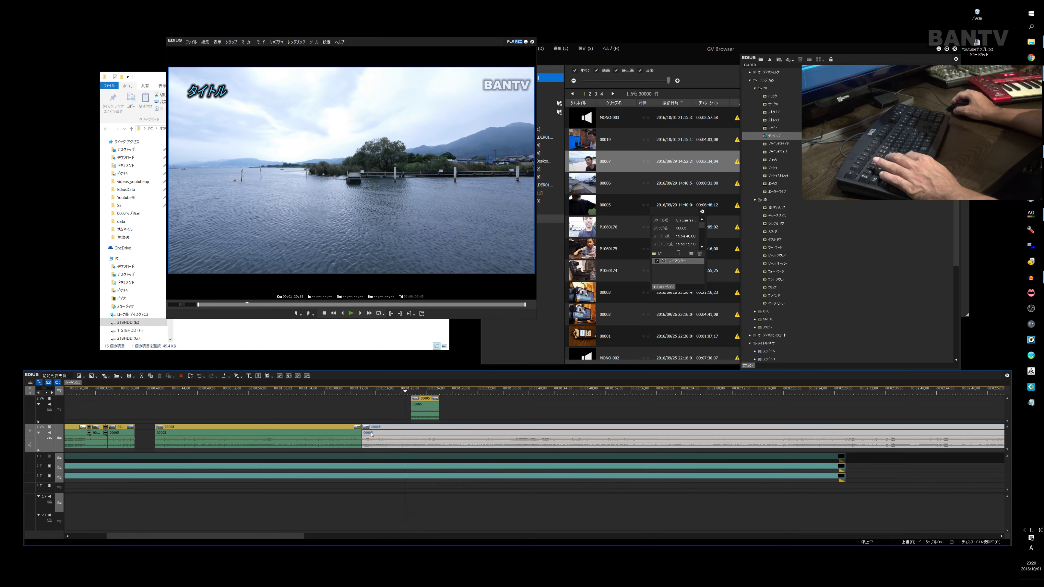
click(316, 434)
key(Delete)
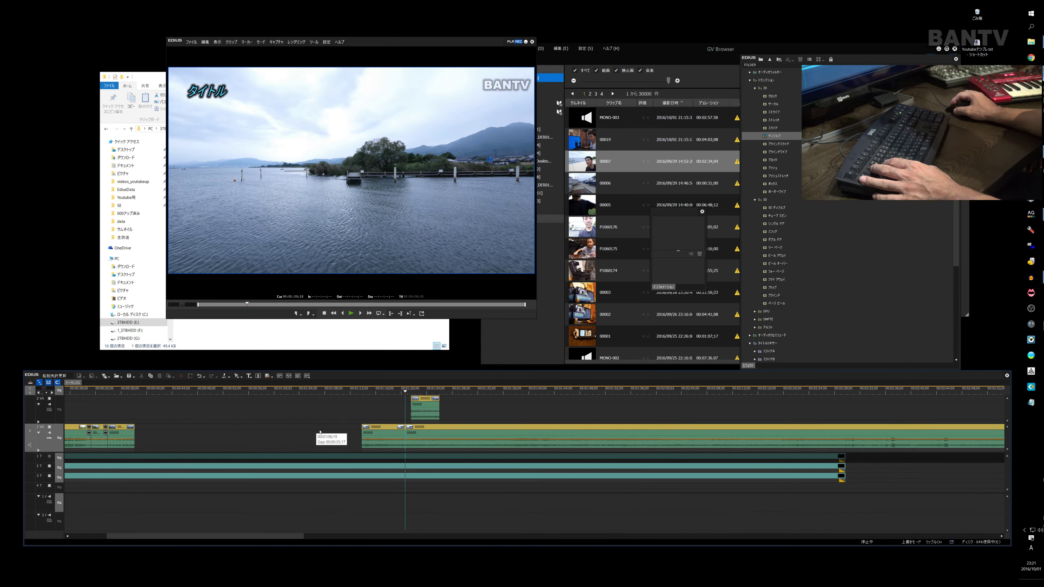
Step: Move the new pier segment against the preceding main-track clips and place the parked motorboat segment directly after it
drag(391, 434, 165, 434)
click(434, 400)
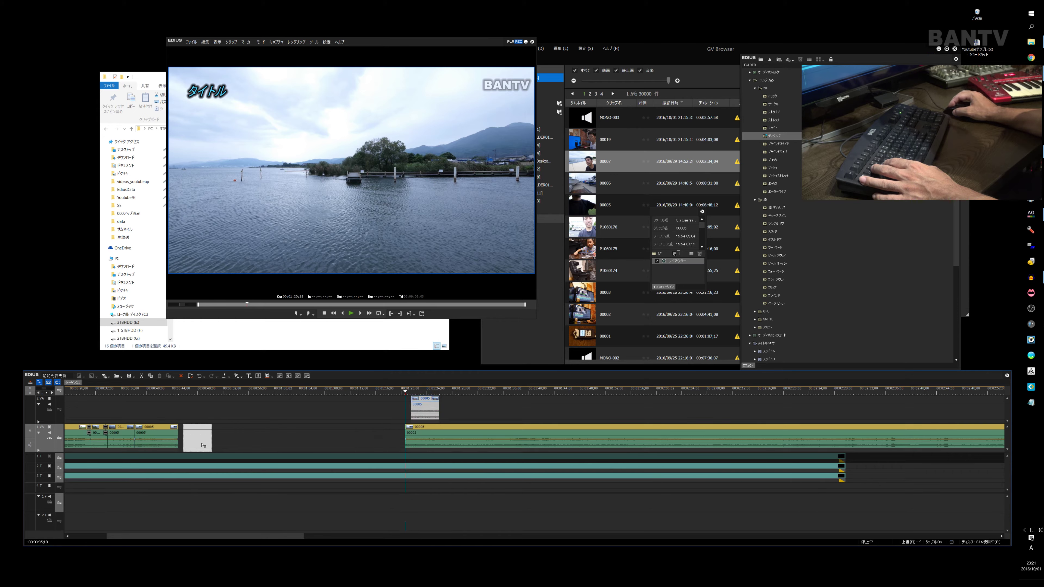
drag(222, 442, 222, 442)
Step: Add dissolves at the cuts before and after the new pier segment on the main track, playing across the second cut
click(767, 138)
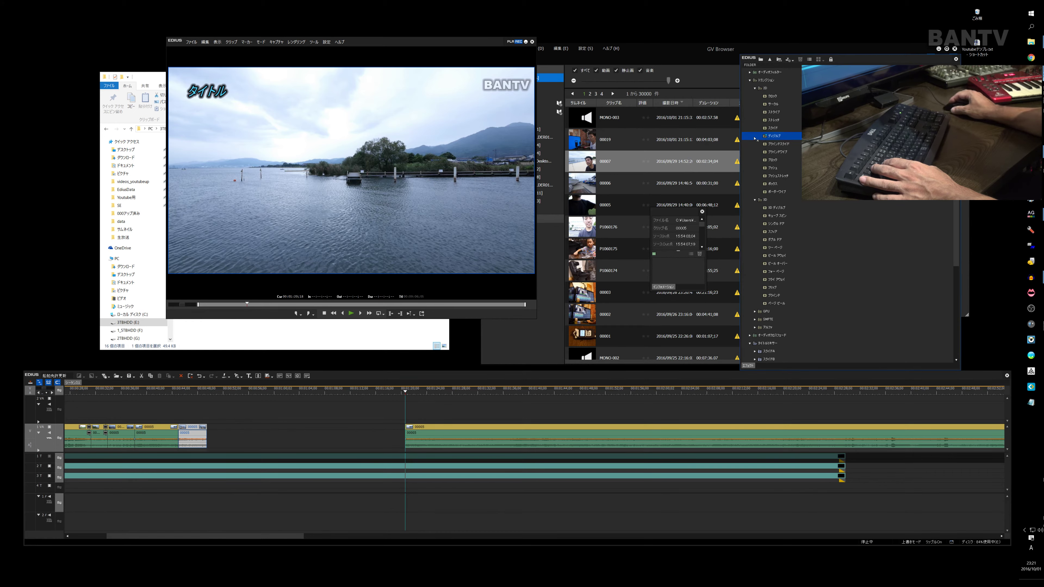
drag(136, 429, 178, 430)
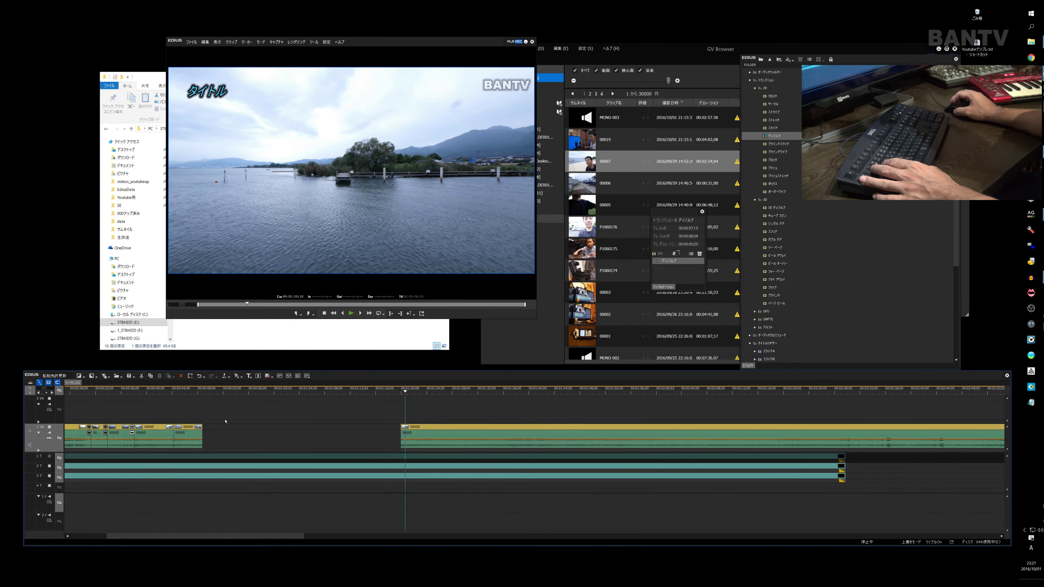
drag(408, 400, 173, 408)
key(space)
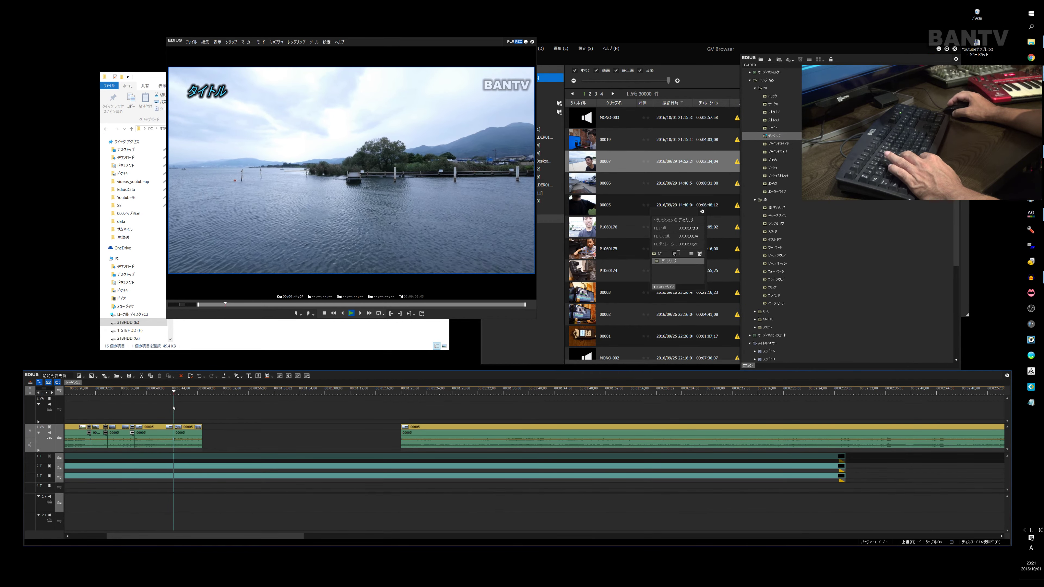
key(space)
drag(778, 141, 180, 431)
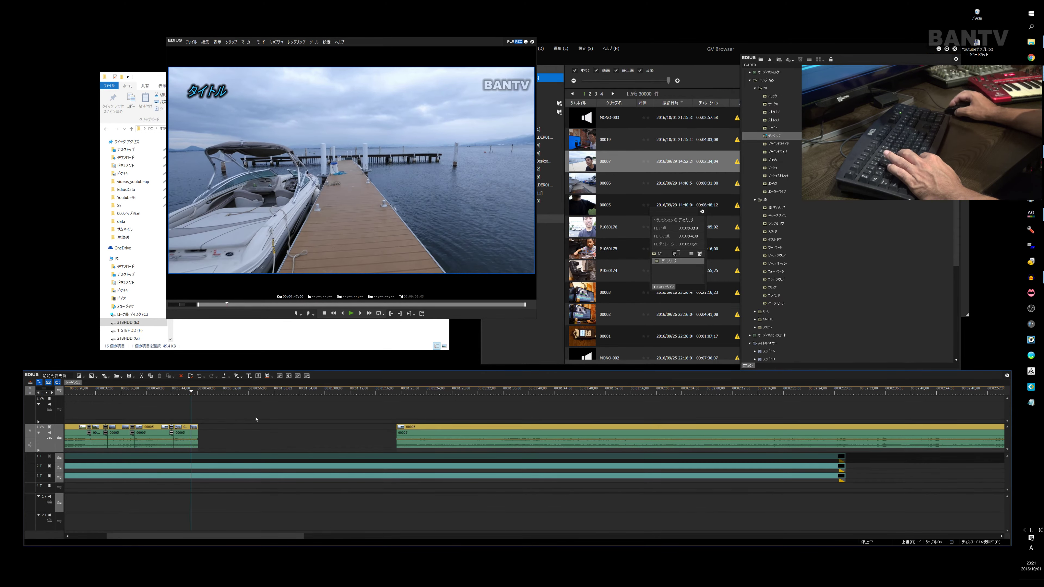
Step: Split the remaining long clip at the marina view with the red-lettered post, and delete the part before the cut
click(416, 391)
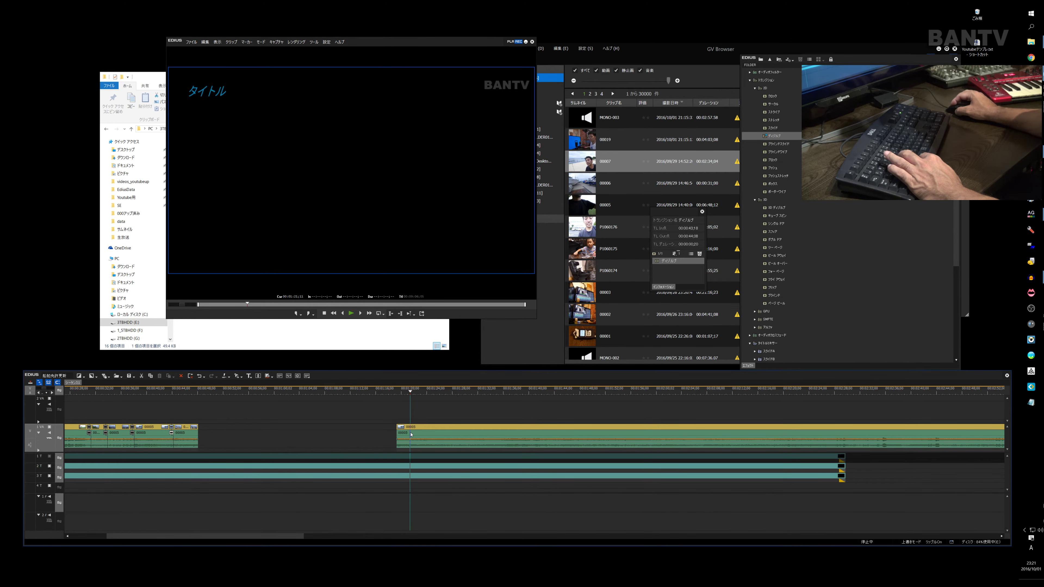
drag(419, 394, 448, 392)
key(c)
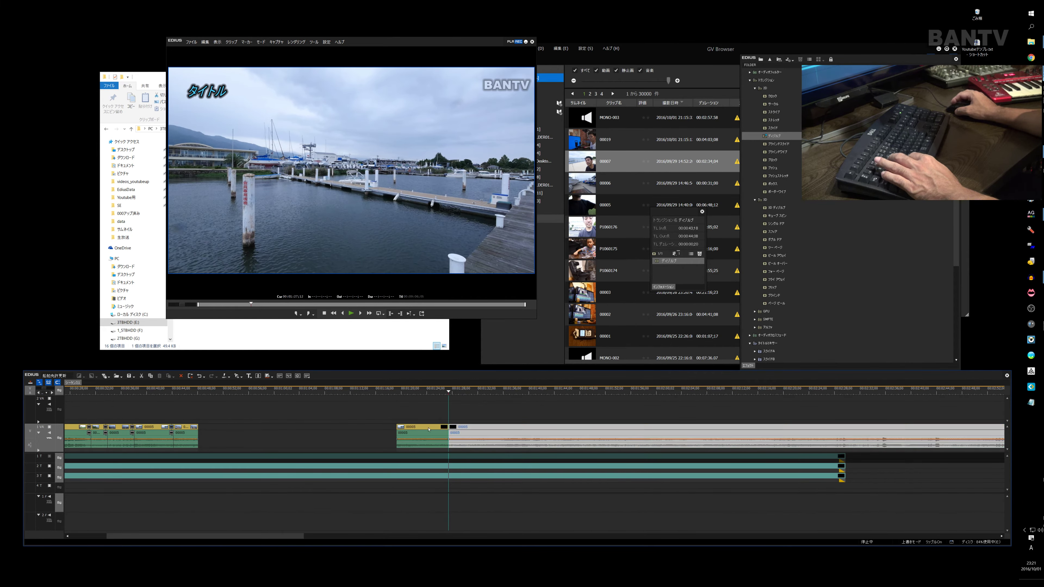
click(425, 432)
key(Delete)
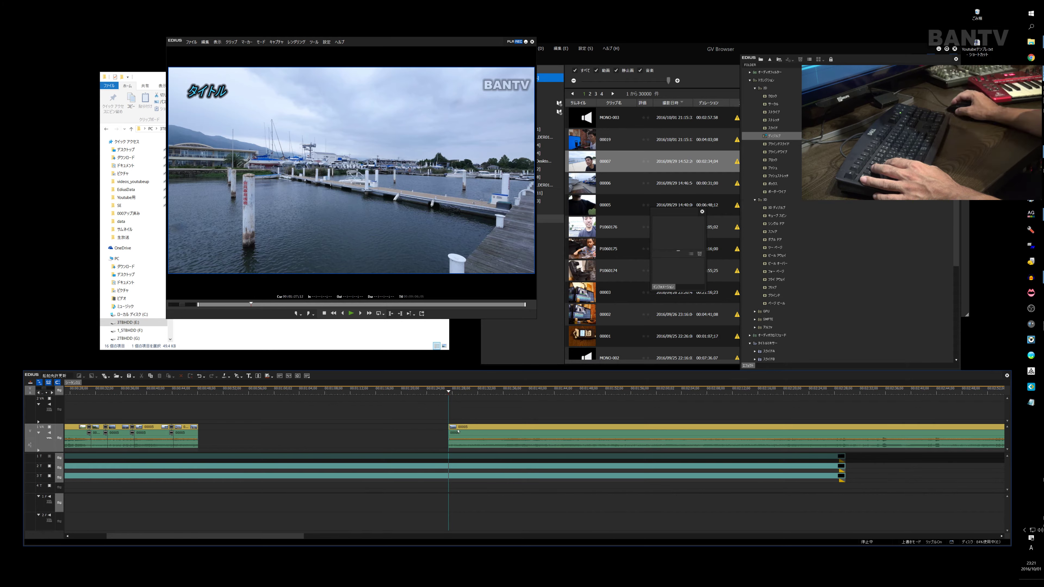
Step: Move the remaining long clip against the motorboat segment, add a dissolve at their cut, and play across it
drag(449, 428, 199, 429)
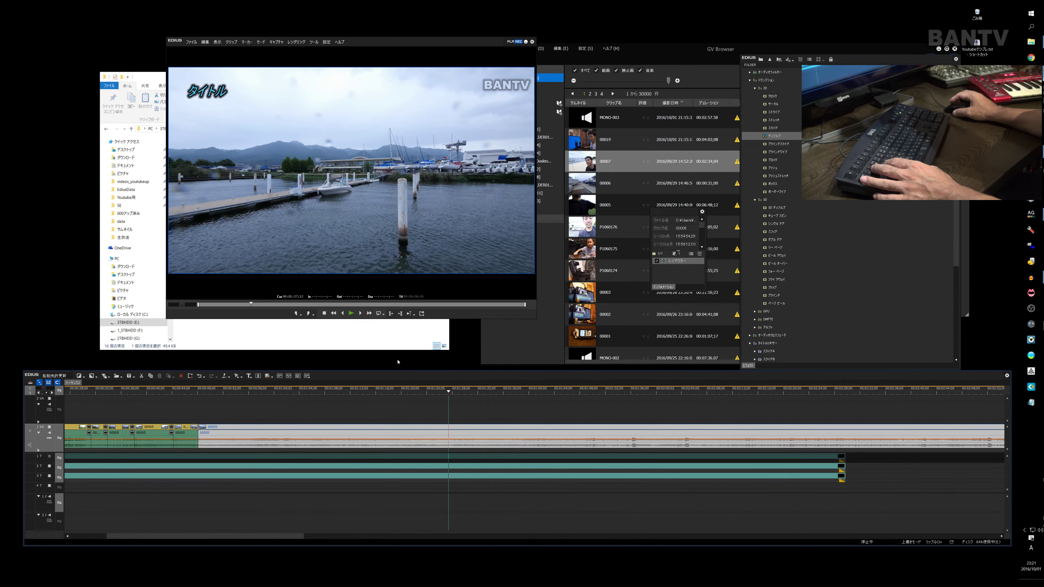
drag(763, 138, 532, 215)
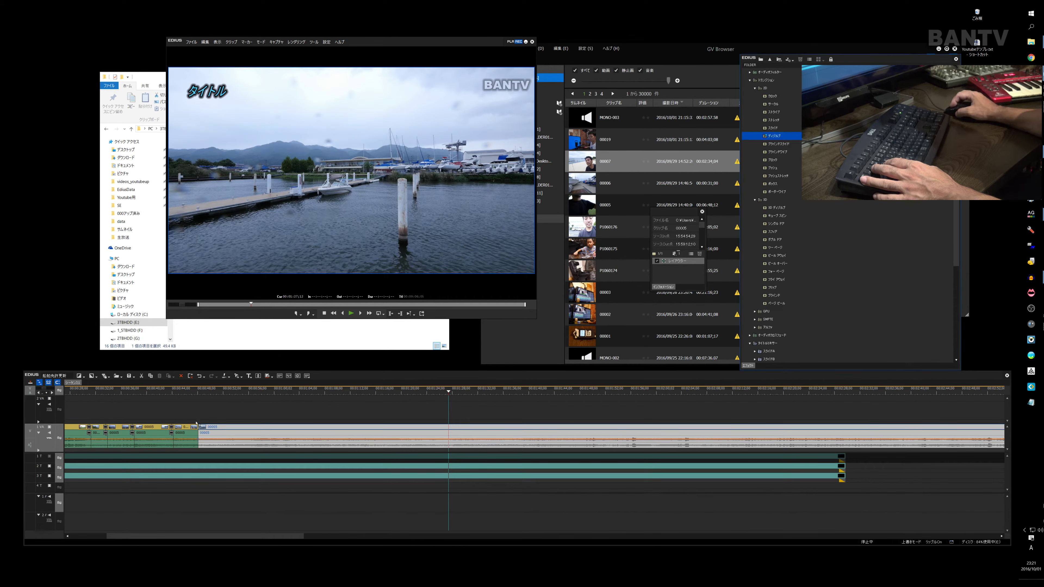
drag(196, 428, 197, 428)
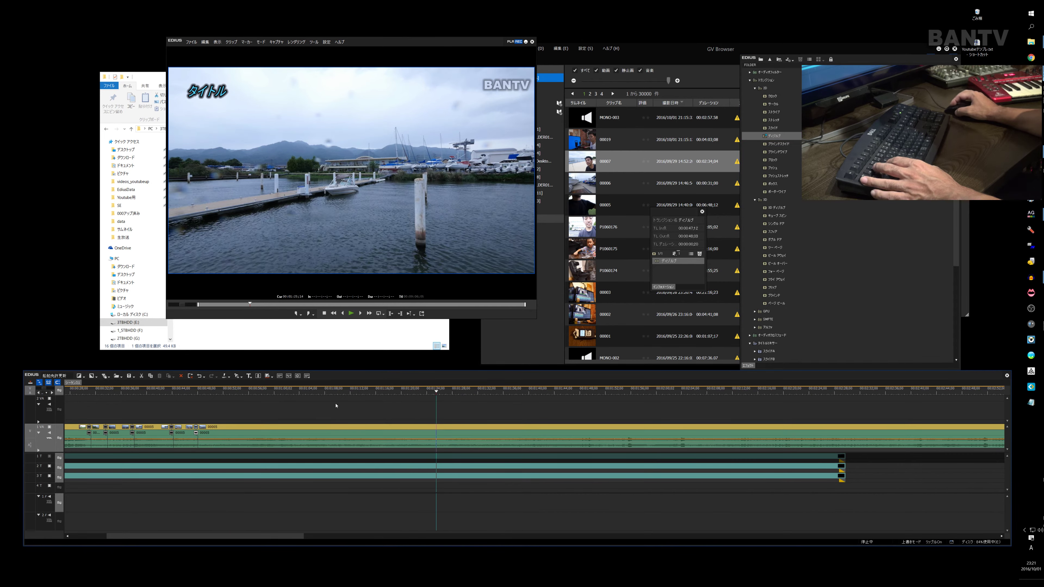
drag(443, 395, 192, 417)
key(space)
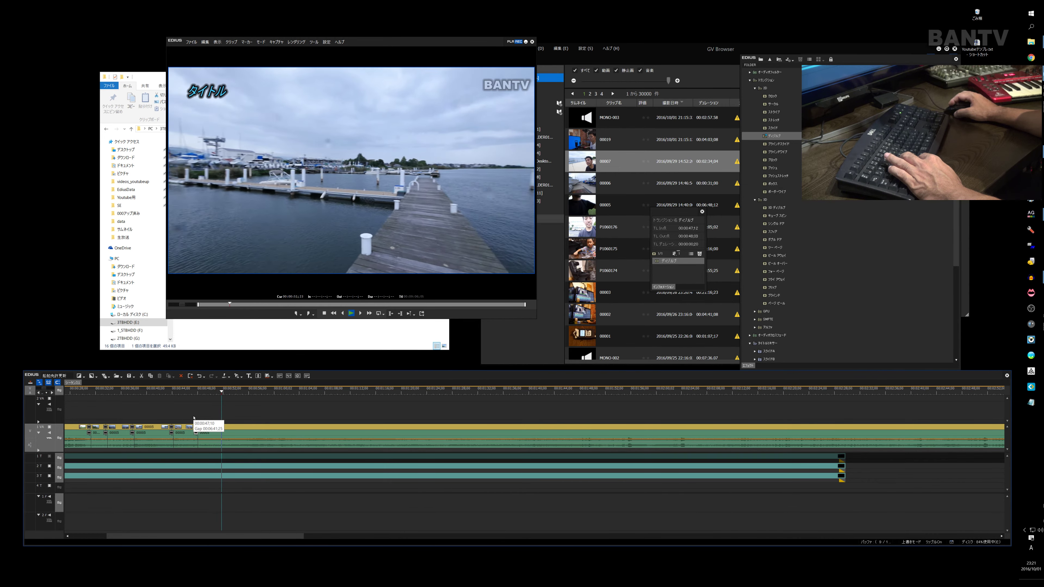
key(space)
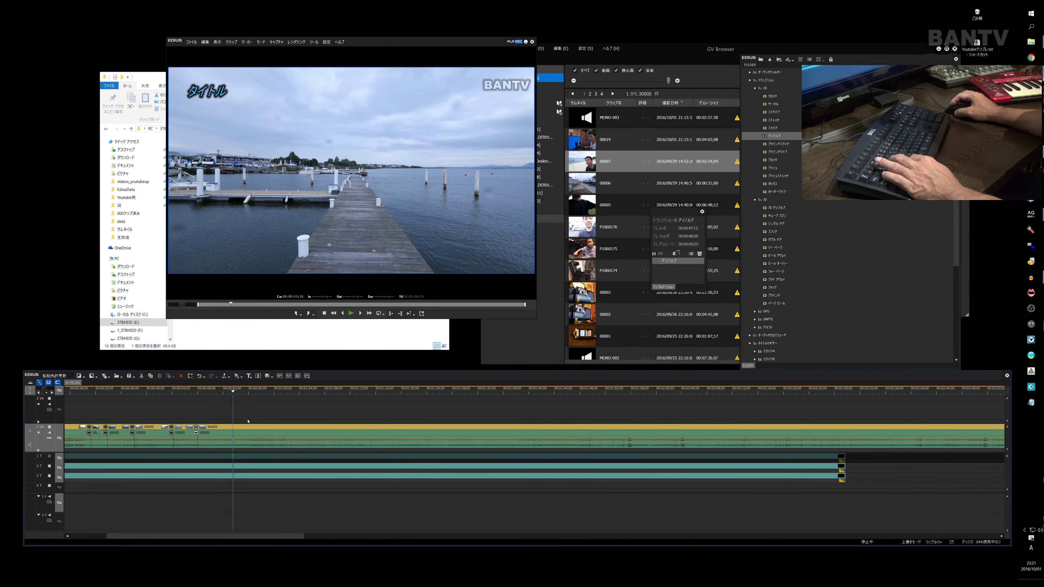
Step: Split the long main-track clip shortly after the dissolve and again beside the handrail and box on the pier, and play on
key(c)
click(286, 395)
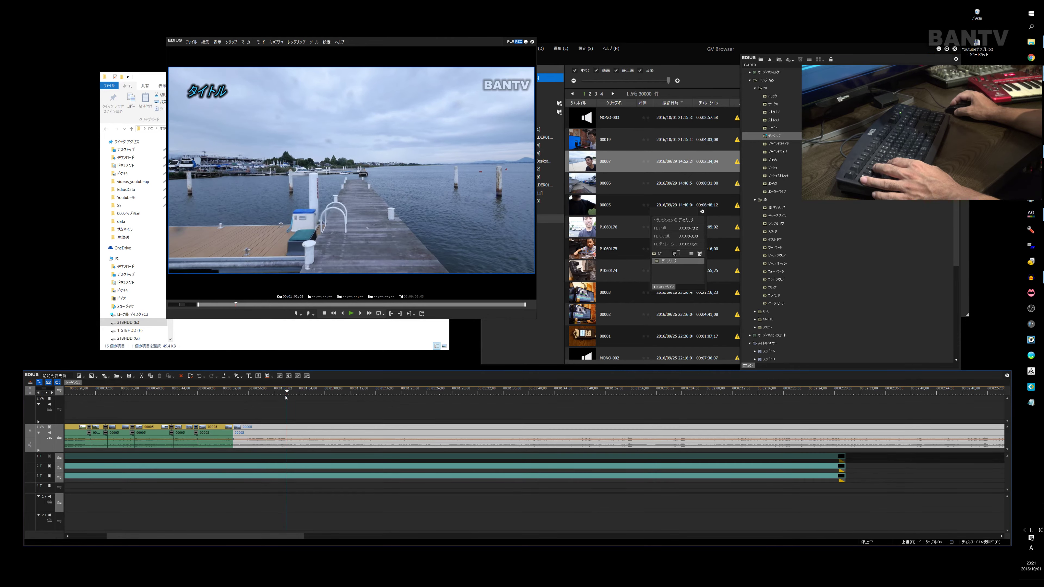
key(c)
key(space)
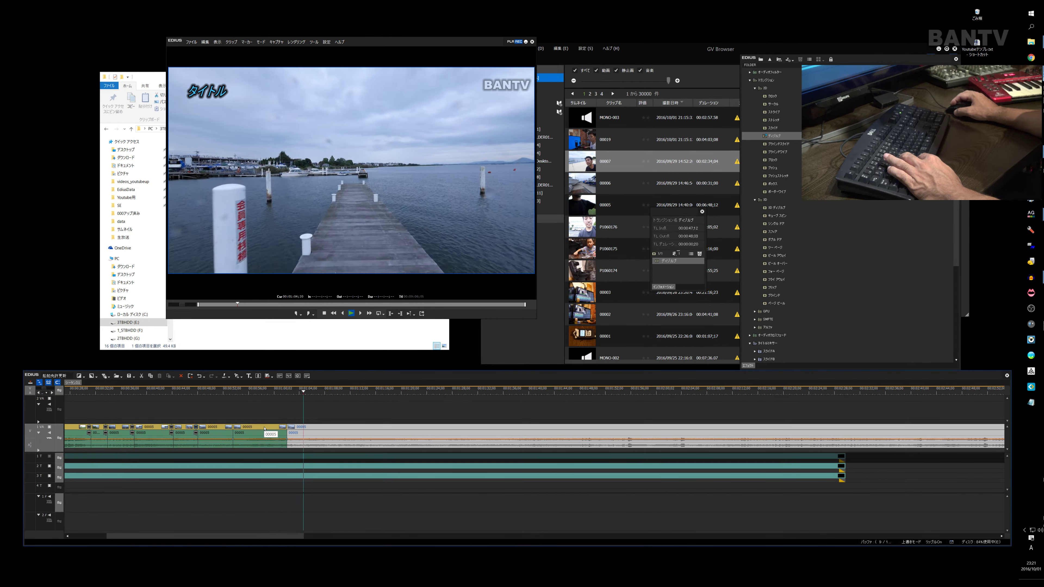
key(space)
Step: Delete the section between the two cuts and join the remaining long clip to the preceding segment with a dissolve
click(263, 429)
key(Delete)
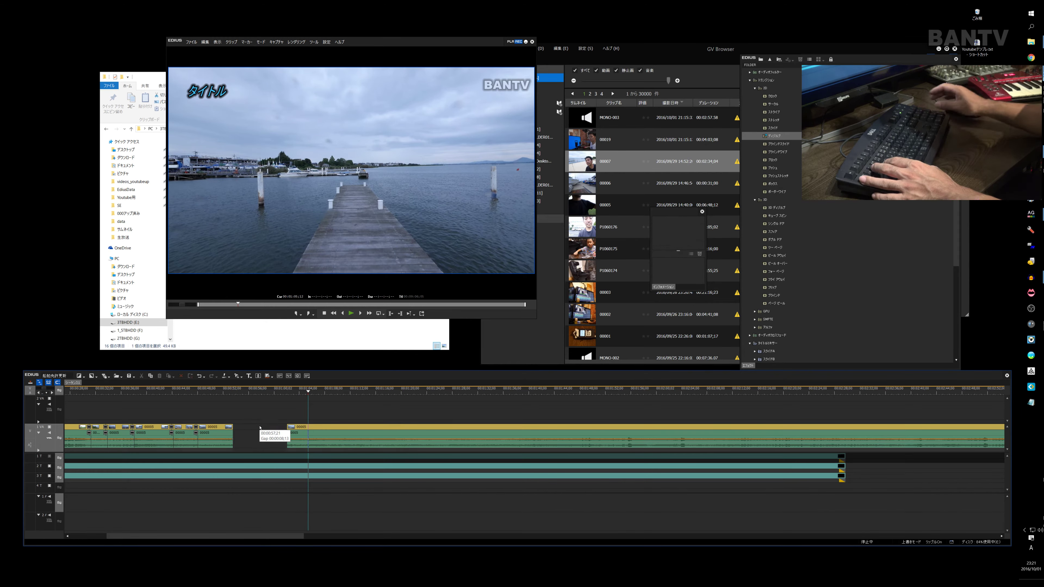
drag(325, 428, 232, 429)
Step: Split the long main-track clip past the pier-end view and again at the jetty with the moored motorboat, and delete the part between
drag(309, 394, 368, 399)
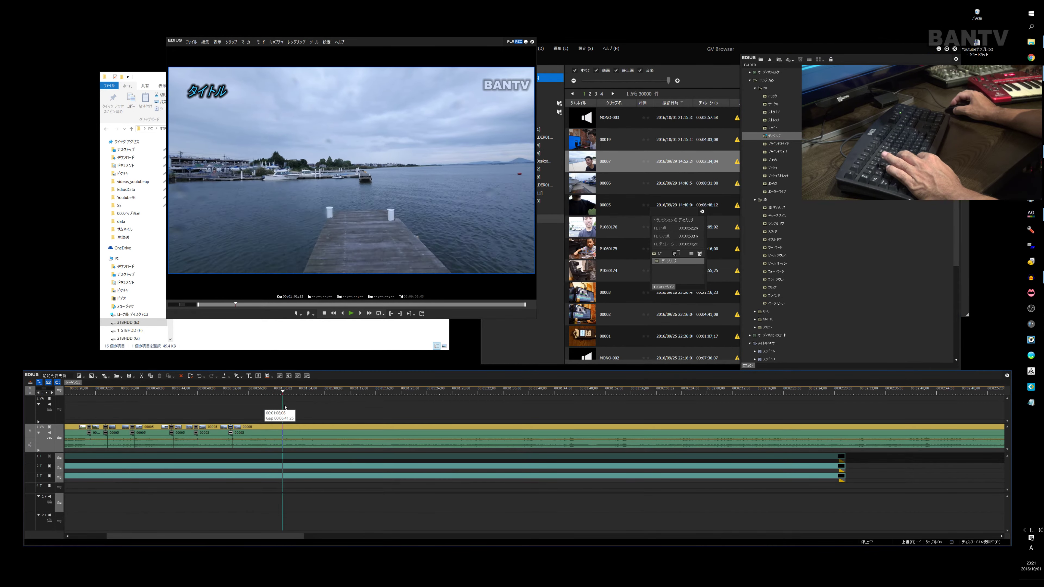
key(c)
click(310, 430)
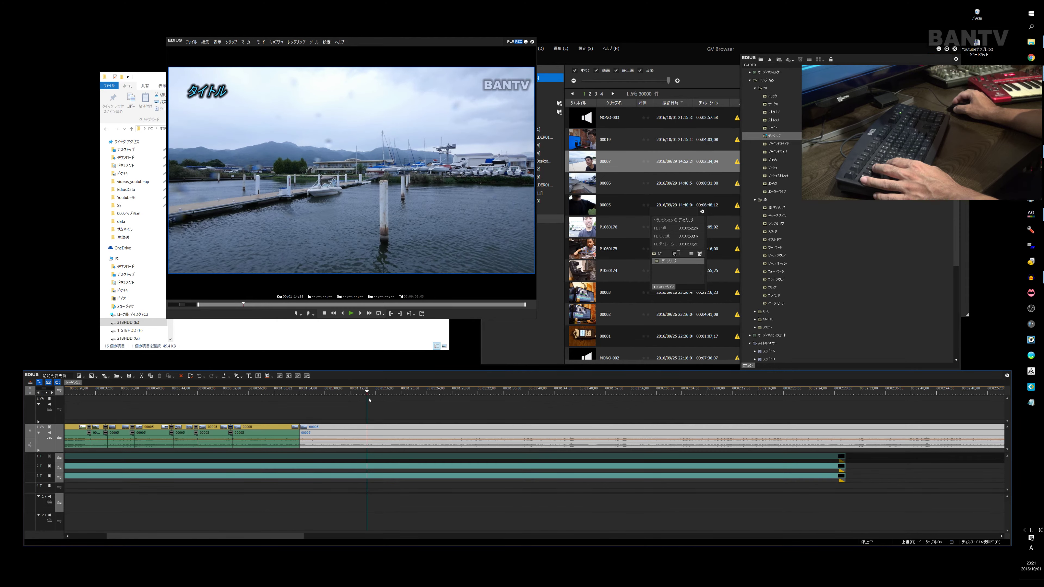
key(c)
click(352, 427)
key(Delete)
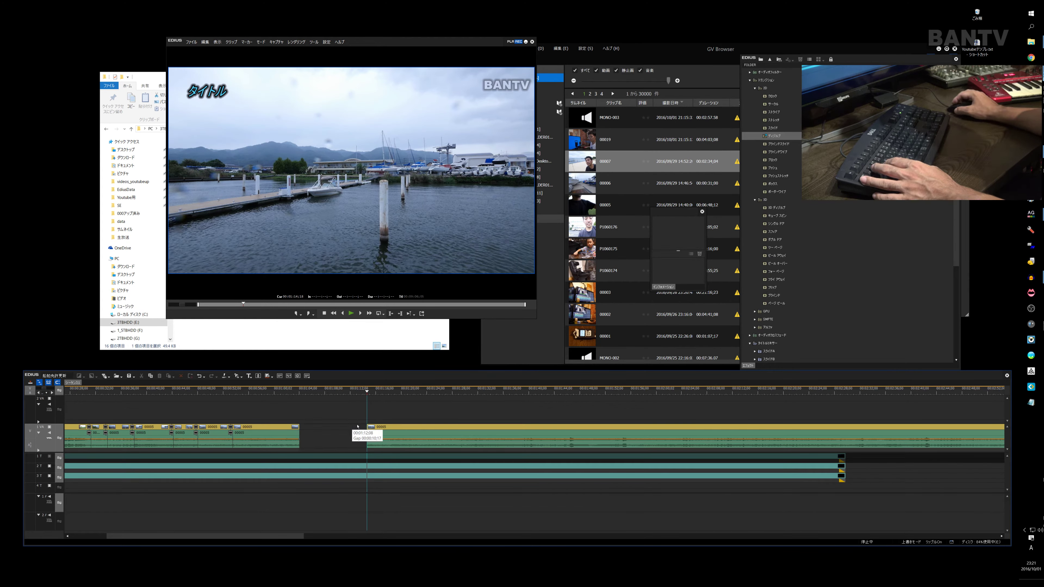
Step: Move the remaining long clip against the preceding segment, add a dissolve at their cut, and play across it
drag(397, 427, 299, 428)
drag(368, 405, 302, 414)
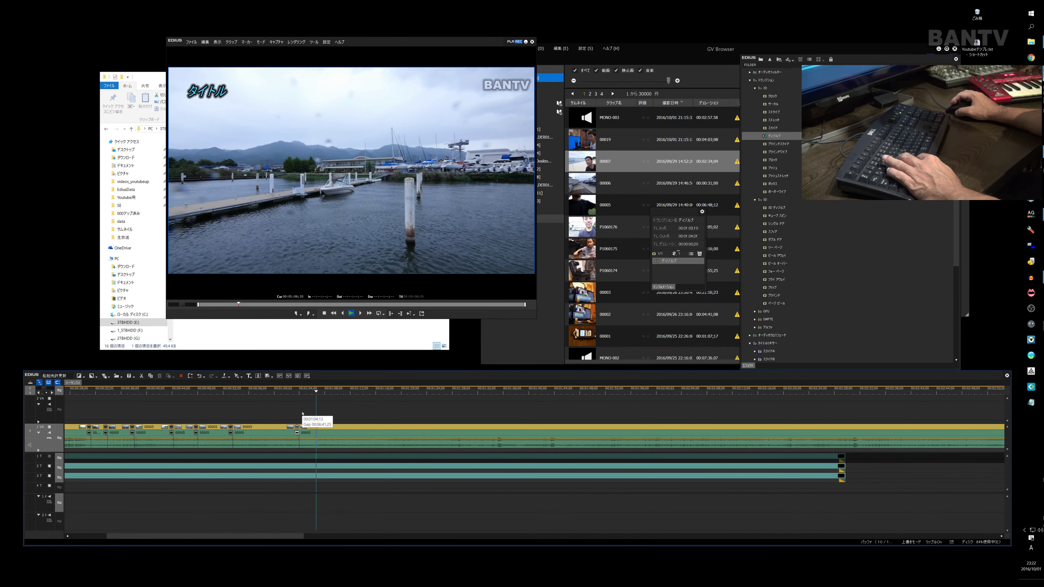
key(space)
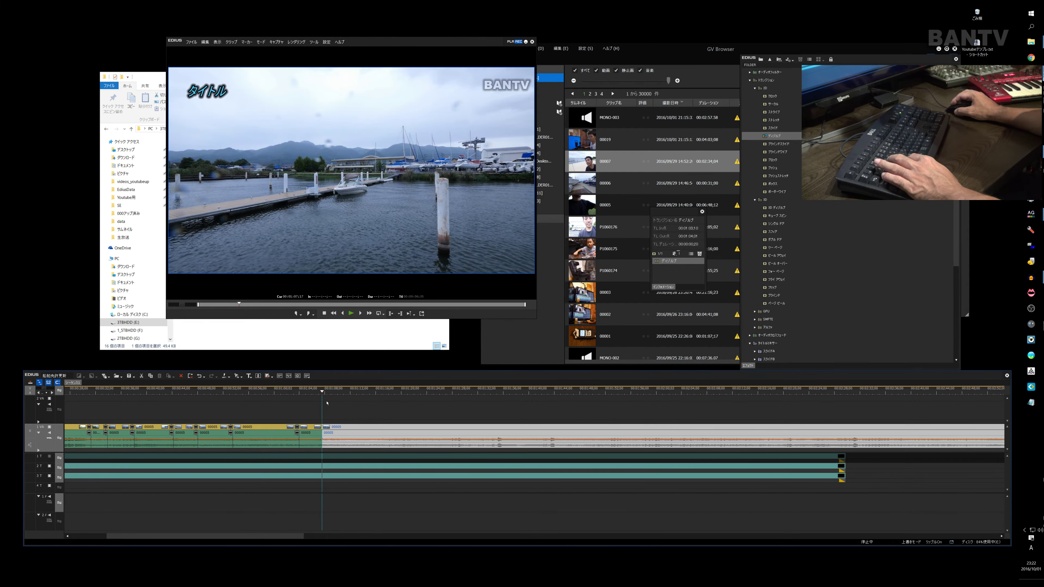
Step: Split the long clip at the closer view of the moored motorboat, delete the parts before it, and close the gap
drag(323, 393, 370, 394)
key(c)
click(352, 433)
key(Delete)
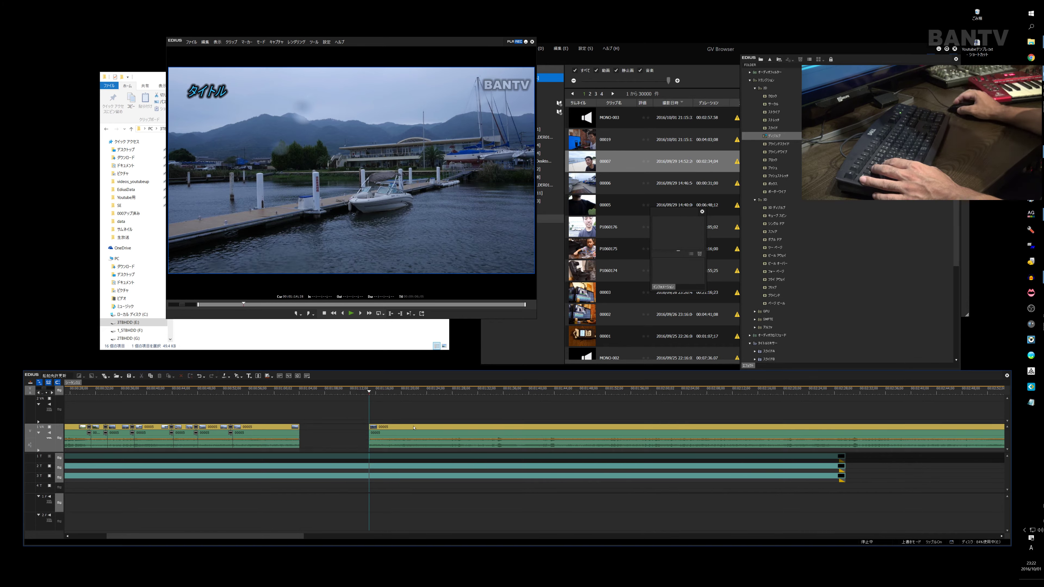
click(349, 429)
key(Delete)
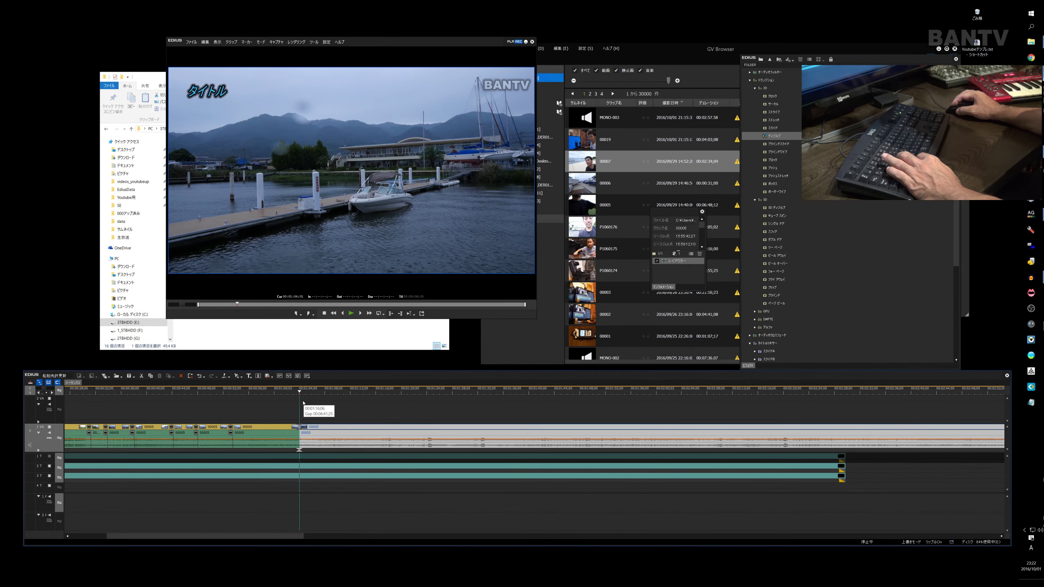
Step: Extend the start of the motorboat clip slightly earlier, play it, and split it a short way after its start
drag(327, 404, 302, 427)
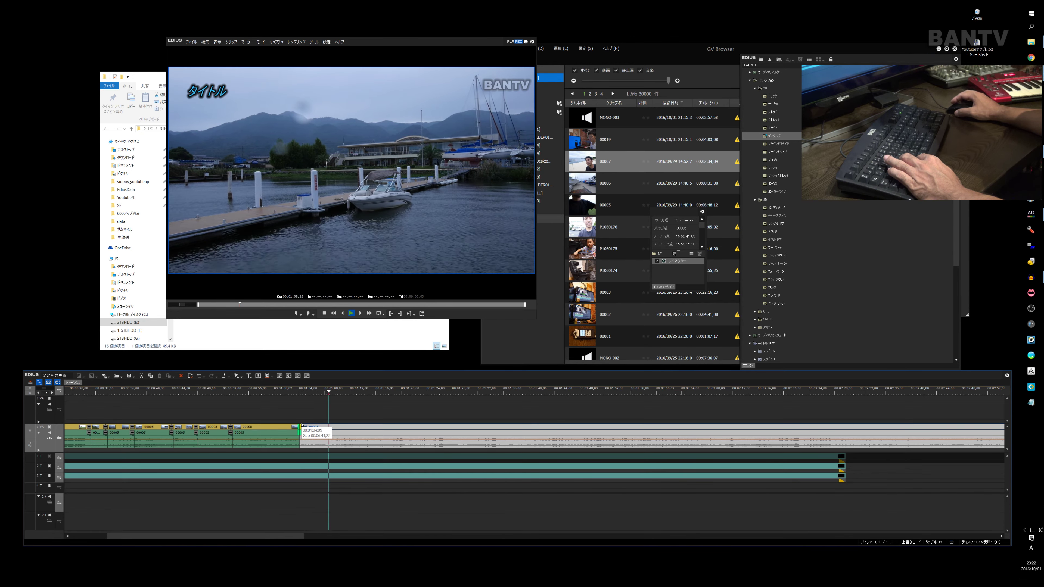
key(space)
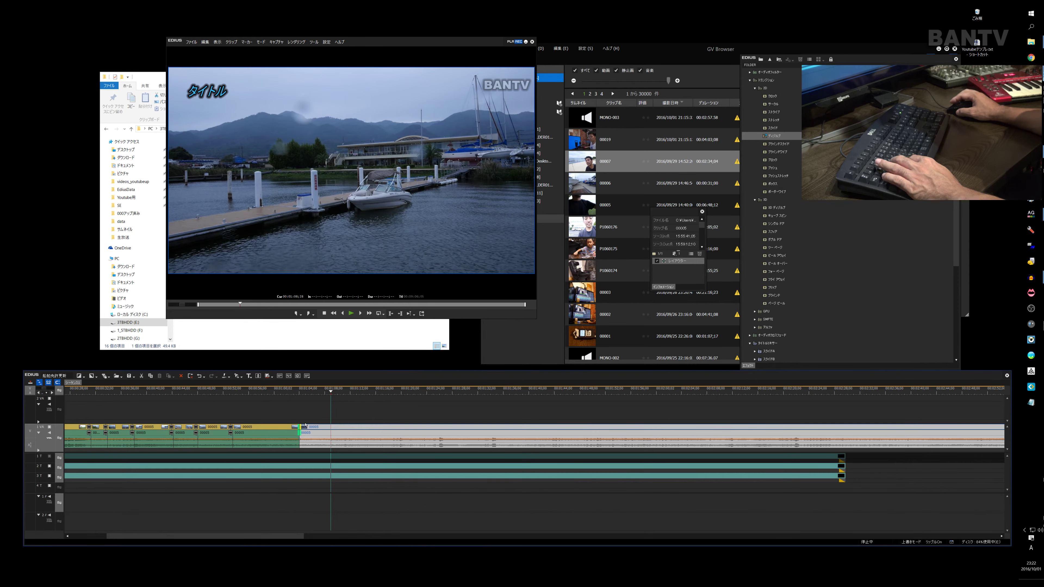
key(c)
Step: Split the long clip at the view straight down the brown wooden pier, delete the part between the cuts, and close the gap
drag(331, 395, 461, 401)
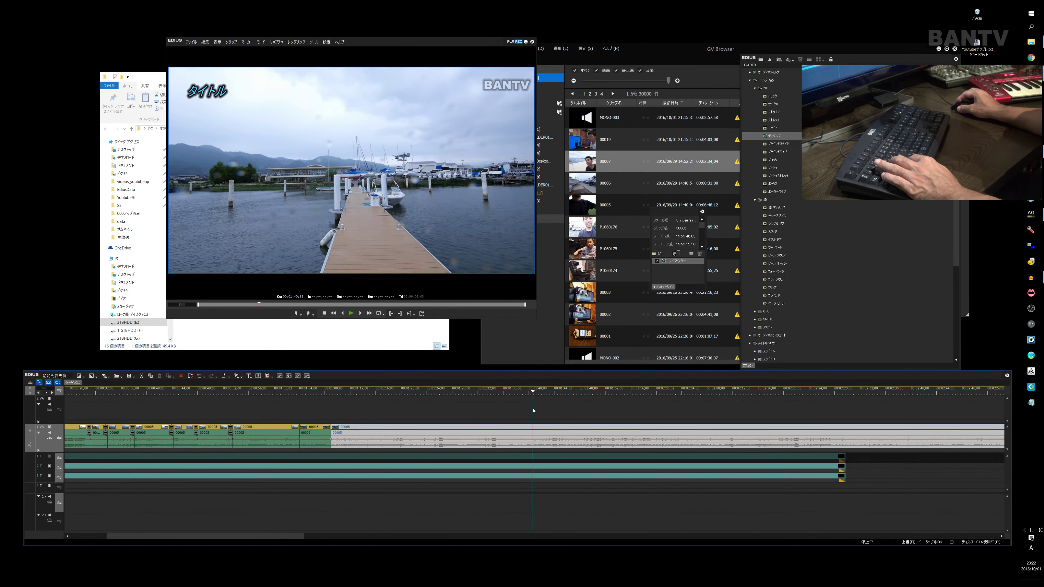
key(c)
click(486, 431)
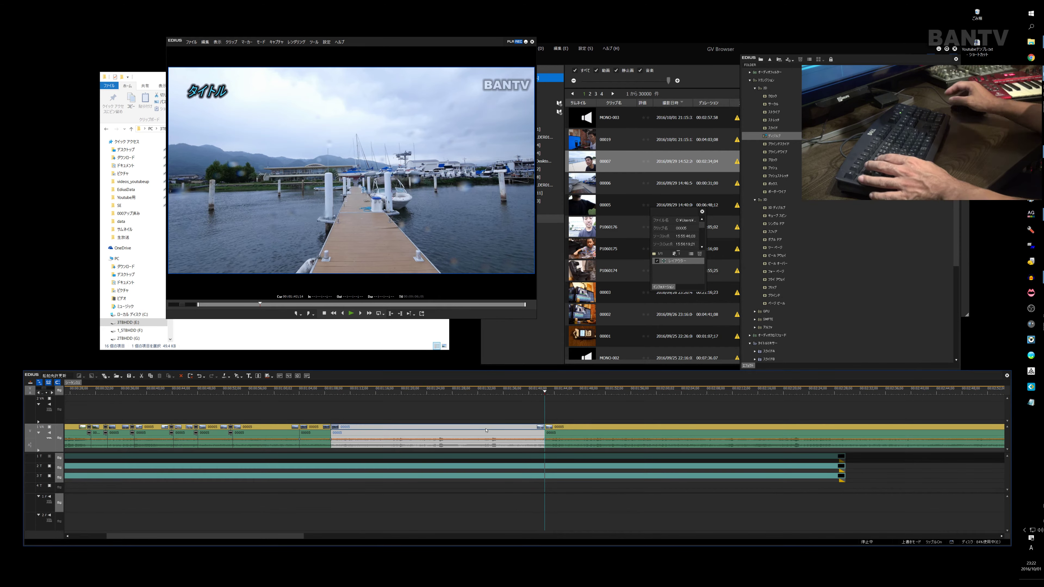
key(Delete)
click(412, 436)
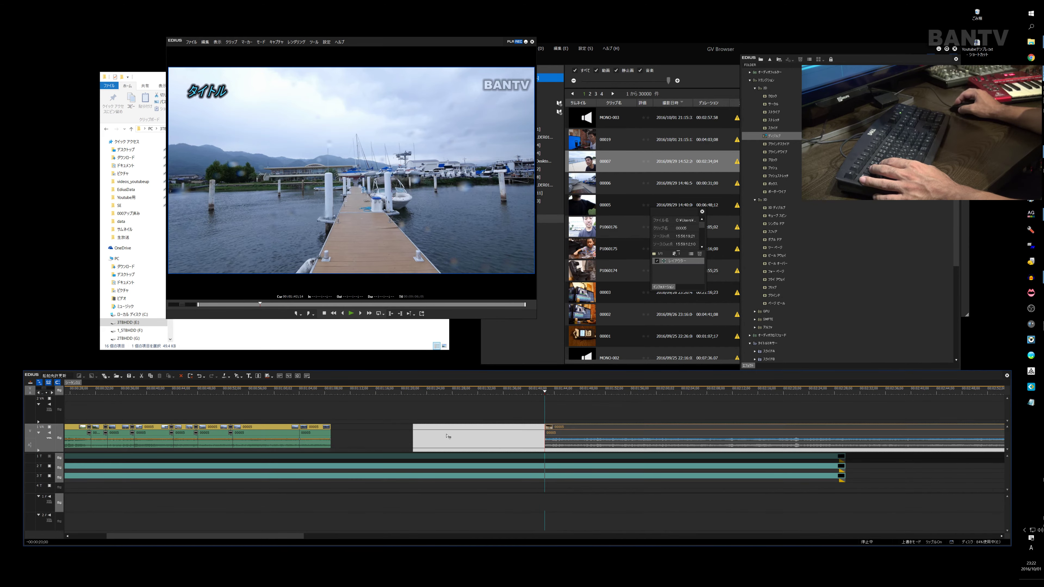
key(Delete)
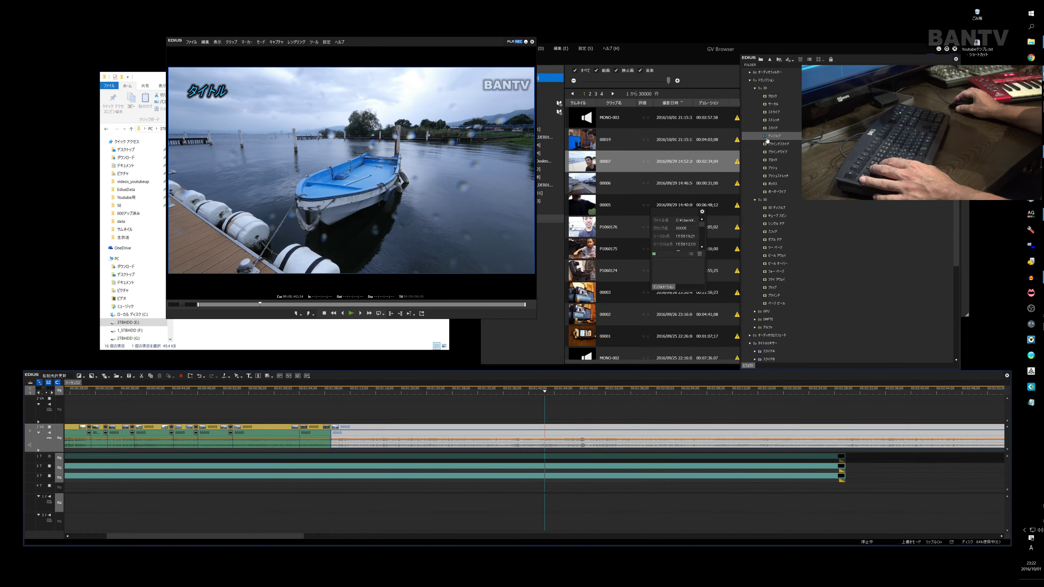
Step: Add dissolves at the two newest cuts, including the one where the remaining long clip begins
drag(767, 140, 356, 351)
drag(289, 428, 306, 428)
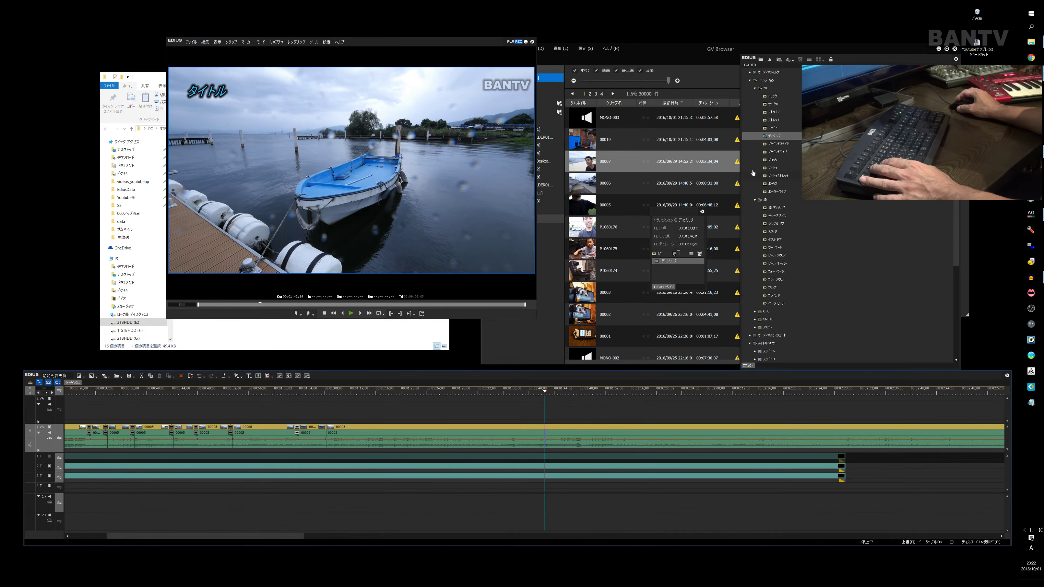
drag(767, 140, 355, 366)
drag(322, 431, 529, 414)
Step: Split the long clip shortly after its start and again at the view of the moored blue boat, and delete the part between the cuts
click(340, 426)
key(c)
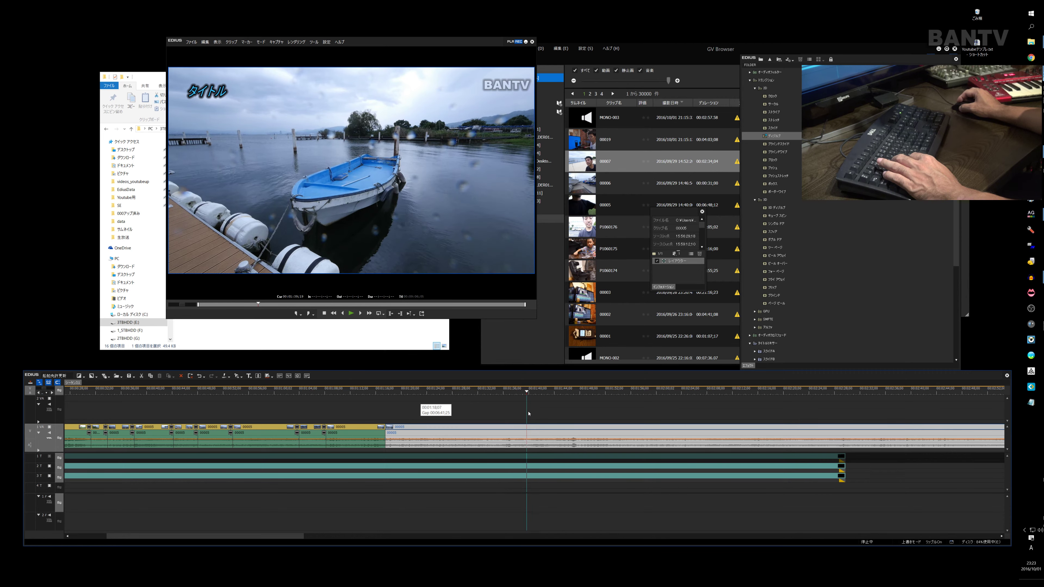
key(c)
click(505, 430)
key(Delete)
Step: Move the remaining long clip against the preceding segment and add a dissolve at their cut
drag(578, 433, 441, 437)
drag(766, 139, 480, 315)
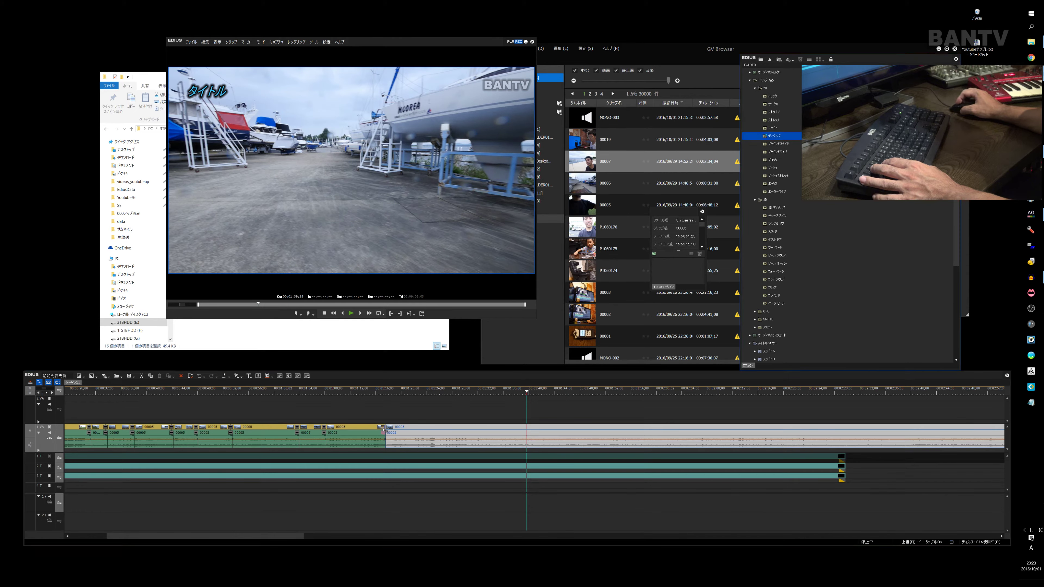
drag(384, 429, 385, 430)
Step: Move the speaker clip back along the second video track so it starts over the view of the railed pier with the motorboat
scroll(444, 428, down, 1)
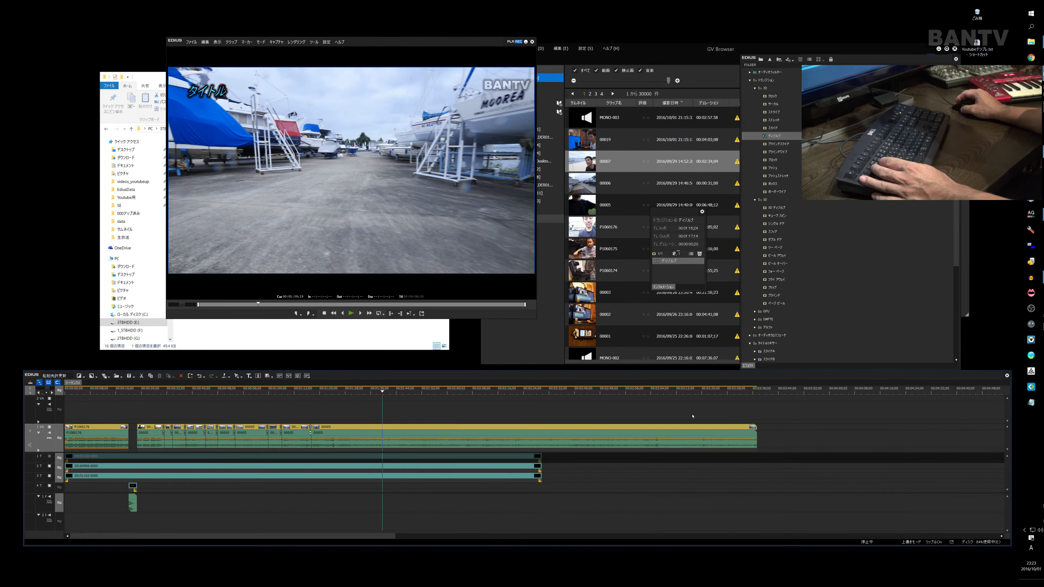
scroll(692, 416, down, 1)
drag(825, 402, 128, 392)
scroll(196, 364, up, 4)
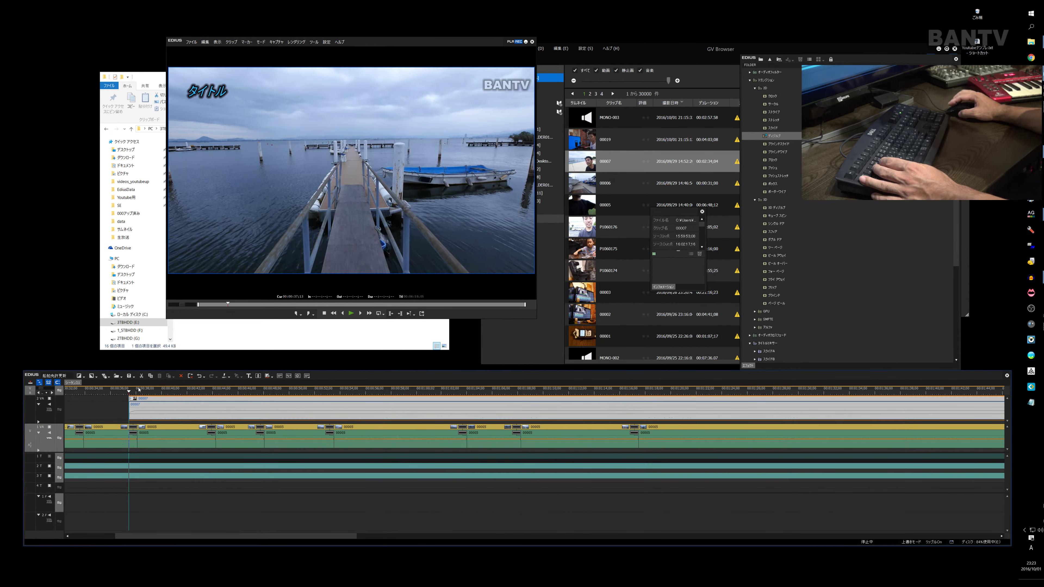
mouse_move(156, 535)
mouse_down()
mouse_move(110, 536)
mouse_move(179, 536)
mouse_move(151, 546)
mouse_up()
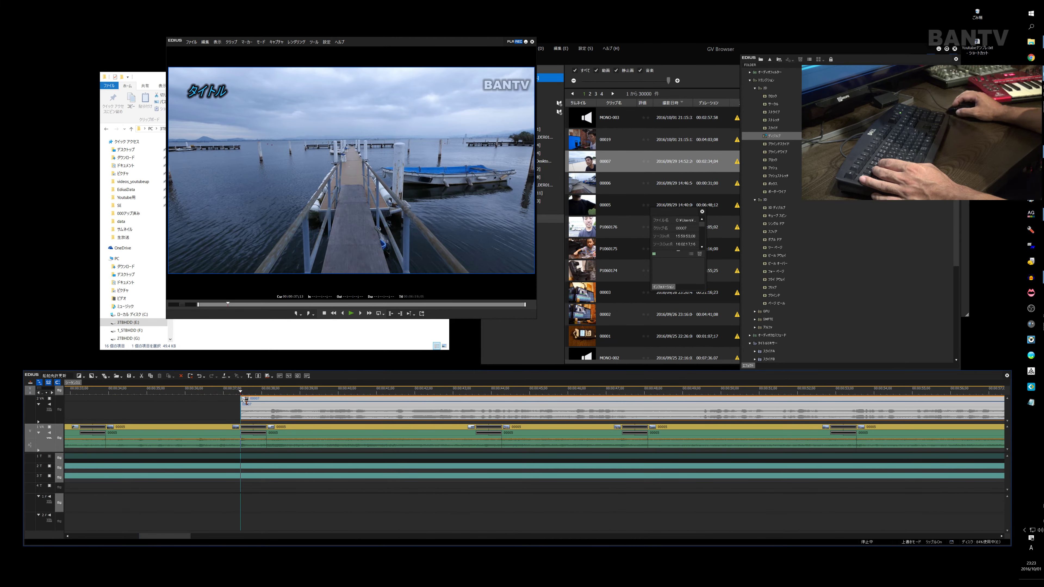
key(ctrl+KP_Subtract)
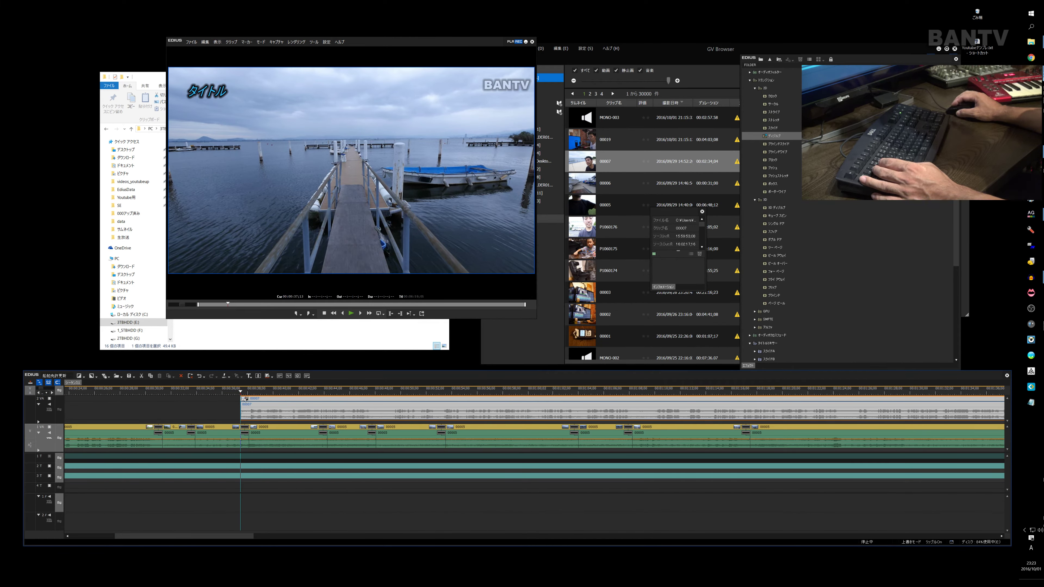
key(ctrl+KP_Subtract)
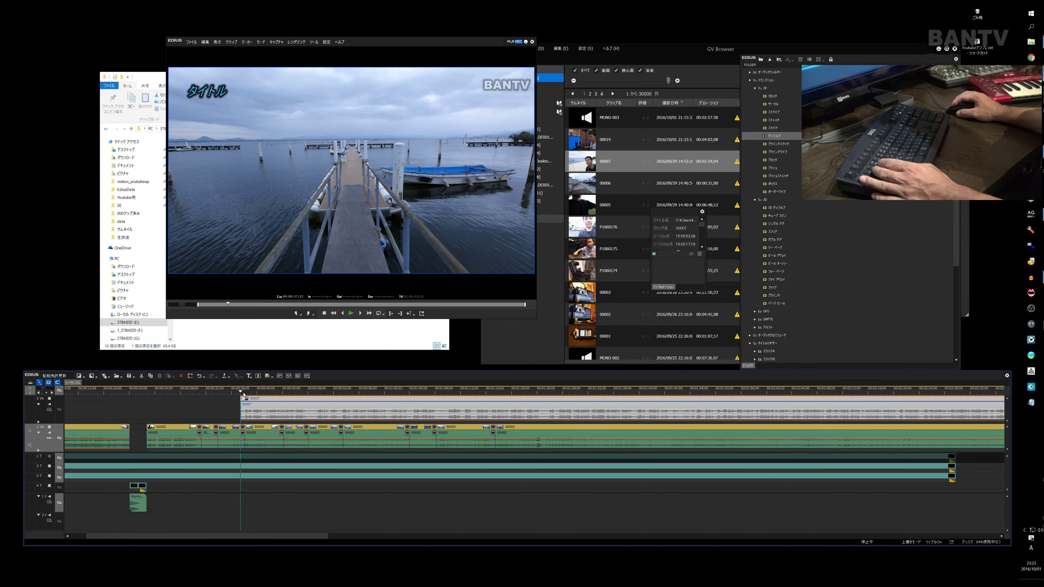
Step: Shift the speaker clip slightly earlier to the start of the railed-pier segment and play the picture-in-picture
click(171, 393)
key(space)
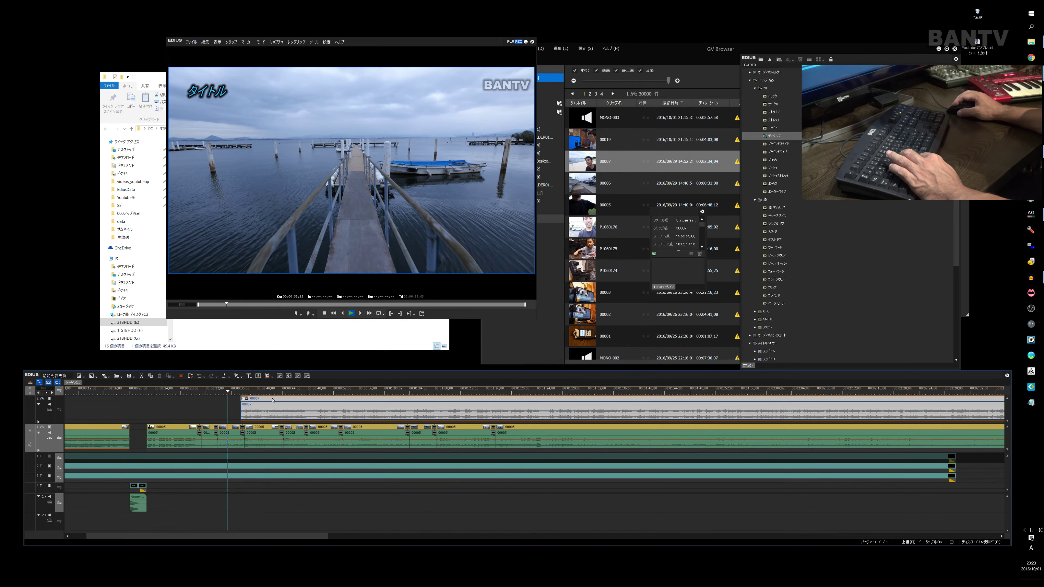
drag(272, 400, 261, 400)
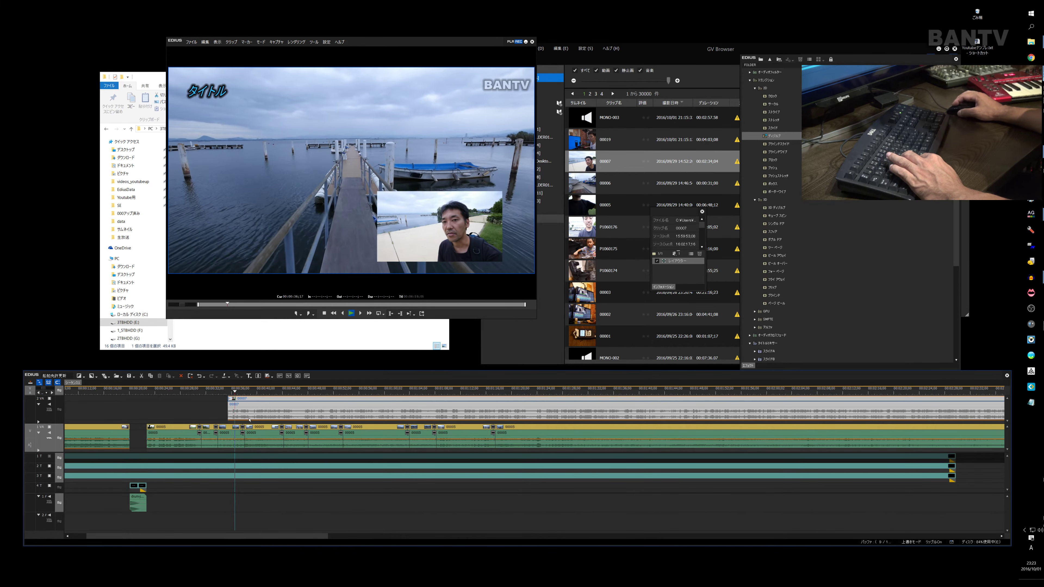
key(space)
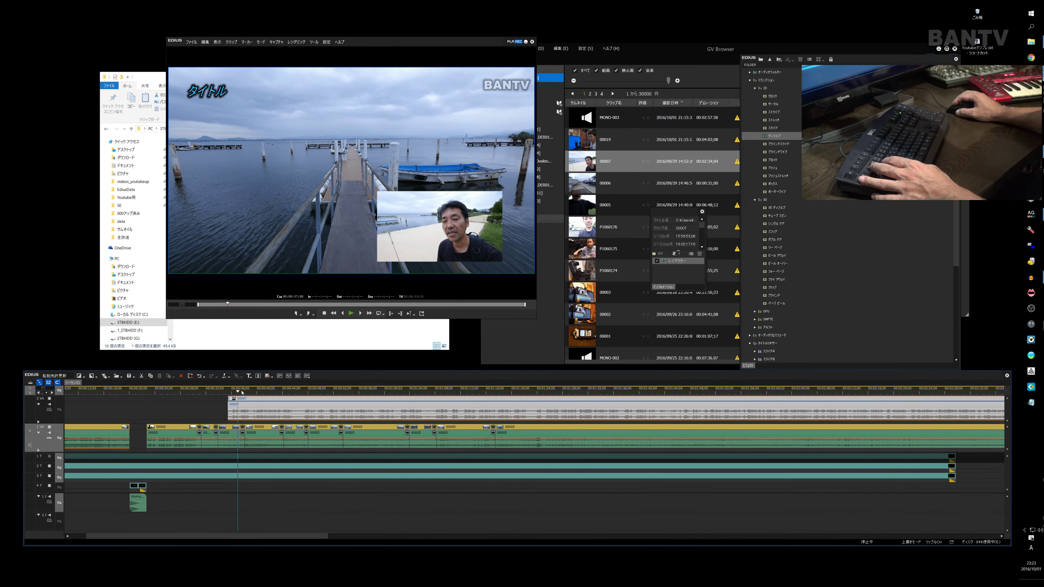
drag(237, 393, 228, 393)
Step: Enlarge the timeline upward and add one VA track above the existing video tracks
click(232, 430)
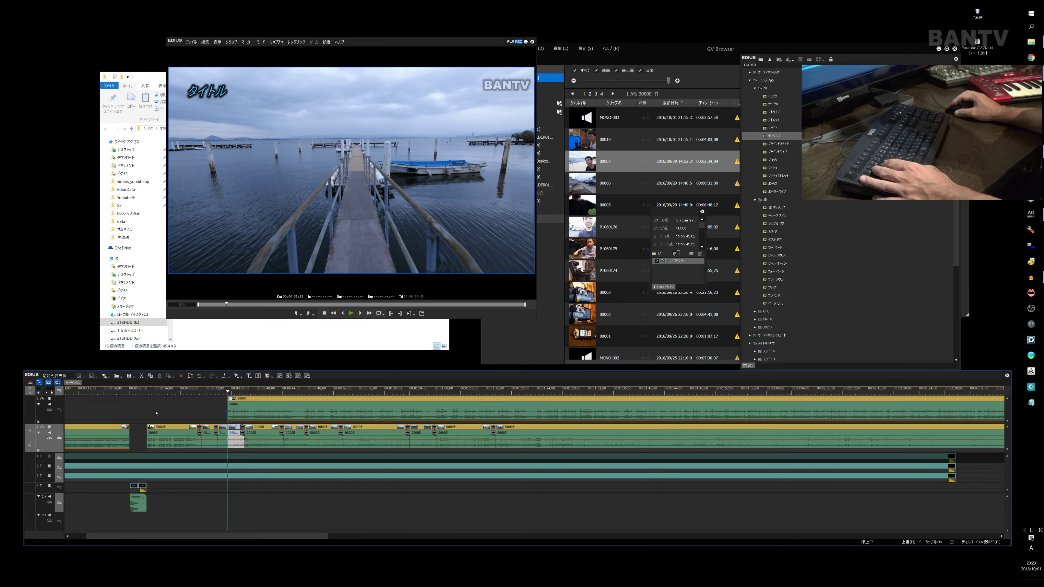
drag(169, 428, 191, 436)
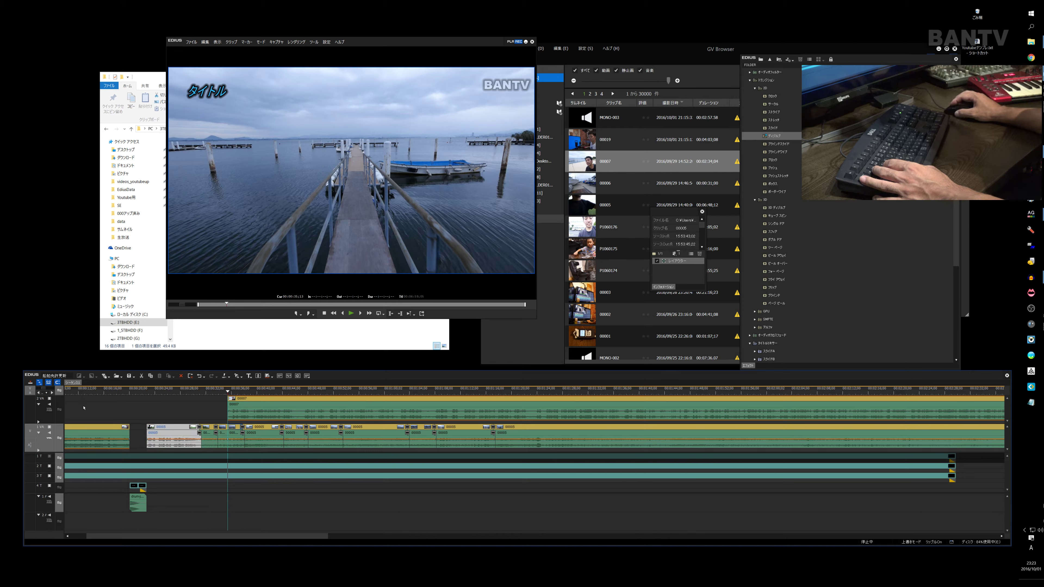
drag(99, 371, 100, 354)
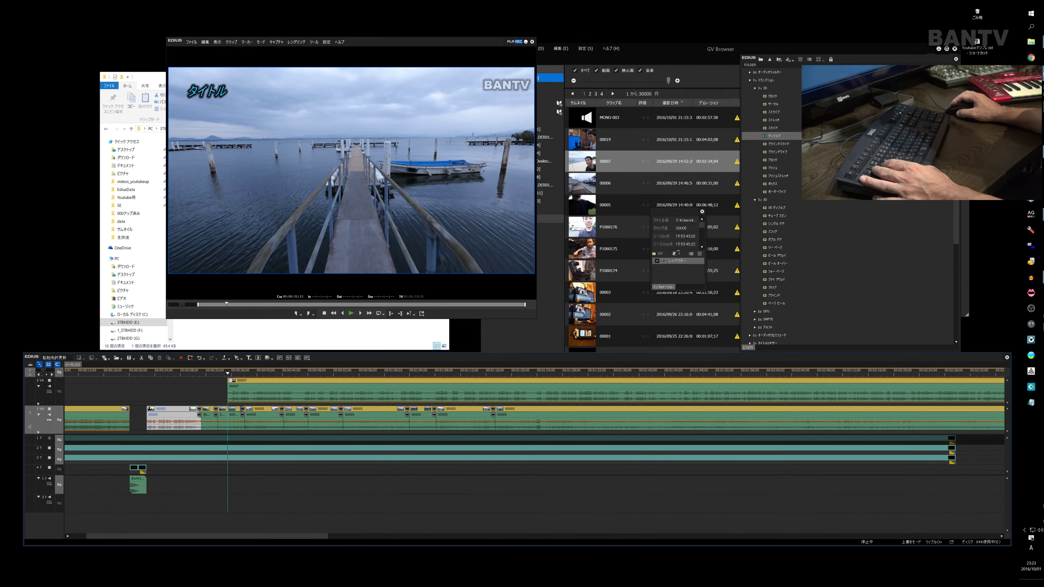
right_click(36, 526)
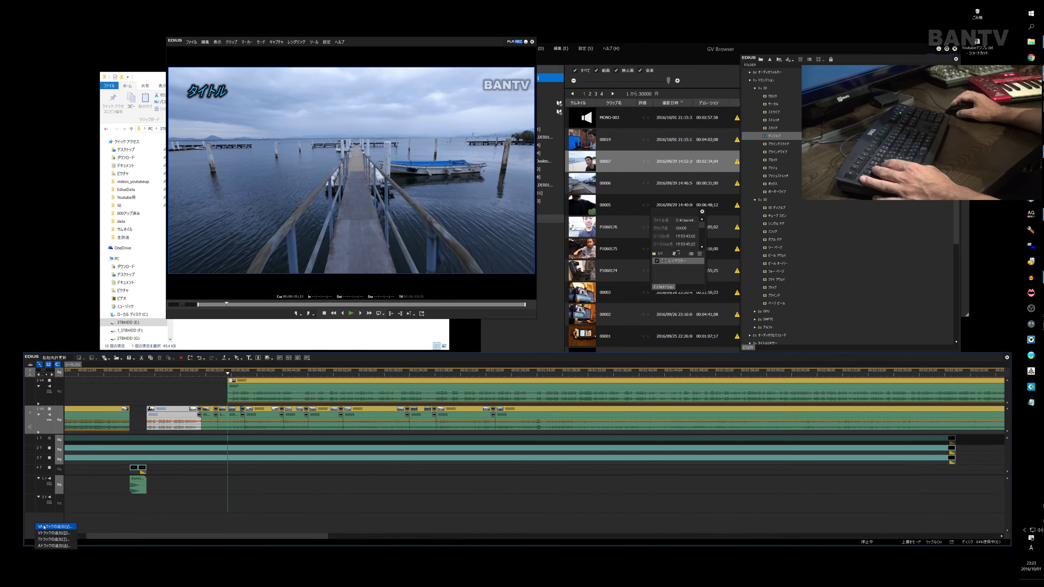
click(46, 527)
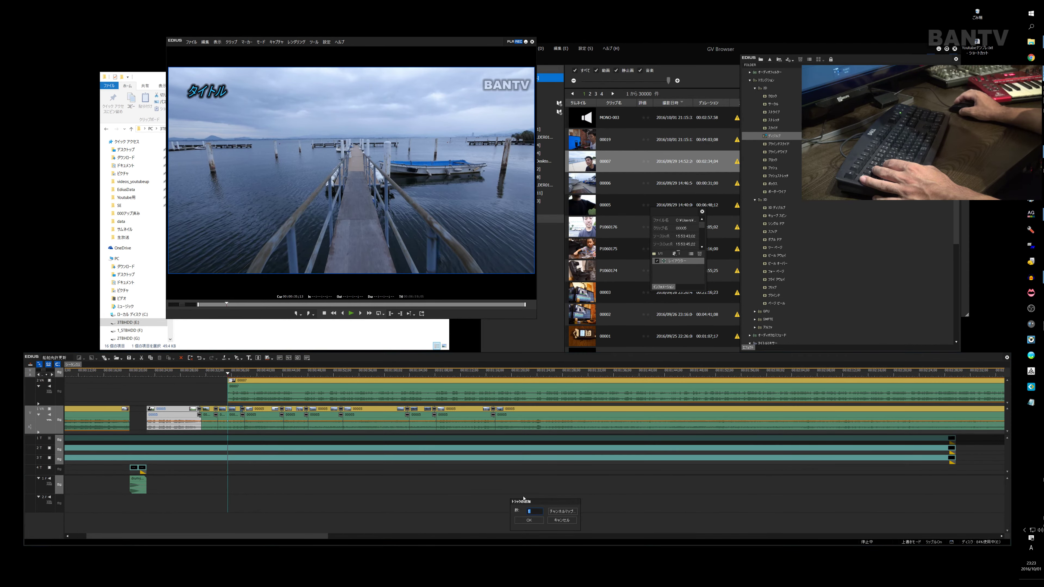
click(535, 522)
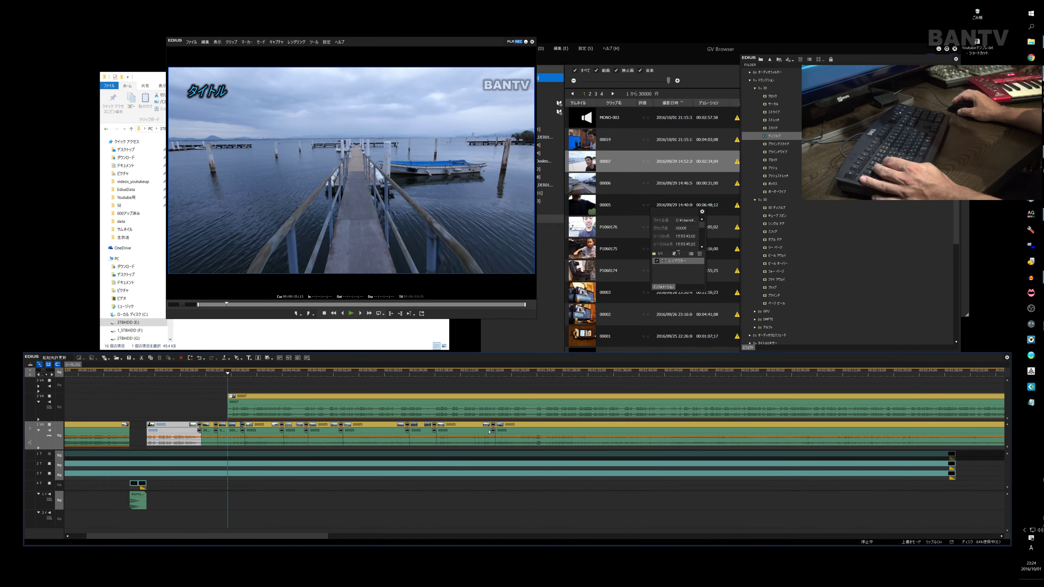
Step: Move the landscape segments from the railed pier onward to the new top track, mute that track's audio, and play them
scroll(484, 432, down, 2)
drag(788, 435, 183, 390)
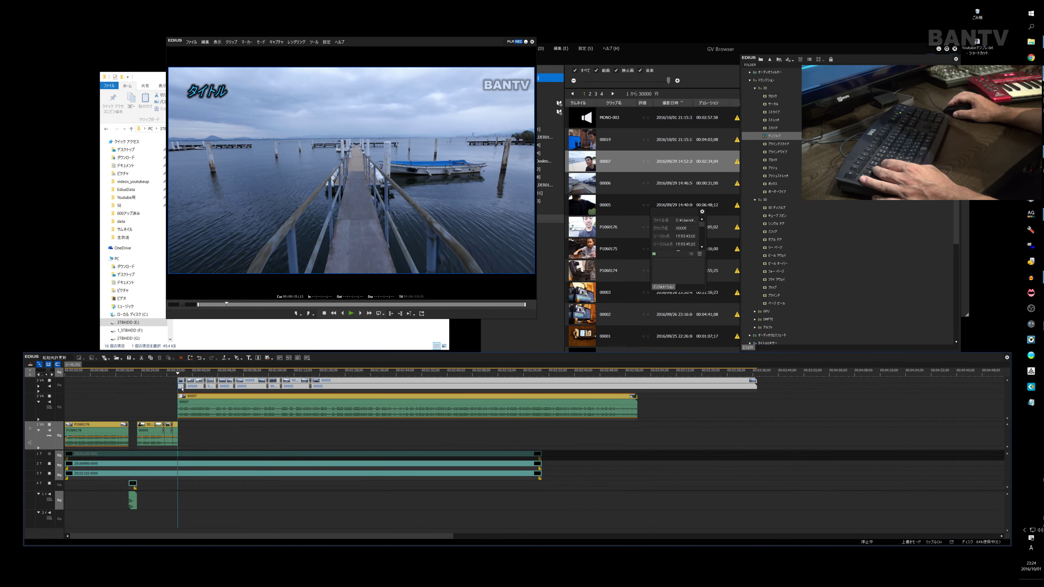
click(50, 387)
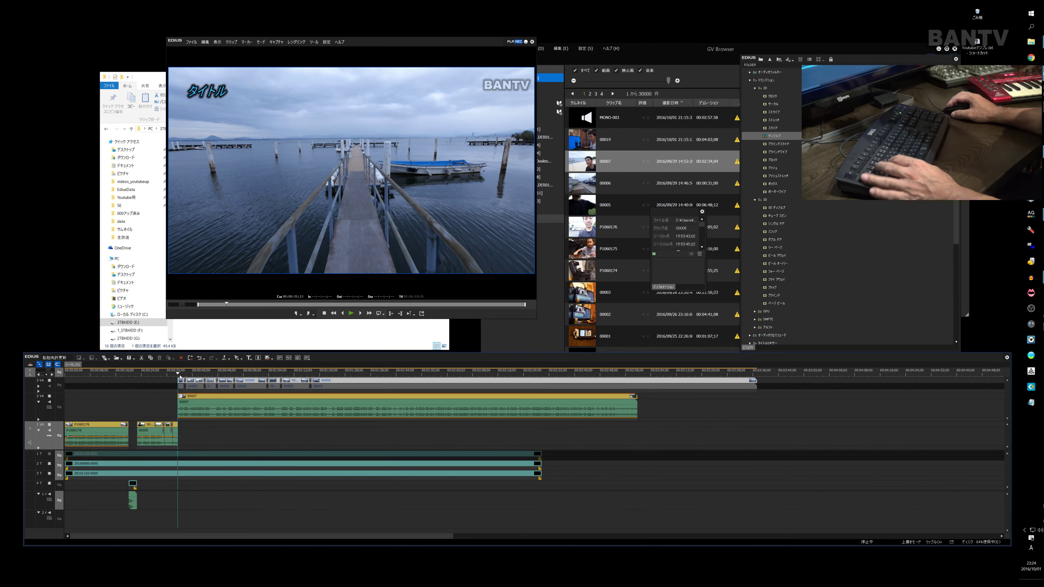
key(space)
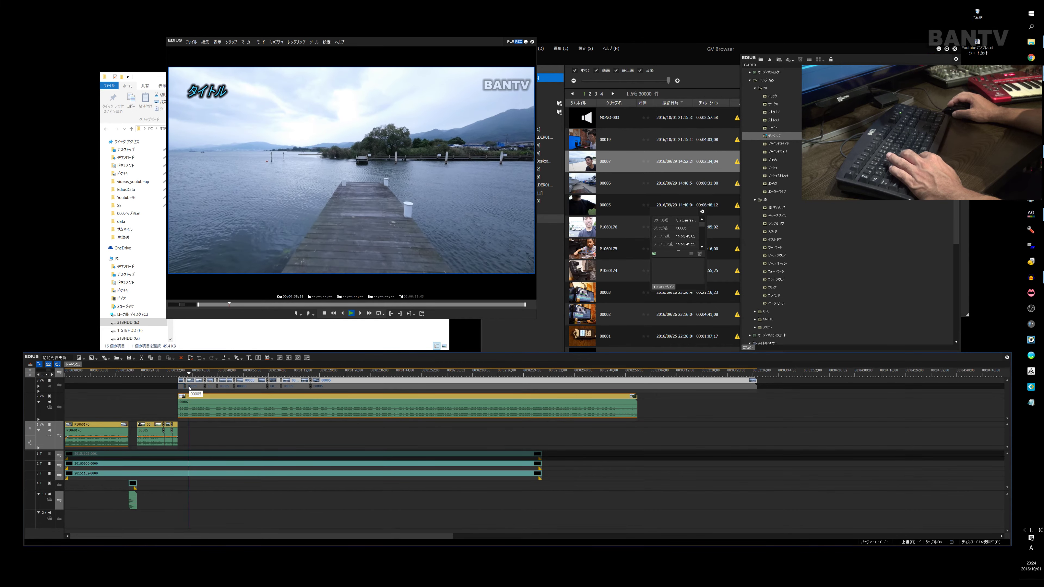
key(space)
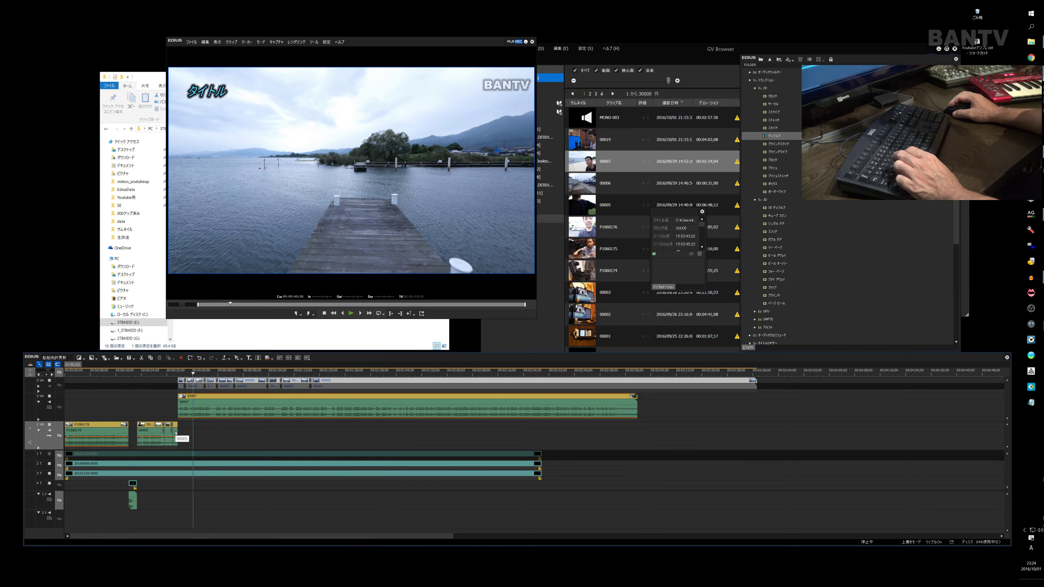
Step: Move the speaker clip well past the landscape segments and bring those segments down onto the second video track
drag(227, 415, 844, 417)
click(189, 381)
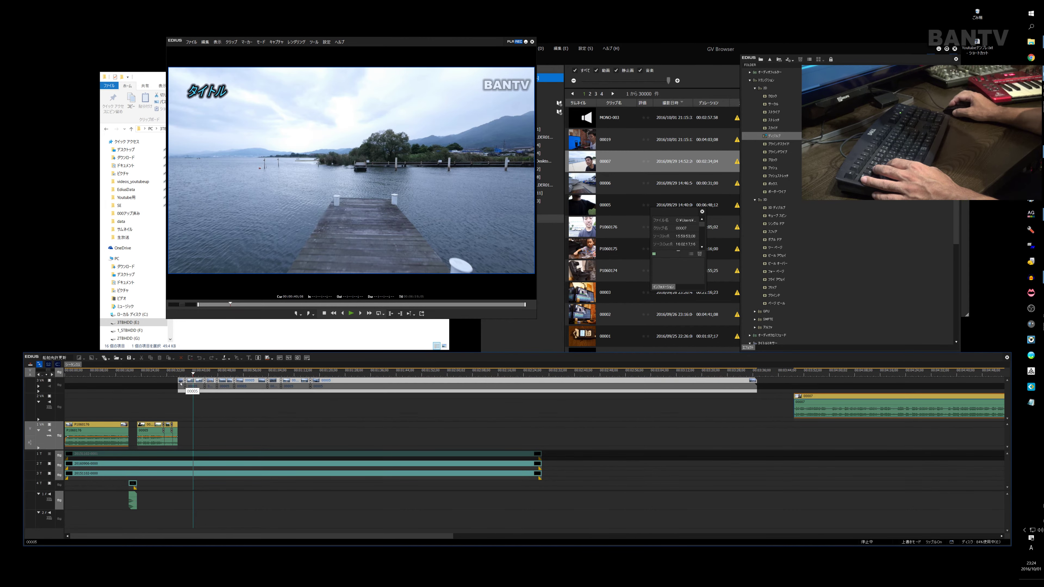
drag(194, 385, 190, 404)
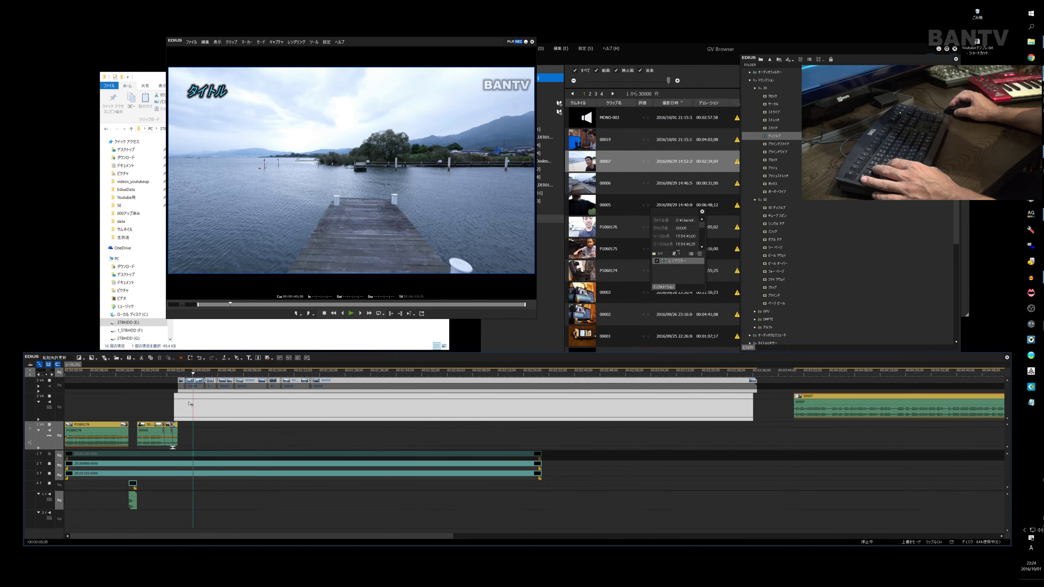
drag(194, 404, 179, 376)
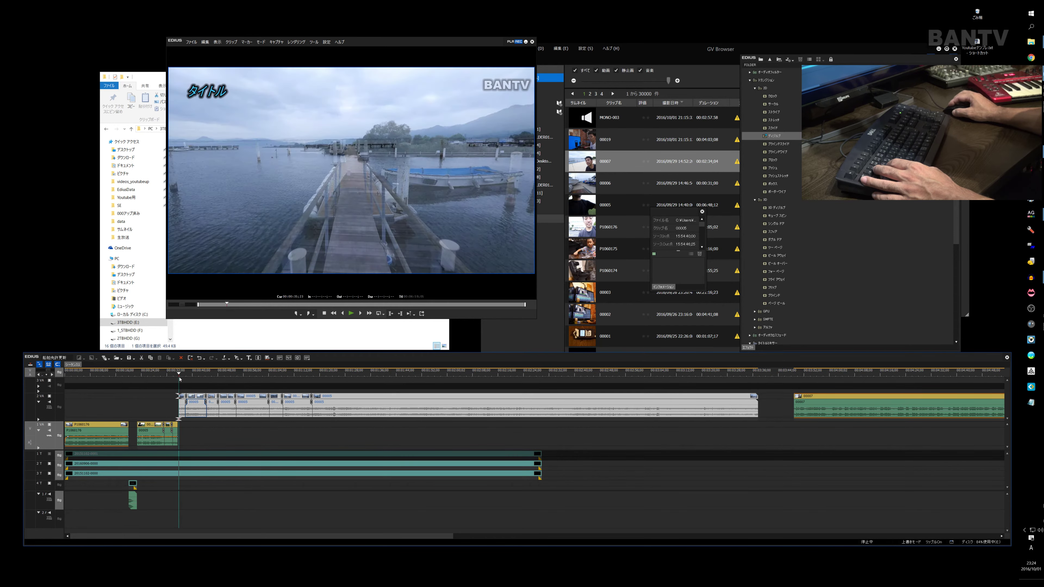
Step: Align the landscape segments with the end of the preceding segment and mute the second track's audio
scroll(190, 397, up, 2)
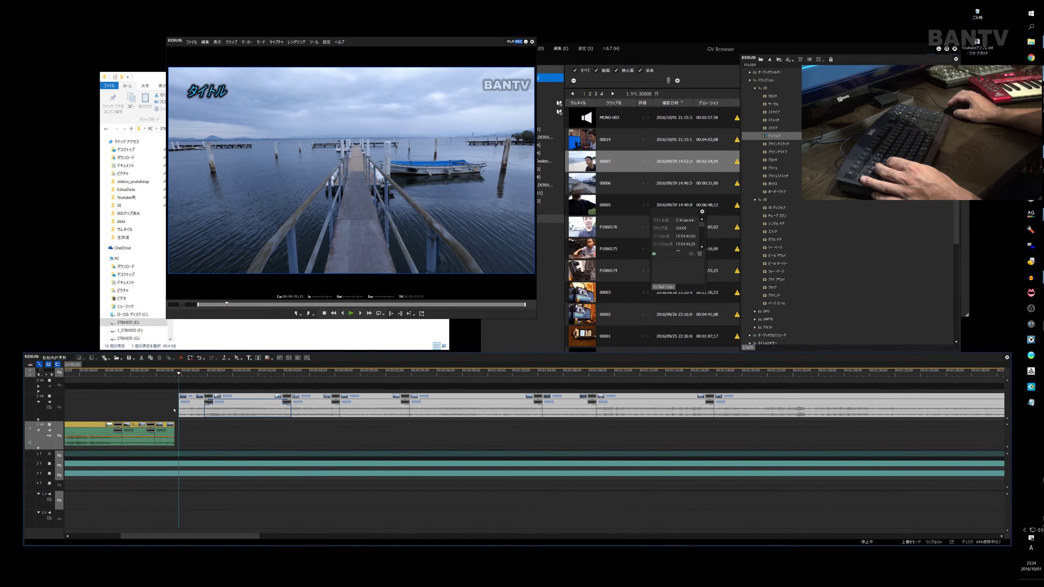
drag(191, 397, 188, 392)
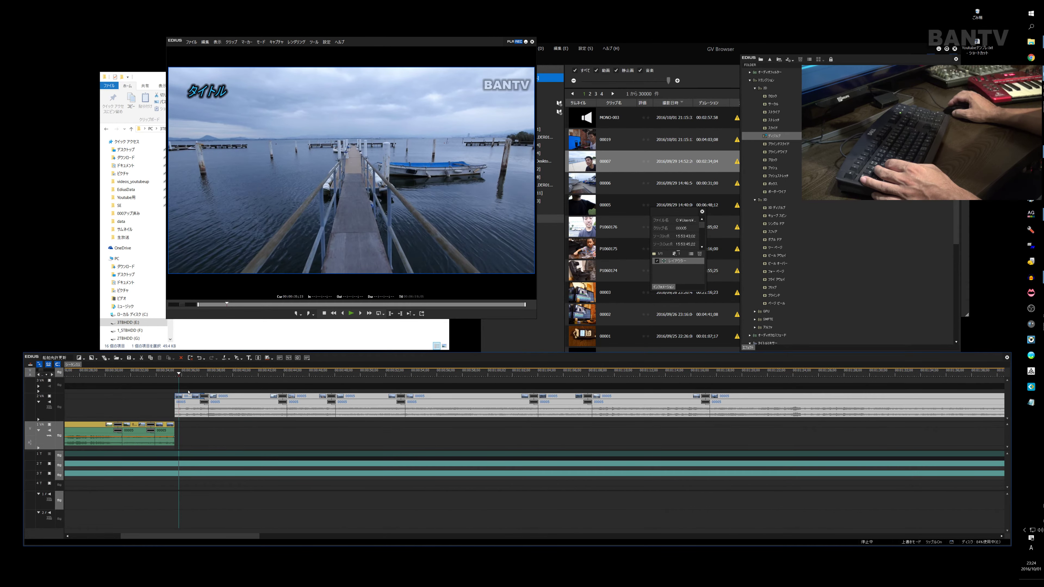
click(50, 403)
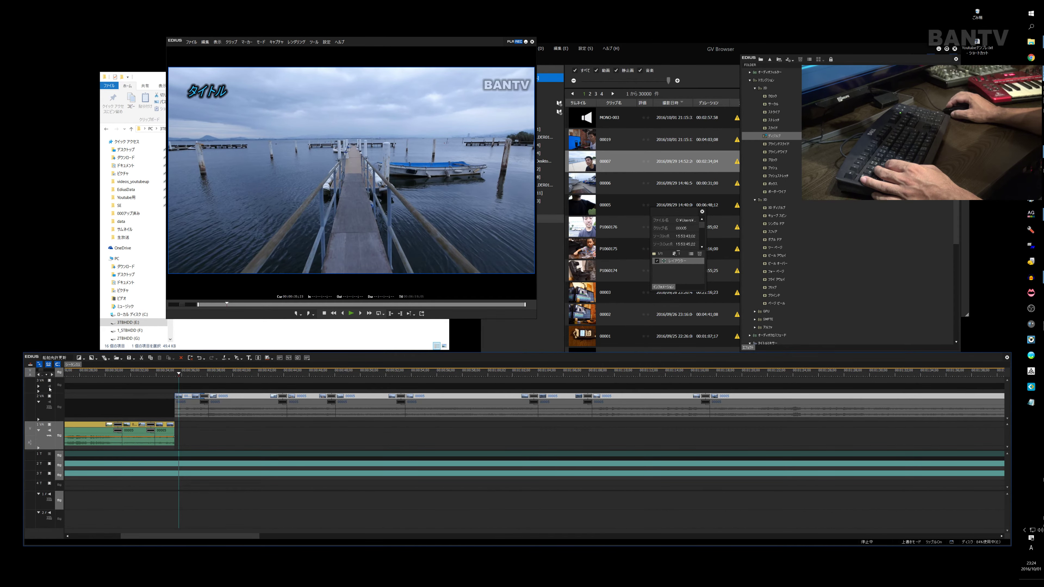
Step: Move the speaker clip to the top track above the start of the landscape segments, and bring the last clip on the first track closer
scroll(511, 420, down, 4)
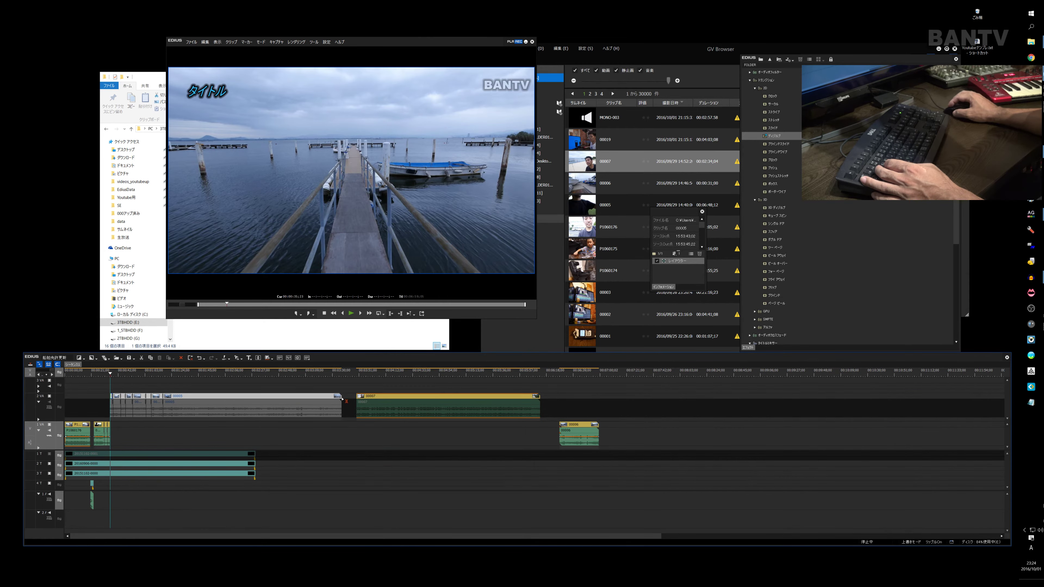
click(324, 410)
drag(404, 399, 165, 388)
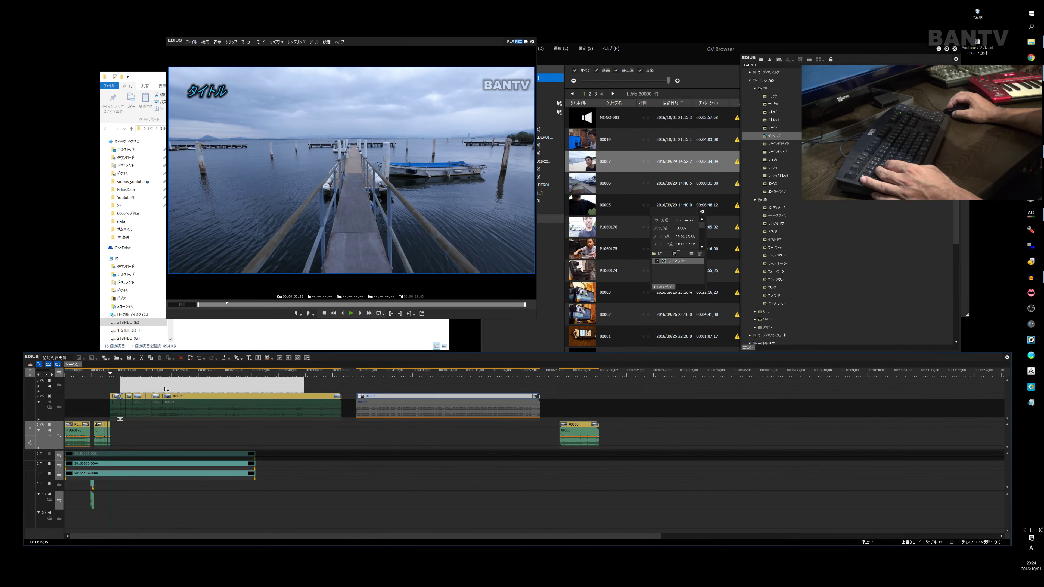
drag(160, 388, 161, 388)
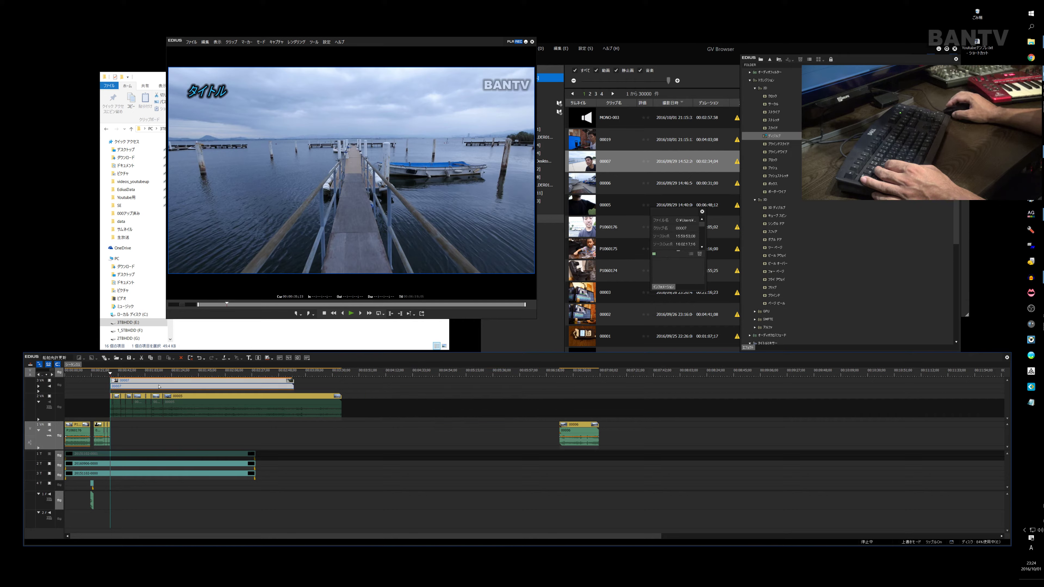
drag(578, 431, 372, 431)
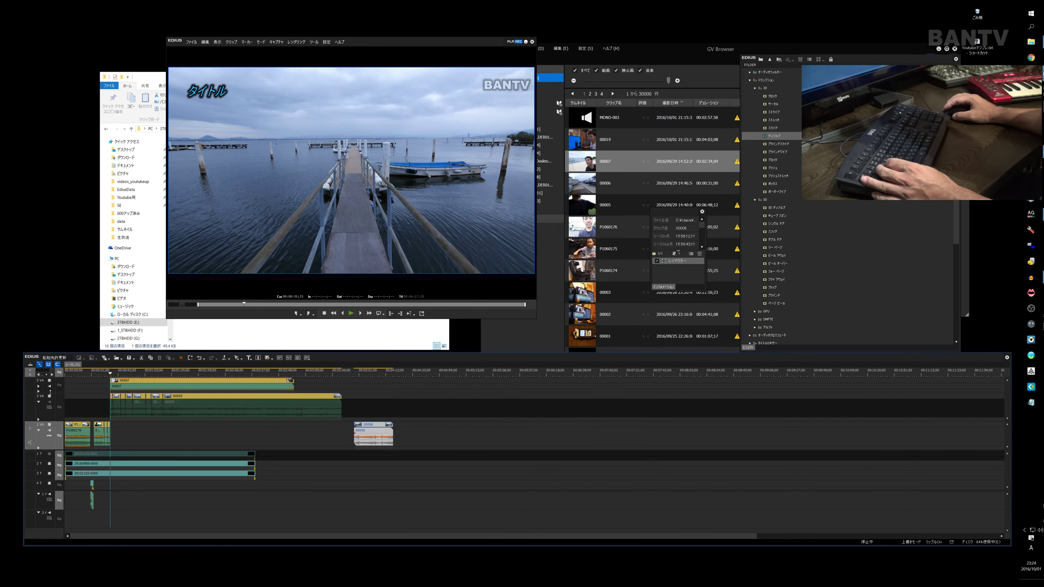
Step: Align the speaker clip's start exactly with the first landscape segment below it and play the picture-in-picture
scroll(79, 394, up, 3)
scroll(166, 537, left, 3)
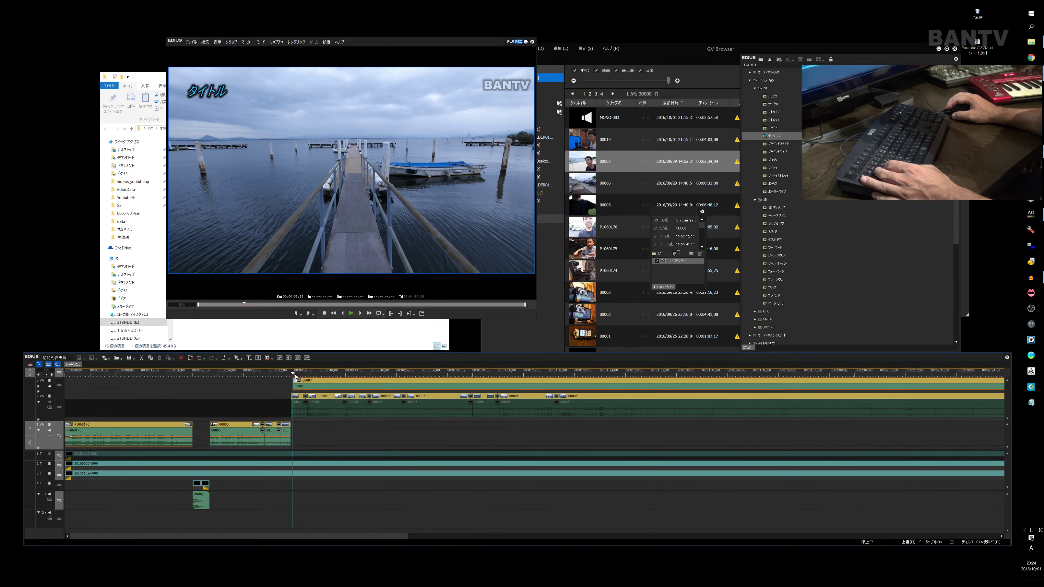
key(a)
drag(313, 383, 310, 383)
key(space)
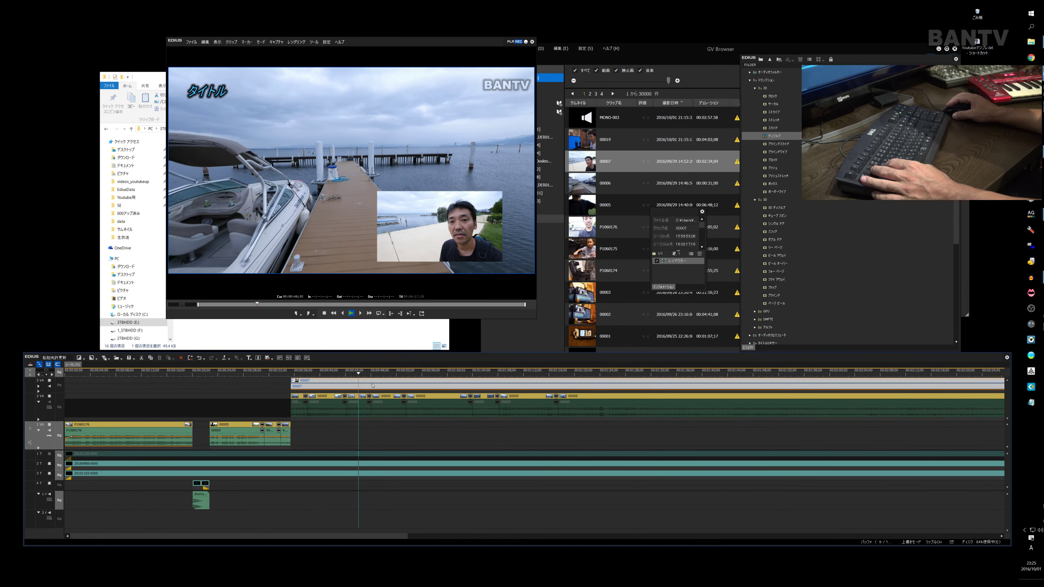
Step: Expand the top track's audio waveform and split the speaker clip at the start of its first pause
click(39, 386)
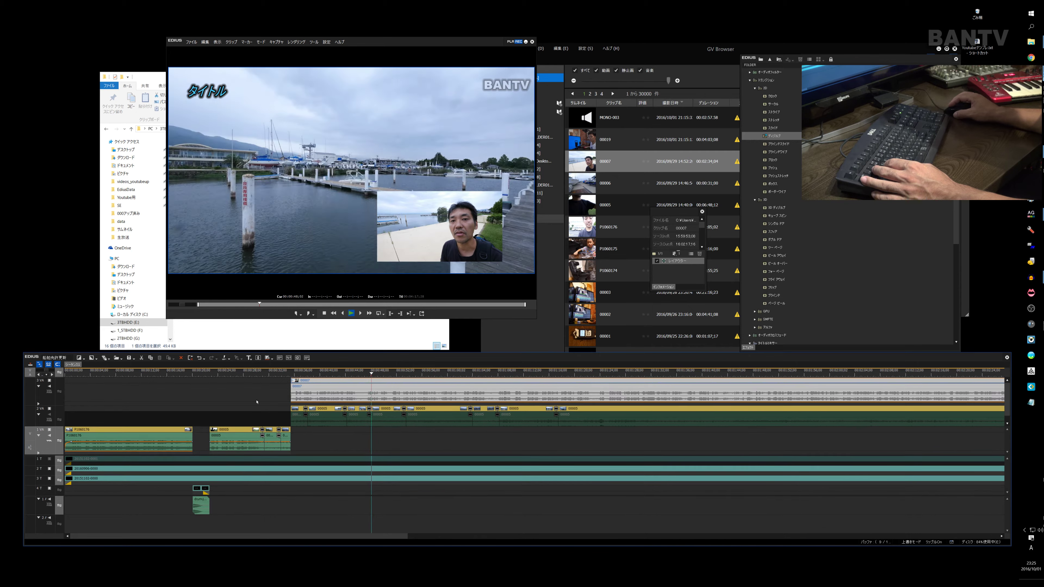
drag(379, 377, 353, 382)
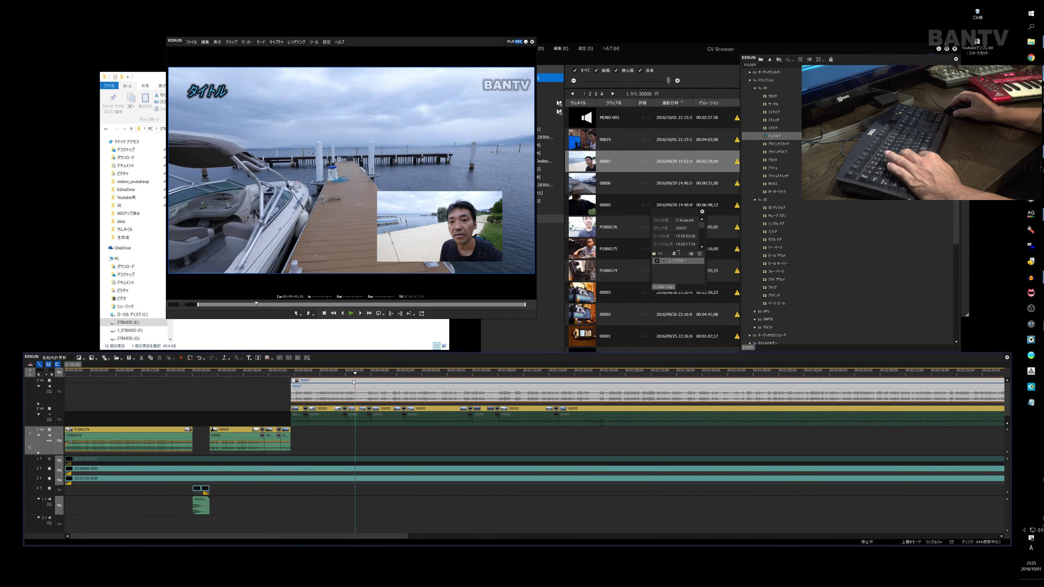
key(c)
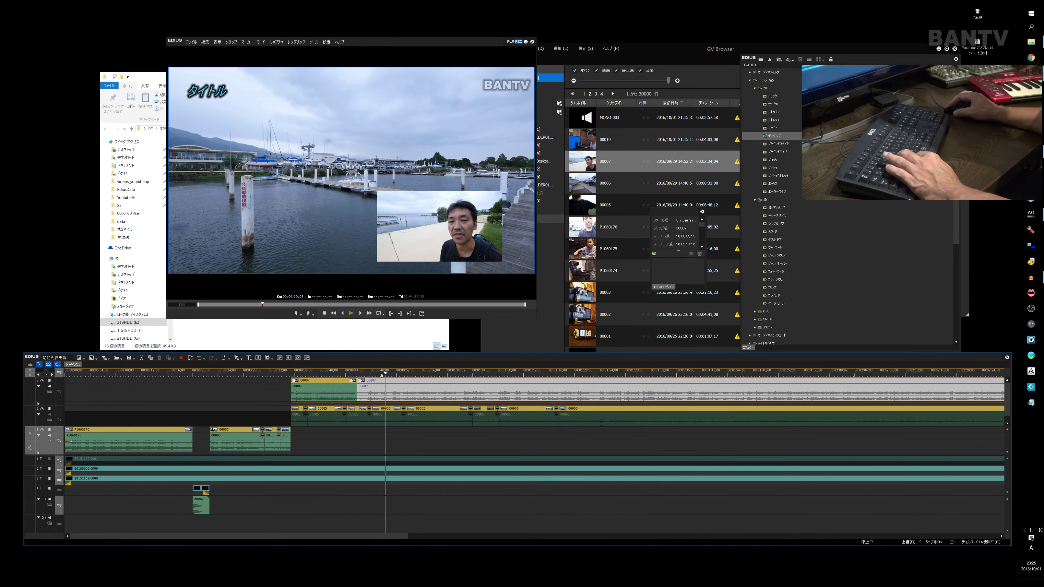
Step: Switch to insert mode and ripple-delete the short silent piece right after the first split in the speaker clip
drag(373, 380, 366, 378)
scroll(371, 380, up, 2)
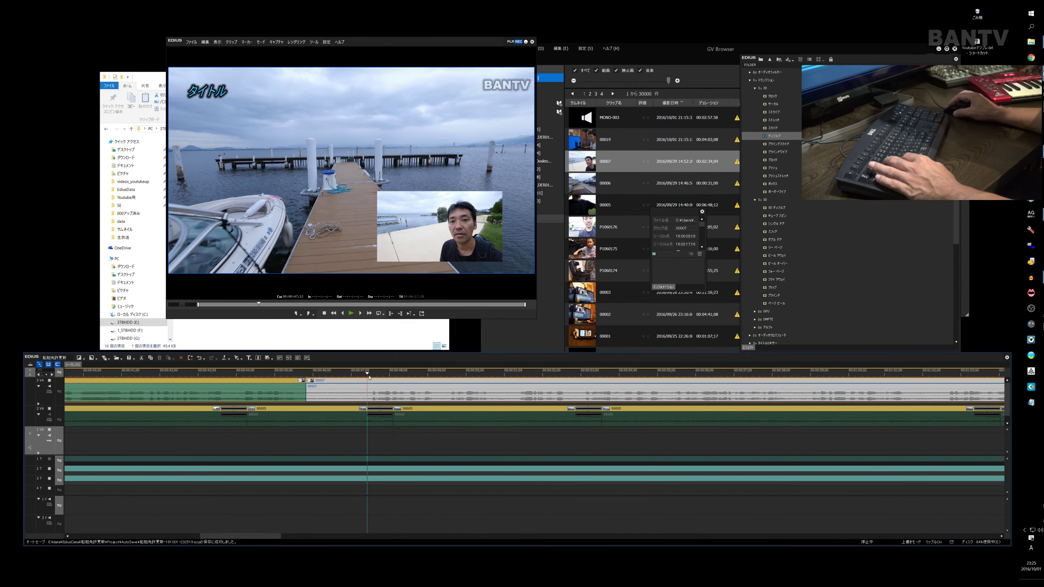
click(334, 384)
key(Insert)
key(Delete)
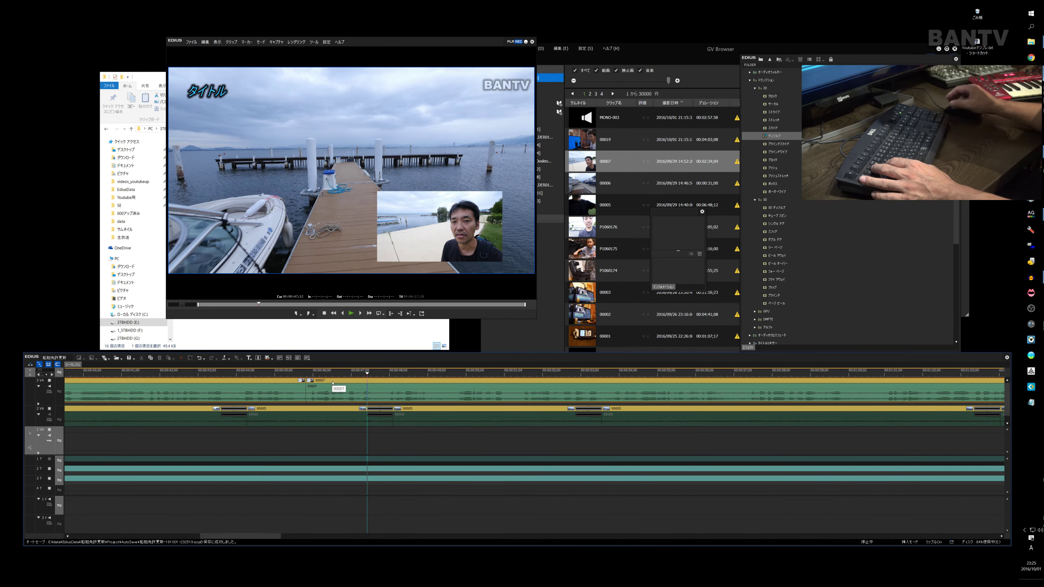
Step: Check playback just after the first join and make the speaker clip's top track the target track
drag(315, 384, 346, 373)
key(space)
click(352, 382)
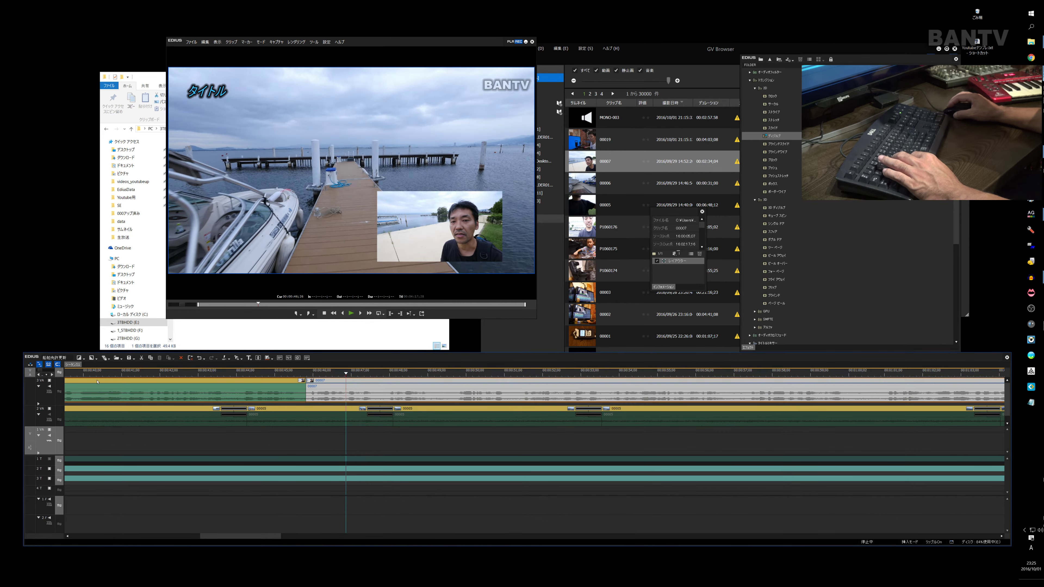
click(45, 400)
Step: Split the speaker clip on both sides of the pause shortly after the first join and ripple-delete that piece
drag(346, 374, 362, 374)
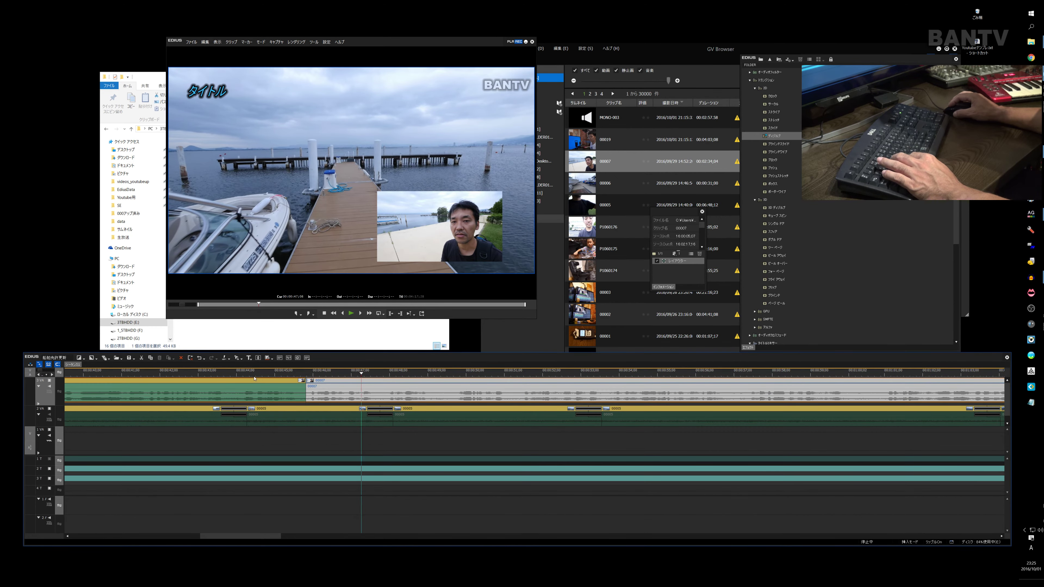
key(c)
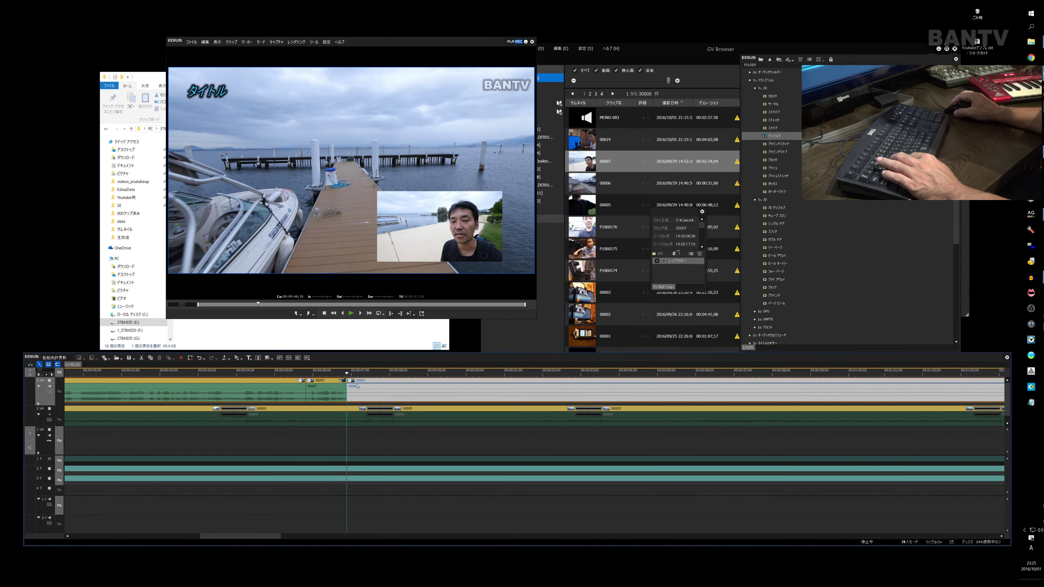
drag(397, 382, 389, 382)
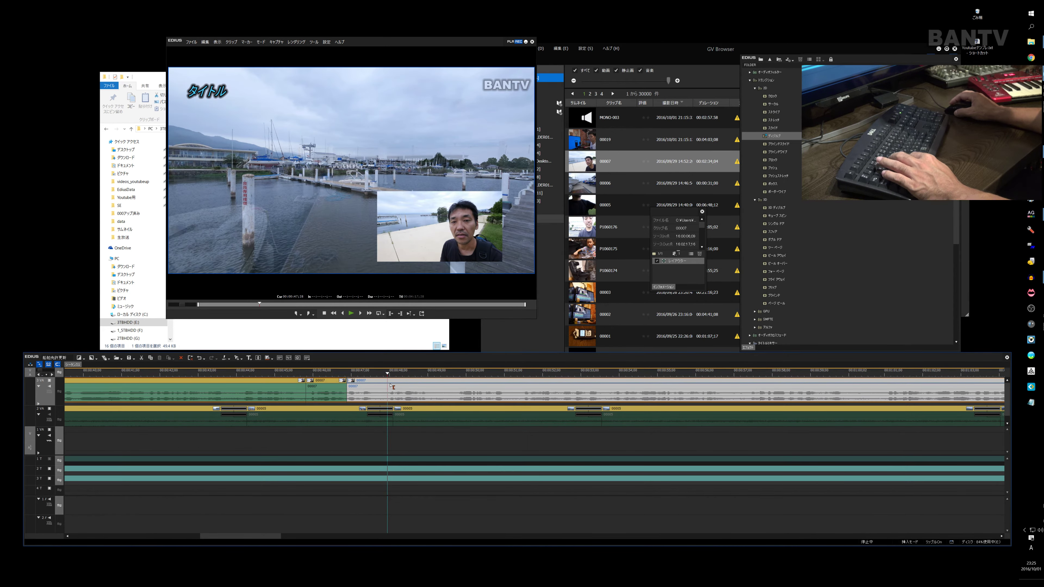
key(c)
key(space)
key(space)
click(369, 383)
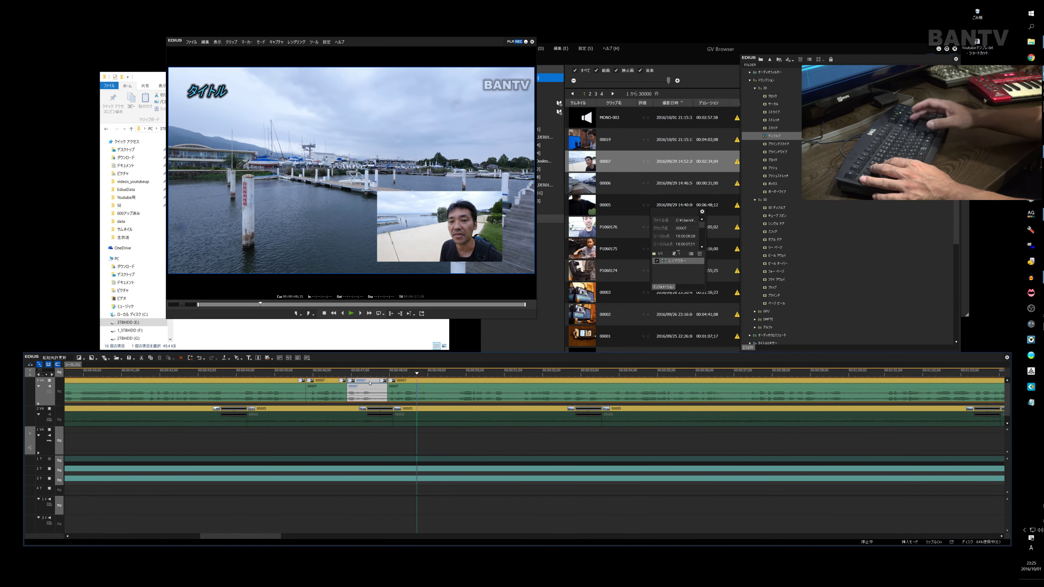
key(Delete)
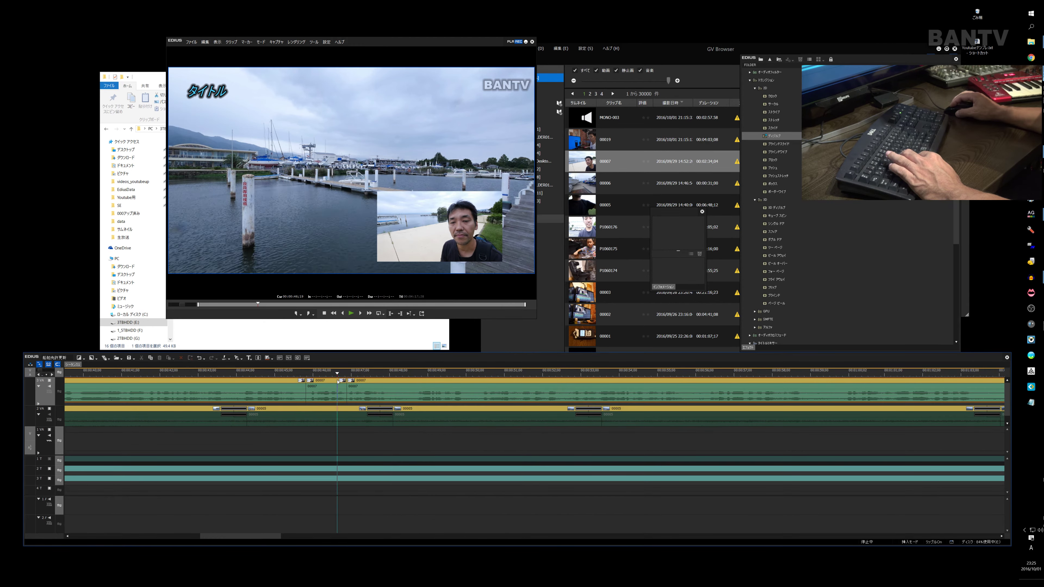
Step: Play on from the second join, split the speaker clip around the next short pause and ripple-delete the piece between the splits
key(space)
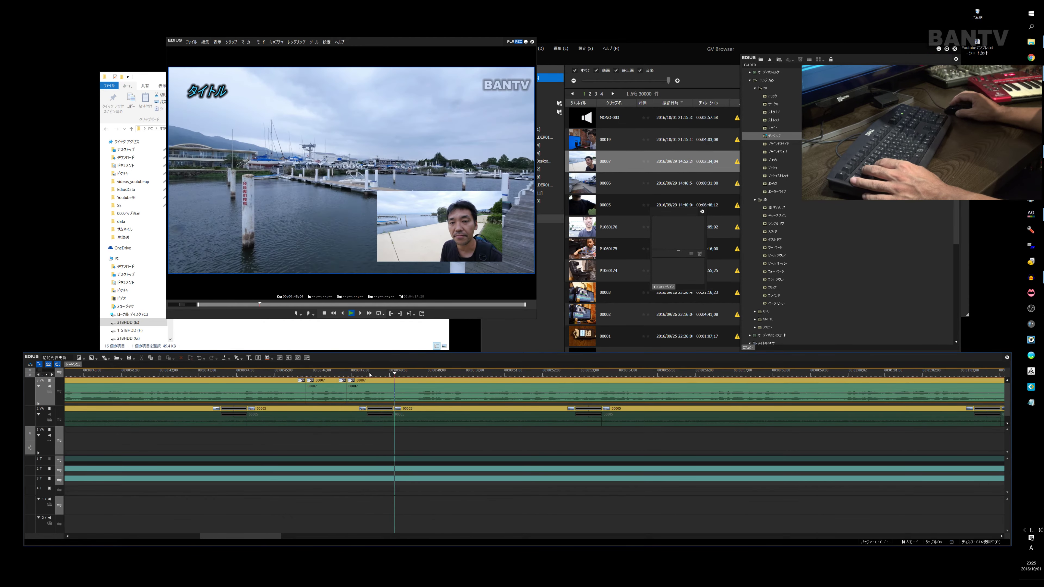
scroll(468, 413, down, 2)
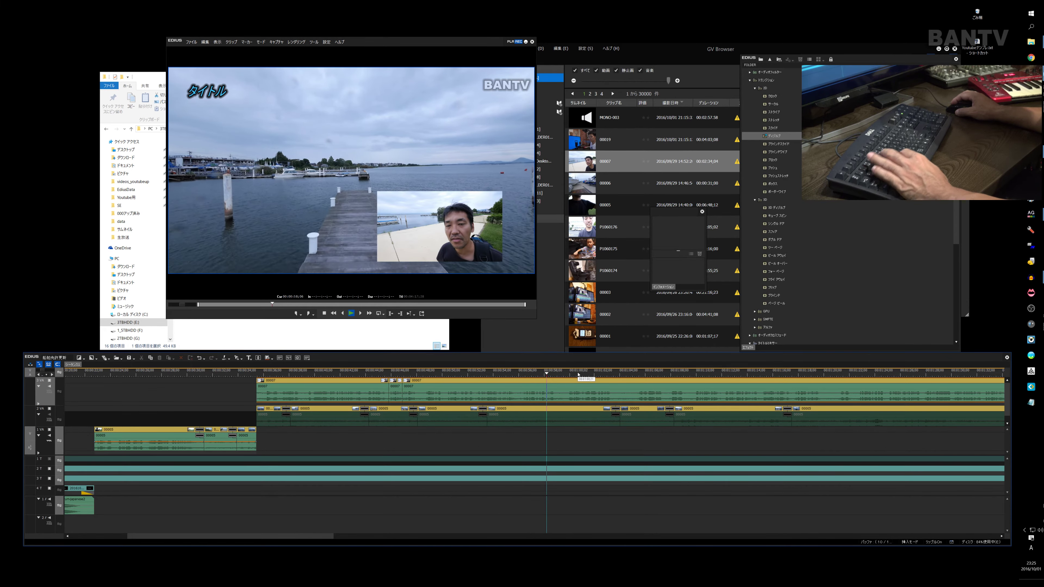
key(space)
key(c)
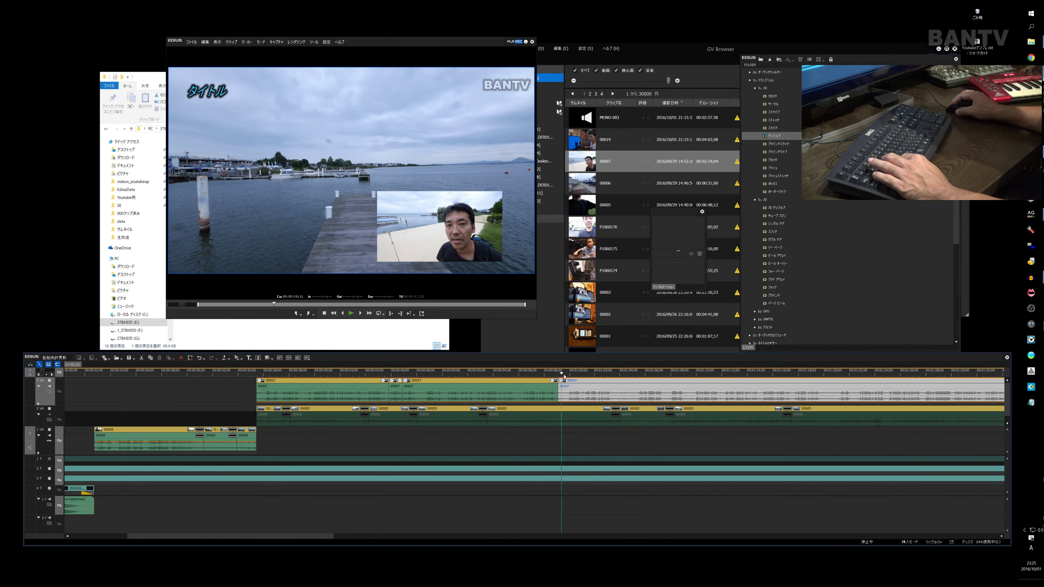
key(c)
click(562, 382)
key(Delete)
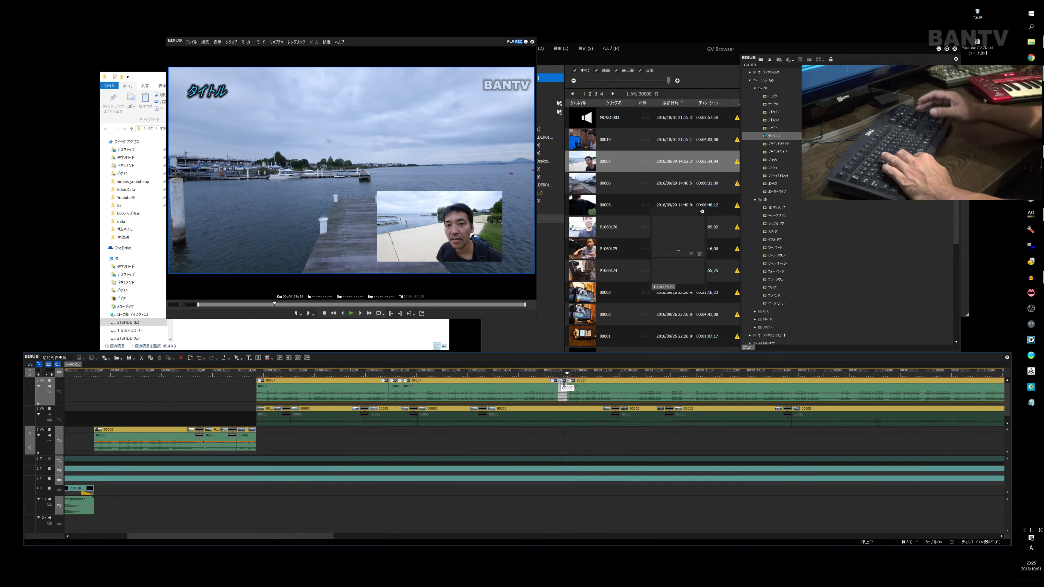
Step: Play past the third join, split the speaker clip around the pause above the next landscape dissolve and ripple-delete that piece
key(space)
key(space)
key(space)
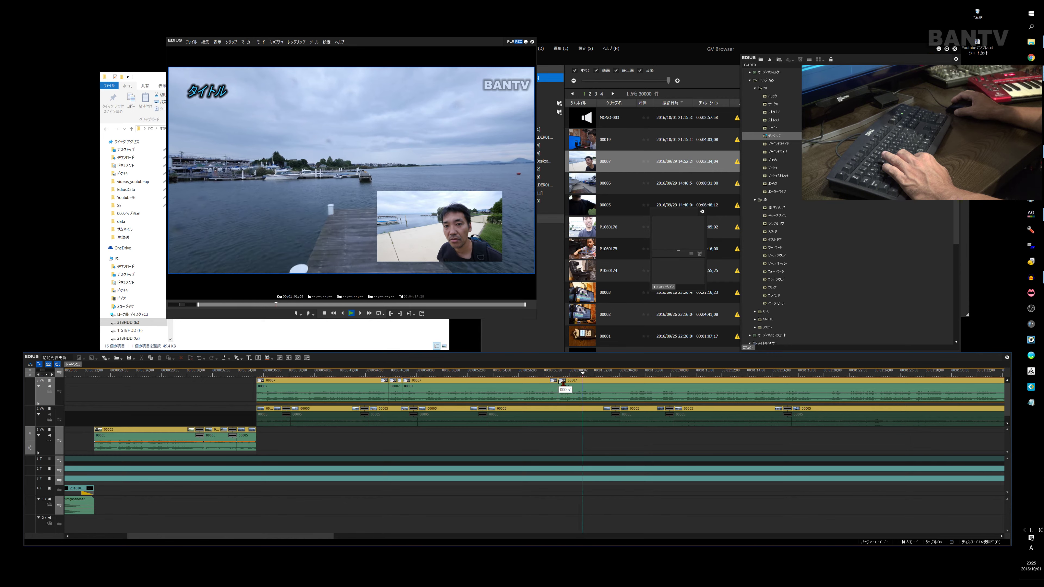
key(space)
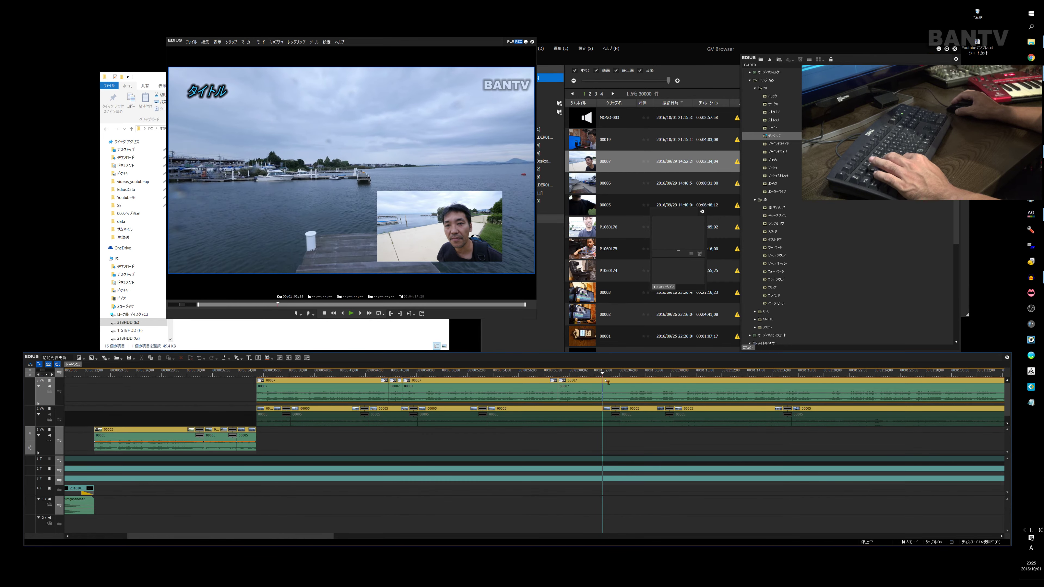
key(c)
drag(604, 376, 630, 377)
key(c)
key(space)
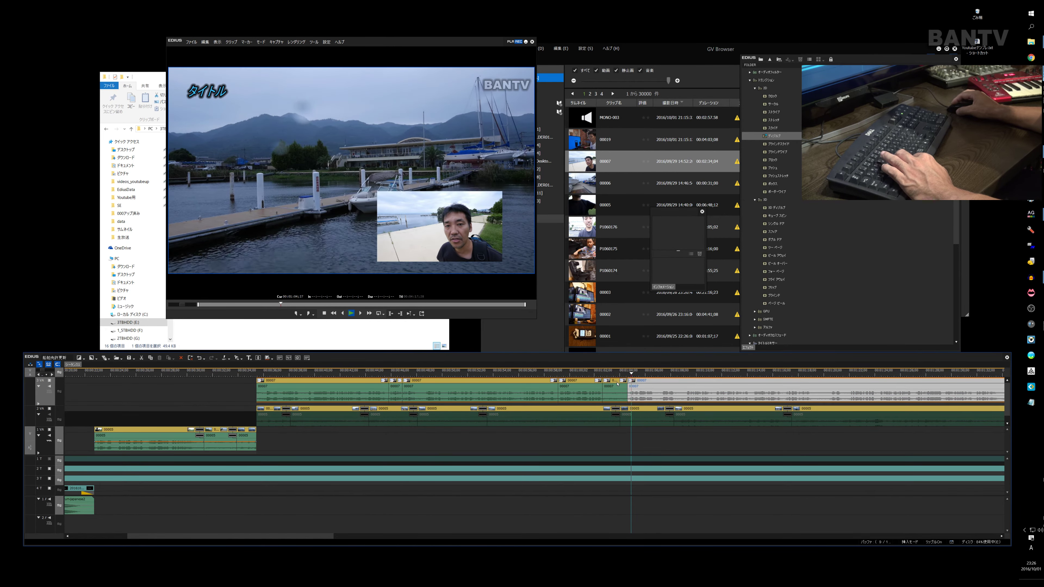
click(618, 385)
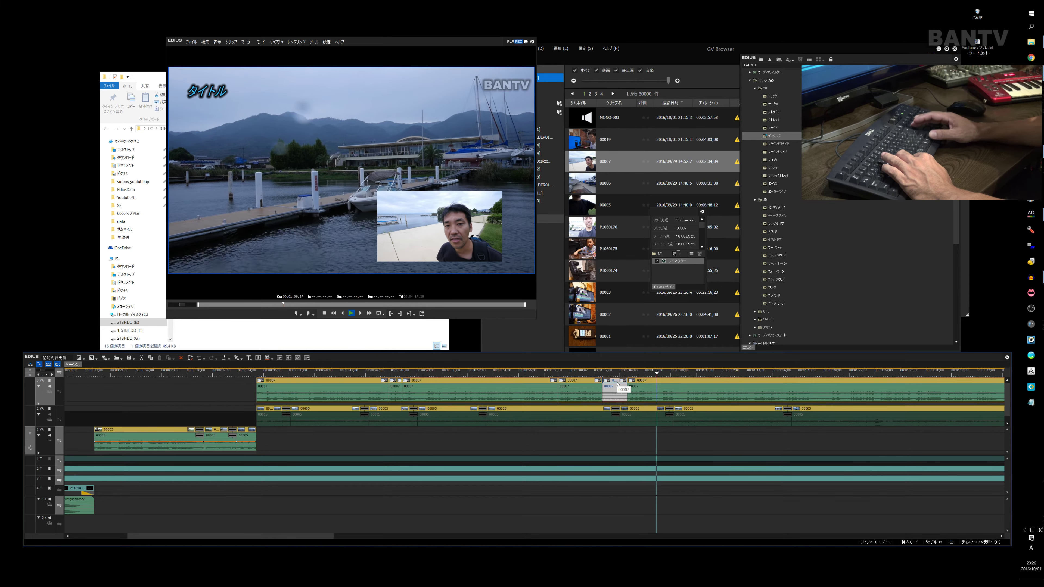
key(Delete)
Step: Replay the newest join and split the speaker clip at both ends of the pause just after it
key(a)
key(space)
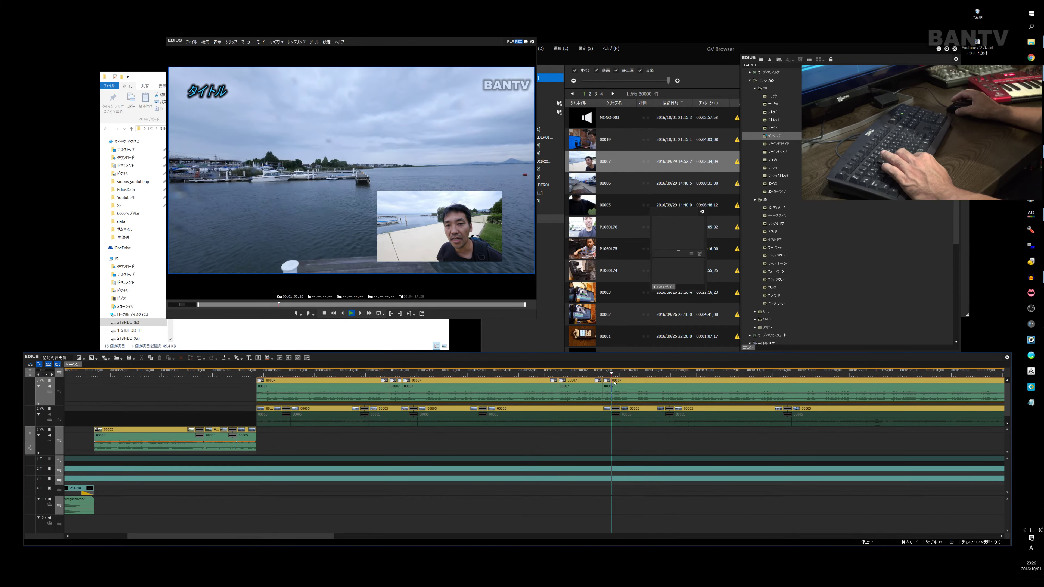
key(space)
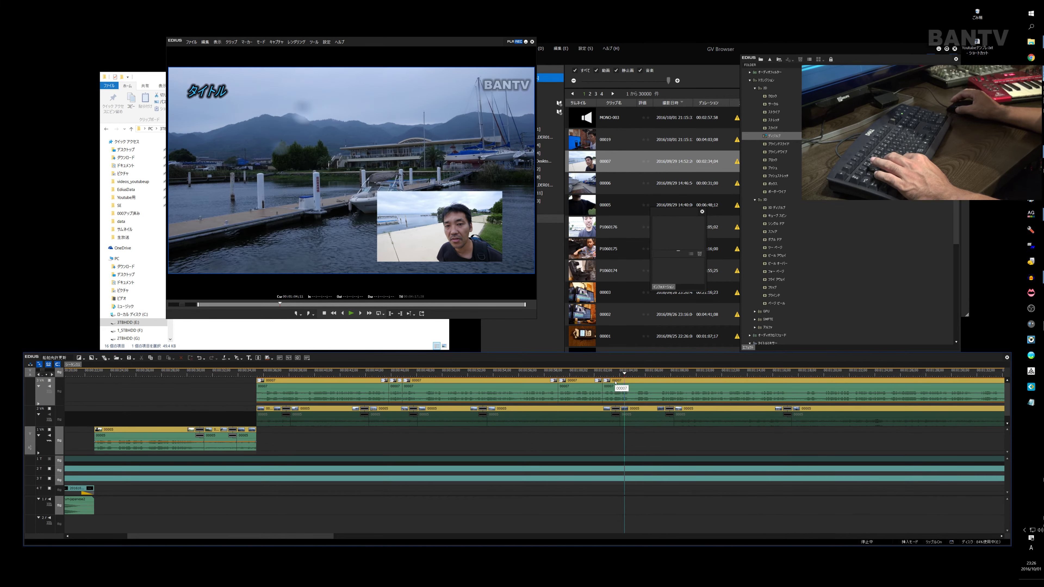
key(c)
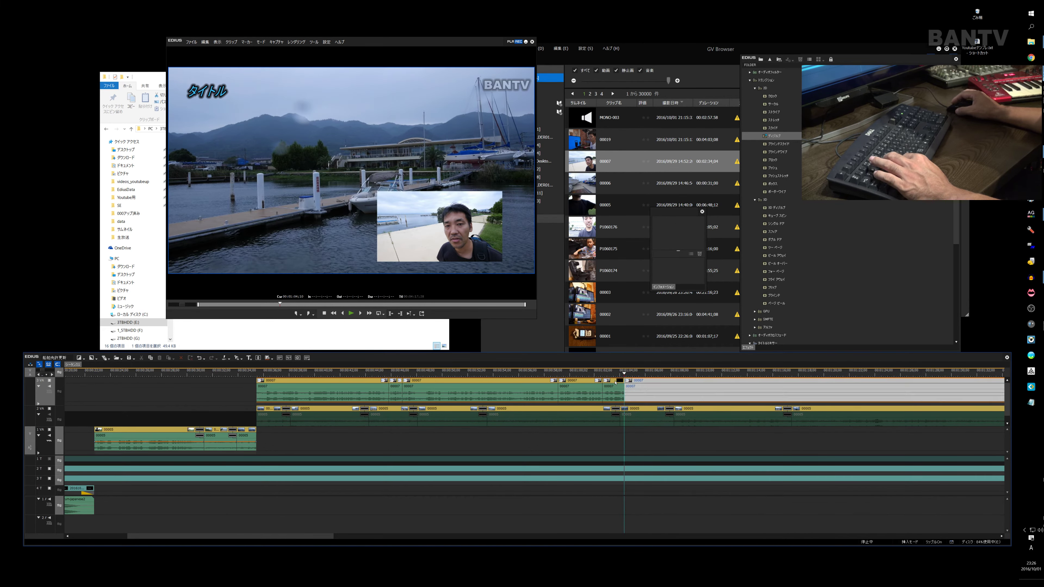
key(space)
key(space)
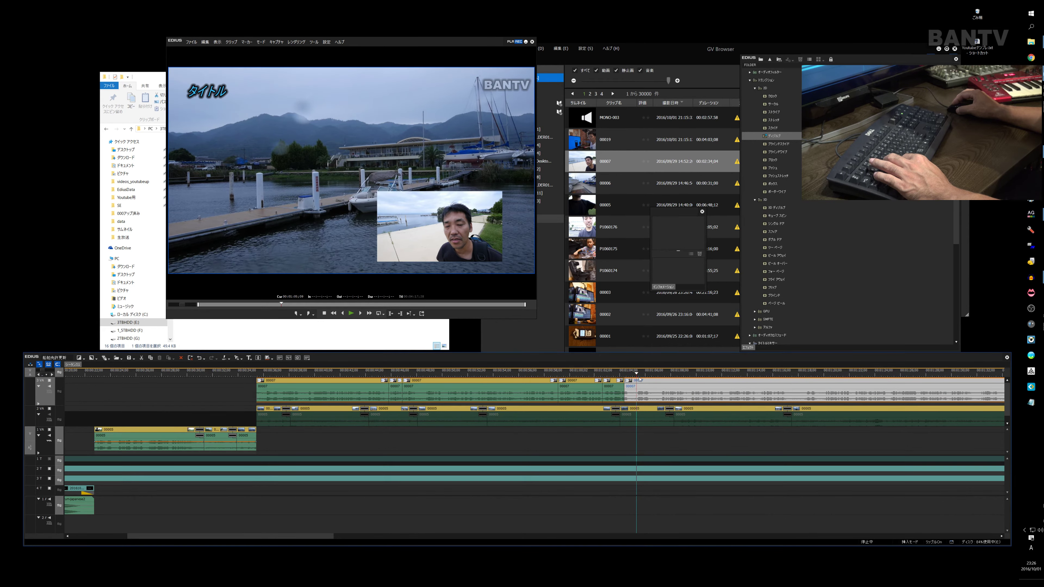
key(c)
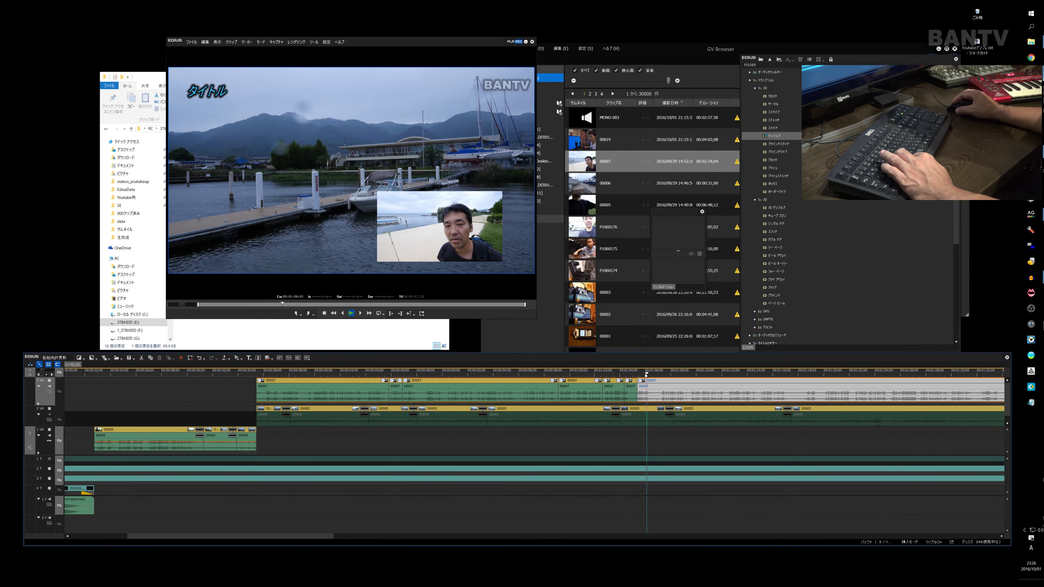
Step: Replay that passage, split the speaker clip after the remaining hesitation and ripple-delete the unwanted short pieces
click(652, 375)
drag(651, 375, 615, 376)
key(space)
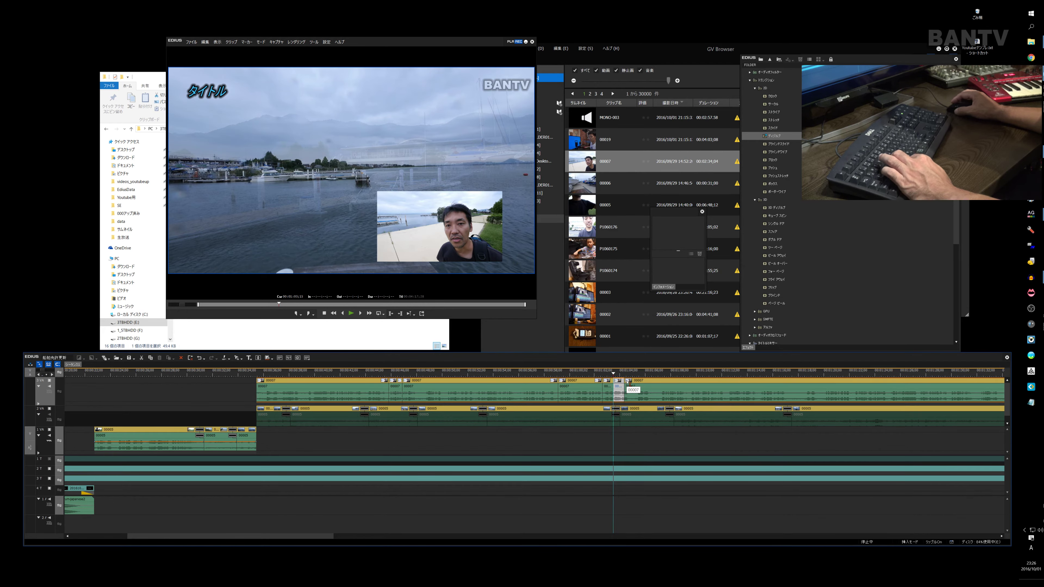
key(space)
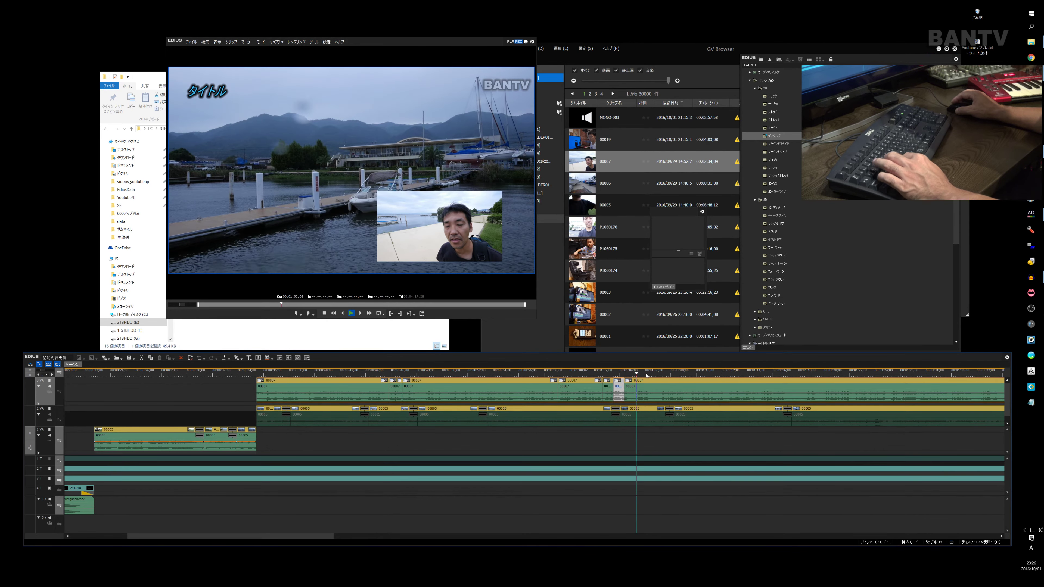
key(c)
click(630, 383)
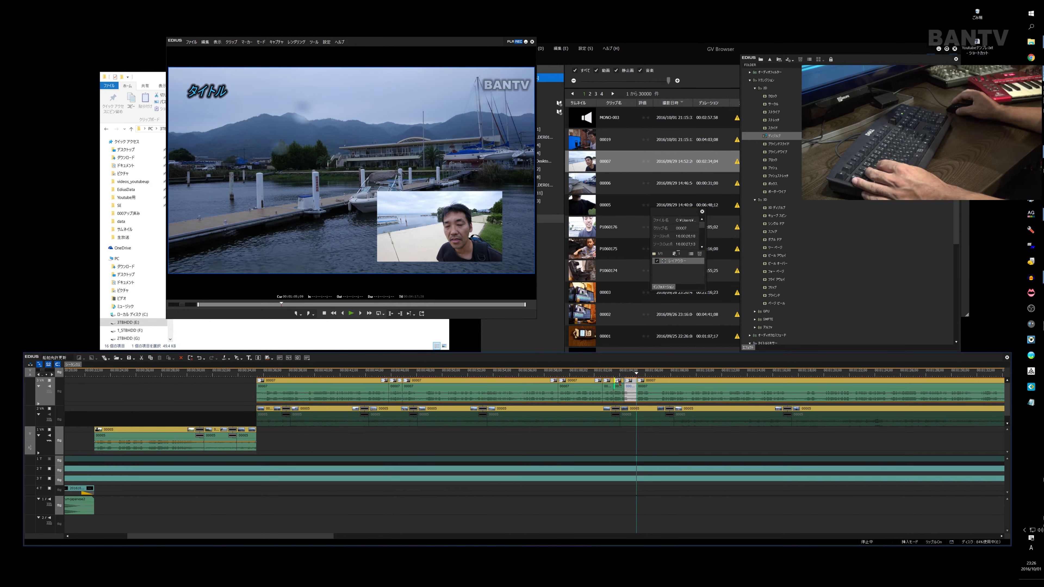
key(Delete)
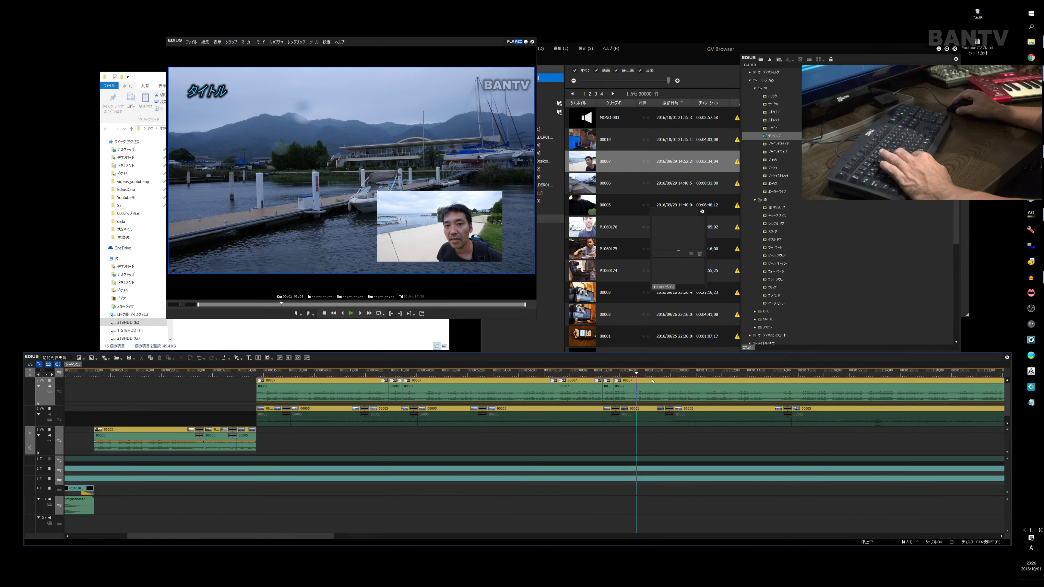
Step: Replay the tightened passage and split the speaker clip around the next pause, undoing and remaking the closing split
drag(635, 377, 611, 378)
key(space)
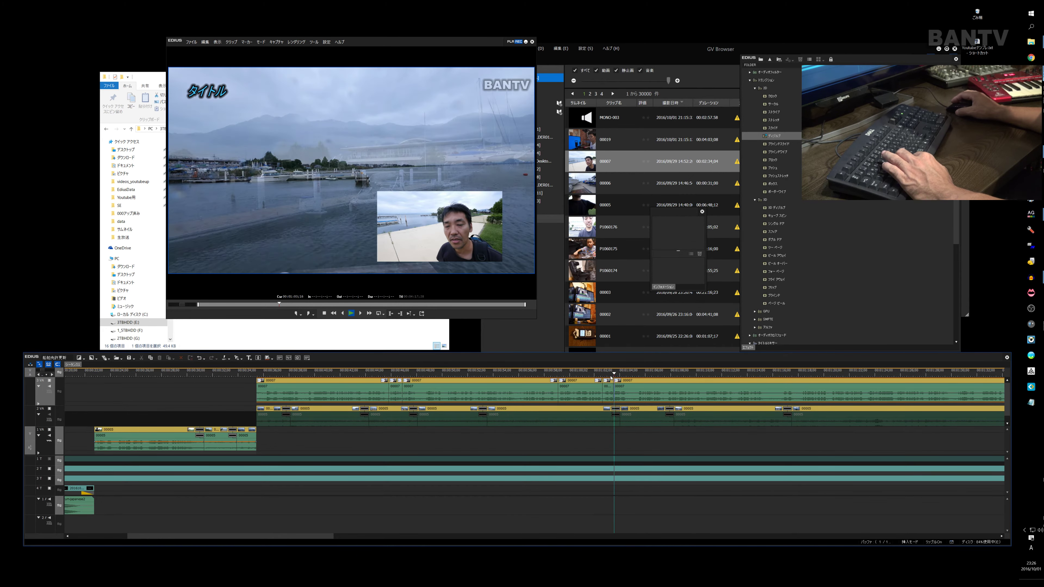
key(space)
key(c)
click(632, 383)
drag(636, 377, 637, 377)
key(c)
key(ctrl+z)
key(c)
Step: Ripple-delete the short piece between the two newest splits in the speaker clip and play on
key(space)
key(space)
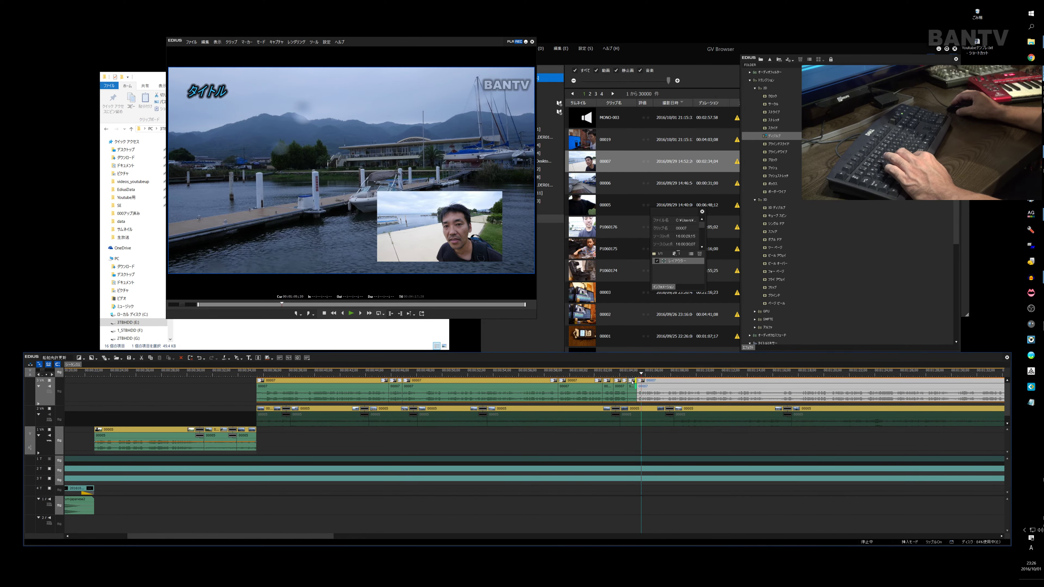
click(632, 382)
key(Delete)
key(space)
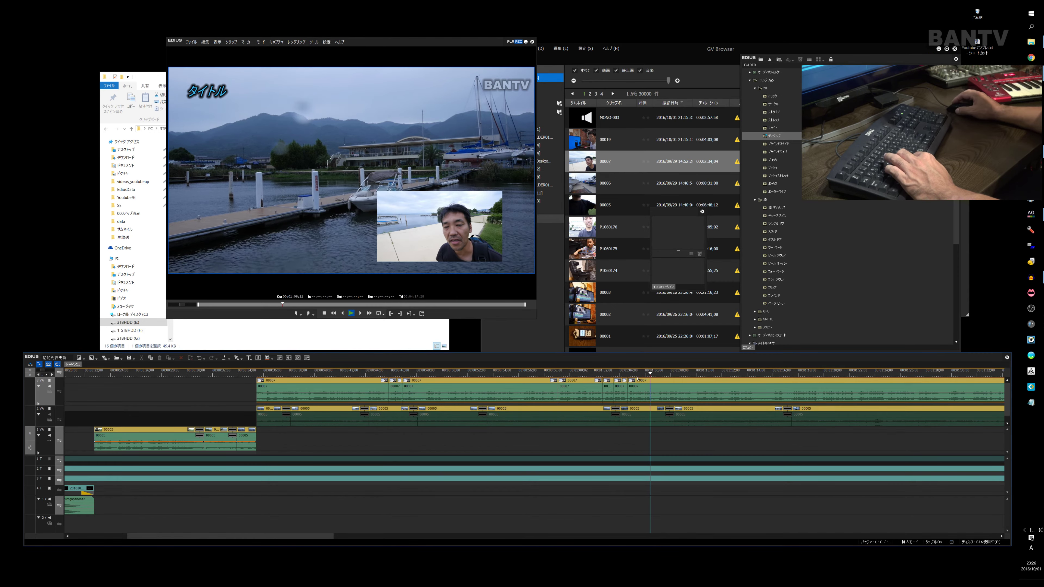
Step: Play the tightened passage, split the speaker clip around the pause just before the last landscape dissolve and ripple-delete that piece
click(619, 375)
key(space)
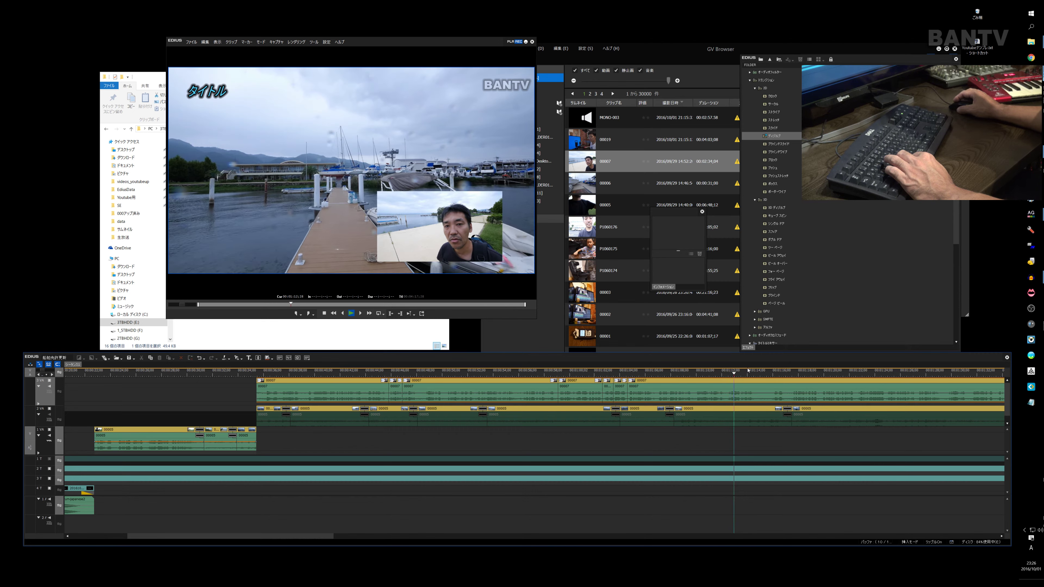
key(c)
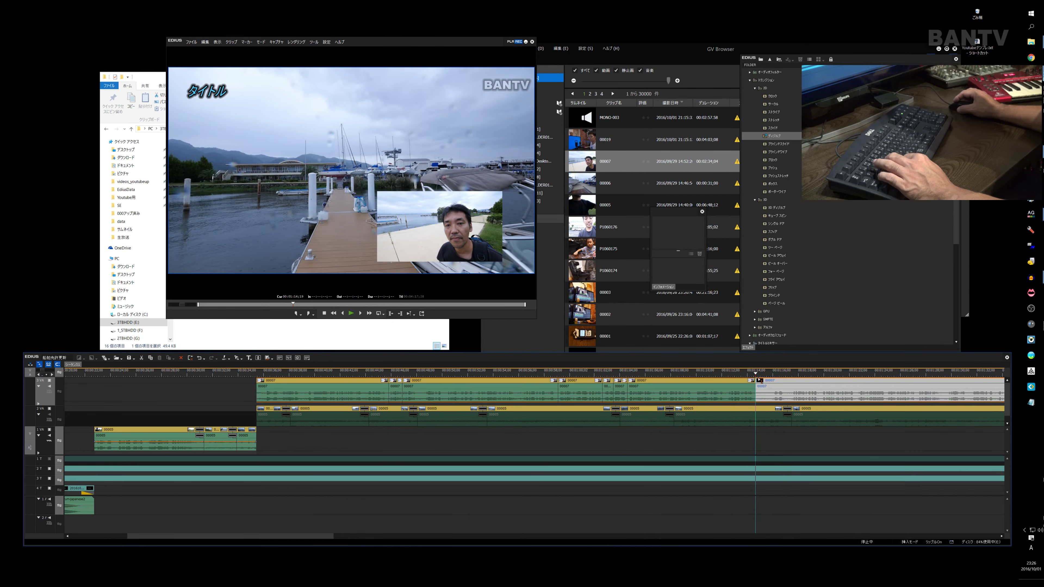
key(c)
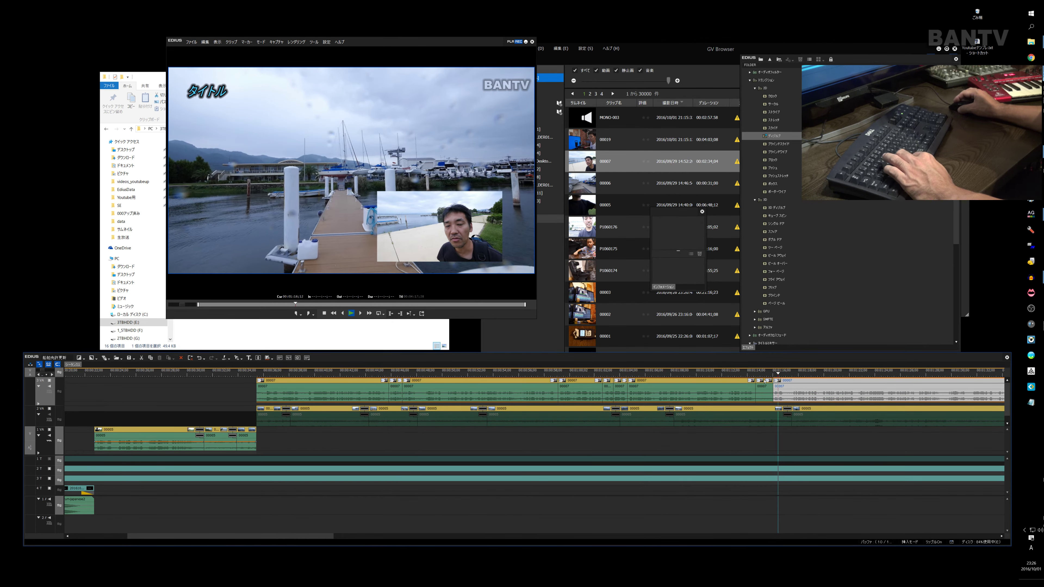
click(765, 381)
key(Delete)
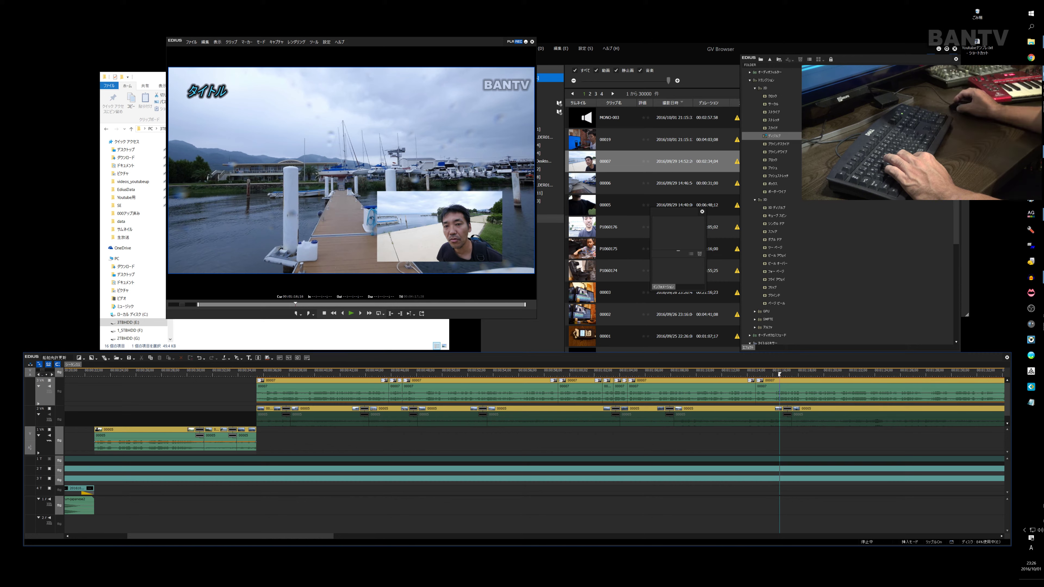
Step: Replay the latest join, split the speaker clip around the pause just after it and ripple-delete the short piece
key(space)
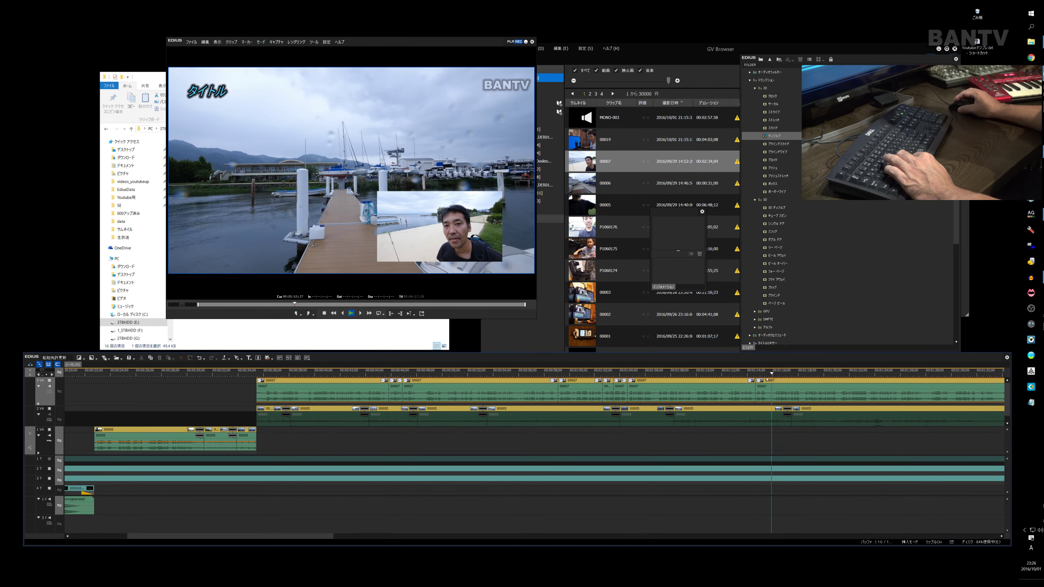
key(space)
key(c)
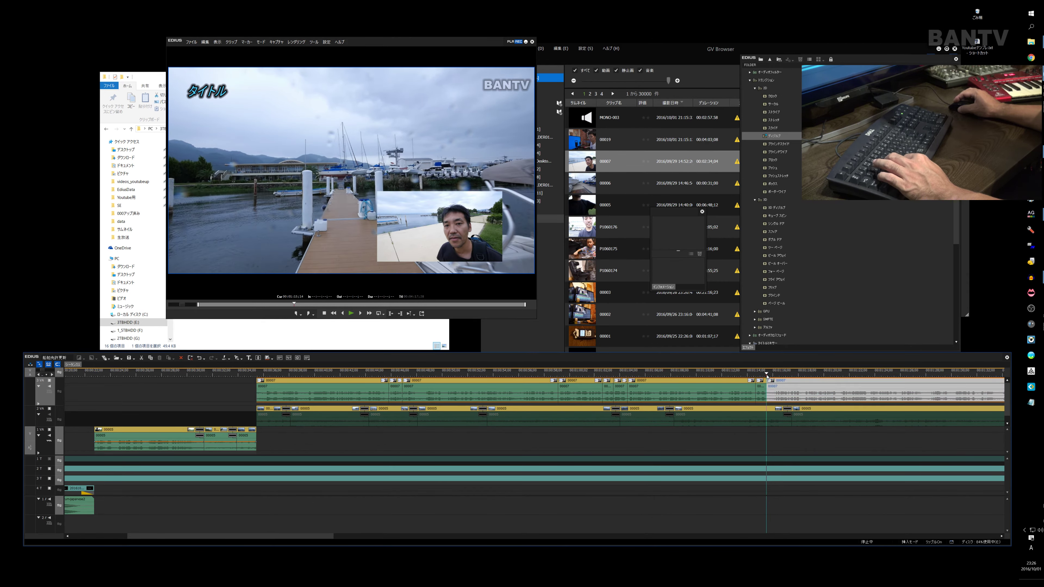
key(space)
key(c)
key(space)
click(771, 383)
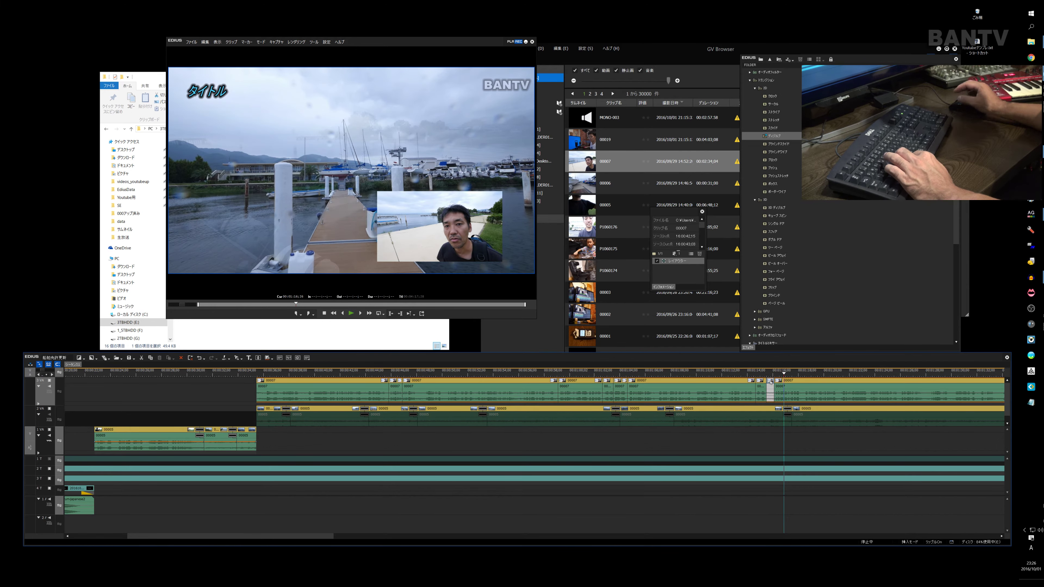
key(Delete)
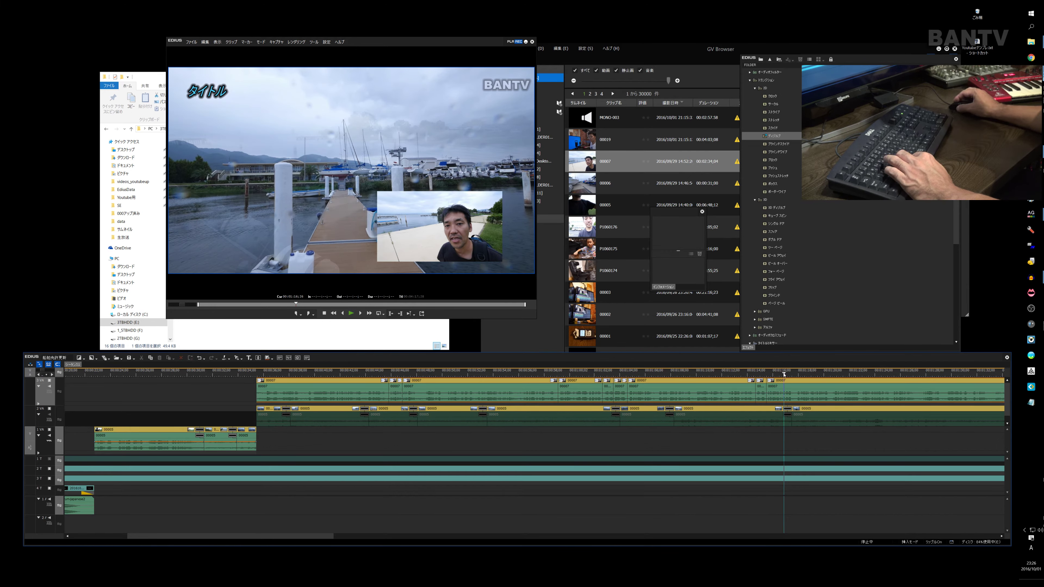
Step: Replay from the new join, split the speaker clip around the pause right after the last landscape dissolve and ripple-delete that piece
drag(784, 374, 767, 375)
key(space)
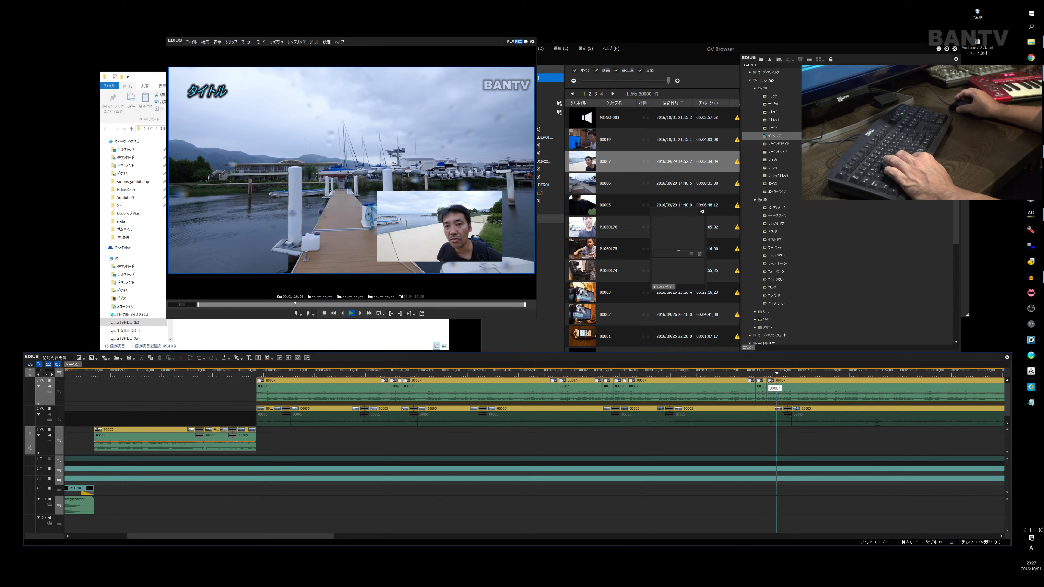
key(space)
key(c)
click(793, 382)
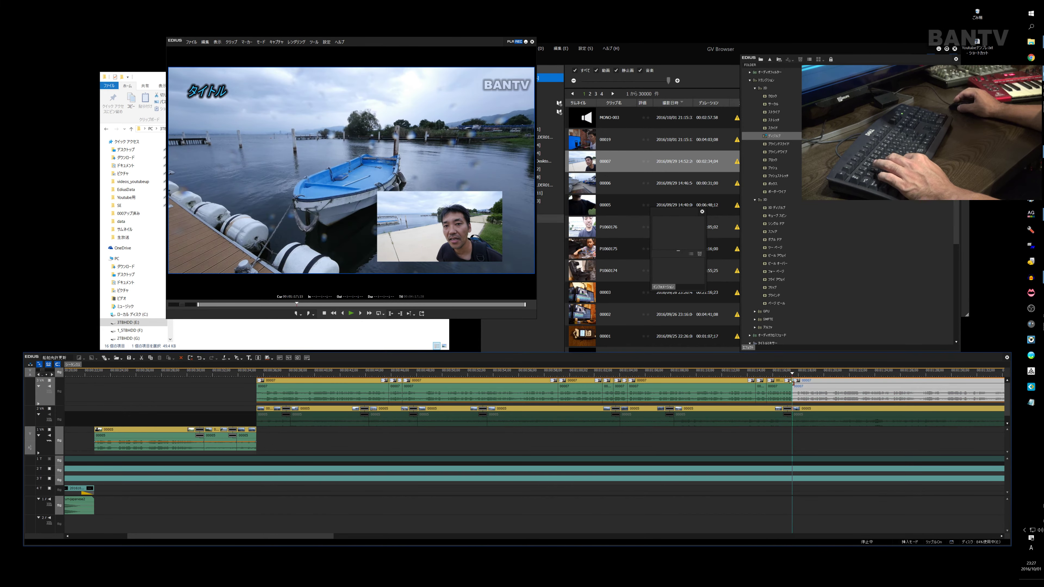
click(797, 377)
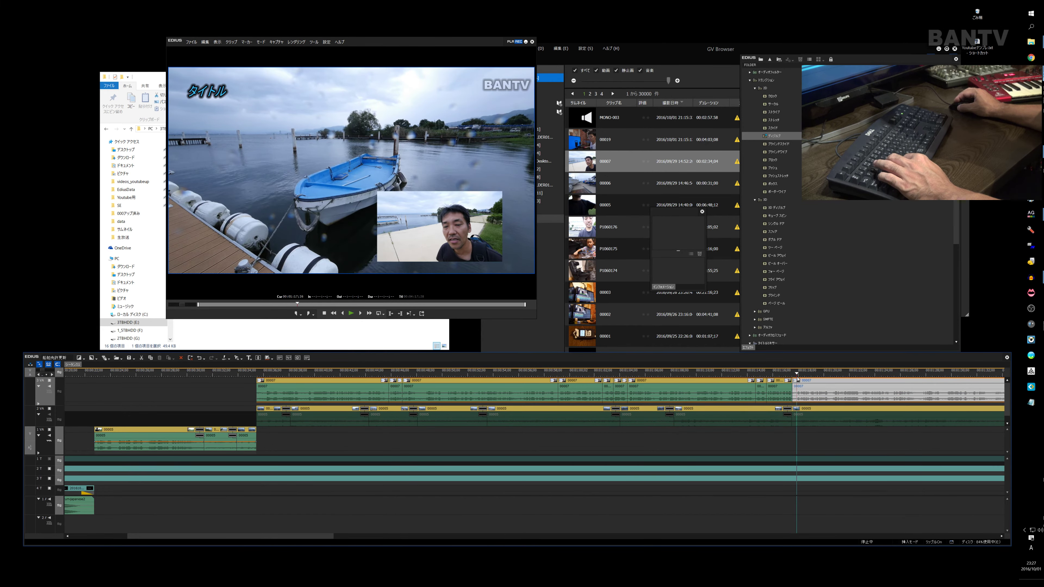
key(space)
click(796, 382)
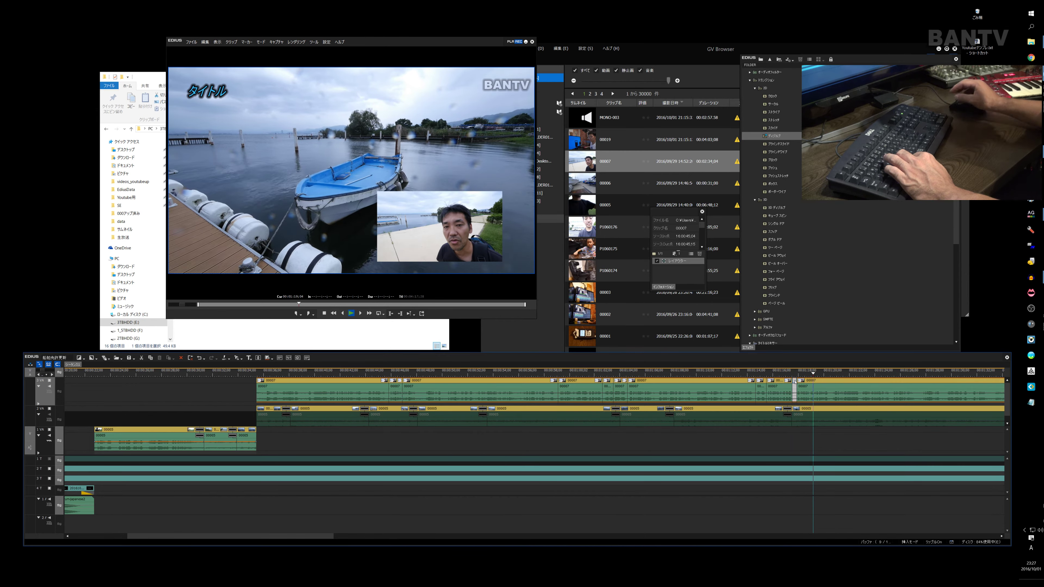
key(space)
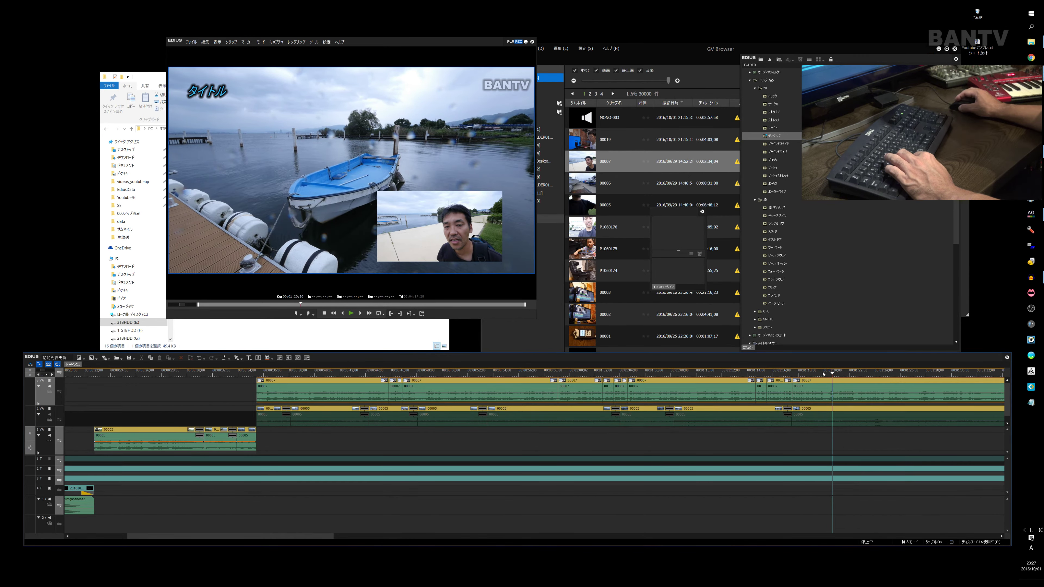
Step: Replay the passage over the blue boat shot, cut the brief pause out of the speaker clip with two splits and play on
key(space)
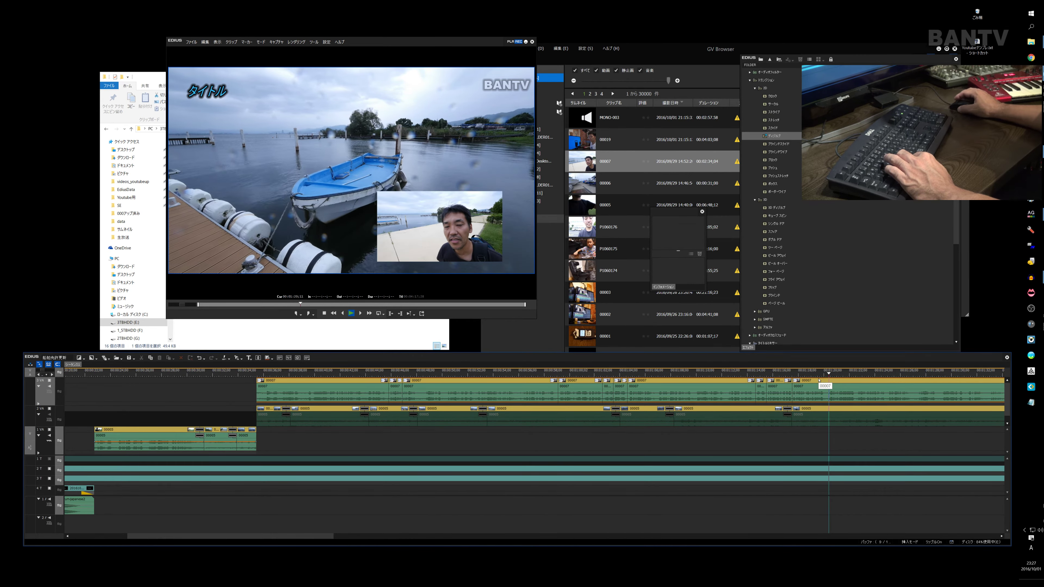
key(space)
drag(835, 375, 824, 379)
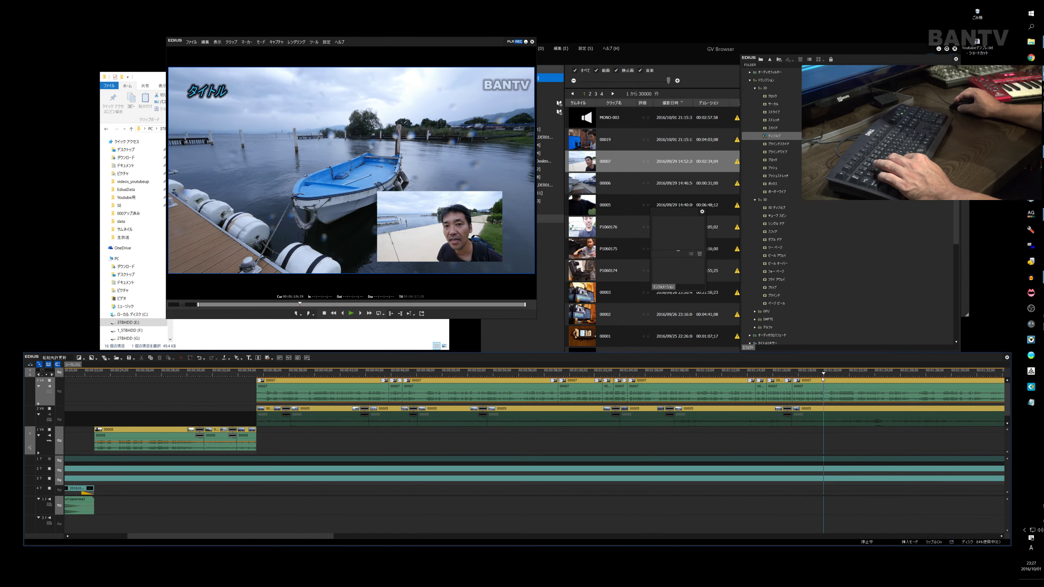
key(c)
key(c)
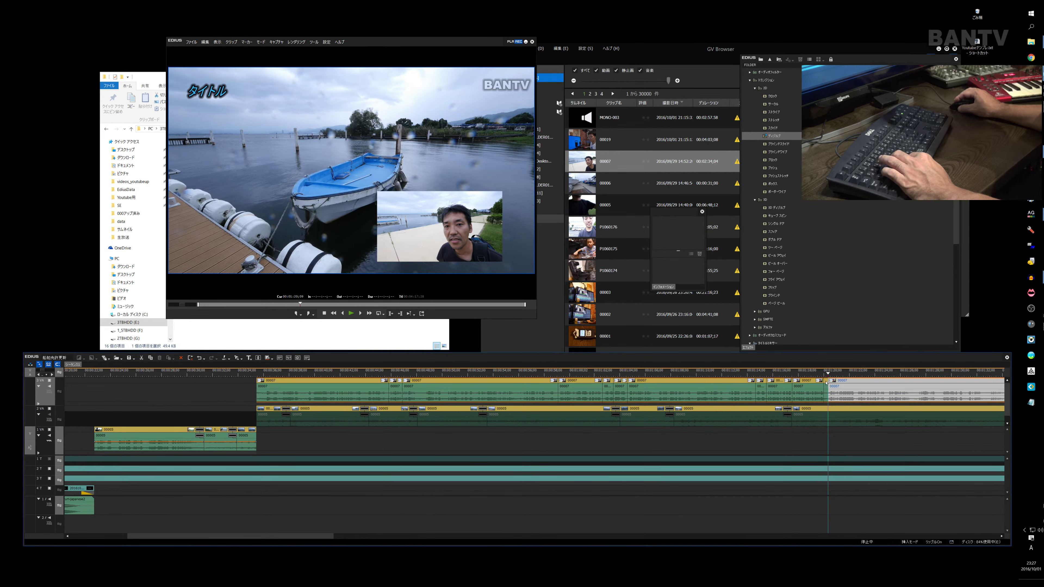
click(826, 383)
key(Delete)
key(space)
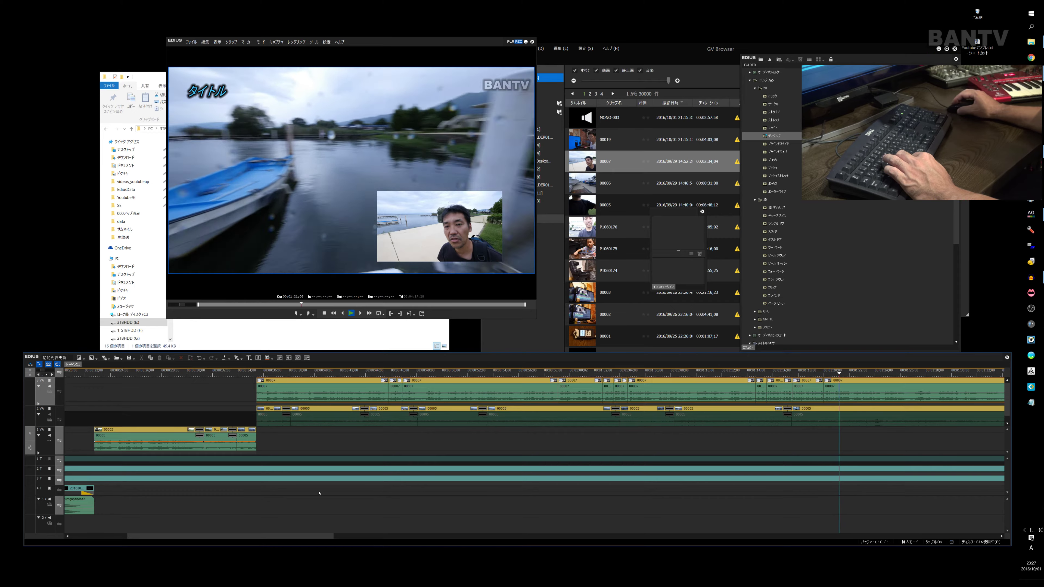
Step: Play on to the boatyard shot and split the speaker clip before and after the next hesitation
drag(302, 538, 359, 538)
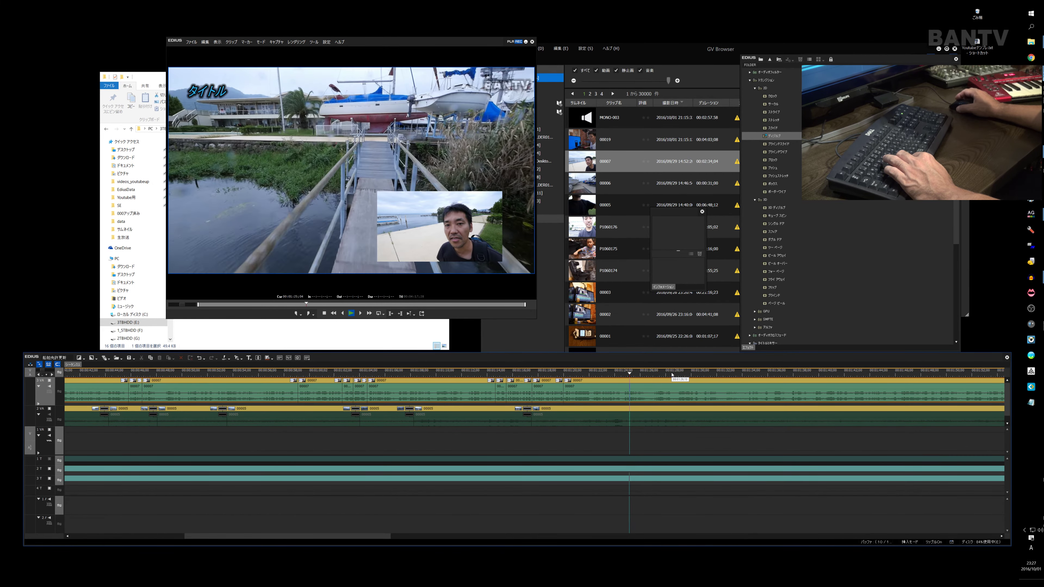
key(space)
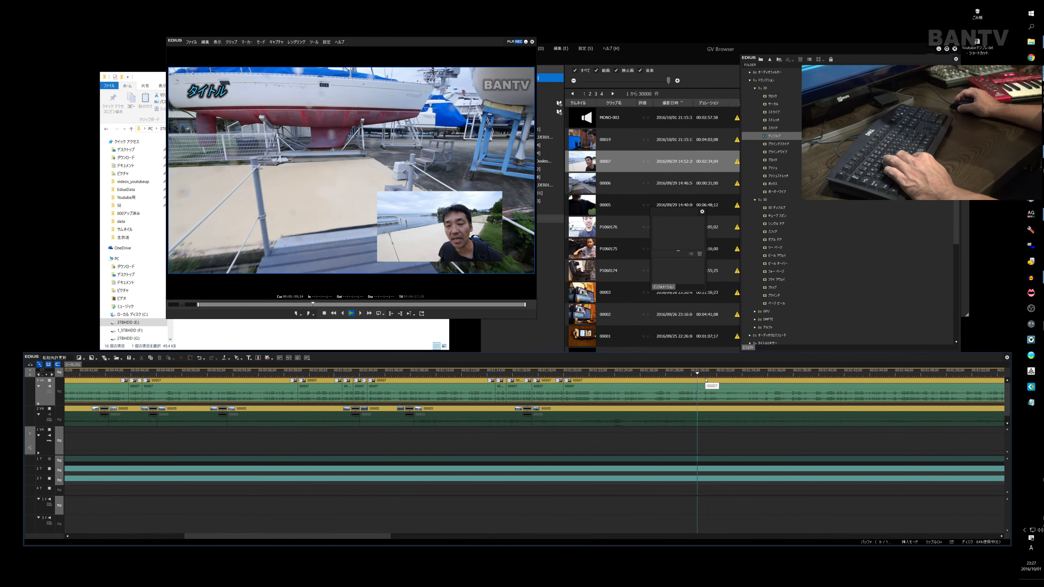
key(j)
key(k)
key(c)
key(space)
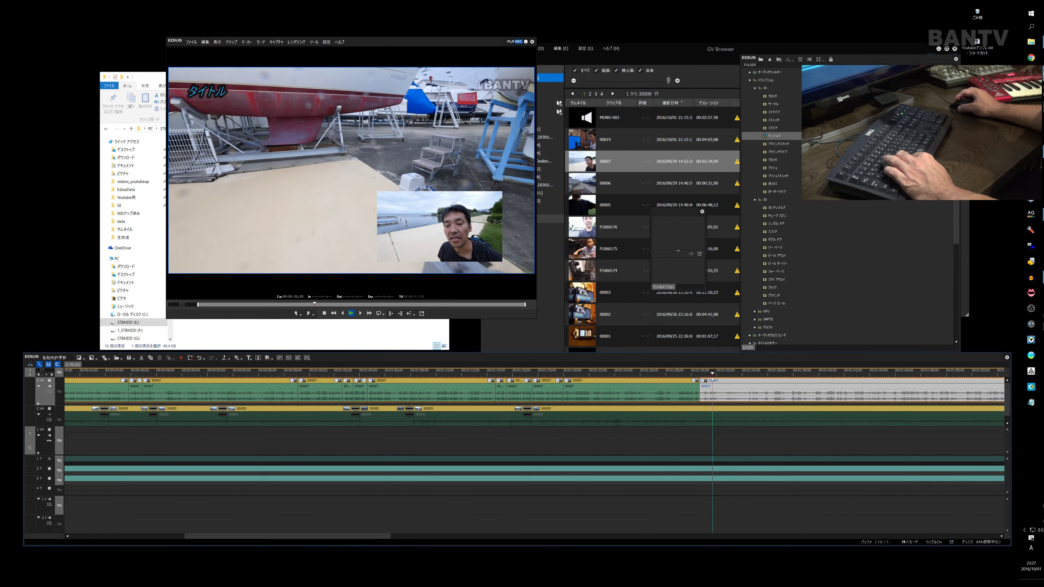
key(space)
key(c)
key(space)
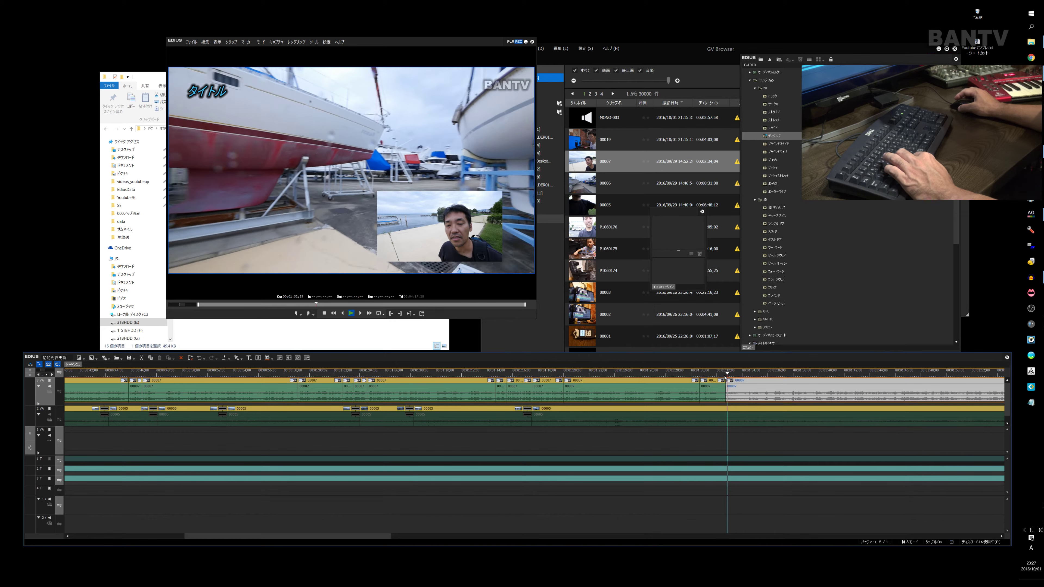
Step: Split the speaker clip once more further on and ripple-delete both pieces between the first and last of these splits
click(716, 381)
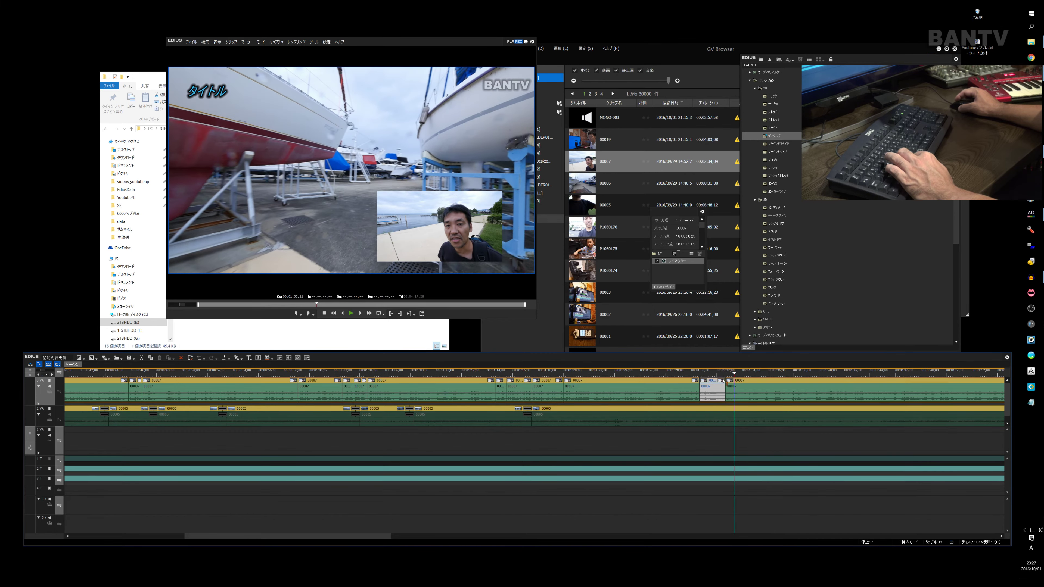
key(space)
key(space)
click(747, 375)
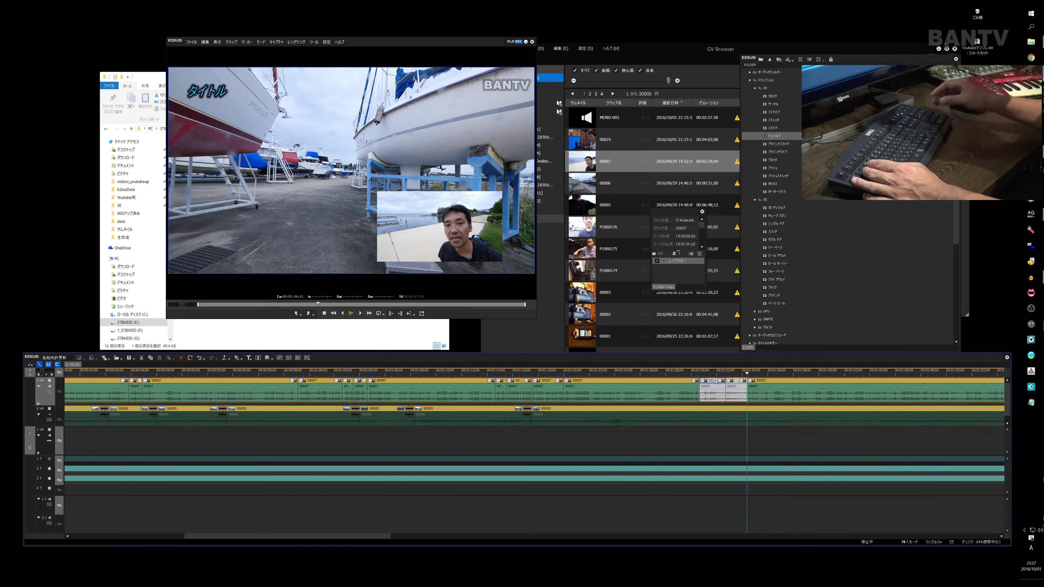
key(Delete)
Step: Replay the boatyard join, split the speaker clip around the next short stretch, ripple-delete that piece and undo the deletion
drag(747, 374, 700, 378)
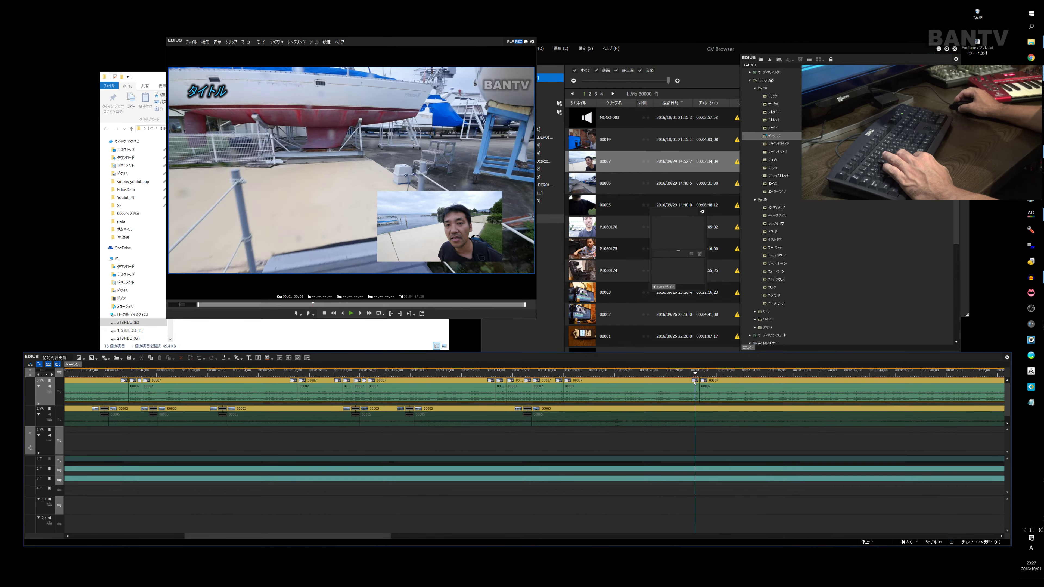
key(space)
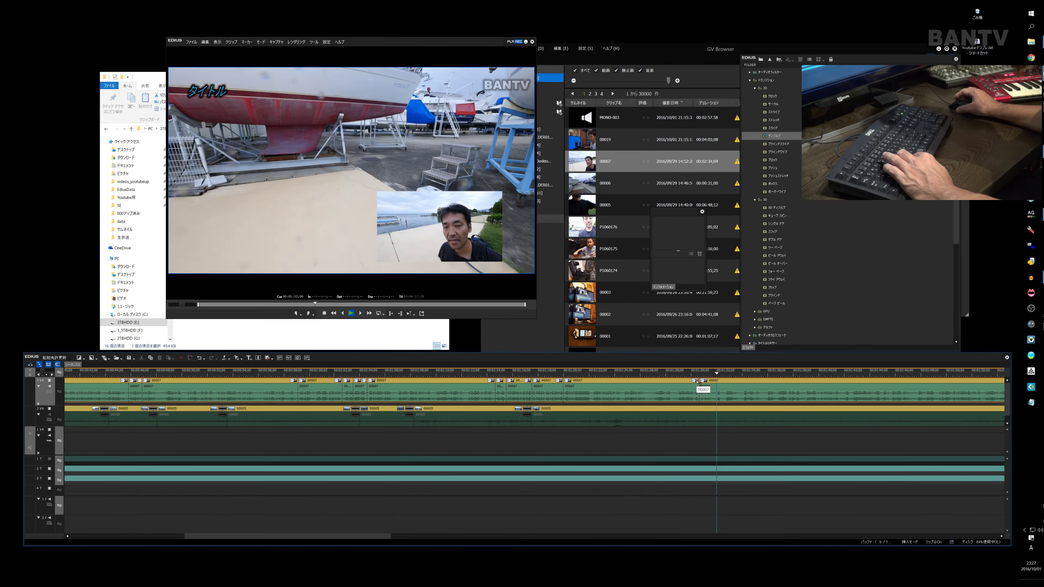
drag(744, 373, 713, 385)
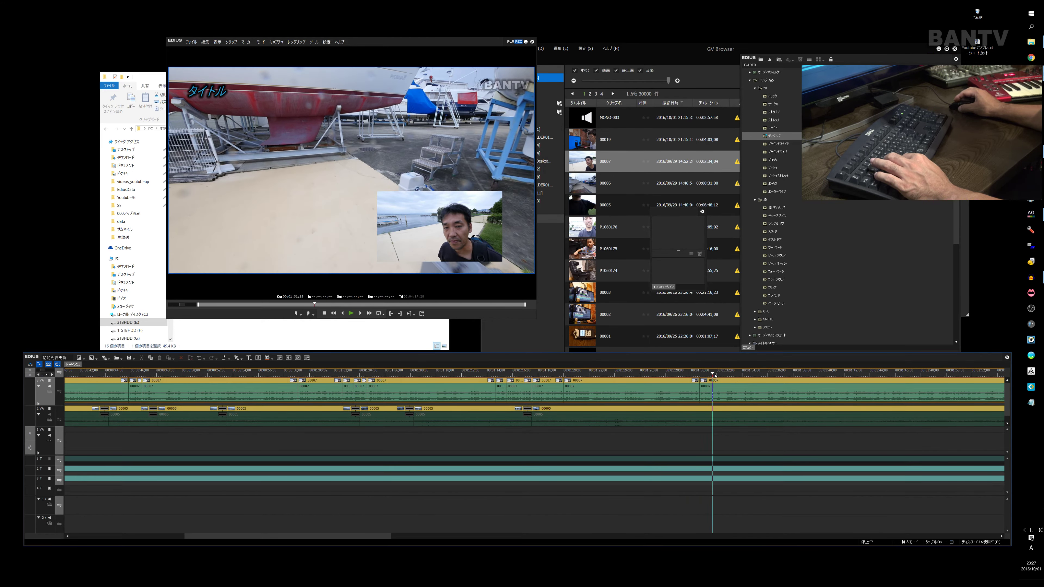
click(716, 375)
key(c)
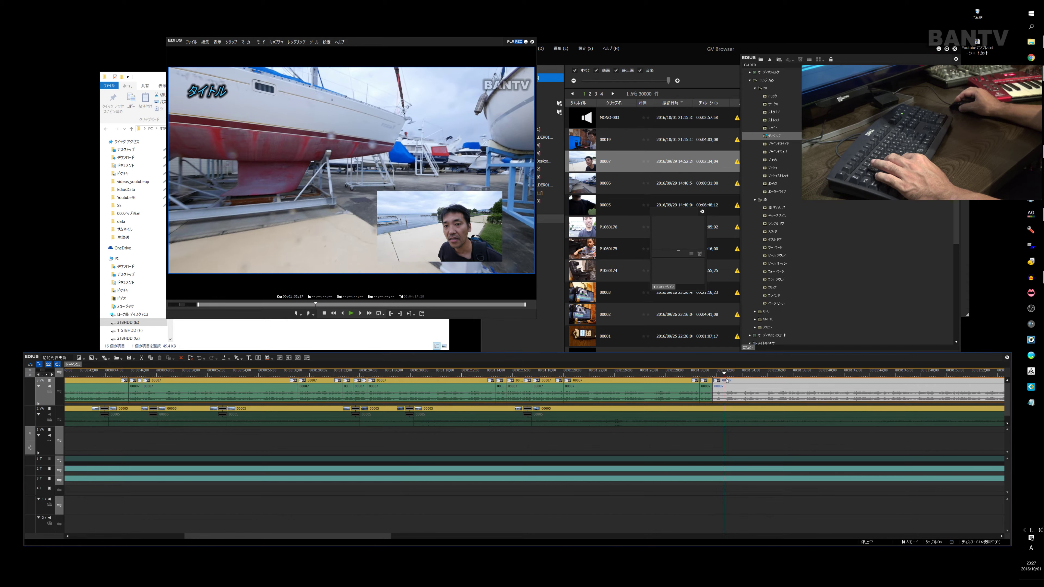
key(c)
click(719, 381)
key(Delete)
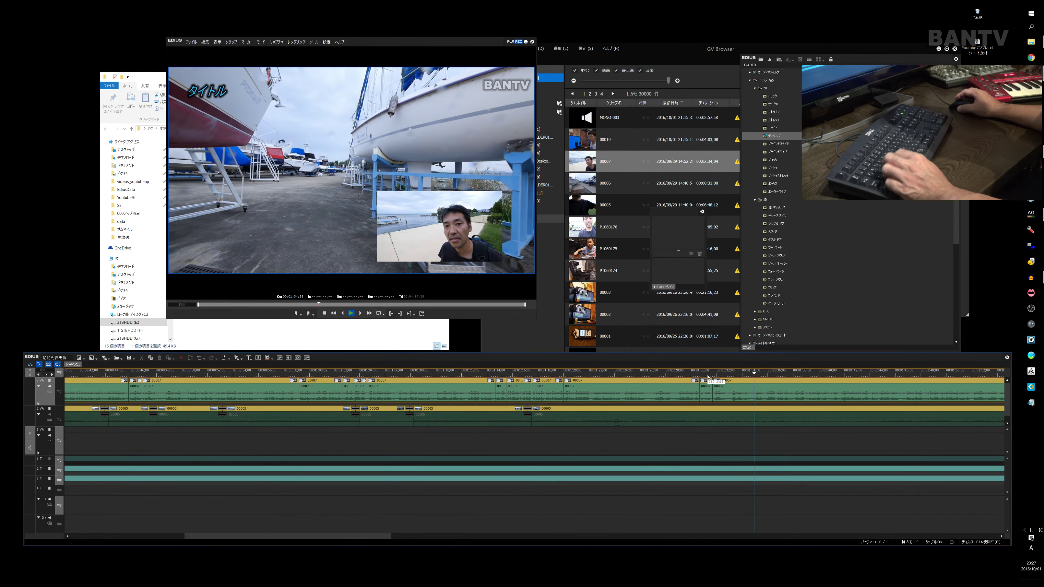
key(ctrl+z)
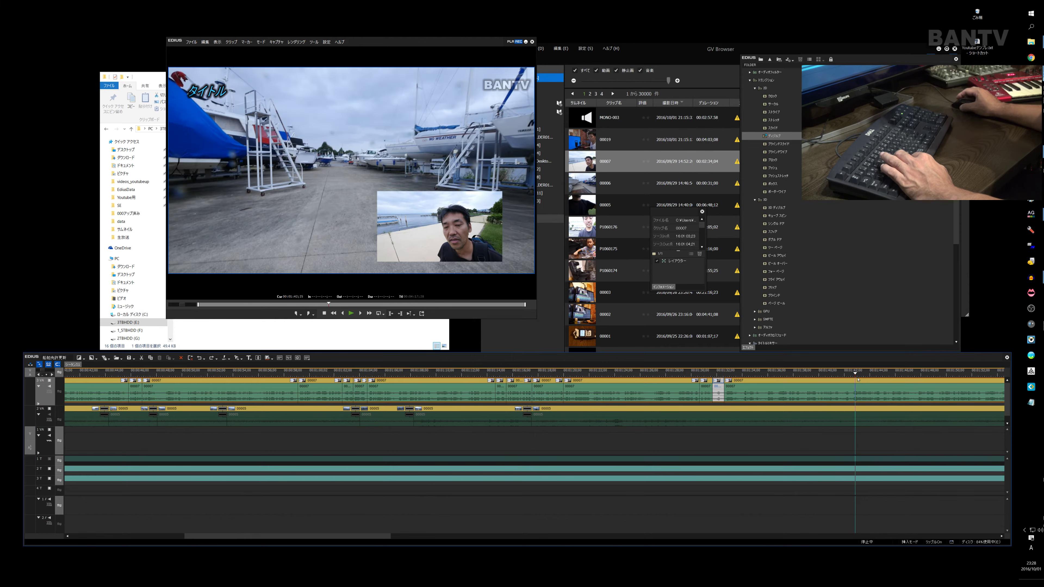
Step: Split the speaker clip around the pause near the white boarding stairs, remaking the closing split slightly earlier, and ripple-delete the piece
key(space)
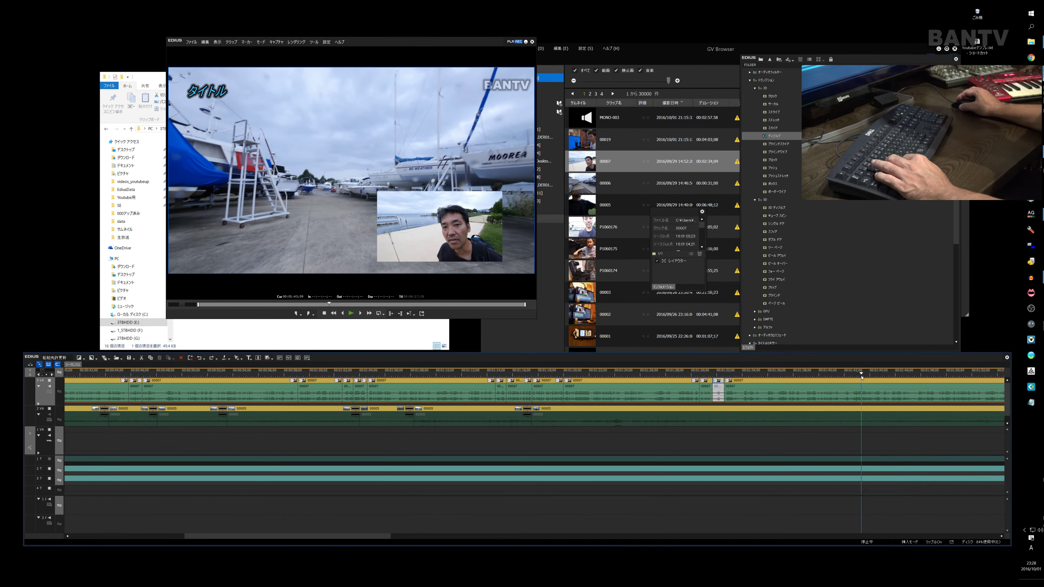
click(862, 378)
key(space)
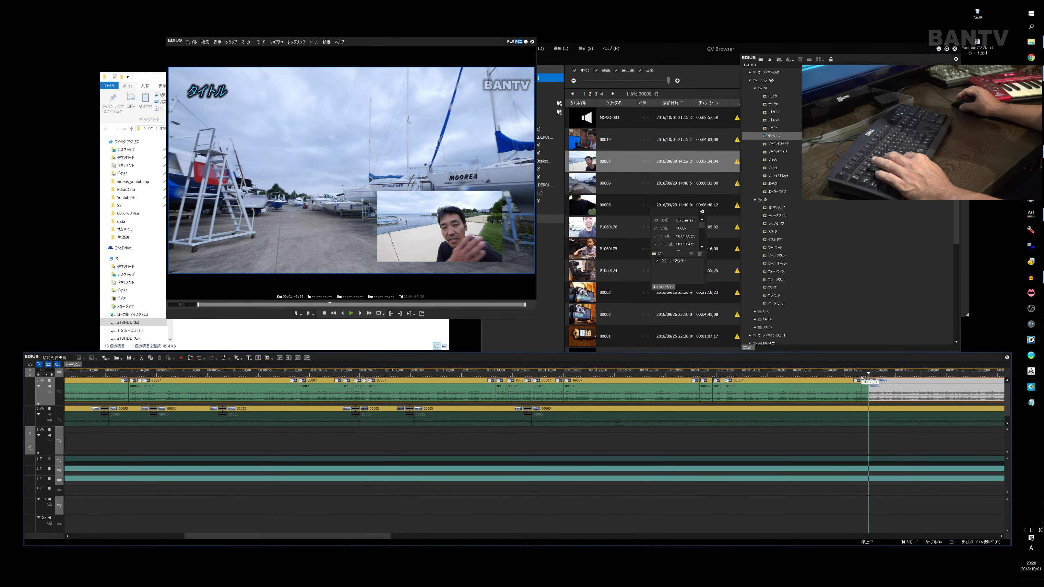
key(ctrl+z)
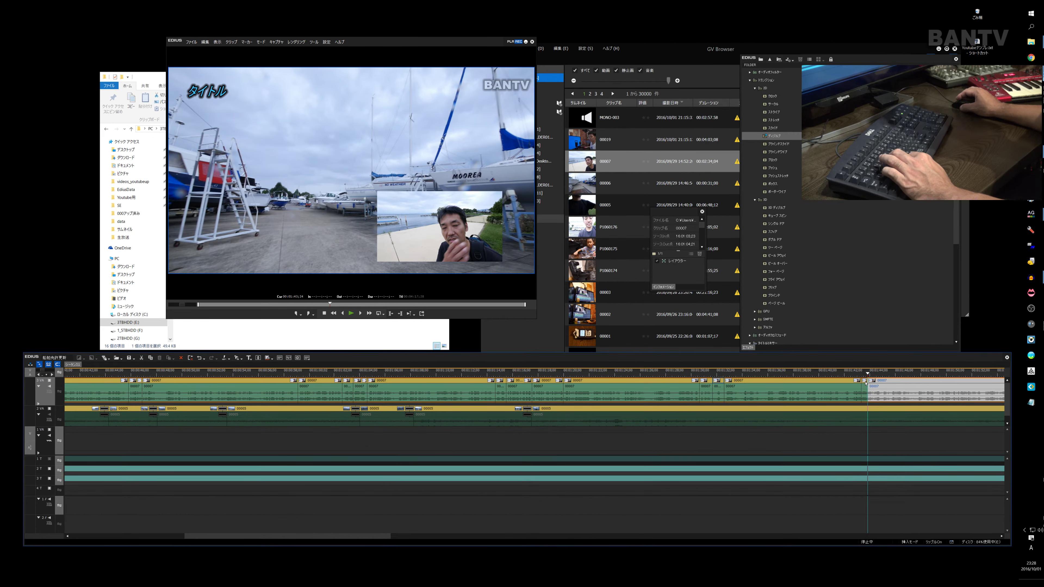
key(space)
key(space)
Step: Replay that cut, restore the removed piece, remake its closing split slightly earlier and ripple-delete the shorter piece
key(space)
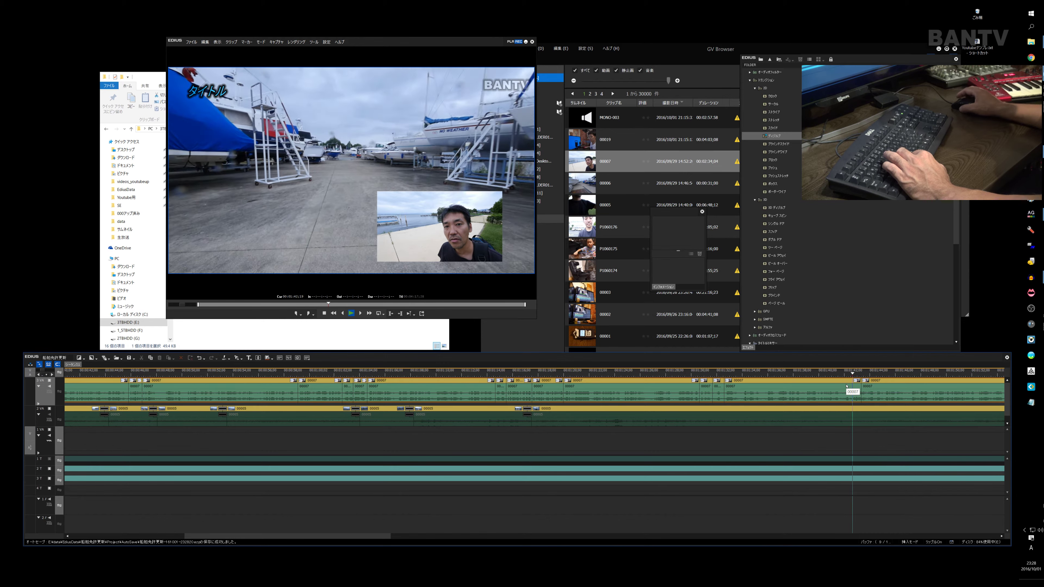
key(space)
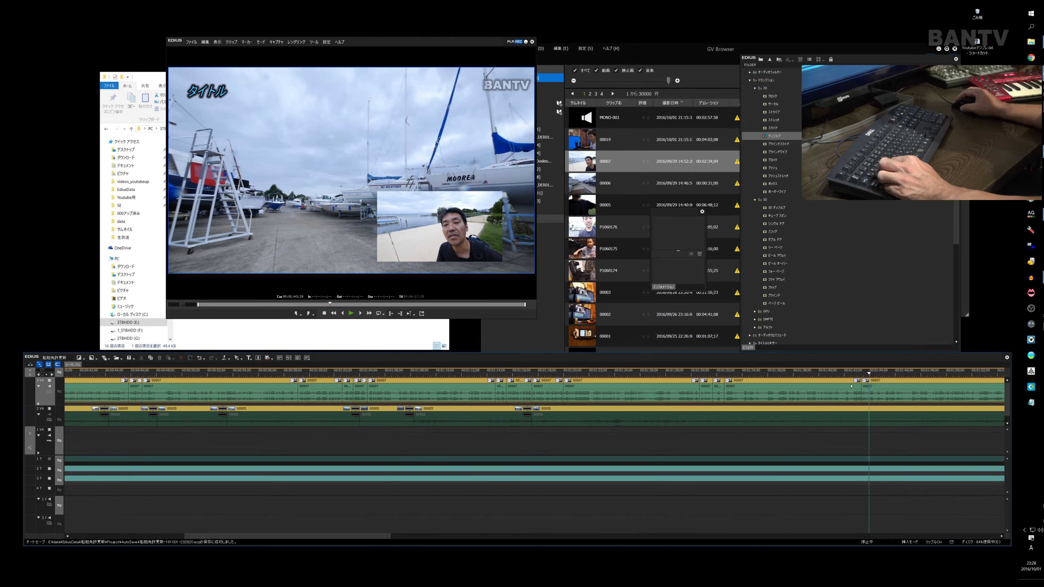
click(851, 386)
key(Delete)
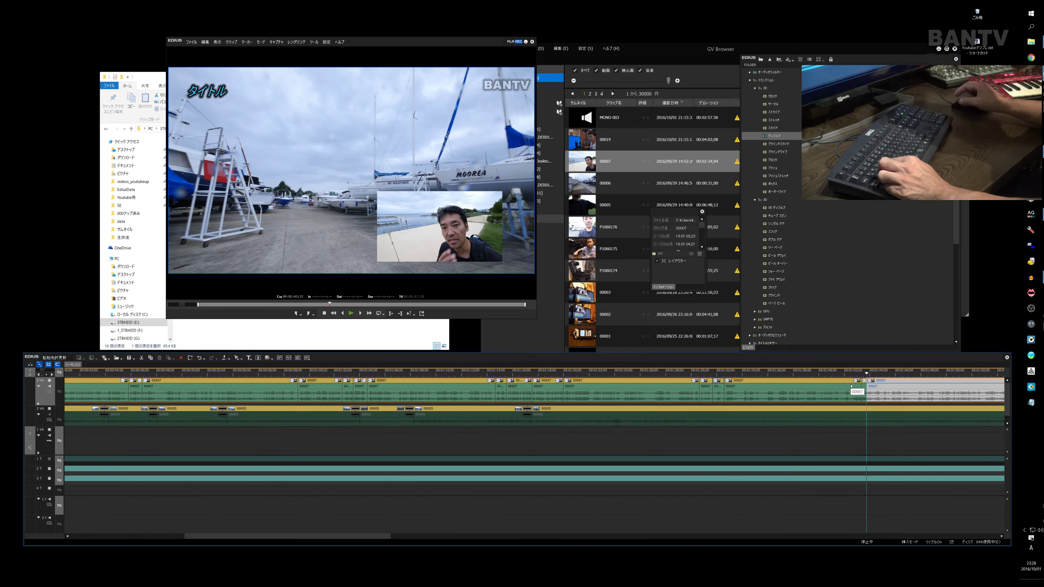
key(Left)
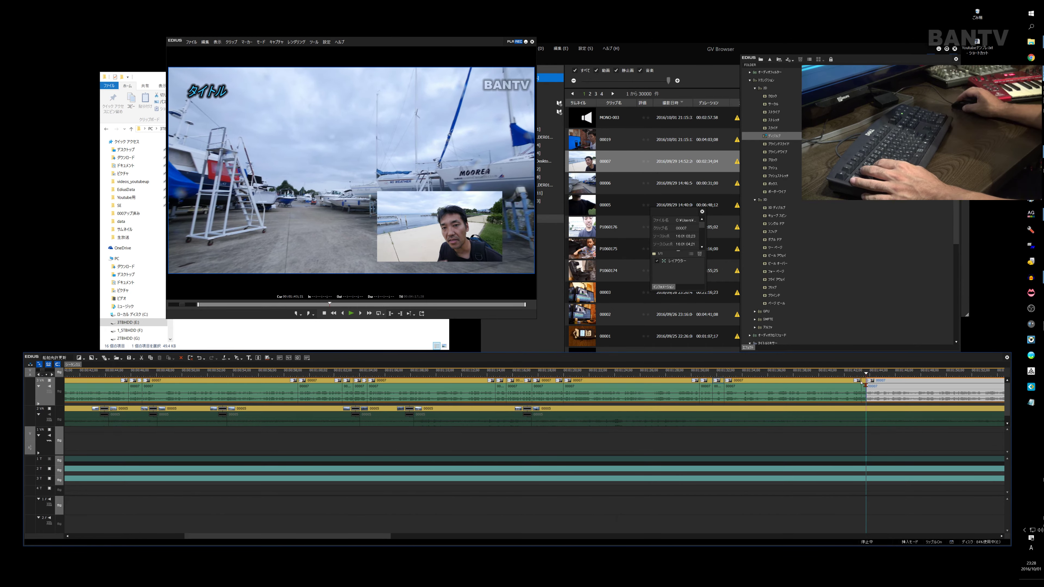
click(864, 383)
key(Delete)
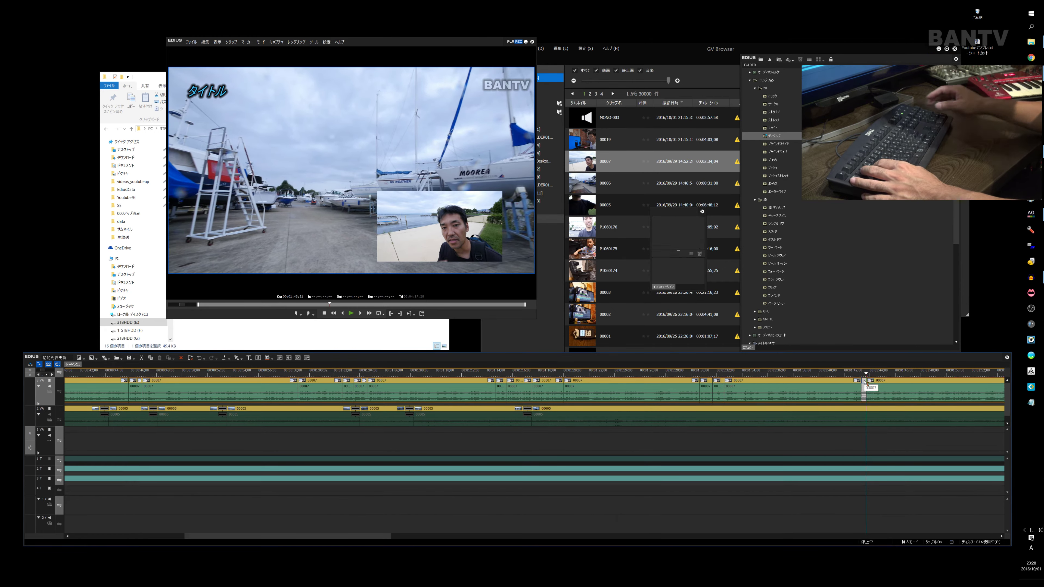
Step: Replay the cut near the white boarding stairs, split the speaker clip just after the join and ripple-delete the remaining sliver
click(849, 375)
key(space)
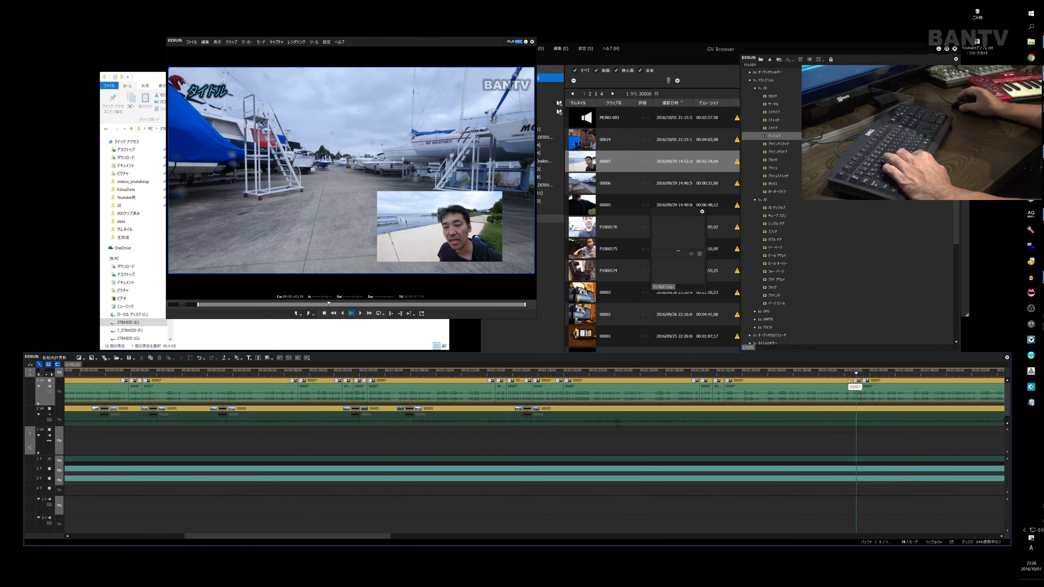
key(space)
click(862, 380)
scroll(866, 381, up, 5)
click(867, 383)
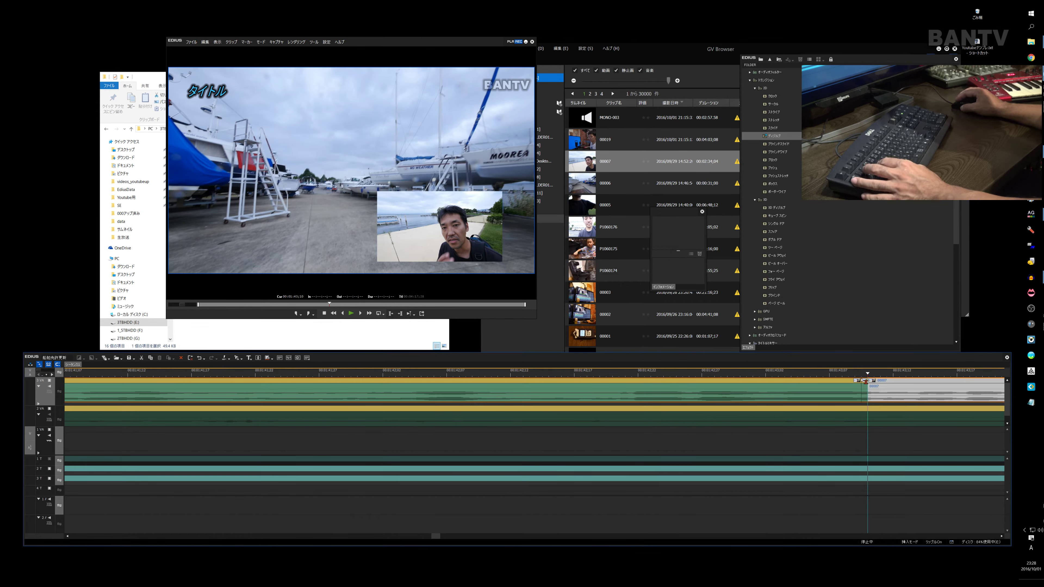
click(865, 383)
key(Delete)
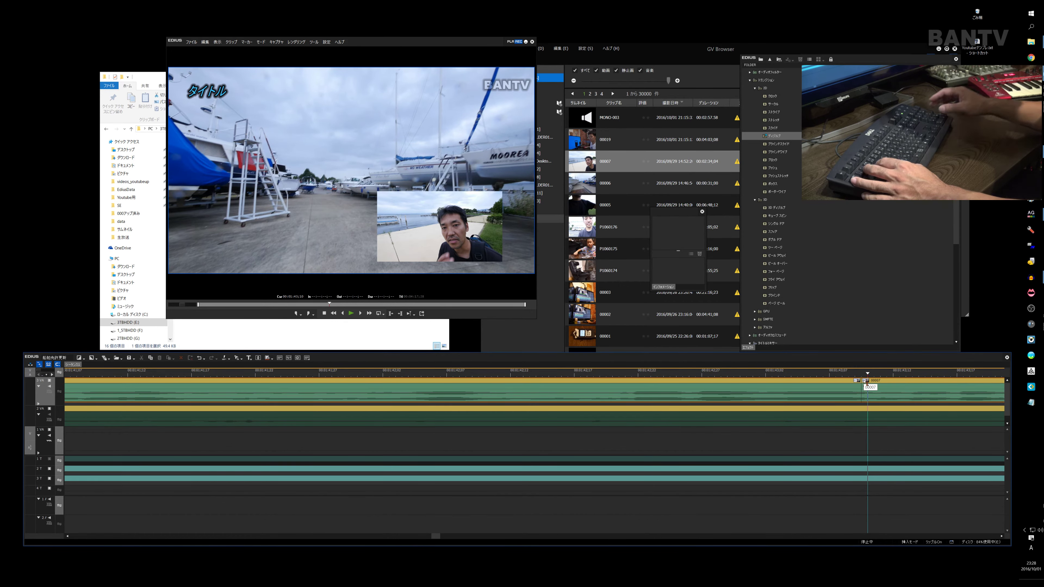
Step: Replay the tightened join, split the speaker clip around the next pause between the red and white boats, and ripple-delete that piece
scroll(862, 378, down, 8)
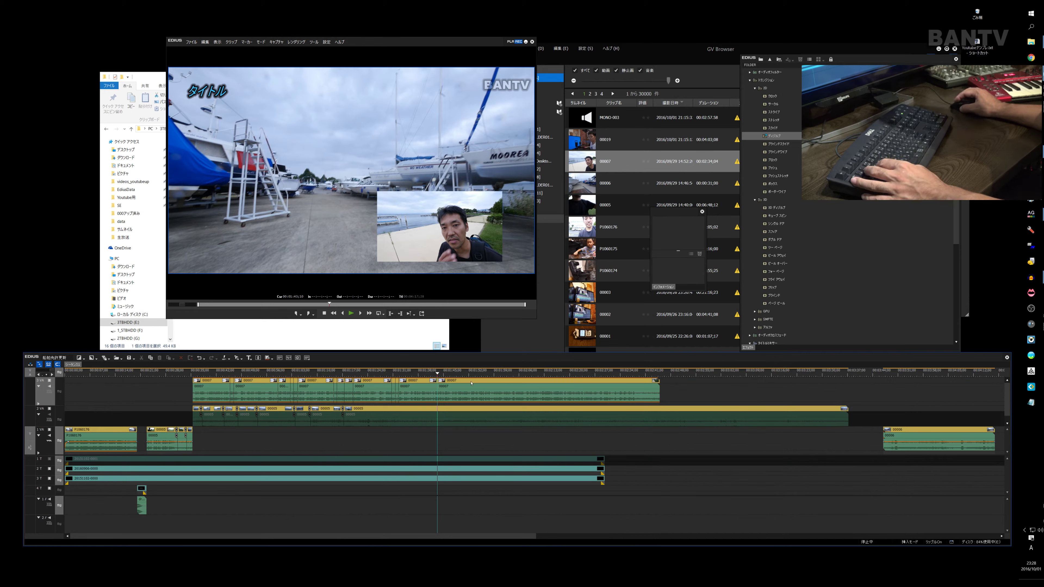
click(431, 375)
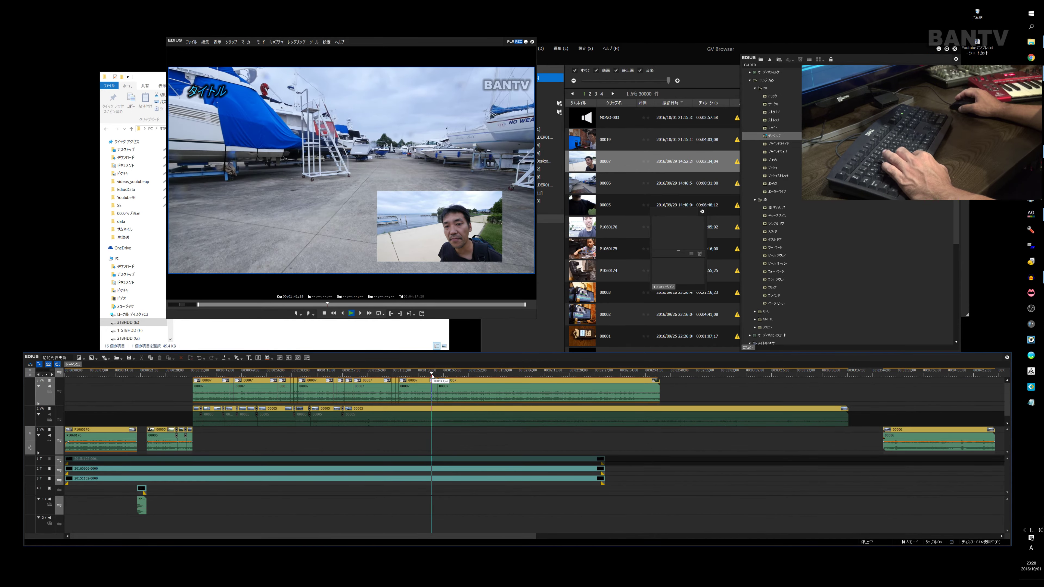
key(space)
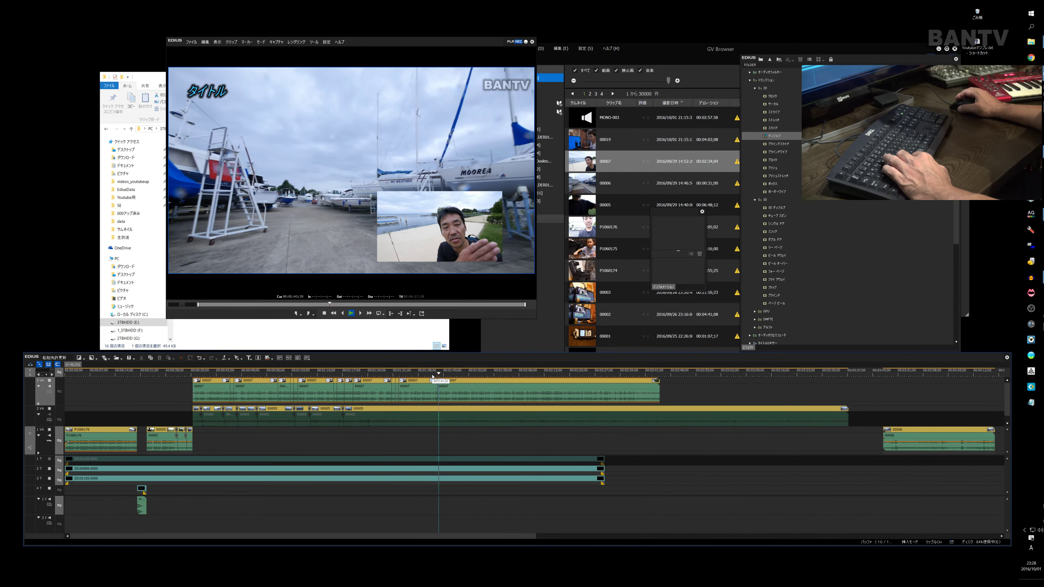
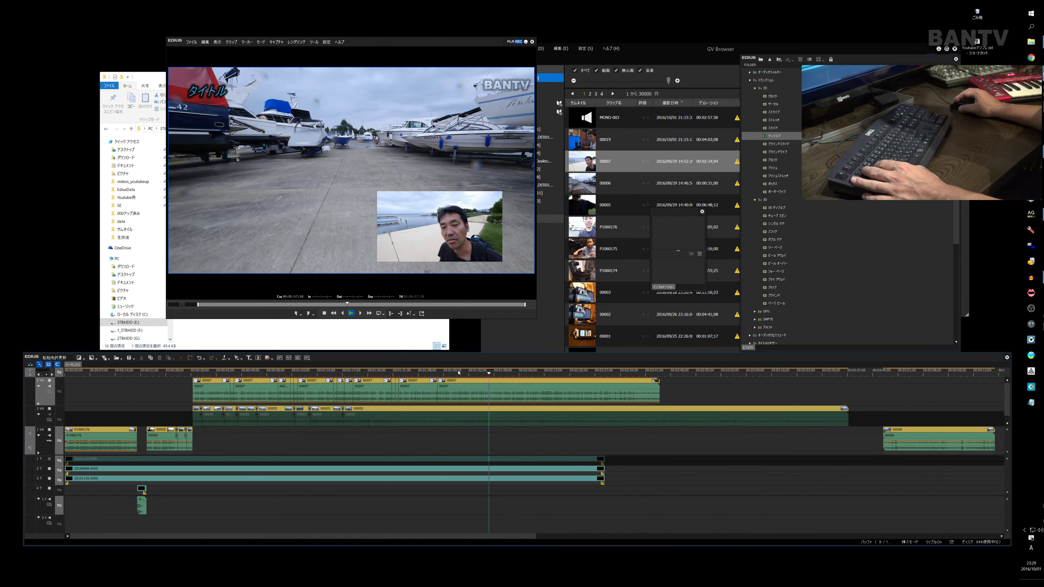
scroll(459, 372, up, 4)
key(space)
drag(520, 376, 475, 375)
click(479, 389)
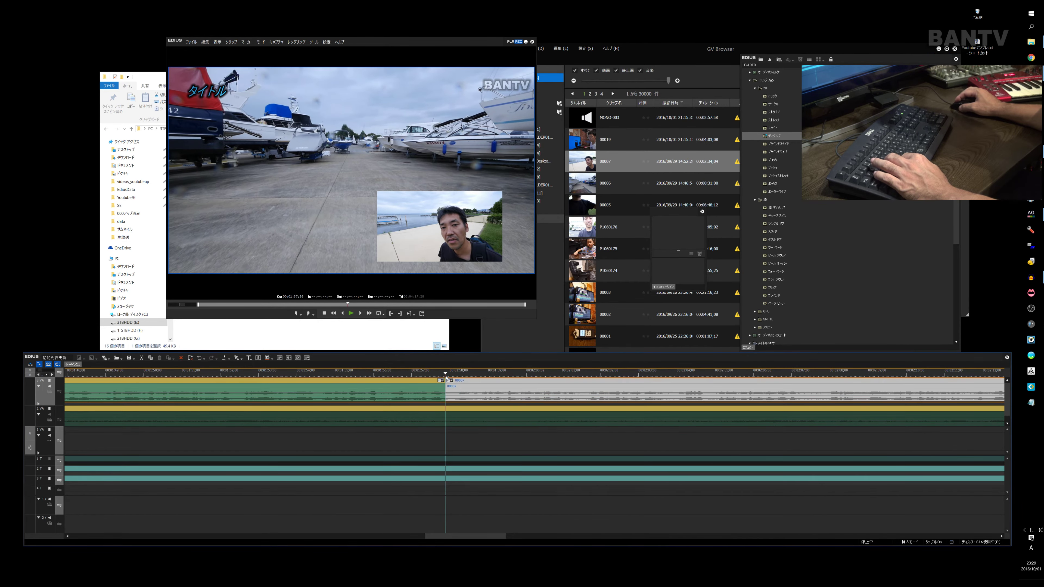
key(c)
key(space)
click(466, 382)
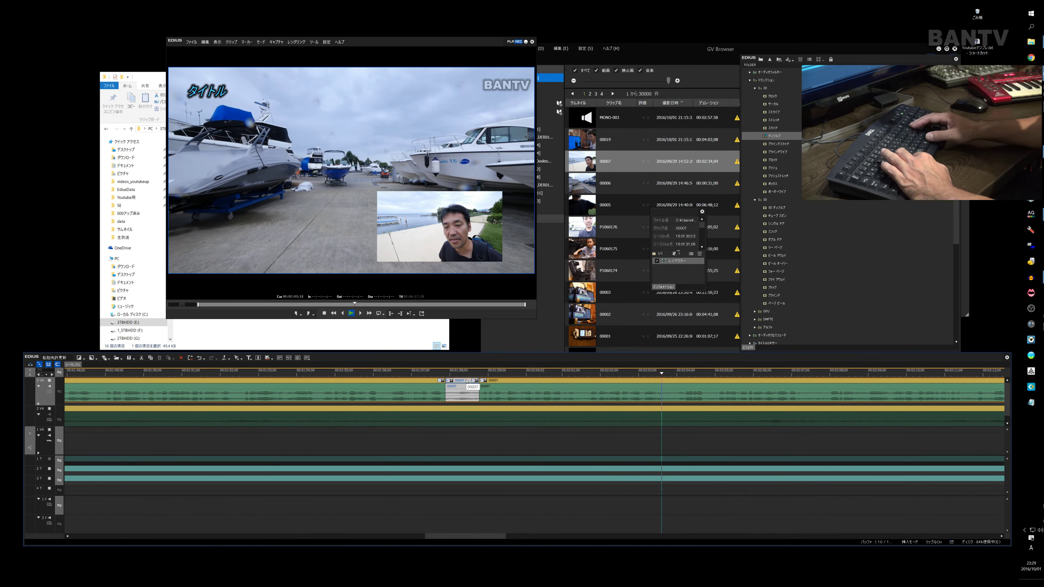
key(ctrl+z)
key(space)
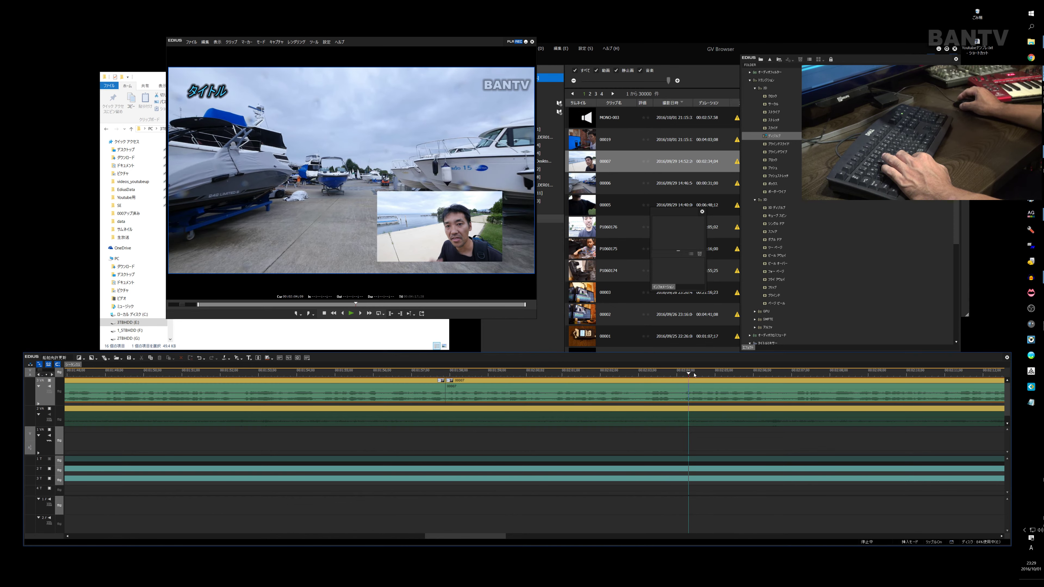
Step: Replay the following speech, split the speaker clip around the pause as the blue boat comes closer, and ripple-delete the piece
drag(690, 374, 639, 374)
key(space)
scroll(389, 491, down, 3)
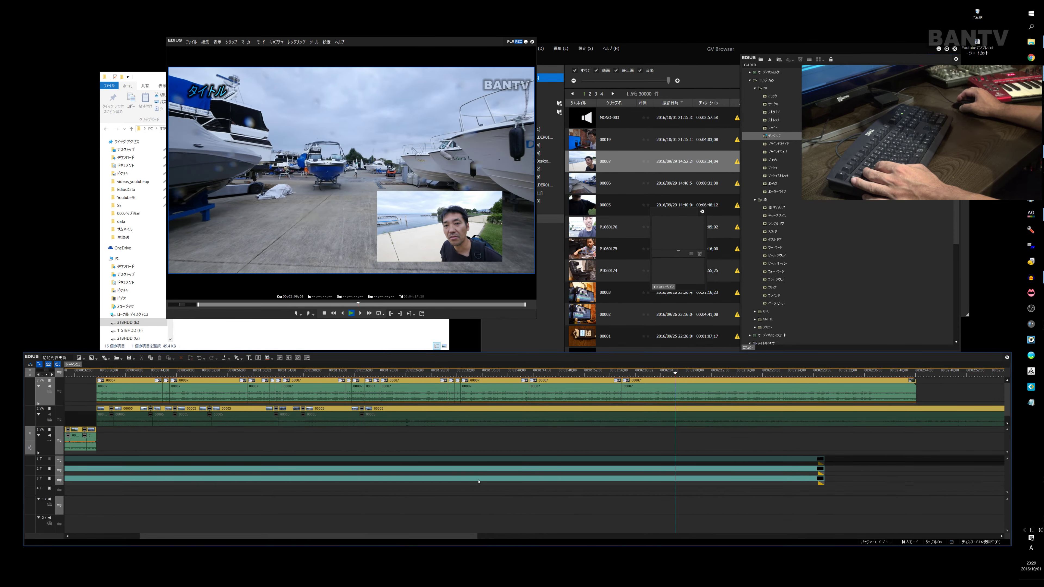
key(space)
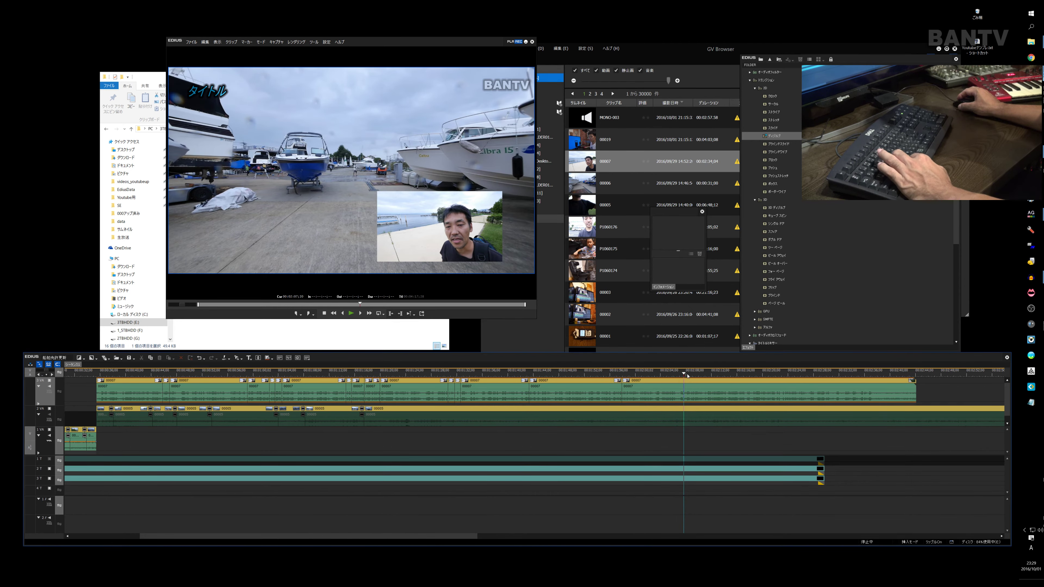
key(space)
scroll(699, 376, up, 3)
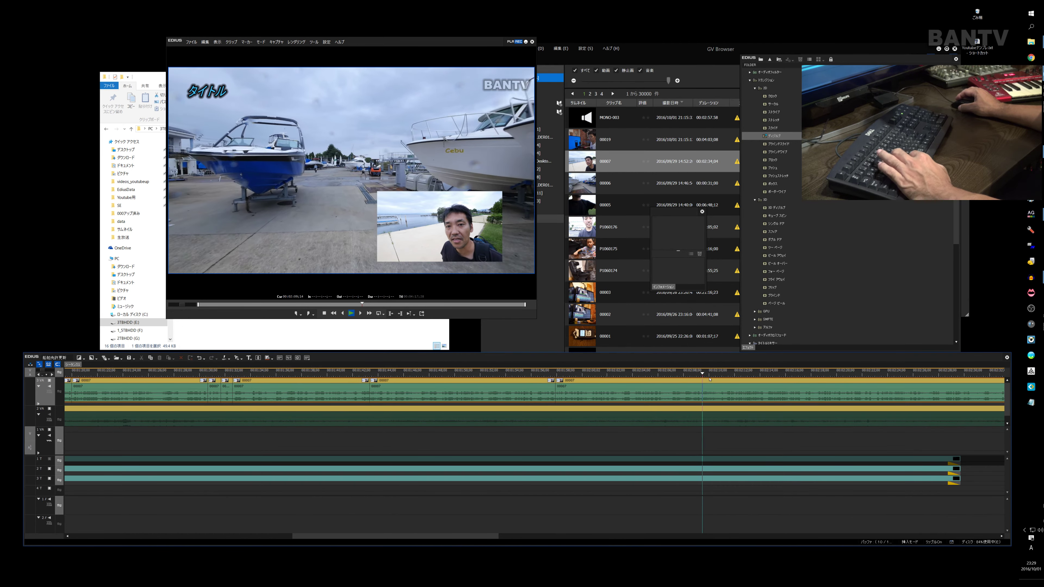
click(605, 373)
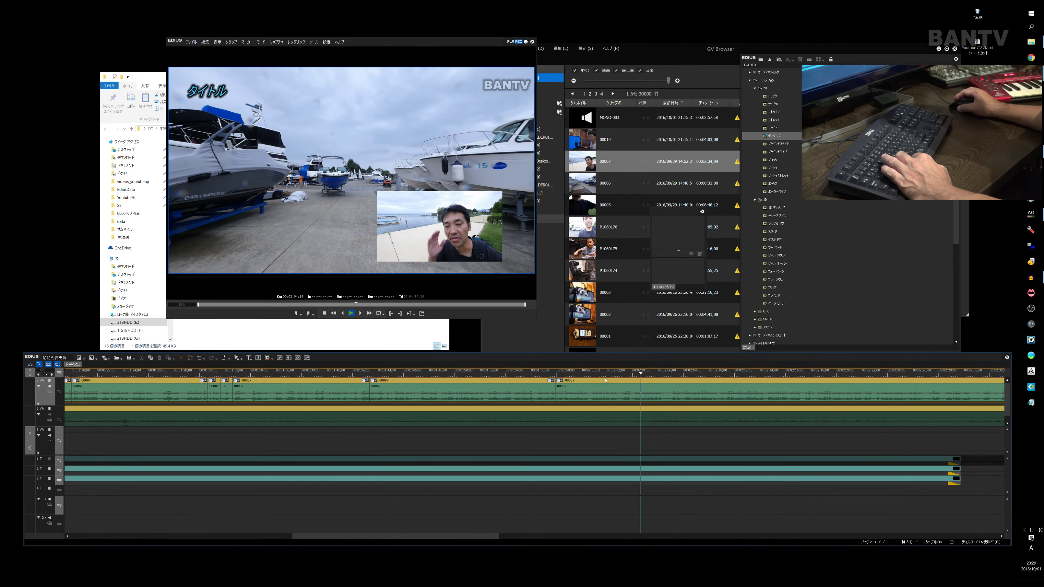
click(661, 383)
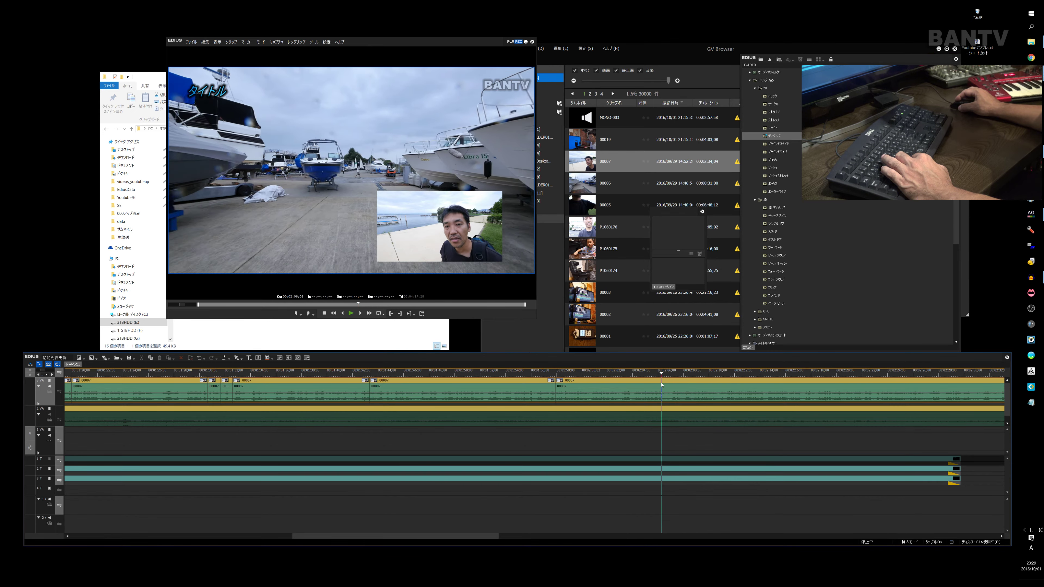
key(c)
drag(662, 375, 673, 379)
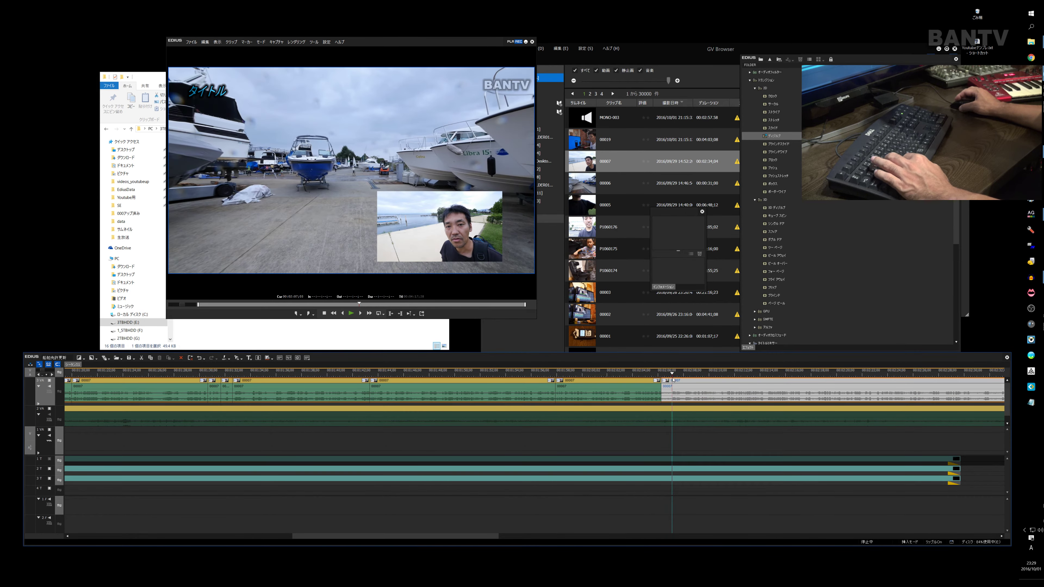
key(c)
click(667, 383)
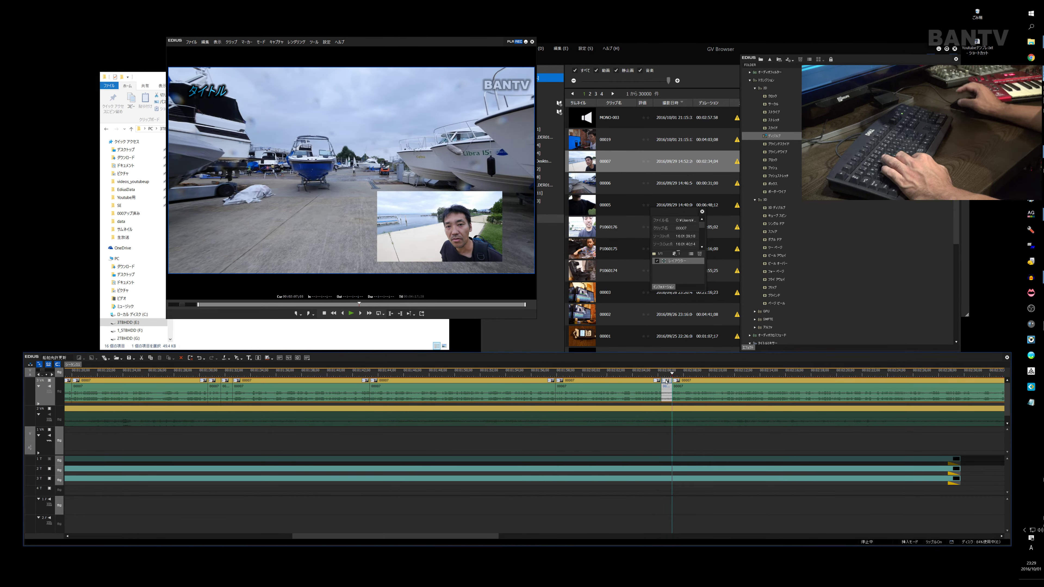
key(Delete)
Step: Replay the blue-boat join, split the speaker clip around the short stretch following it and ripple-delete that piece
click(649, 376)
key(space)
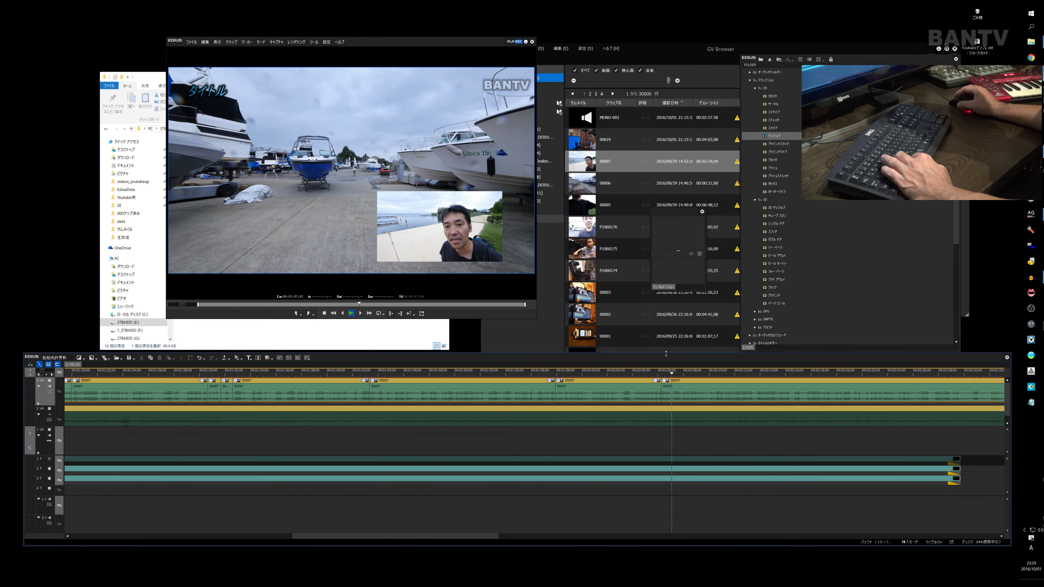
key(space)
mouse_move(687, 376)
mouse_down()
mouse_move(673, 378)
mouse_move(683, 379)
mouse_up()
key(c)
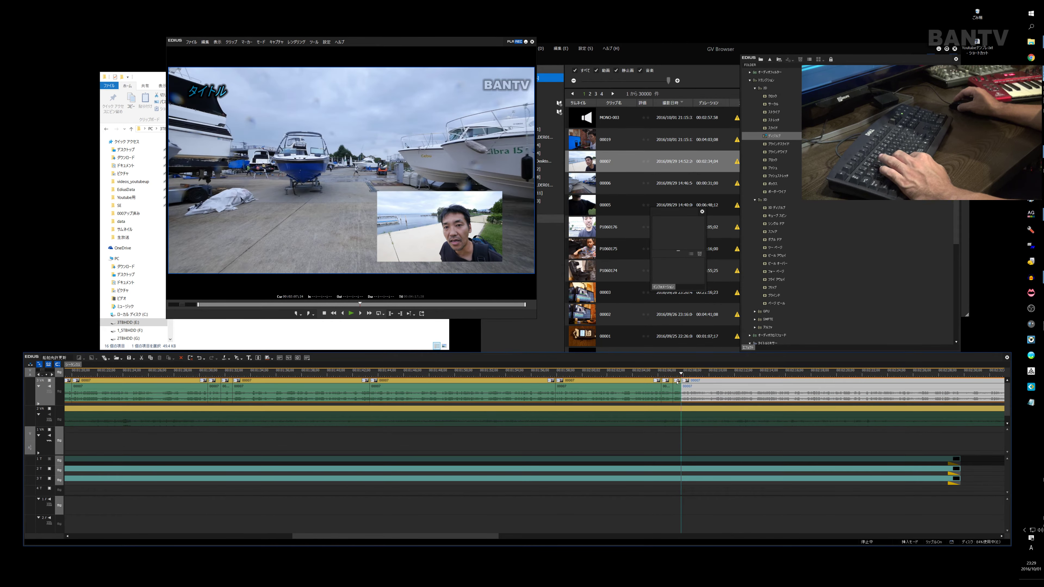
key(space)
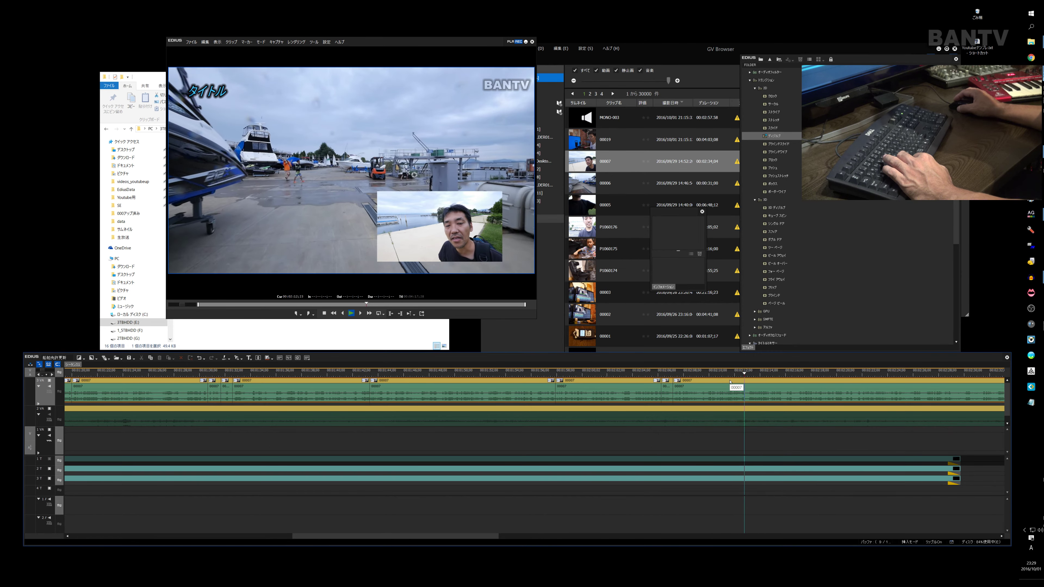
Step: Split the speaker clip around the short pause just after the forklift appears in the landscape and ripple-delete the piece
click(758, 374)
mouse_move(759, 375)
mouse_down()
mouse_move(744, 375)
mouse_move(755, 377)
mouse_up()
key(c)
key(c)
key(space)
click(752, 383)
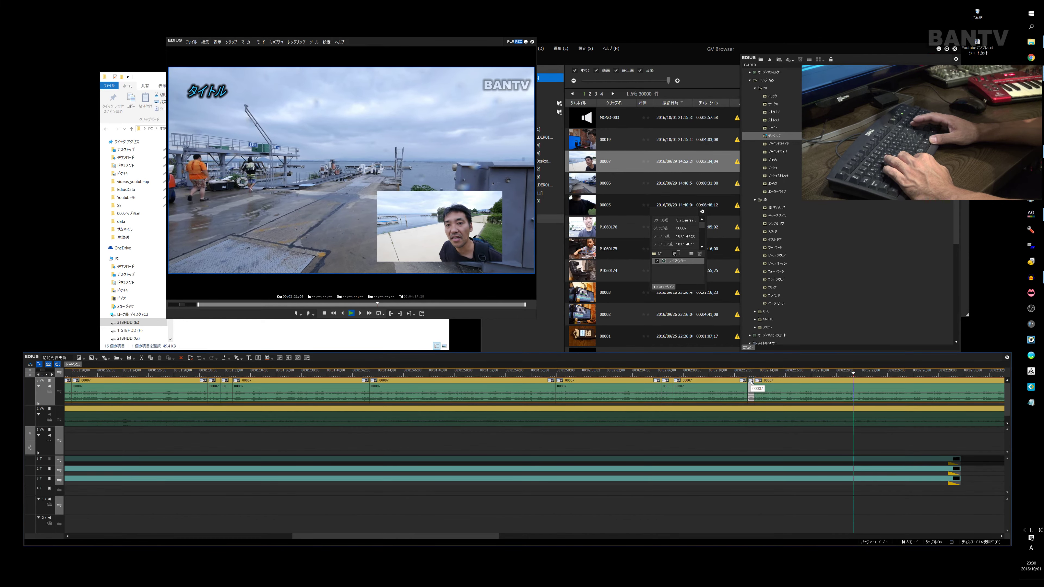
Step: Split the speaker clip around the pause where the orange-clad workers walk by the pier and ripple-delete the piece
key(space)
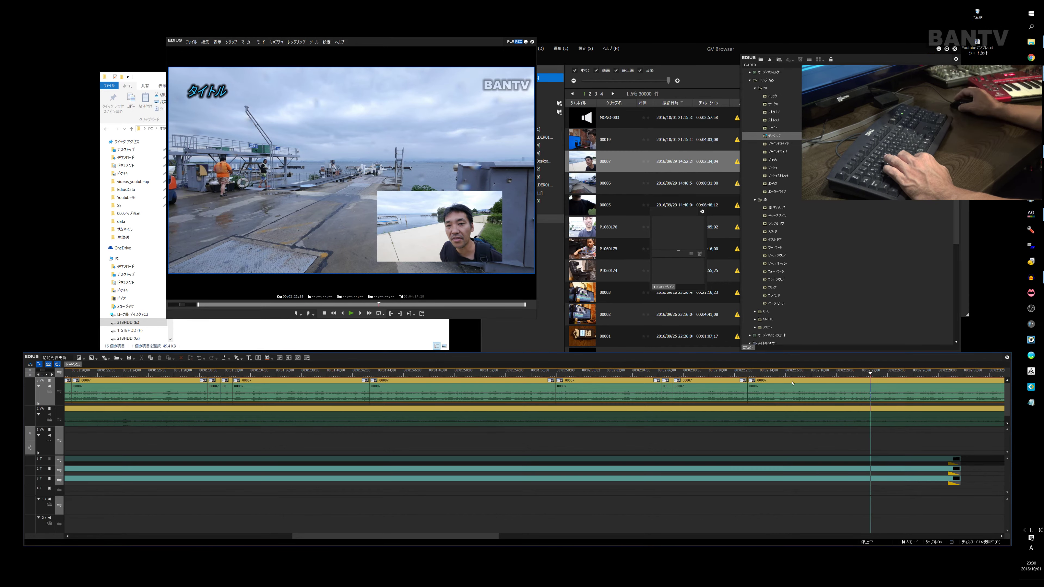
drag(872, 378, 851, 375)
key(c)
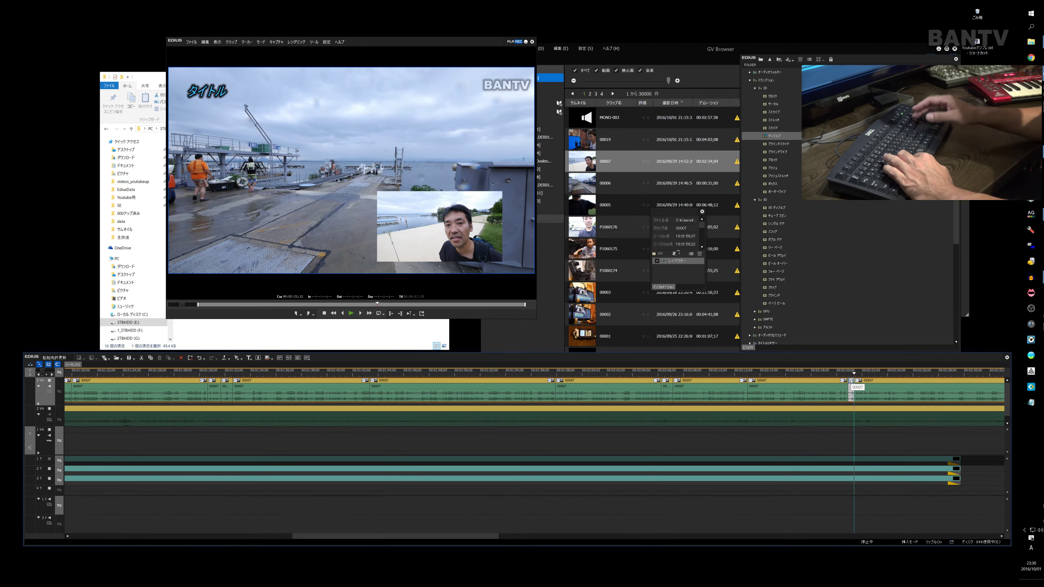
Step: Split the speaker clip around two pauses near the end of the music and ripple-delete both, keeping the short piece between them
scroll(842, 395, down, 2)
drag(420, 540, 522, 502)
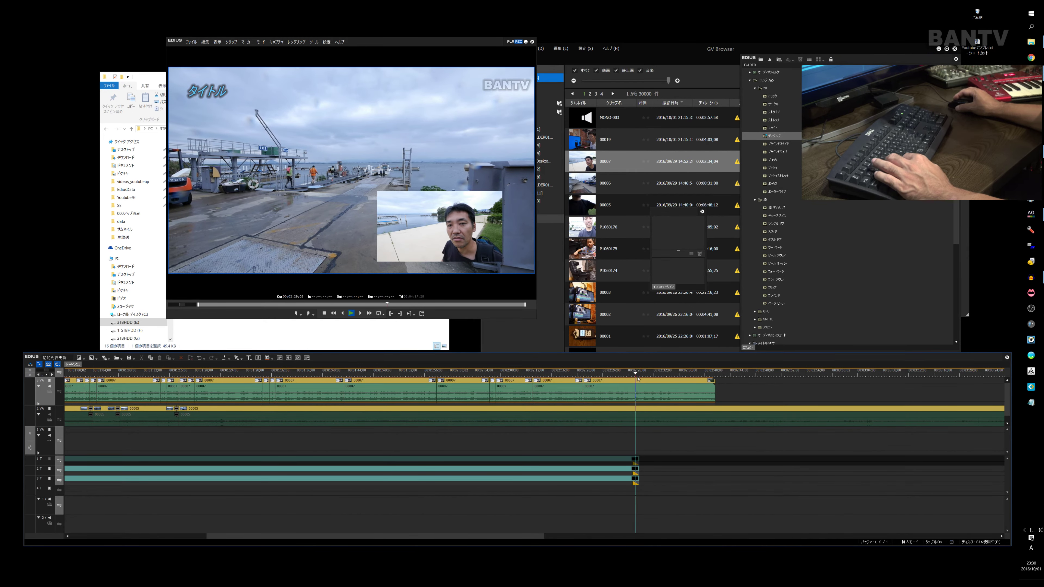
scroll(628, 375, up, 3)
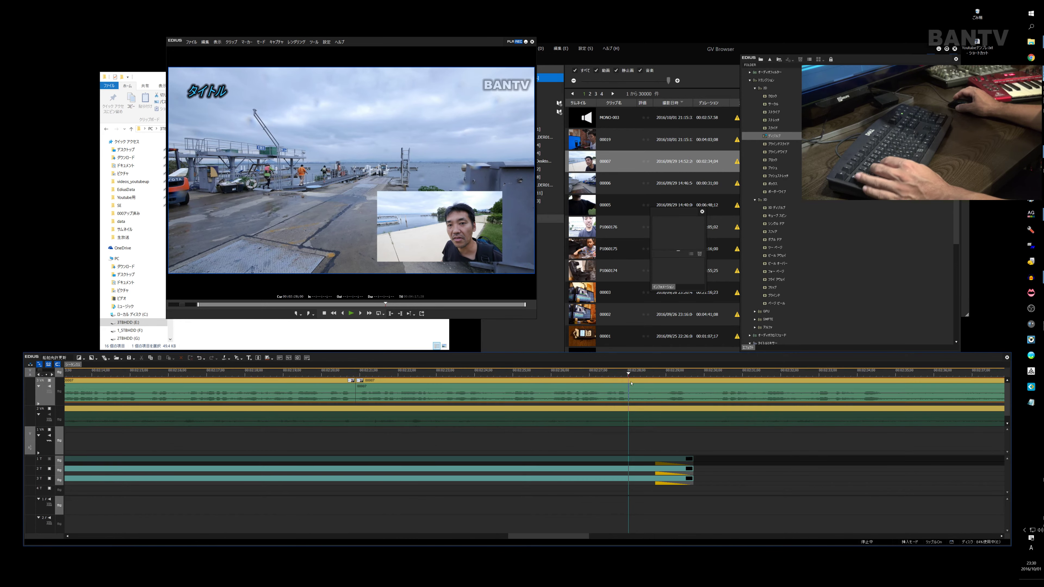
key(c)
drag(629, 376, 663, 376)
key(c)
key(space)
key(space)
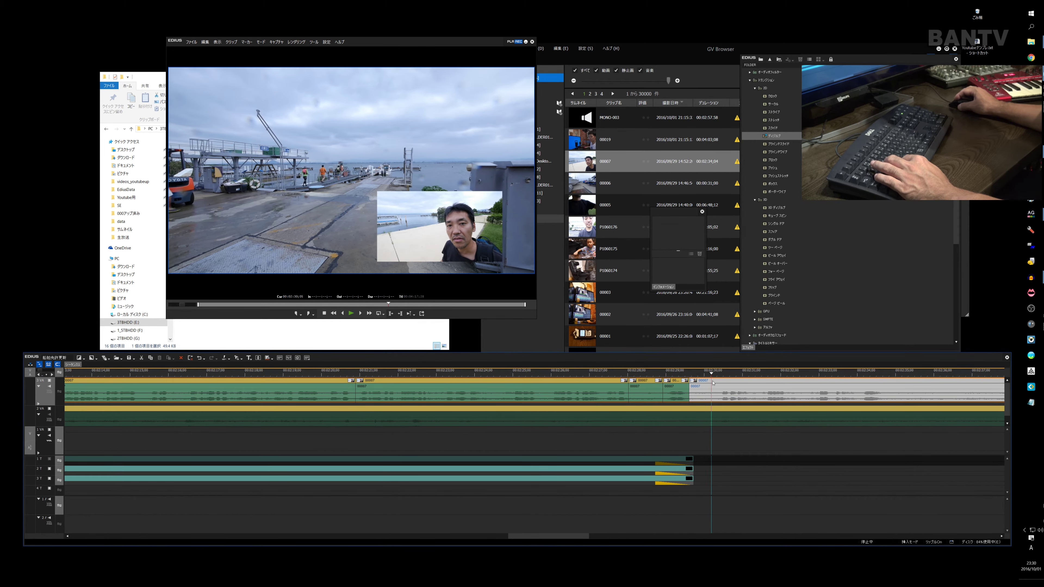
key(c)
click(703, 385)
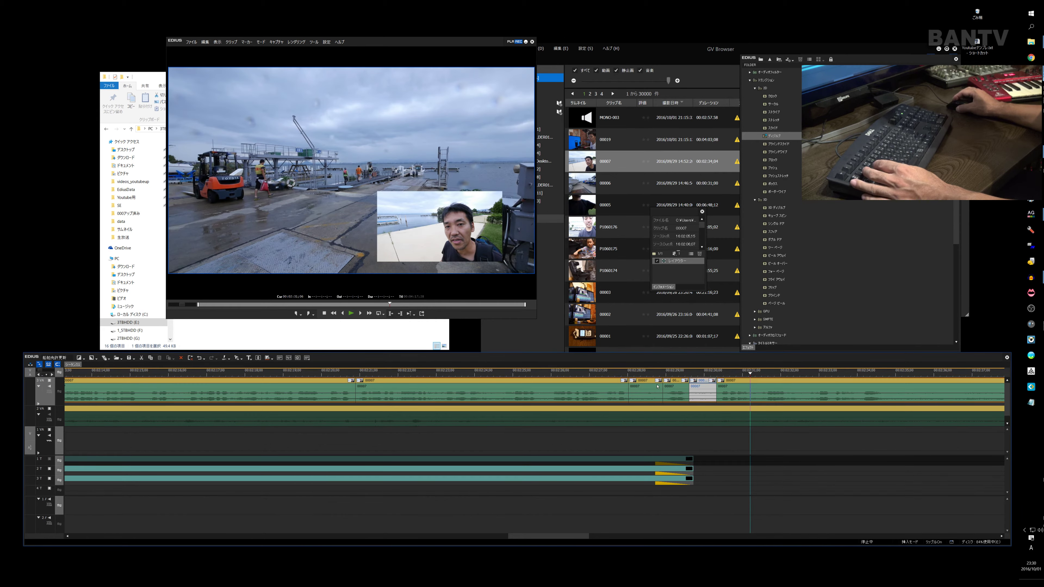
ctrl+click(657, 387)
key(Delete)
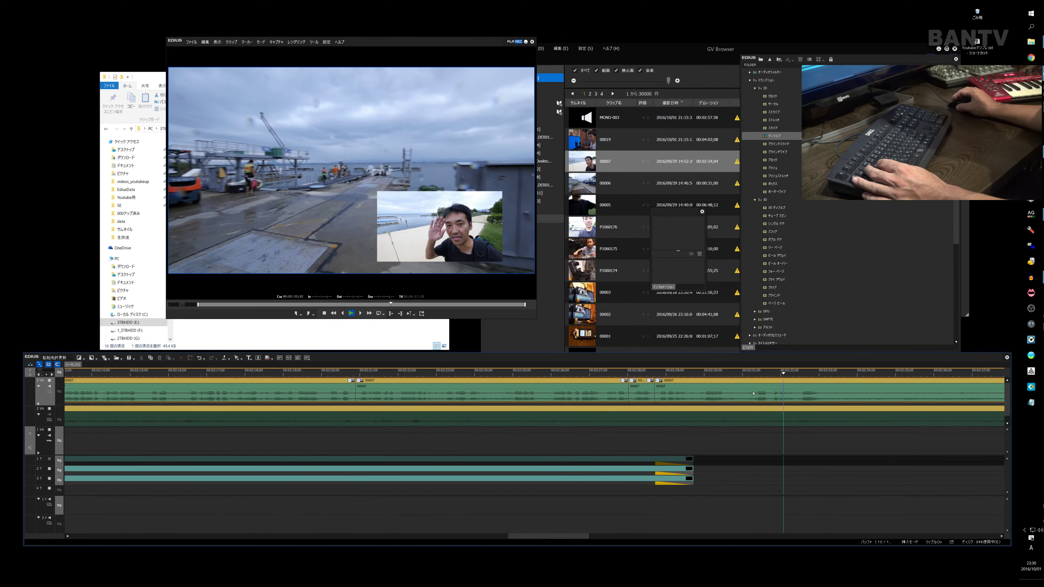
Step: Play the farewell, split the speaker clip just before the speaker turns away and delete the tail after the split
scroll(754, 394, down, 3)
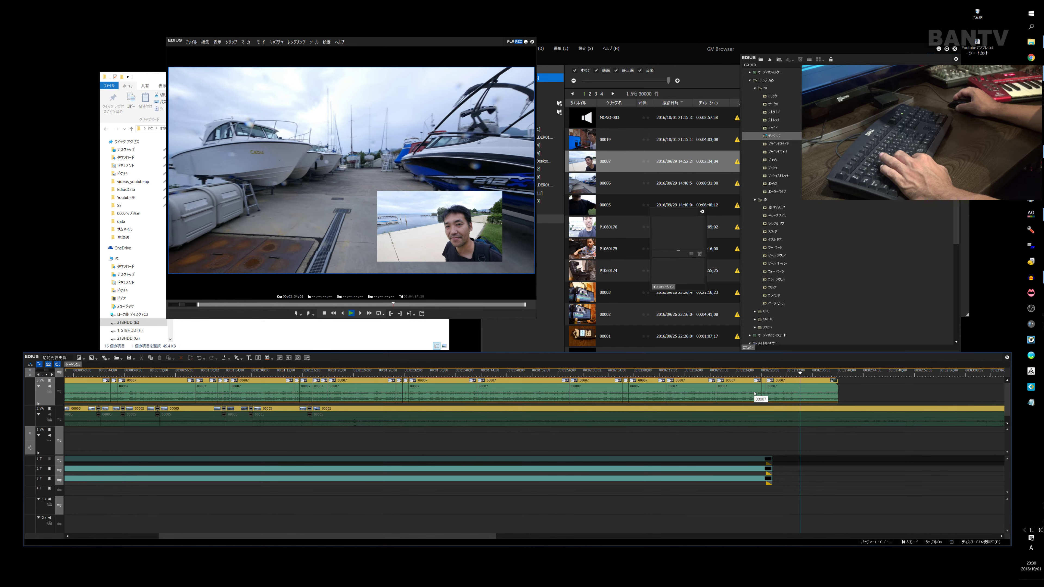
key(space)
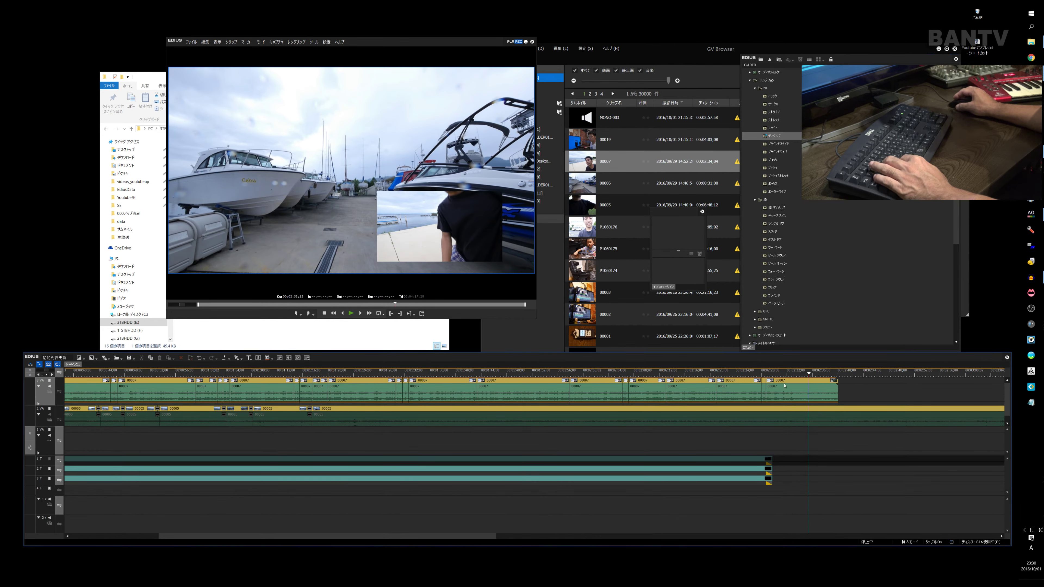
drag(809, 373, 805, 376)
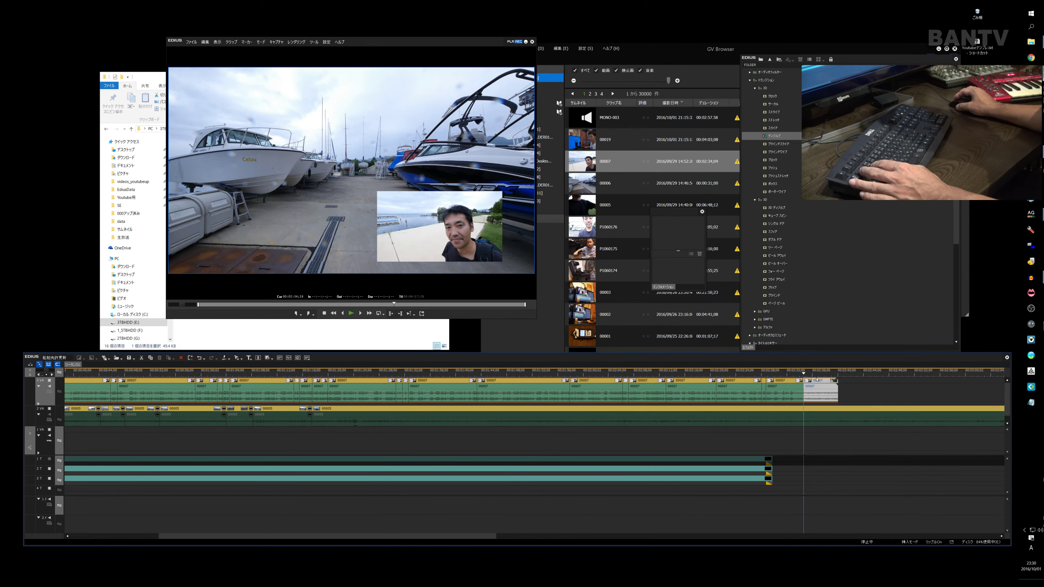
scroll(468, 399, down, 2)
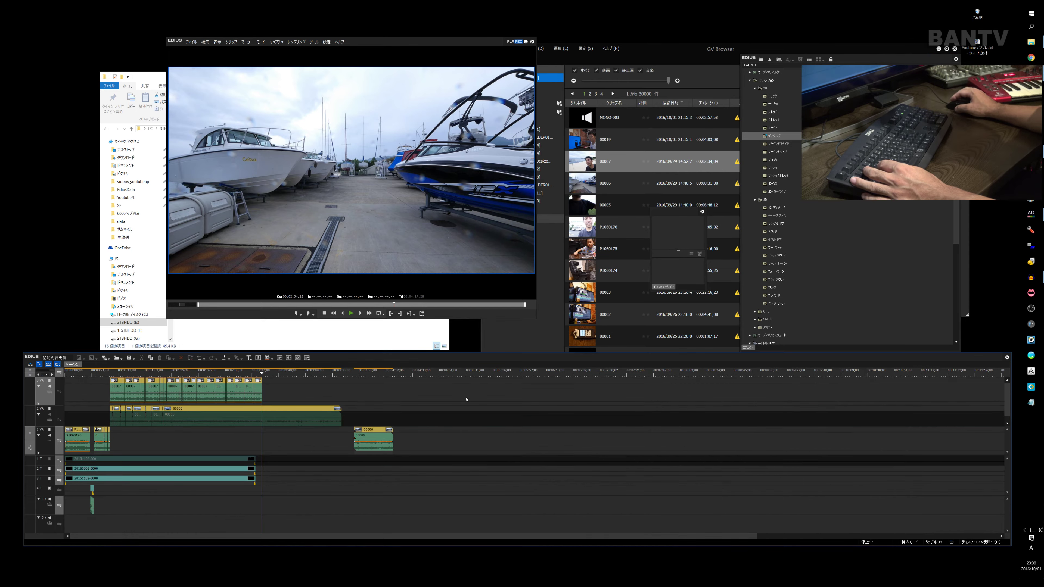
scroll(468, 399, up, 3)
drag(261, 374, 249, 377)
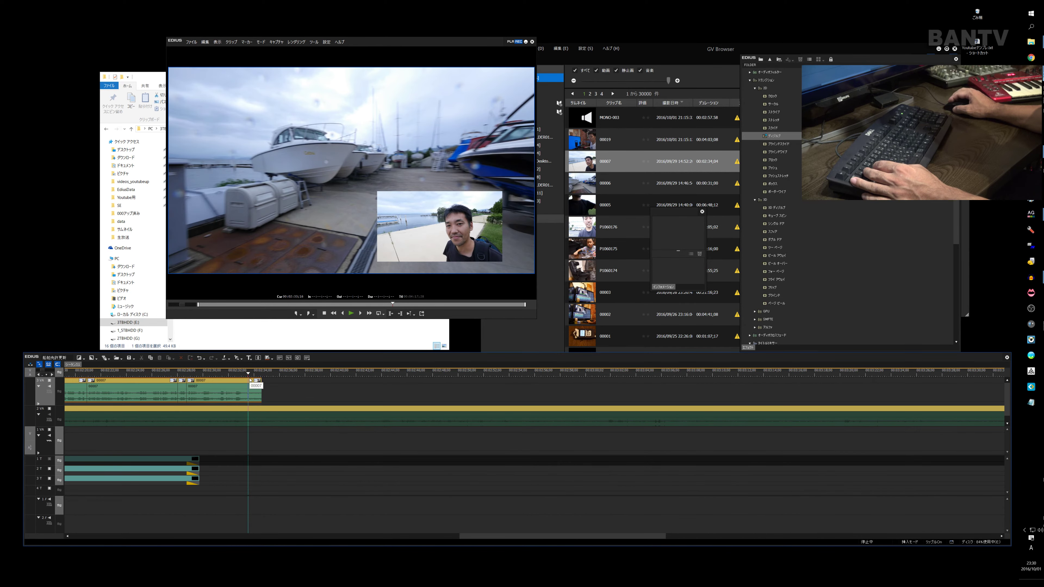
click(254, 382)
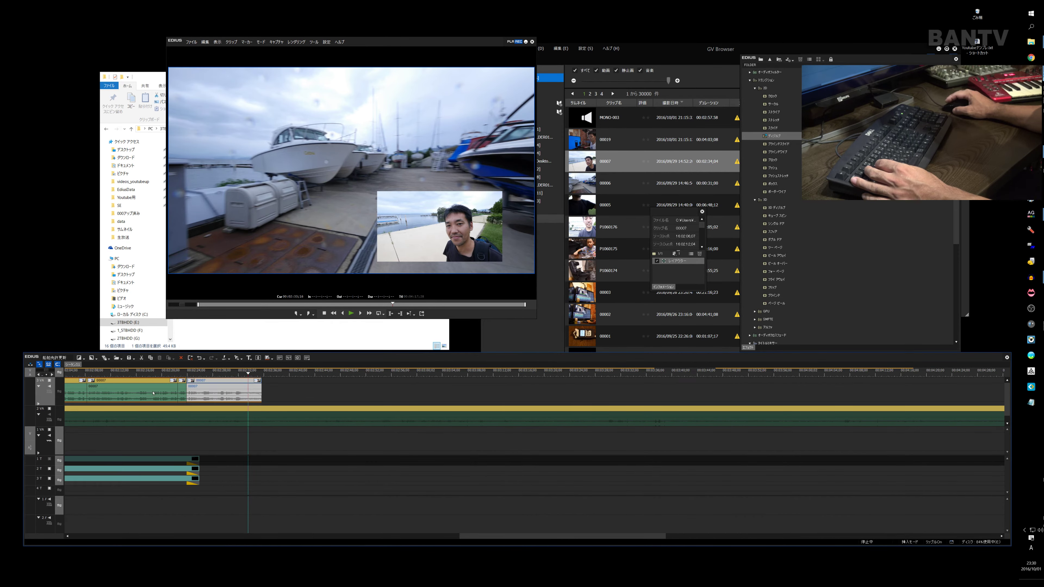
scroll(157, 394, down, 2)
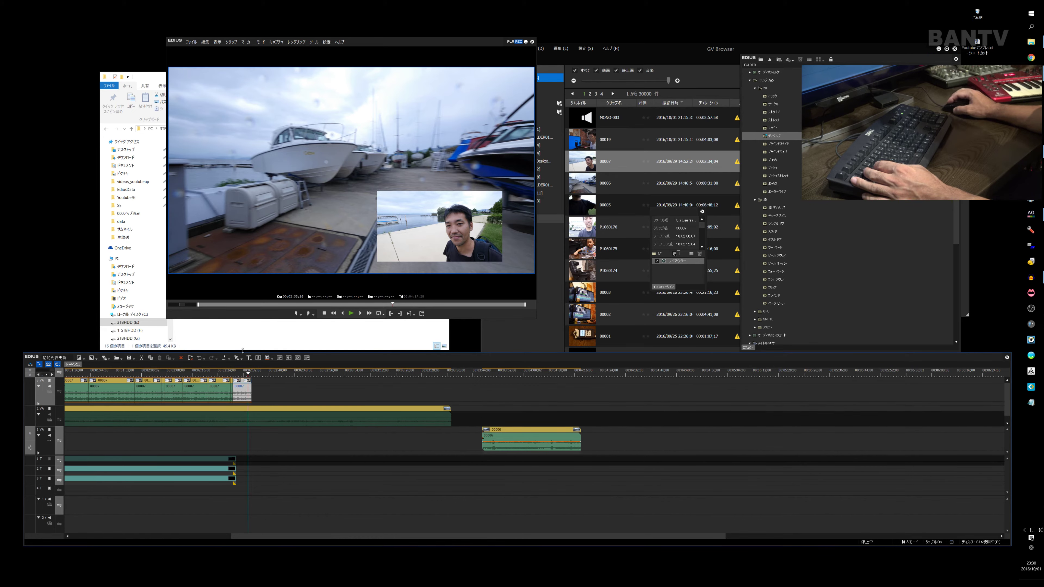
Step: Scrub through the separate boatyard clip and split it where the view looks down between the parked boats and again further on during playback
drag(249, 374, 531, 373)
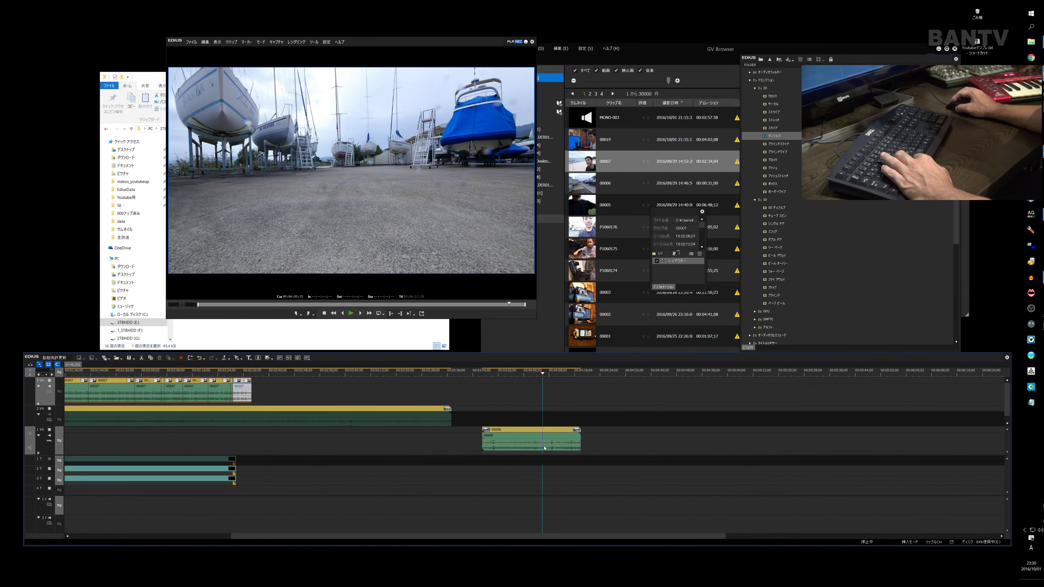
drag(498, 447, 484, 447)
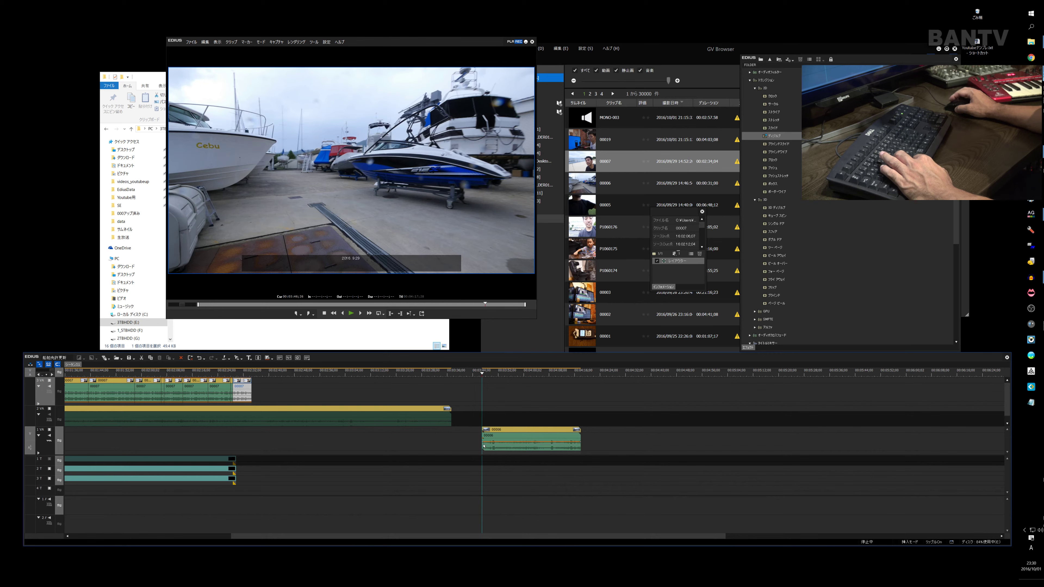
drag(487, 383, 497, 379)
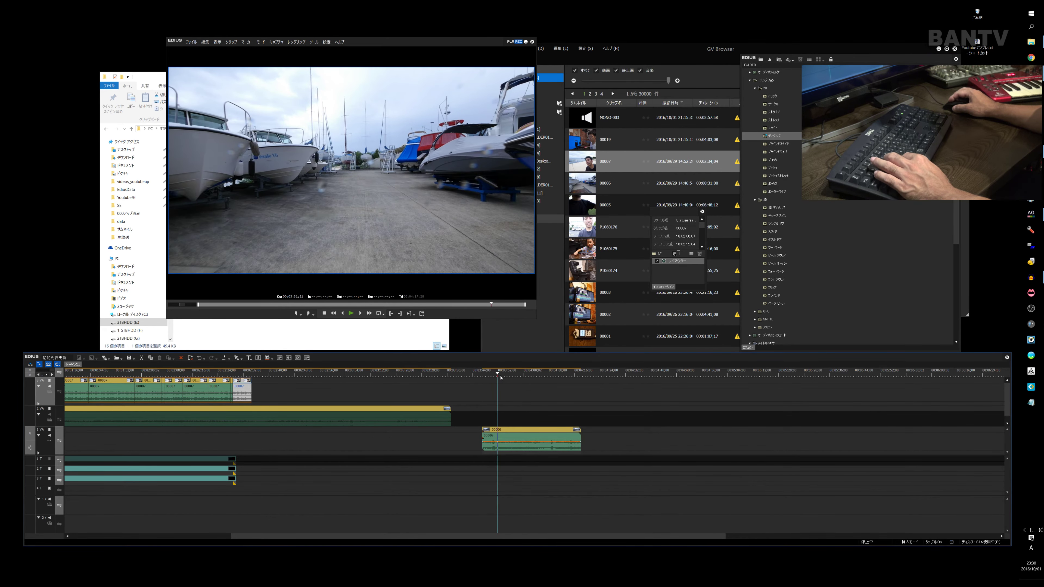
click(509, 428)
key(c)
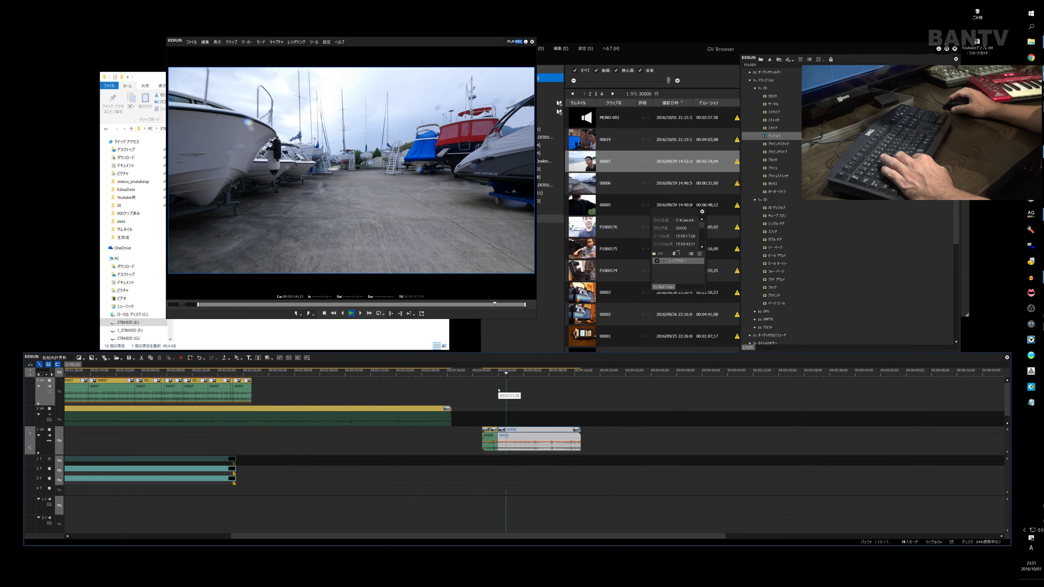
key(c)
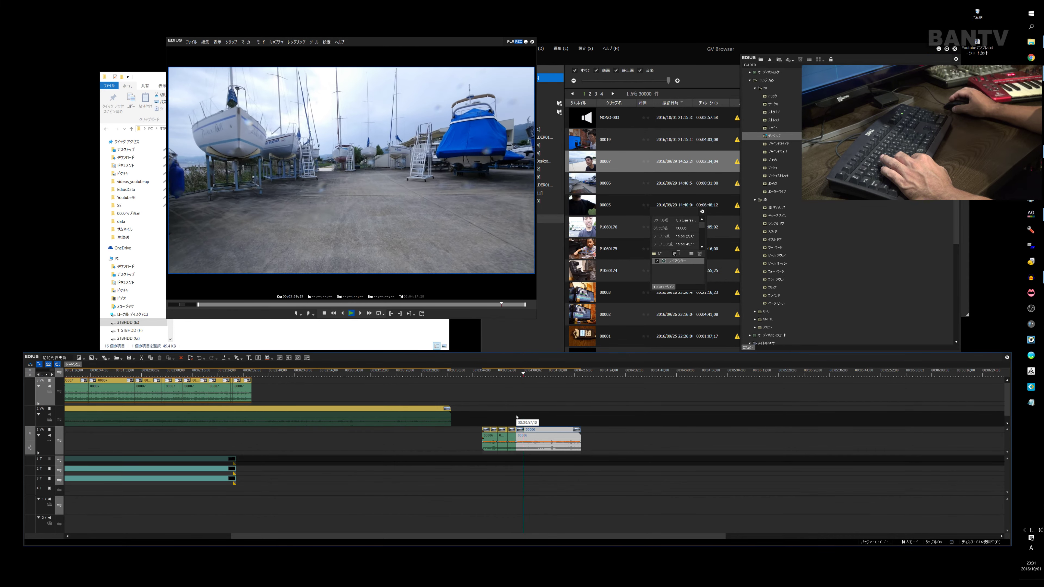
Step: Redo the last boatyard split slightly further on, and ripple-delete the pieces before the first split and after the last one
key(space)
key(ctrl+z)
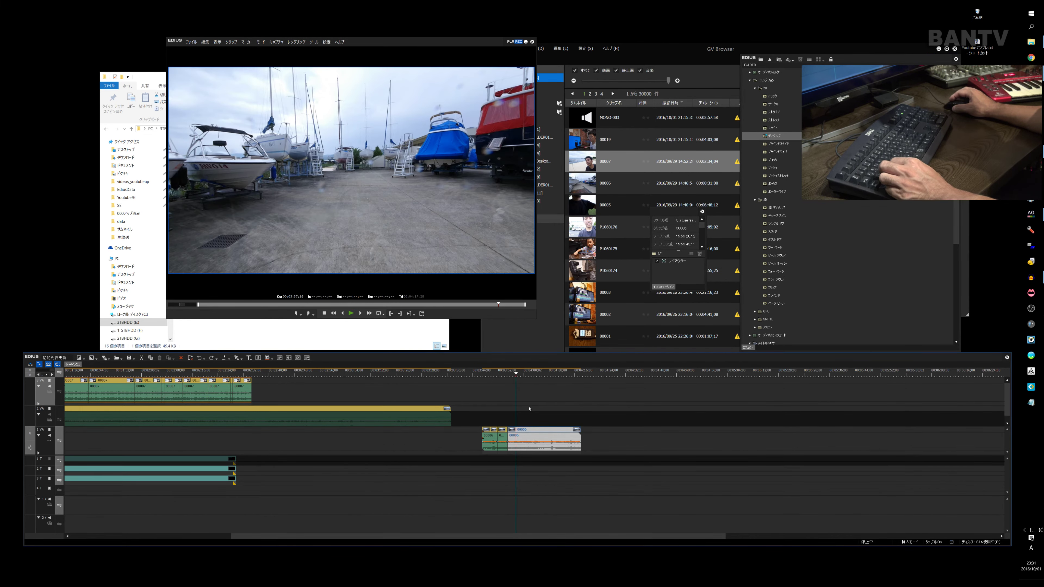
drag(517, 374, 519, 375)
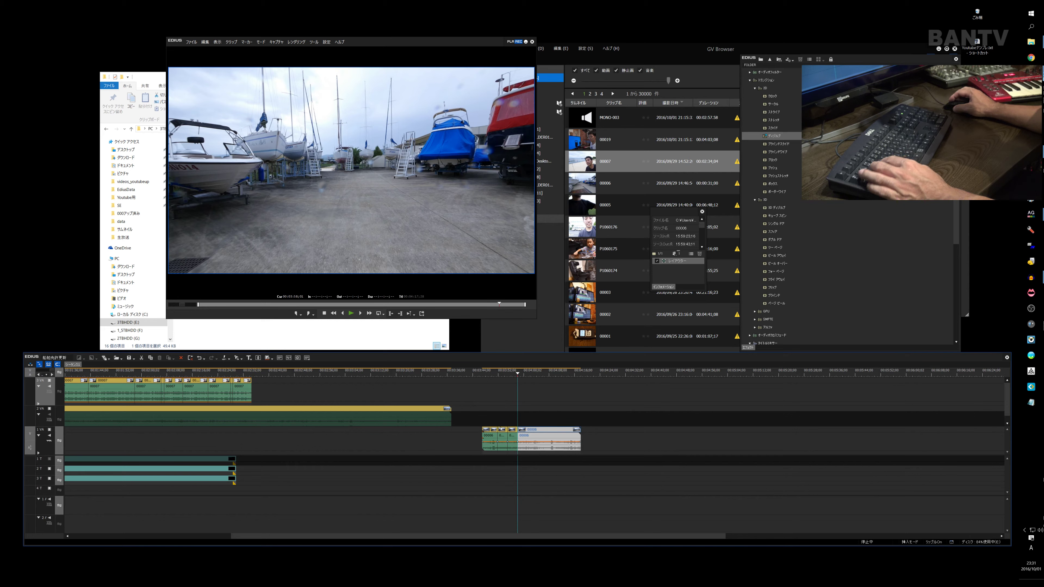
click(490, 429)
ctrl+click(531, 429)
key(Delete)
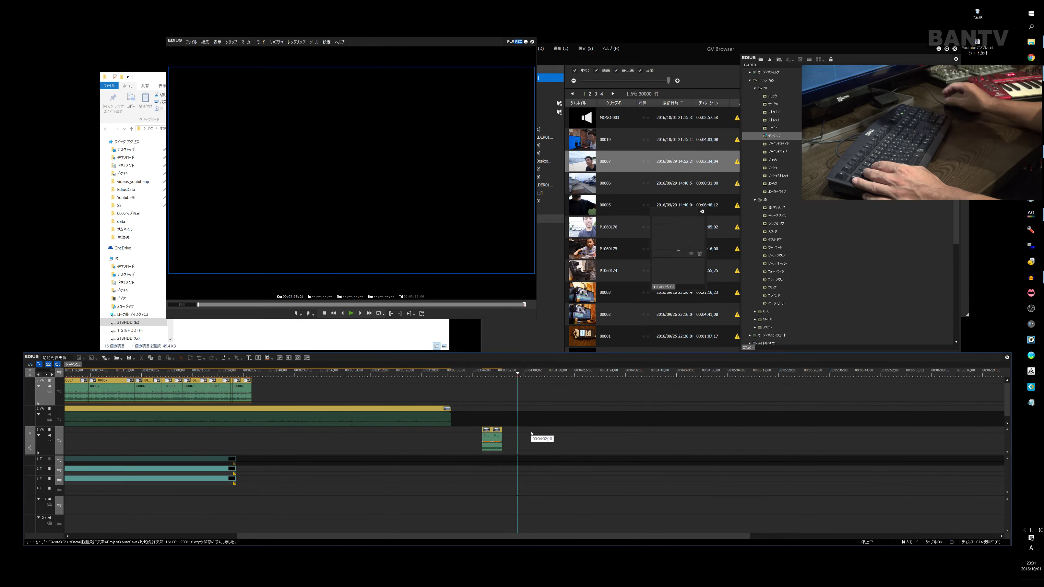
Step: Select the two remaining boatyard pieces and play the speaker section around the blue rowing boat to find where they fit
drag(498, 430, 498, 442)
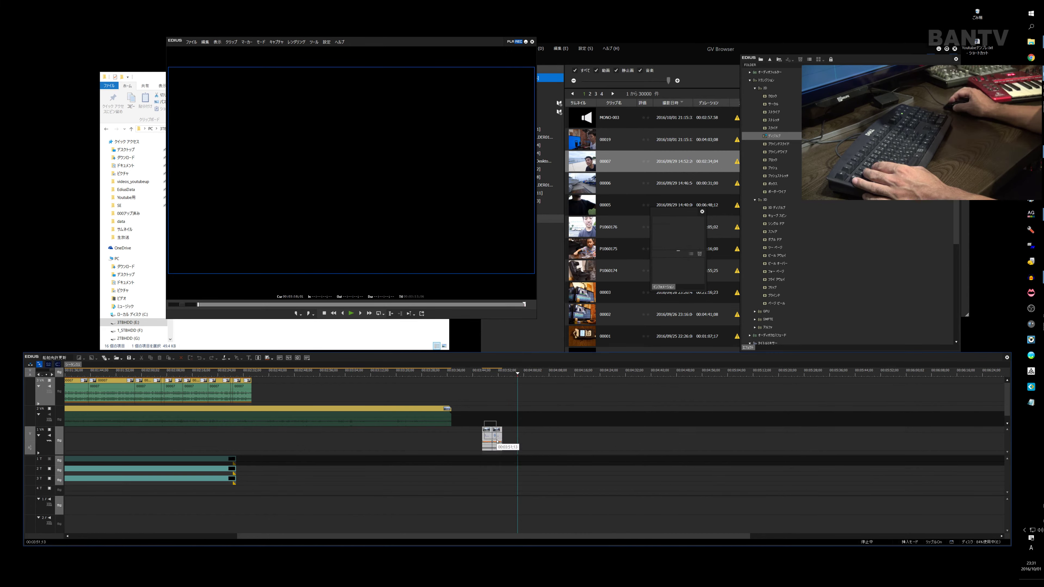
click(227, 358)
click(343, 462)
scroll(343, 462, down, 3)
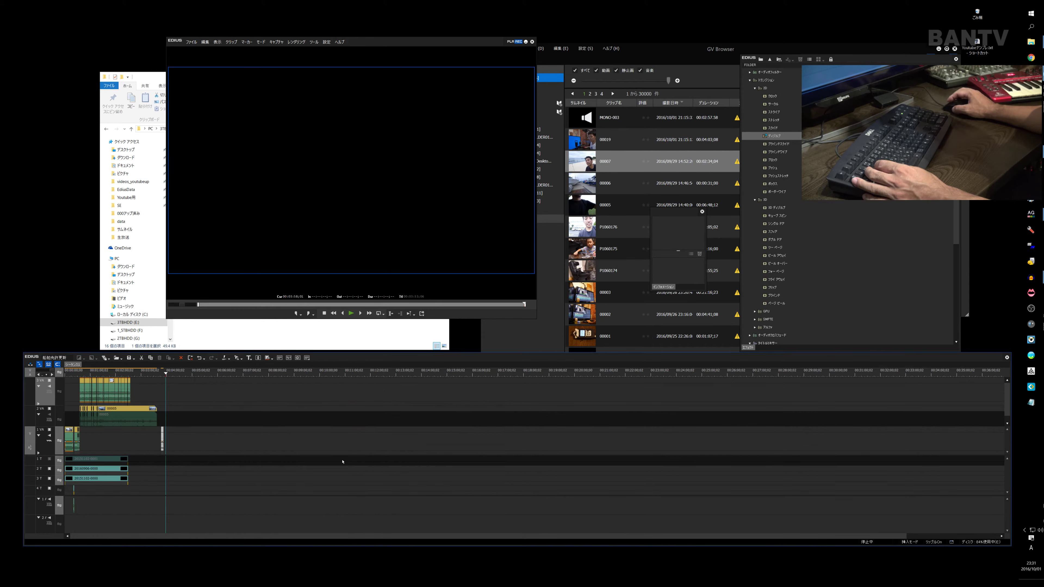
drag(166, 375, 83, 375)
scroll(480, 435, up, 4)
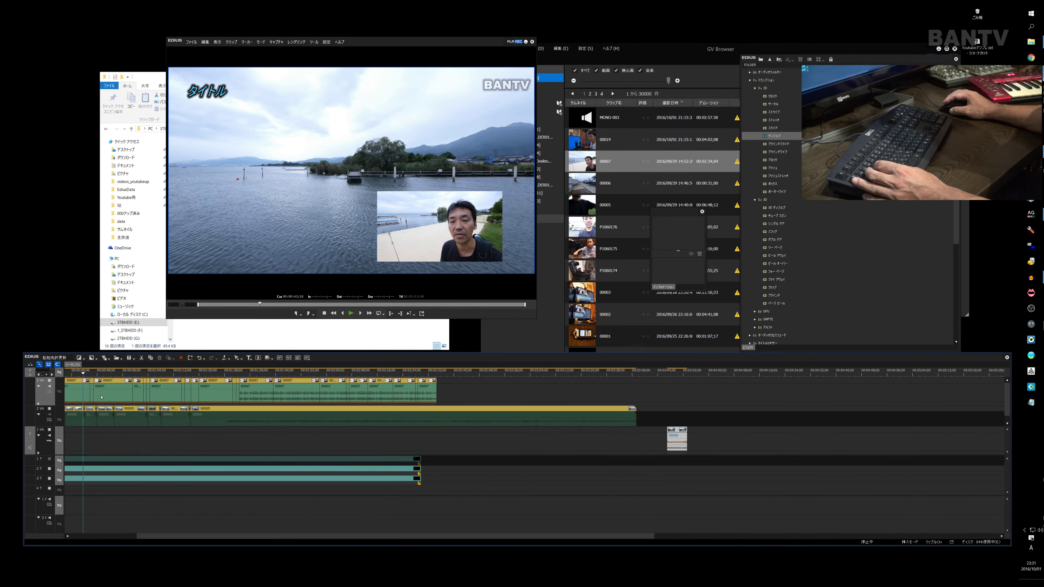
scroll(481, 435, down, 1)
drag(197, 536, 166, 536)
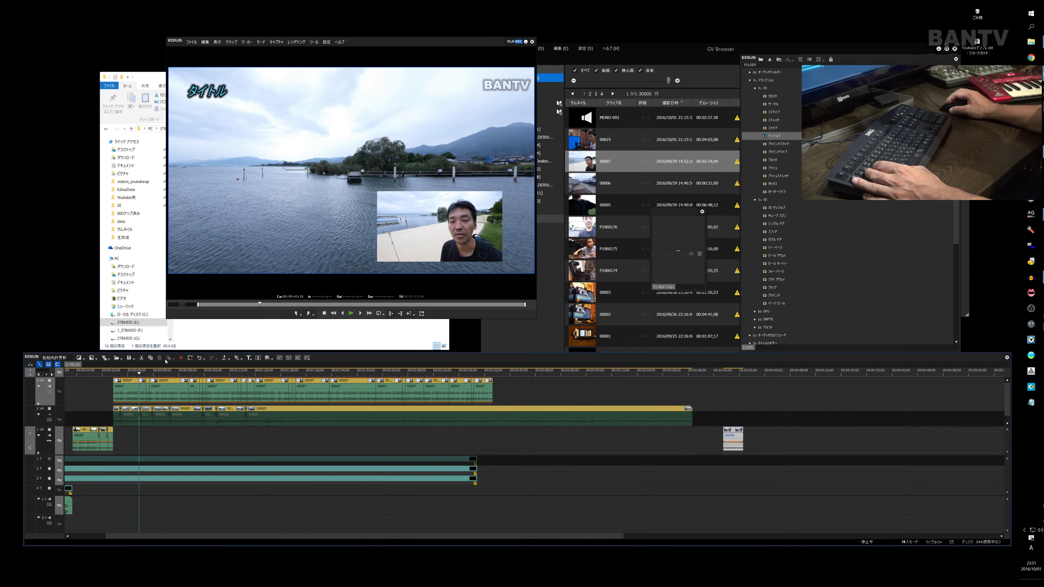
drag(141, 373, 244, 392)
key(space)
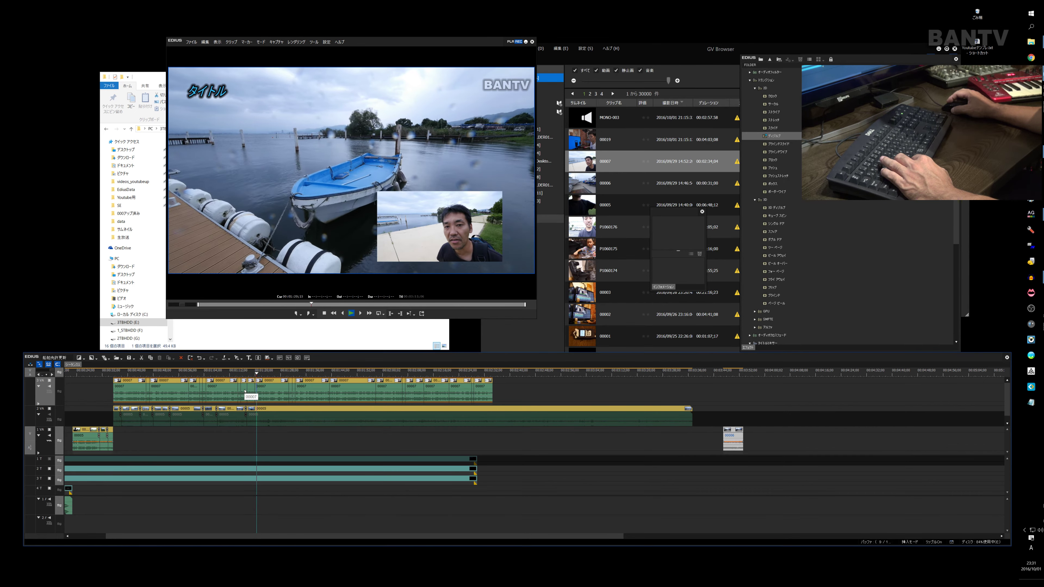
key(space)
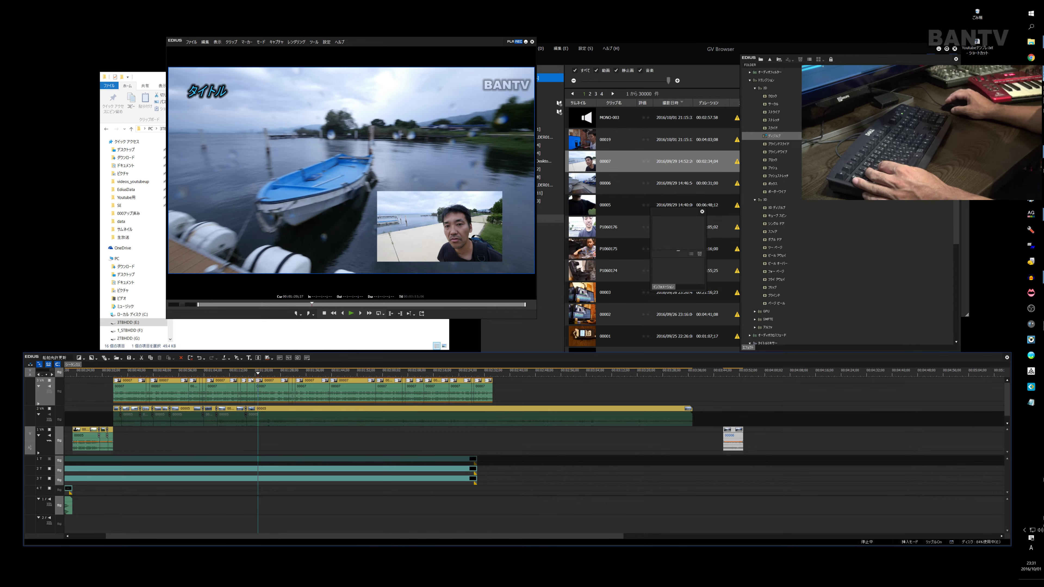
Step: Place the playhead at the start of the long rowing-boat landscape clip and move that clip further along its track to open a gap
scroll(252, 379, down, 2)
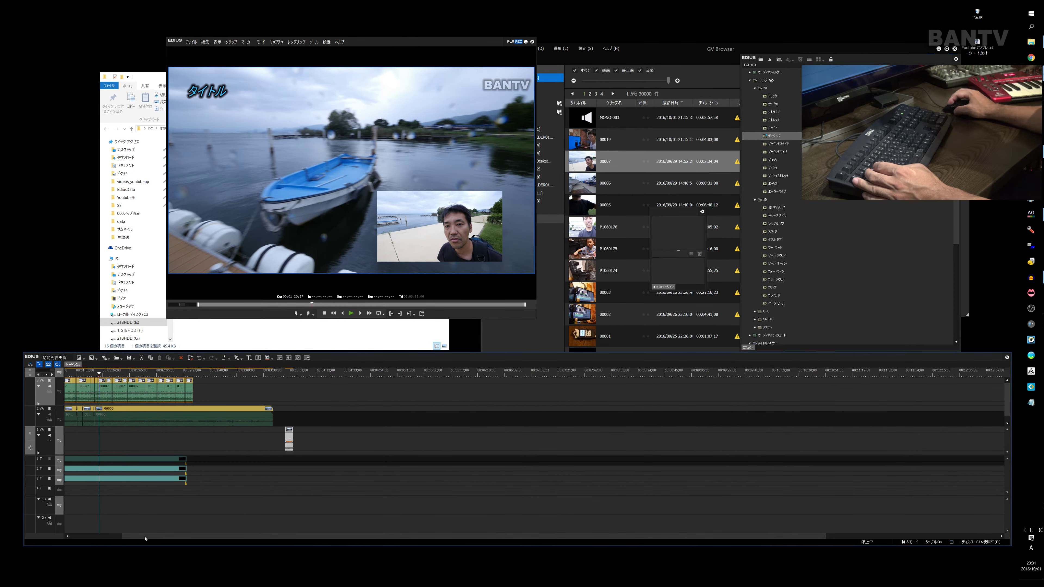
drag(144, 539, 68, 536)
scroll(189, 431, up, 1)
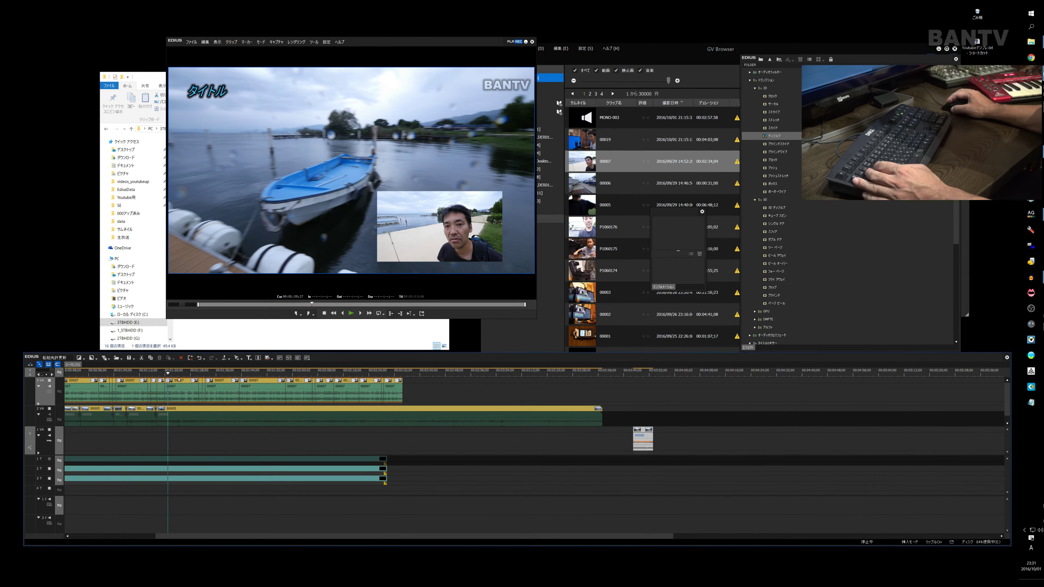
click(165, 373)
key(space)
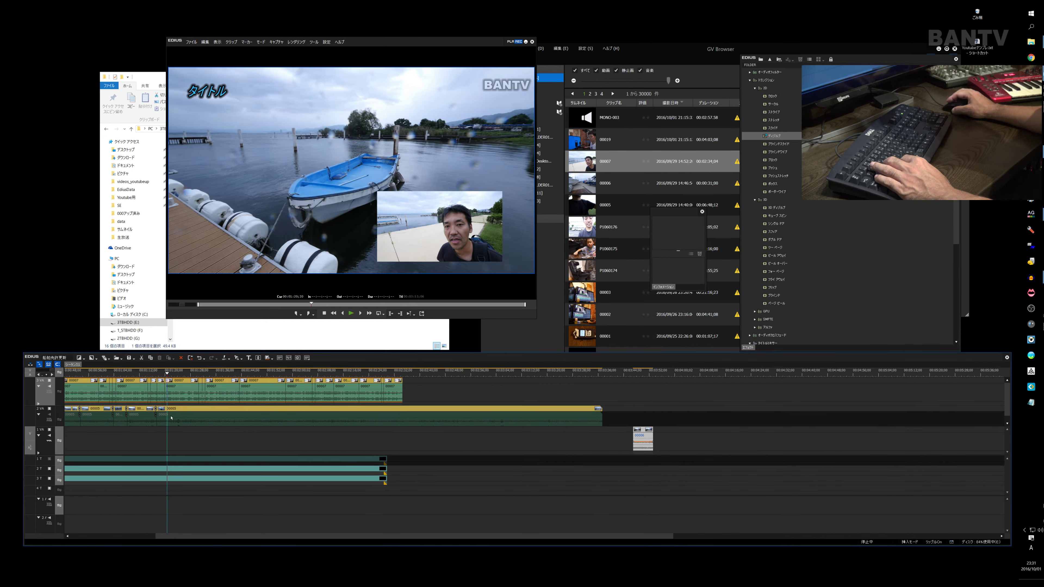
click(173, 410)
drag(177, 410, 605, 411)
Step: Move the two boatyard pieces into the gap on the landscape track and slide the long landscape clip back directly behind them
click(647, 434)
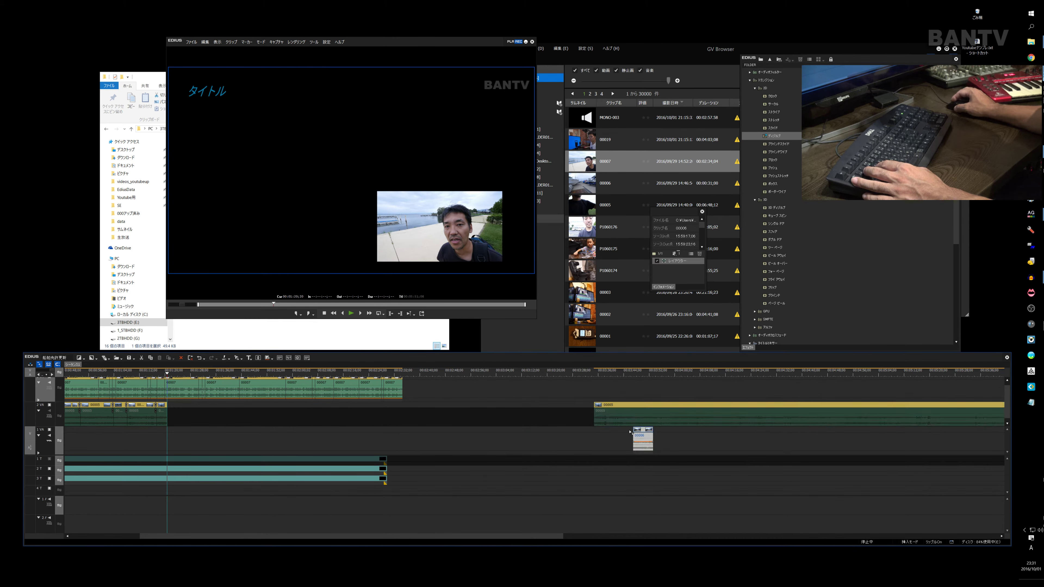
drag(183, 419, 184, 419)
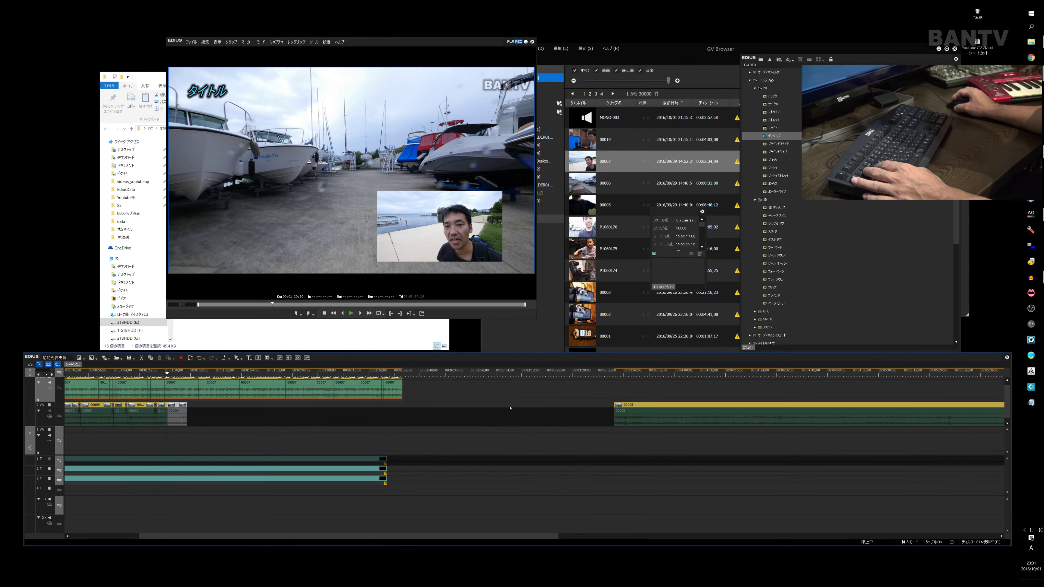
drag(636, 407, 212, 417)
scroll(167, 411, up, 1)
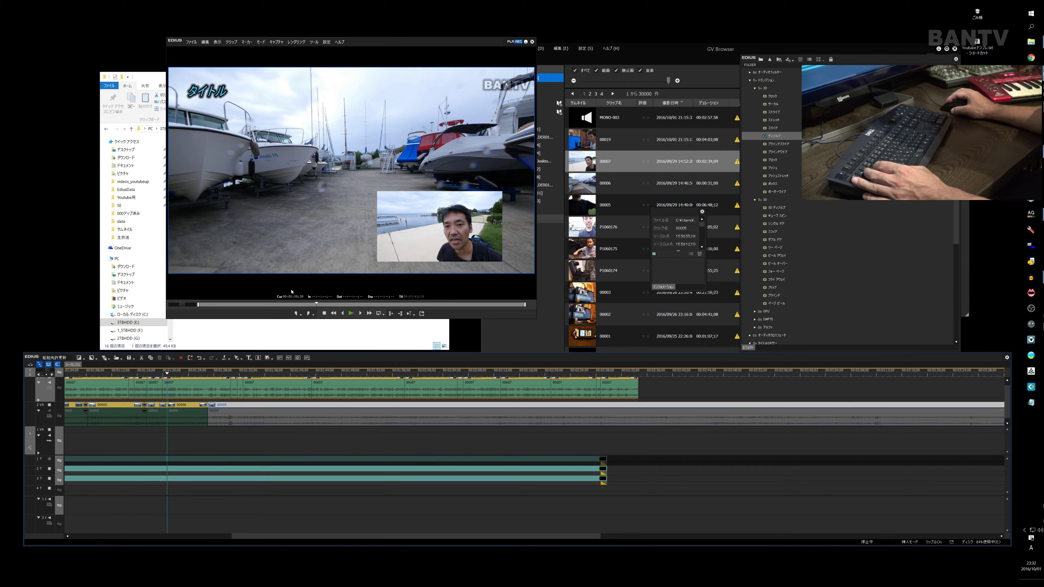
Step: Switch the timeline to overwrite mode and apply the Dissolve (ディゾルブ) transition at the 00005 clip cut beside the playhead
key(Insert)
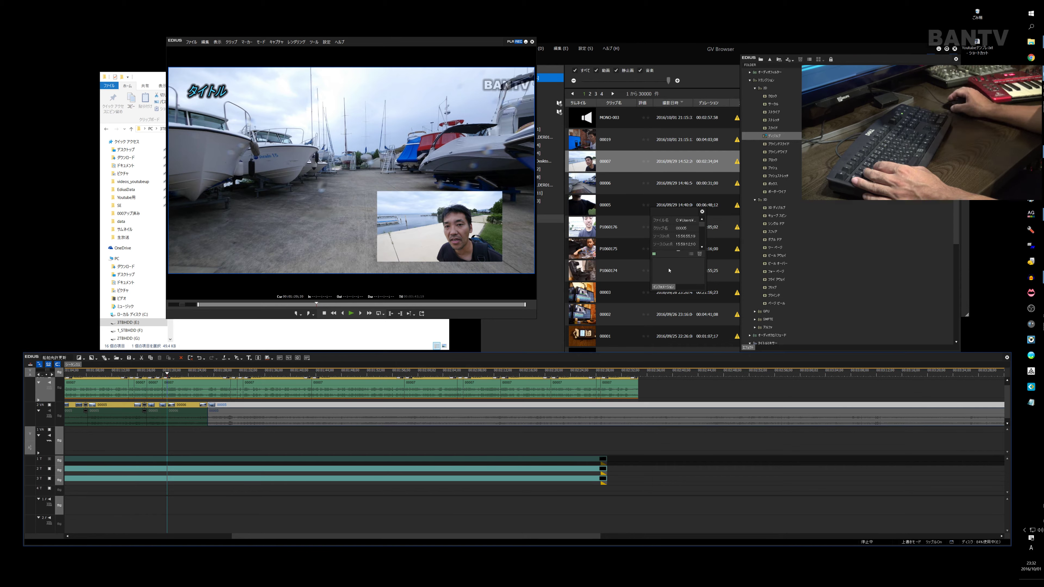
drag(773, 138, 270, 372)
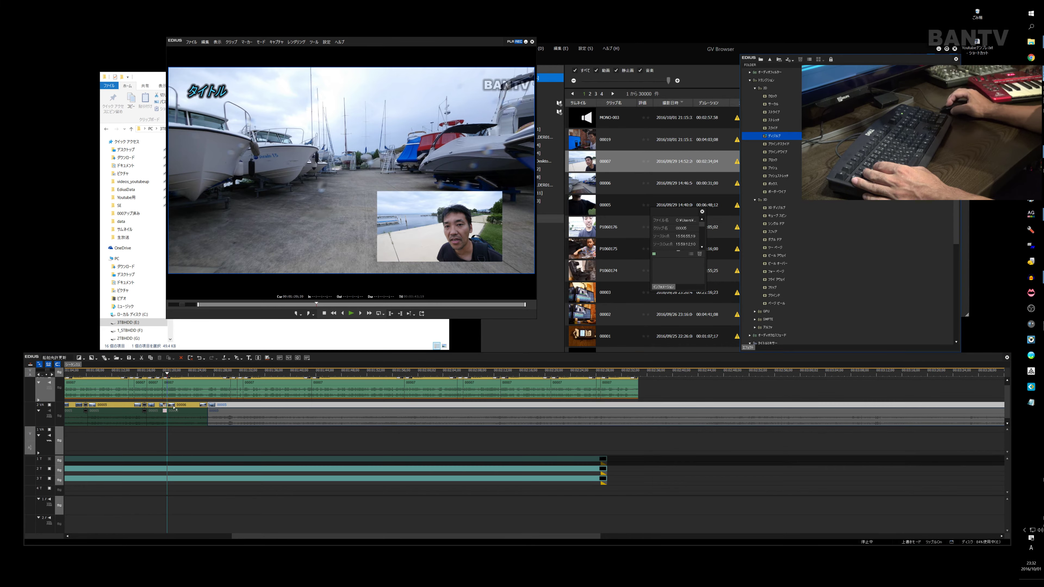
drag(171, 408, 172, 409)
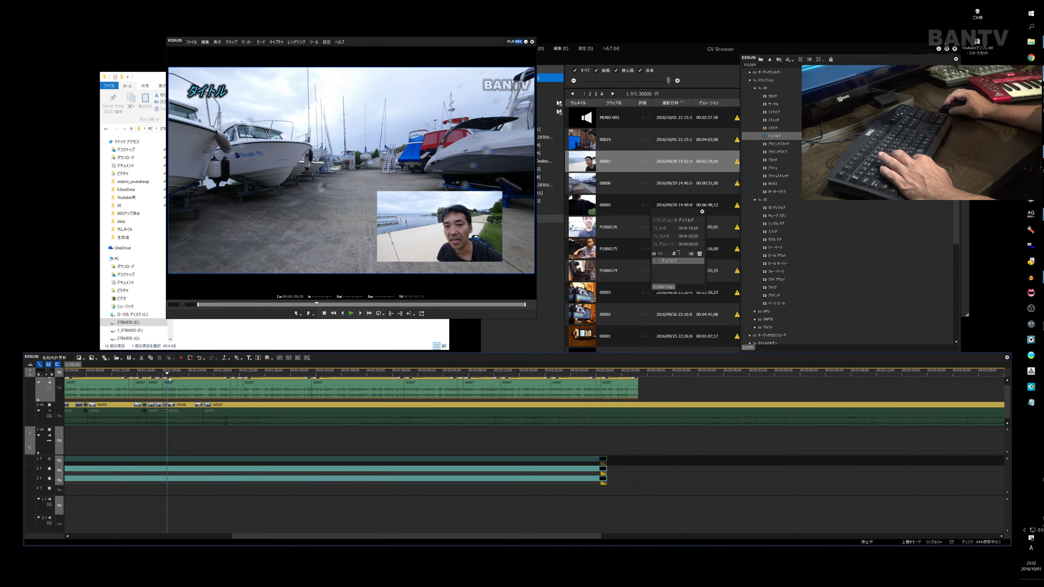
key(space)
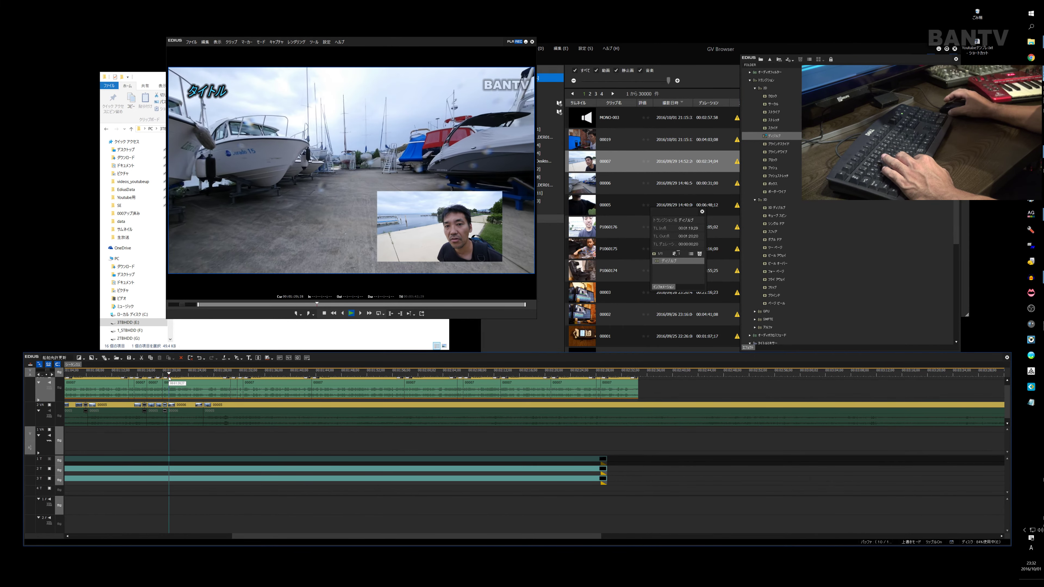
Step: Split the background 00005 clip at the wooden walkway scene and play on to find the next cut point
click(228, 379)
drag(229, 381, 231, 378)
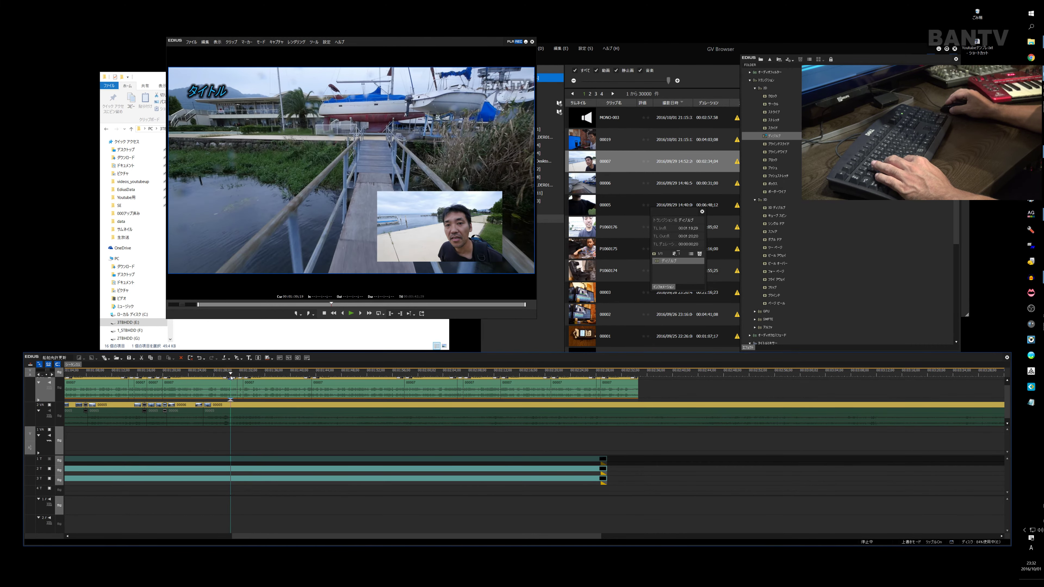
click(224, 406)
key(space)
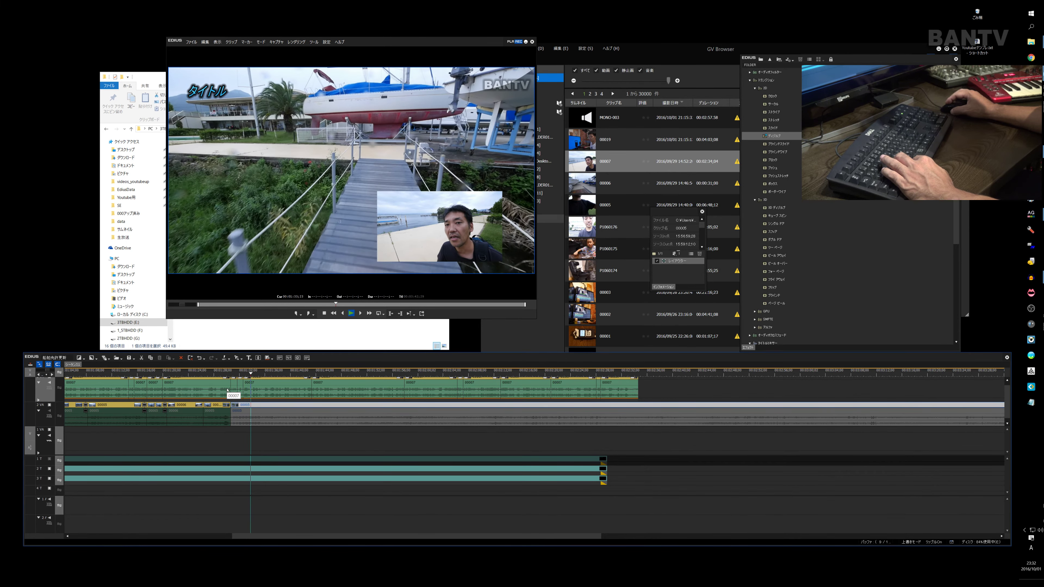
key(space)
drag(252, 374, 249, 374)
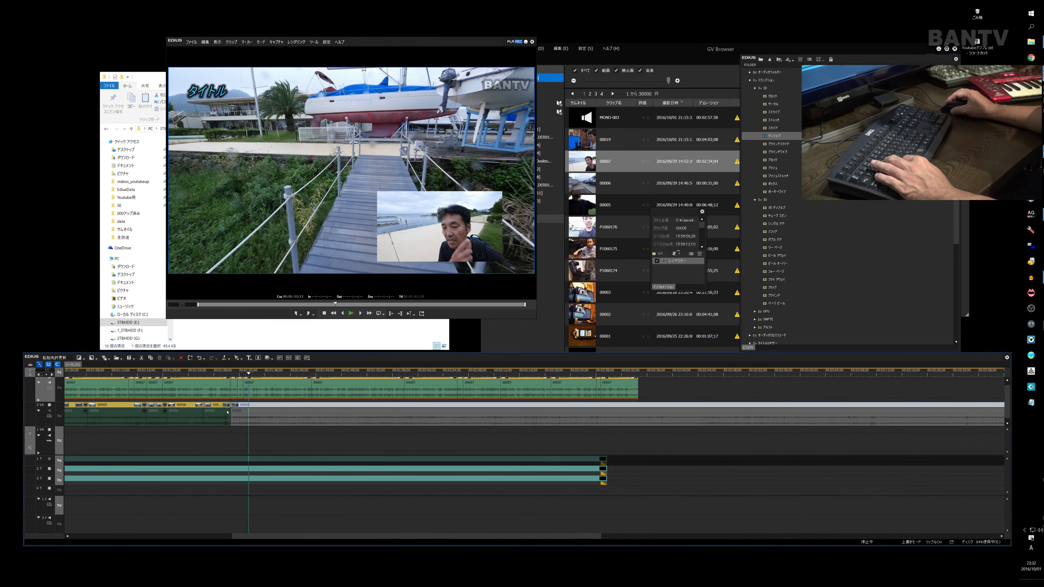
Step: Delete the unwanted walkway section of 00005 and move the remaining footage back to close the gap
click(240, 407)
key(Delete)
drag(277, 407, 237, 410)
Step: Play and scrub through the remaining 00005 footage, splitting it at scene changes up to the MOOREA yacht view
key(space)
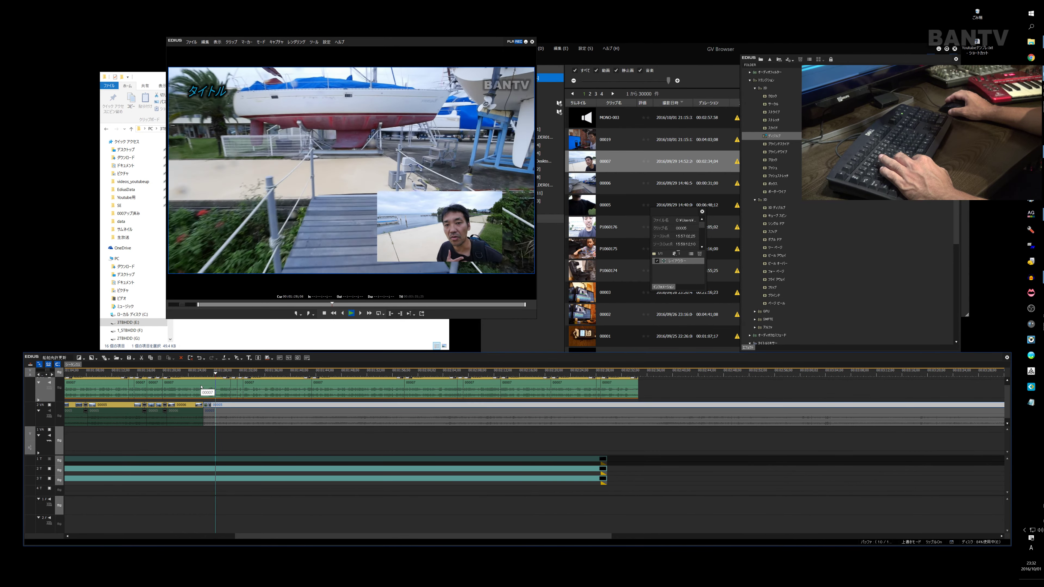
key(space)
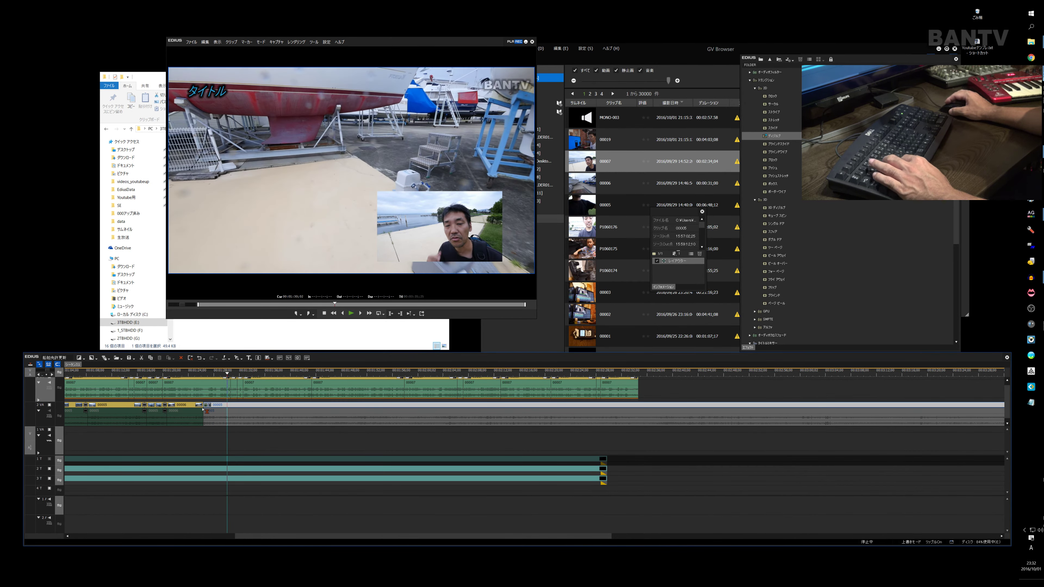
drag(227, 377, 267, 372)
key(space)
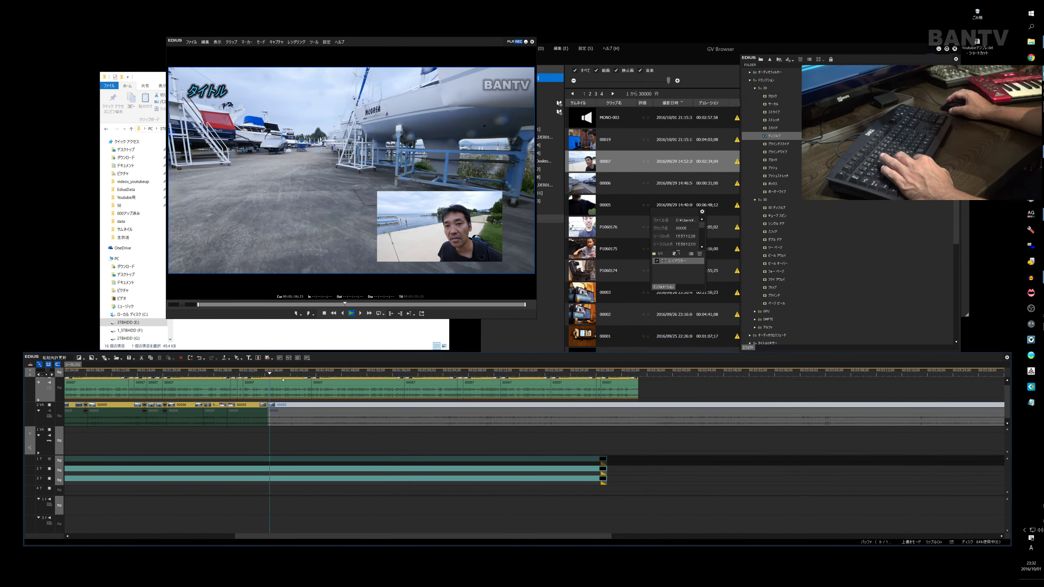
key(space)
drag(280, 376, 325, 378)
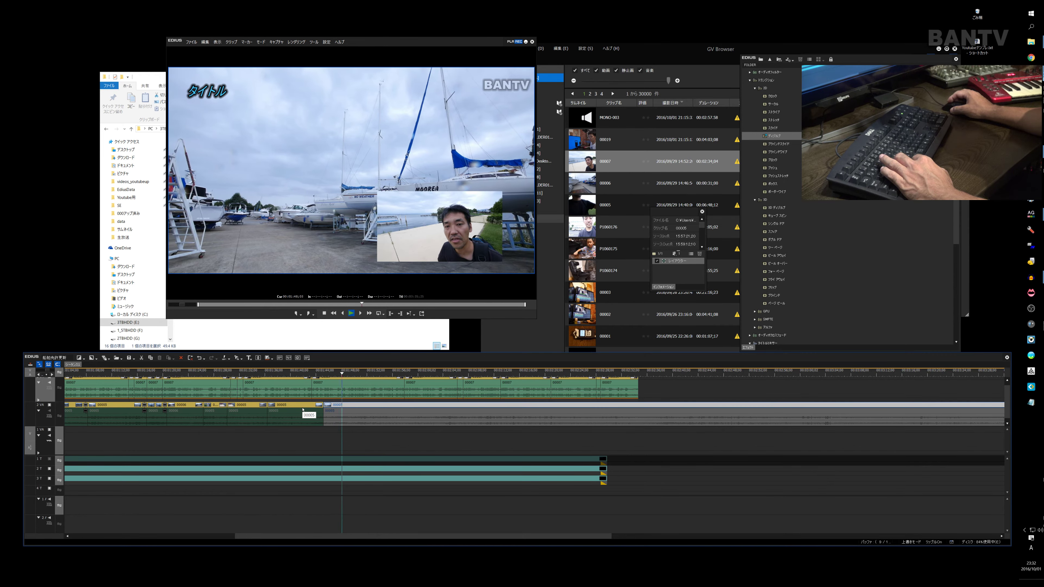
key(space)
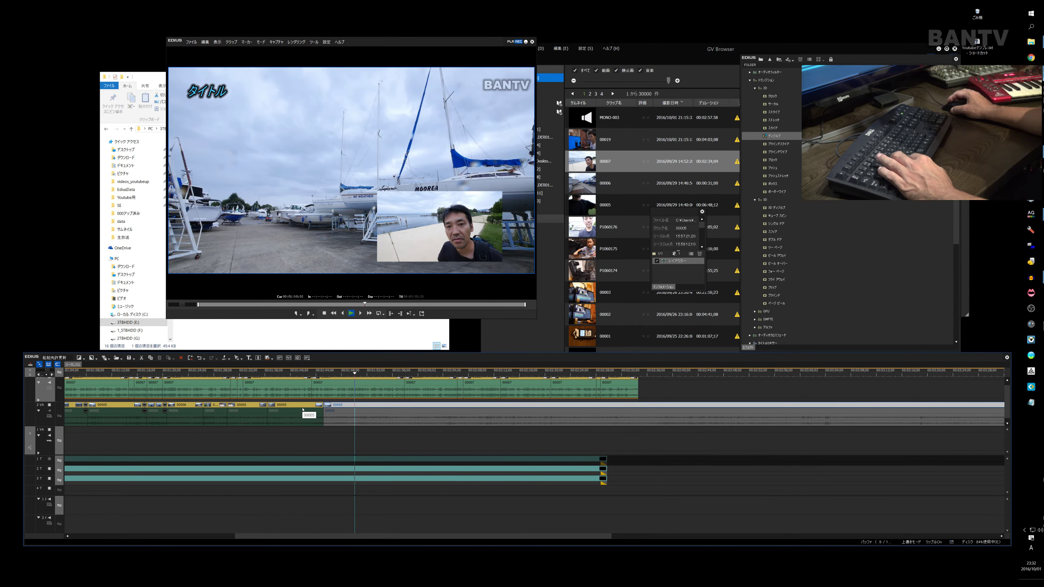
Step: Delete the two 00005 sections before the MOOREA yacht segment and move that segment into the start of the gap
click(300, 411)
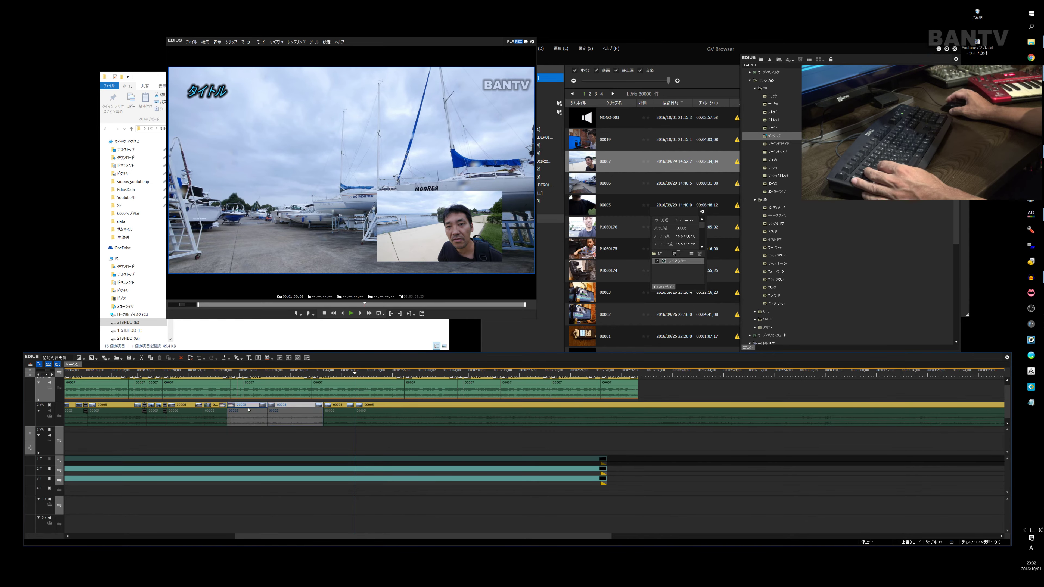
key(Delete)
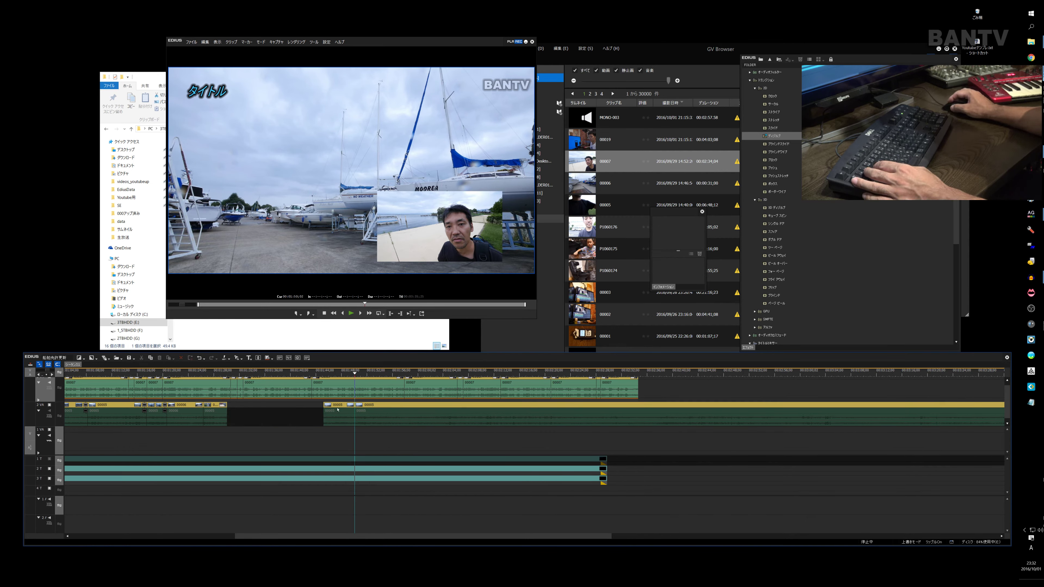
drag(337, 410, 276, 408)
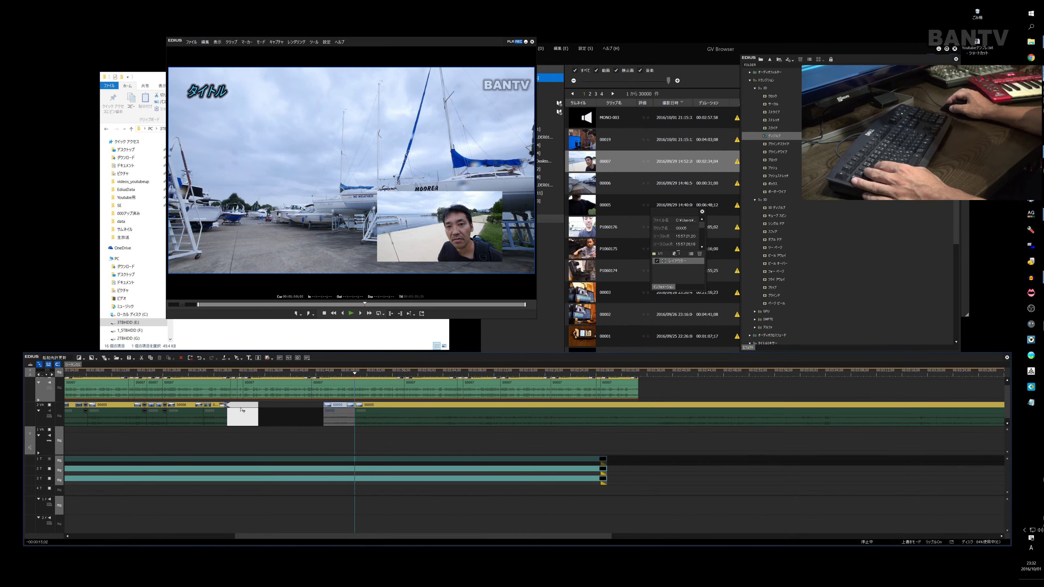
Step: Delete the 00005 walkway section just before the MOOREA yacht segment and move the yacht segment into its place
drag(350, 374, 220, 383)
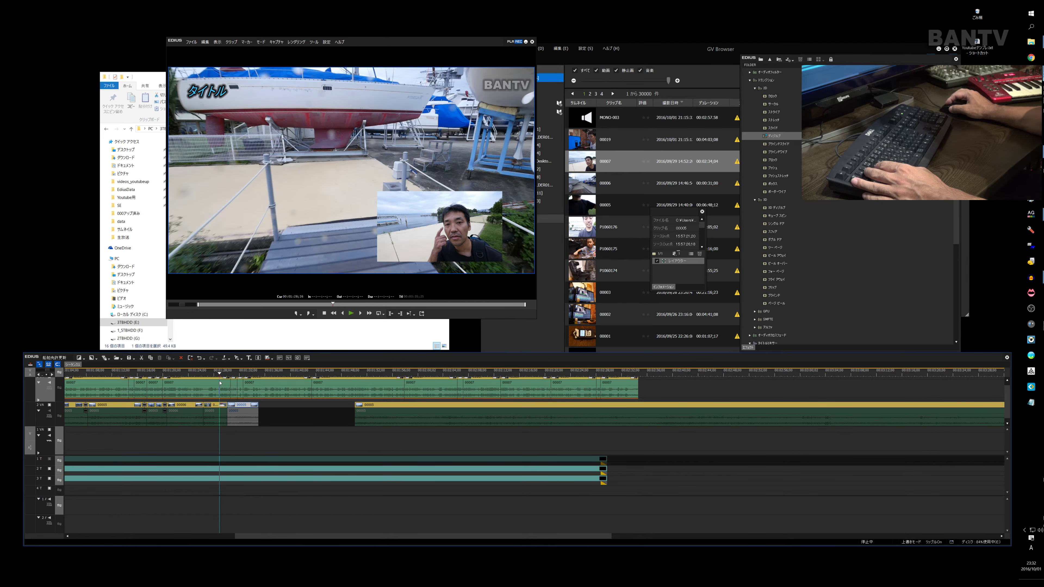
click(220, 409)
key(Delete)
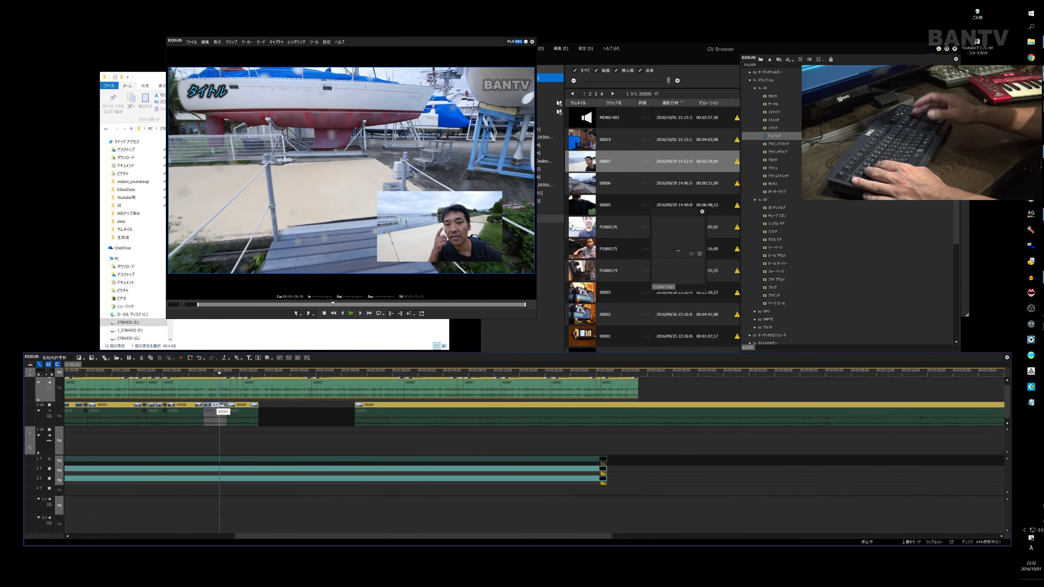
drag(235, 407, 220, 411)
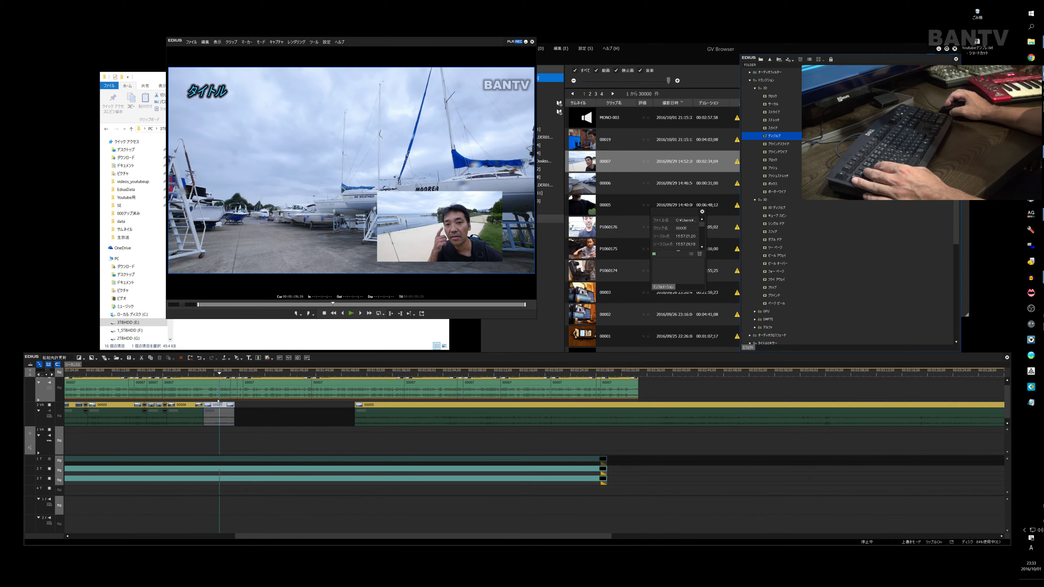
Step: Apply a Dissolve at the start of the MOOREA yacht segment and move the long remaining 00005 clip against its end
drag(204, 407, 203, 409)
drag(380, 407, 261, 410)
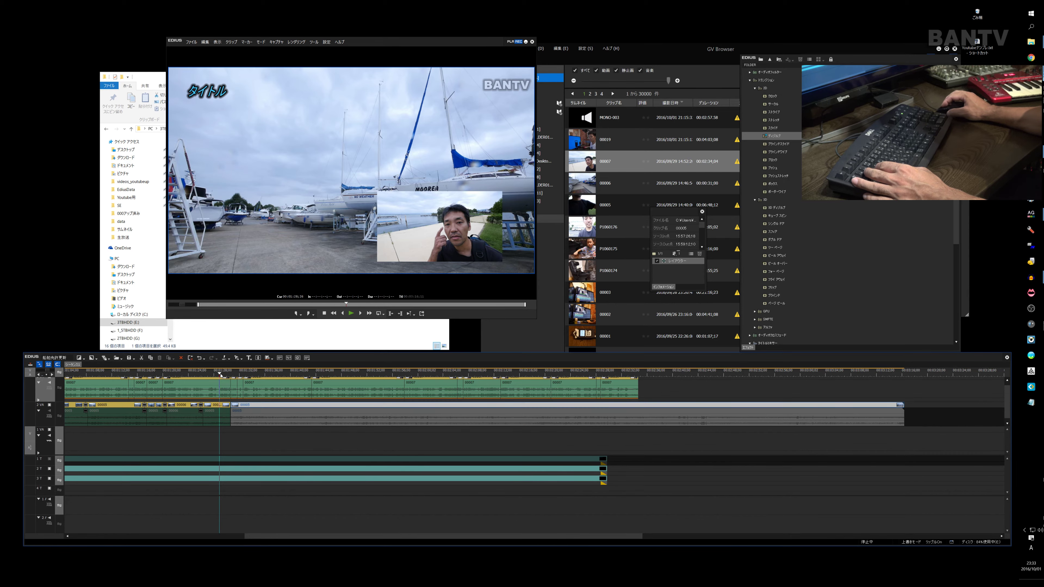
Step: Split the remaining 00005 footage up to the white cruiser scene, delete the unwanted middle segment and move the next segment into its place
drag(221, 374, 248, 383)
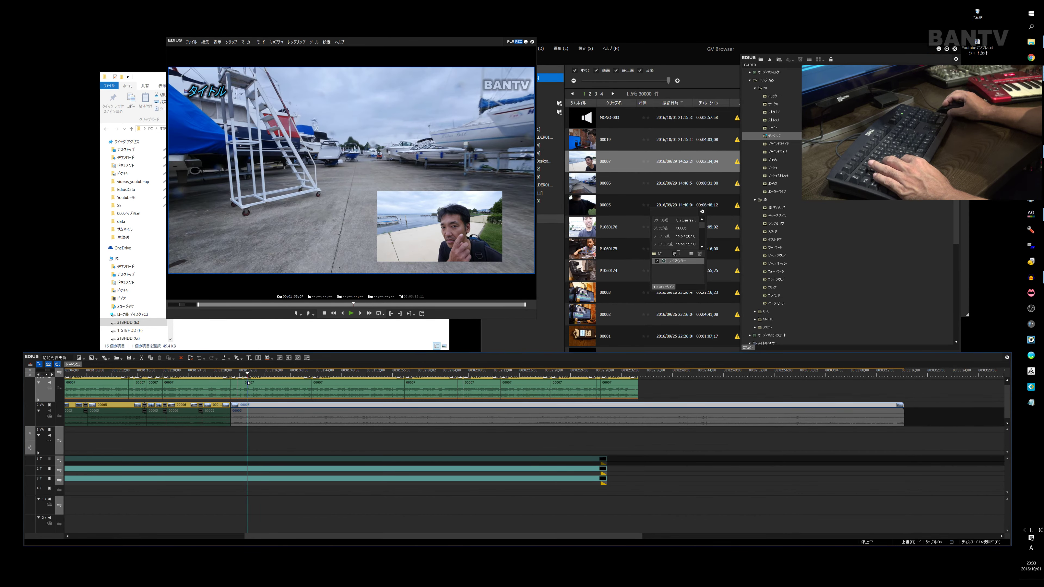
key(space)
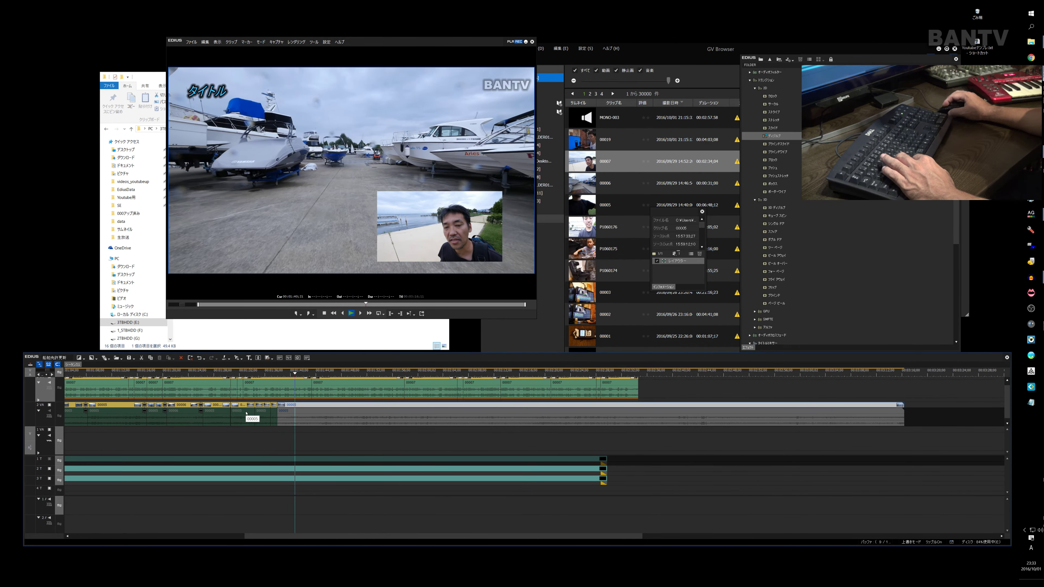
key(space)
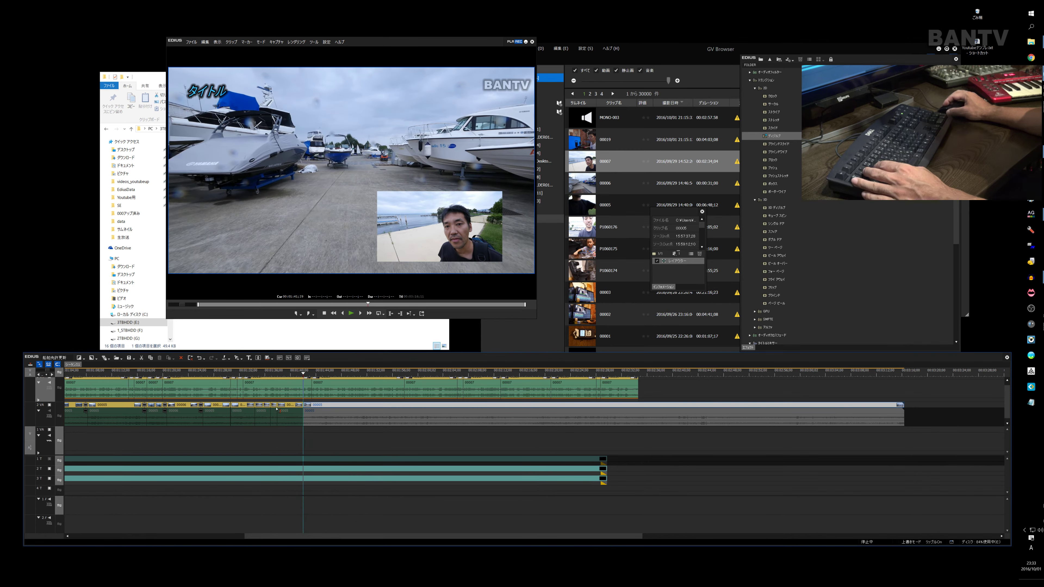
click(274, 410)
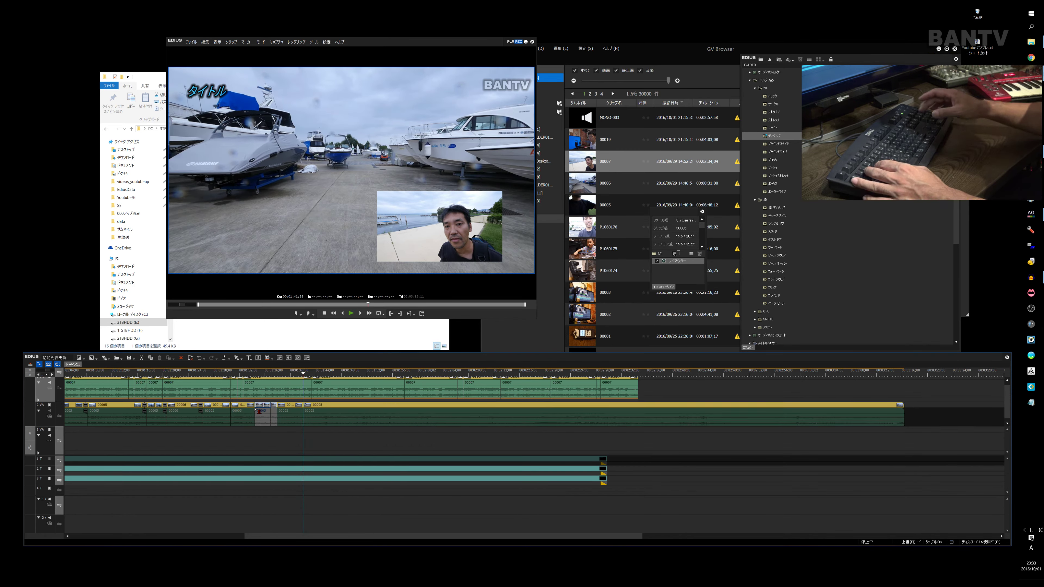
key(Delete)
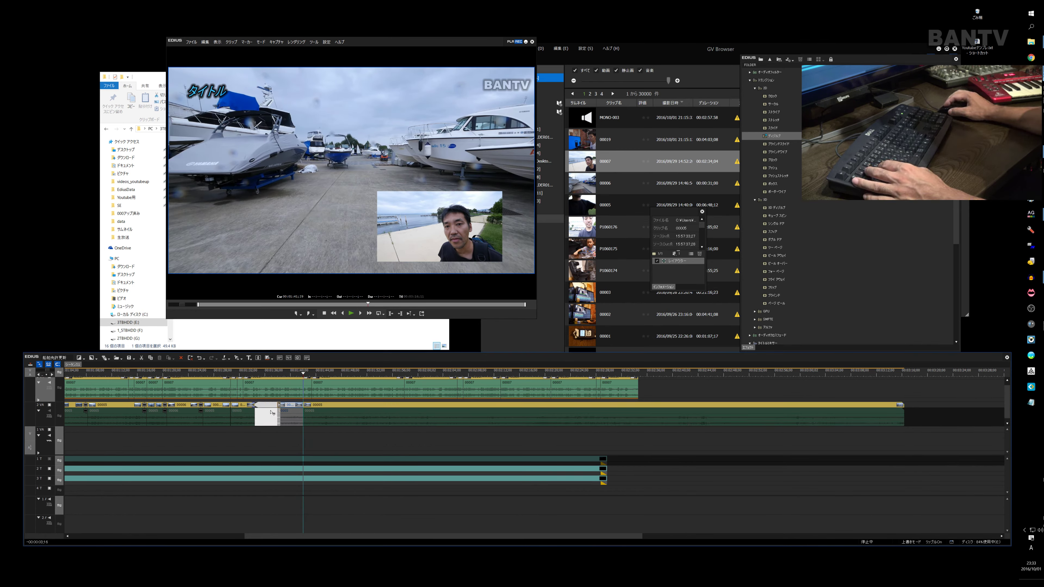
Step: Close the tiny gaps around the second MOOREA yacht segment by moving it and the following segment against their preceding clips
drag(306, 374, 237, 390)
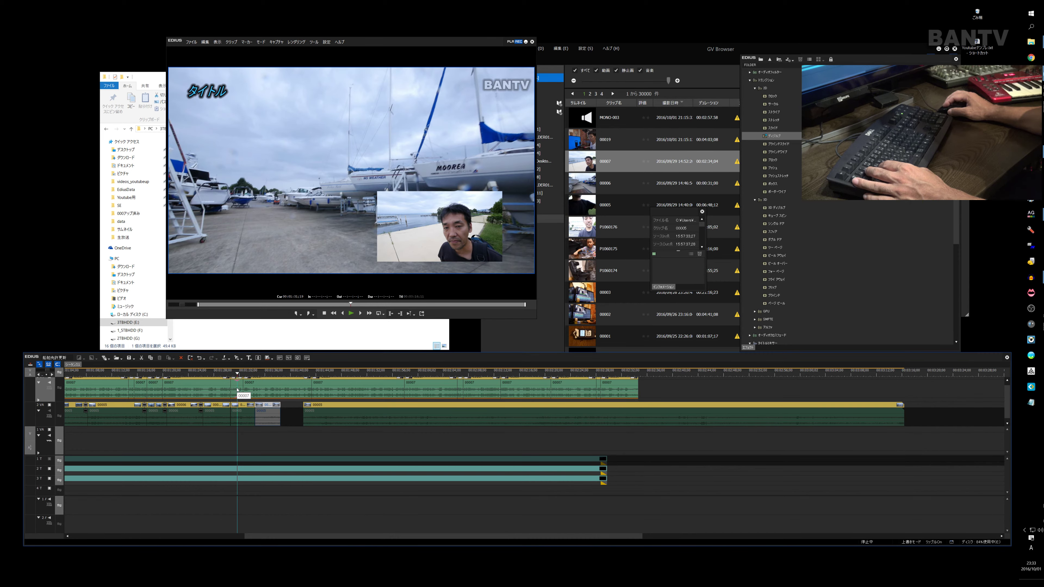
key(a)
key(a)
scroll(243, 396, up, 2)
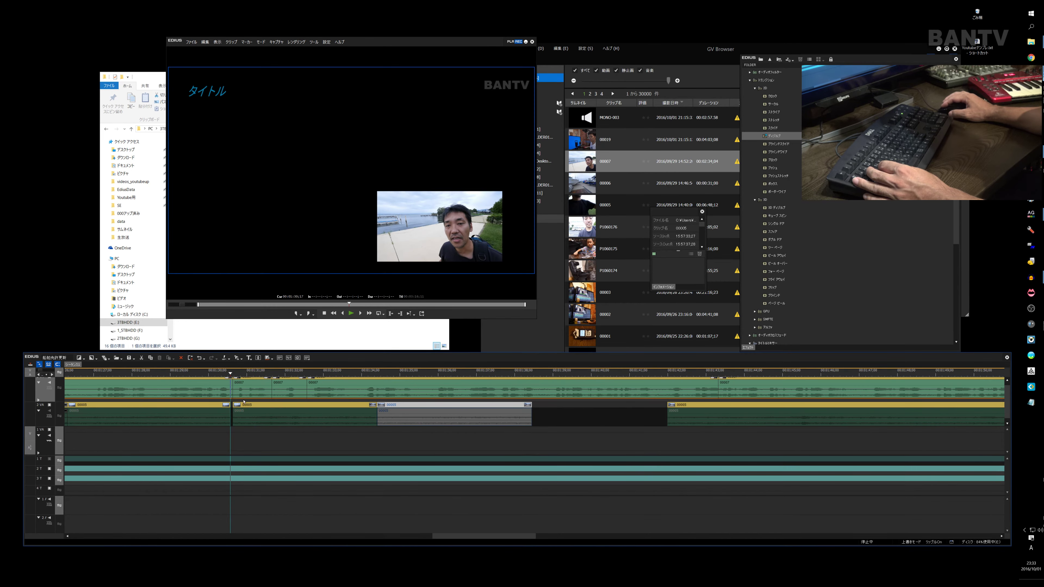
drag(249, 407, 246, 406)
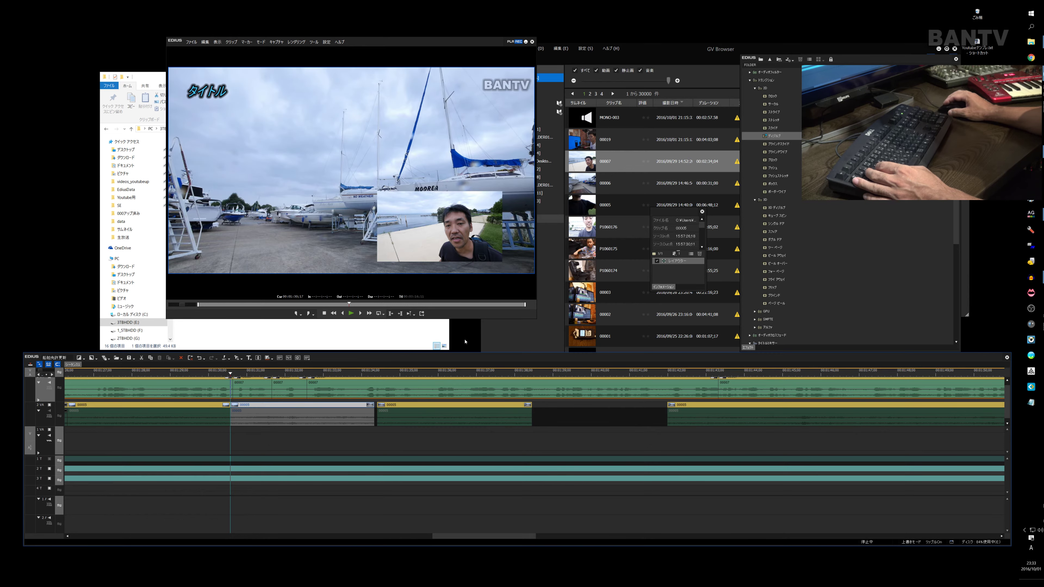
drag(413, 406, 411, 406)
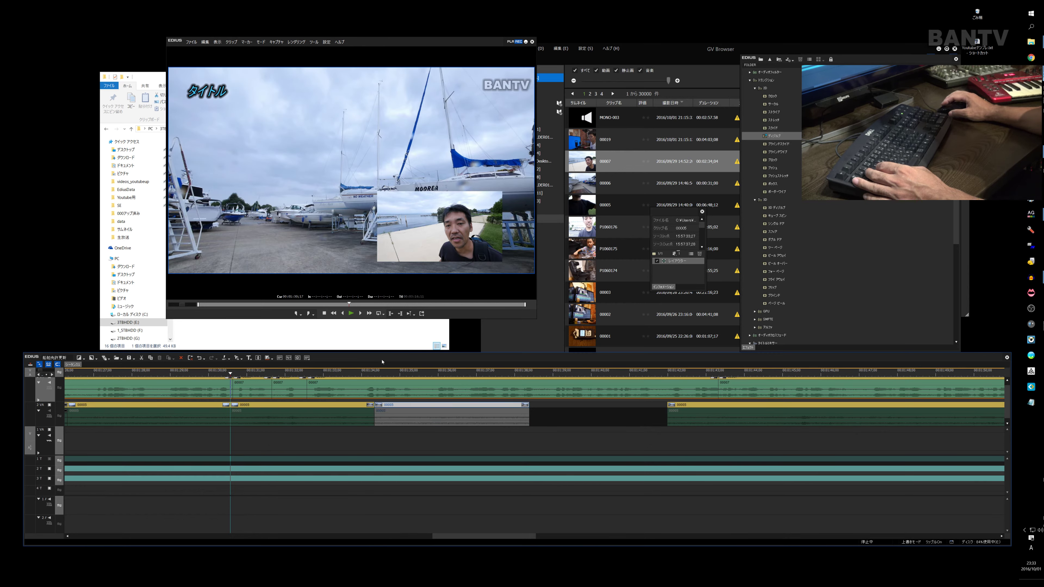
Step: Apply Dissolve transitions at the start and end of the second MOOREA yacht segment
drag(766, 140, 374, 338)
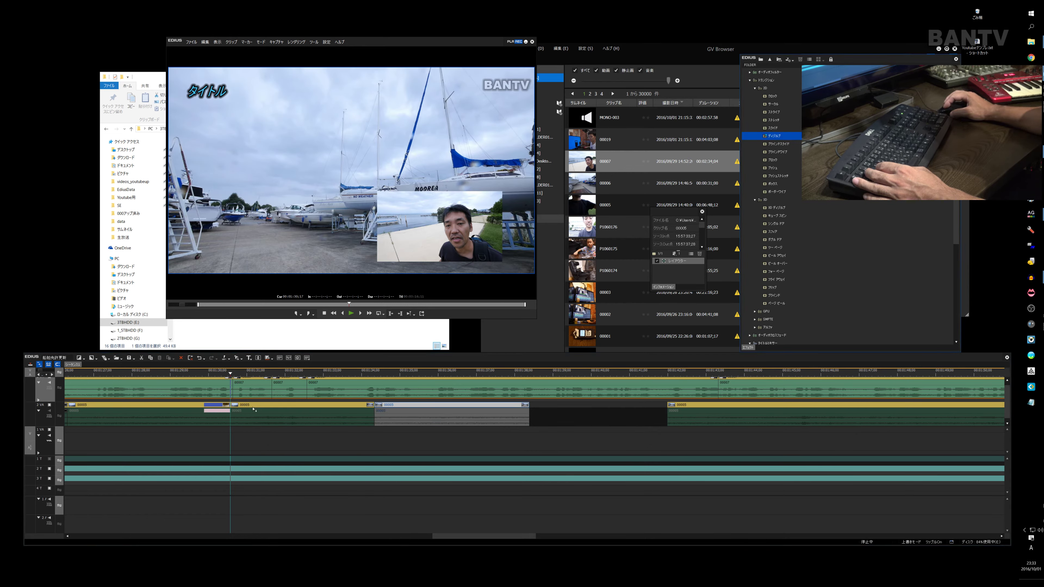
drag(246, 411, 247, 410)
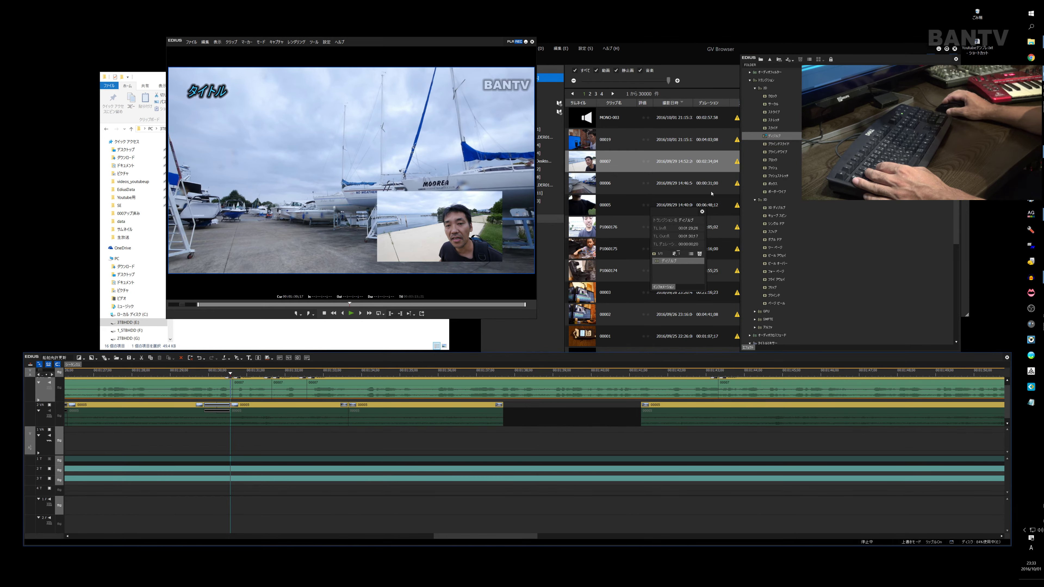
drag(774, 135, 512, 282)
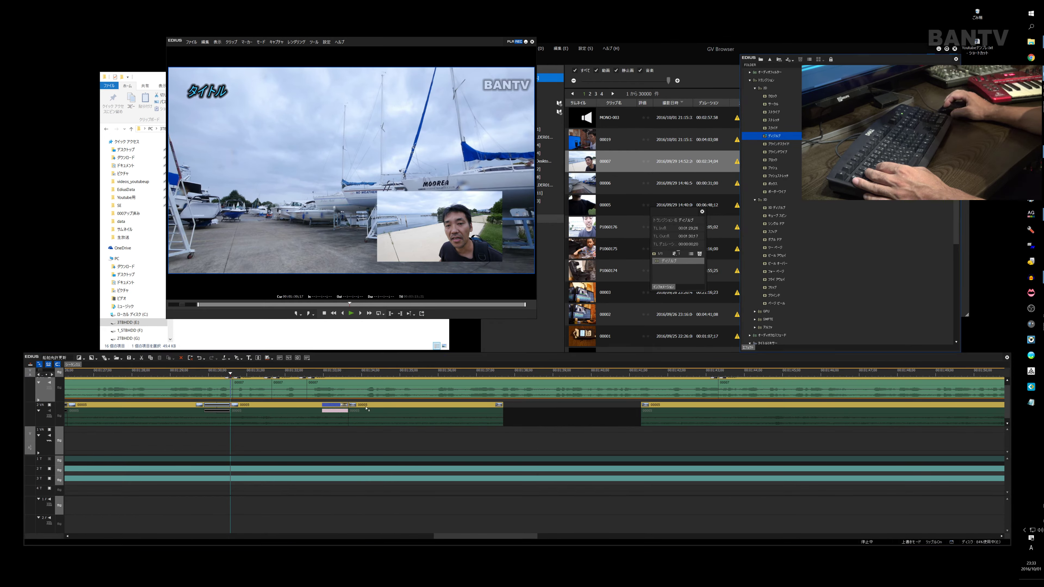
drag(366, 408, 366, 409)
scroll(255, 393, down, 2)
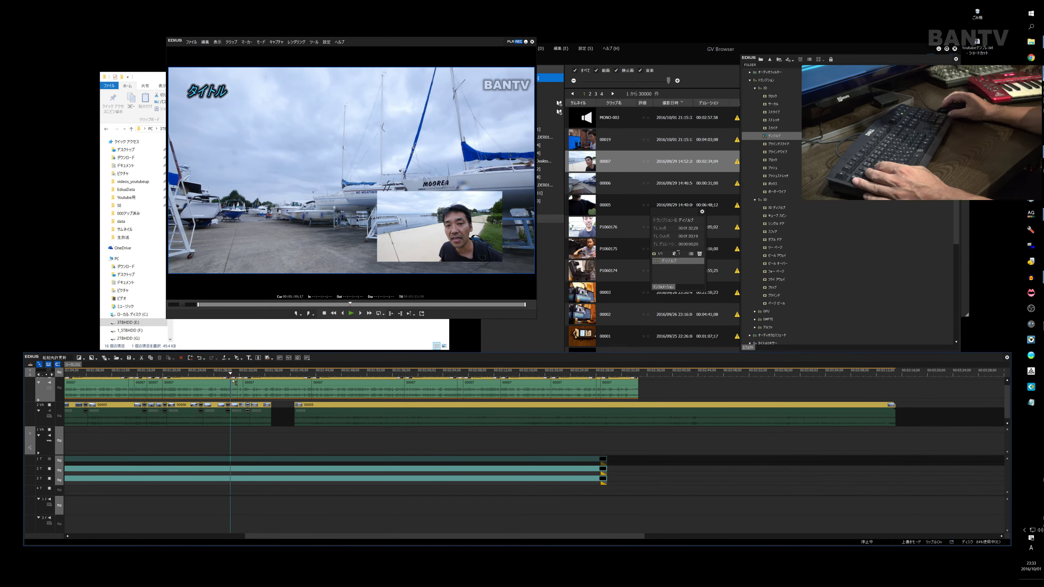
Step: Split the long 00005 clip around the harbour crane scene and delete the section leading up to that scene
drag(231, 375, 430, 398)
click(438, 407)
key(c)
key(space)
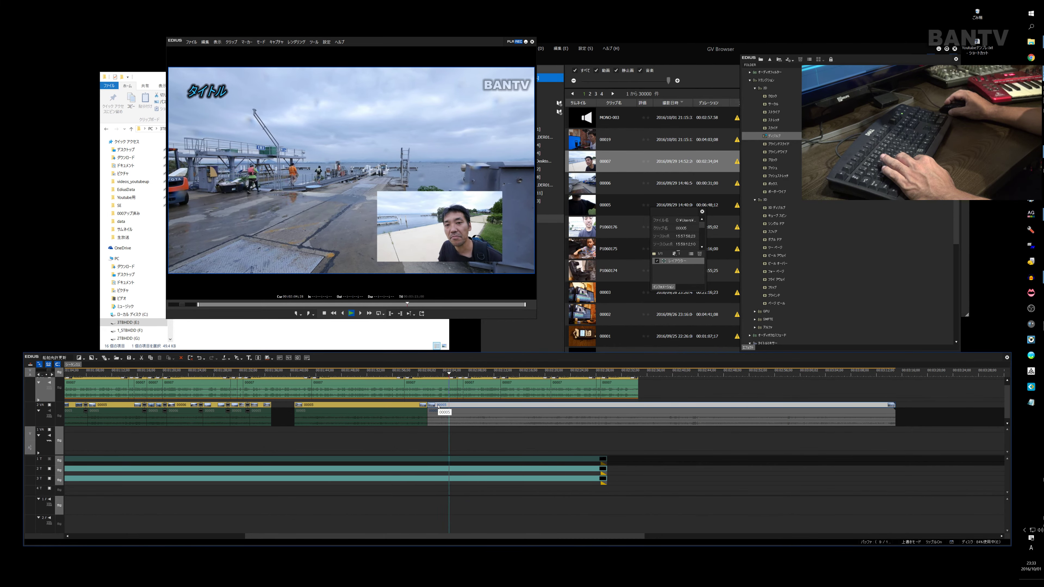
key(space)
key(c)
click(400, 407)
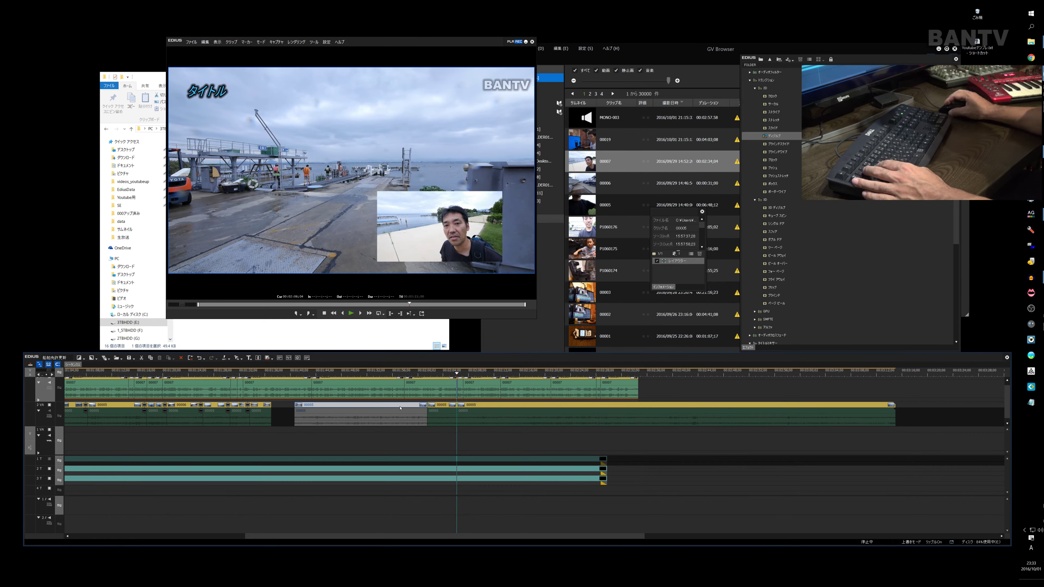
key(Delete)
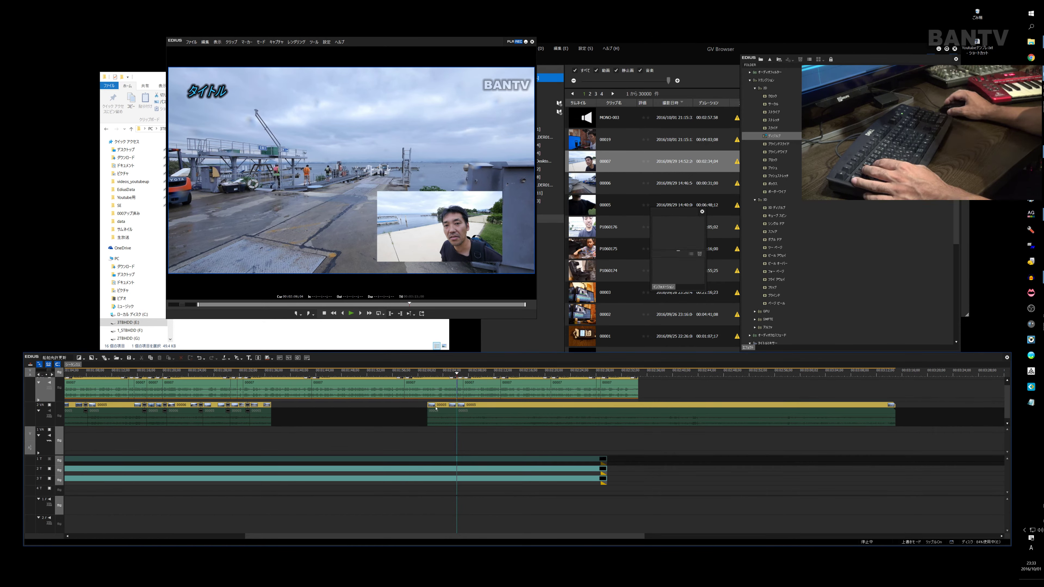
Step: Move the harbour crane segment and the long segment after it against the preceding clips, and apply a Dissolve to the crane segment
drag(435, 409, 354, 410)
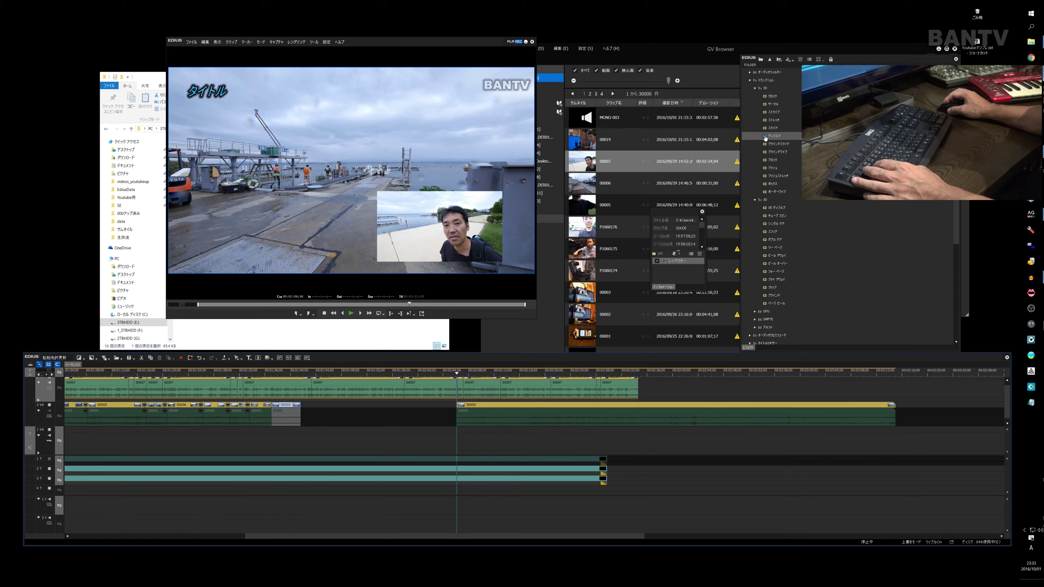
drag(765, 139, 336, 409)
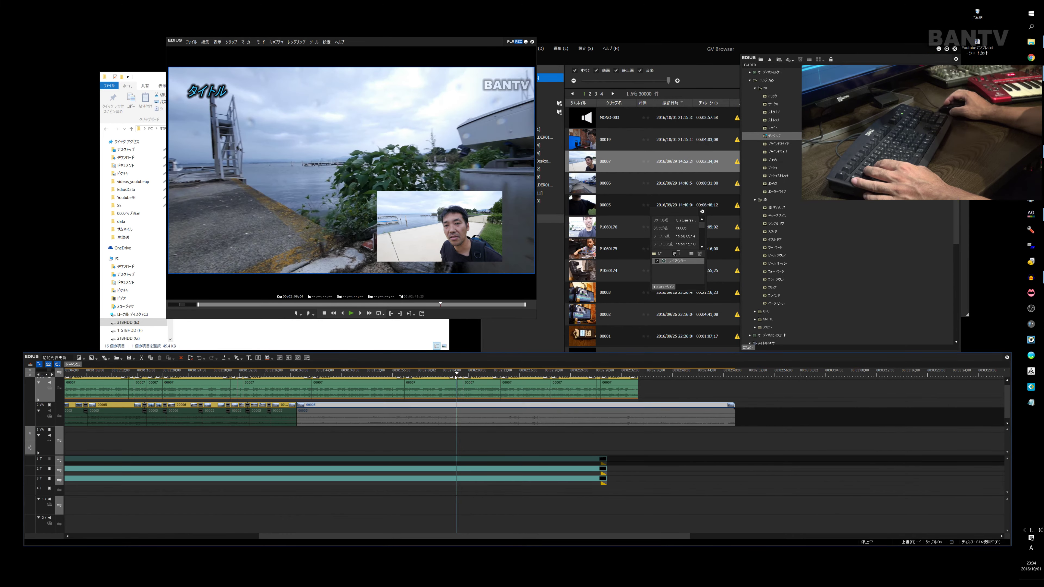
Step: Split the long 00005 segment at the white cruiser and blue speedboat scene, delete the part before it and close the gap with a Dissolve
drag(455, 375, 368, 383)
key(c)
click(351, 407)
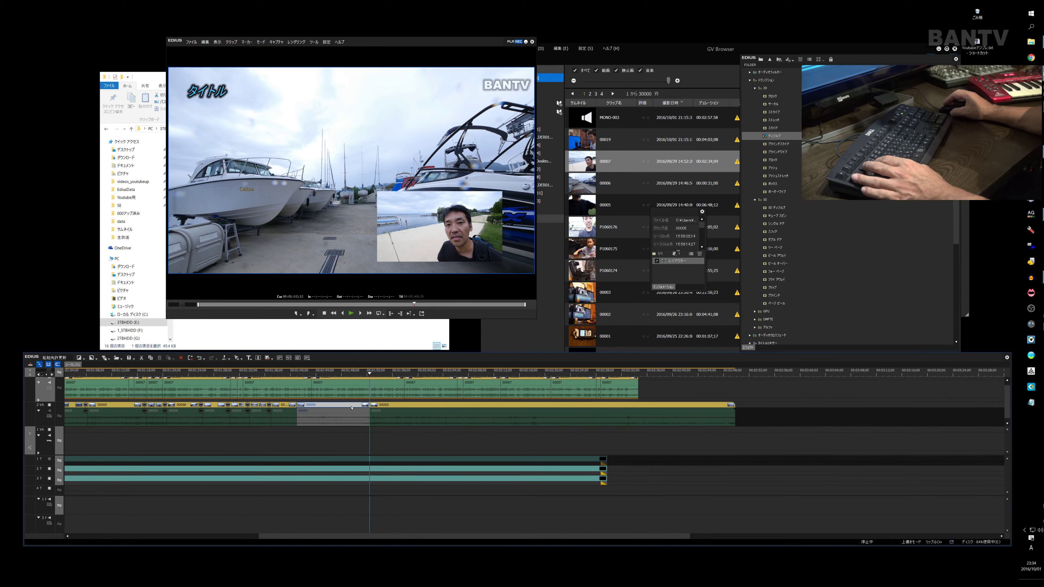
key(Delete)
drag(416, 406, 343, 406)
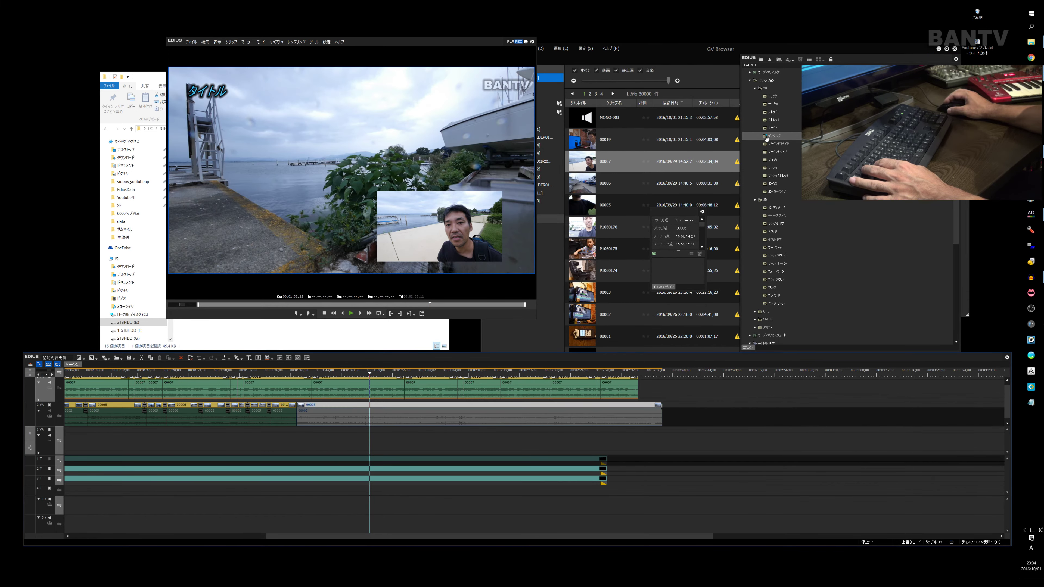
drag(766, 139, 299, 412)
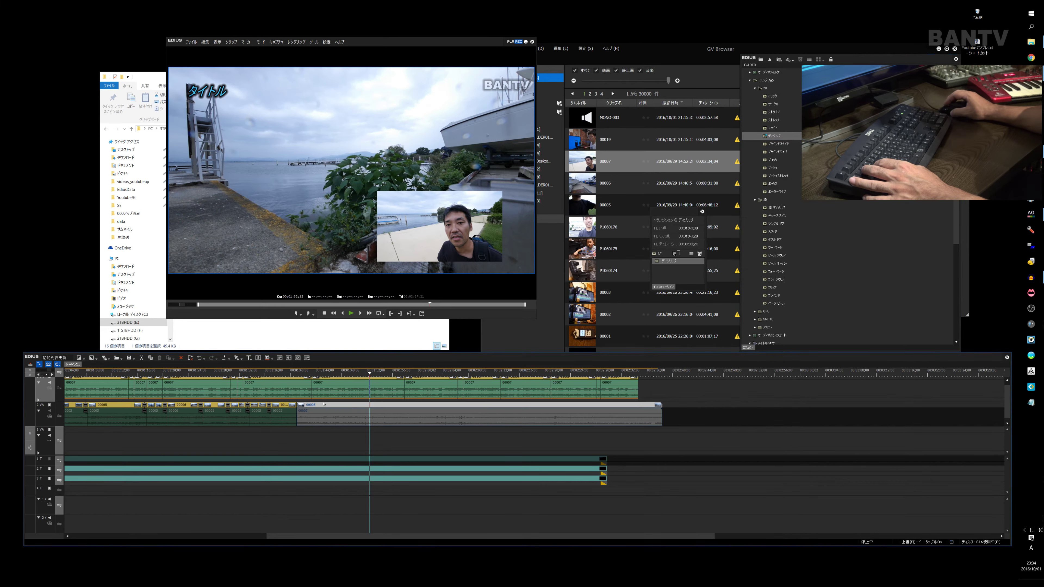
Step: Review the footage after the cruiser and speedboat scene and split out the waterfront scene with the metal ladder
click(273, 373)
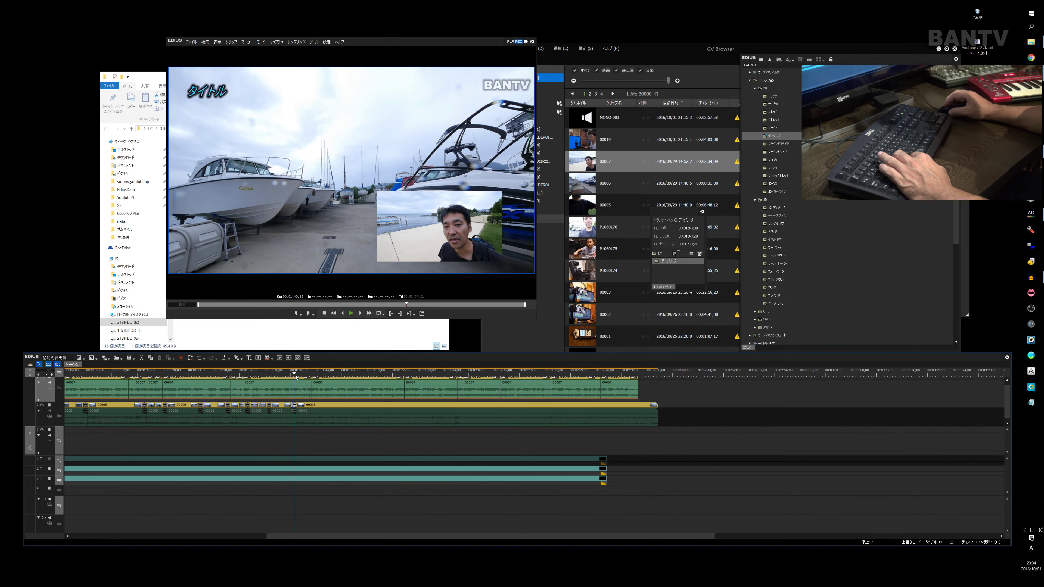
key(space)
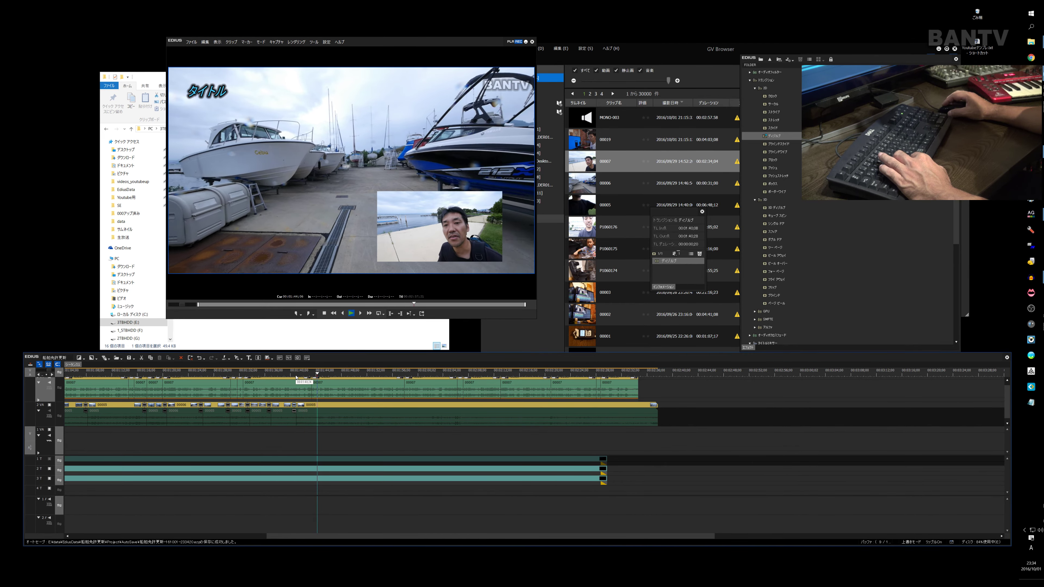
key(space)
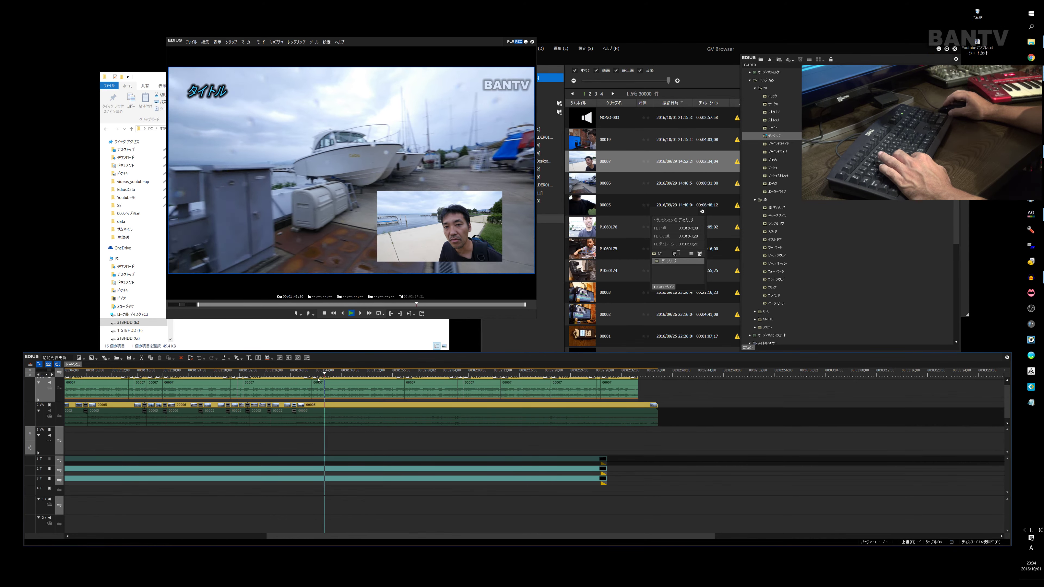
key(space)
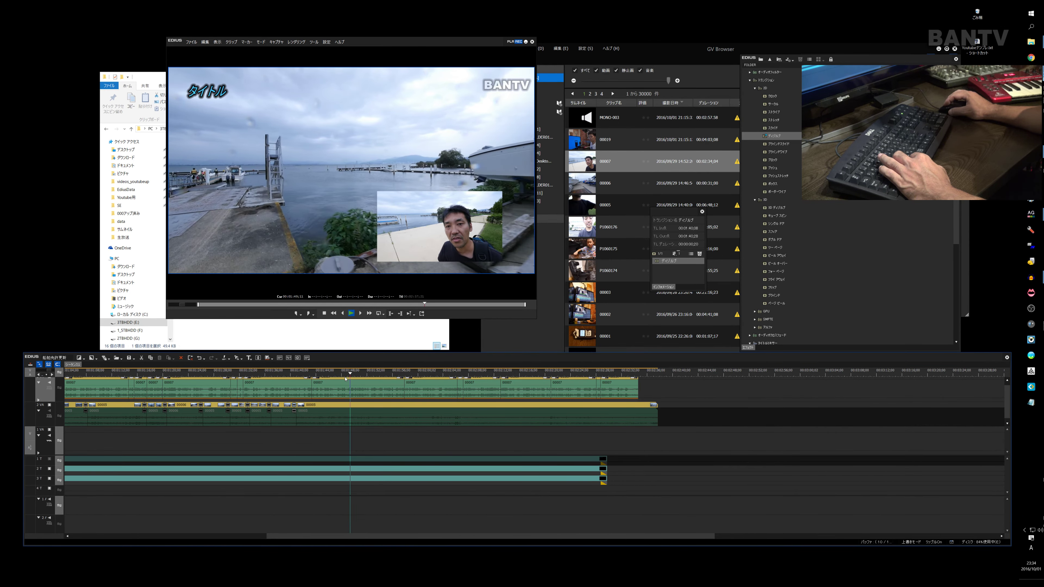
key(space)
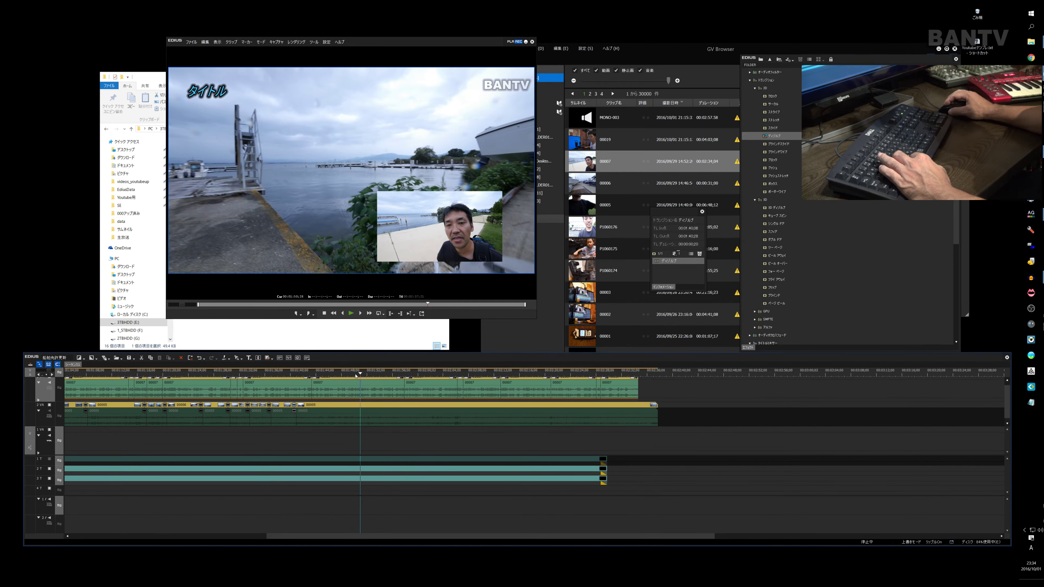
drag(364, 377, 490, 373)
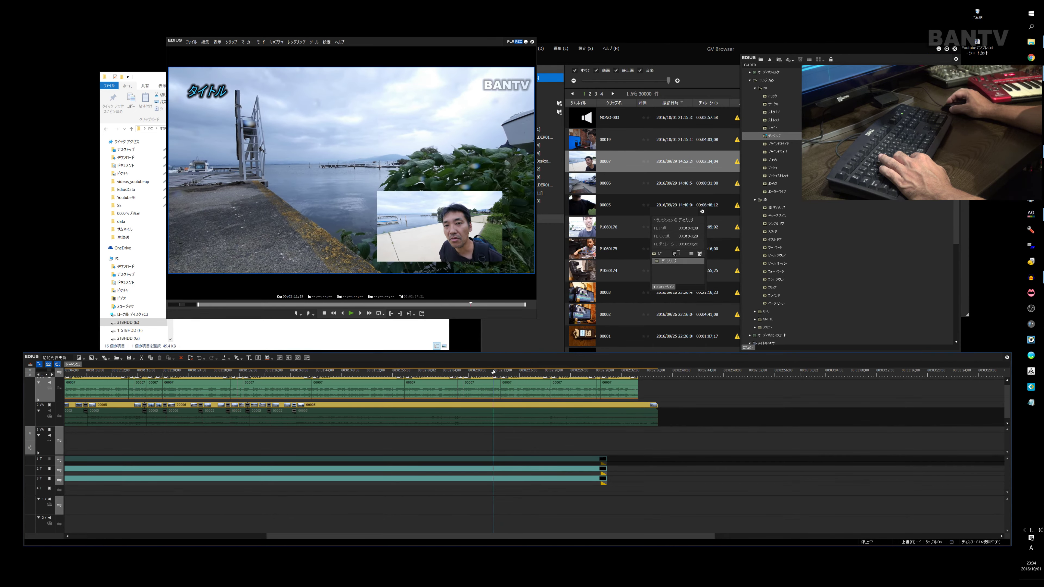
click(466, 410)
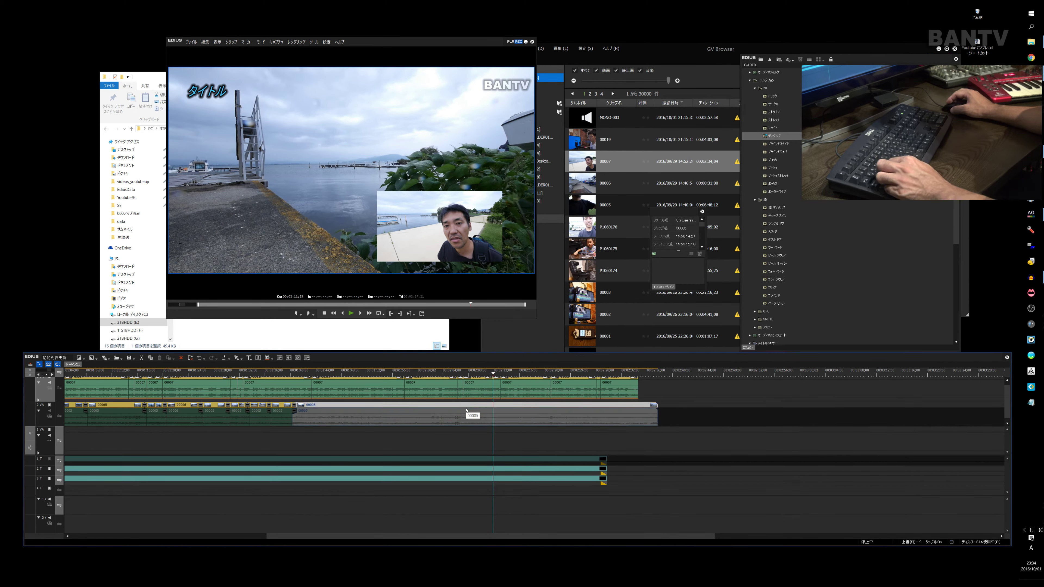
key(ctrl+z)
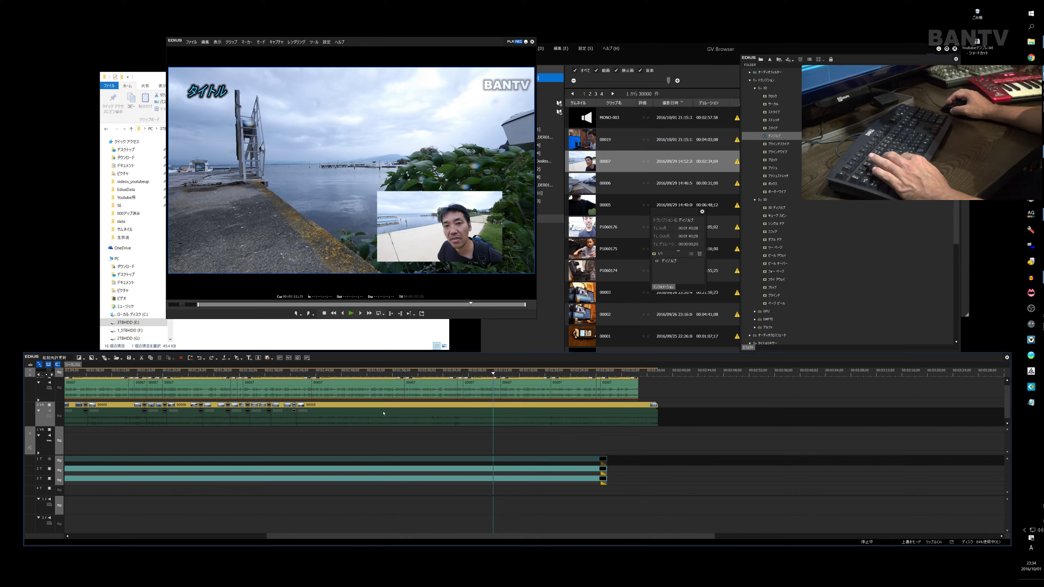
key(c)
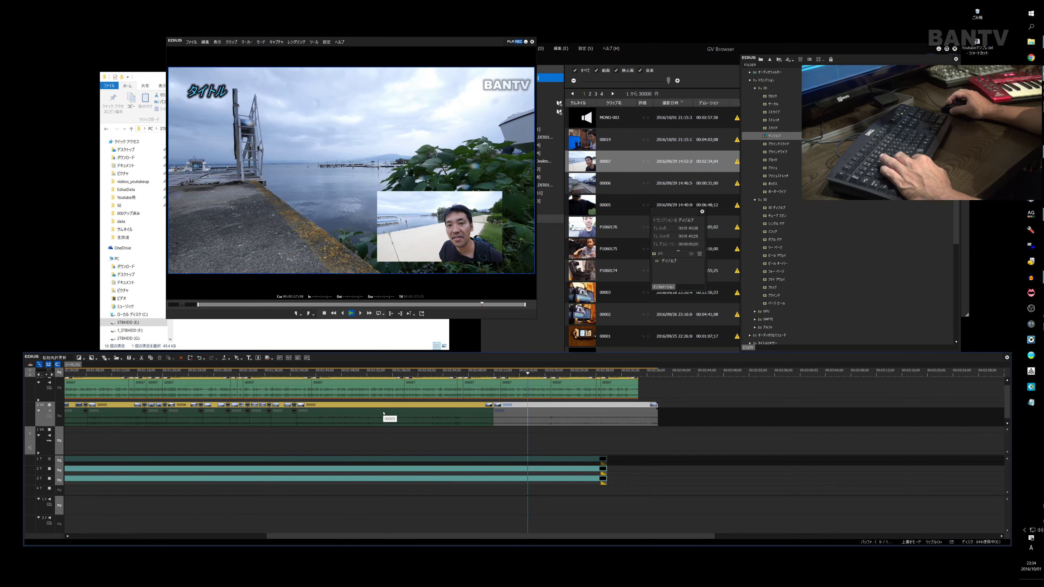
key(c)
Step: Move the segment between the harbour crane and waterfront scenes to the empty track space beyond all other clips
click(386, 410)
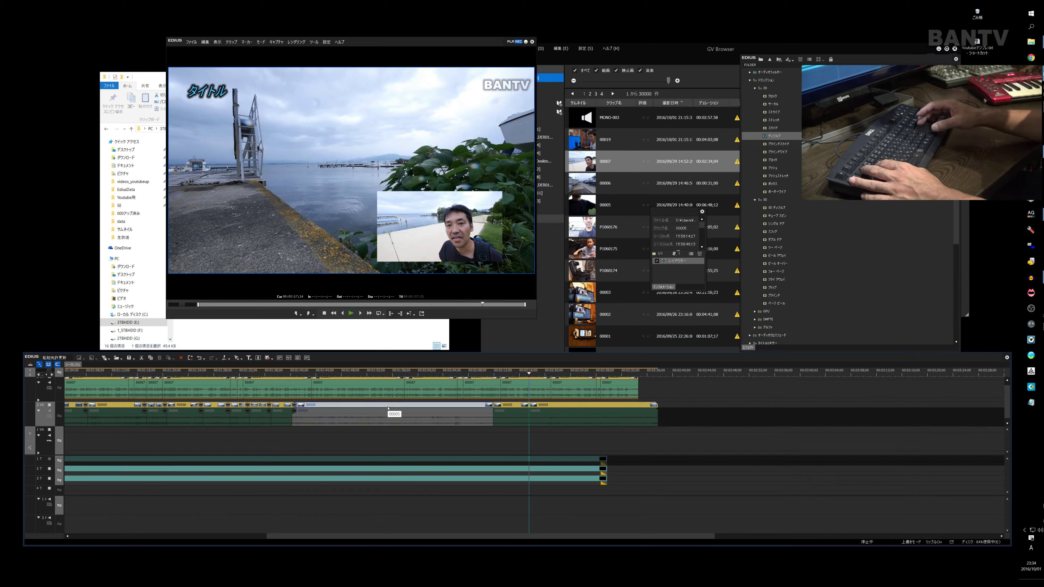
drag(374, 383, 292, 378)
key(space)
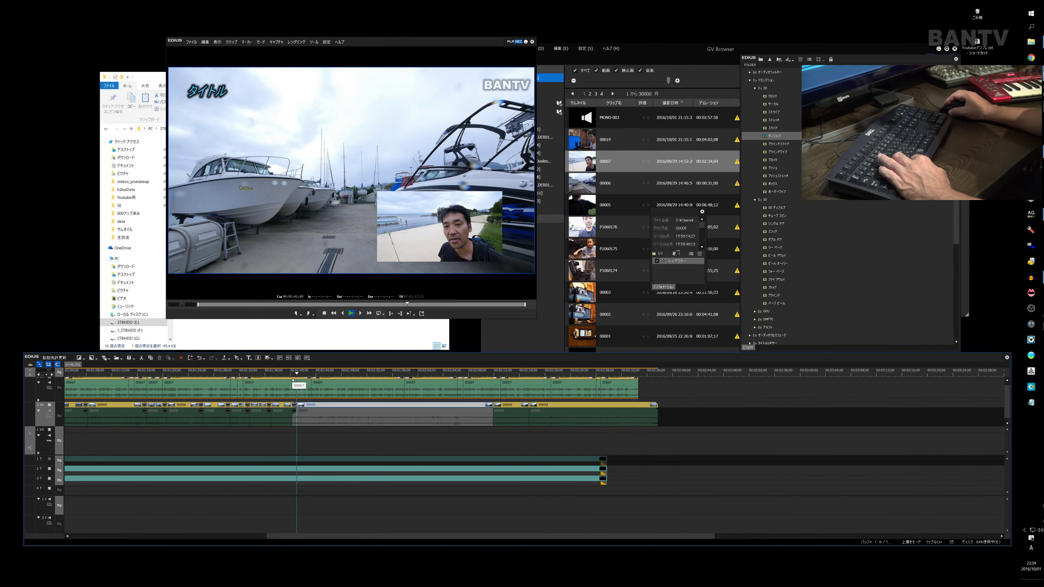
key(space)
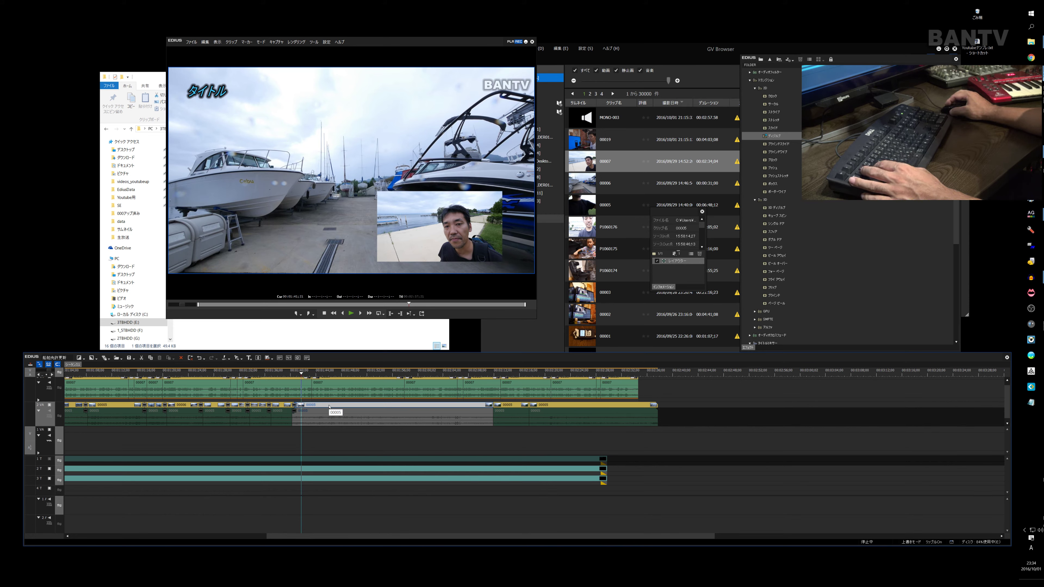
drag(442, 418, 903, 419)
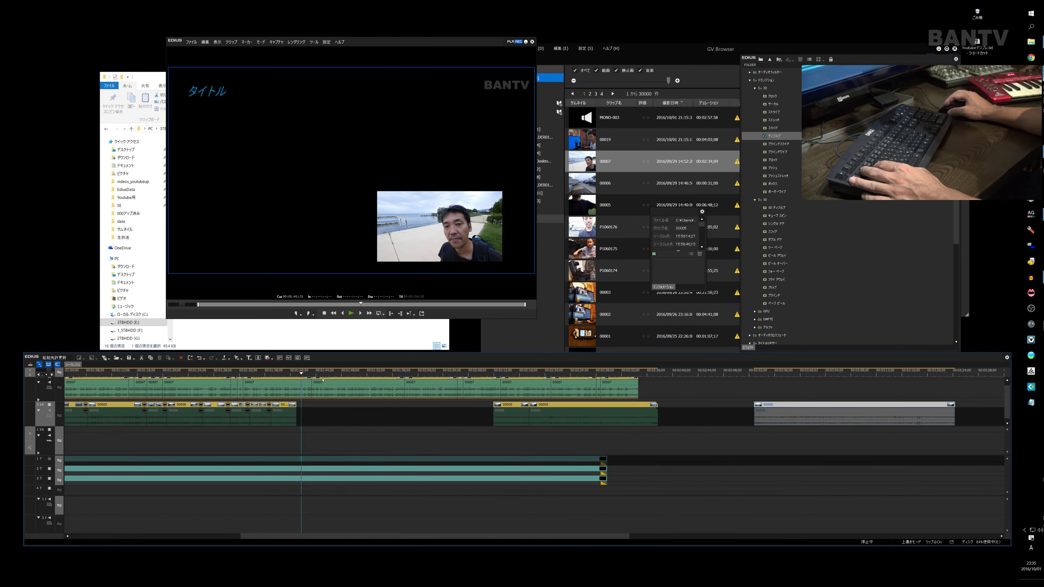
Step: Extend the start of the moved segment to recover earlier footage and split it twice around the still cruiser and speedboat shot
mouse_move(770, 377)
mouse_down()
mouse_move(755, 376)
mouse_move(735, 406)
mouse_move(742, 384)
mouse_up()
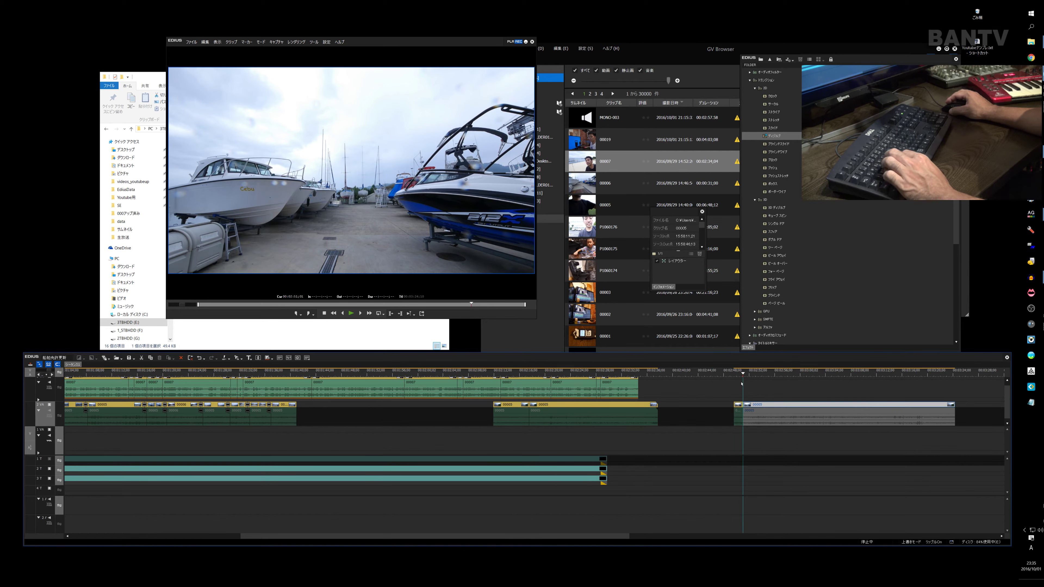
mouse_move(743, 376)
mouse_down()
mouse_move(702, 407)
mouse_move(707, 378)
mouse_move(728, 381)
mouse_up()
key(c)
key(space)
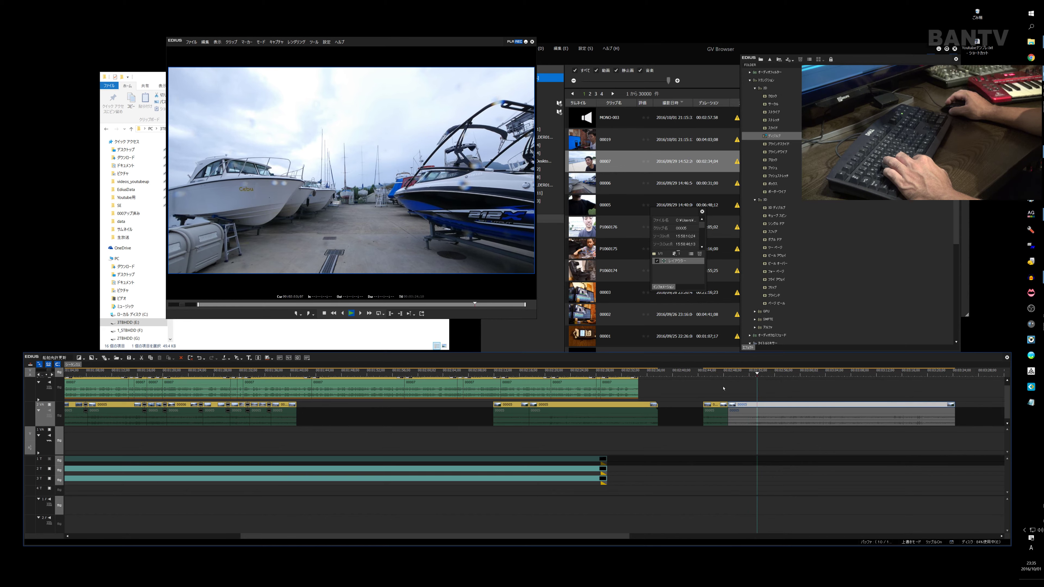
key(space)
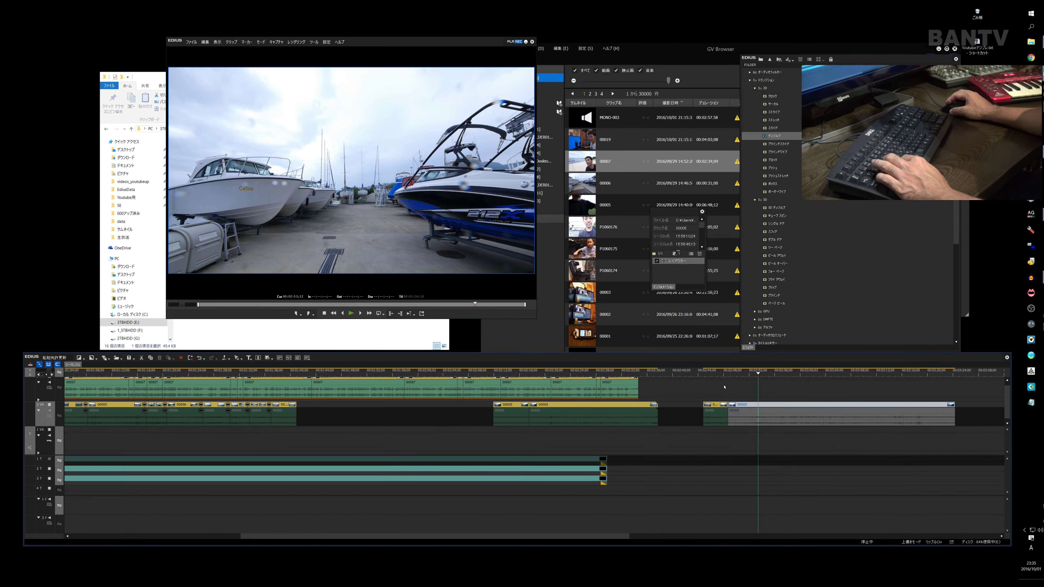
key(c)
Step: Place the two short pieces one after the other behind the harbour crane segment and apply Dissolves at their starts
drag(744, 416, 319, 418)
drag(714, 411, 342, 410)
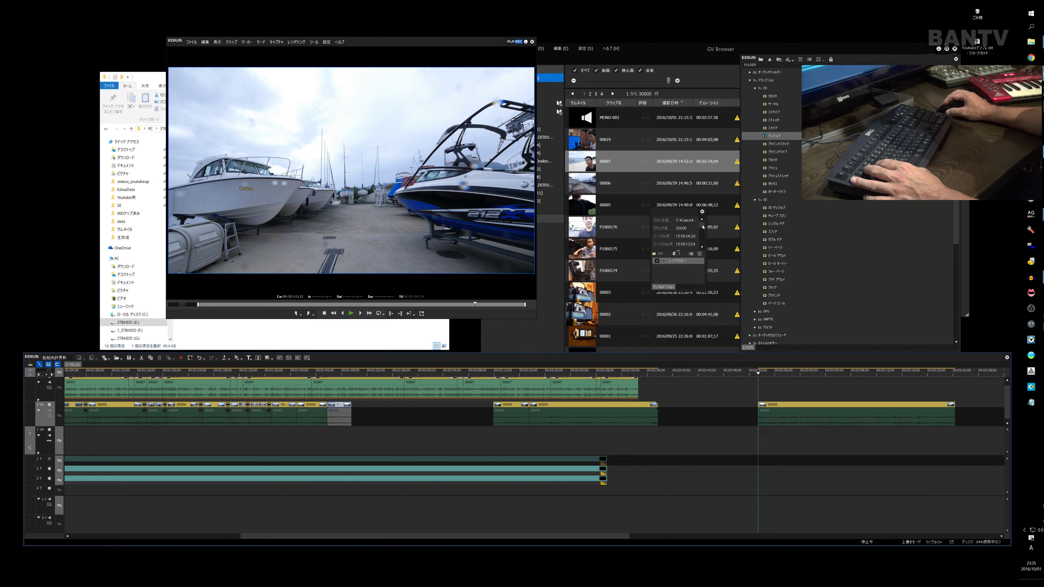
drag(774, 140, 538, 242)
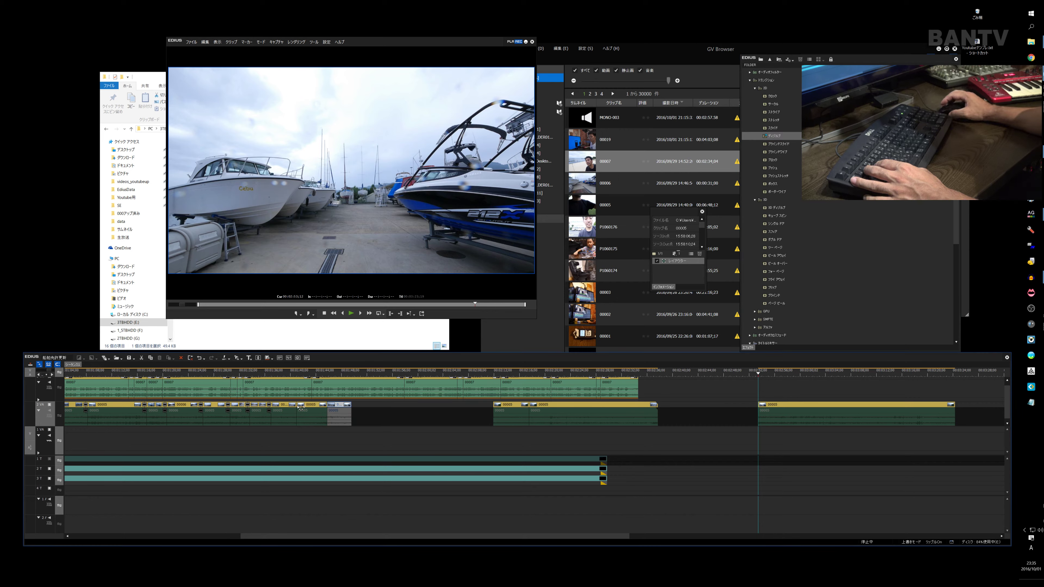
drag(296, 408, 295, 408)
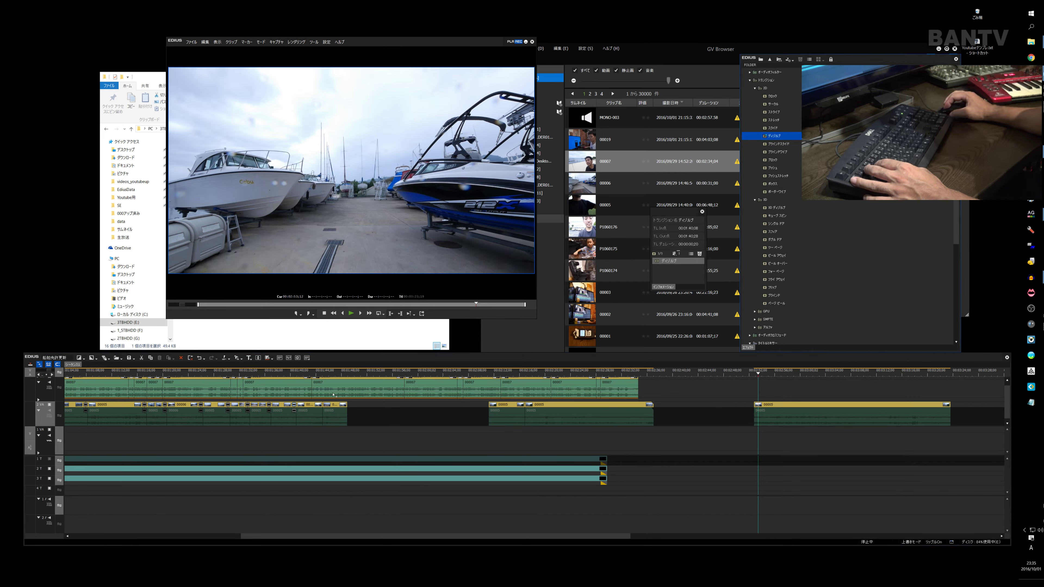
drag(325, 405, 325, 406)
Step: Check the leftover long segment at the far end of the background track and delete it
drag(765, 379, 923, 376)
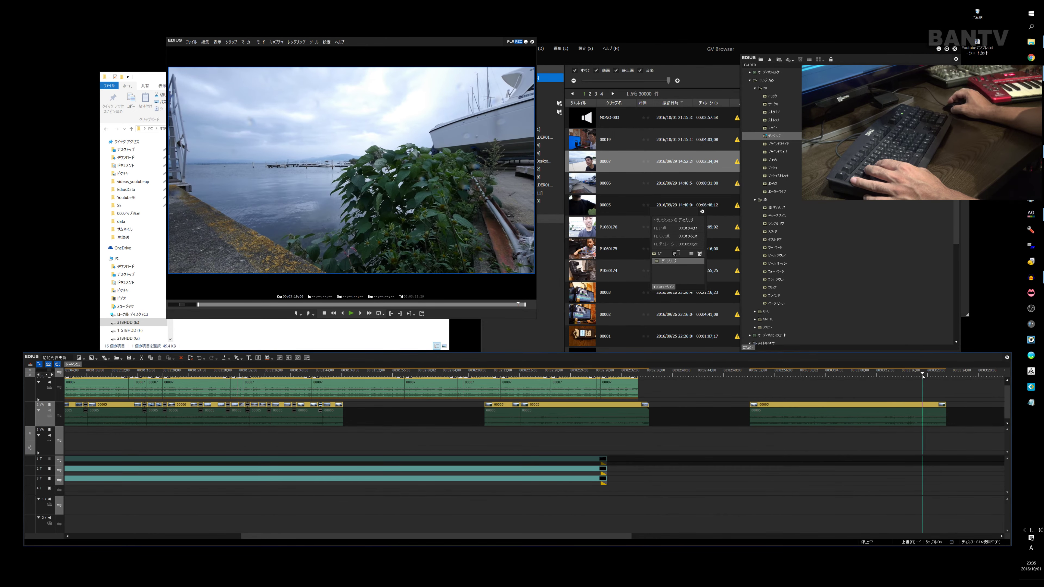
click(891, 406)
key(Delete)
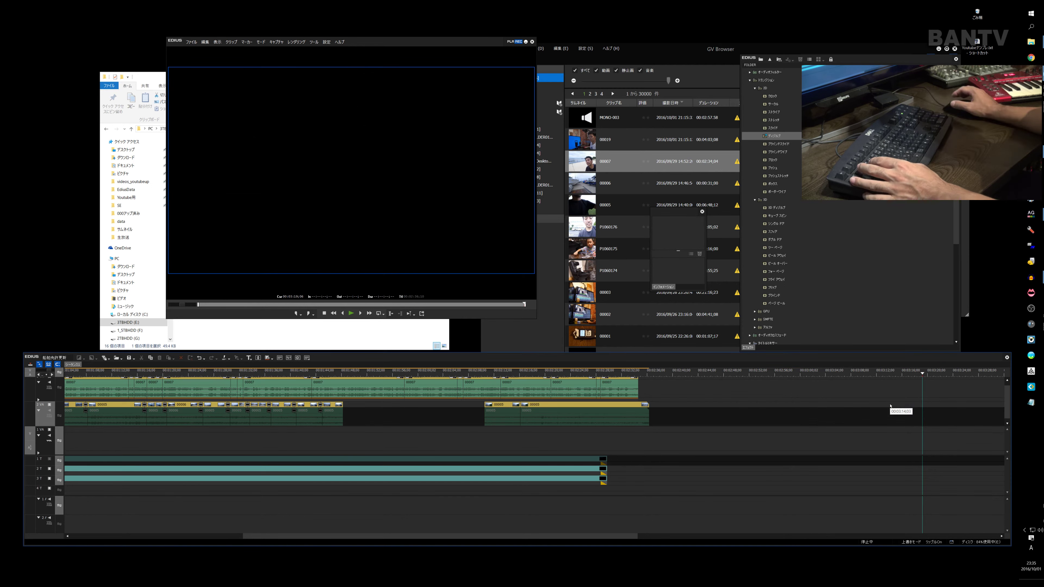
Step: Delete the last short boatyard piece at the end of the joined background clips
click(463, 386)
drag(463, 386, 329, 387)
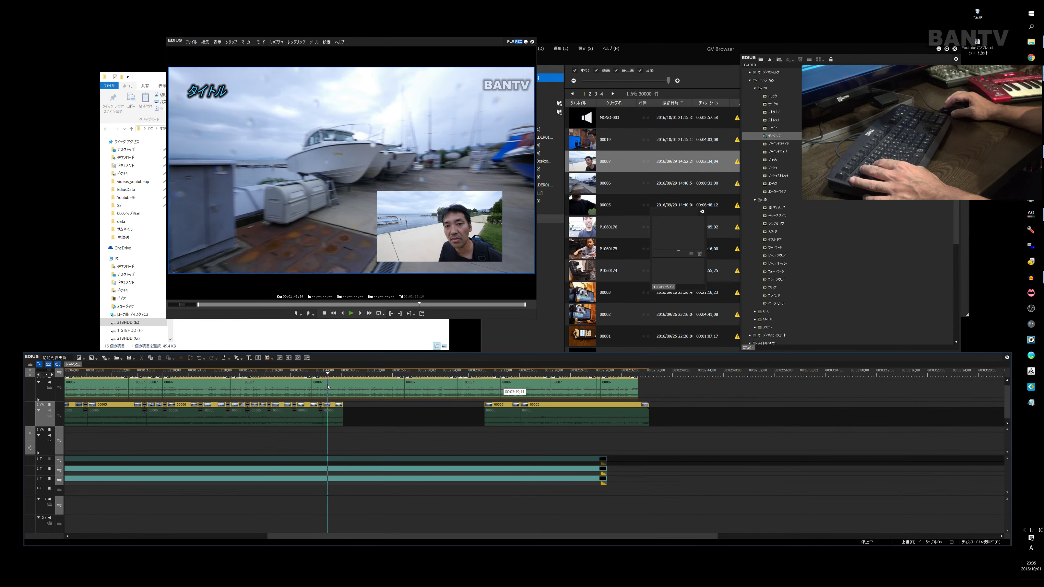
click(332, 409)
key(Delete)
Step: Move the waterfront ladder segment against the joined background clips and apply a Dissolve at its start
drag(502, 407, 341, 410)
drag(769, 140, 528, 265)
drag(328, 407, 326, 408)
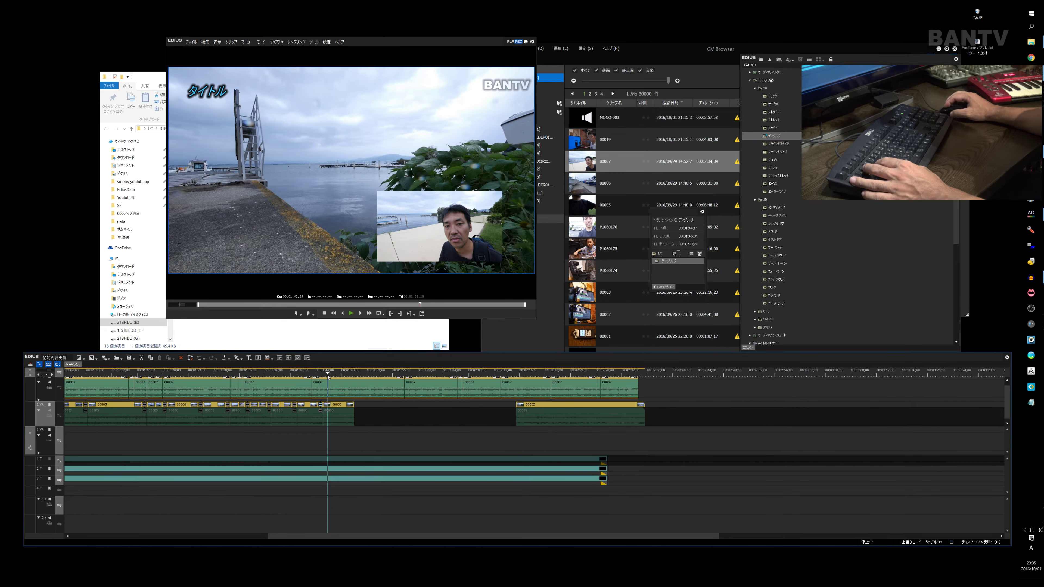
Step: Play back the dissolve into the waterfront ladder segment and check the footage that follows
click(317, 374)
key(space)
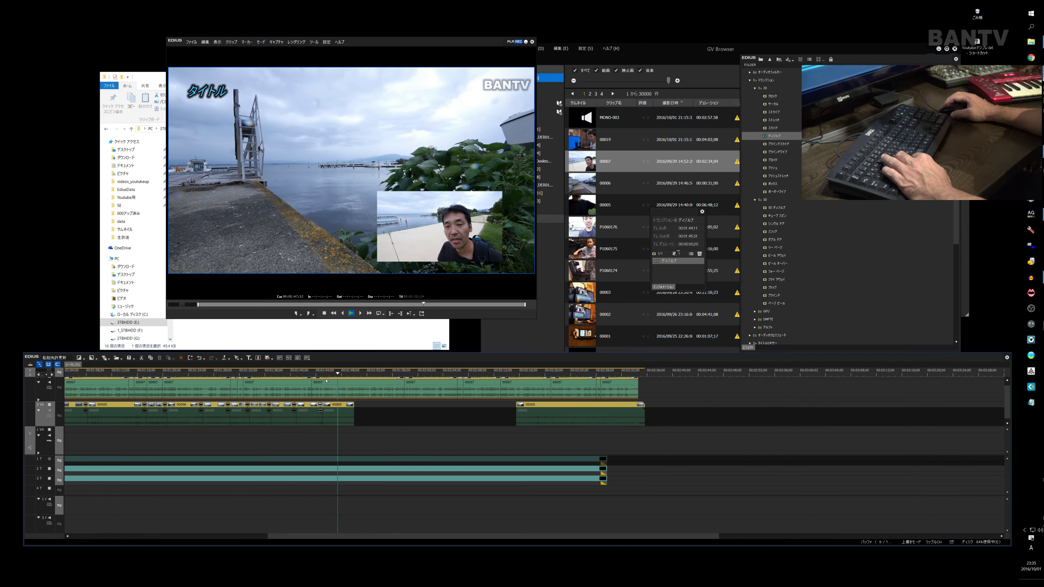
click(345, 374)
drag(346, 375, 341, 374)
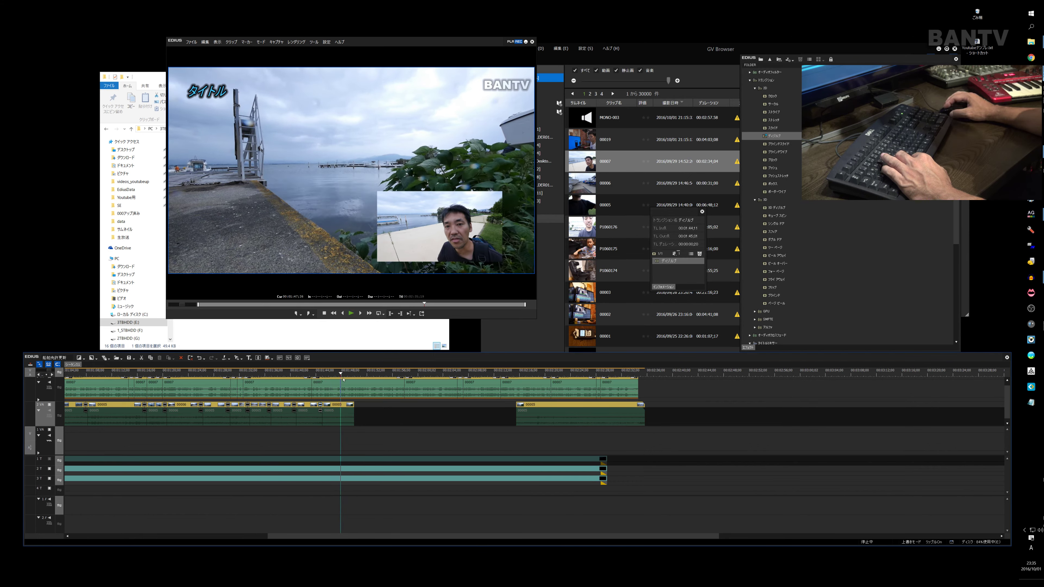
click(344, 388)
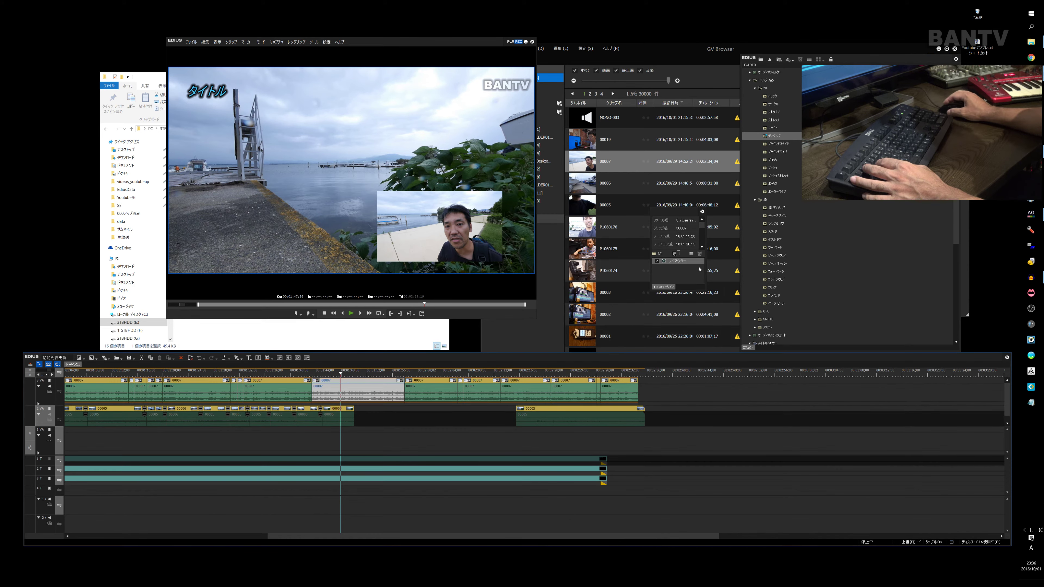
double_click(678, 262)
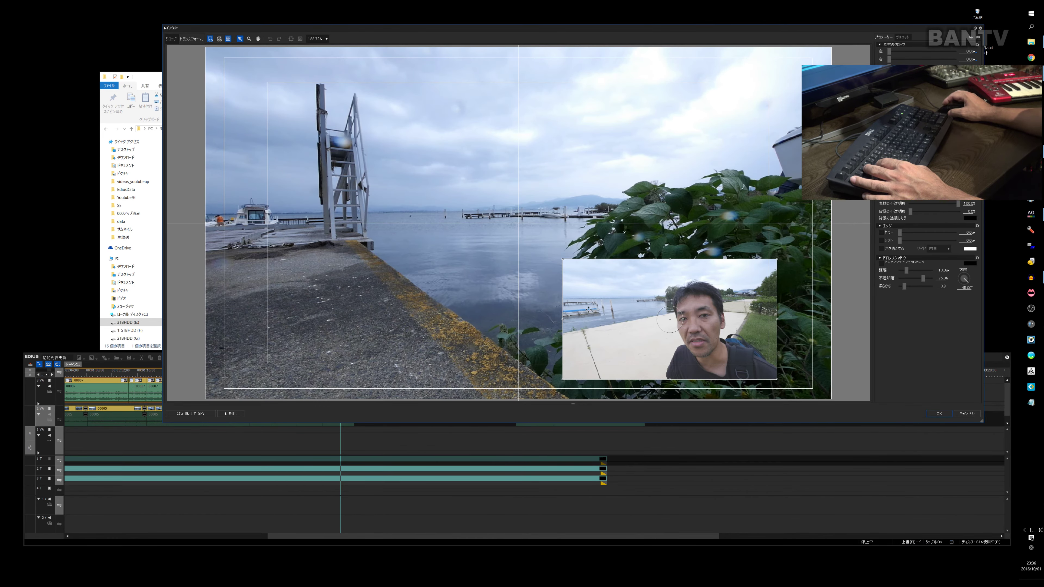
click(966, 414)
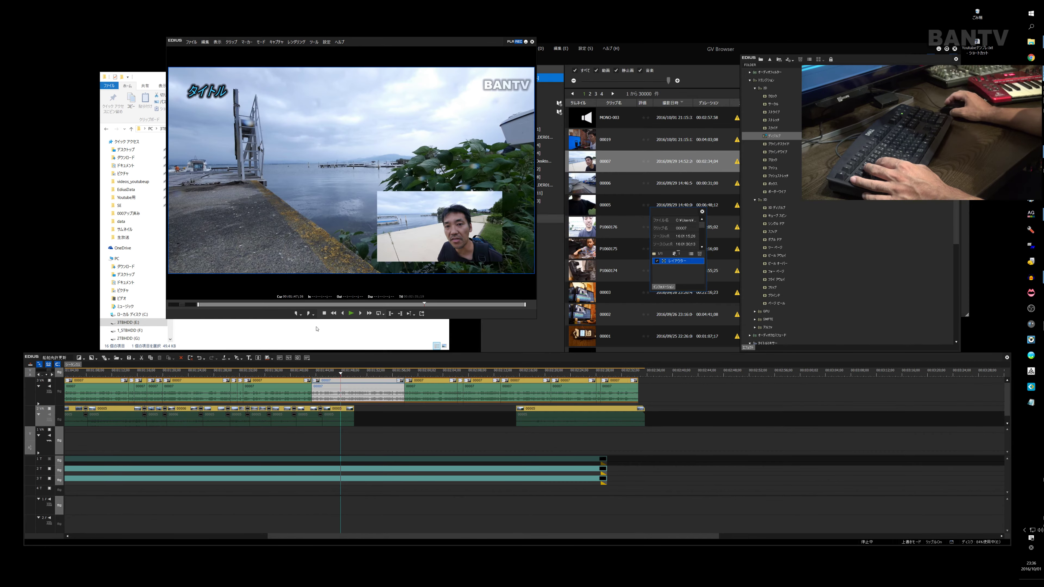
Step: Edit the layout of the first talking clip over the wooden pier and crop the left side of its inset picture
scroll(314, 409, down, 1)
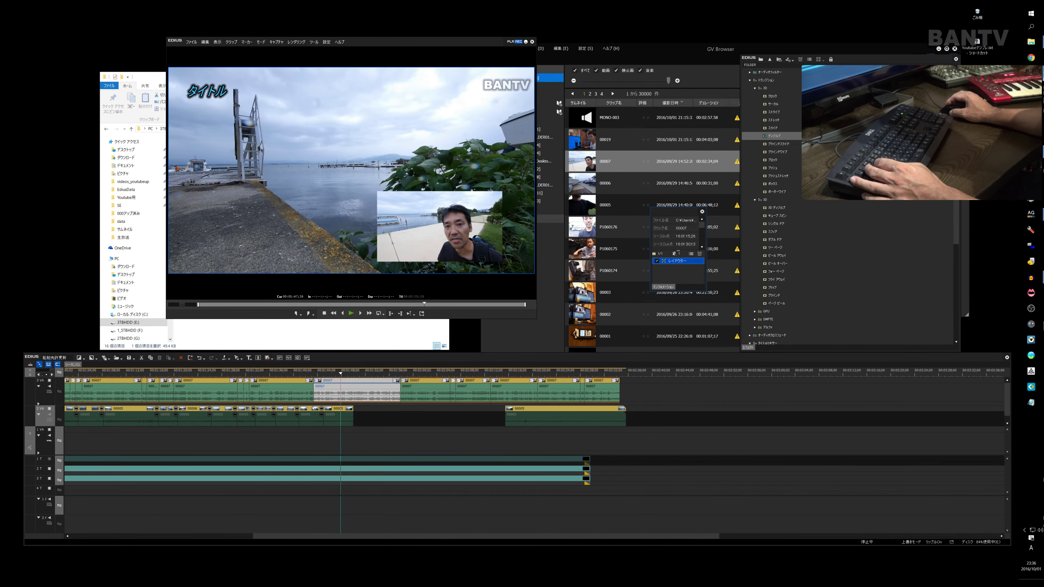
drag(339, 375, 89, 384)
scroll(155, 394, down, 1)
click(90, 384)
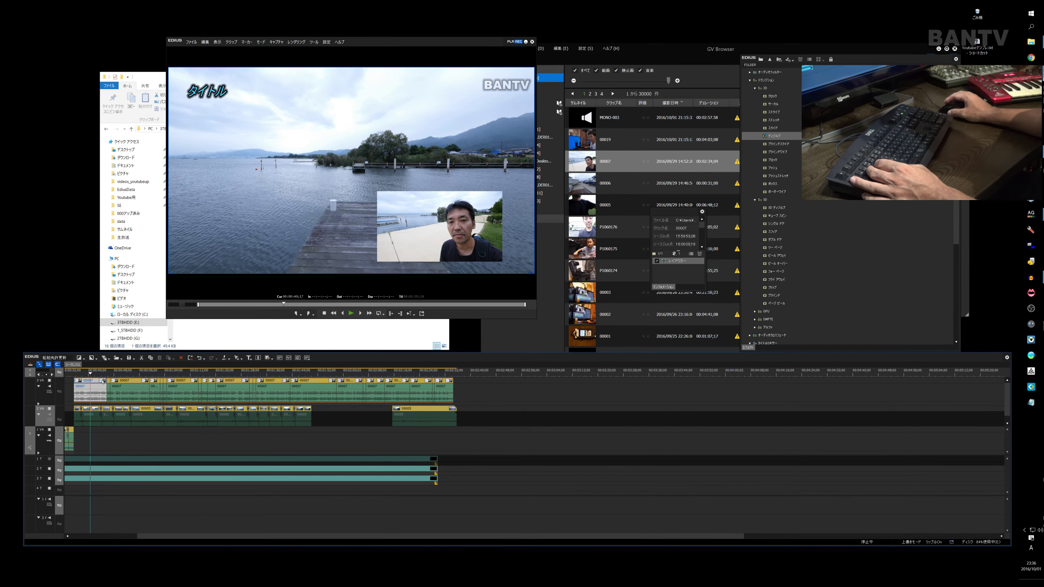
double_click(669, 262)
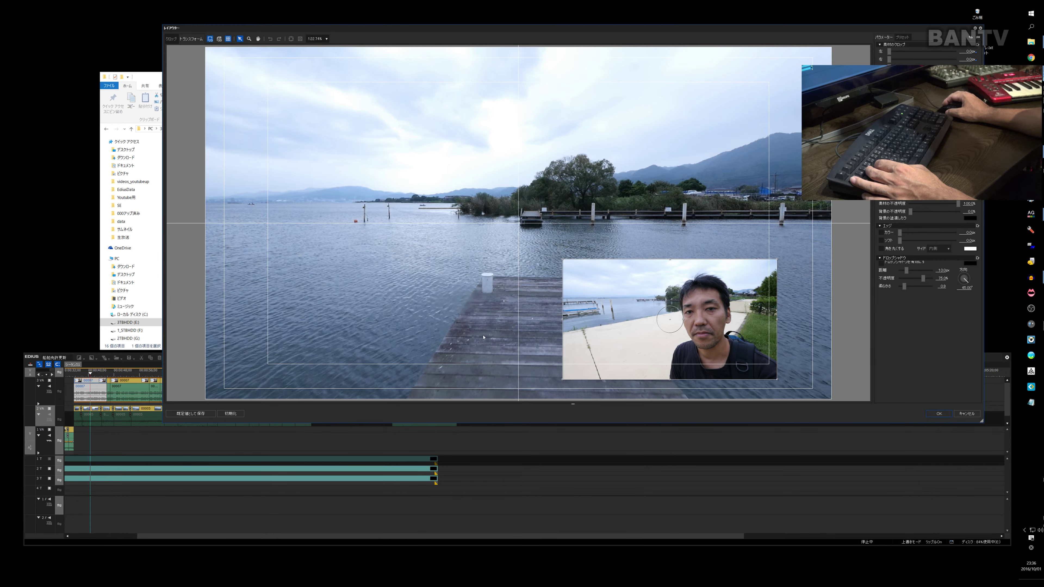
click(961, 414)
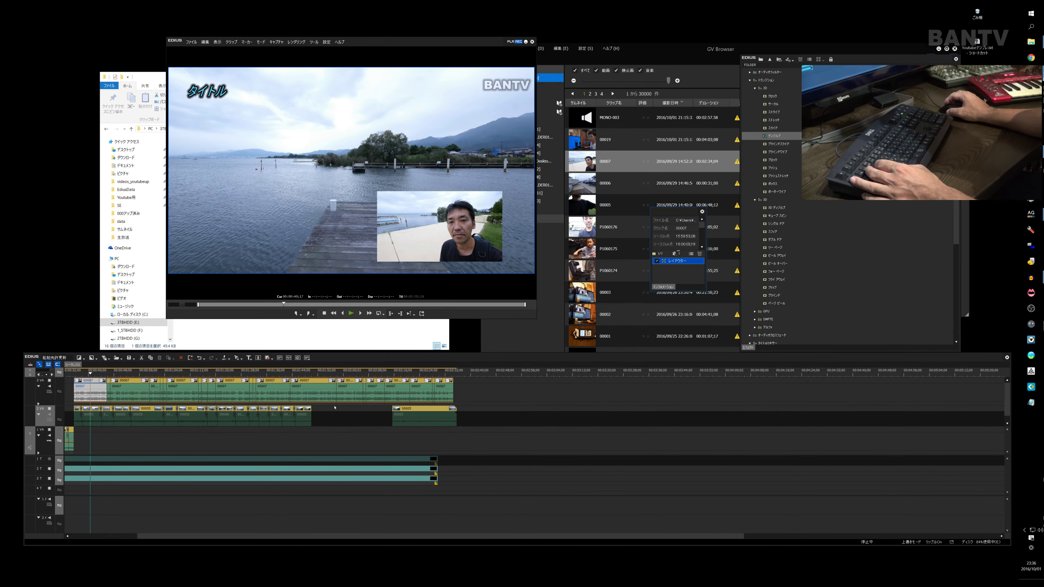
click(93, 381)
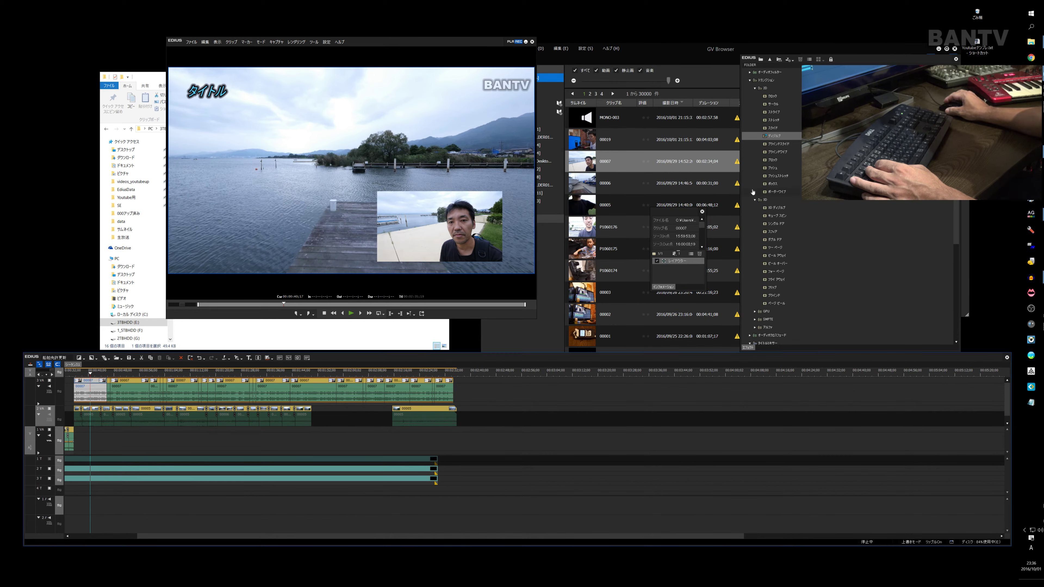
double_click(678, 261)
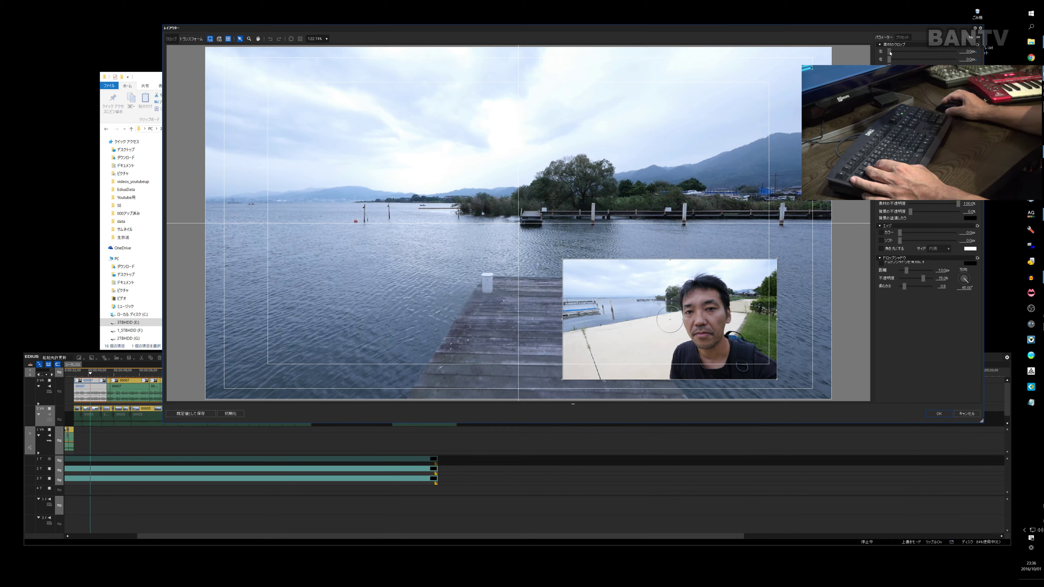
drag(892, 51, 904, 48)
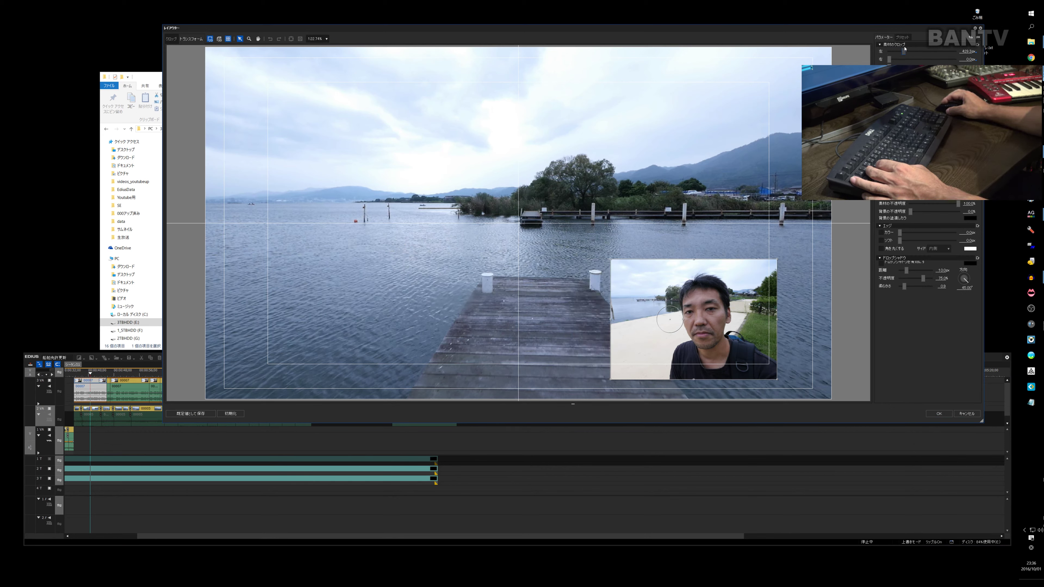
Step: Undo the over-shrunk resize, enlarge the inset picture, and crop its right, upper and lower edges around the speaker
drag(611, 260, 787, 225)
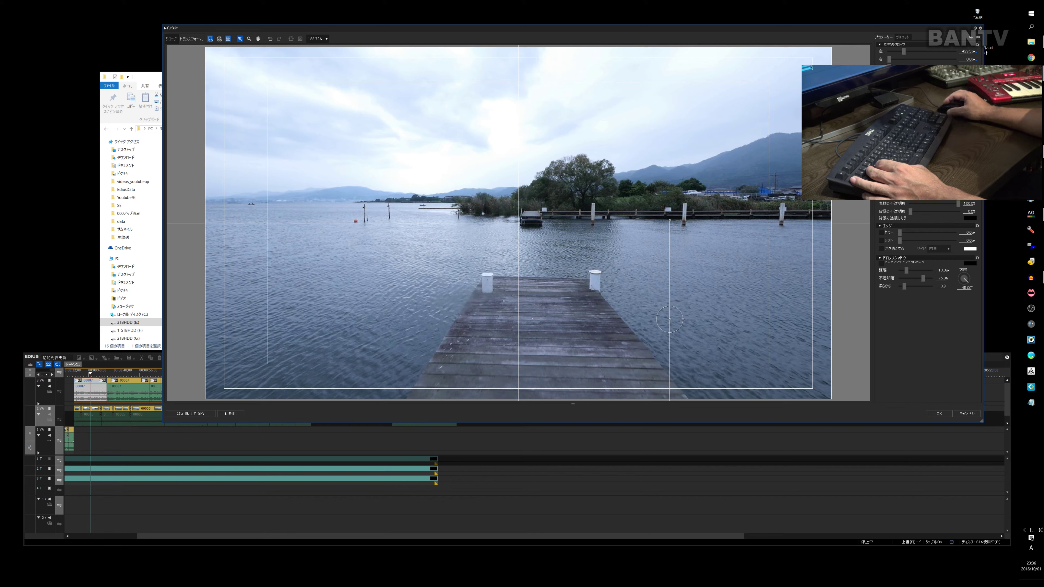
key(ctrl+z)
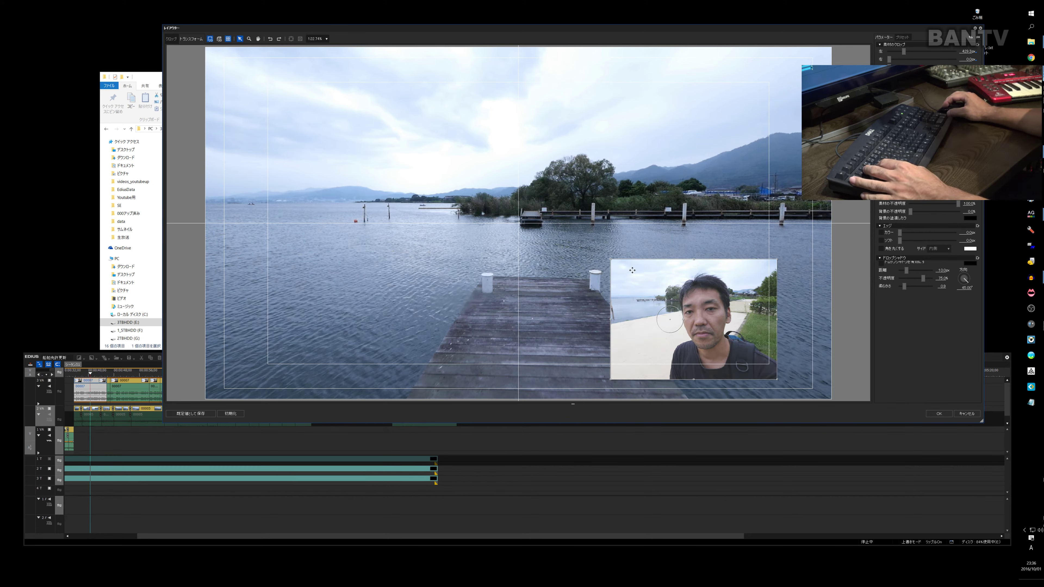
drag(632, 271, 583, 242)
drag(740, 361, 781, 363)
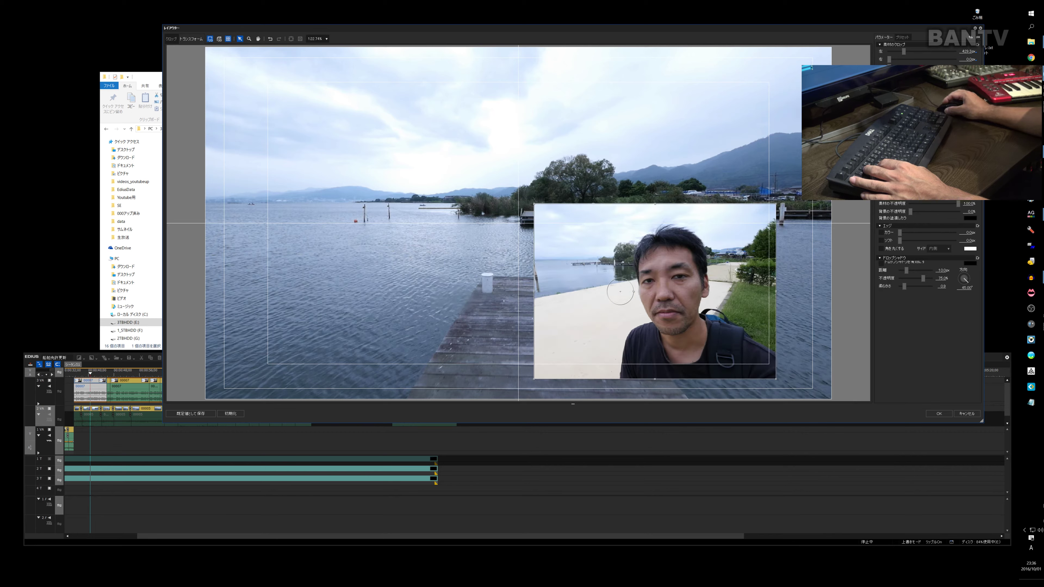
drag(891, 60, 895, 76)
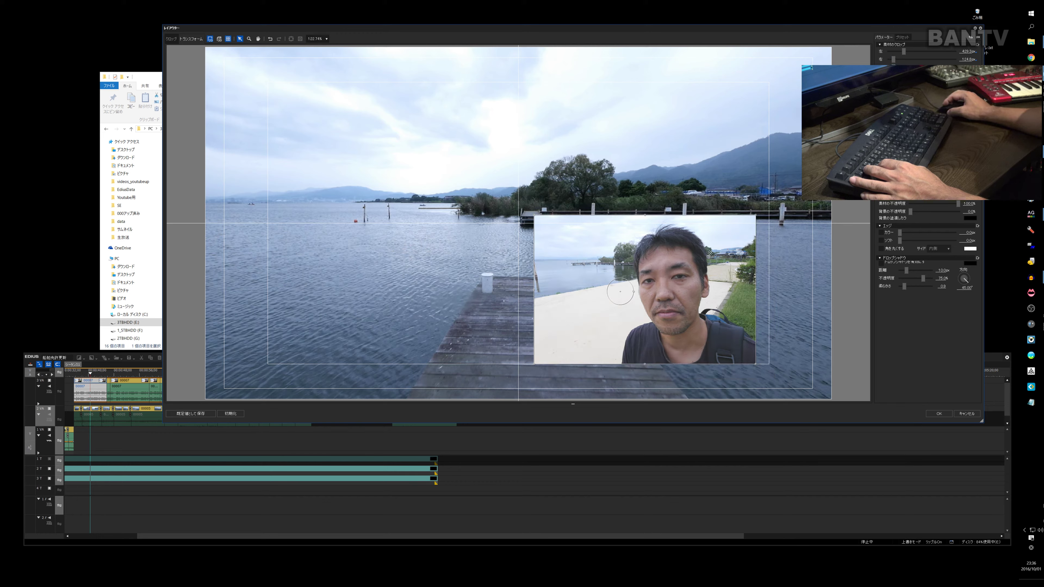
Step: Shrink the cropped inset, place it in the lower-right corner of the frame beside the pier, and accept the layout
drag(681, 264, 708, 289)
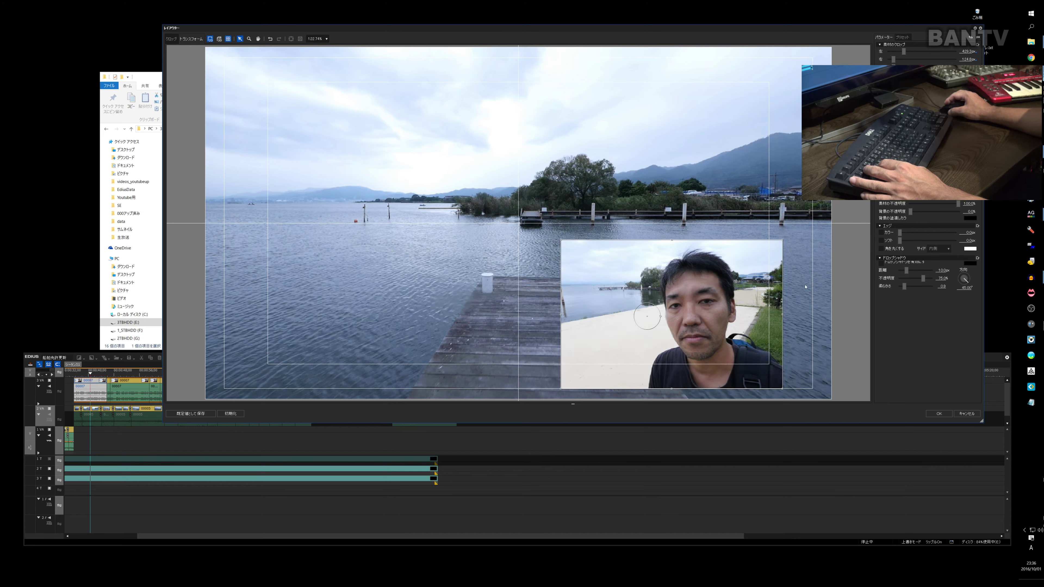
drag(783, 241, 765, 249)
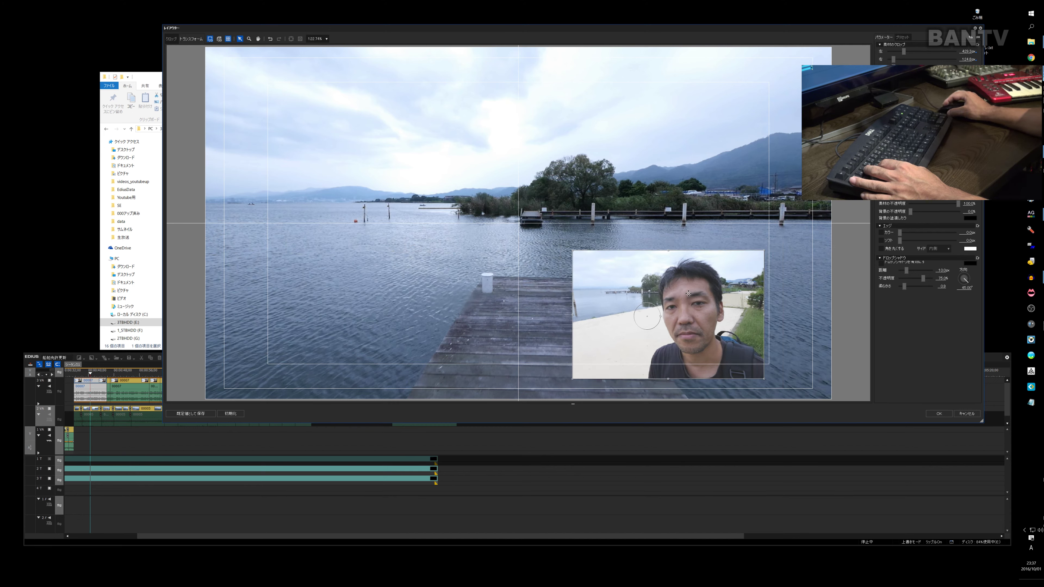
drag(691, 296, 698, 306)
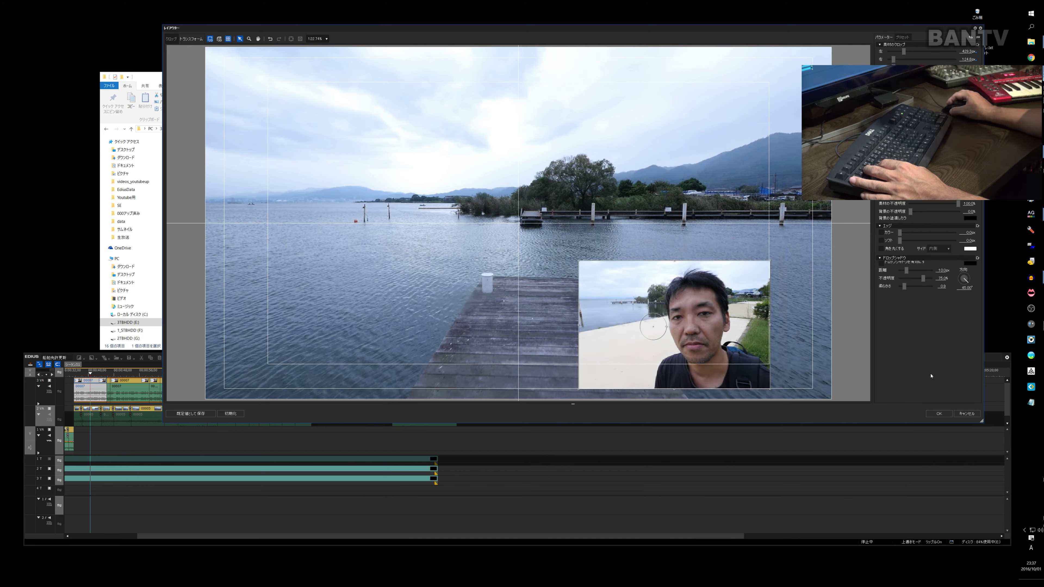
drag(707, 352, 748, 332)
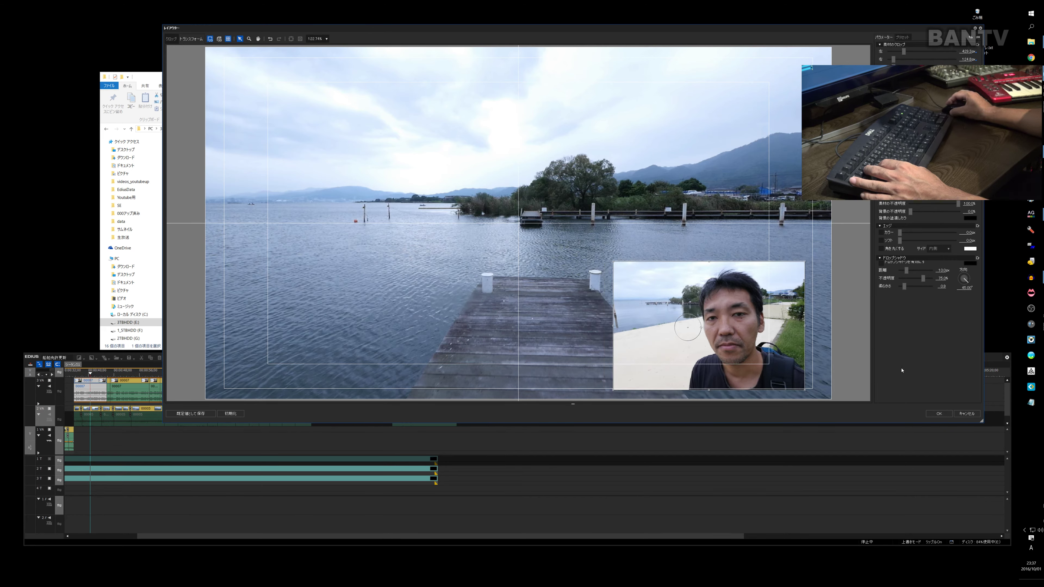
click(939, 414)
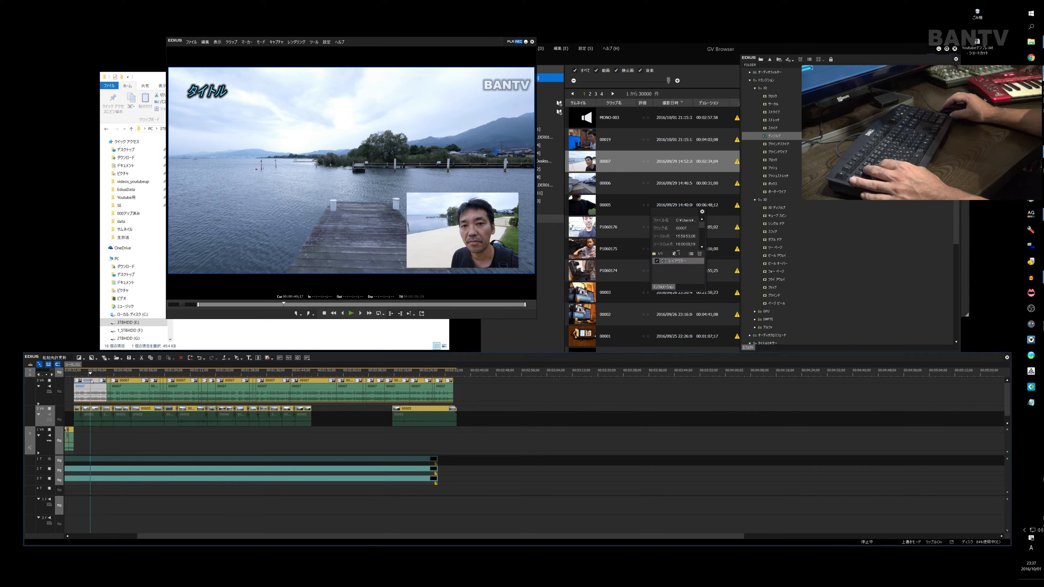
Step: Apply the first talking clip's layout to all the talking clips after it and check the inset further along the timeline
drag(485, 389, 113, 387)
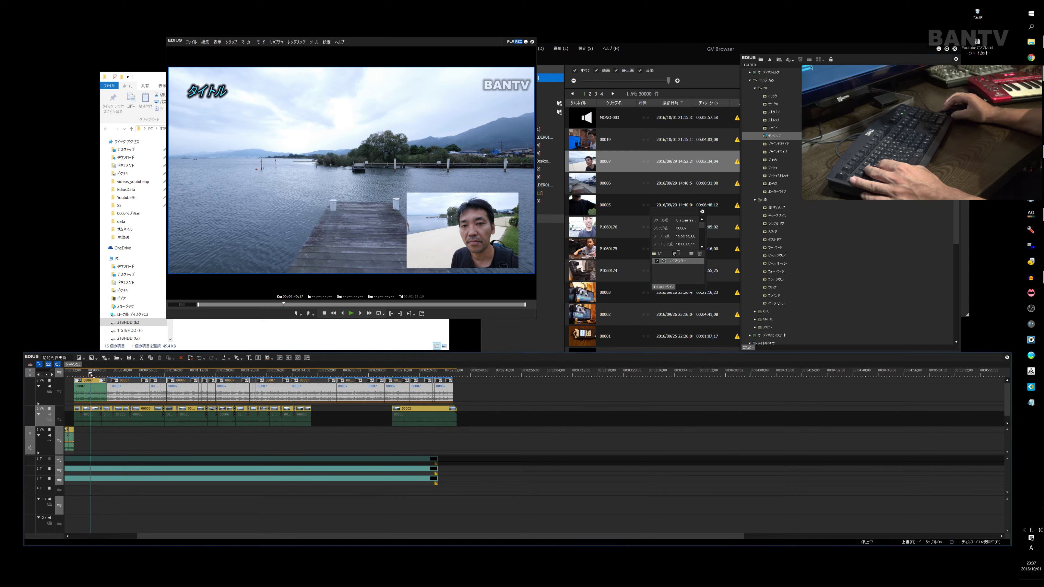
drag(219, 366, 302, 374)
key(space)
Step: Move the remaining boat-ramp segment against the end of the joined background clips and play it
scroll(304, 387, up, 1)
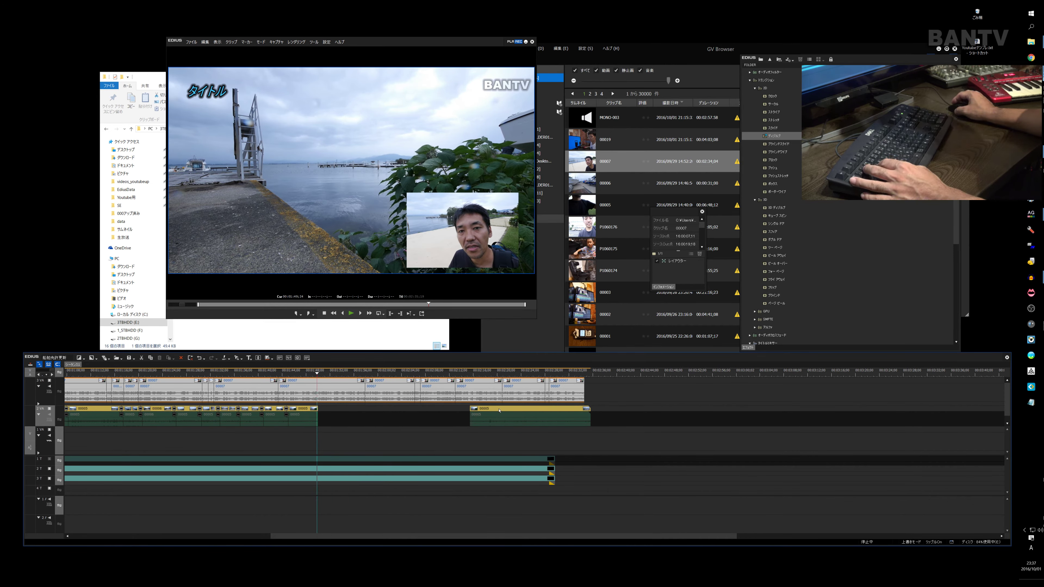
drag(501, 418, 351, 419)
key(space)
Step: Split the boat-ramp segment about halfway, delete its first part, and close the gap to the joined clips
drag(345, 377, 378, 376)
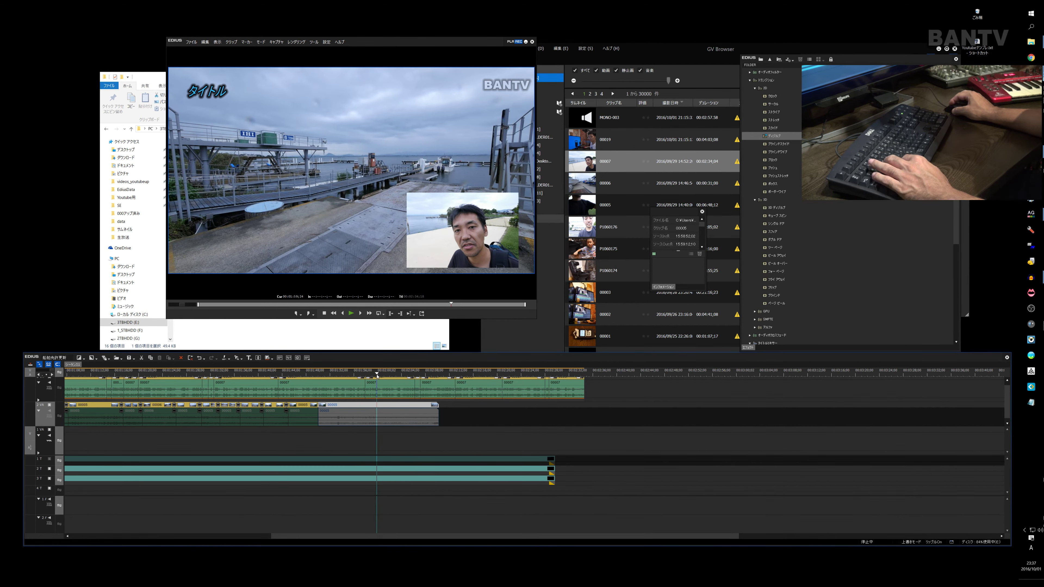
key(c)
click(368, 407)
key(Delete)
click(368, 406)
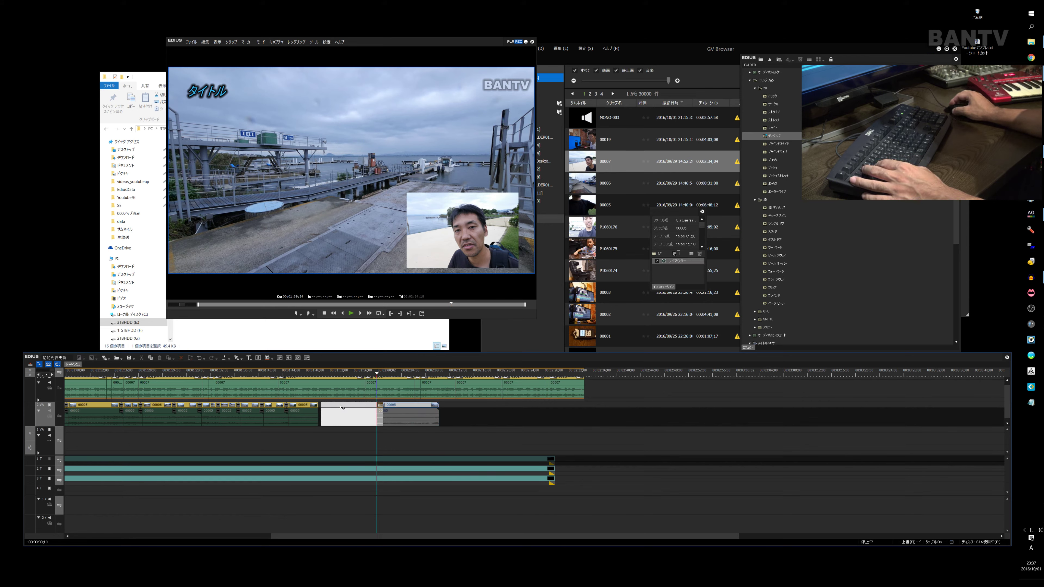
key(Delete)
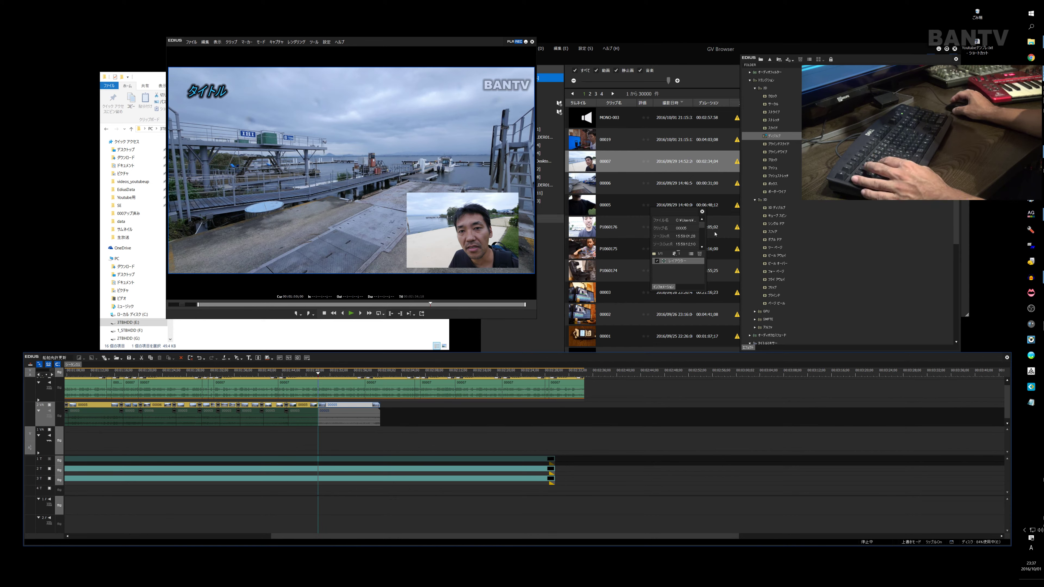
Step: Try a Dissolve between the waterfront ladder clip and the boat-ramp segment and play it back
drag(763, 136, 393, 362)
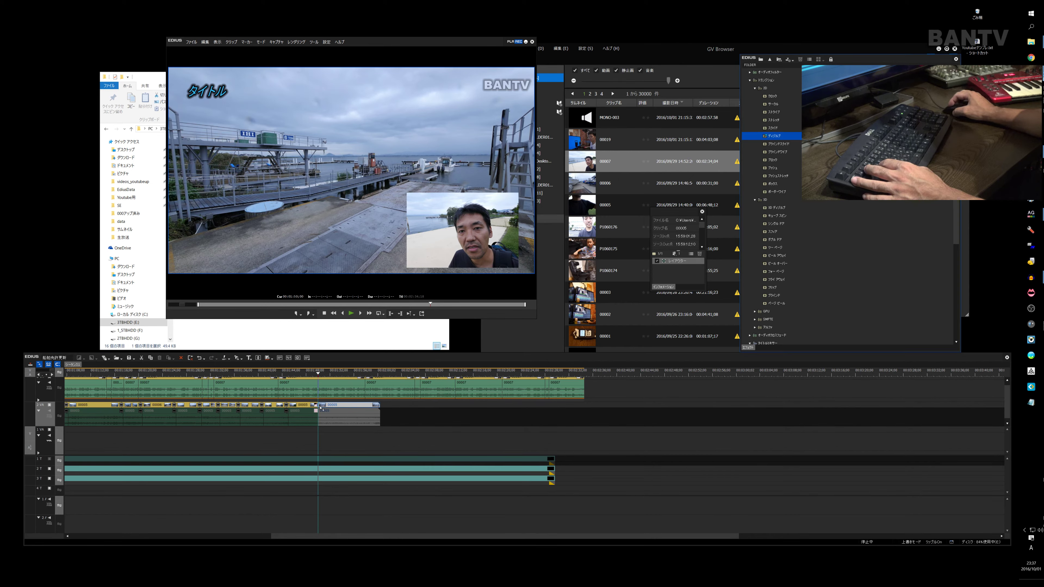
drag(320, 408, 320, 407)
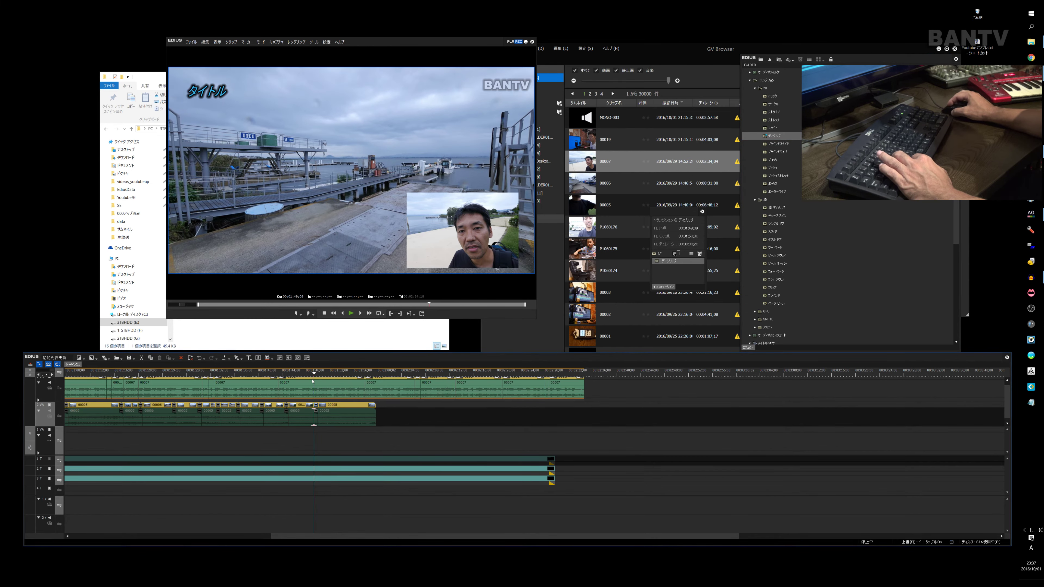
key(space)
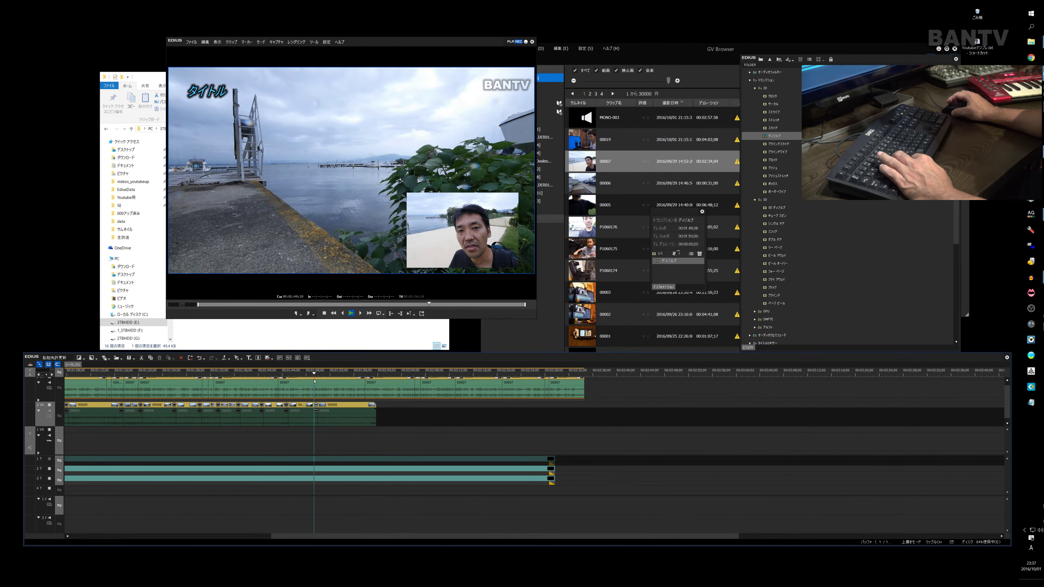
Step: Trim a little more off the boat-ramp segment's start, rejoin it to the ladder clip, and apply a Dissolve at the join
click(322, 406)
key(Delete)
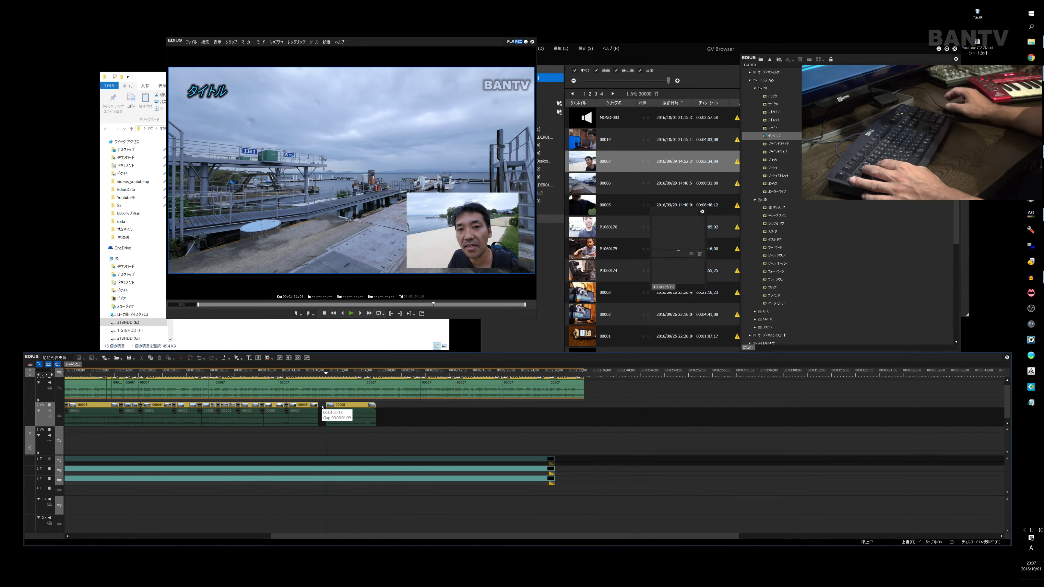
drag(333, 406, 325, 405)
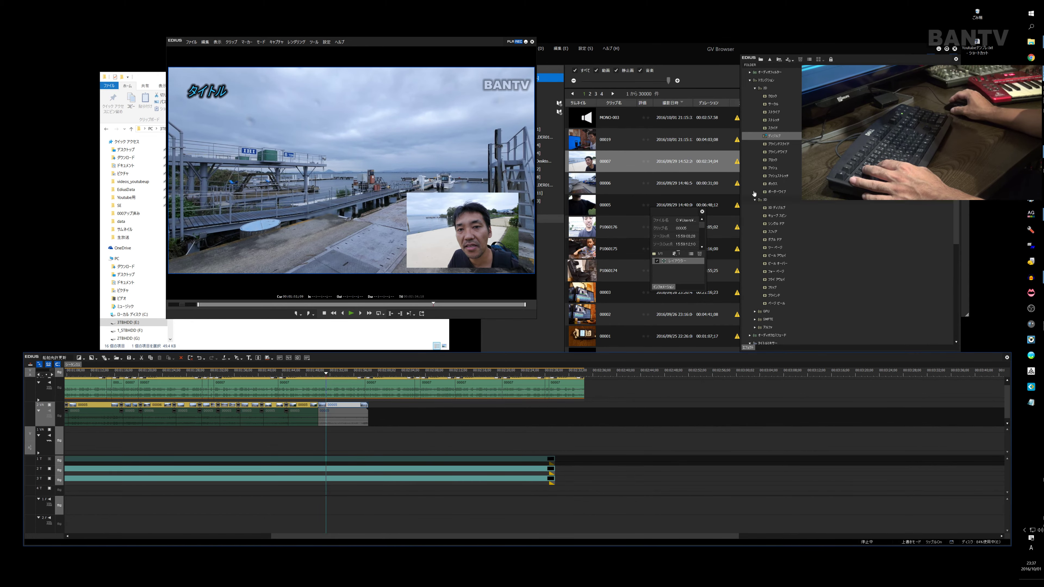
drag(769, 137, 434, 364)
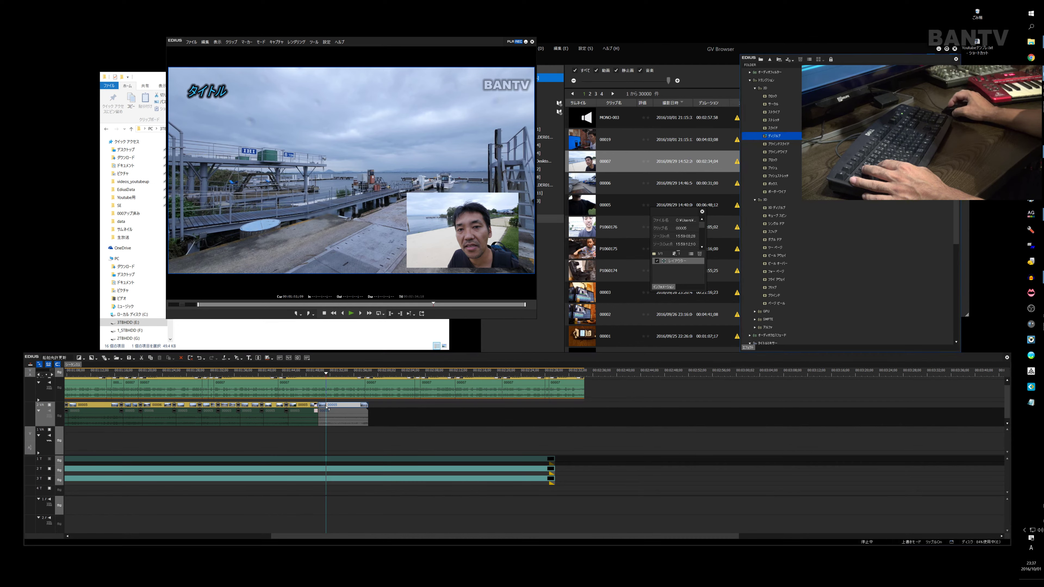
drag(329, 408, 329, 409)
Step: Play through the boat-ramp segment and trim off its tail where playback stops
key(space)
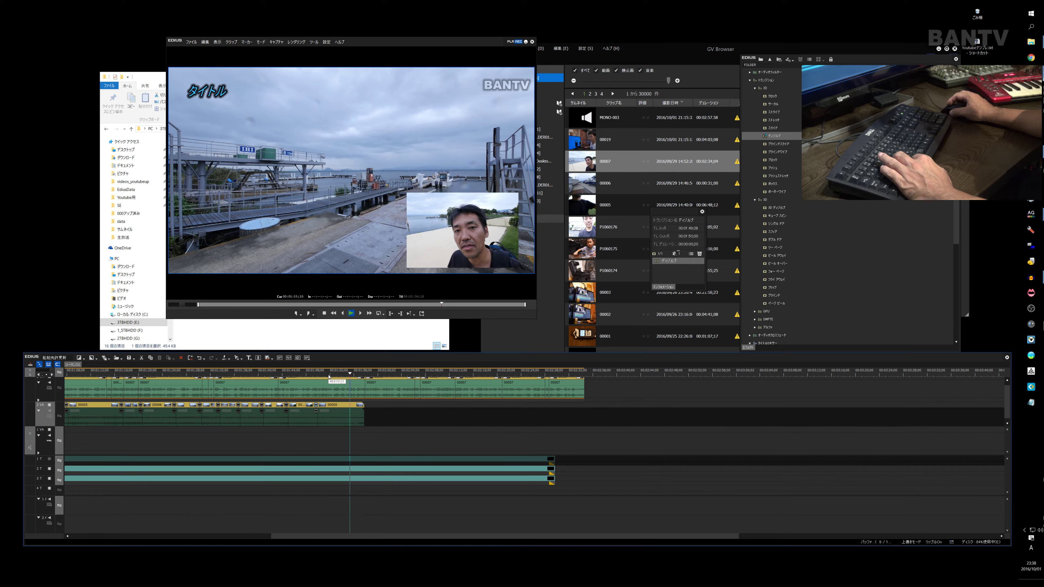
key(space)
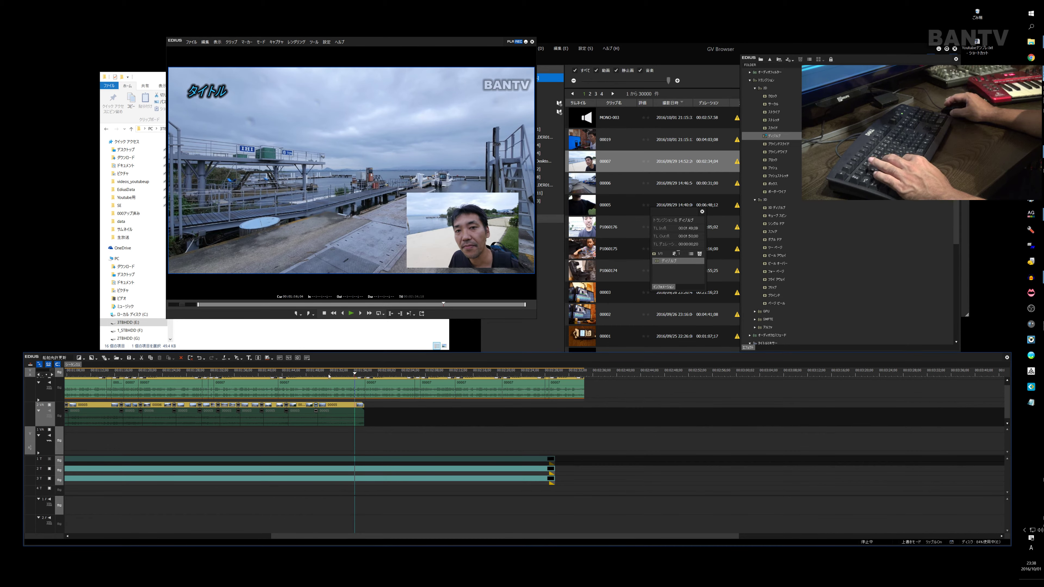
key(m)
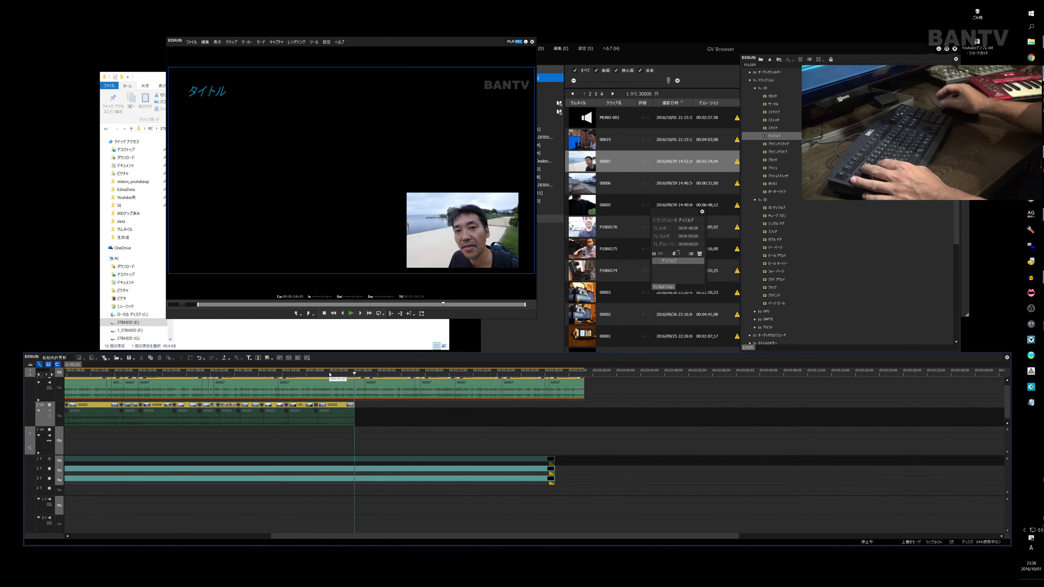
Step: Split the talking clip where the background footage ends and select the short piece after the cut
click(352, 381)
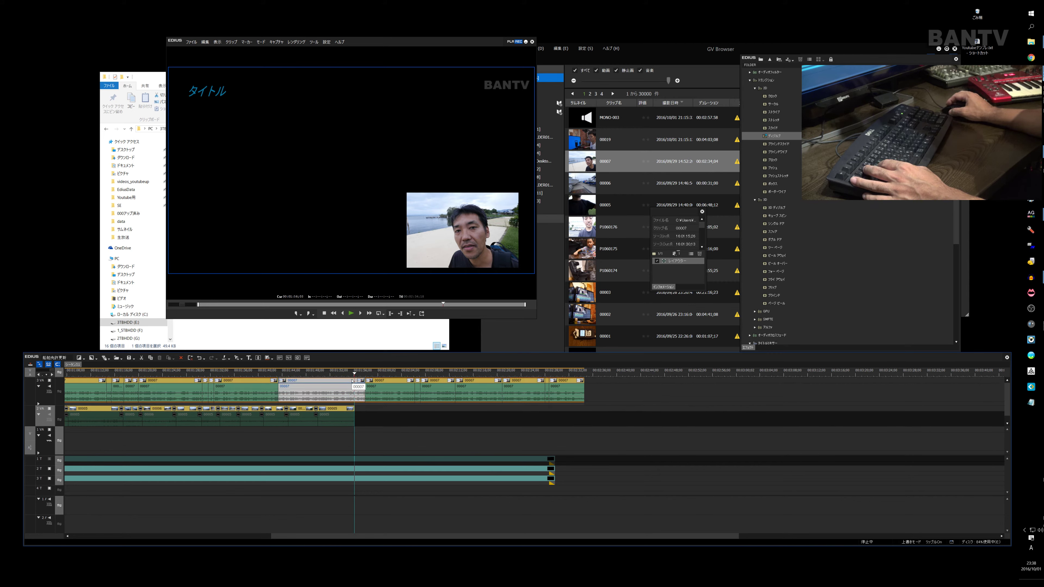
key(c)
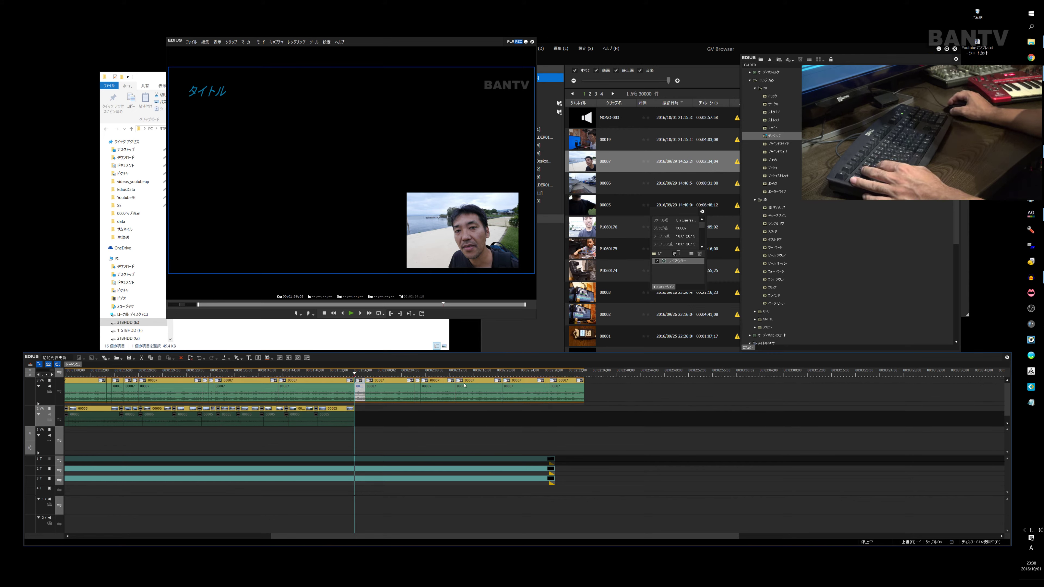
drag(606, 385, 382, 398)
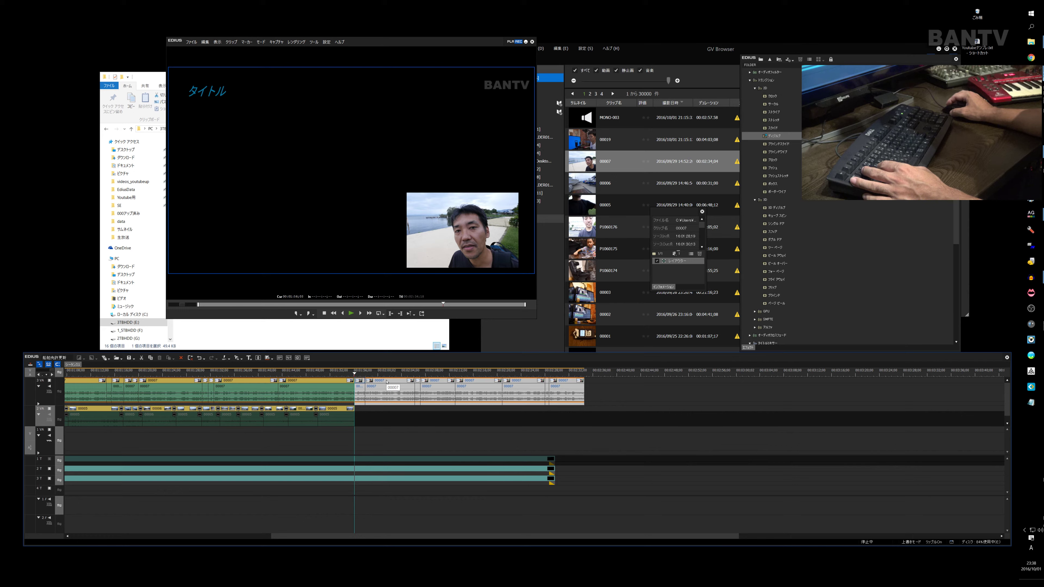
mouse_move(386, 383)
mouse_down()
mouse_move(385, 406)
mouse_move(382, 393)
mouse_up()
click(360, 383)
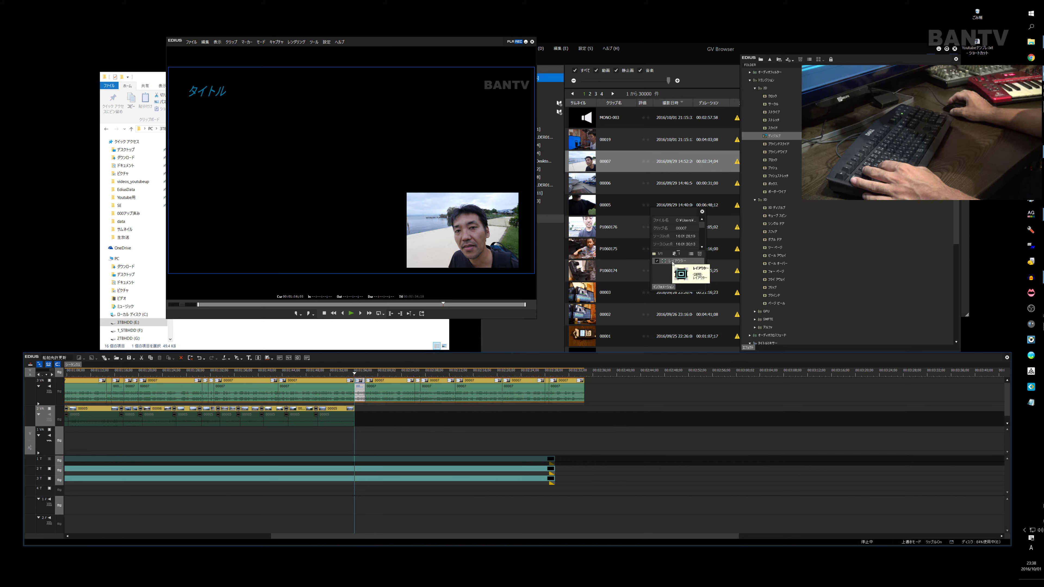
click(349, 376)
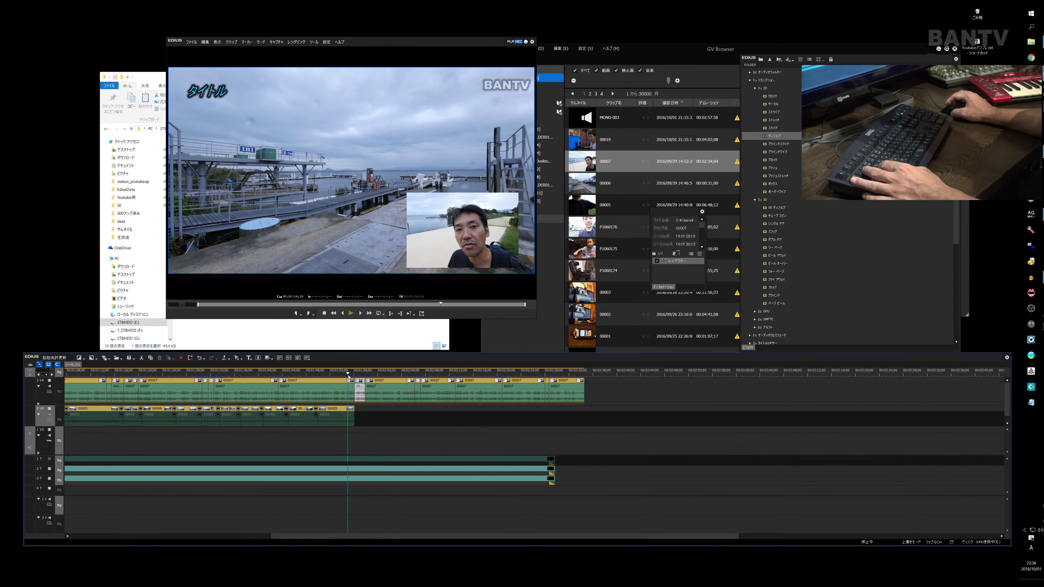
Step: Enlarge the timeline area and expand the background video track's transparency lane to show the fade-out curve on the last clip
click(339, 409)
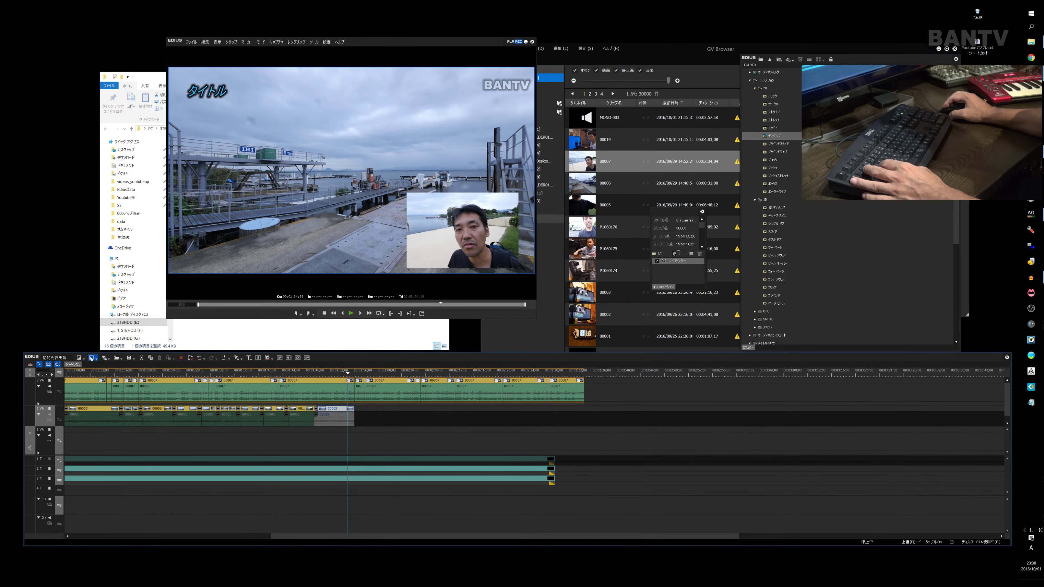
key(space)
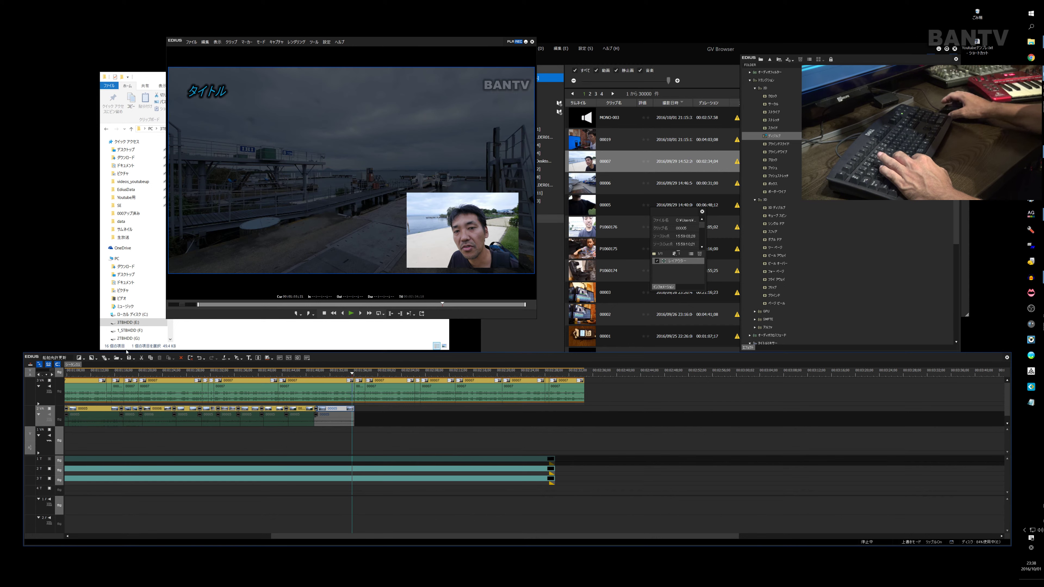
click(50, 415)
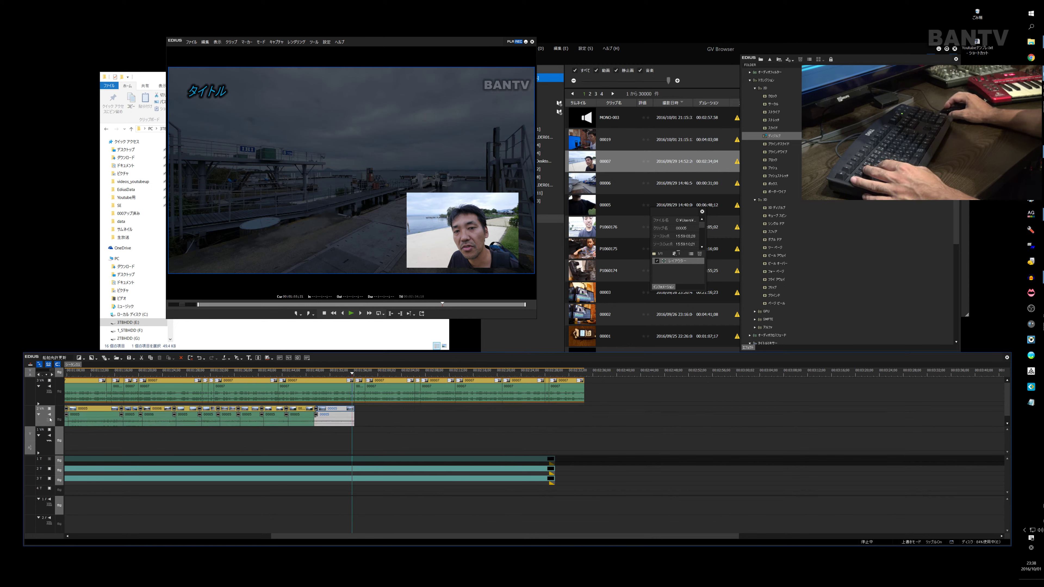
click(50, 415)
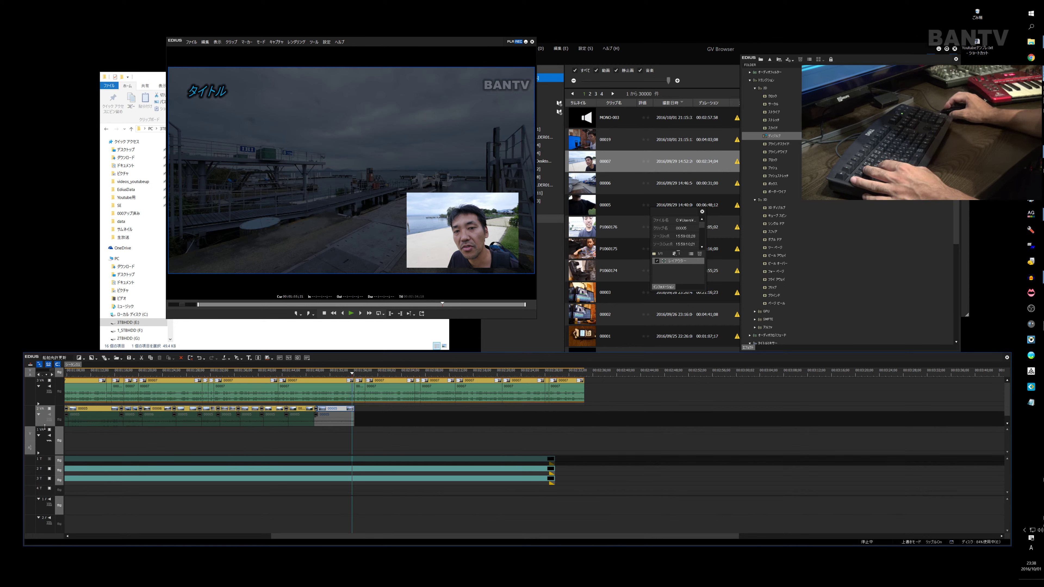
drag(44, 426, 45, 430)
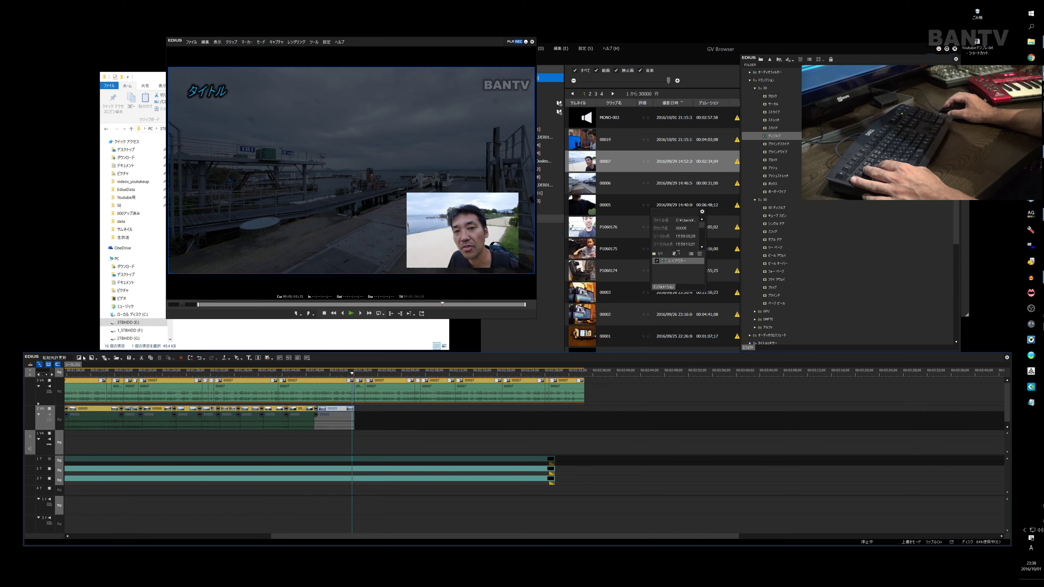
drag(84, 352, 84, 303)
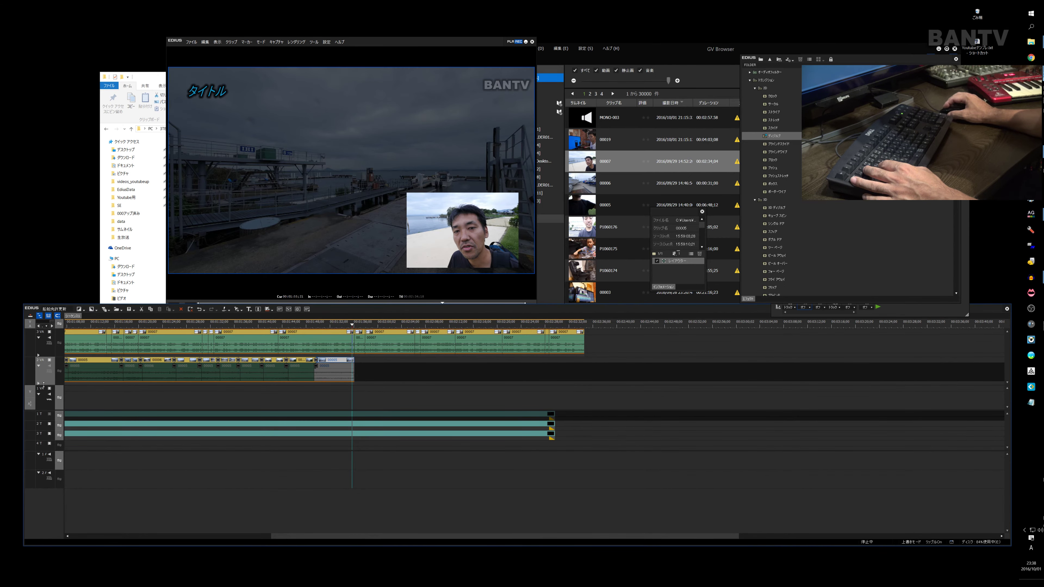
click(39, 384)
click(50, 386)
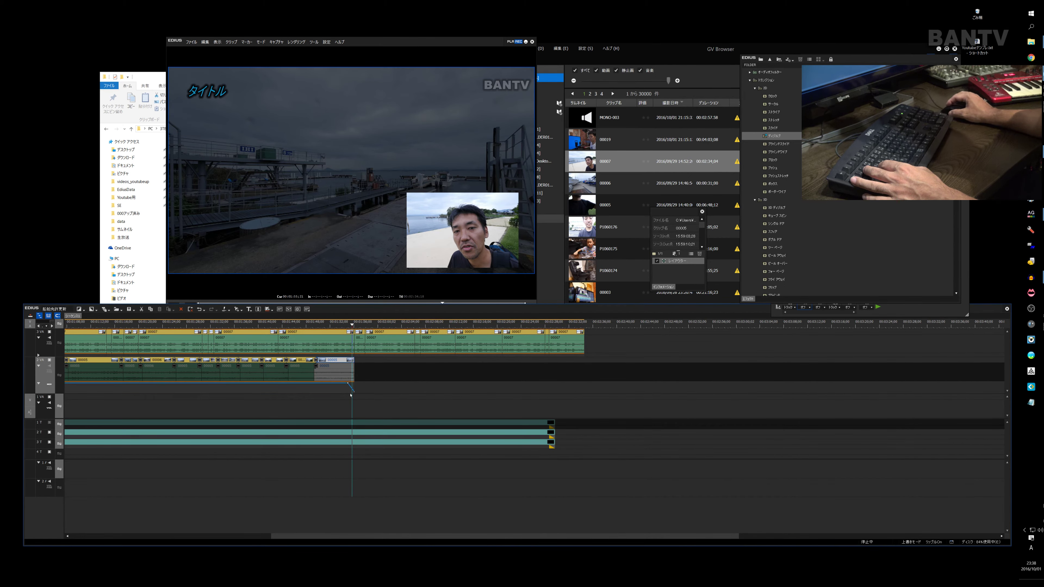
Step: Split the talking clip where the background's fade-out begins and select the short piece above the fade
click(347, 326)
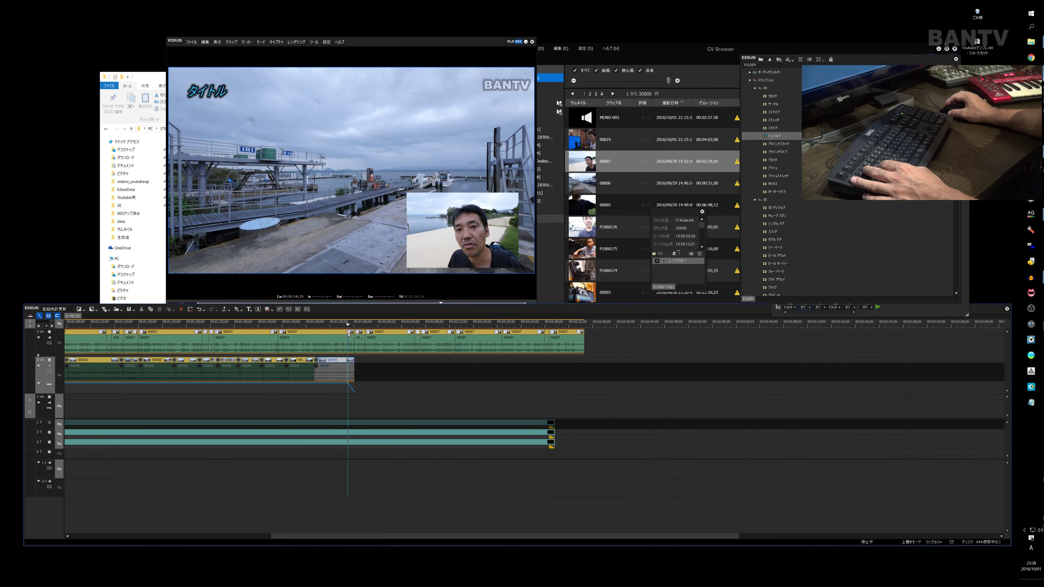
click(348, 334)
click(352, 337)
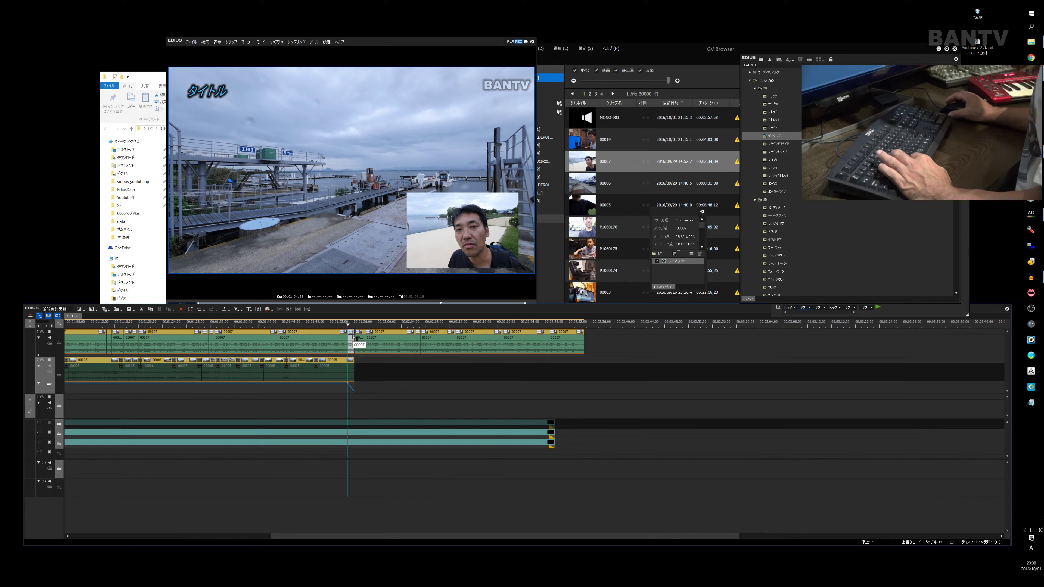
key(space)
key(space)
key(s)
drag(351, 326, 348, 326)
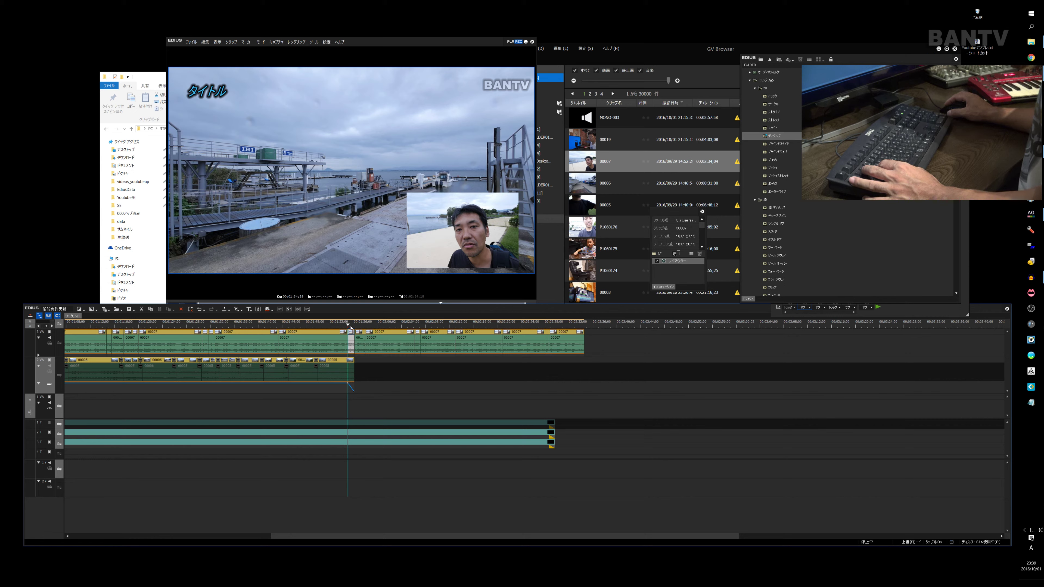
Step: Reset the short piece's Layouter crop and transform to the full-frame default and play across the cut
double_click(677, 262)
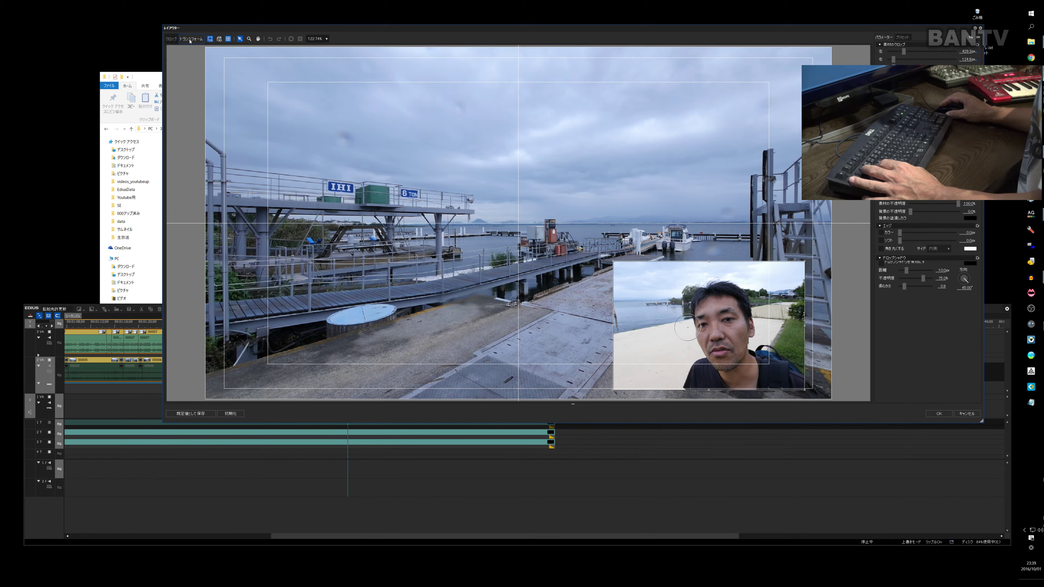
click(172, 40)
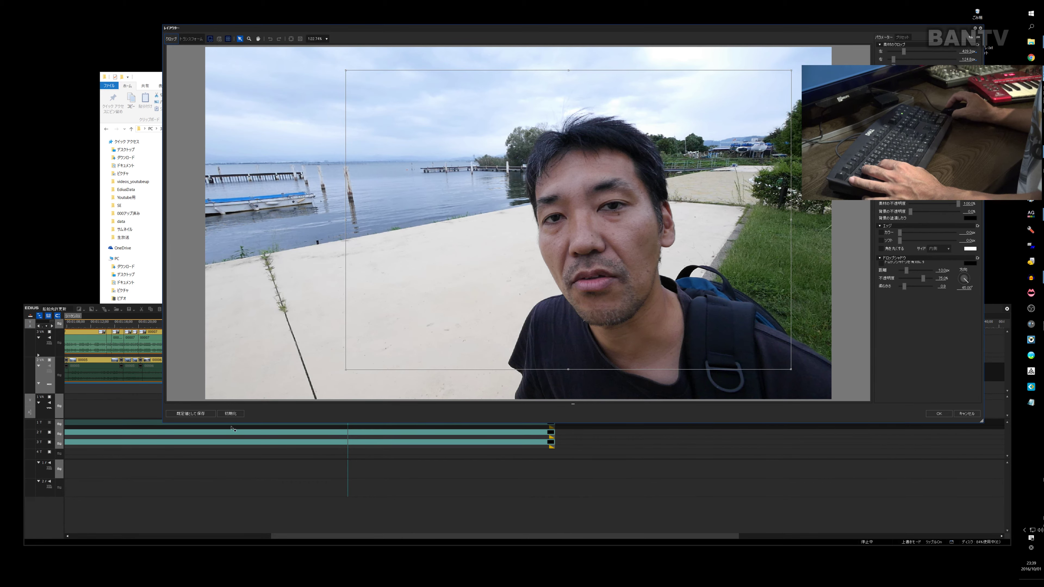
click(236, 415)
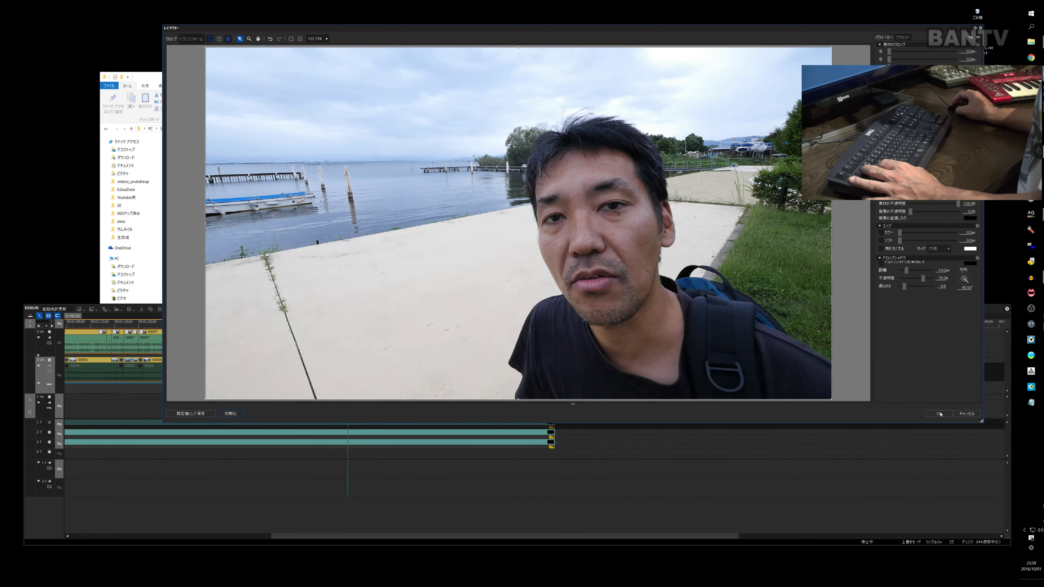
click(941, 415)
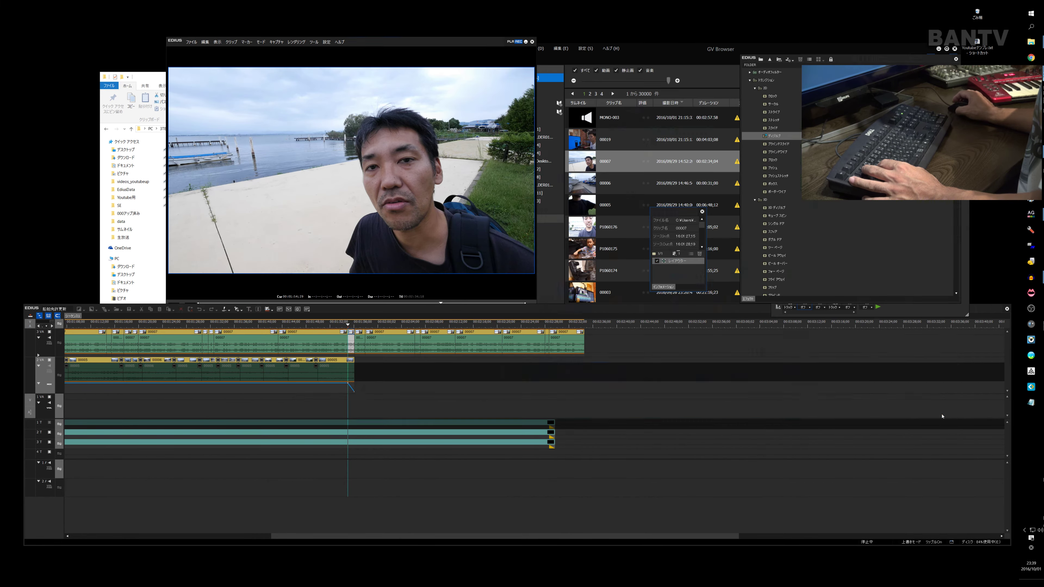
click(345, 326)
key(space)
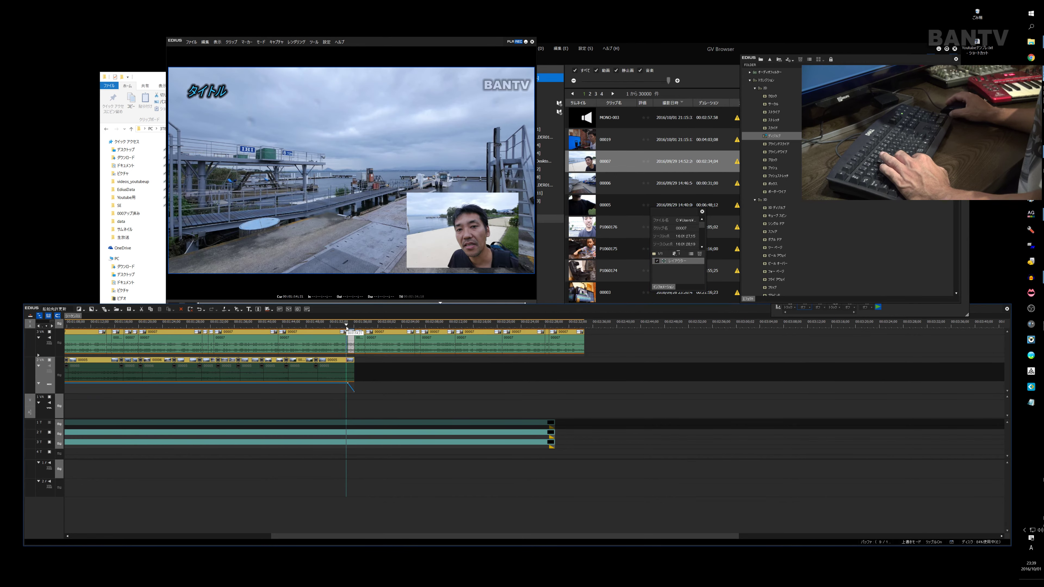
key(space)
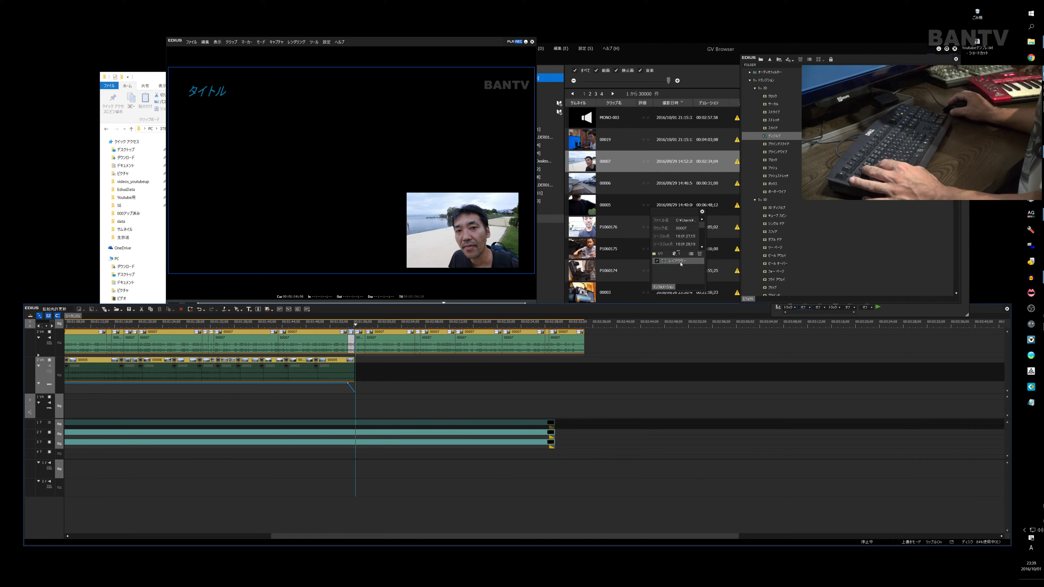
Step: Copy the full-frame Layouter setting to the next talking clip and to all the talking clips after it
click(365, 337)
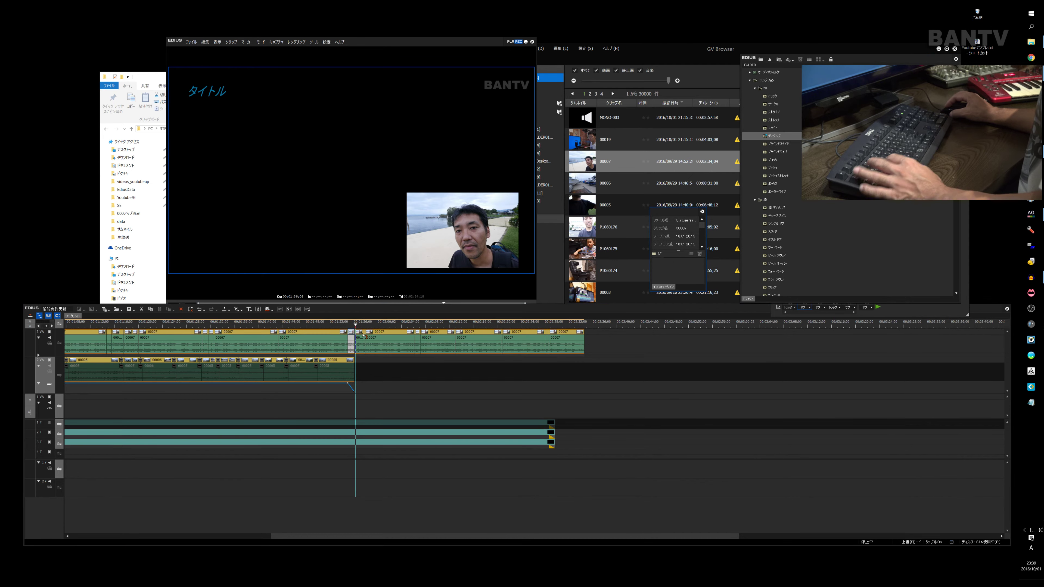
key(space)
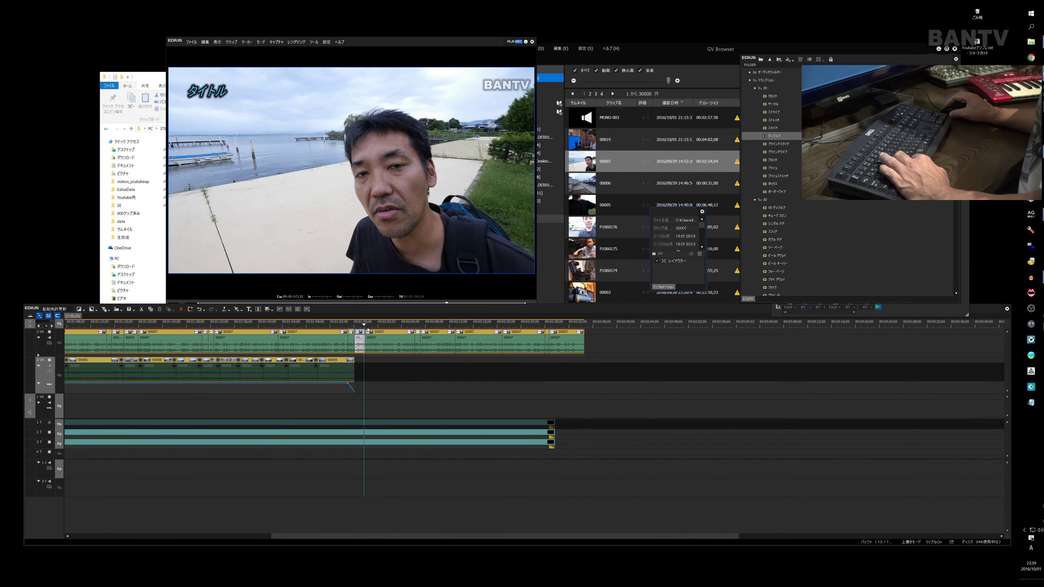
key(space)
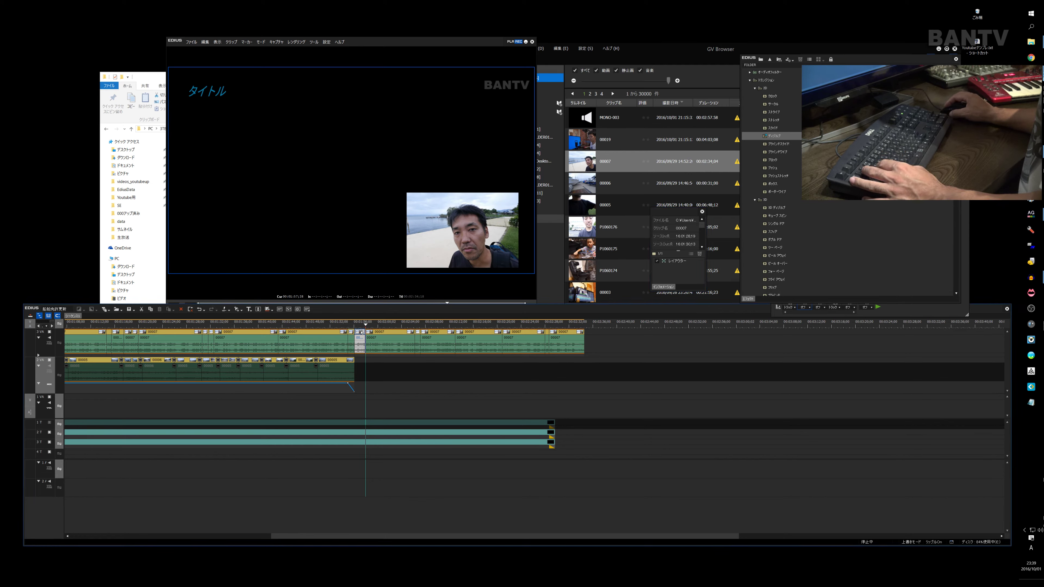
drag(625, 341, 383, 337)
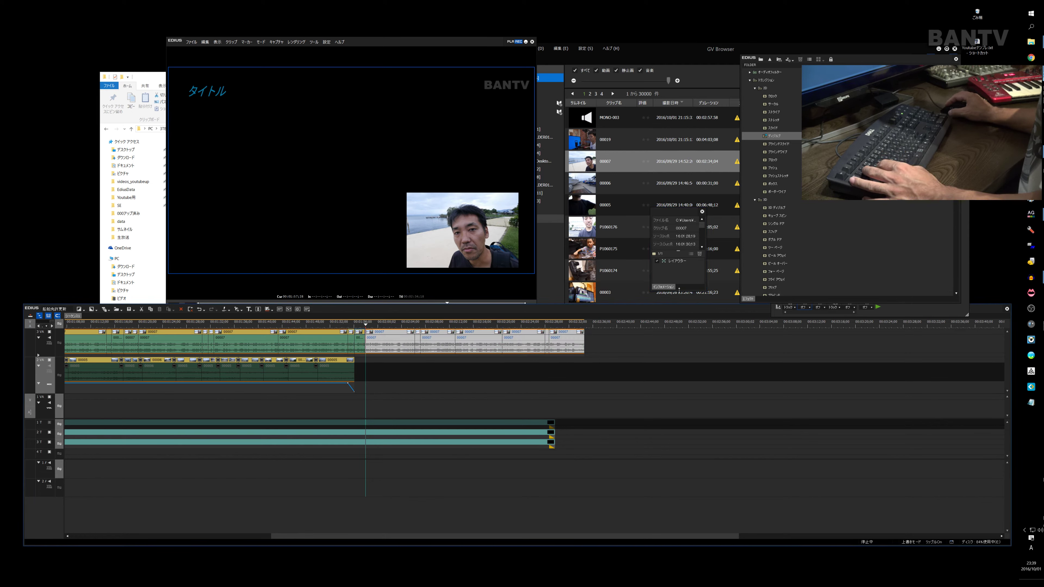
drag(677, 261, 382, 338)
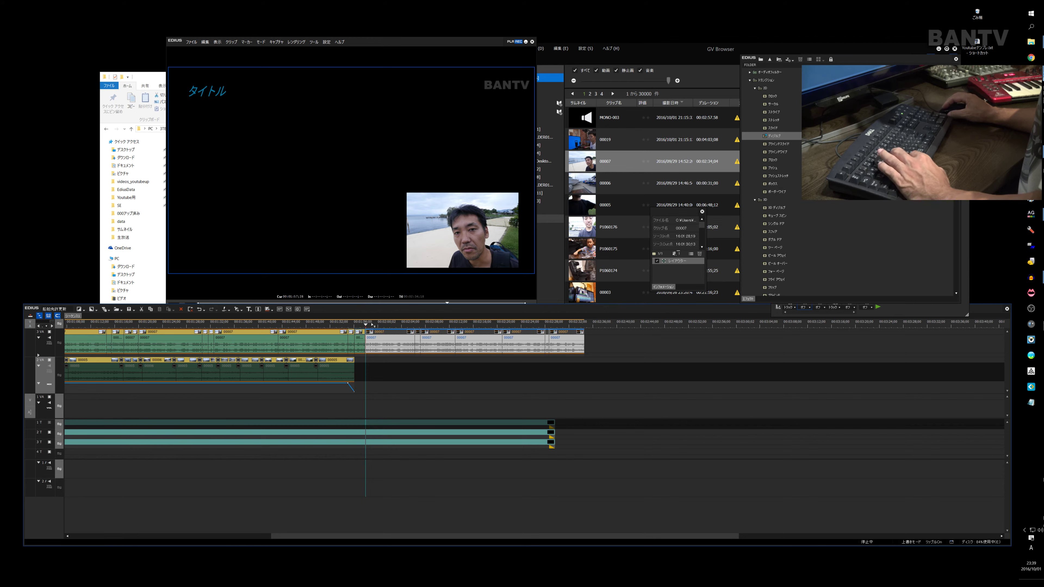
Step: Play back and scrub through the change from the inset to the full-frame talking shot where the background's fade-out begins
click(348, 325)
key(space)
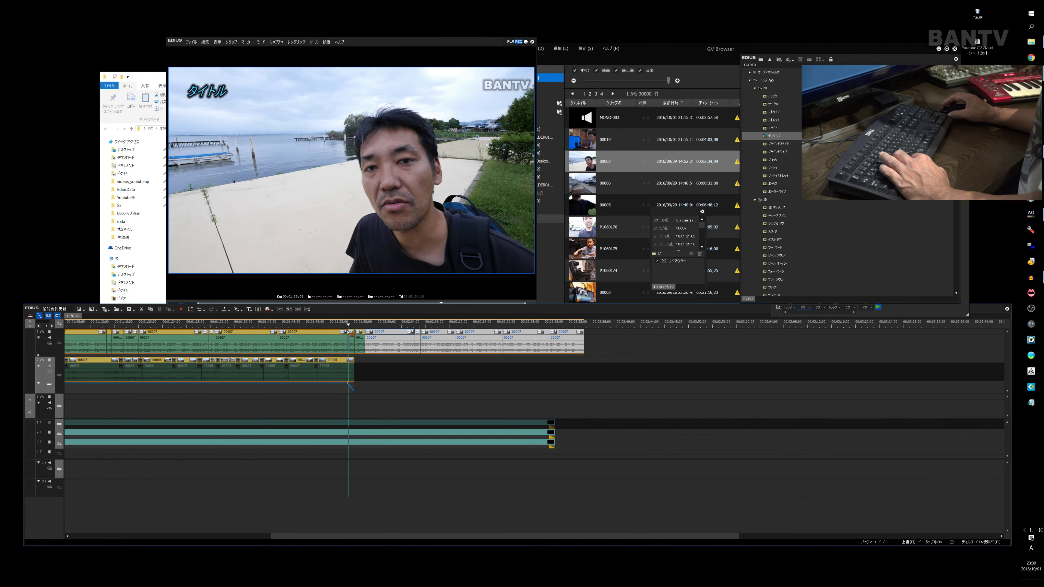
key(space)
drag(350, 325, 340, 325)
key(space)
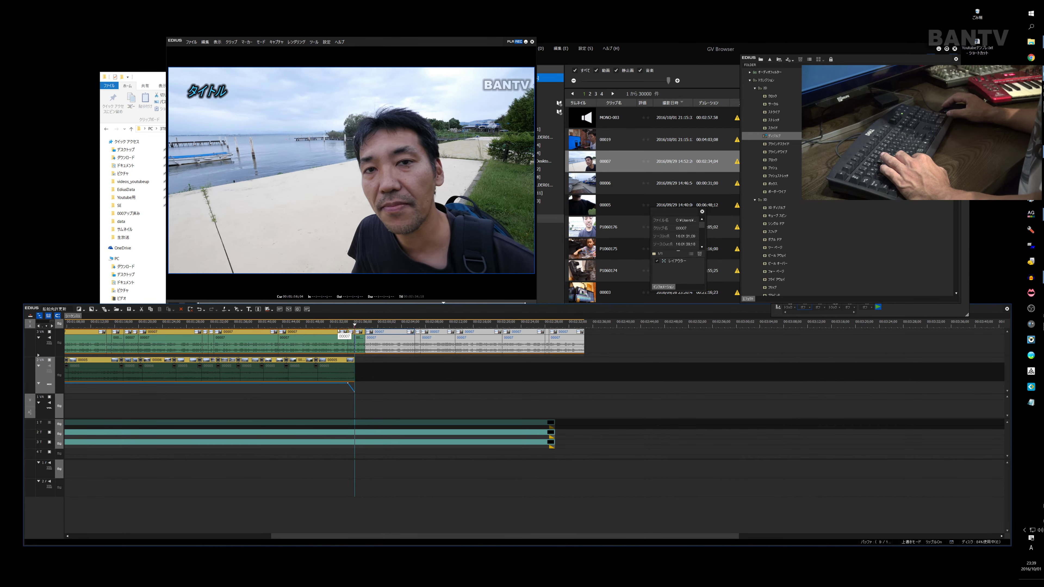
click(348, 325)
key(space)
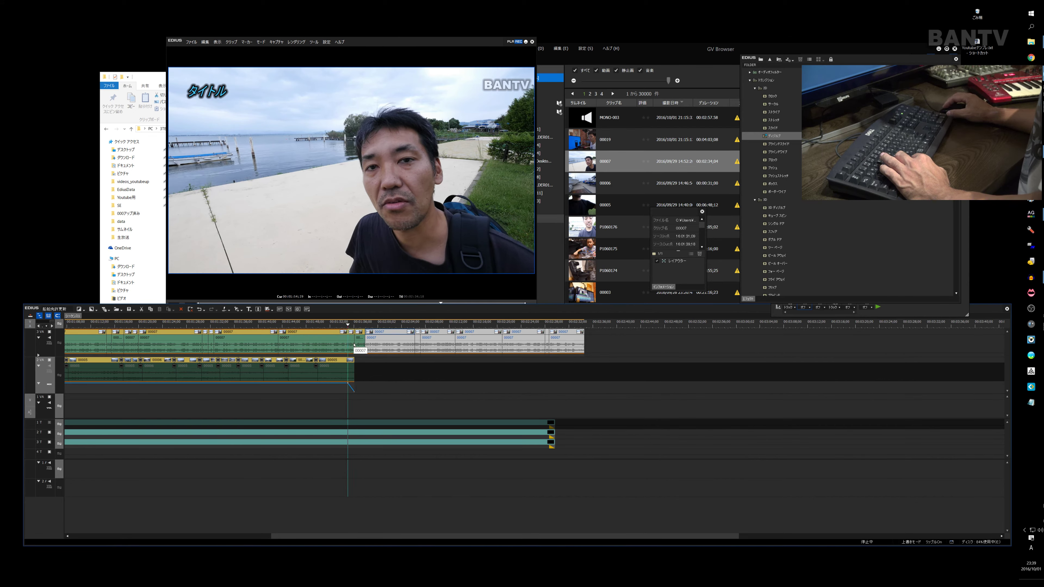
drag(347, 325, 344, 327)
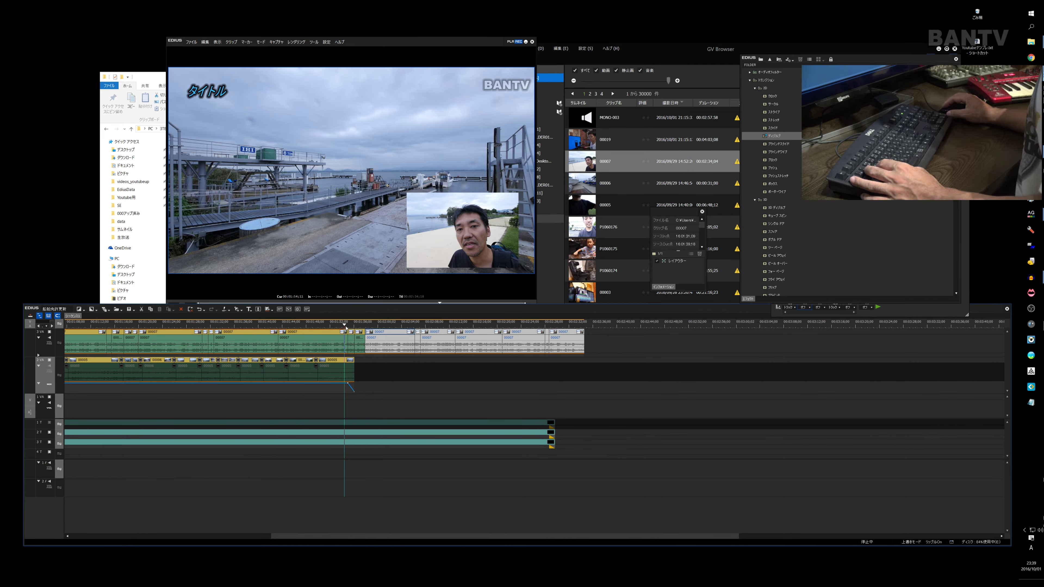
click(348, 323)
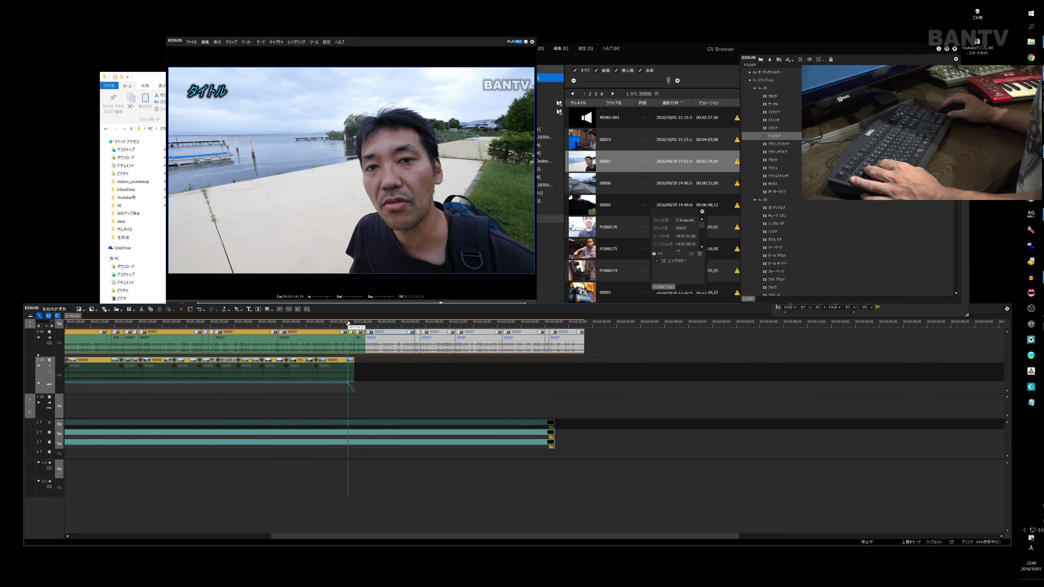
click(351, 334)
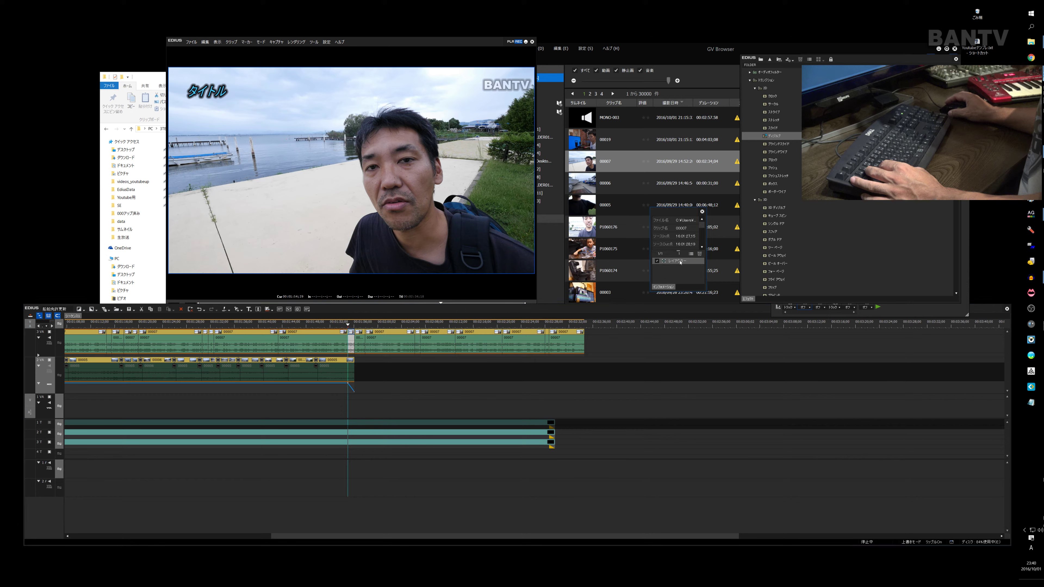
right_click(681, 261)
key(Escape)
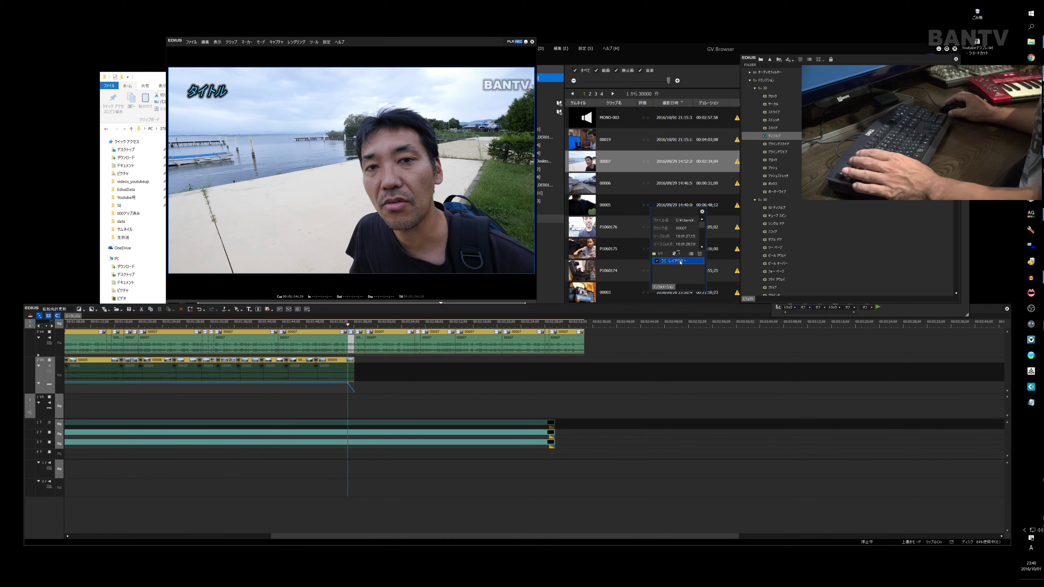
double_click(680, 262)
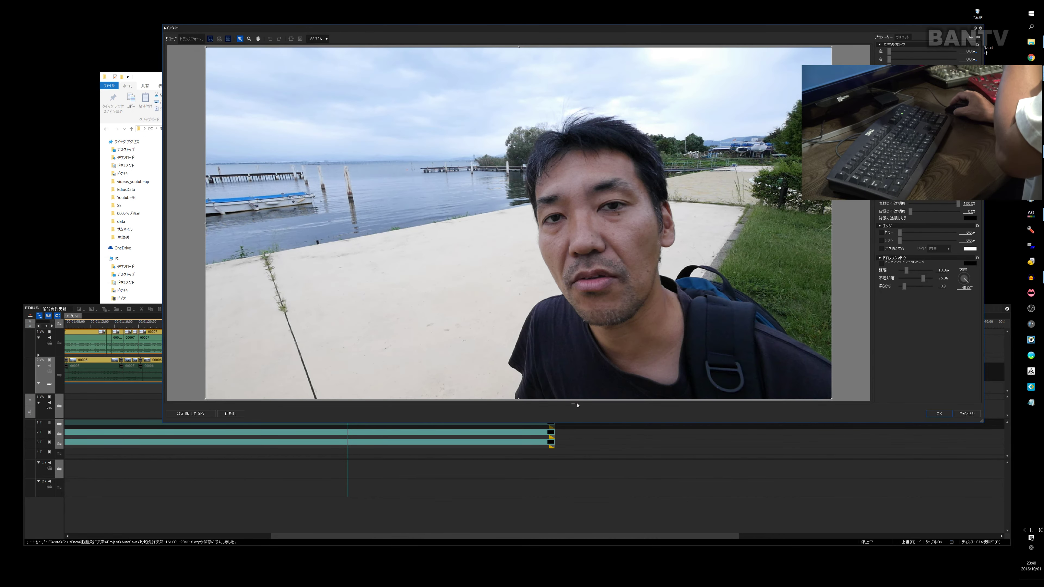
drag(577, 404, 571, 300)
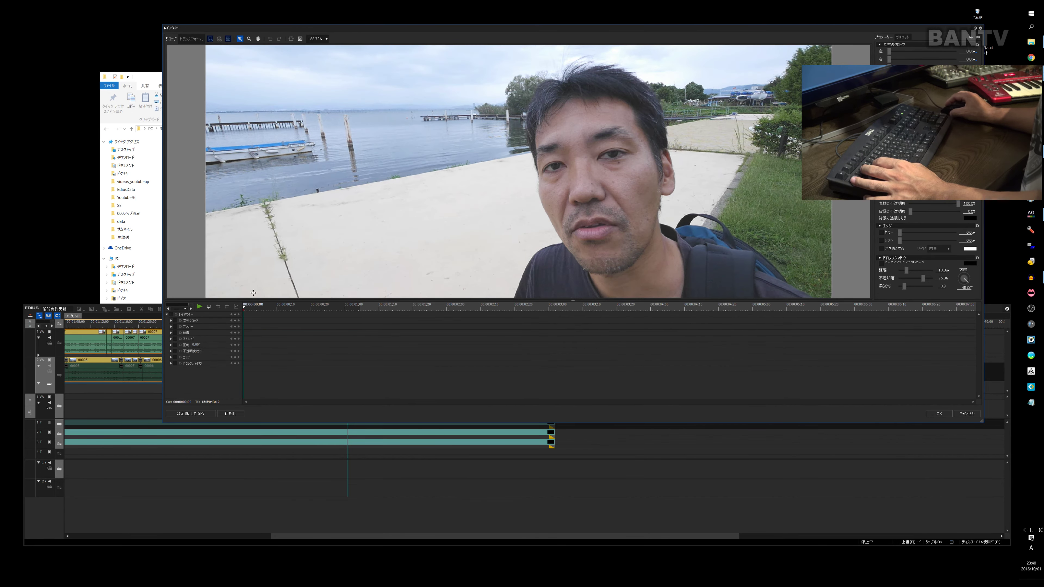
key(space)
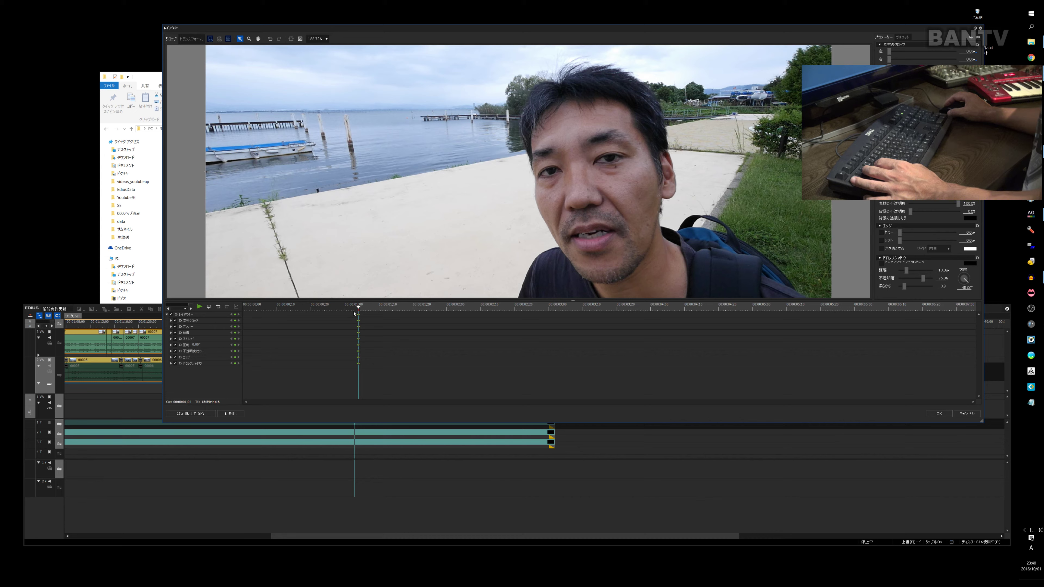
click(969, 414)
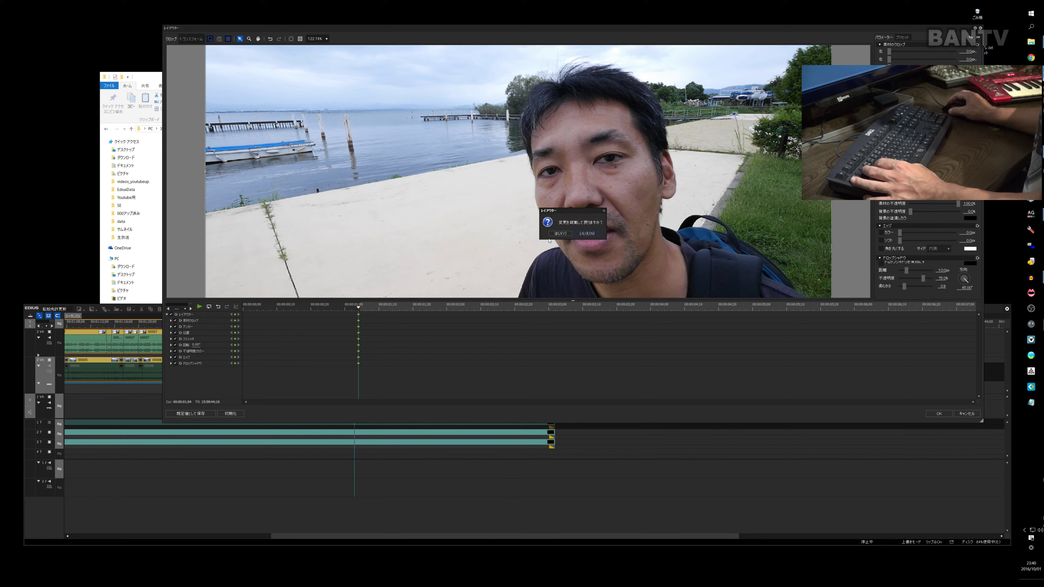
click(560, 233)
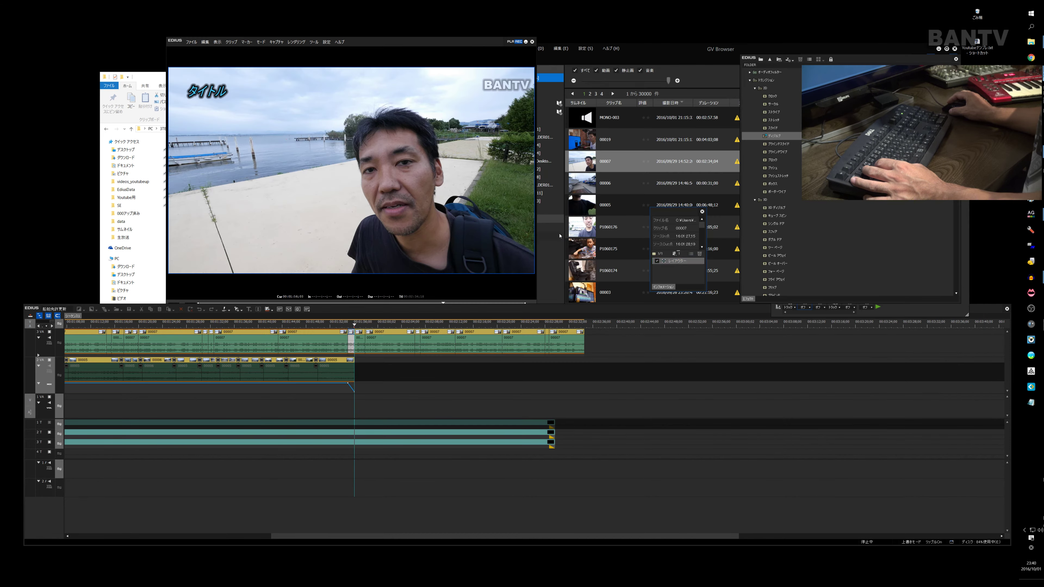
Step: Copy the inset Layouter setting from the preceding talking clip onto the short piece above the background's fade-out
click(312, 344)
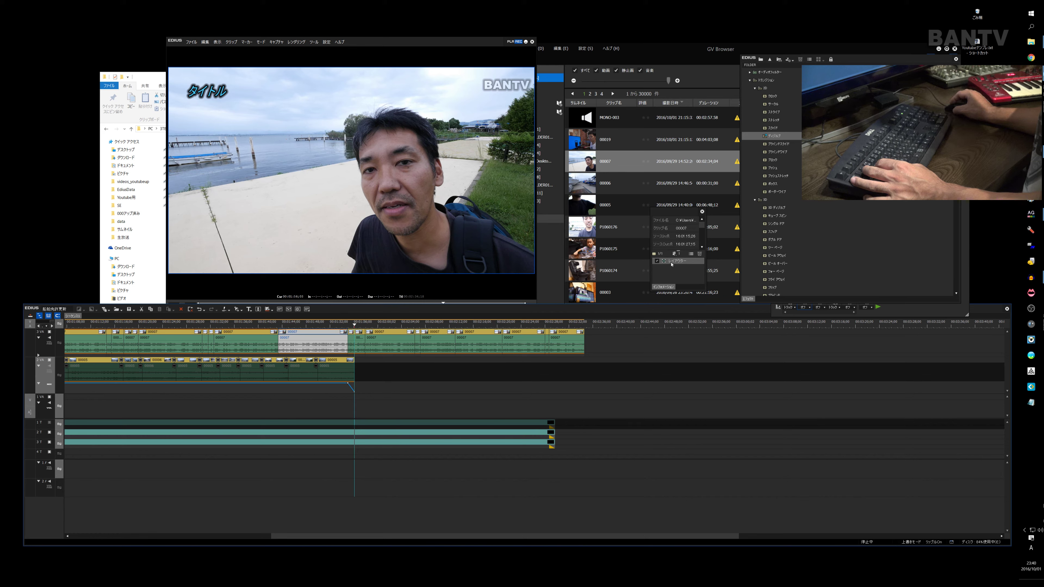
click(353, 337)
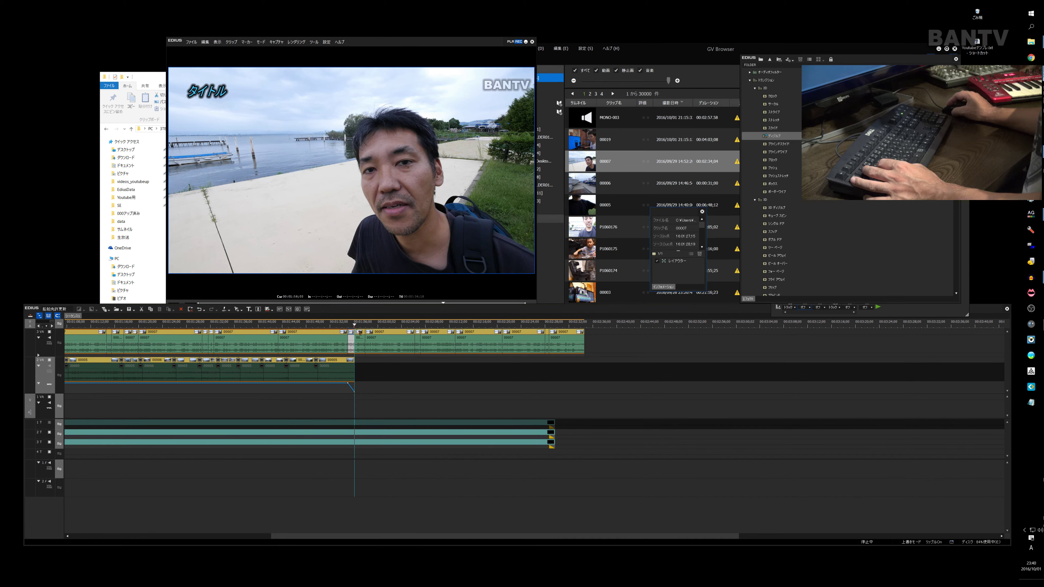
Step: Open the Layouter of the short talking piece above the fade-out and set keyframes for all parameters at its start and end
click(351, 326)
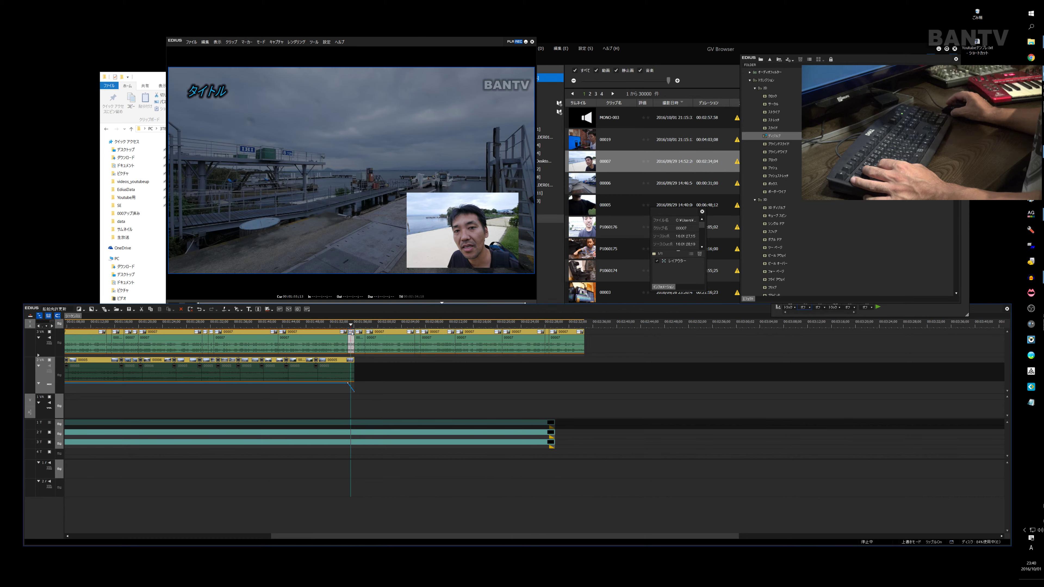
double_click(673, 262)
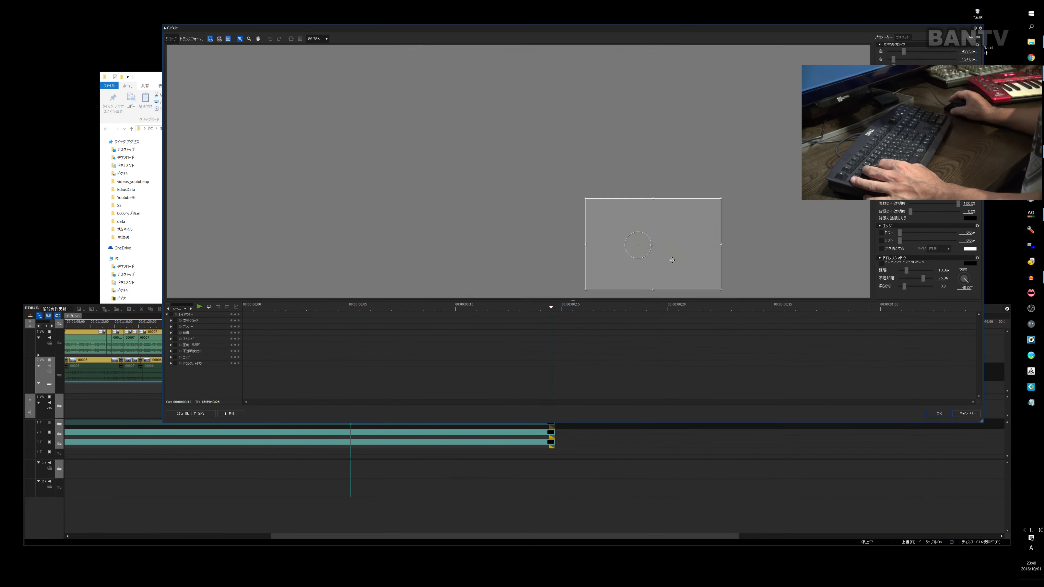
drag(552, 306, 172, 331)
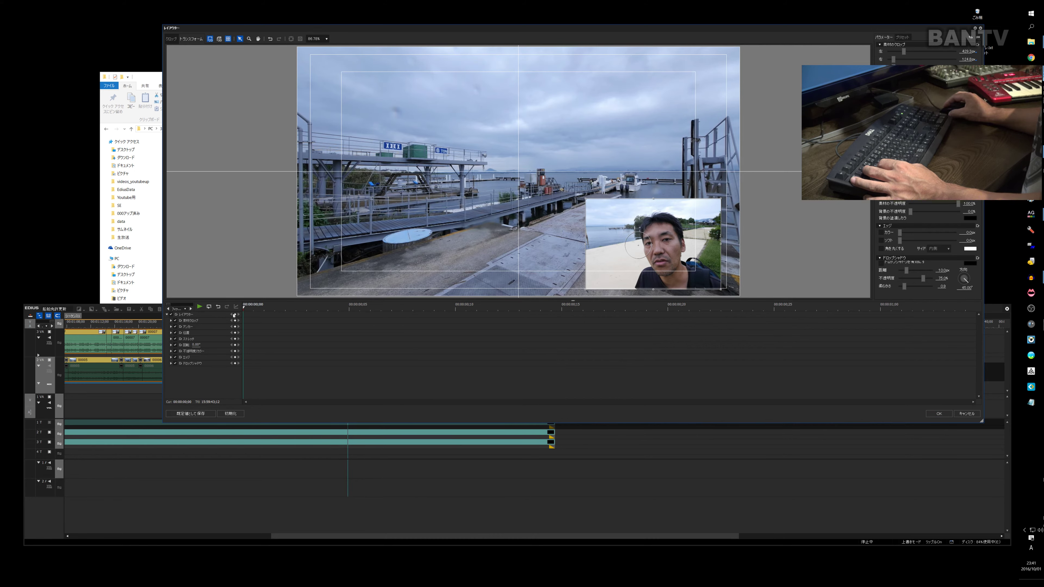
drag(245, 310, 993, 356)
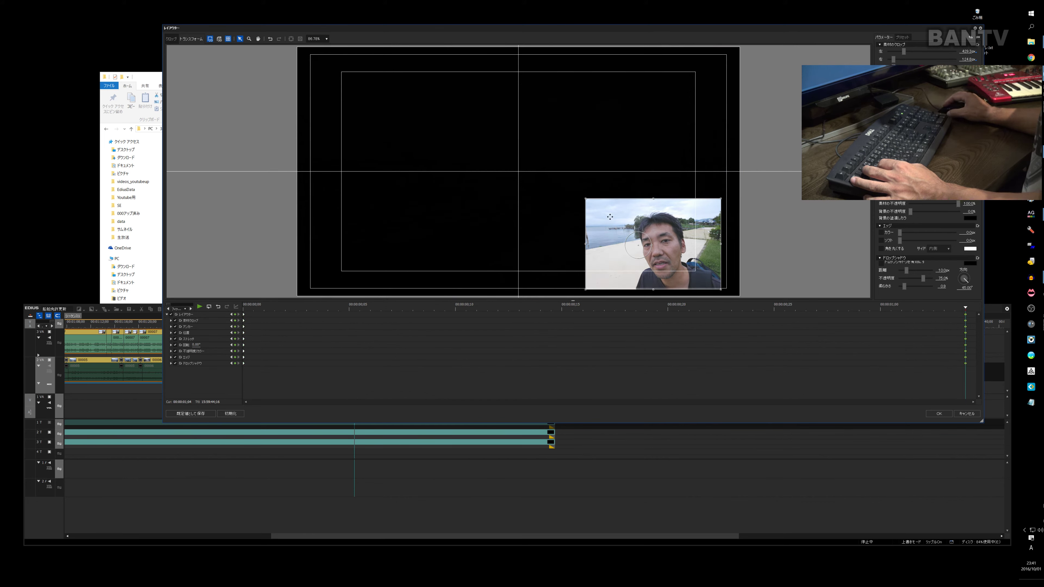
Step: At the end keyframe, centre the inset picture with its left and right crop removed and enlarge it to 100%
drag(670, 244, 531, 174)
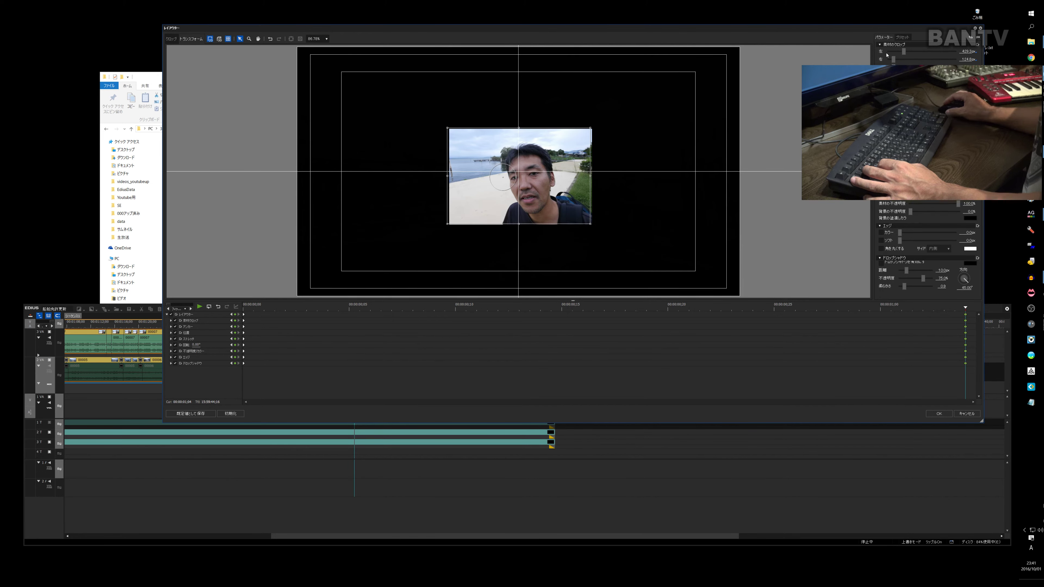
drag(904, 51, 889, 60)
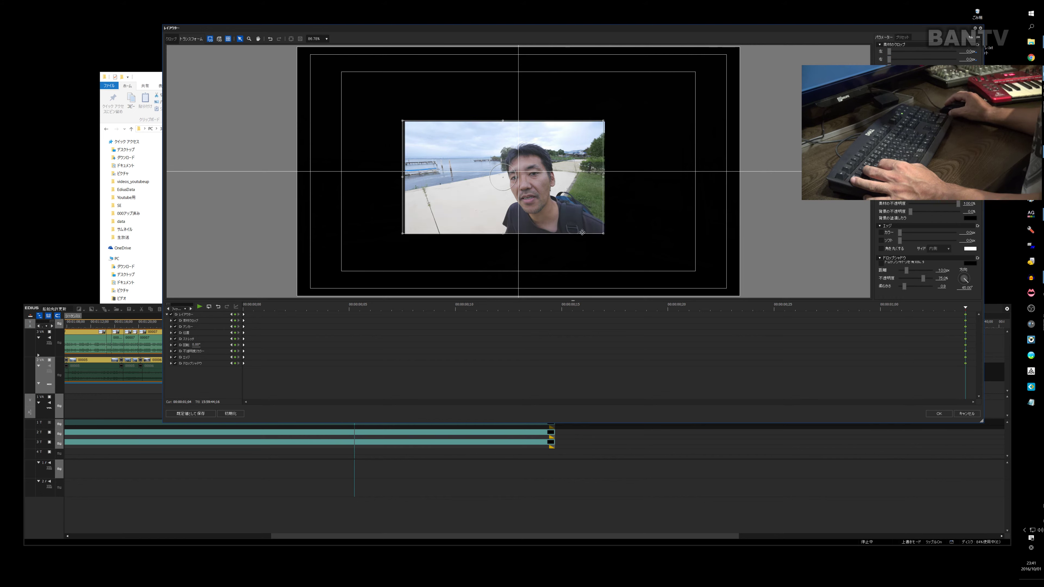
drag(606, 235, 653, 262)
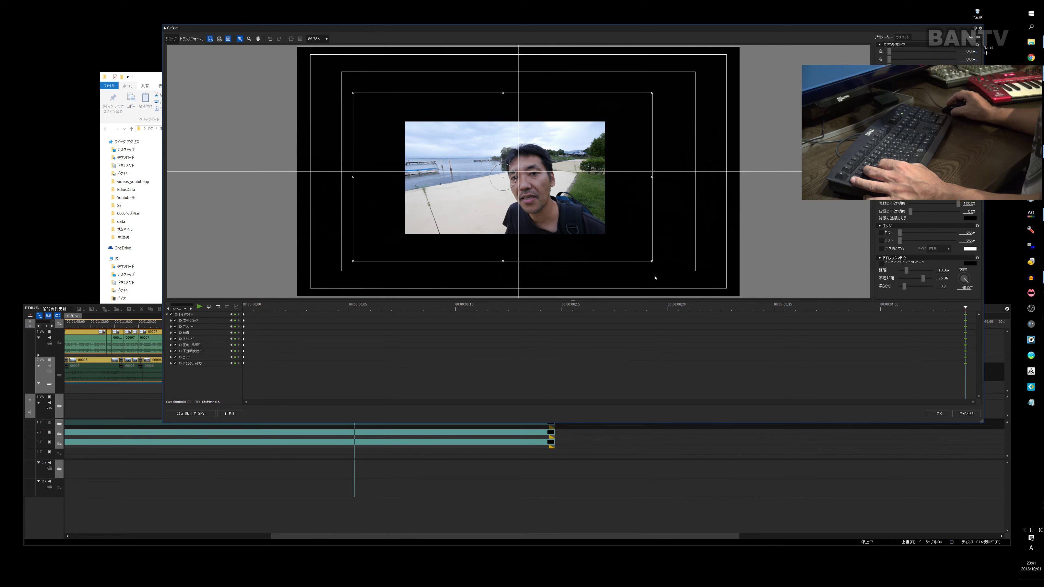
drag(654, 262, 684, 256)
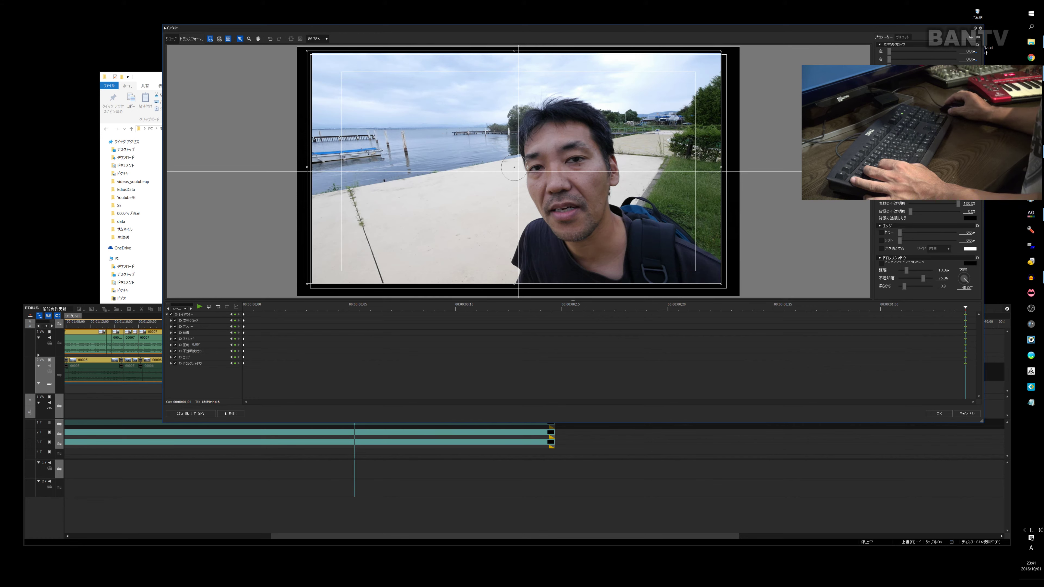
text(100)
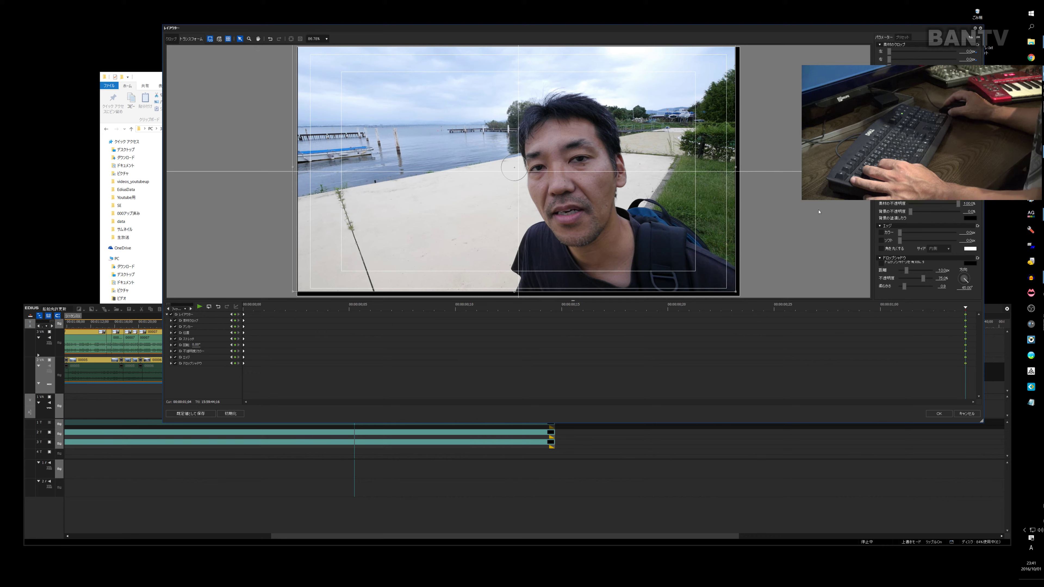
Step: Shift the enlarged picture in small moves to line it up with the frame edges at the end keyframe
drag(666, 200, 675, 204)
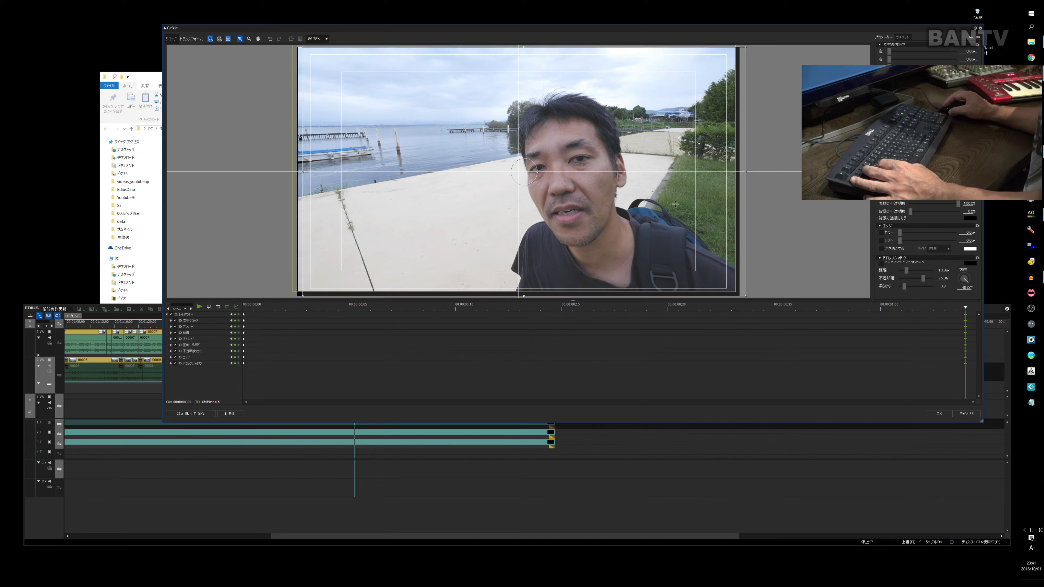
drag(677, 200, 668, 201)
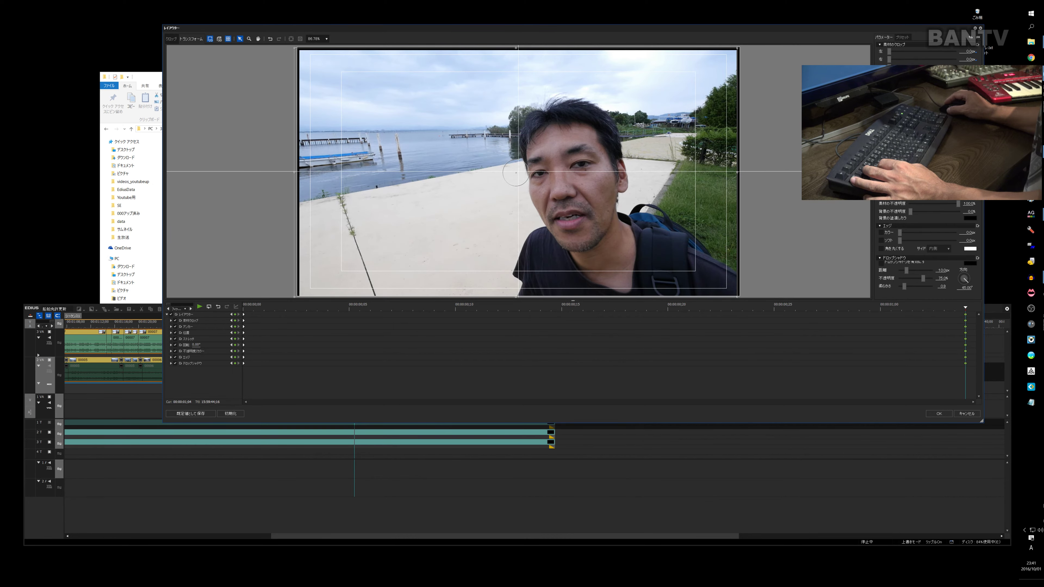
drag(668, 201, 671, 200)
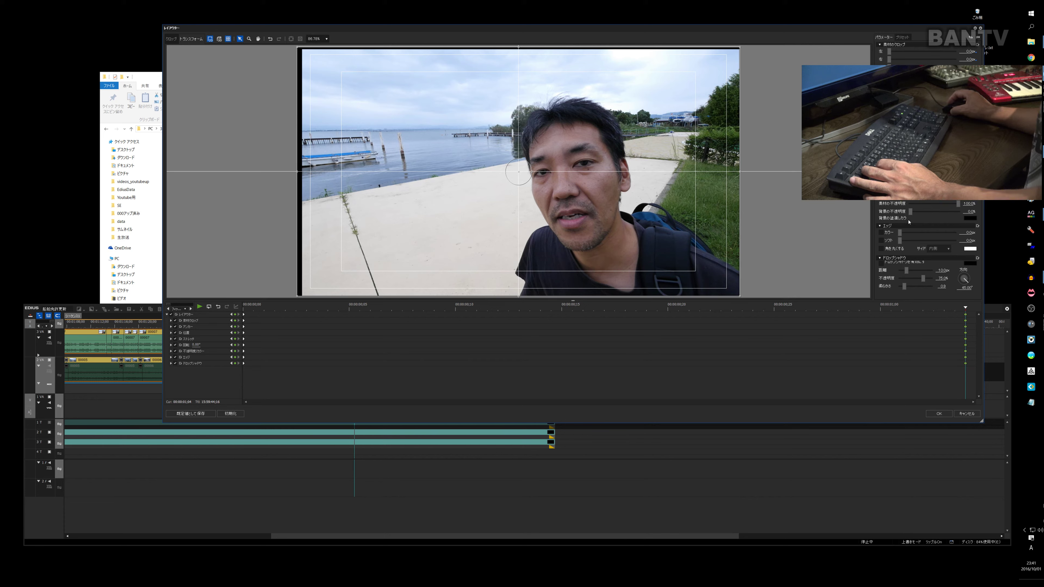
drag(620, 138, 619, 140)
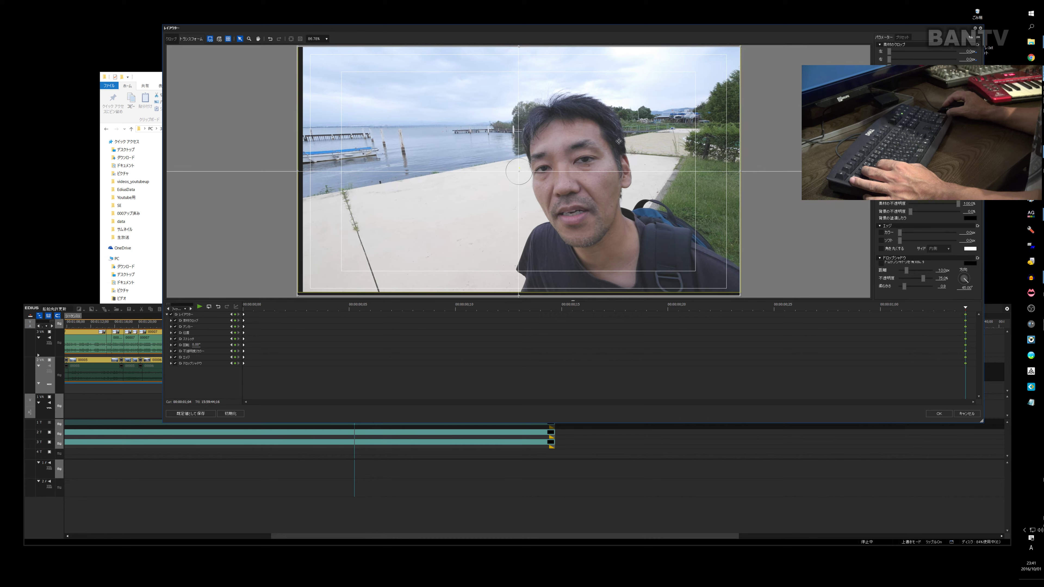
drag(619, 141, 620, 141)
key(Down)
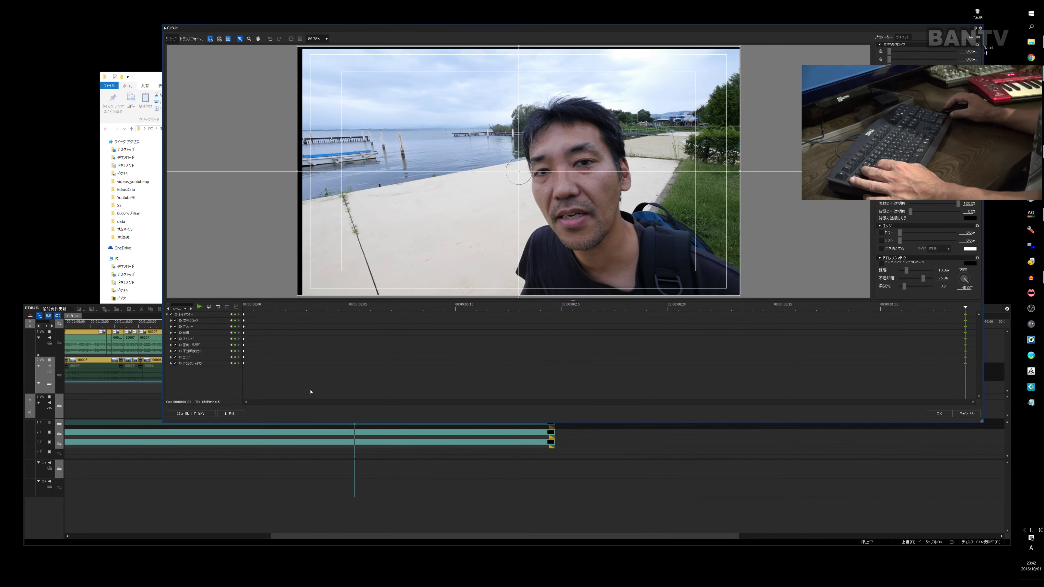
Step: Fine-tune the picture's position and size to cover the whole frame at the end keyframe, and accept the Layouter settings
click(230, 414)
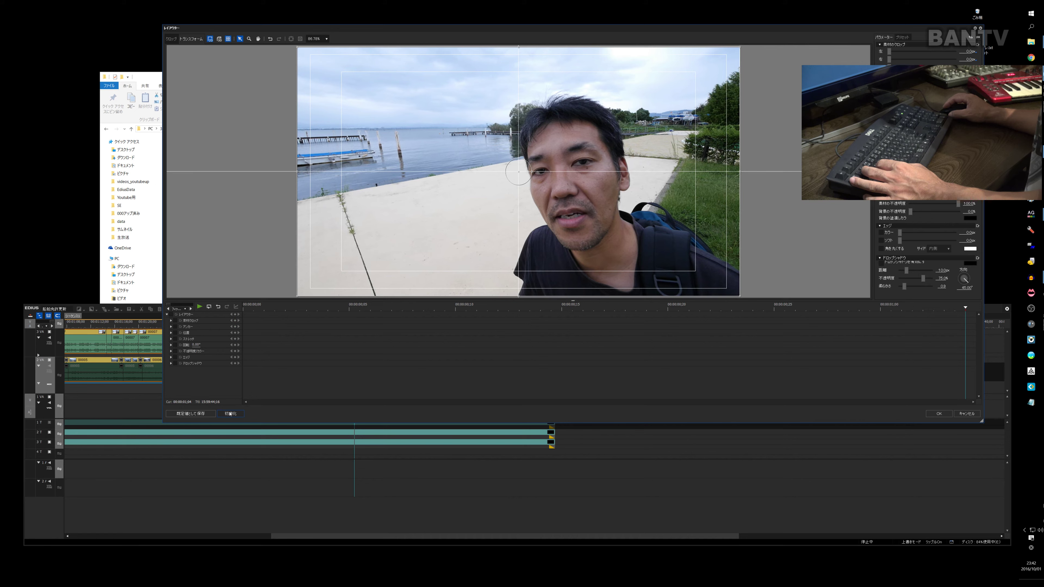
key(ctrl+z)
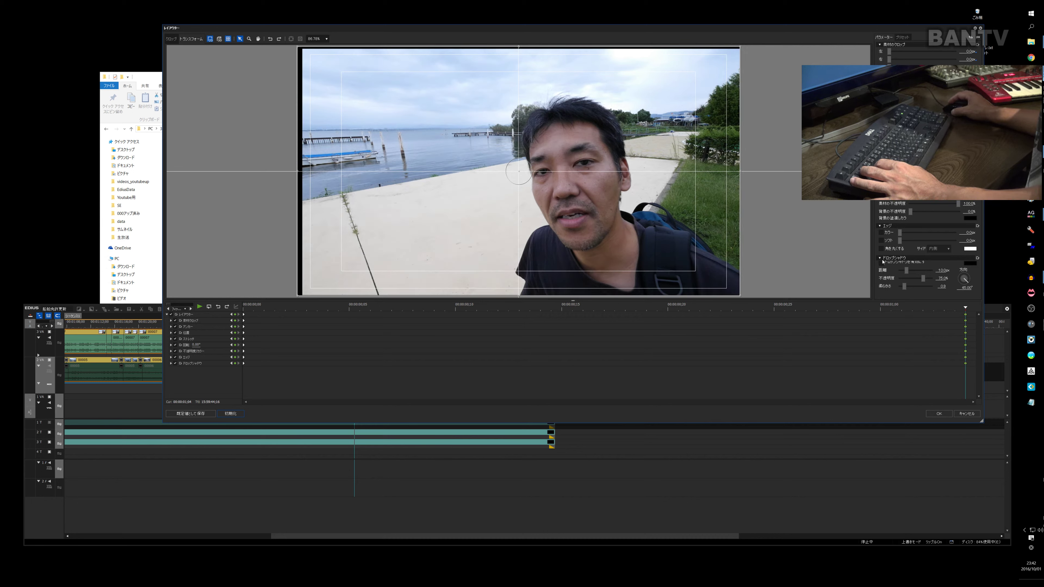
mouse_move(677, 164)
mouse_down()
mouse_move(665, 163)
mouse_move(676, 159)
mouse_up()
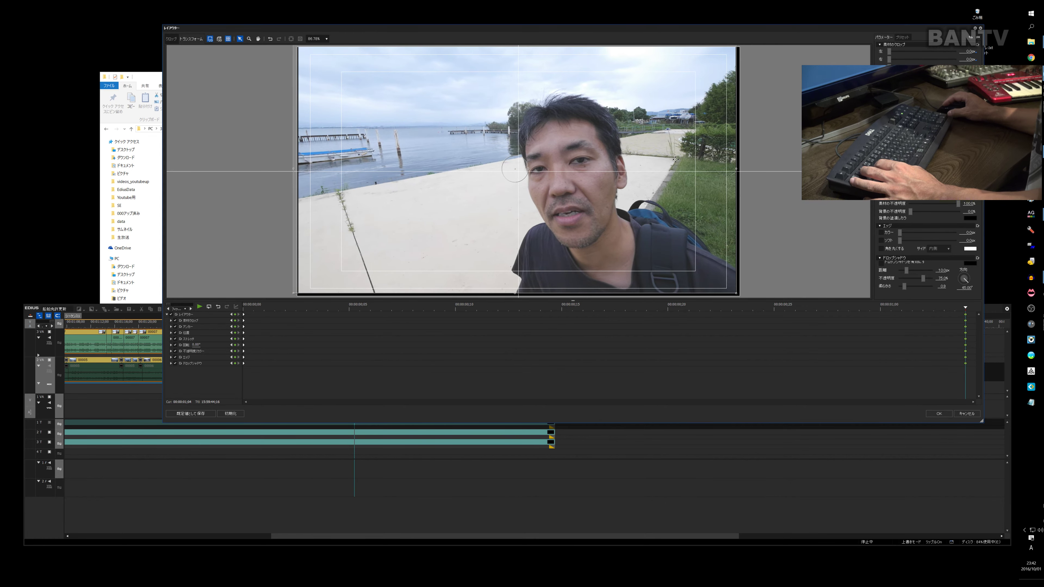
drag(737, 293, 722, 286)
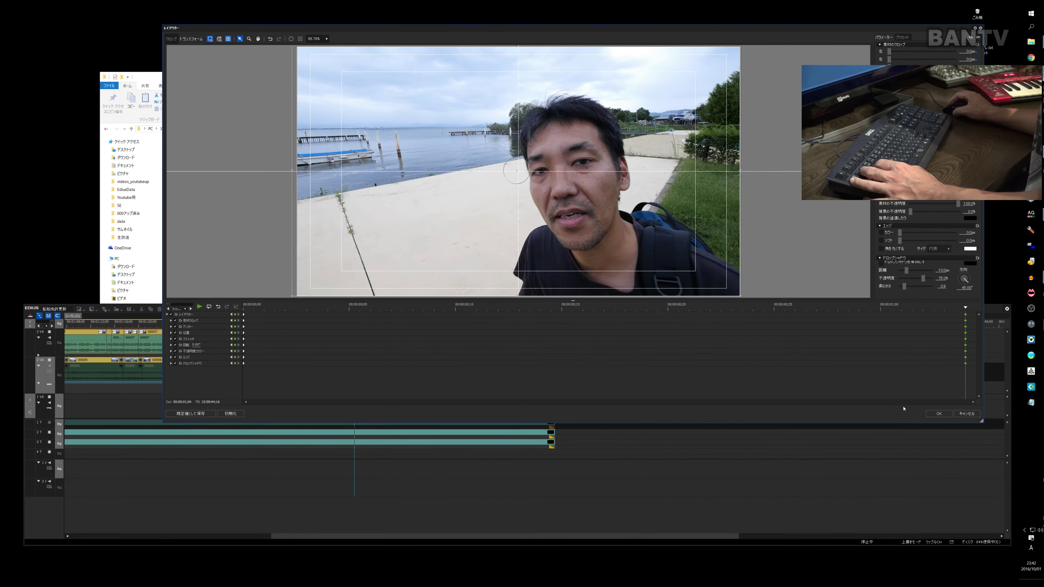
click(940, 414)
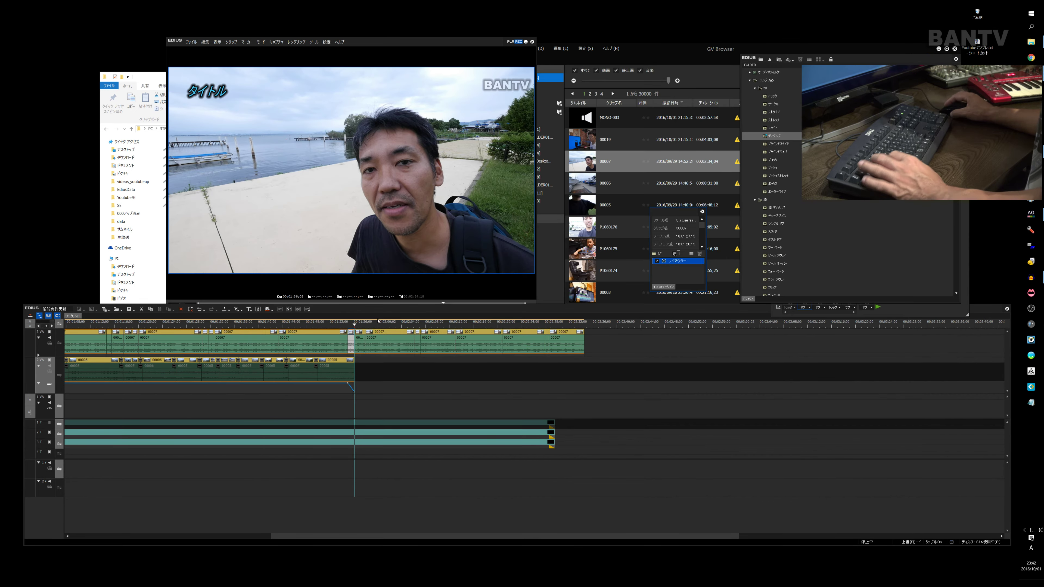
Step: Play back and scrub the timeline to check the animated inset-to-full-frame change and the earlier inset section
key(space)
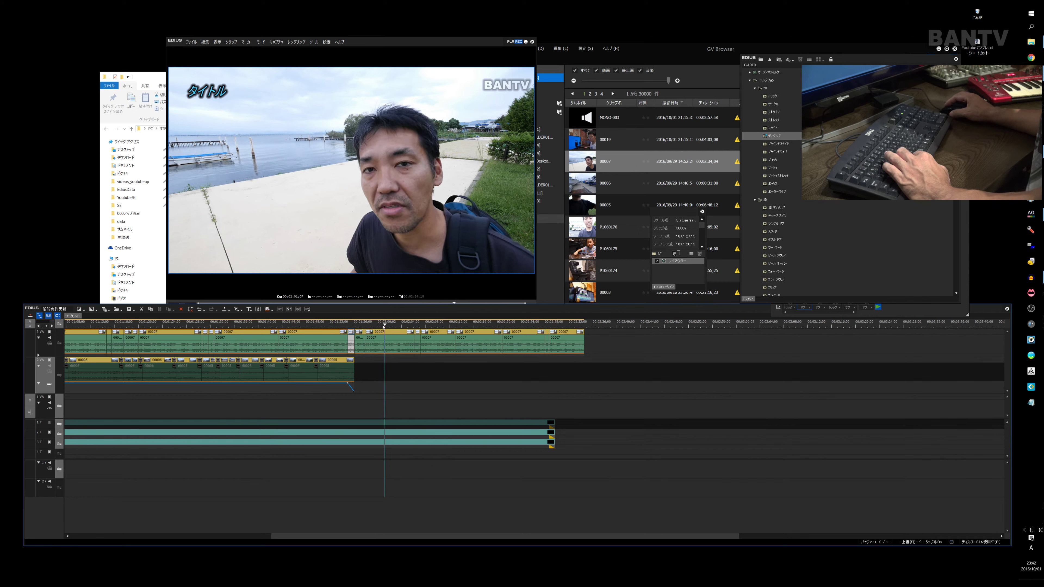
click(342, 324)
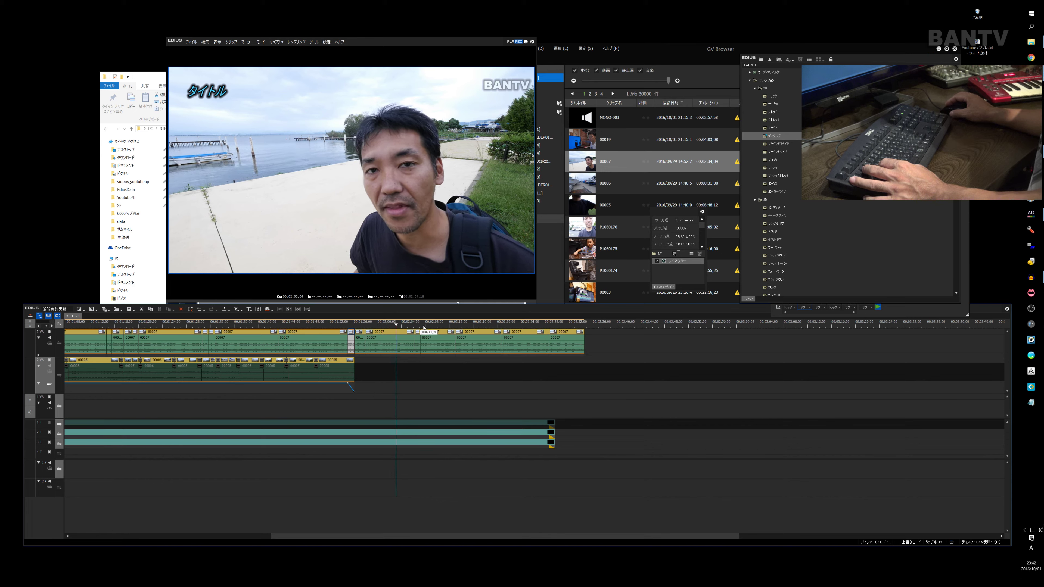
scroll(441, 361, down, 2)
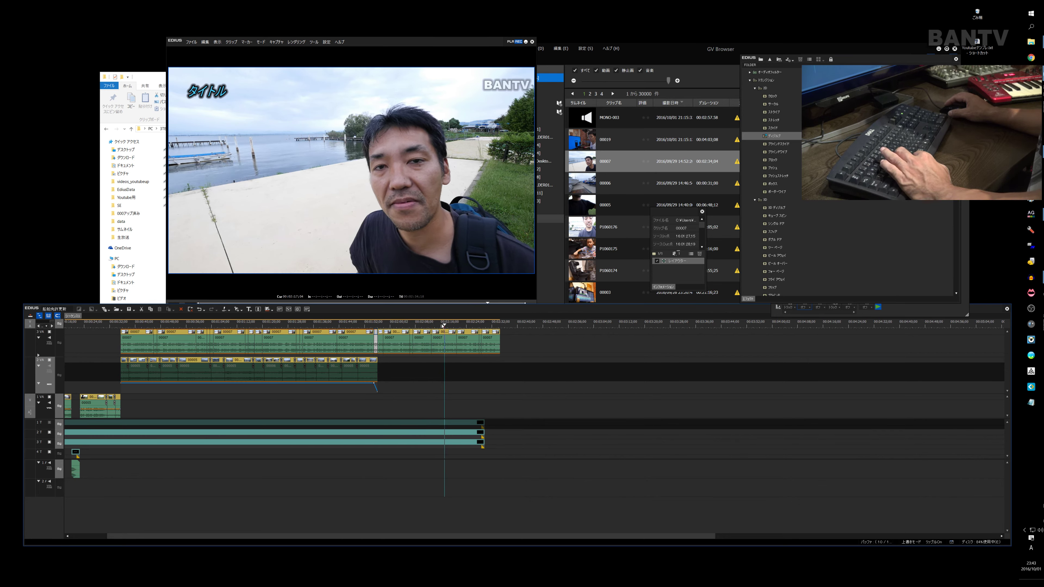
key(space)
drag(278, 330, 231, 329)
key(space)
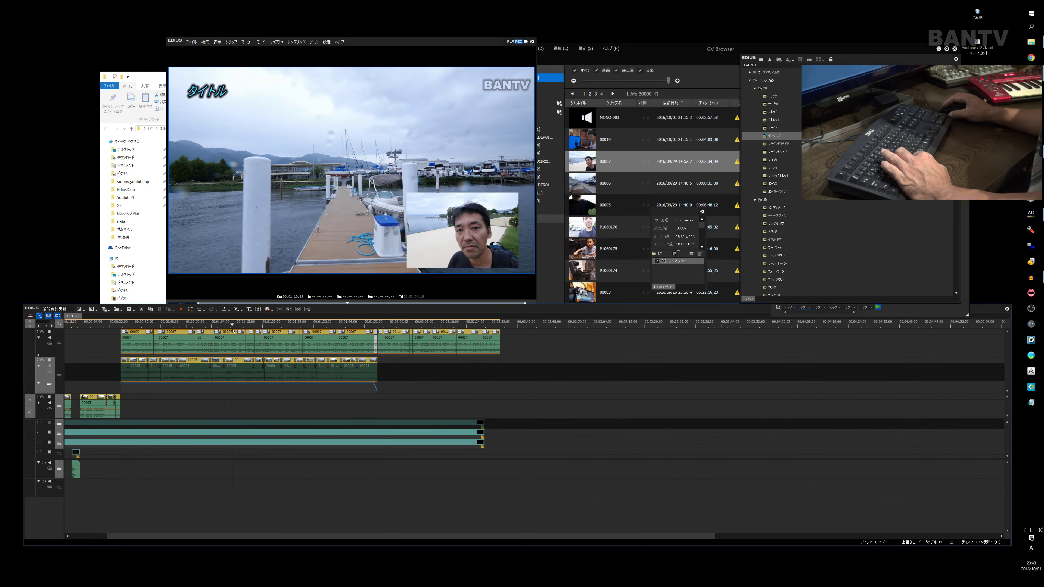
key(space)
key(space)
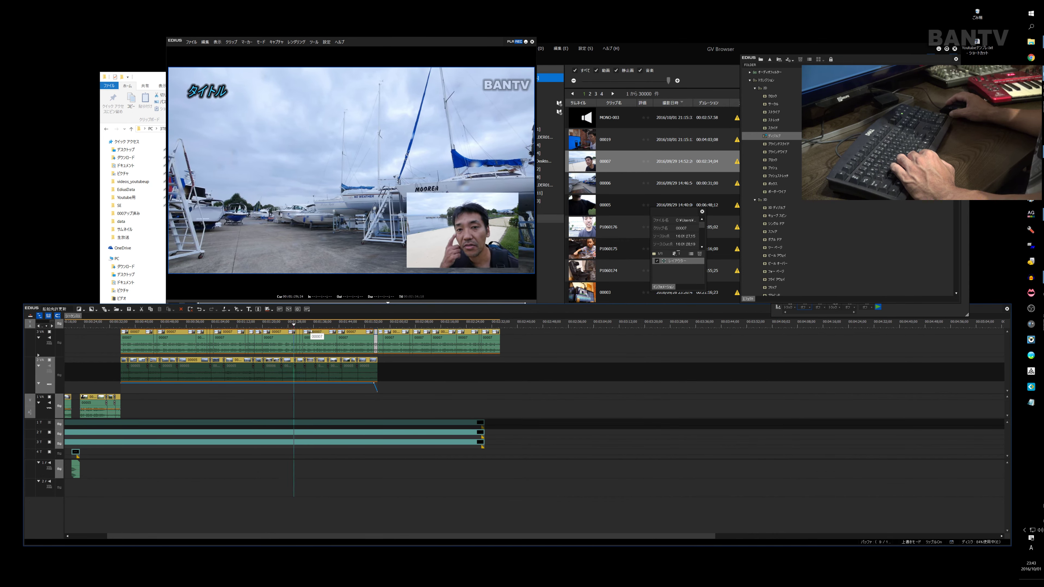
key(space)
Step: Extend the clips on the first three title tracks to the end of the last talking clip and save the project
drag(298, 326, 487, 326)
key(space)
drag(481, 423, 496, 424)
drag(498, 328, 499, 329)
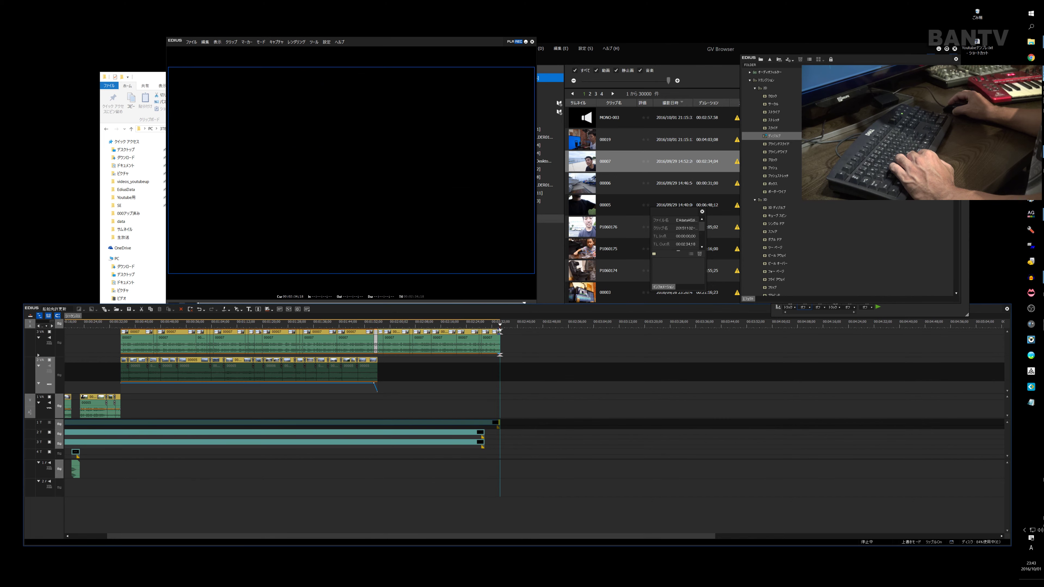
drag(499, 423, 503, 446)
click(492, 325)
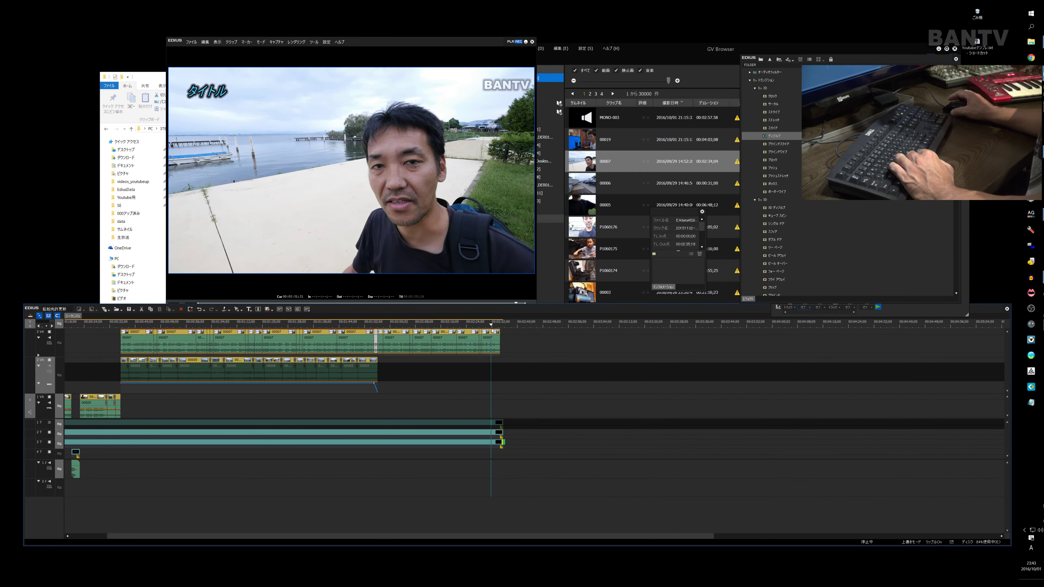
key(ctrl+s)
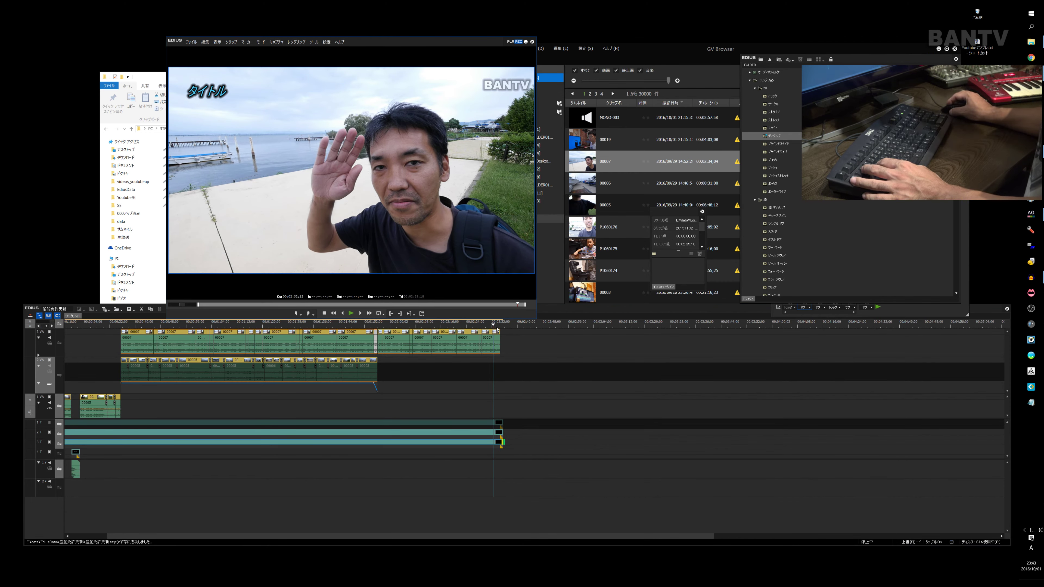
Step: Play back portions from the first inset talking clip through the full-frame talking section to review the edit
drag(494, 325, 122, 324)
key(space)
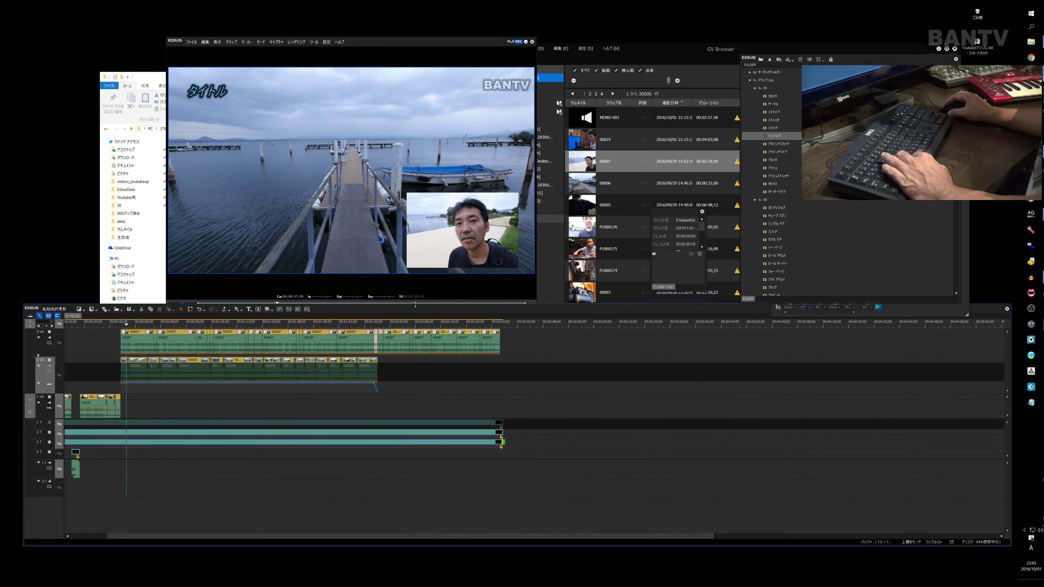
key(space)
drag(186, 328, 400, 349)
key(space)
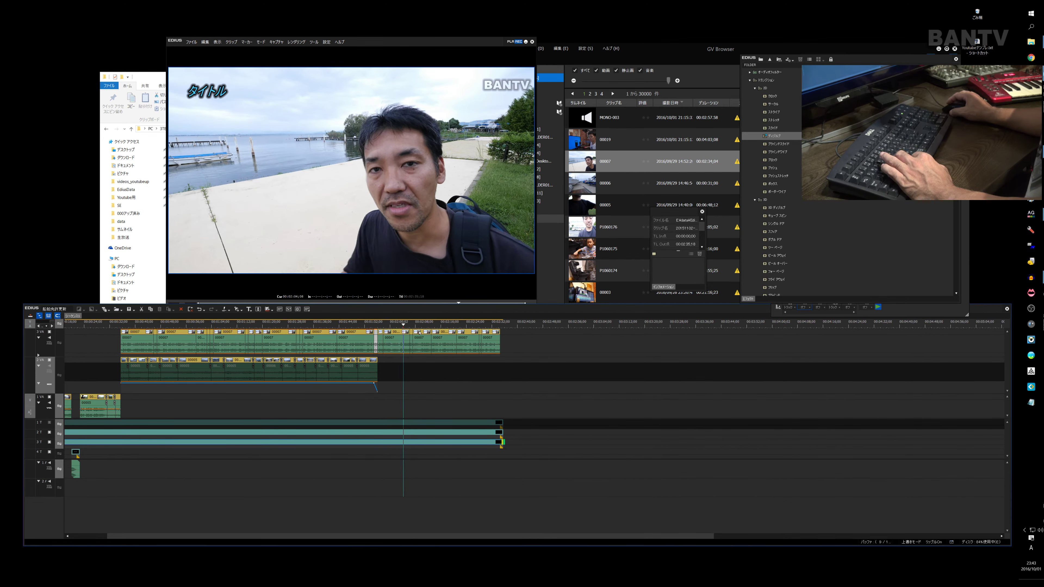
key(space)
Step: Add an end title reading "おわり" on the fourth title track over the last talking clip, placed in the picture's lower-right corner, and save it
drag(409, 328, 488, 340)
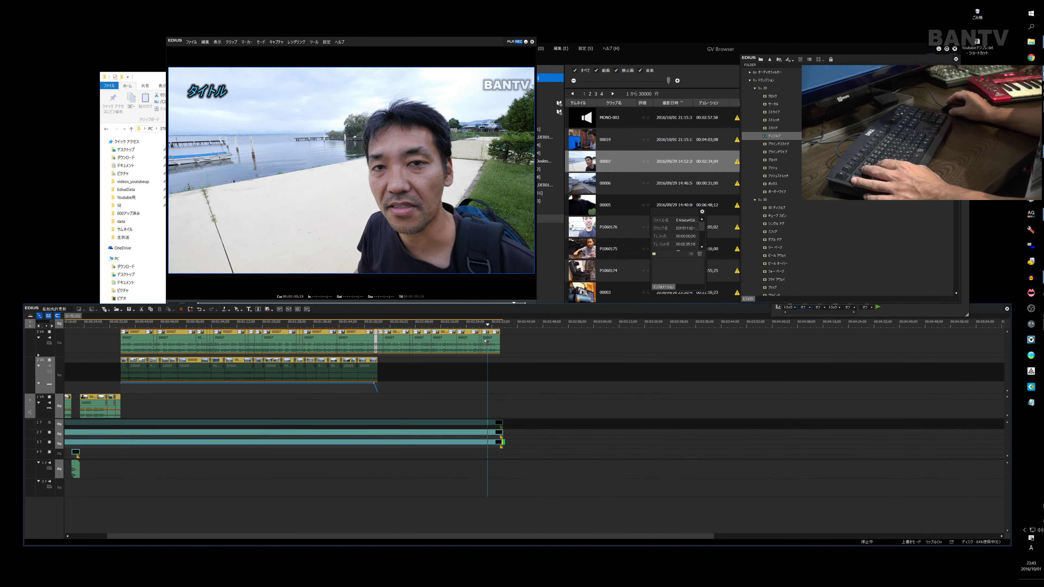
click(247, 310)
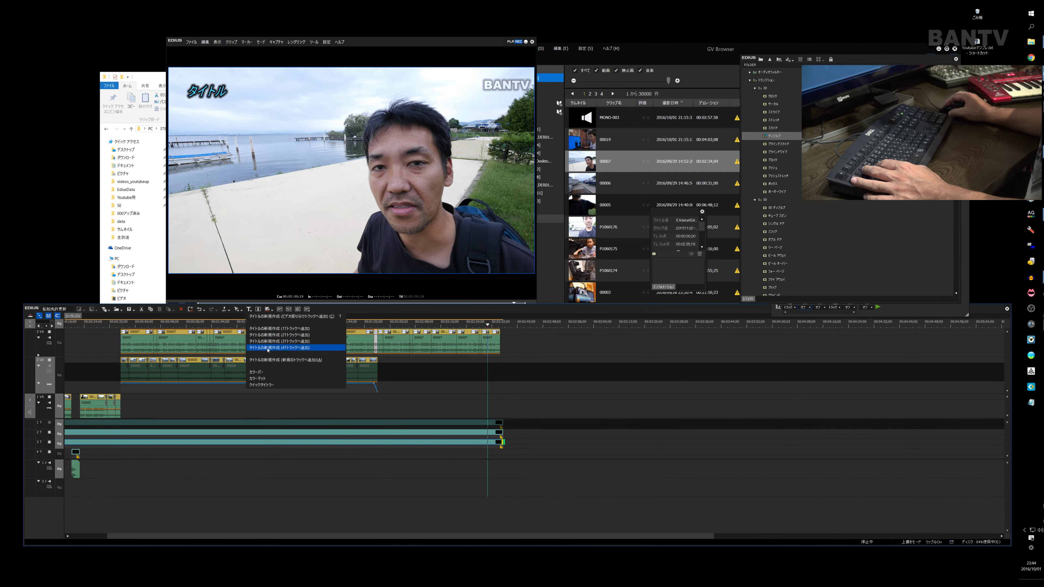
click(267, 350)
key(t)
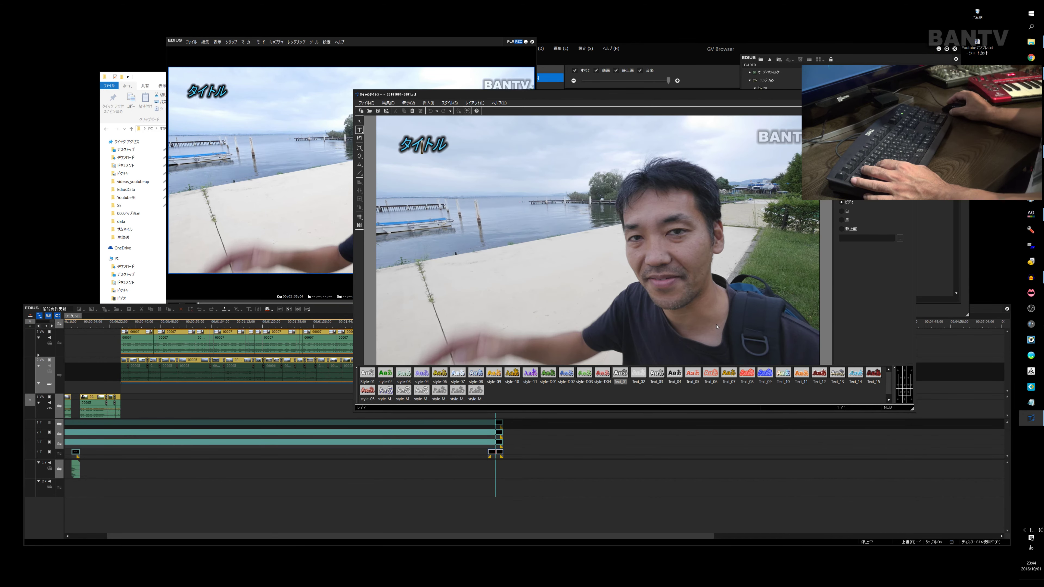
text(おわり)
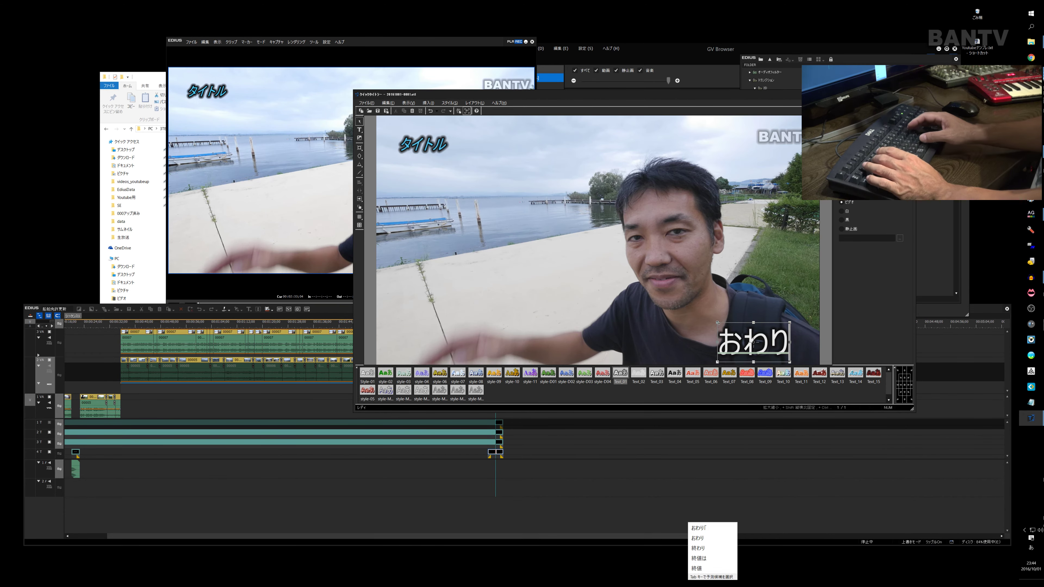
key(Return)
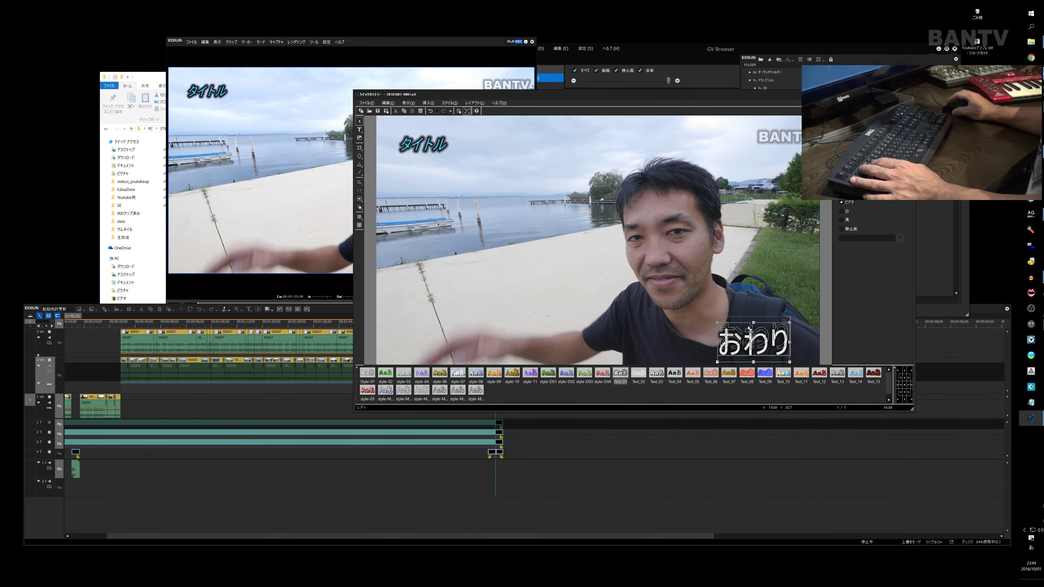
click(798, 232)
click(910, 94)
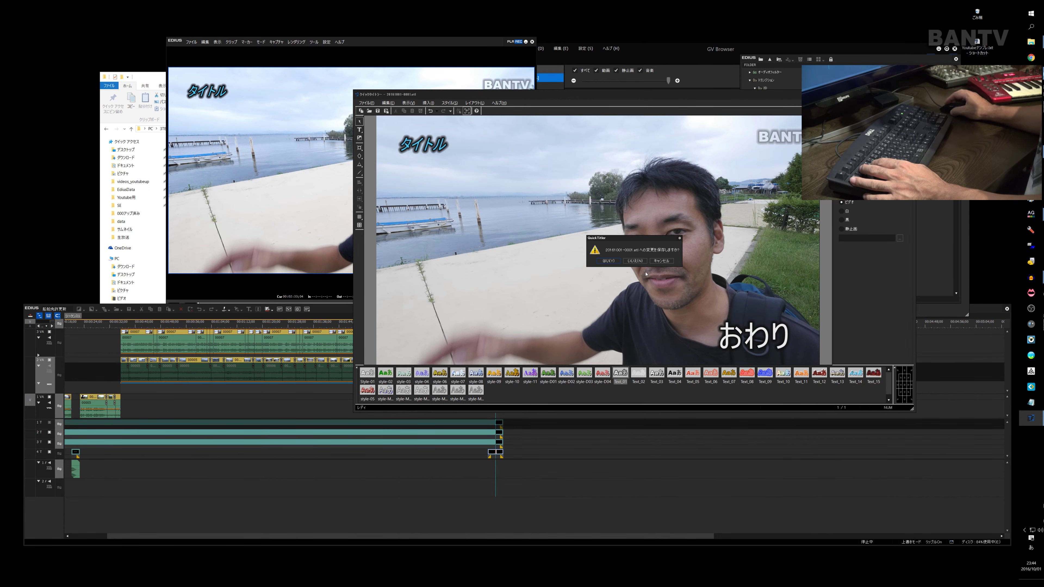
click(608, 261)
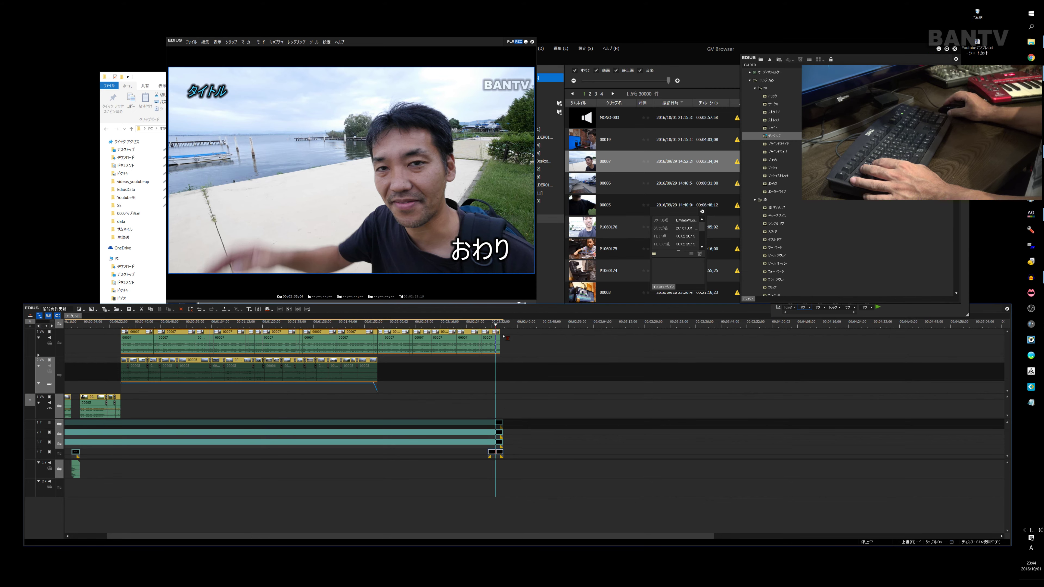
Step: Play back the ending with its title and save the project
click(485, 325)
key(space)
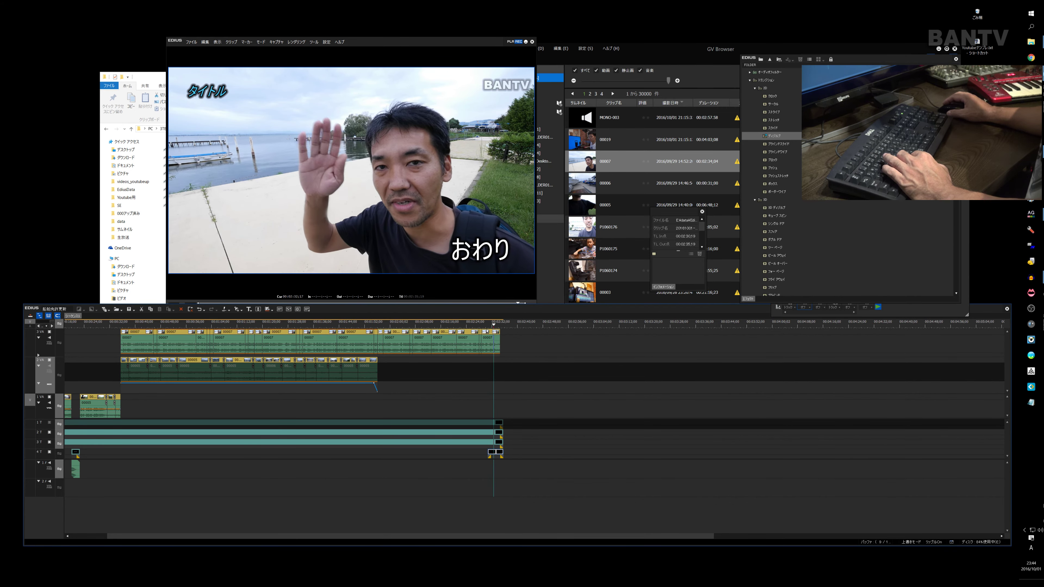
key(space)
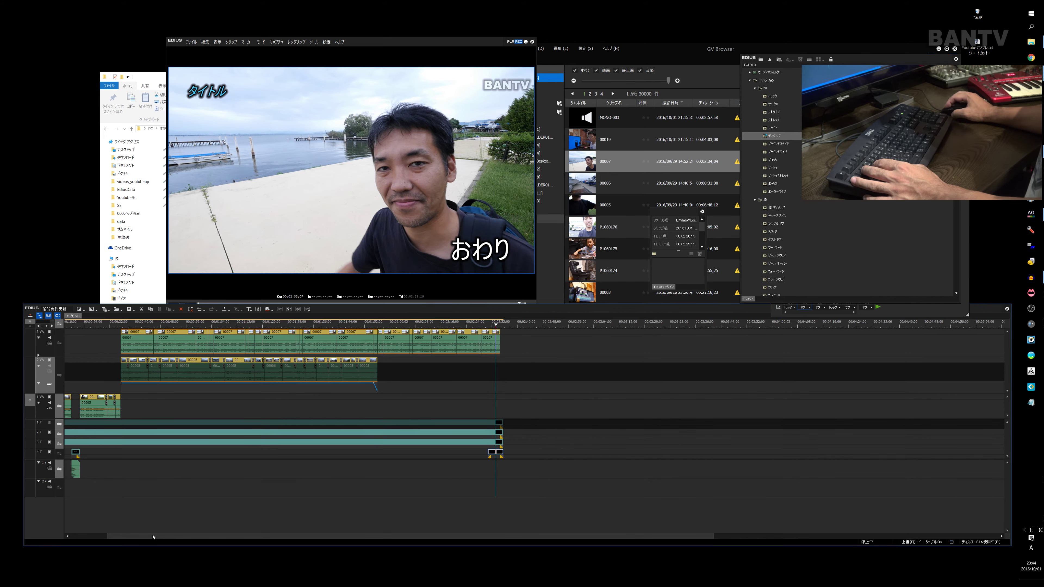
drag(153, 537, 112, 537)
key(ctrl+s)
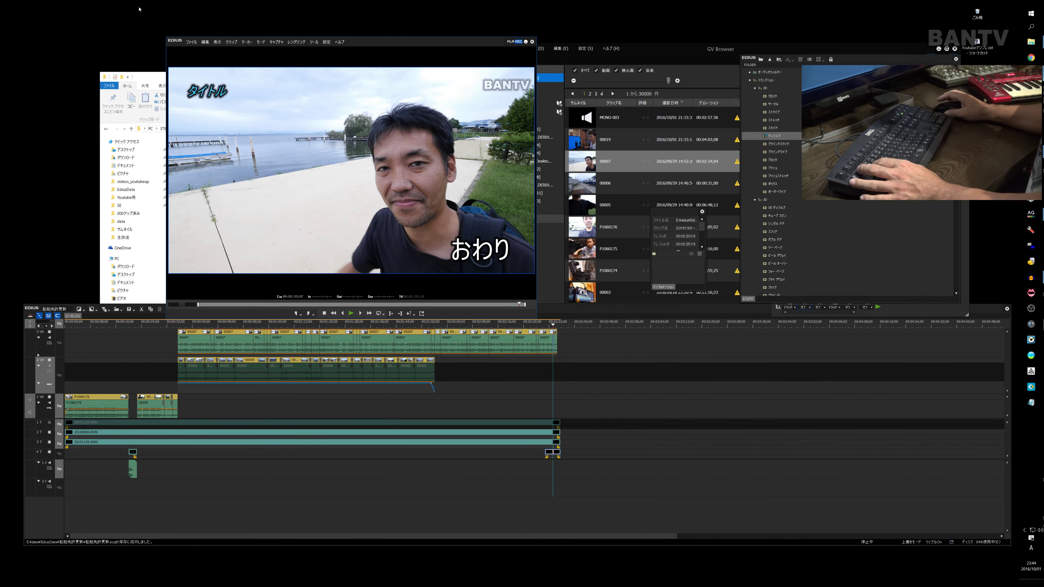
click(187, 43)
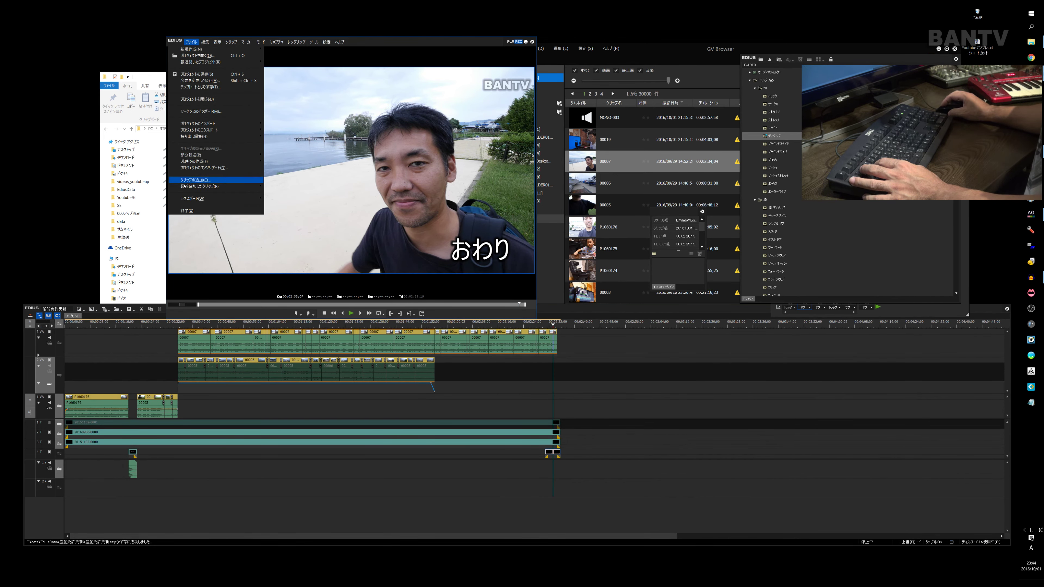
mouse_move(189, 201)
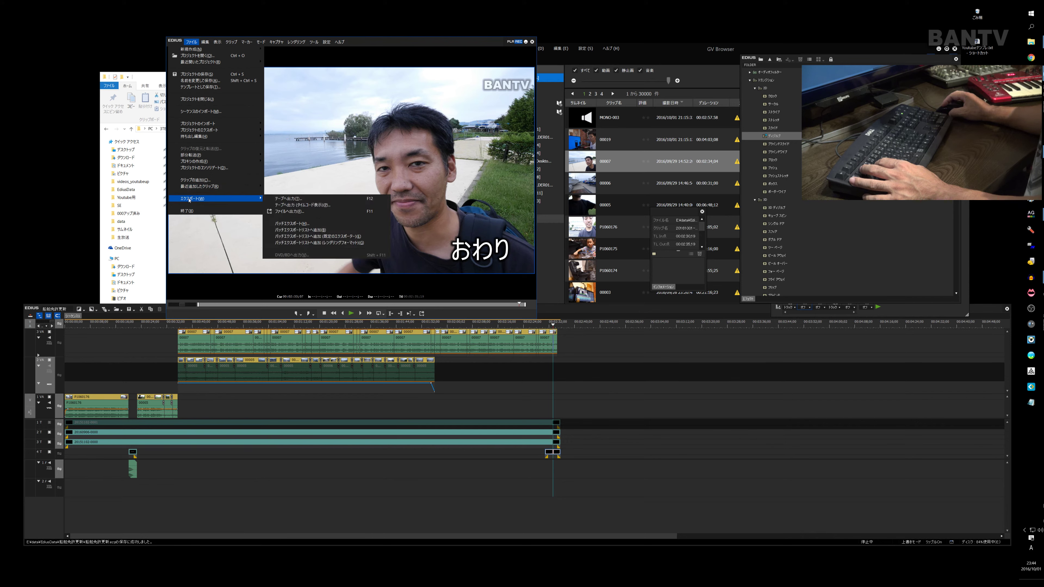
key(Escape)
key(Escape)
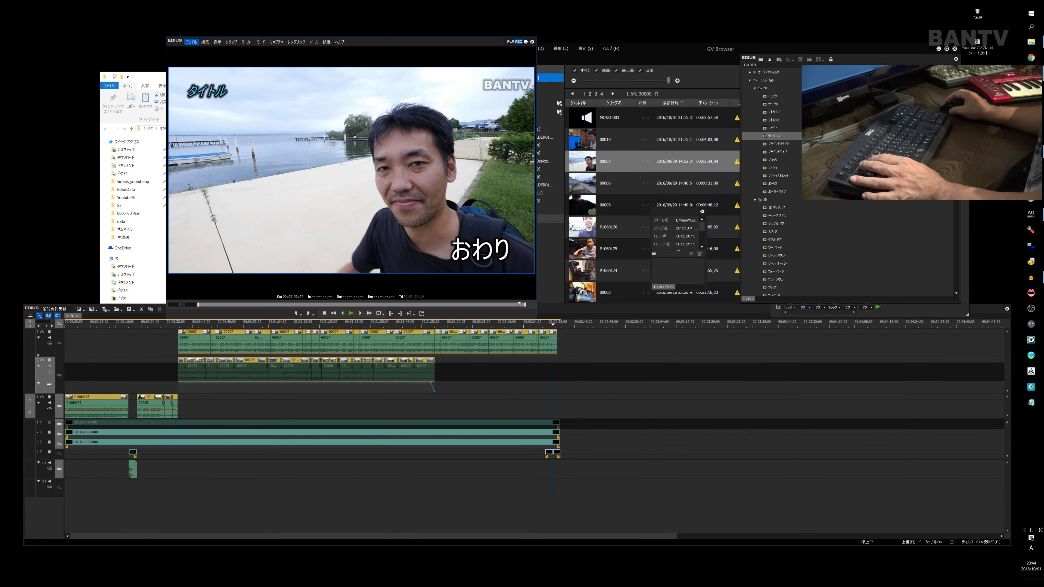
Step: Switch to File Explorer and browse to the LIVE music folder inside Sounds
click(1031, 42)
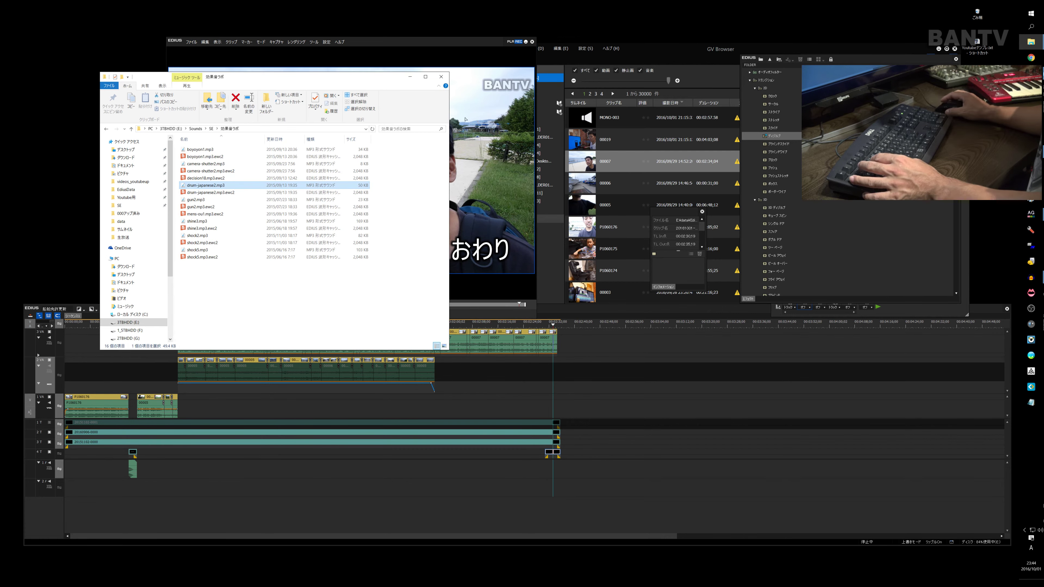
click(124, 197)
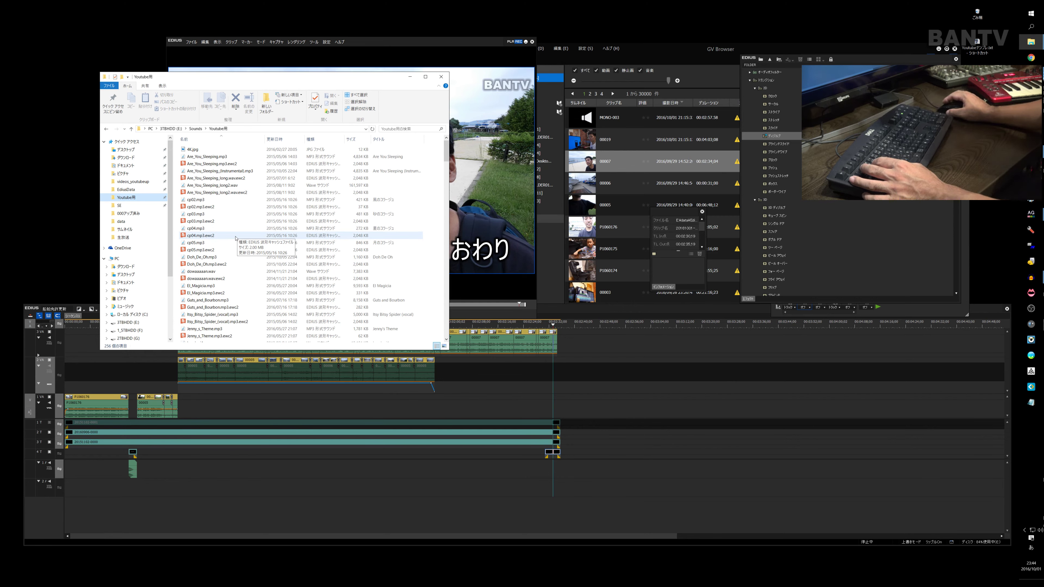
click(201, 221)
click(196, 128)
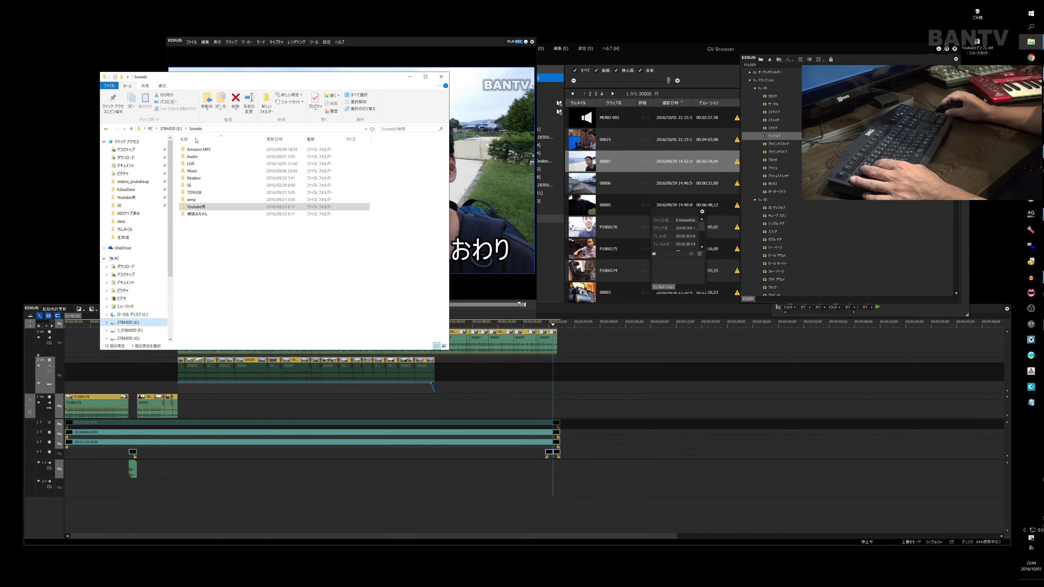
double_click(193, 165)
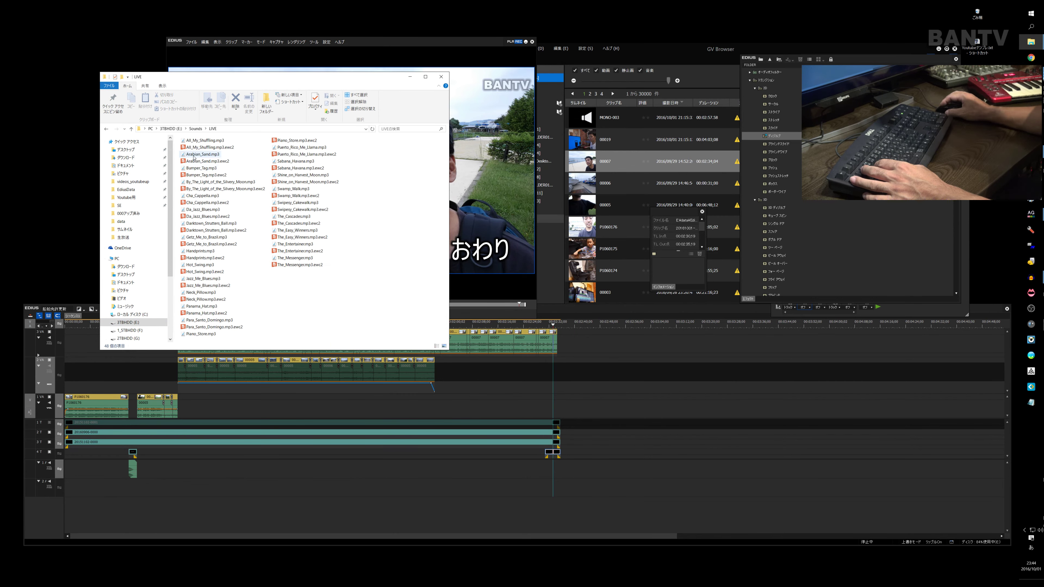
Step: Audition Arabian_Sand.mp3, Bumper_Tag.mp3 and By_The_Light_of_the_Silvery_Moon.mp3, and pause the music player
double_click(195, 155)
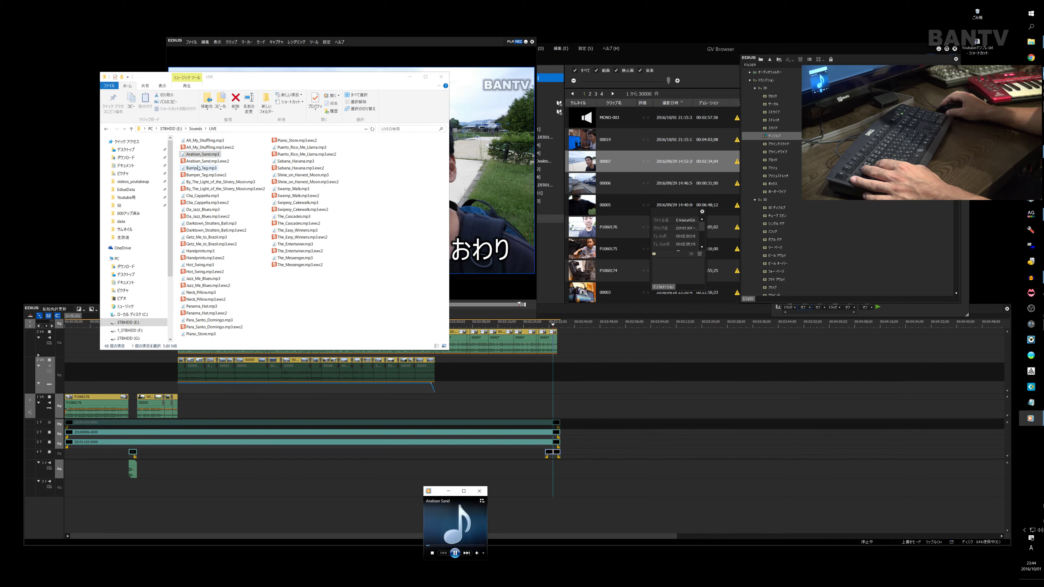
click(197, 169)
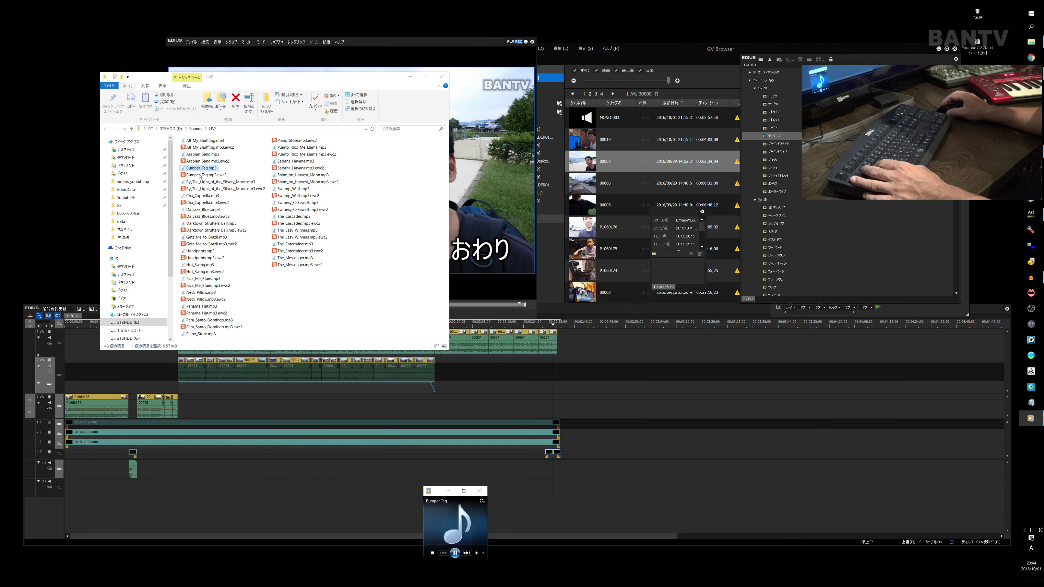
click(199, 182)
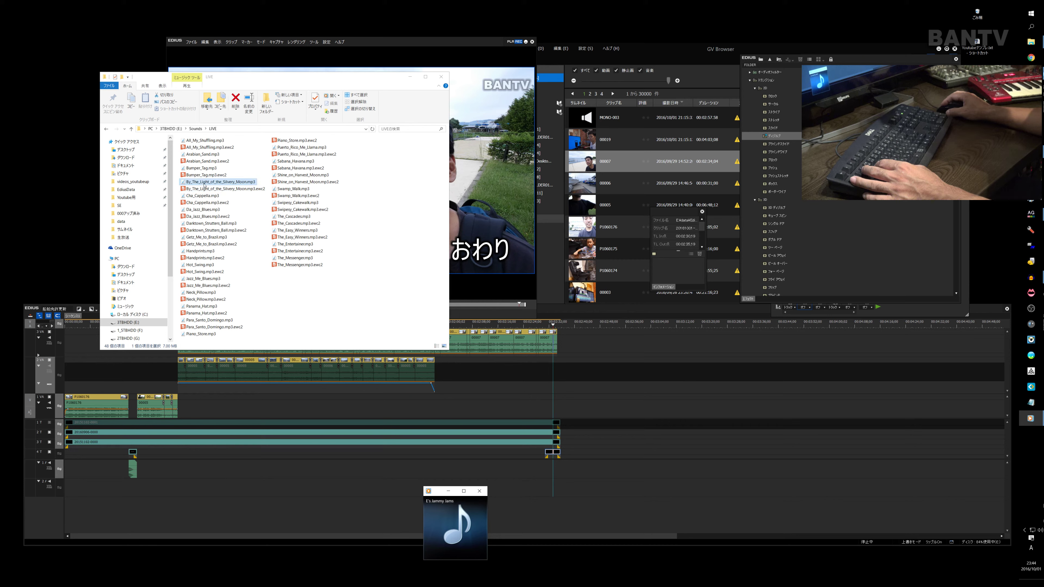
click(455, 554)
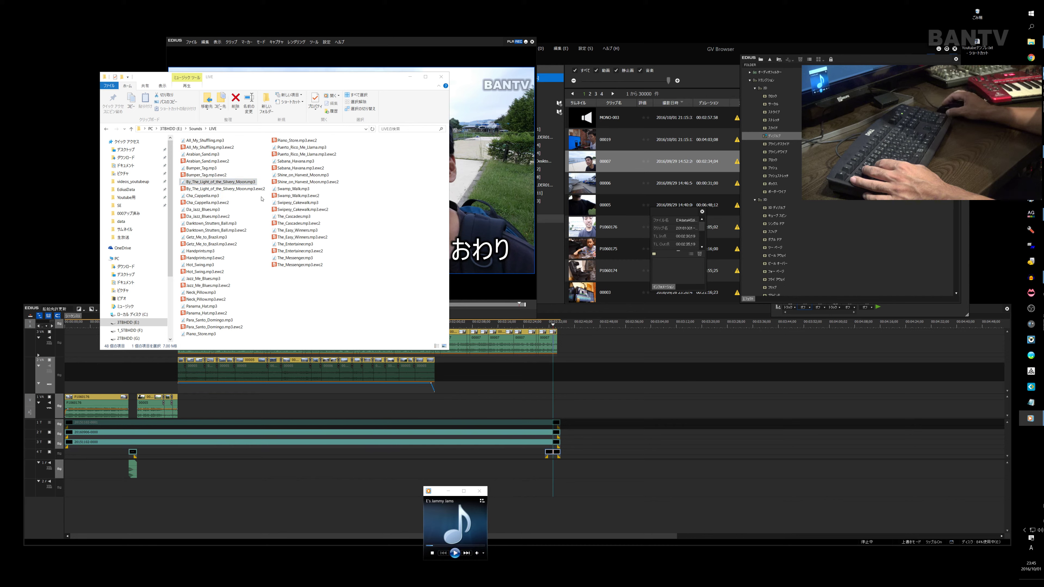
Step: Place By_The_Light_of_the_Silvery_Moon.mp3 on the second audio track from the start of the timeline as background music
drag(218, 181, 52, 509)
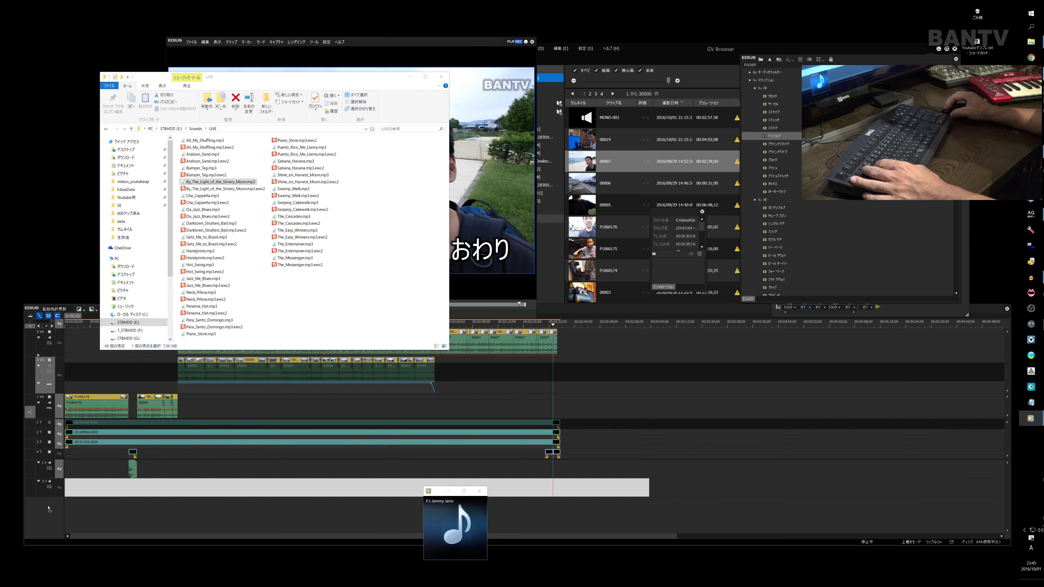
drag(48, 509, 50, 508)
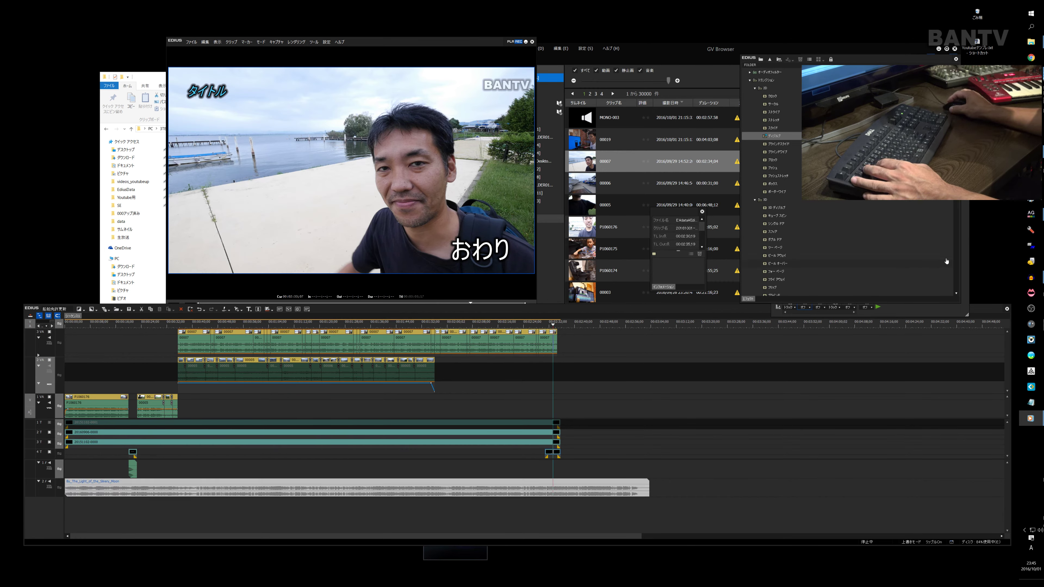
Step: Bring up the audio mixer and change the second audio track's operation mode so its fader can be adjusted
click(966, 253)
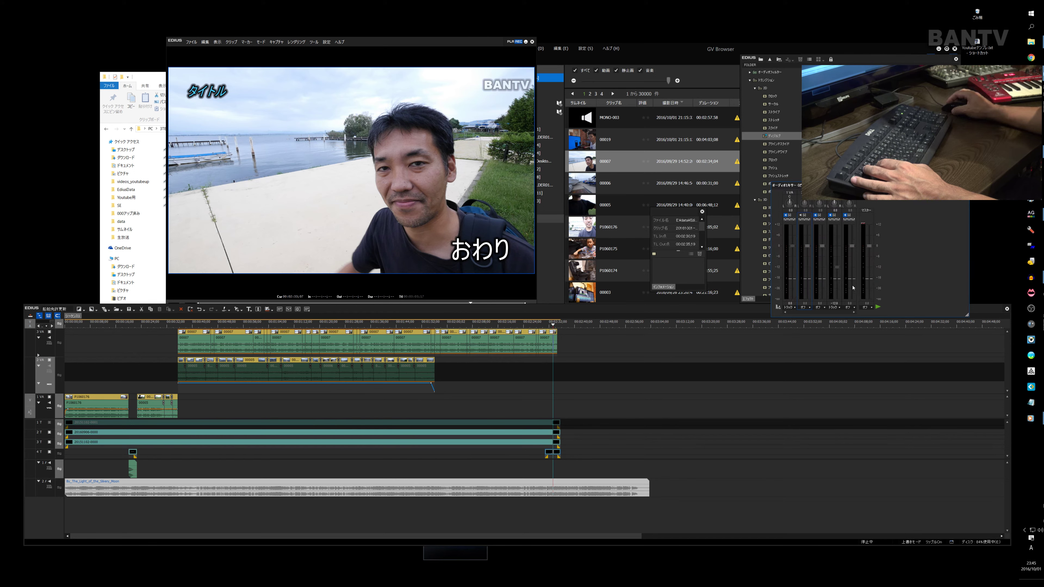
click(854, 308)
click(853, 315)
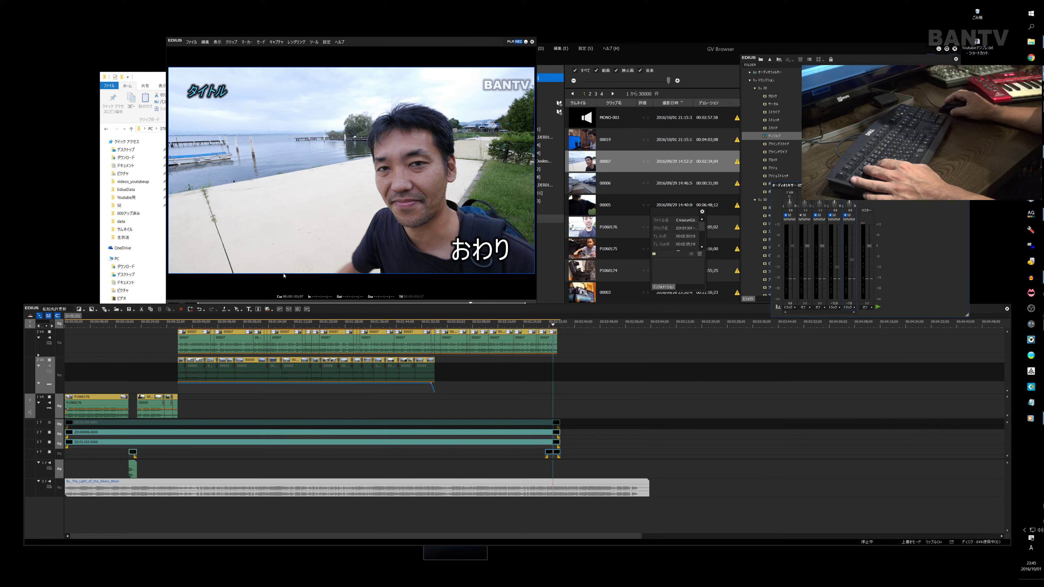
Step: Play the opening from the start and lower the background music's fader in the mixer to balance it with the speech
key(Home)
key(space)
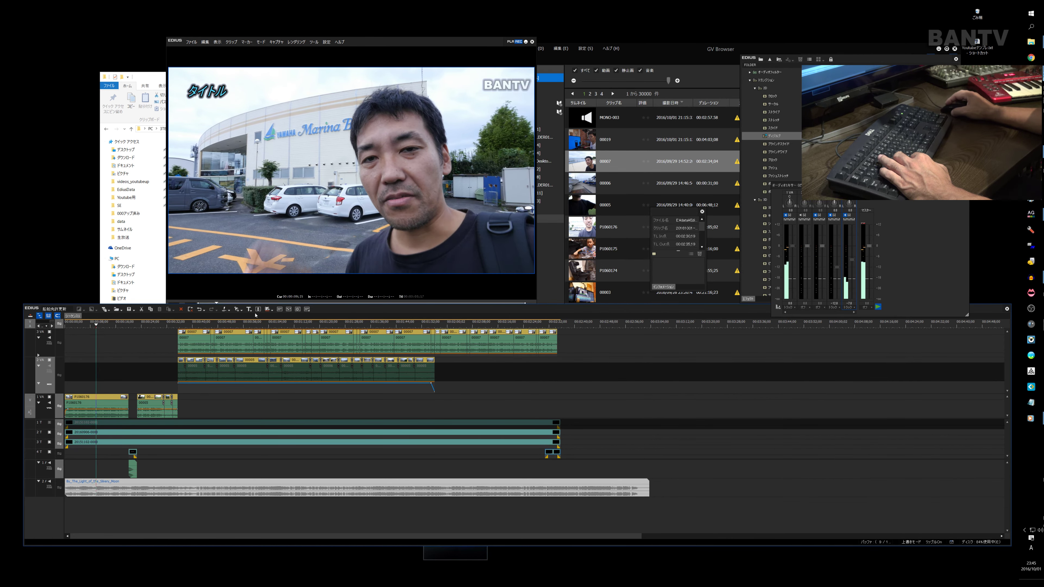
key(space)
key(space)
key(space)
drag(852, 262, 853, 269)
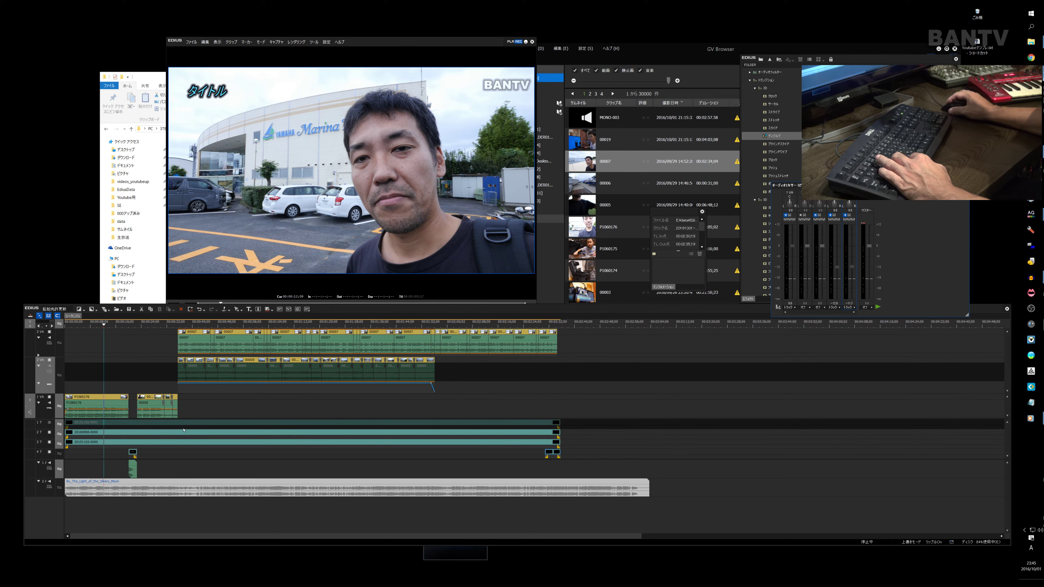
key(Home)
key(space)
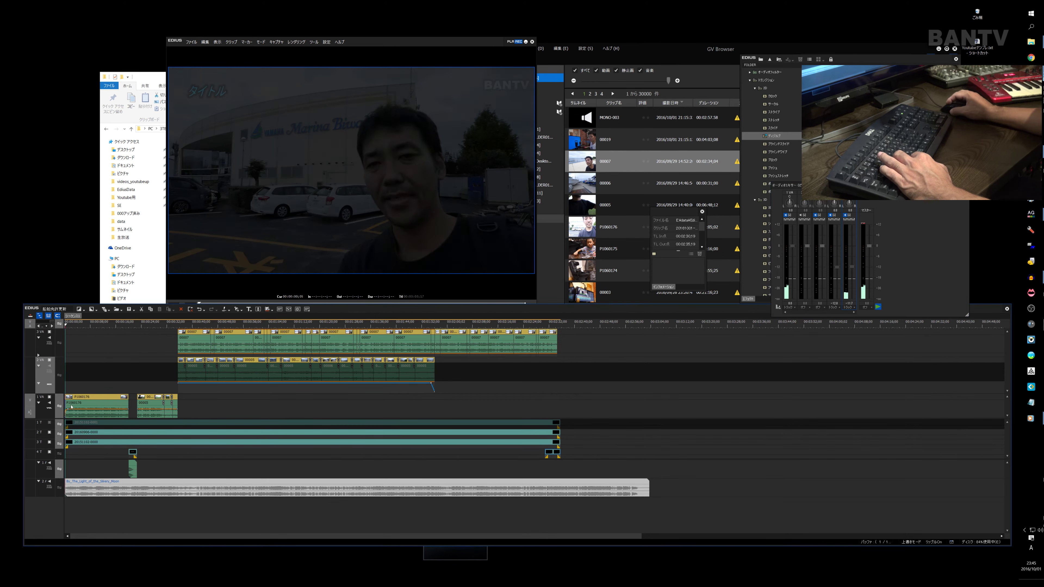
Step: Show the volume line on the background music track and set the track height to 4
scroll(64, 485, up, 2)
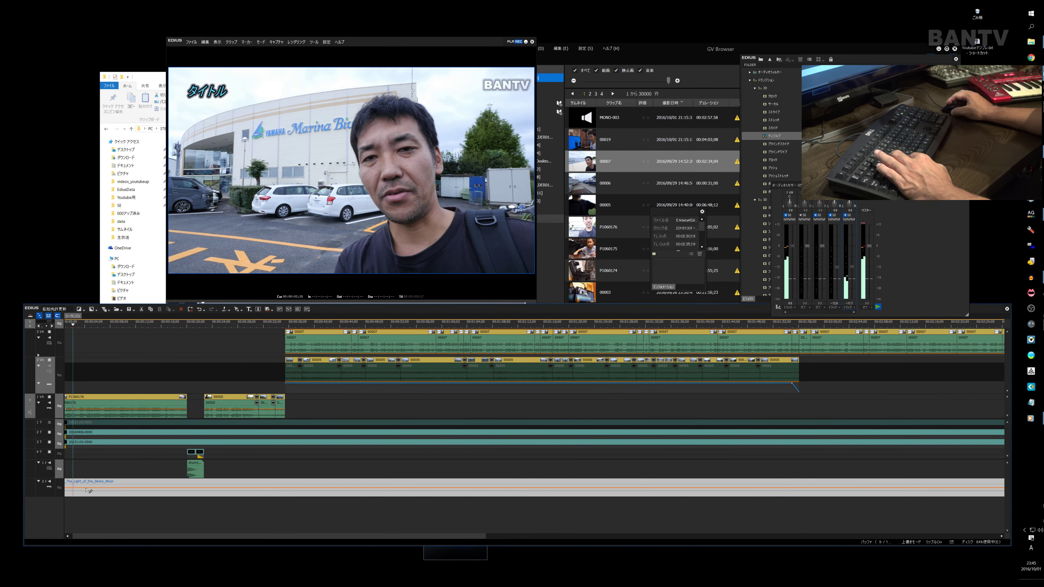
click(48, 487)
drag(85, 539, 82, 538)
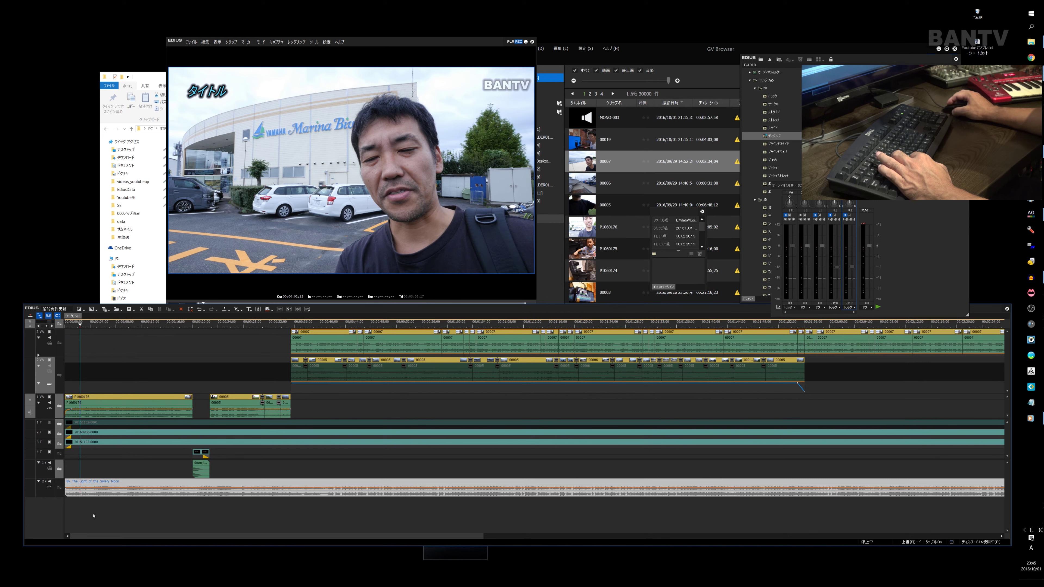
click(88, 490)
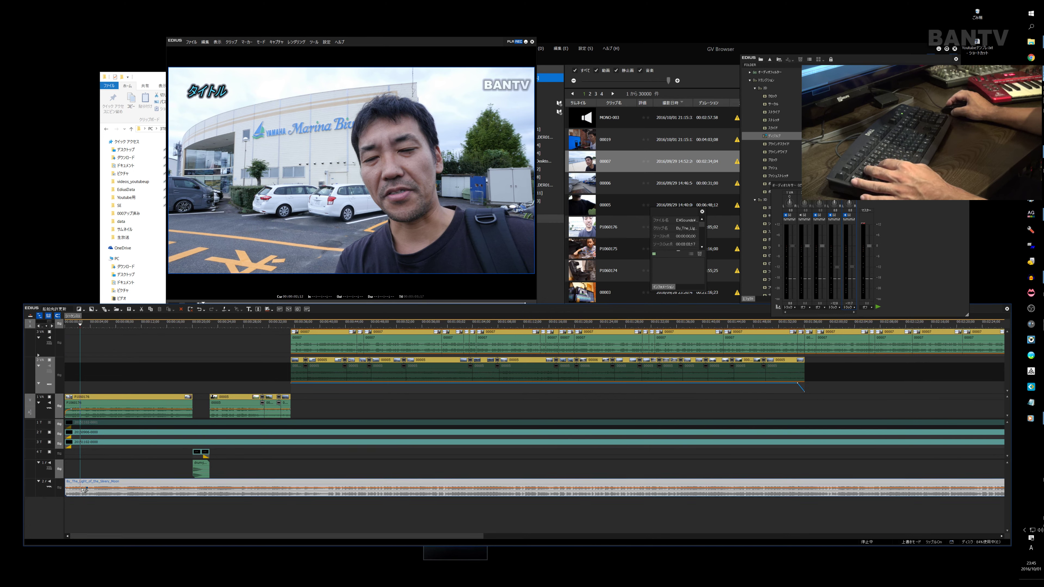
right_click(42, 495)
mouse_move(96, 403)
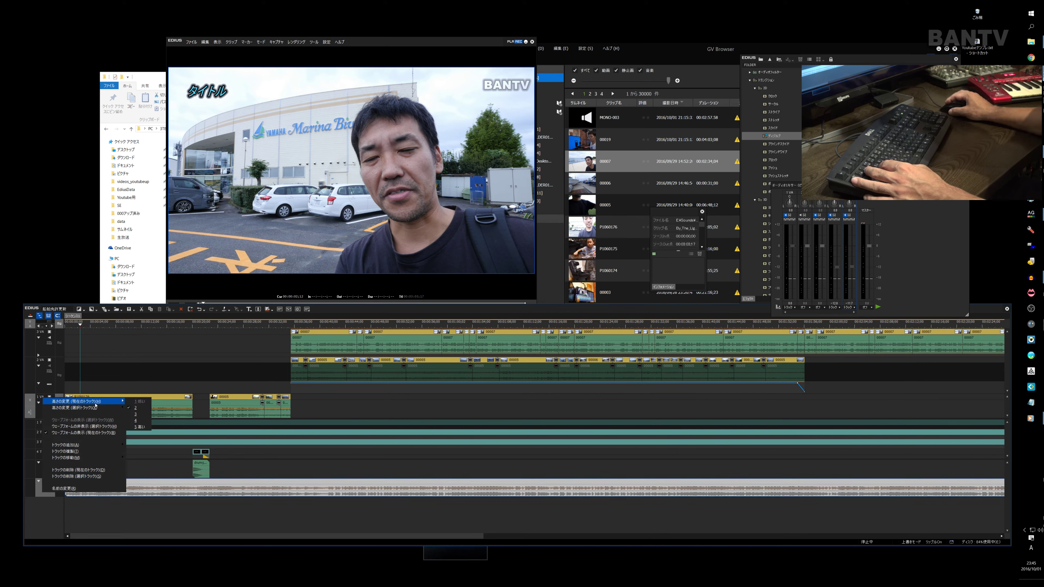
click(140, 421)
Step: Raise the music's volume line over the first few seconds with volume points, and play the opening from the start
drag(83, 492, 84, 492)
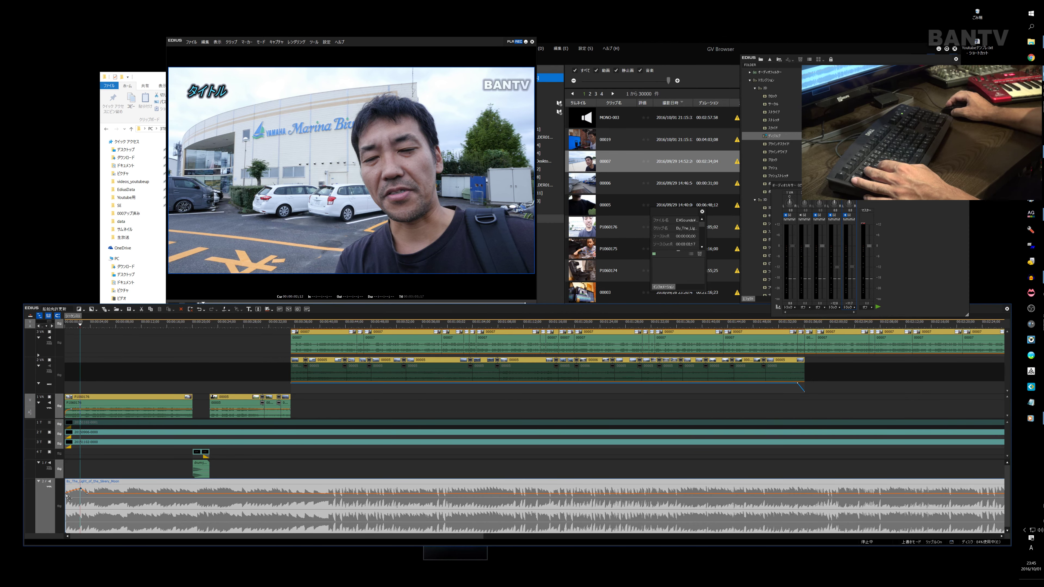
drag(65, 490, 65, 490)
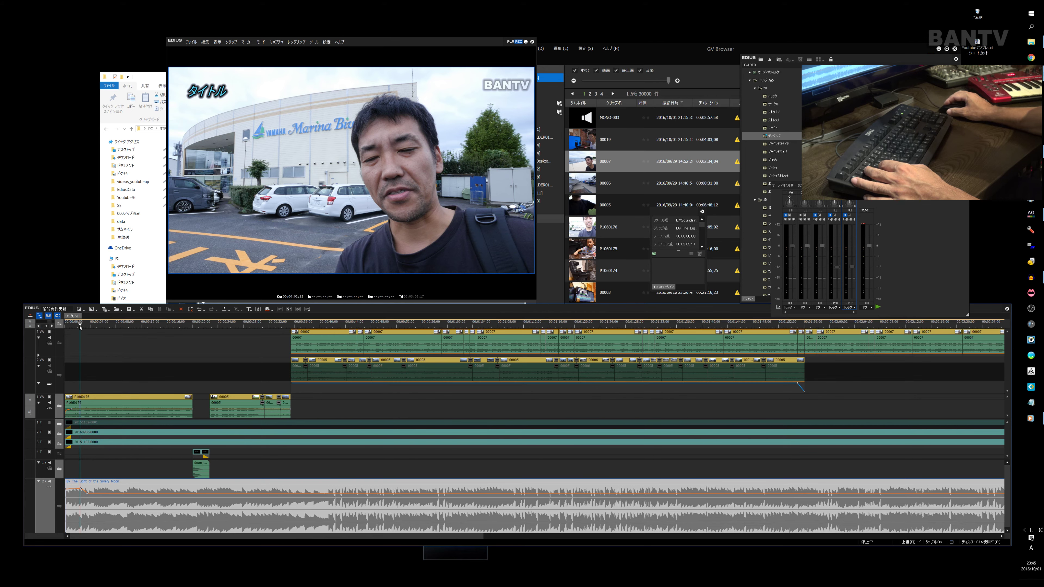
key(Home)
key(space)
key(space)
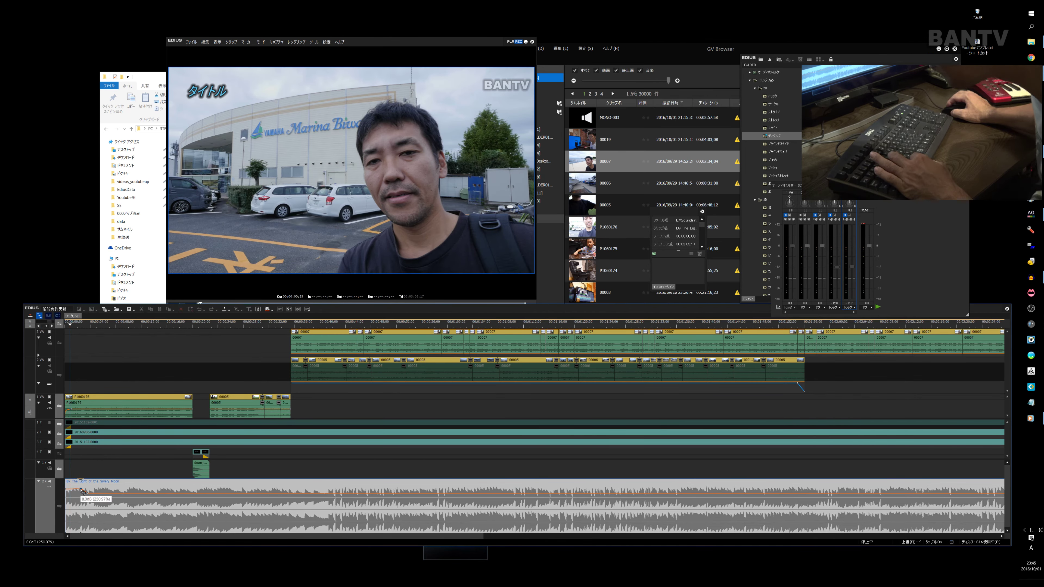
Step: Play the opening, split the background music where the 更新＆受講中！ title starts, and shift the second part slightly later on the track
key(space)
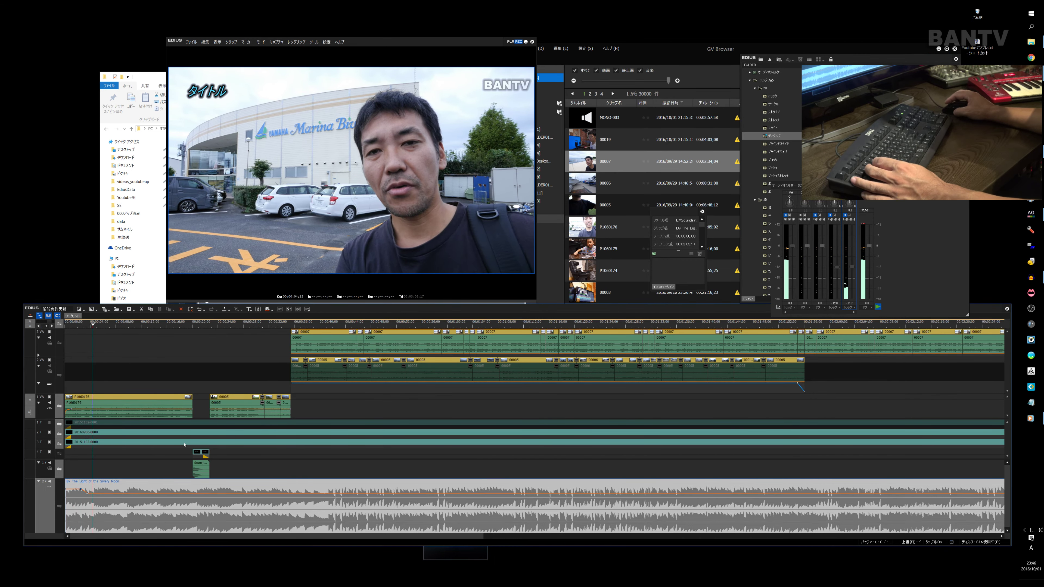
scroll(156, 403, down, 1)
scroll(184, 445, down, 1)
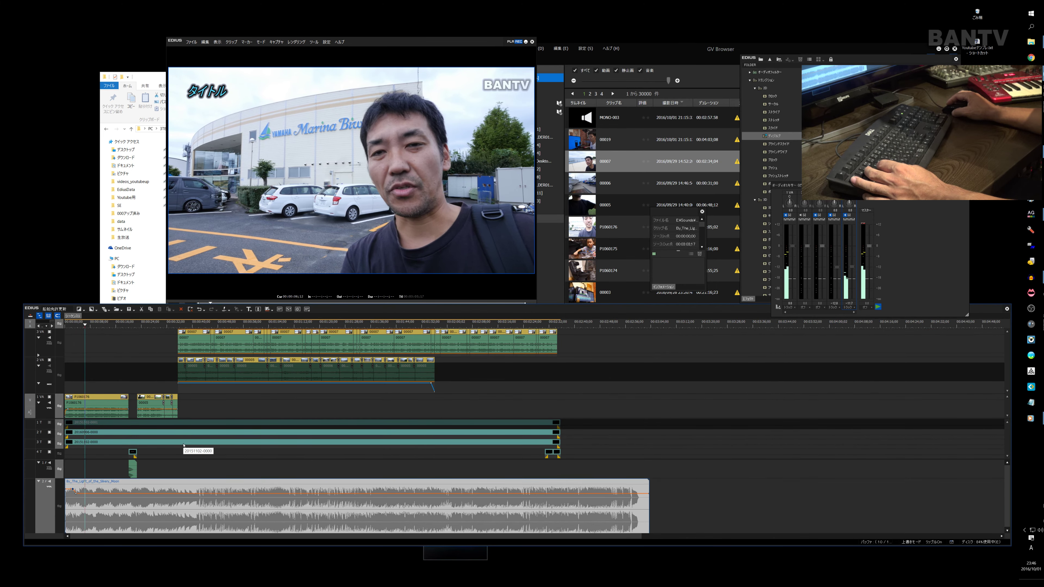
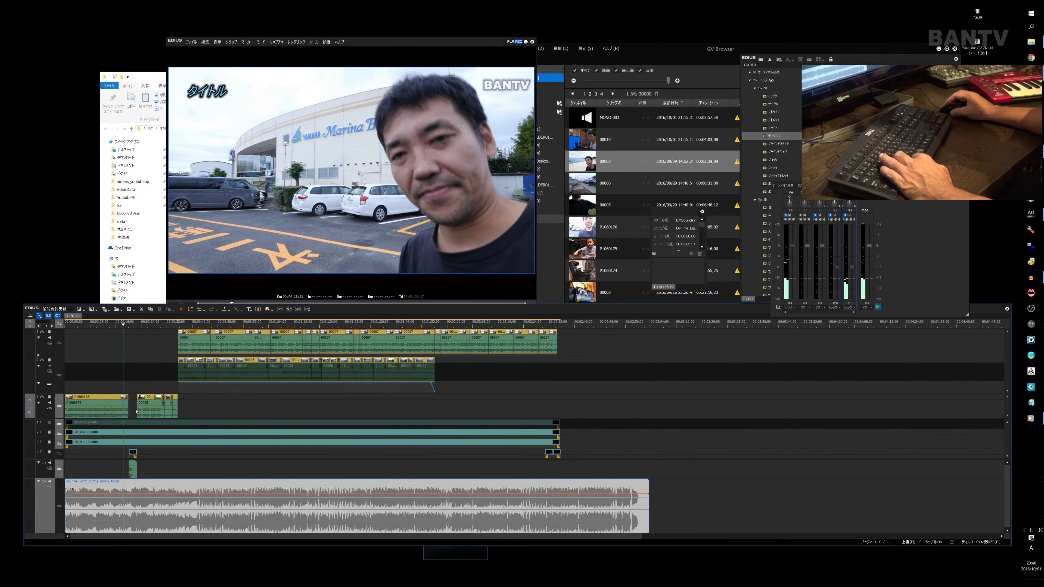
key(space)
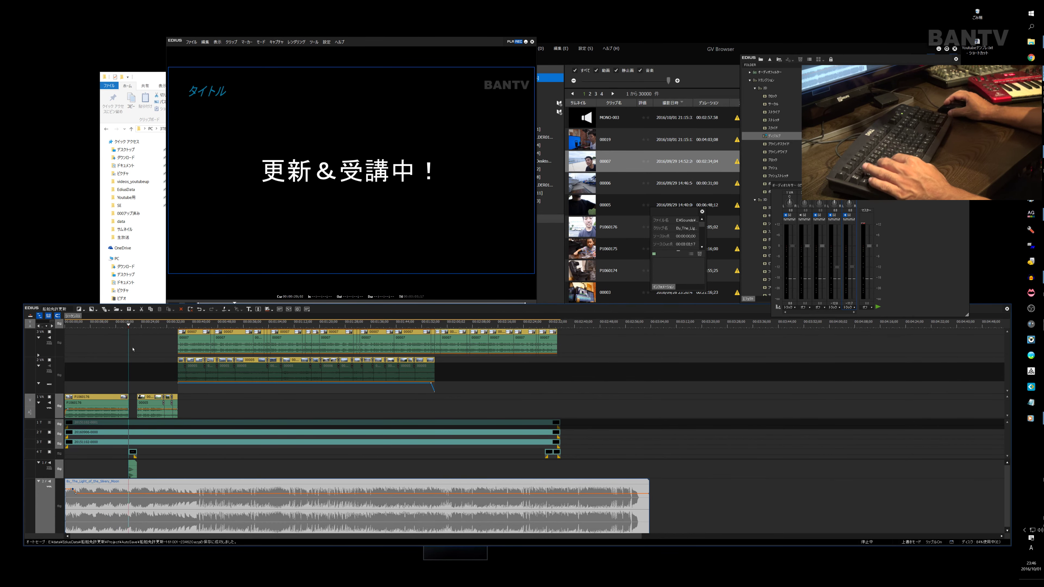
key(a)
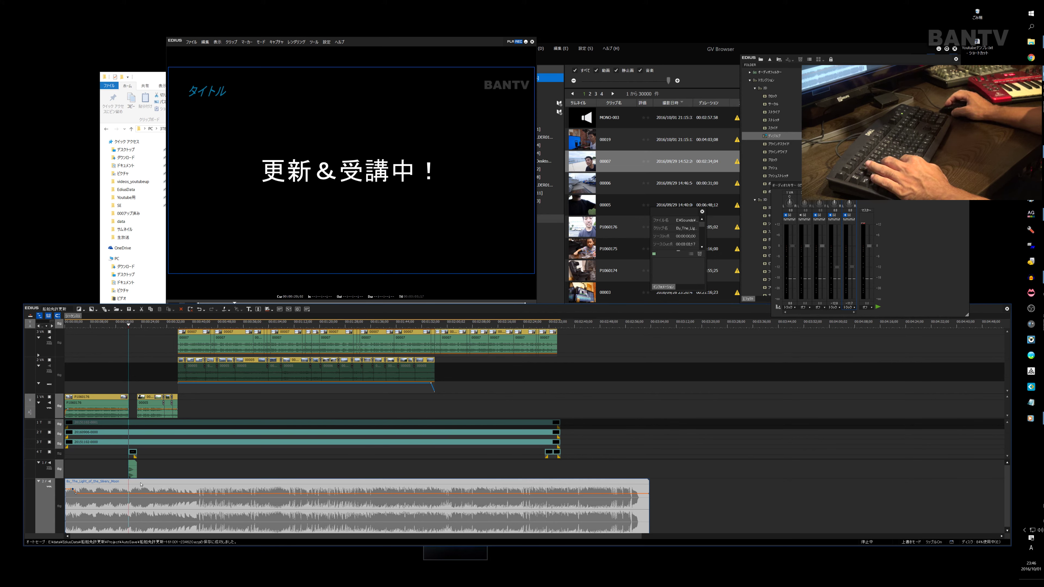
key(c)
drag(143, 483, 148, 483)
Step: Play the footage after the title while lowering the second music clip's whole volume line to balance it with the speech
key(space)
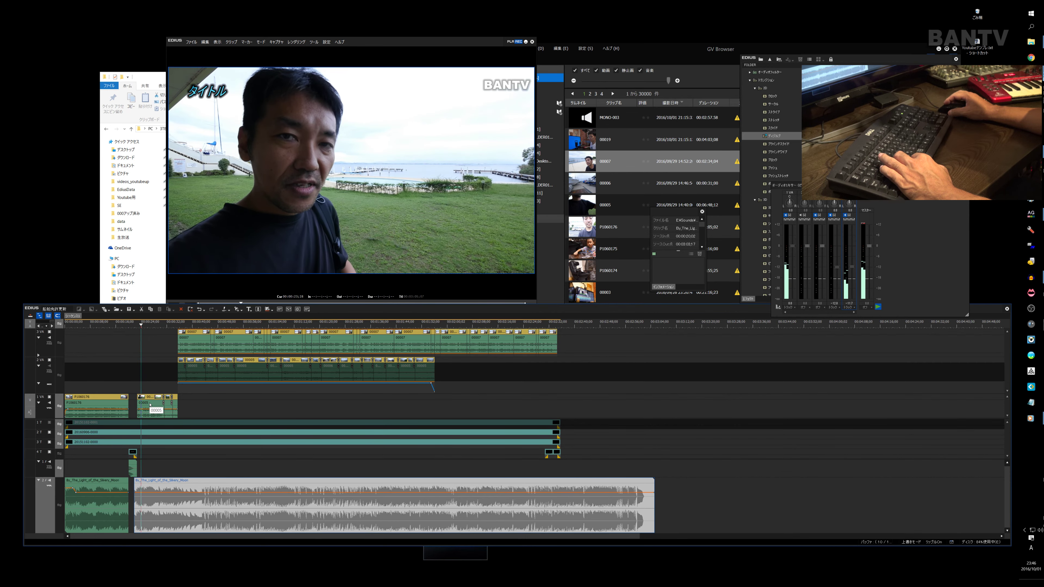
key(space)
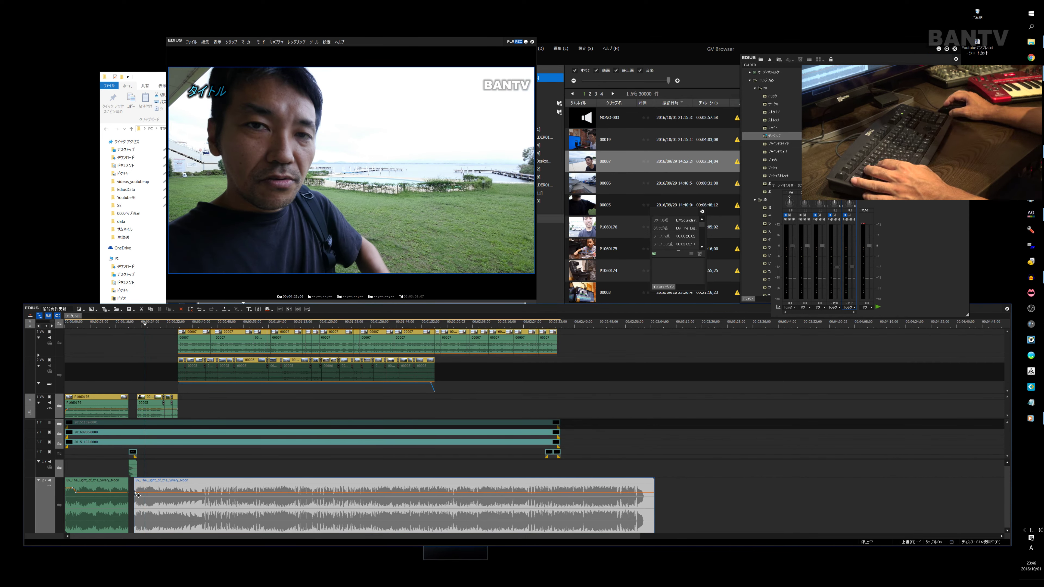
key(space)
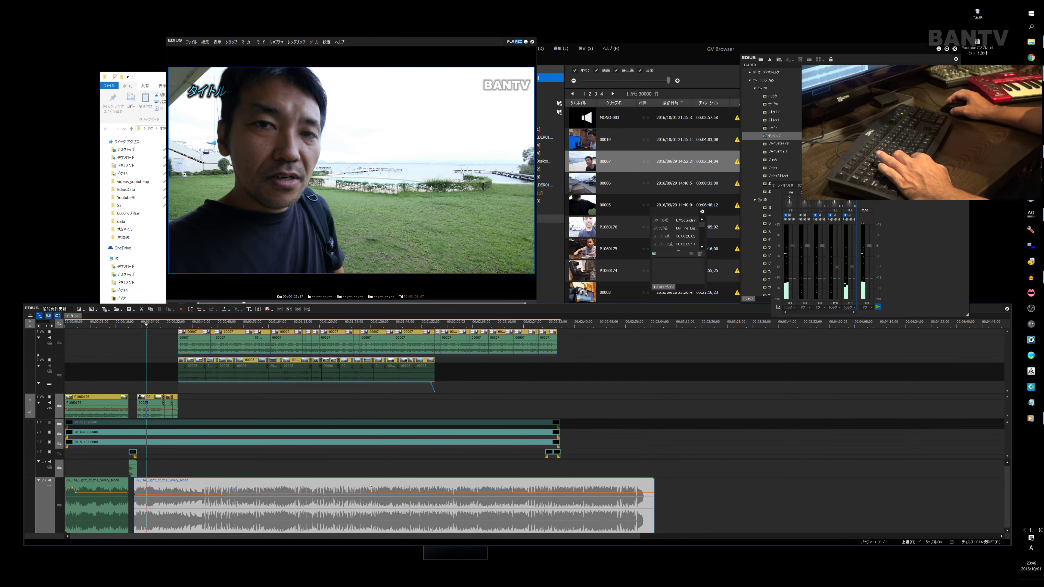
key(space)
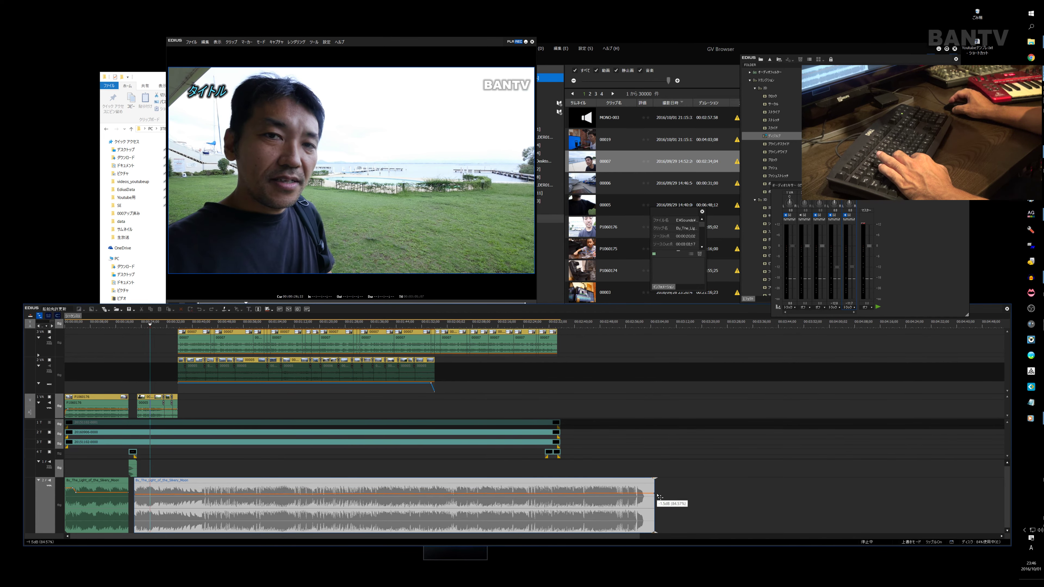
key(space)
key(space)
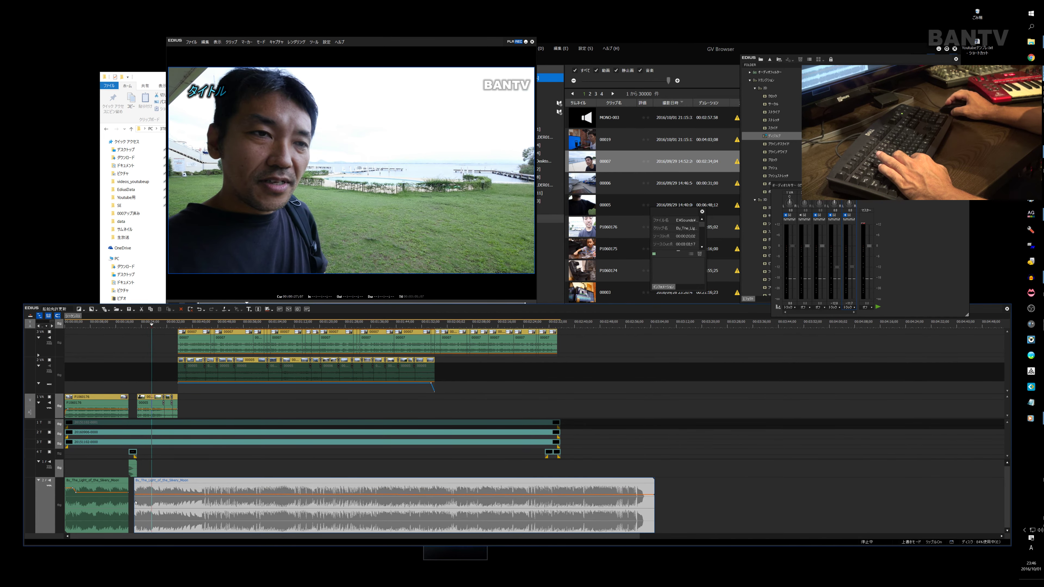
key(space)
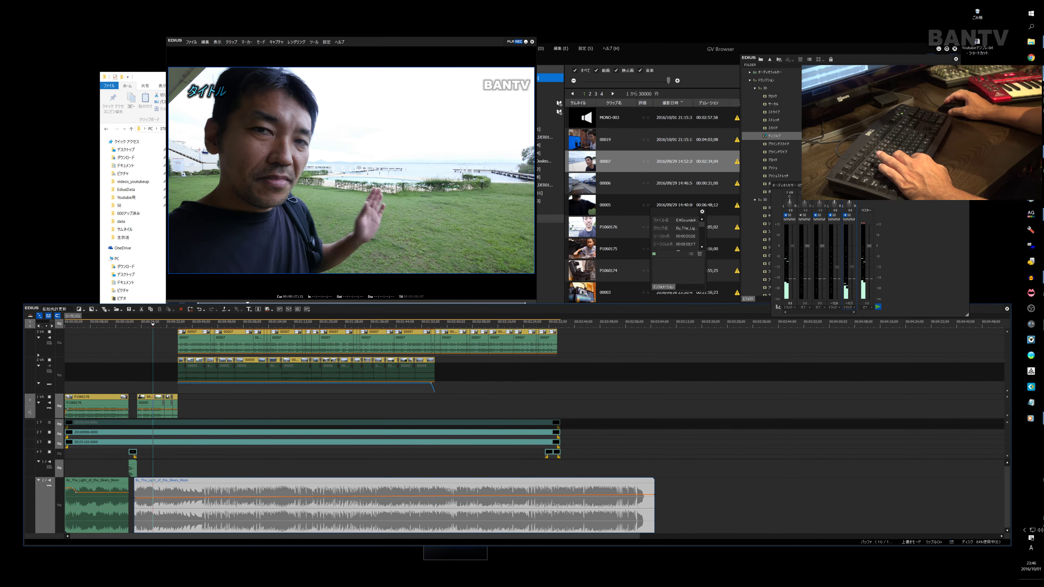
drag(655, 496, 656, 498)
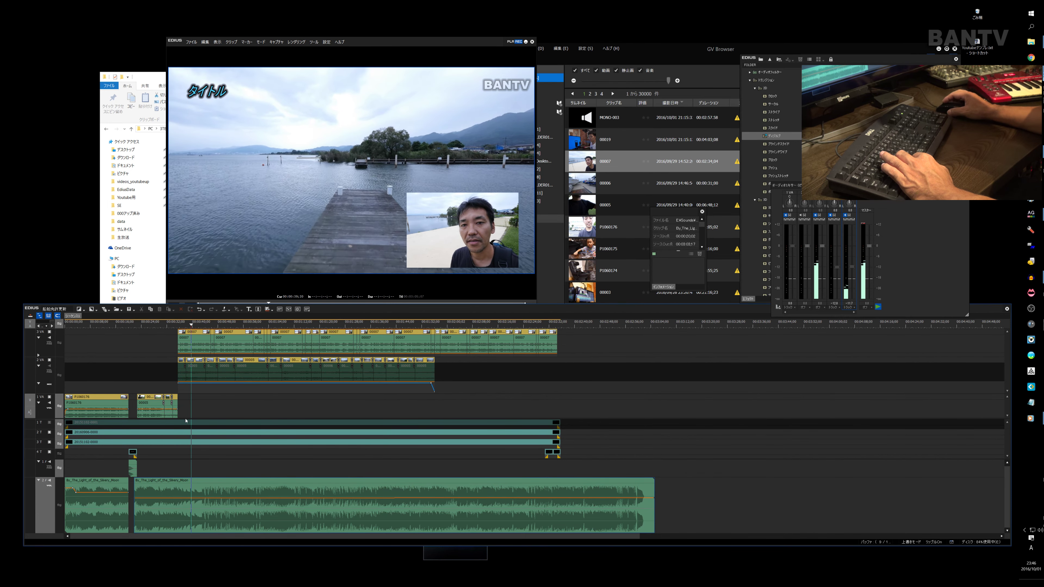
Step: Add volume points to the music at the start of the picture-in-picture section, then play and raise the level from there
click(178, 327)
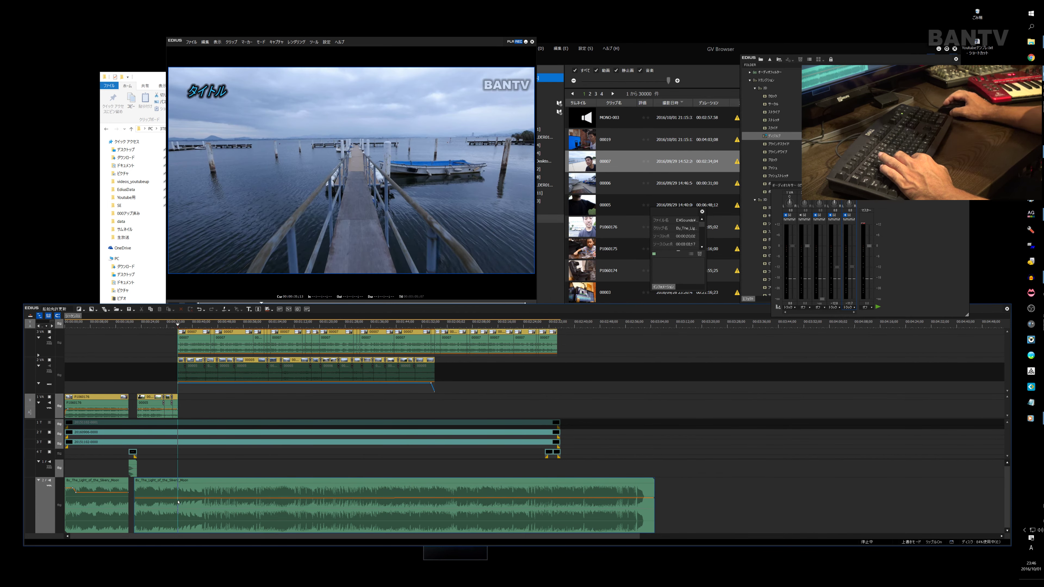
drag(178, 499, 183, 501)
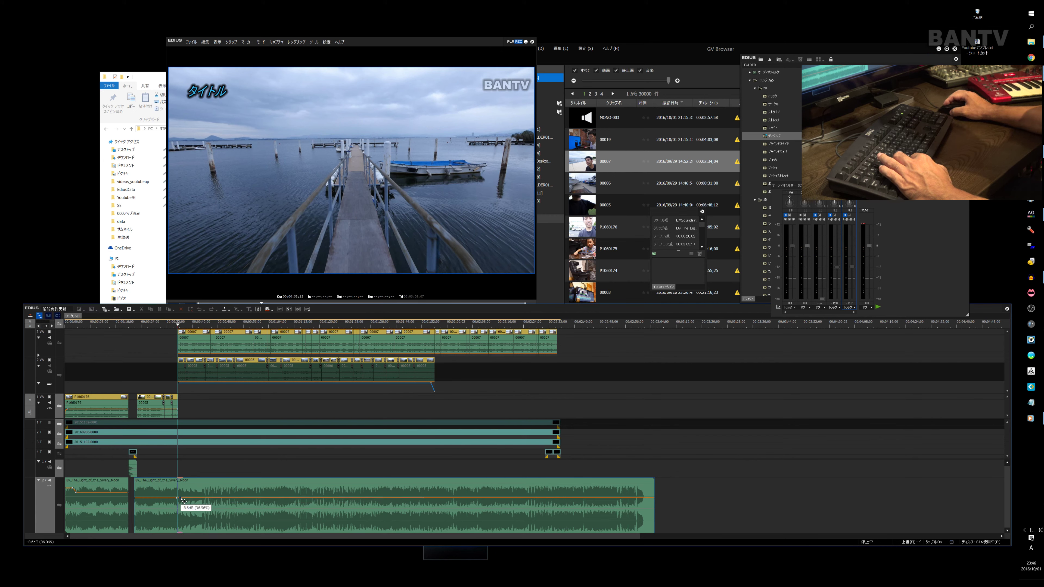
drag(182, 500, 182, 498)
key(space)
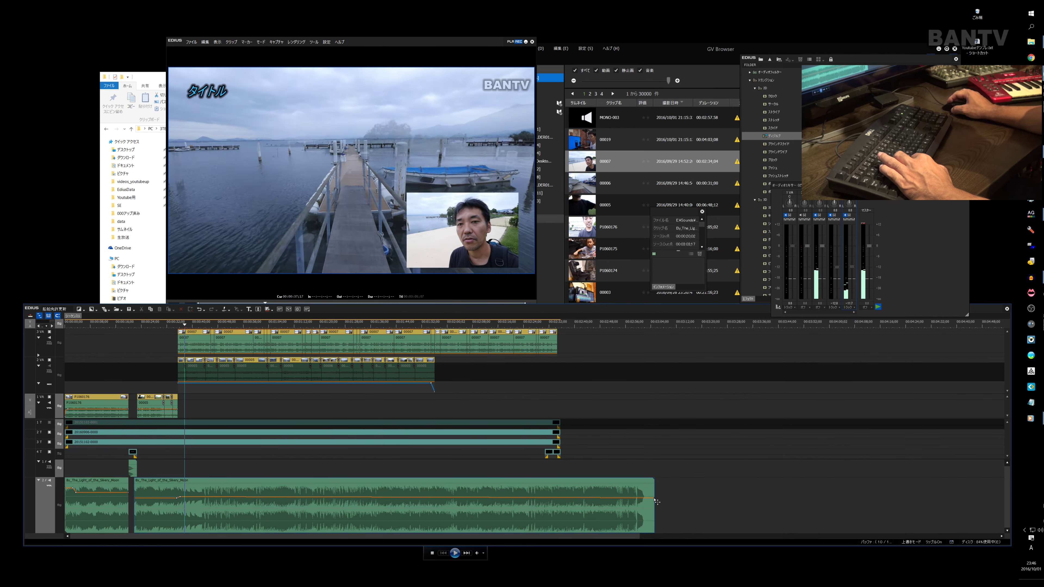
drag(657, 502, 659, 500)
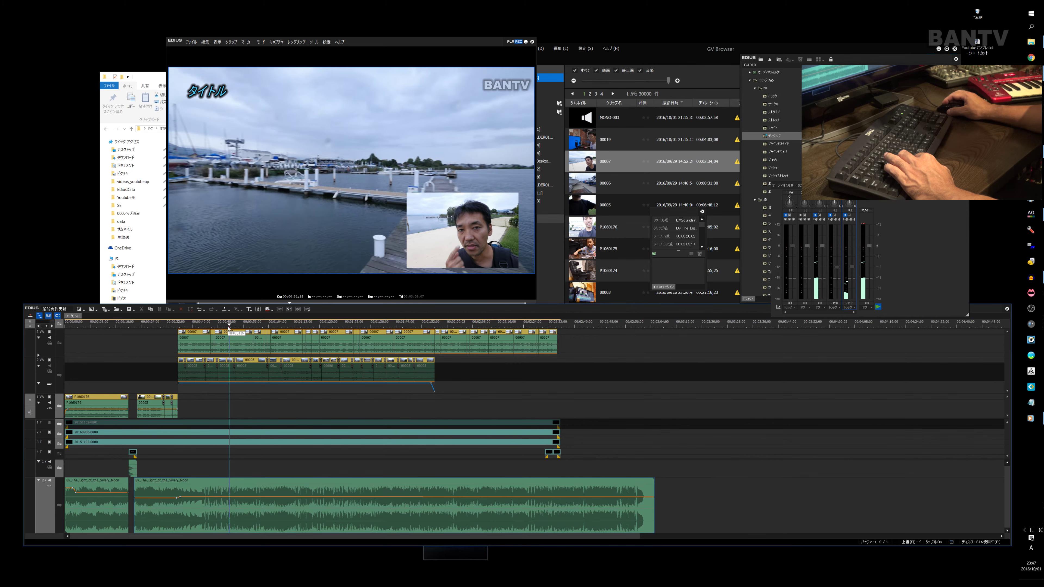
Step: Add volume points to the music where the picture-in-picture section ends, and lower the level from there while playing the section
key(space)
click(478, 325)
key(space)
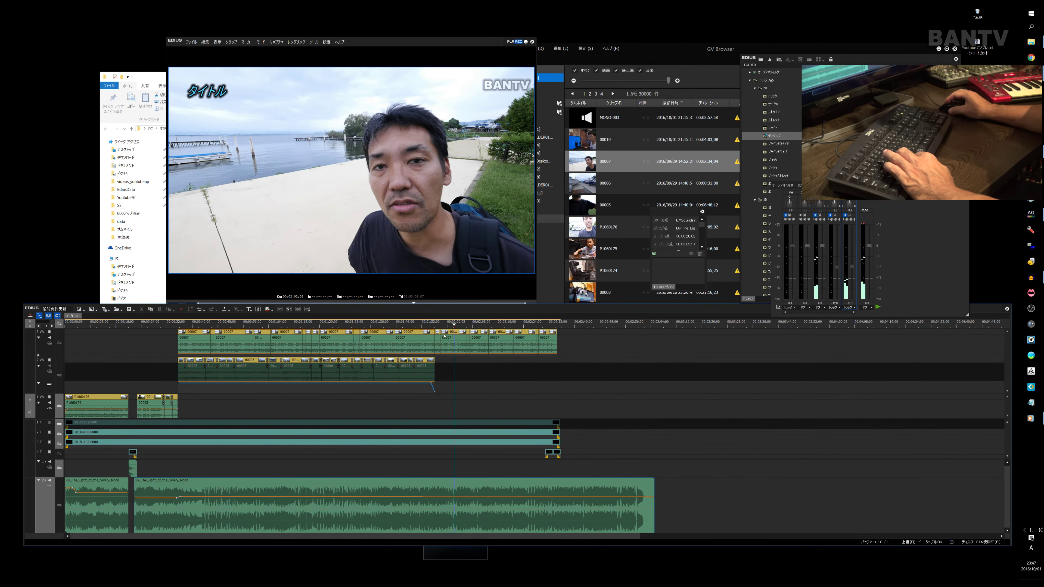
click(404, 325)
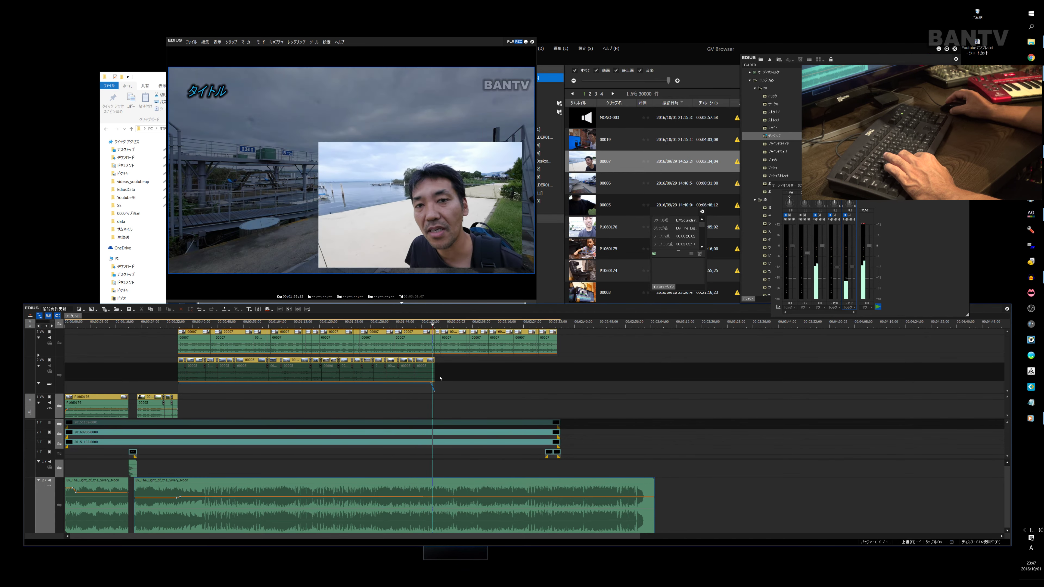
key(space)
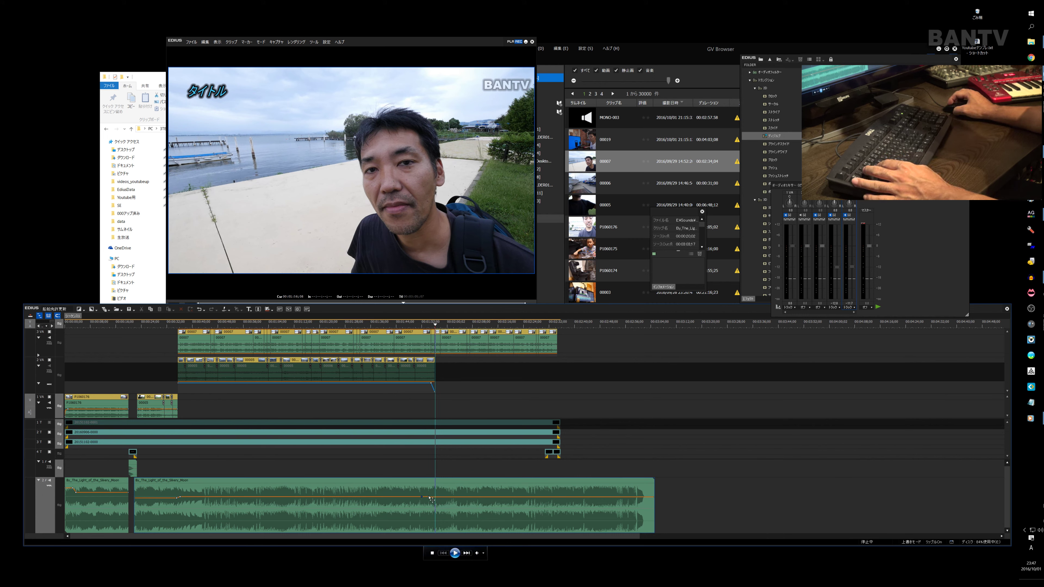
drag(434, 498, 438, 500)
key(space)
key(space)
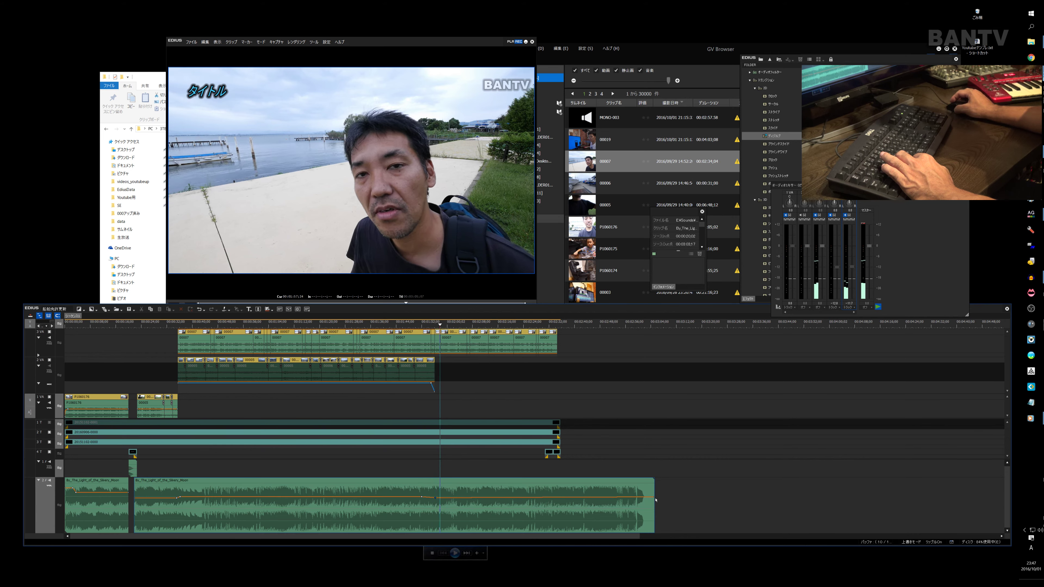
drag(655, 498, 656, 499)
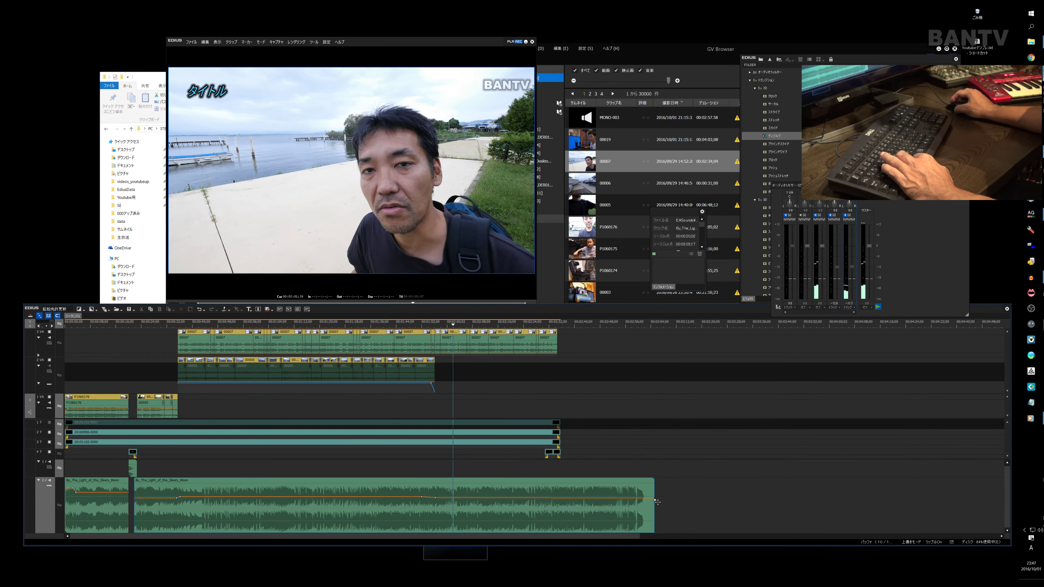
drag(656, 499, 656, 499)
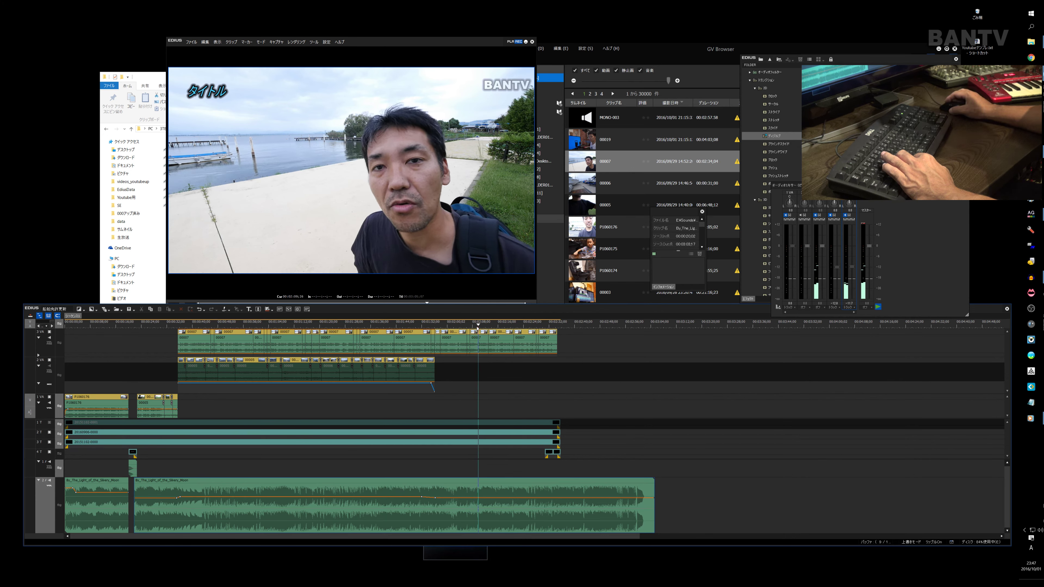
Step: Play the music's closing part, then trim and shift the second music clip so it finishes at the end of the video
drag(478, 328, 634, 361)
key(space)
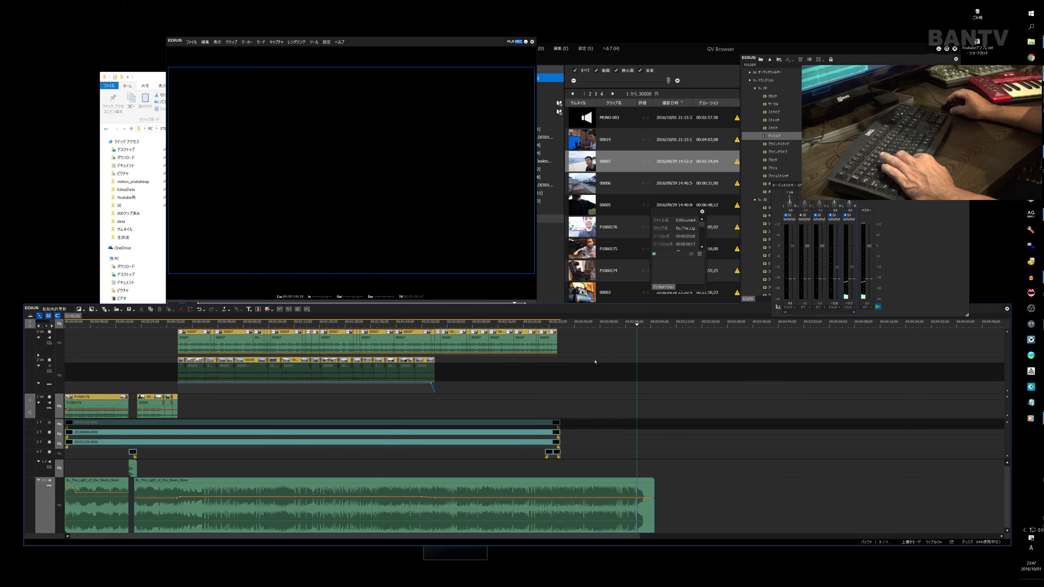
key(space)
click(653, 486)
drag(653, 487, 645, 486)
mouse_move(137, 487)
mouse_down()
mouse_move(252, 496)
mouse_move(144, 482)
mouse_up()
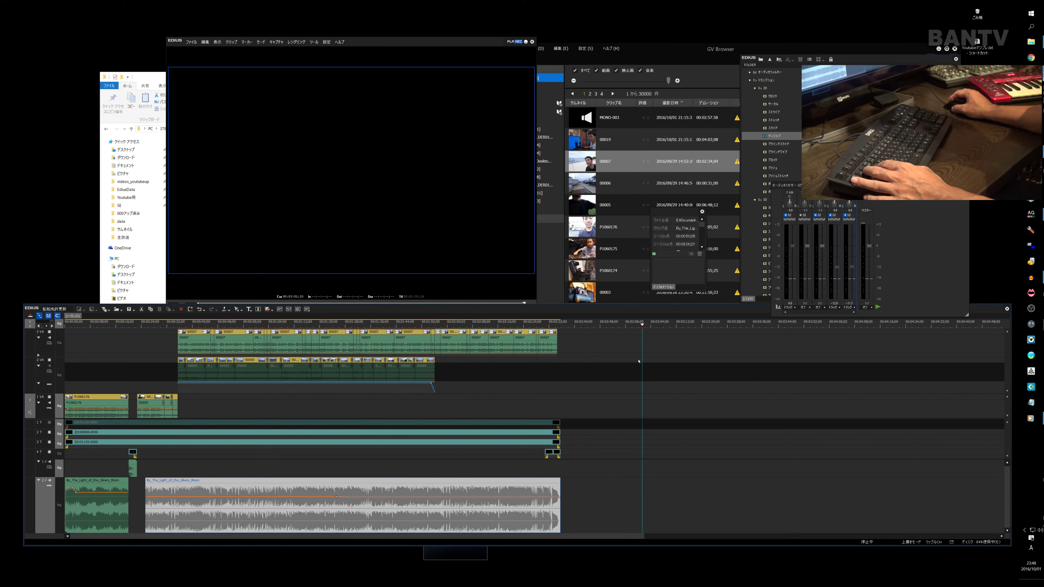
Step: Raise the music's volume line under the おわり title with volume points, and play the ending
drag(641, 329, 537, 332)
key(space)
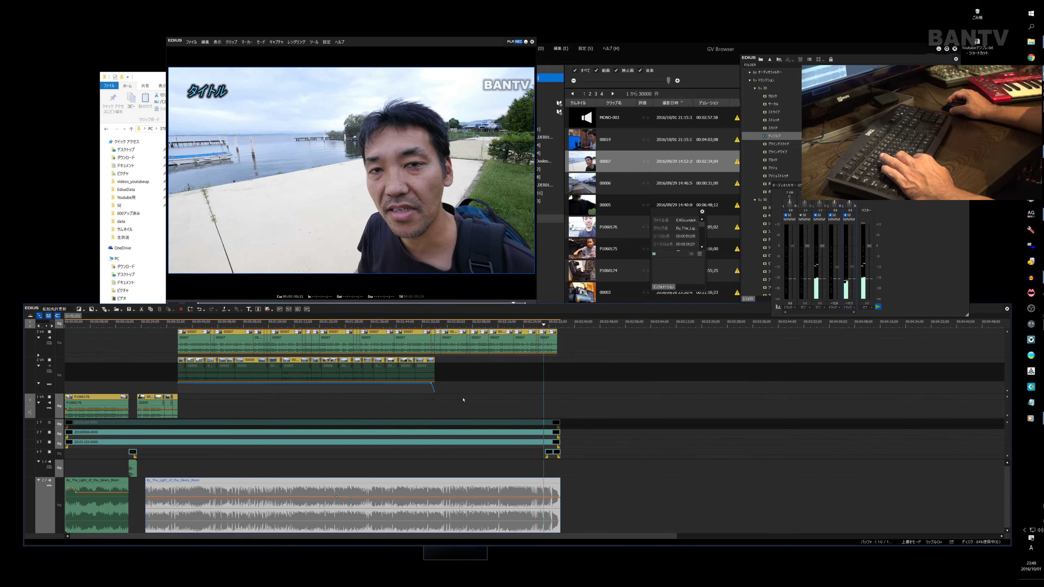
key(space)
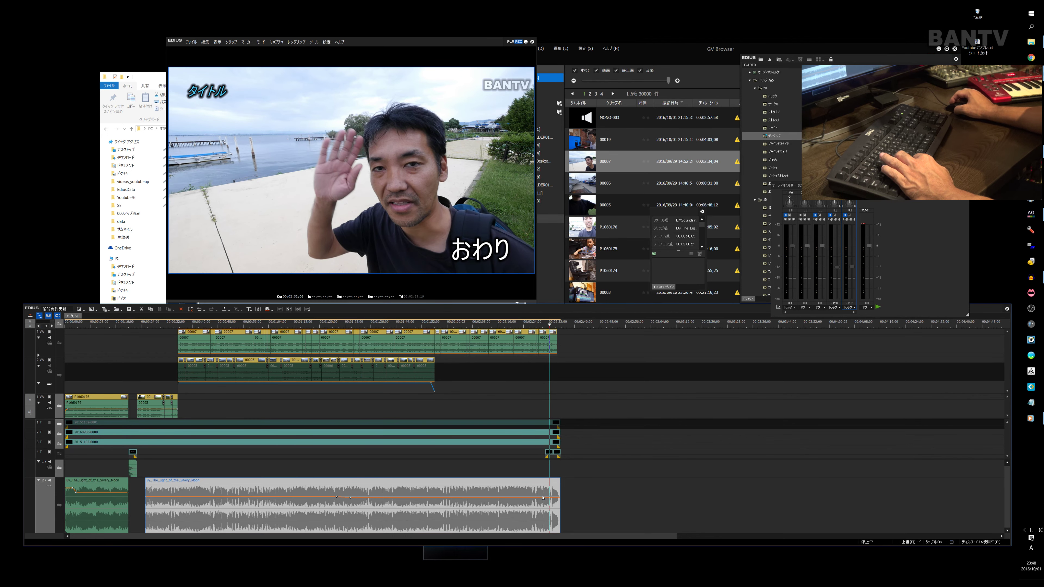
key(ctrl+z)
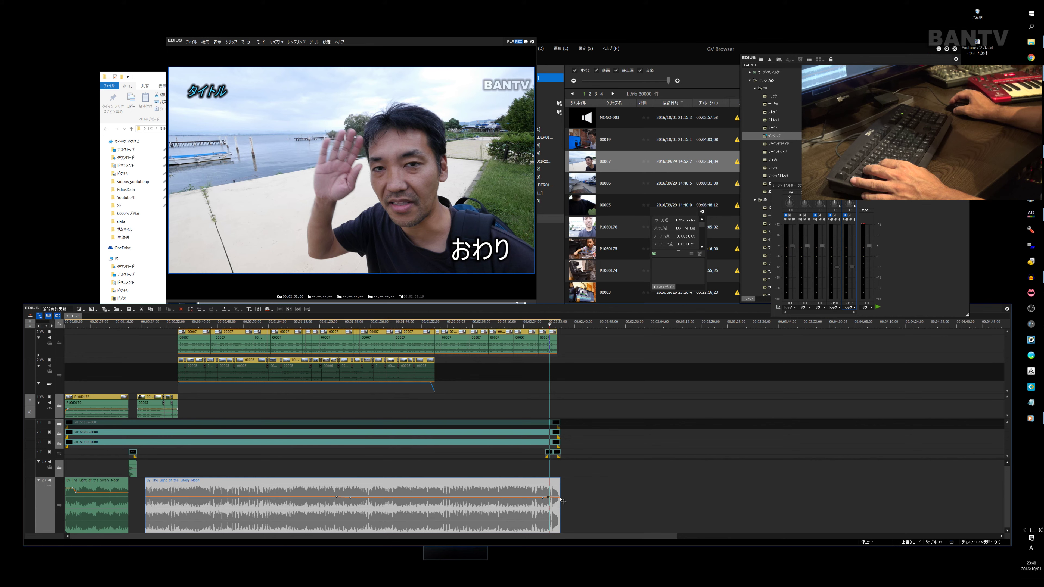
key(space)
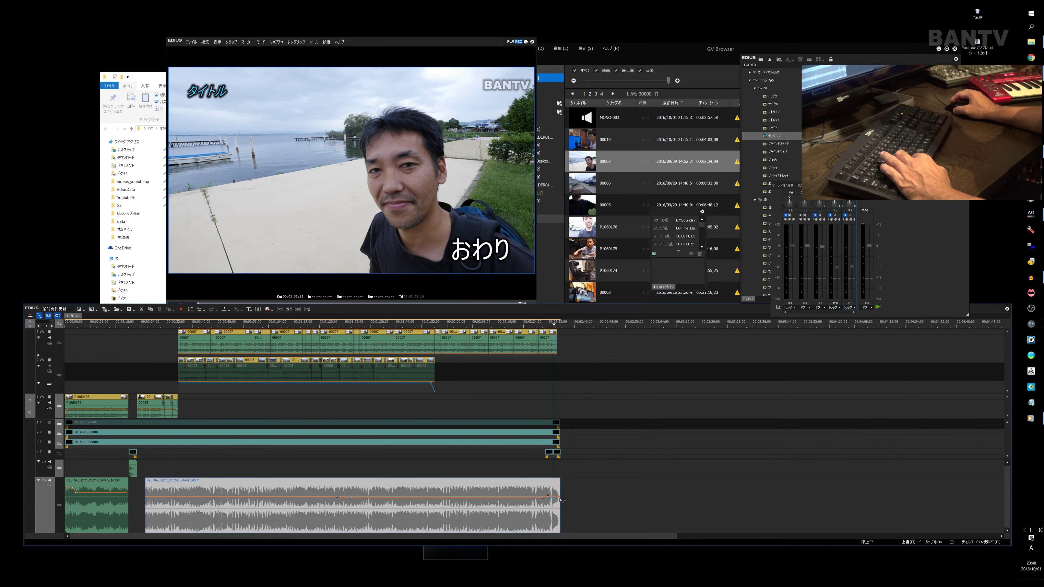
mouse_move(564, 499)
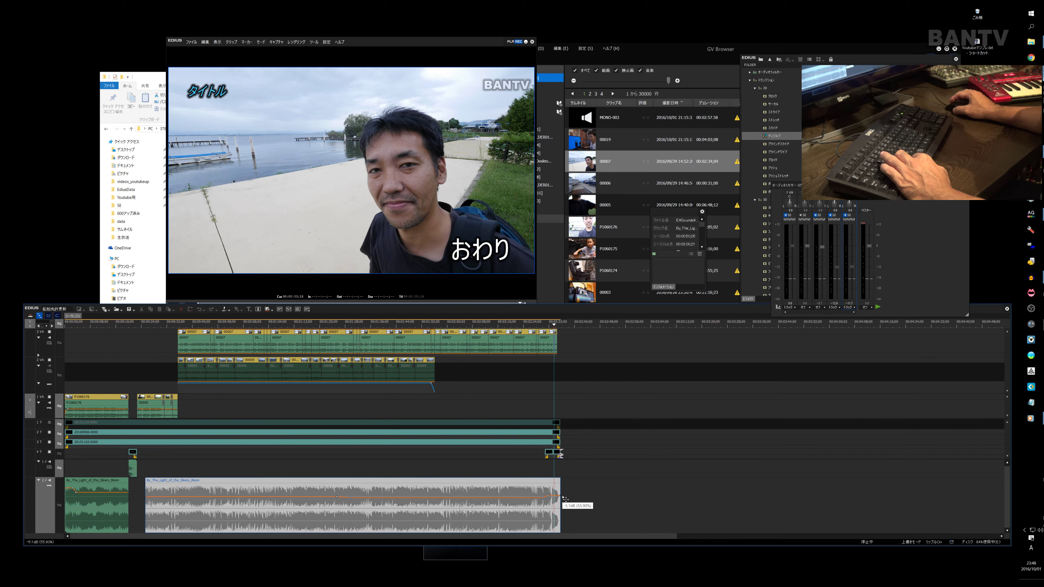
drag(555, 328, 537, 325)
key(space)
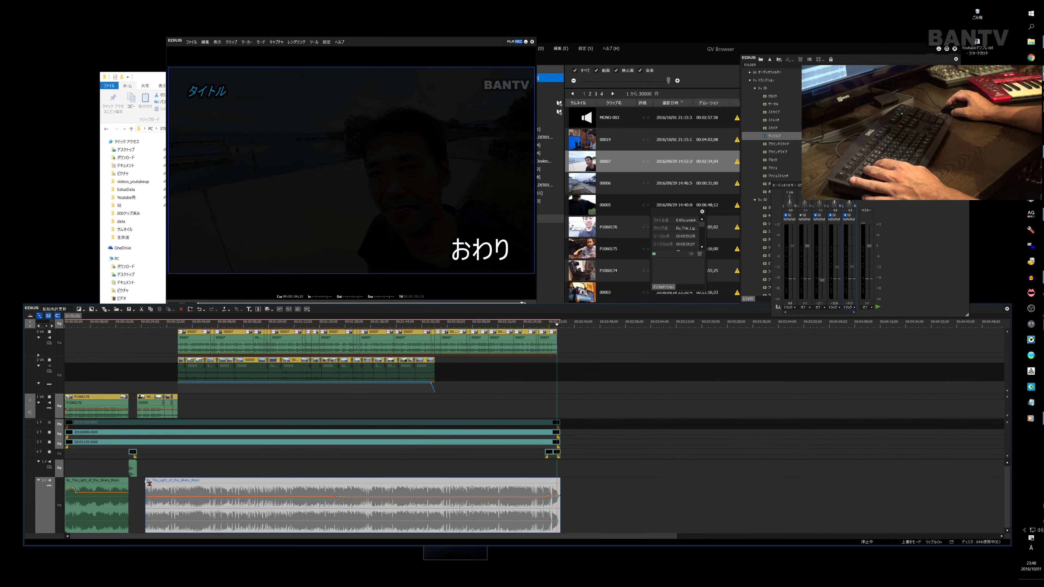
Step: Extend the second music clip's start back to 00:00:21:22, within the 更新＆受講中！ title, and play from there
drag(146, 485, 137, 486)
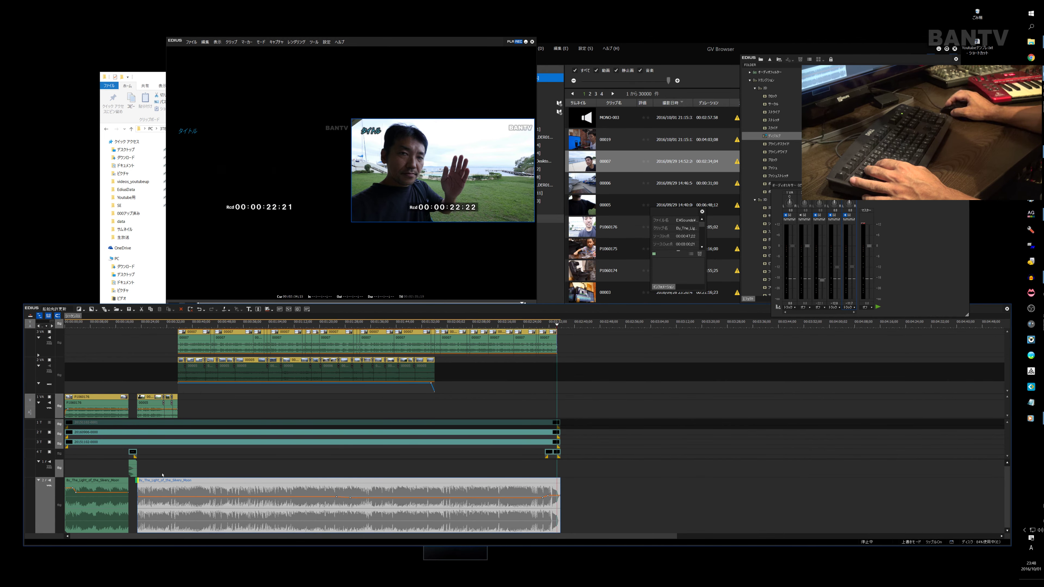
drag(138, 482, 135, 481)
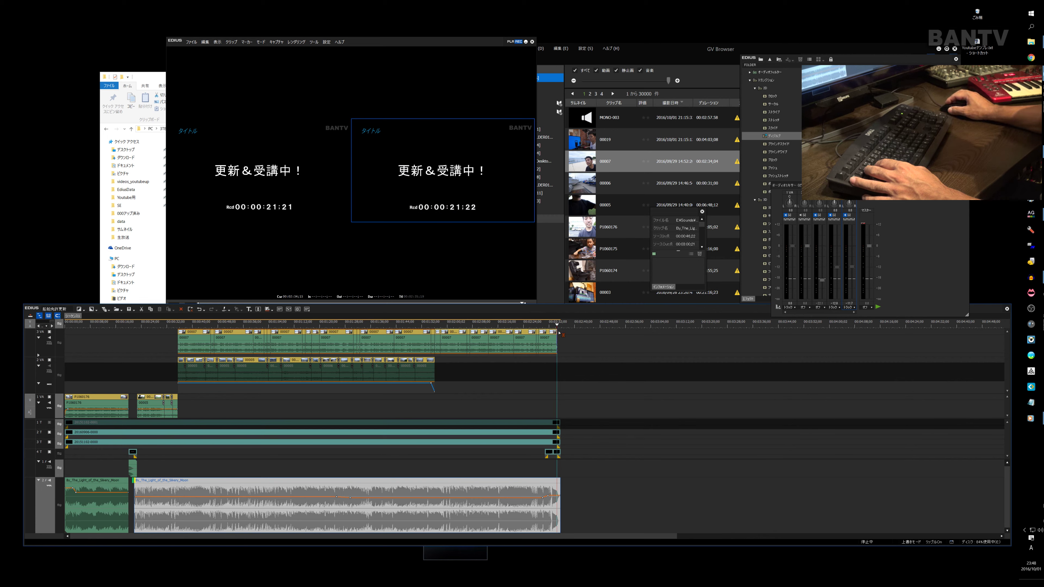
key(space)
click(126, 323)
click(337, 323)
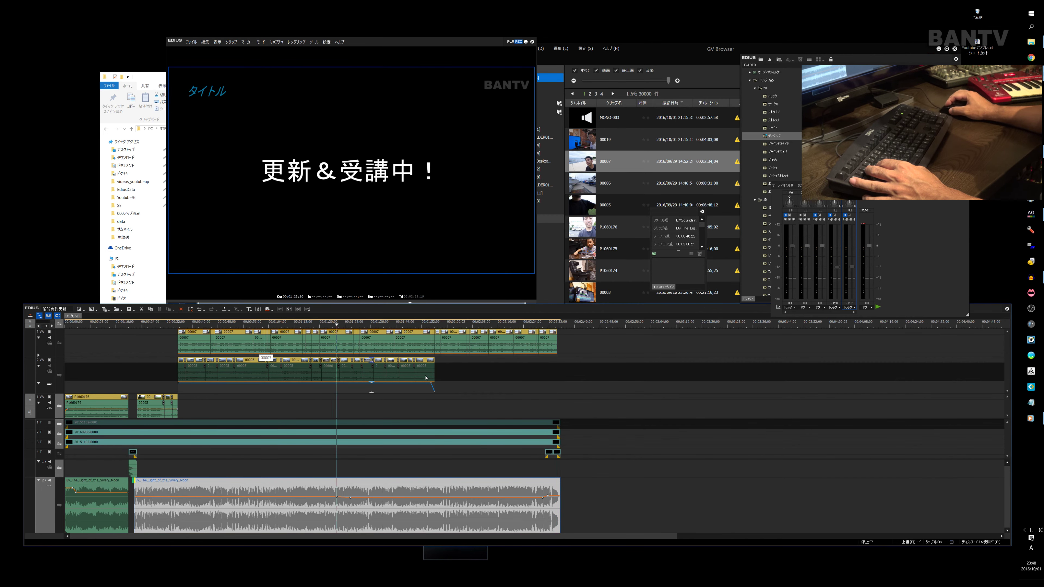
click(547, 382)
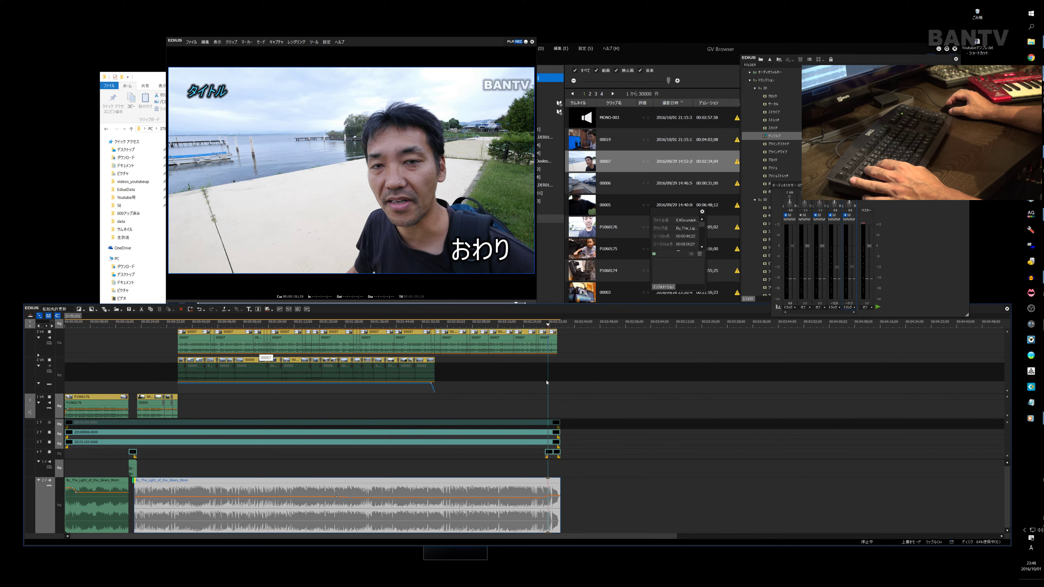
drag(547, 383, 134, 376)
key(space)
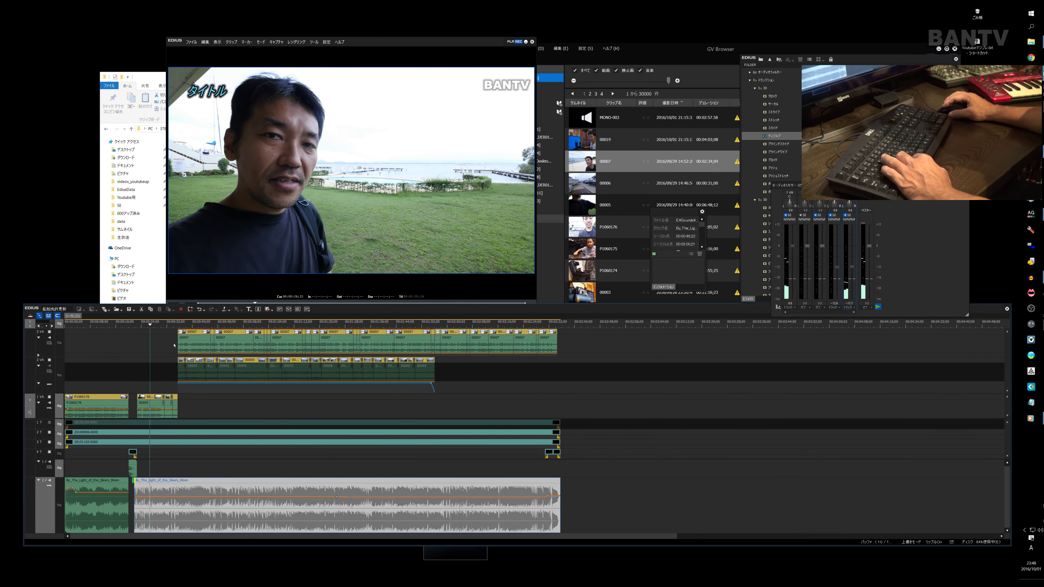
Step: Play a stretch of the picture-in-picture section near its end to check the music against the speech
drag(265, 336, 410, 345)
key(space)
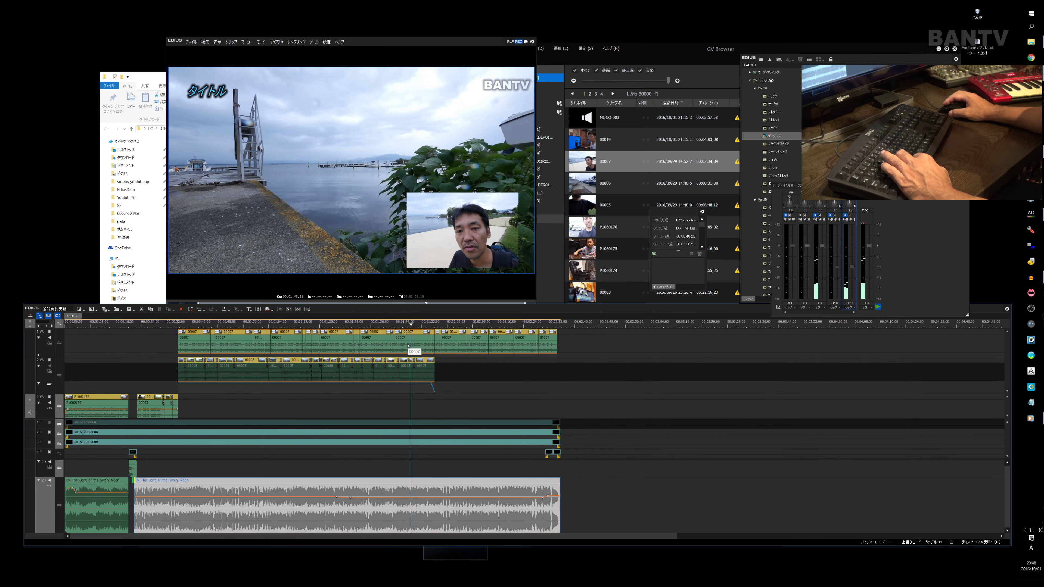
key(space)
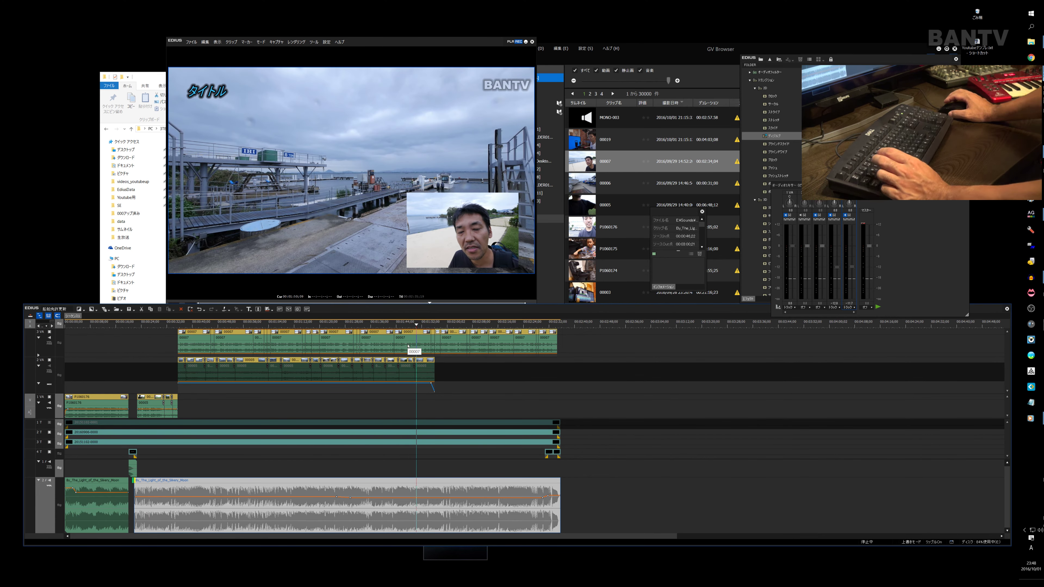
Step: Open the タイトル title clip for editing and replace its text with 船舶免許の更新で気づいたこと
double_click(252, 433)
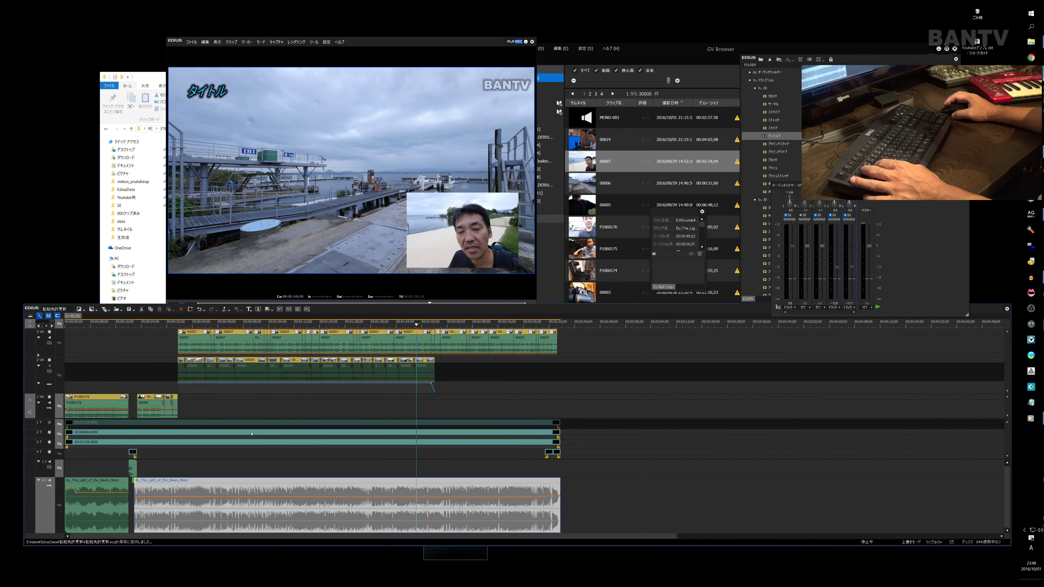
click(416, 142)
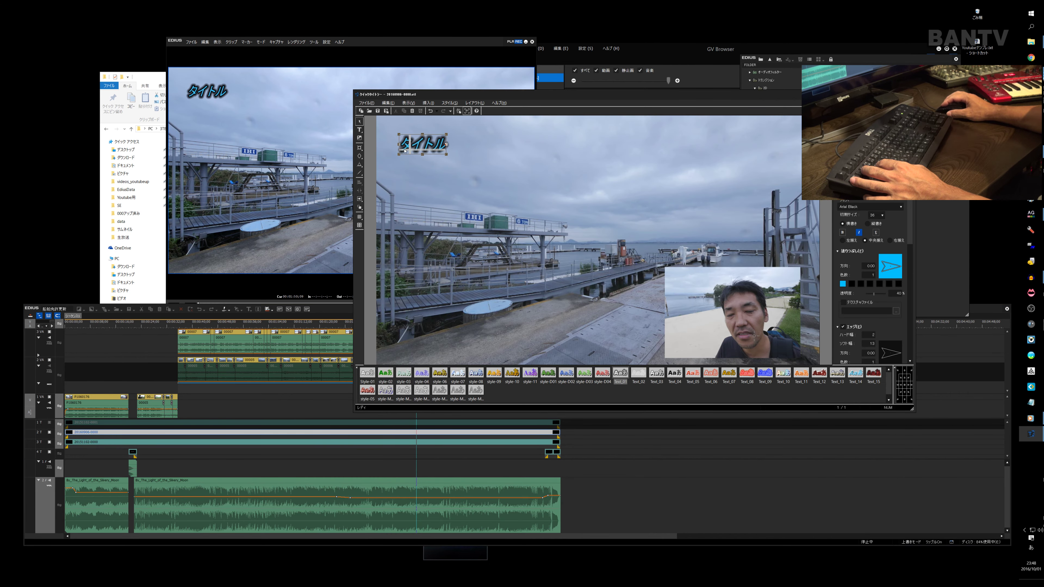
key(ctrl+a)
text(senpaku)
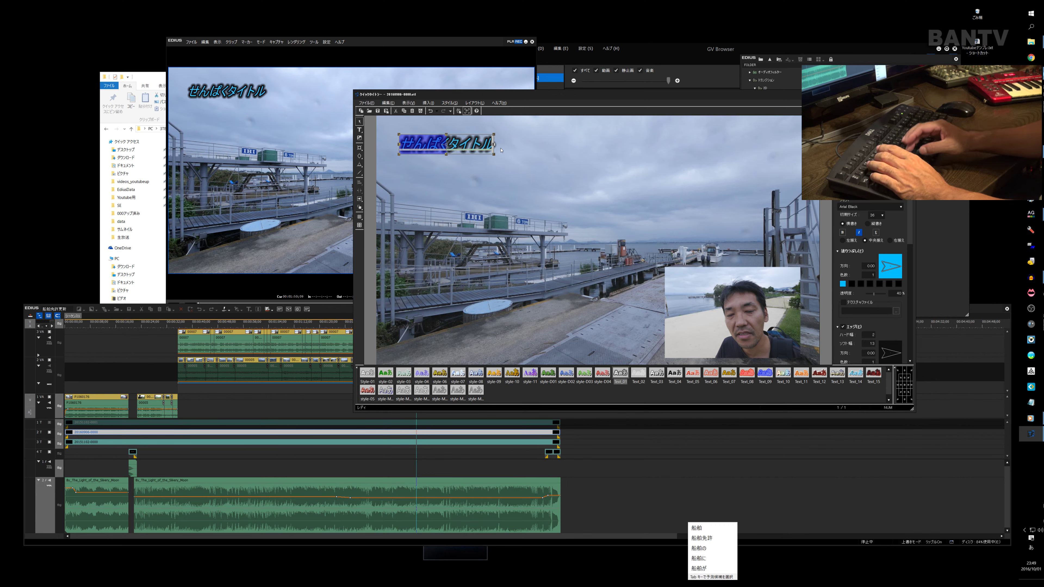
text(menkyo)
key(space)
text(n)
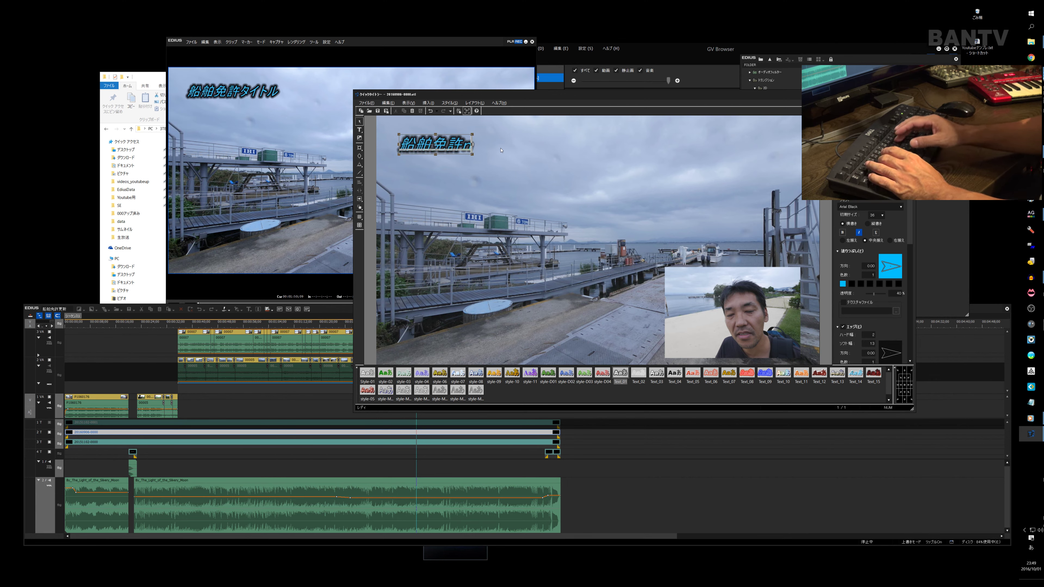
text(okoushin)
key(space)
key(Return)
text(dekiduitakoto)
key(space)
key(Return)
key(Return)
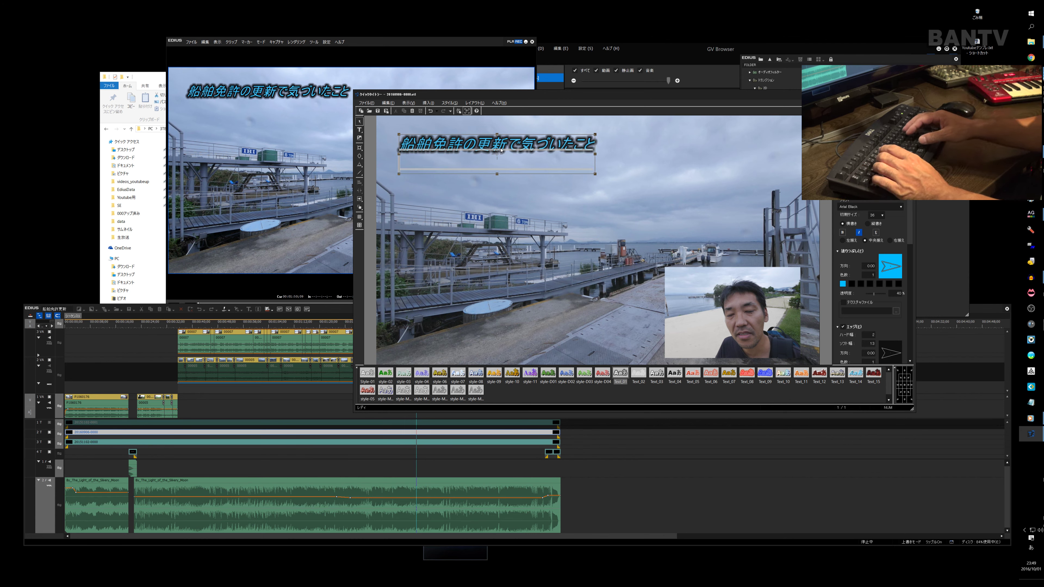
Step: Add 視力の問題 as the second line of the title text
text(shiryokuno)
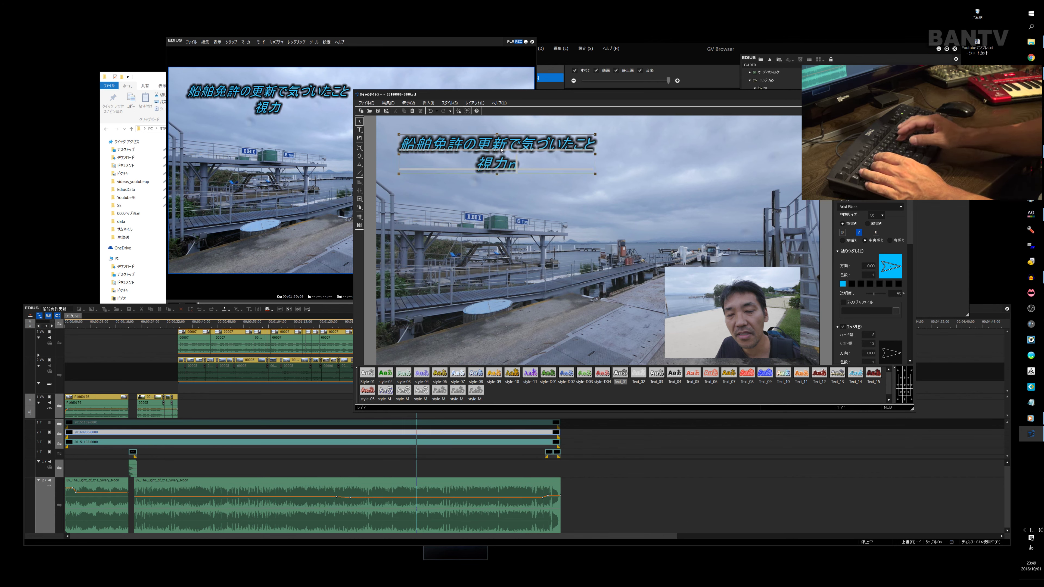
key(space)
key(Return)
text(mondai)
key(space)
key(Return)
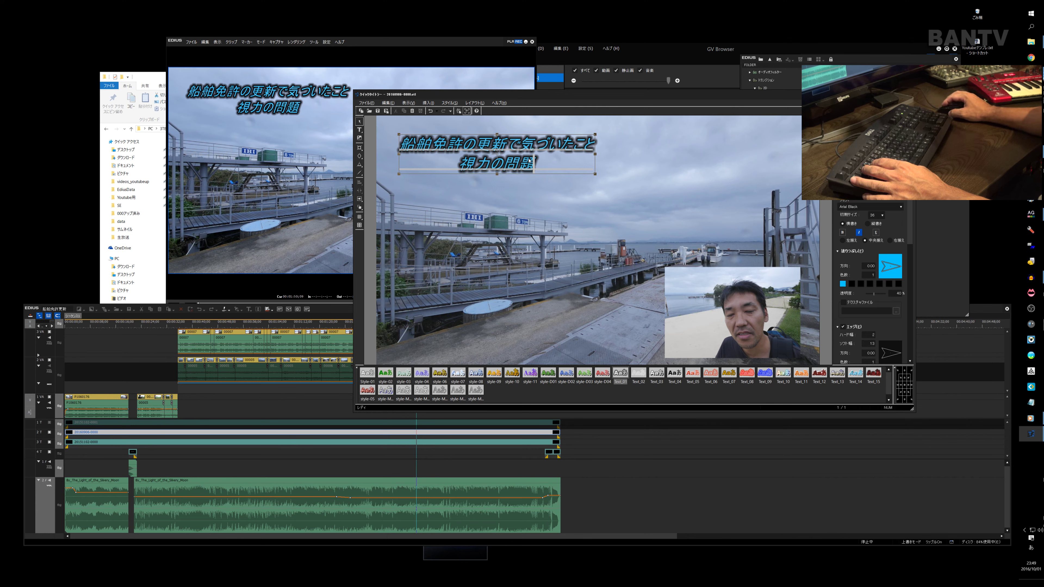
key(Escape)
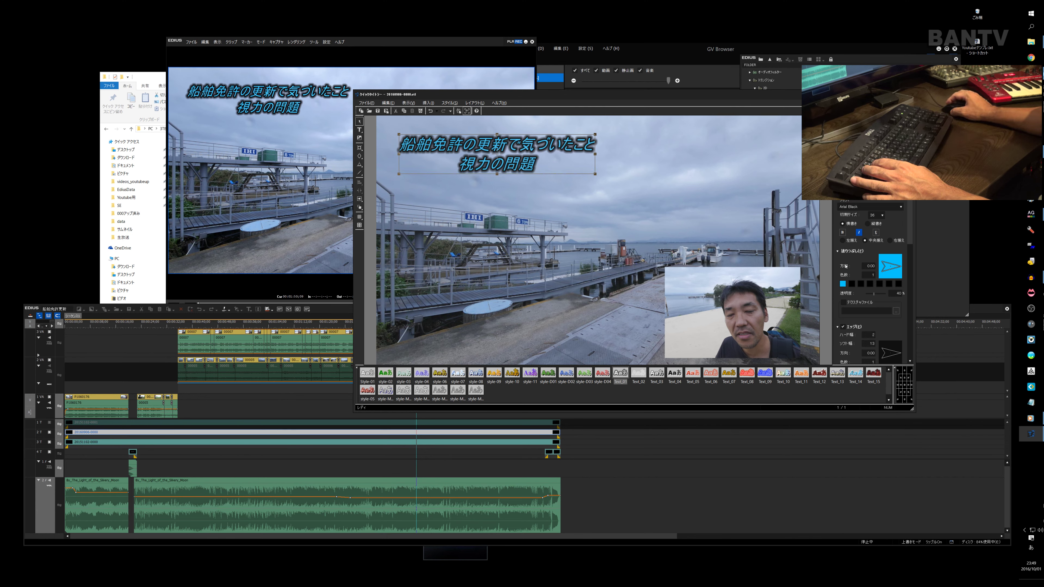
Step: Left-align the two-line title text, then close the title editor and keep the changes
drag(897, 295, 911, 295)
text(20)
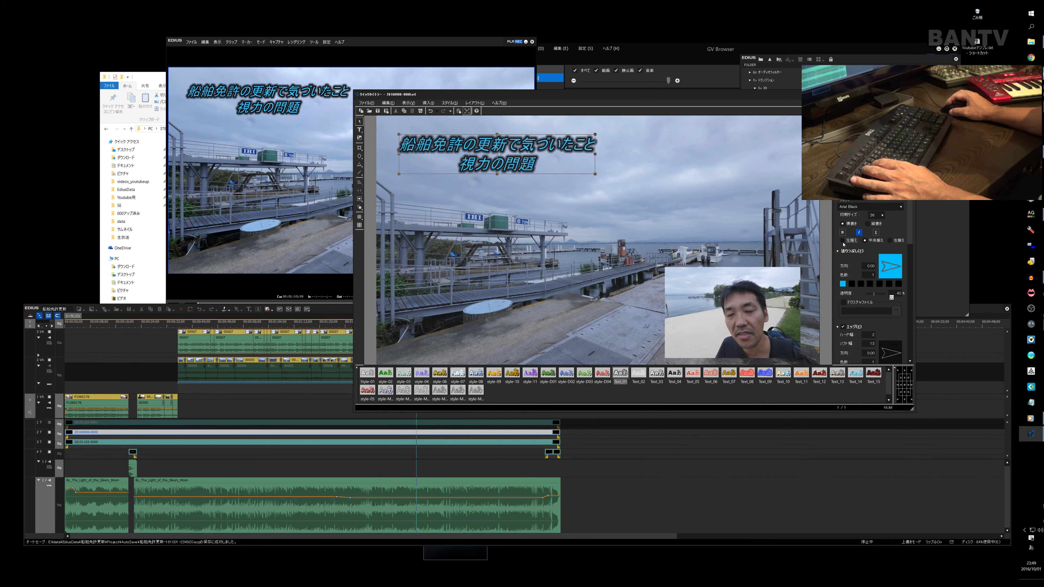
click(844, 242)
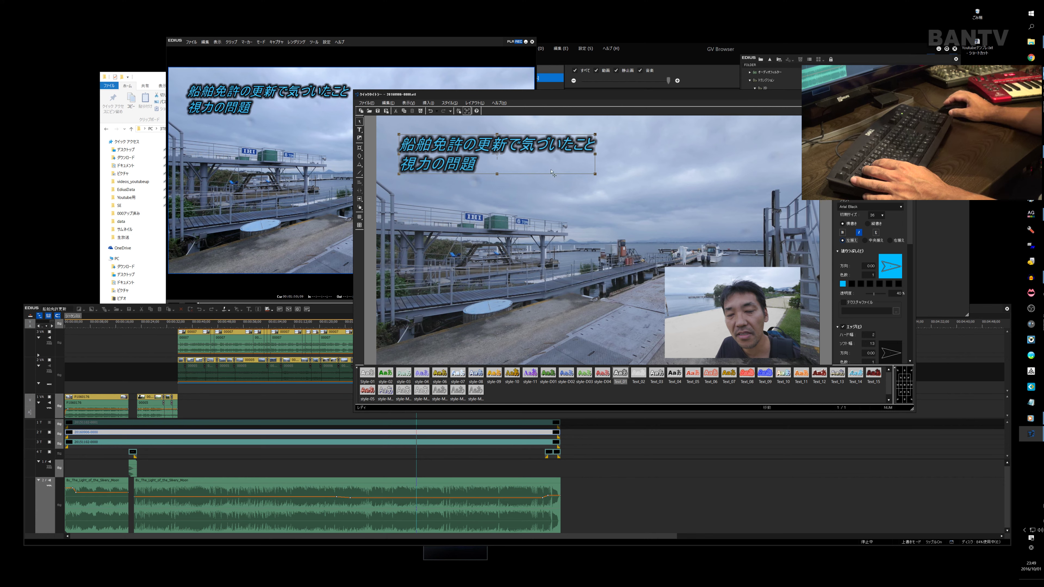
click(677, 185)
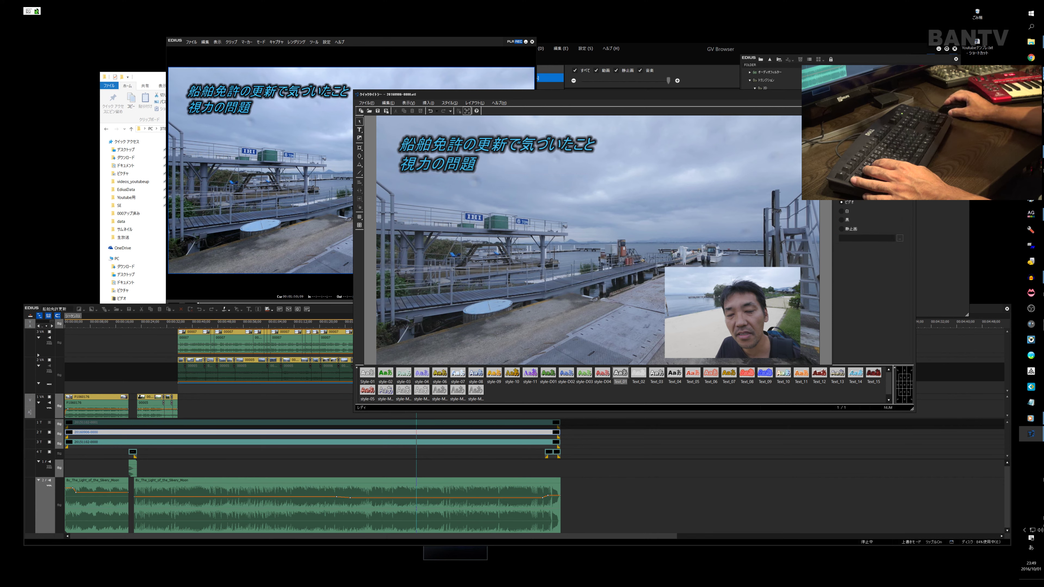
click(909, 94)
click(614, 262)
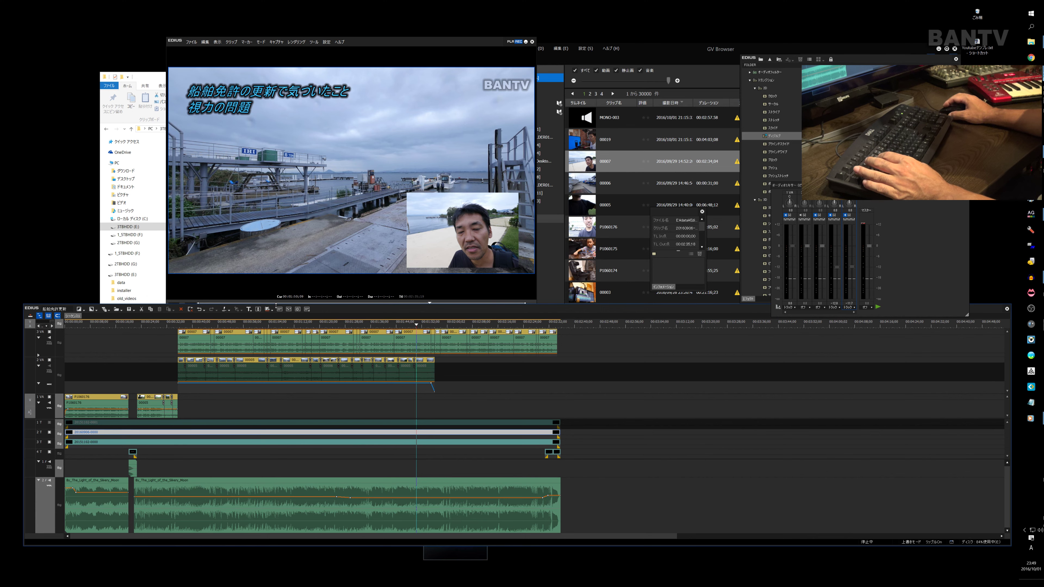
Step: Check the footage on both sides of the picture-in-picture ending, stepping frame by frame through the full-screen talk
click(416, 325)
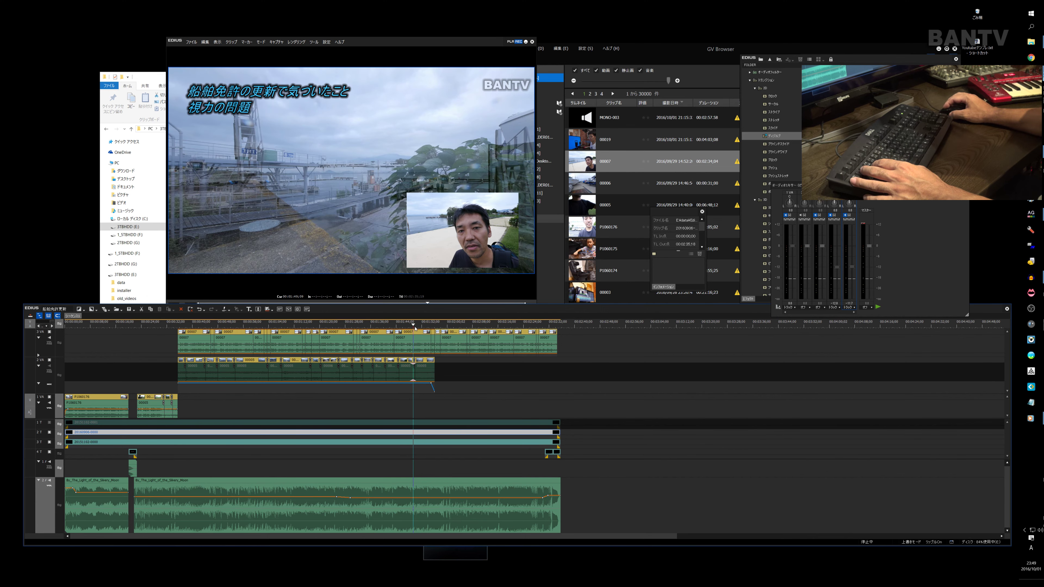
click(453, 325)
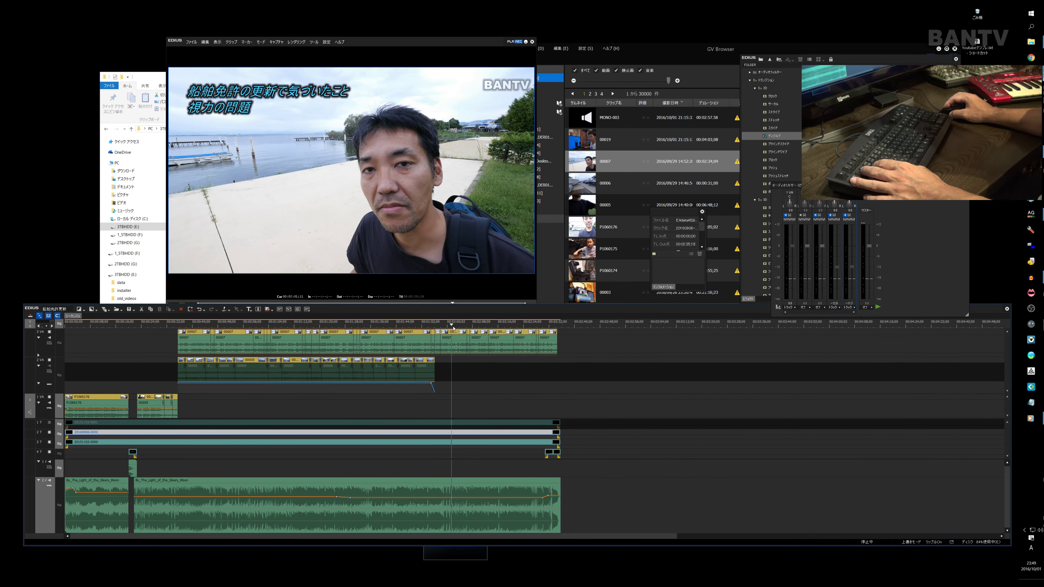
click(452, 326)
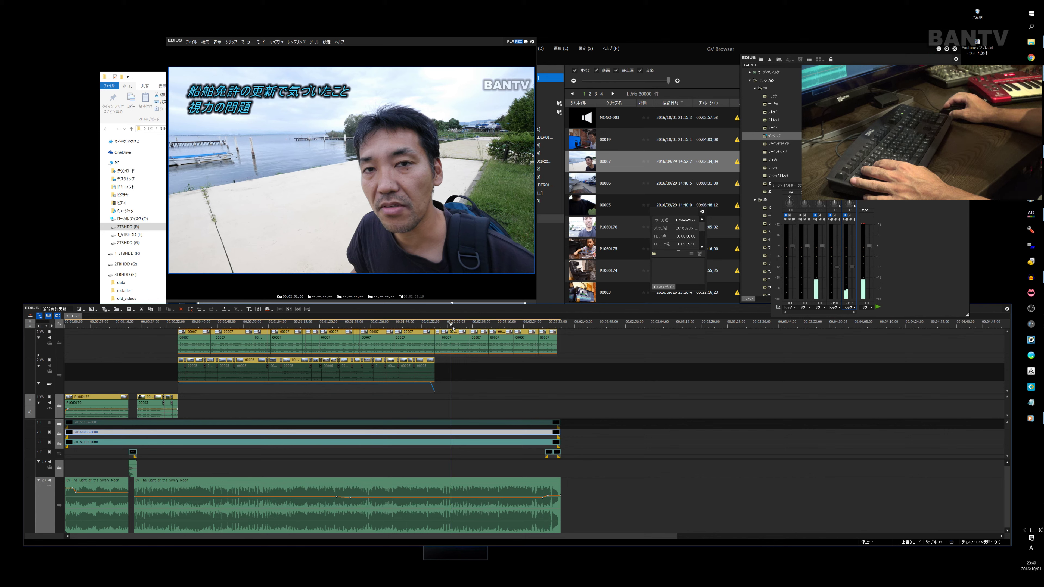
click(448, 326)
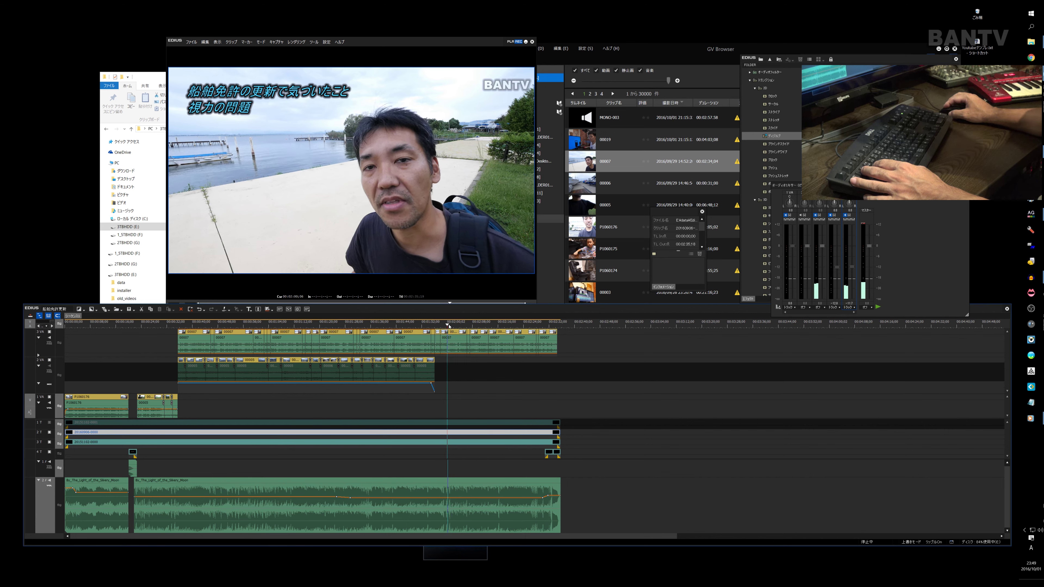
drag(448, 326, 448, 326)
key(Left)
key(Left)
key(Left)
key(Left)
key(Left)
key(Left)
key(Left)
key(Left)
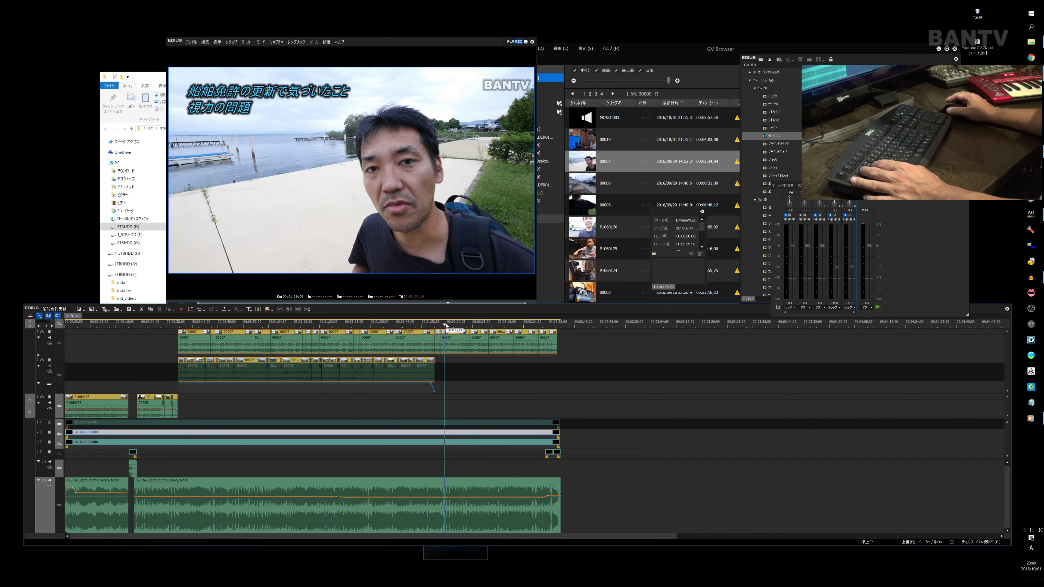
Step: Examine the farewell wave up to the おわり title, playing it and stepping through it frame by frame
drag(445, 325, 528, 324)
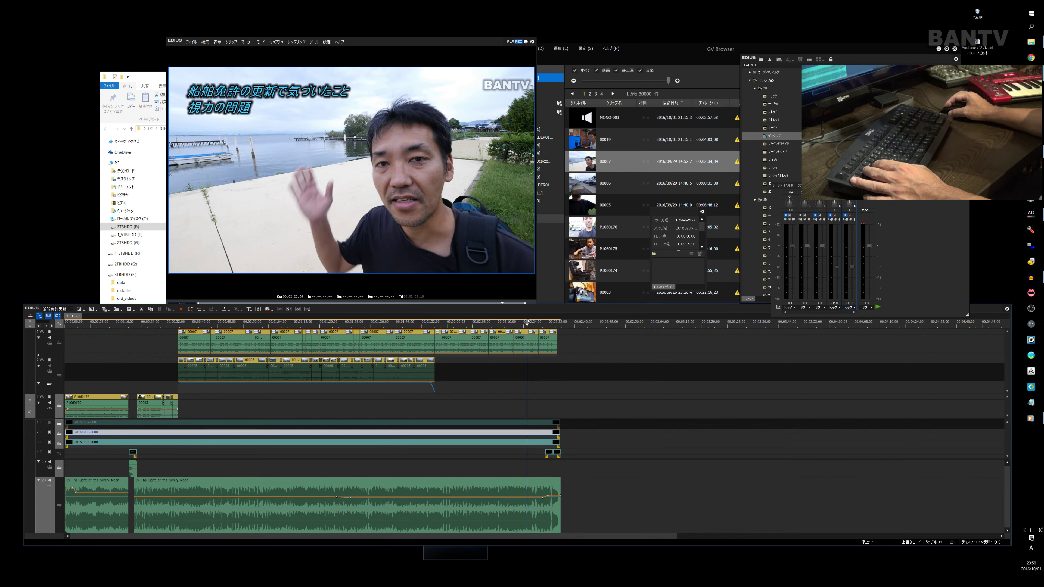
key(space)
scroll(525, 319, down, 3)
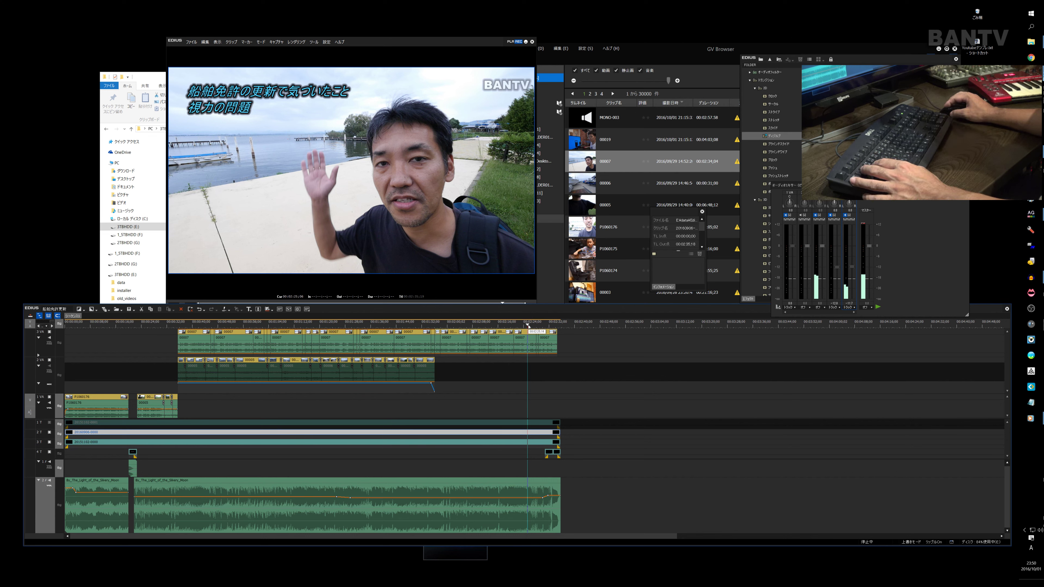
drag(528, 326, 553, 317)
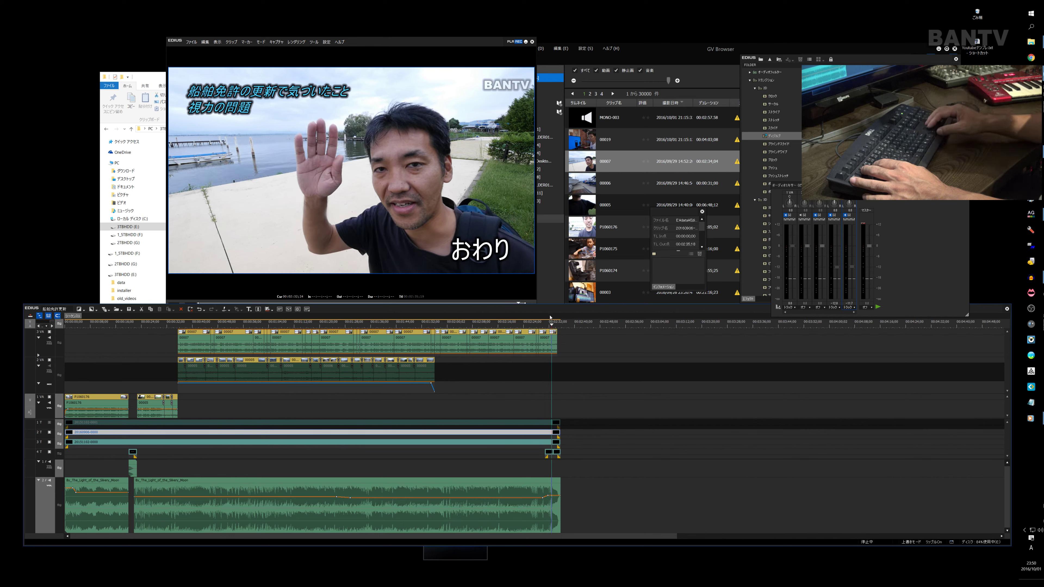
key(Left)
key(Left)
key(Left)
key(Left)
key(Left)
key(Left)
key(Left)
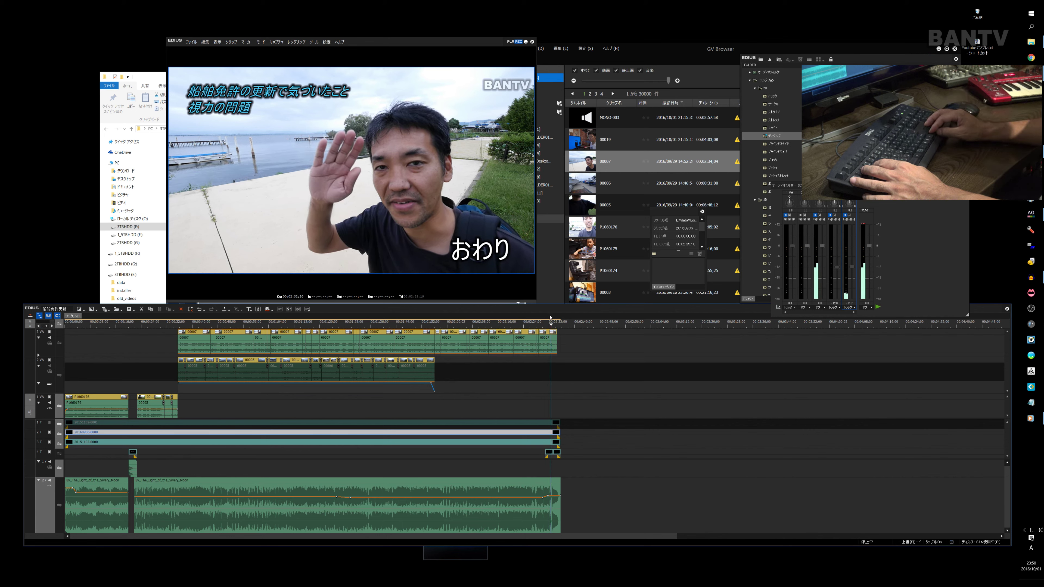
key(Left)
key(Left)
key(Left)
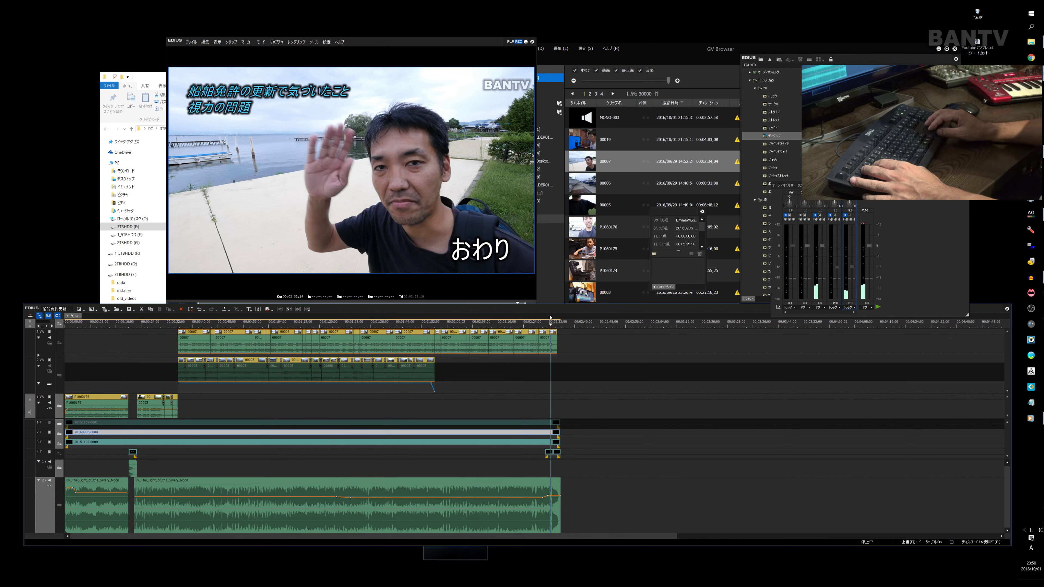
key(Right)
key(Right)
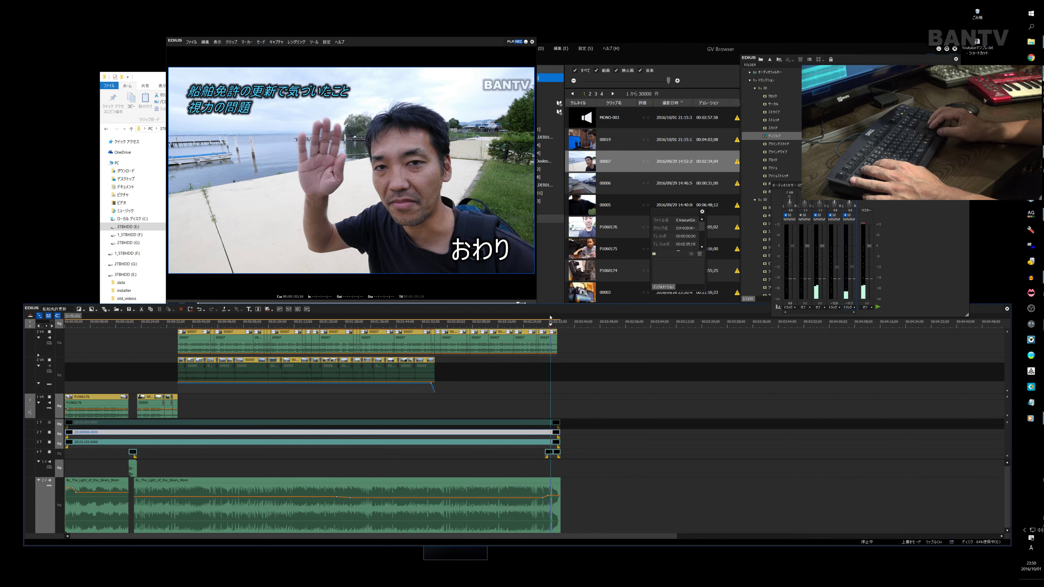
key(Right)
key(Right)
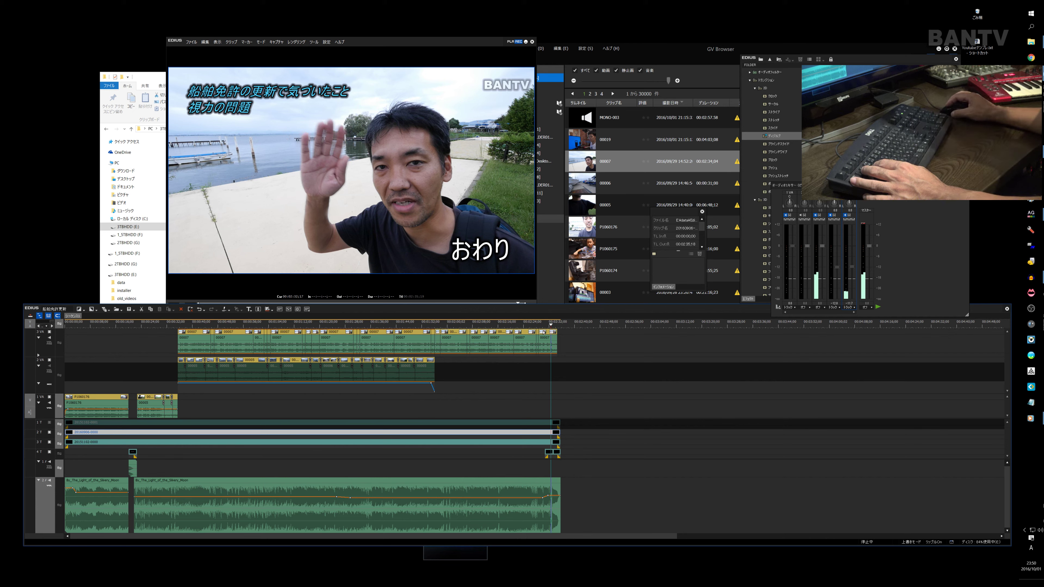
key(Right)
drag(552, 325, 545, 326)
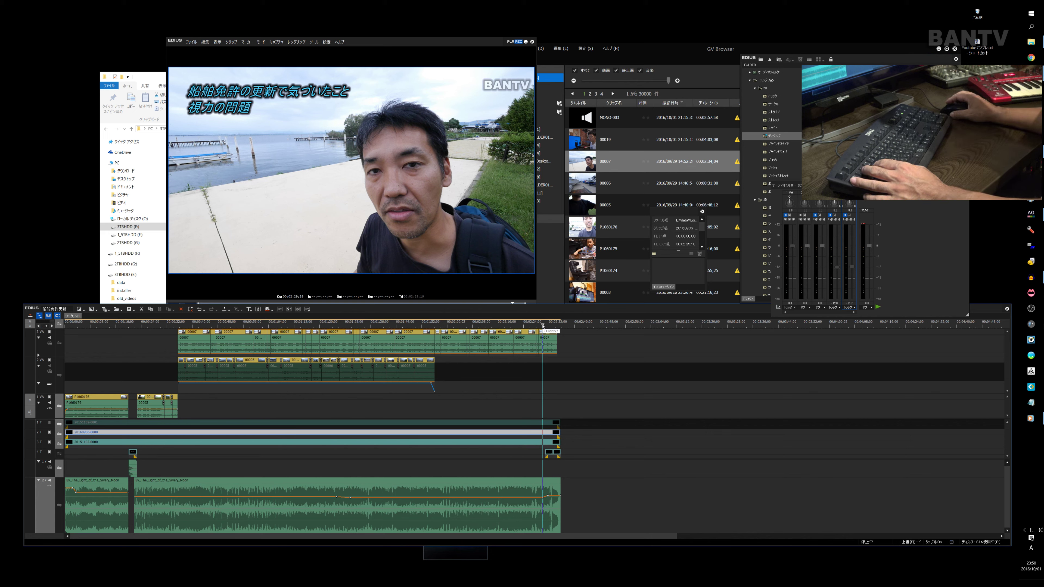
Step: Set the timeline's In and Out points at the playhead just before the おわり title
right_click(543, 325)
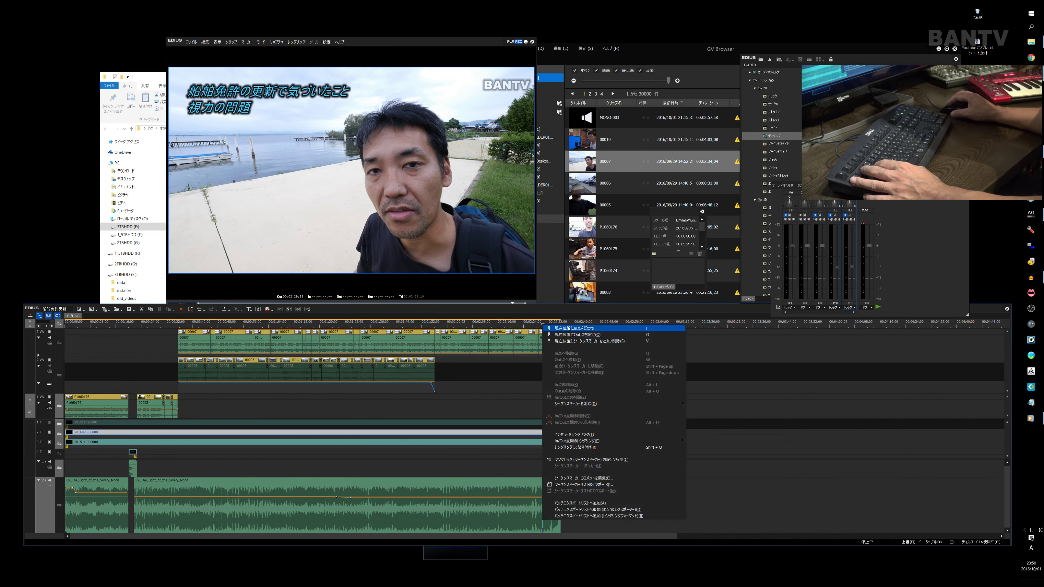
click(569, 328)
right_click(543, 326)
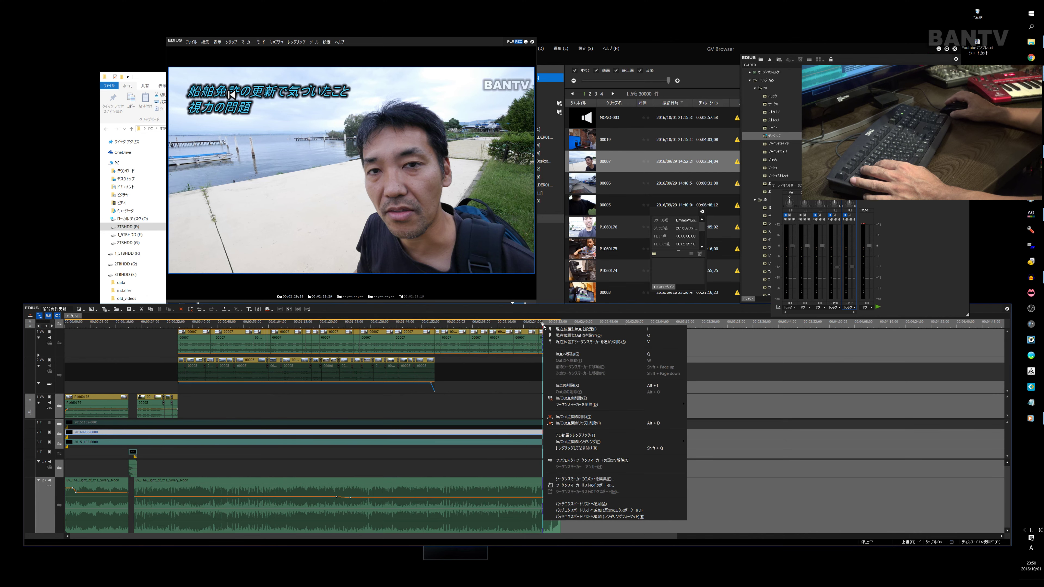
click(556, 335)
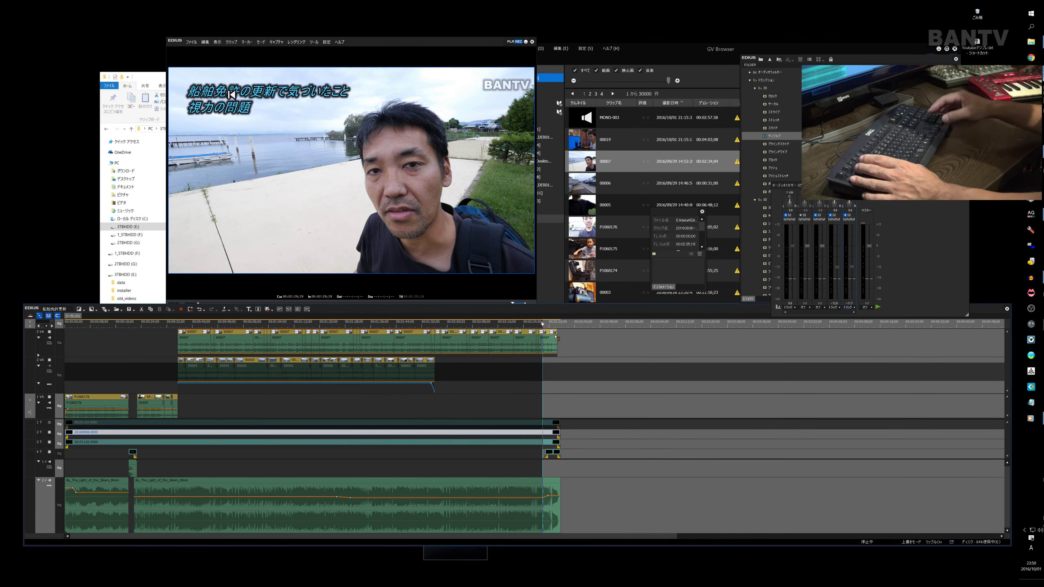
key(Right)
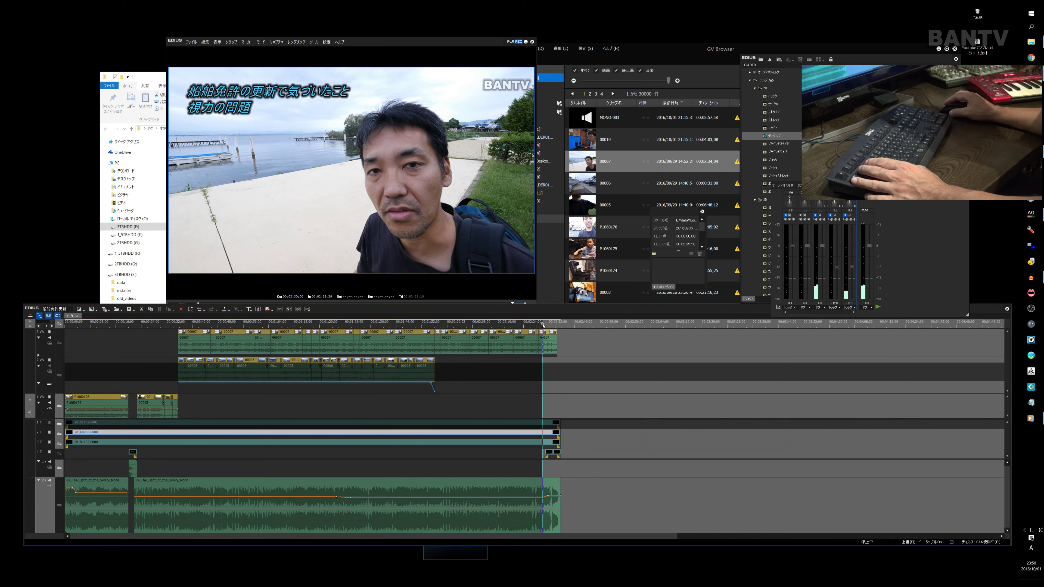
right_click(543, 325)
click(564, 338)
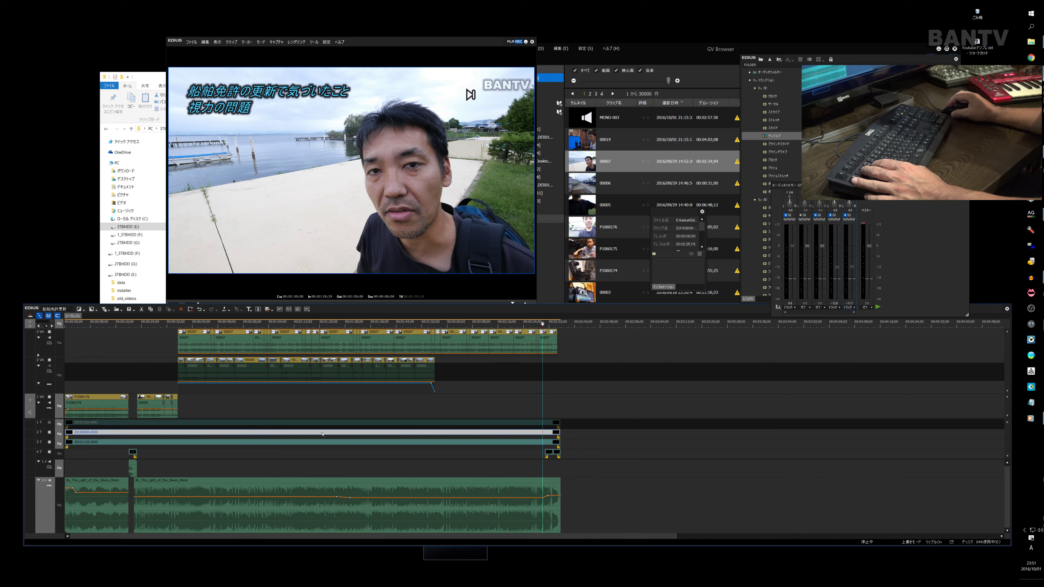
Step: Delete the full-length disabled clip on the uppermost title track and return the playhead to the start of the timeline
click(324, 424)
key(Delete)
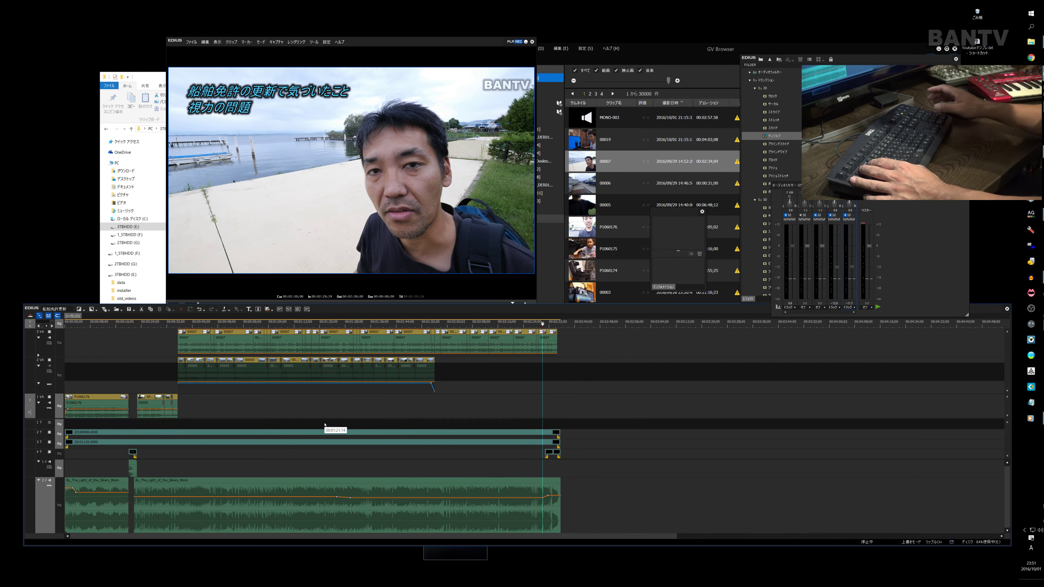
drag(325, 425, 324, 425)
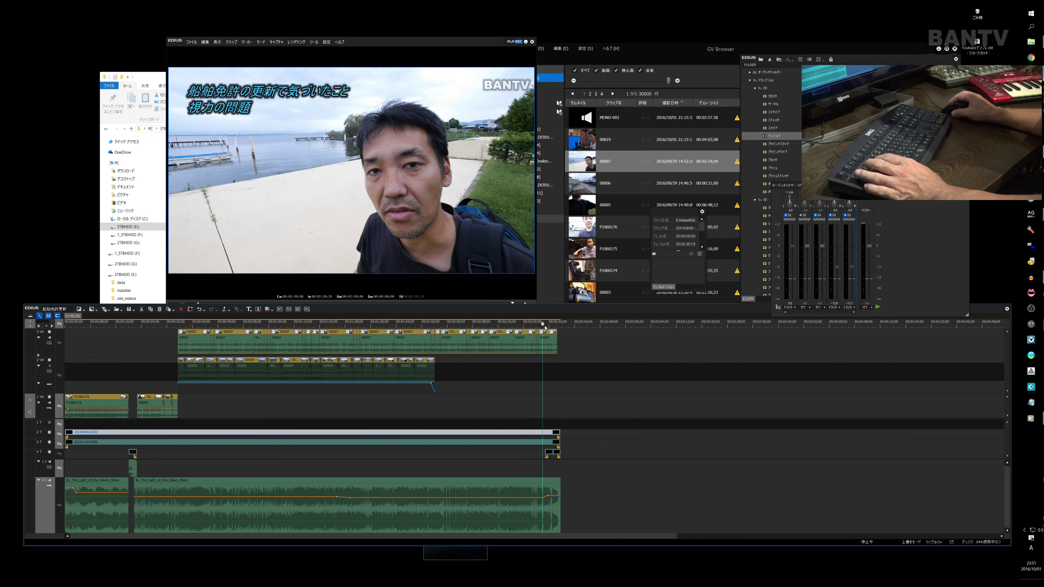
key(Home)
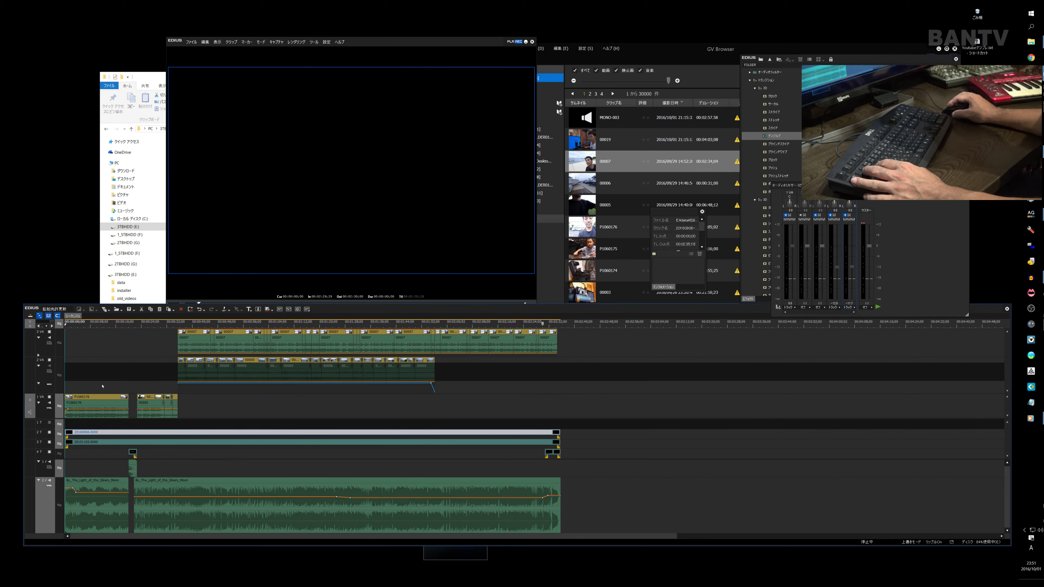
Step: Paste a copy of the title clip onto title track 1T, move the playhead to the In/Out frame and hide track 2T
click(44, 423)
key(ctrl+v)
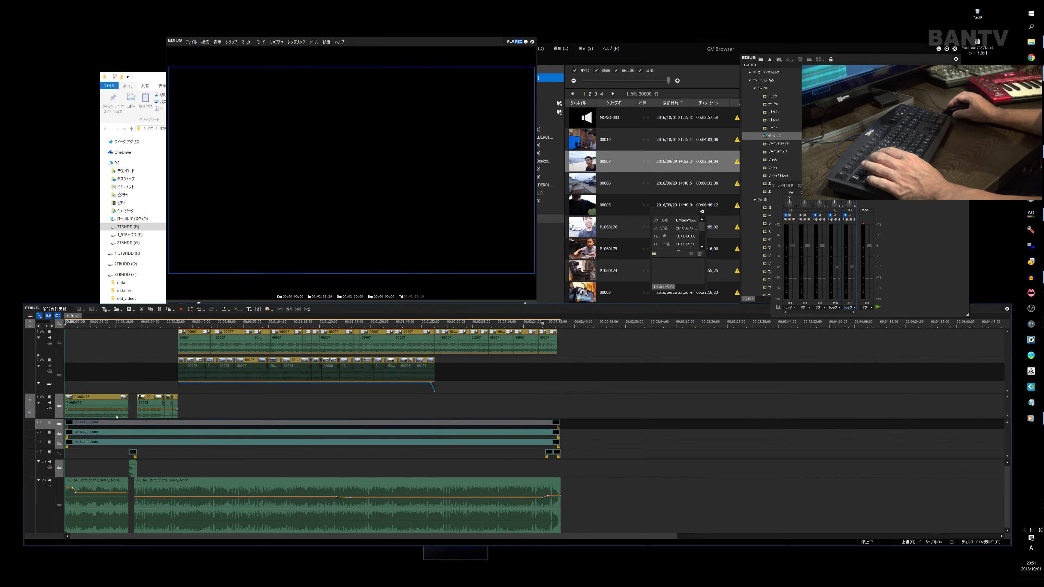
click(70, 422)
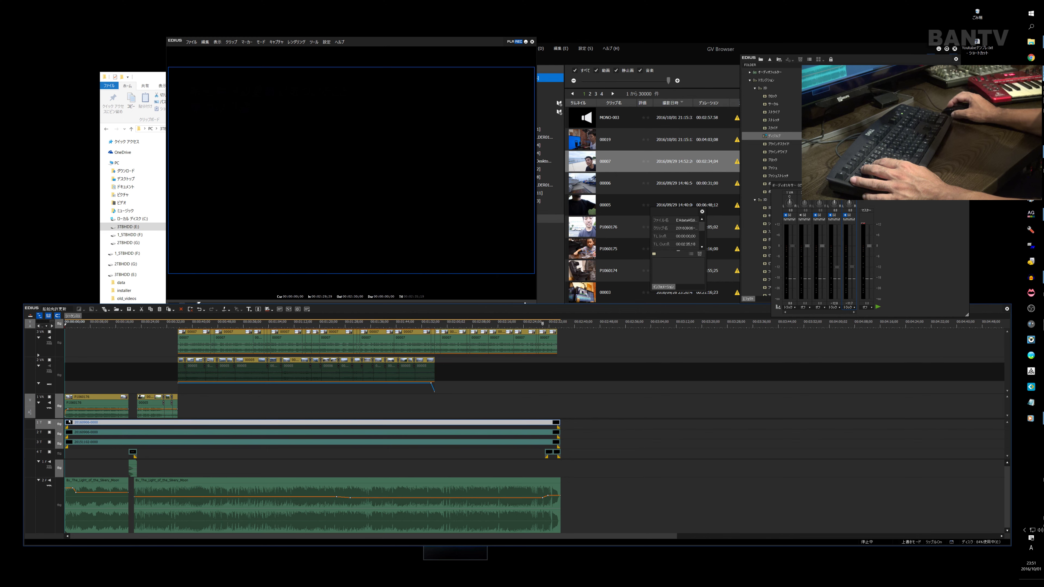
drag(67, 325, 543, 383)
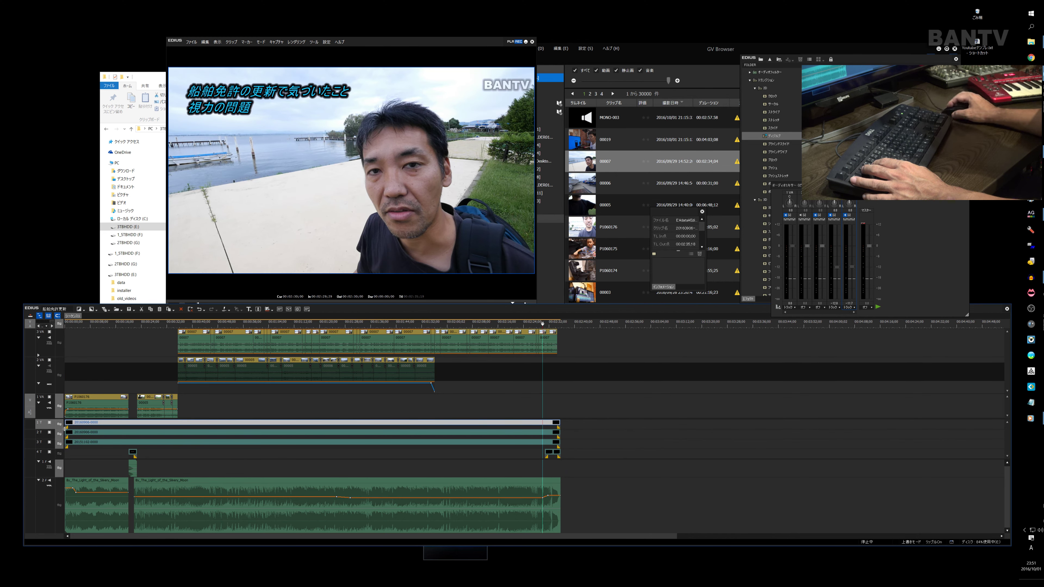
click(50, 433)
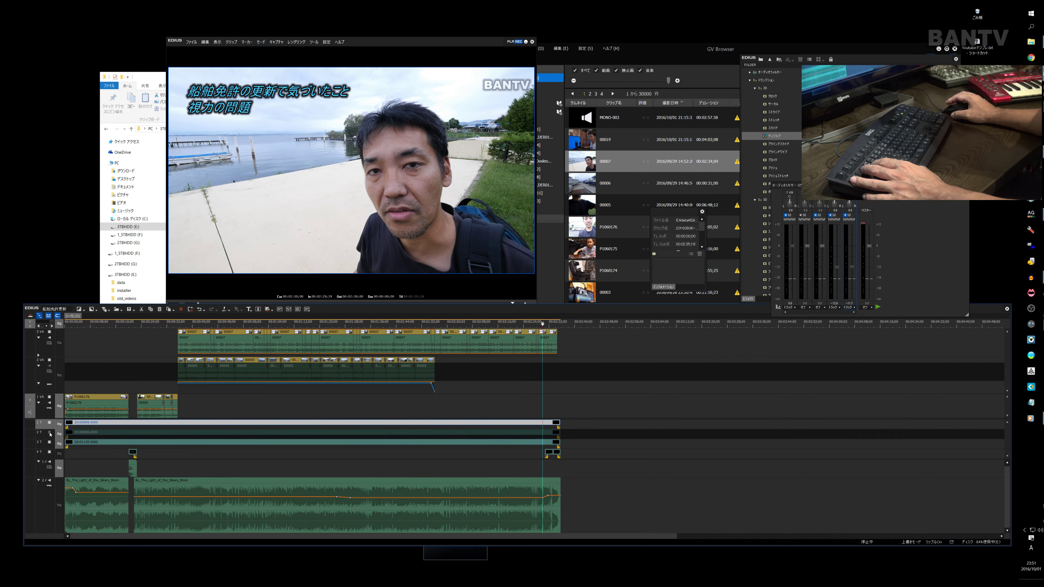
Step: Open the pasted title for editing and enlarge its two-line text to nearly the full frame width
double_click(442, 423)
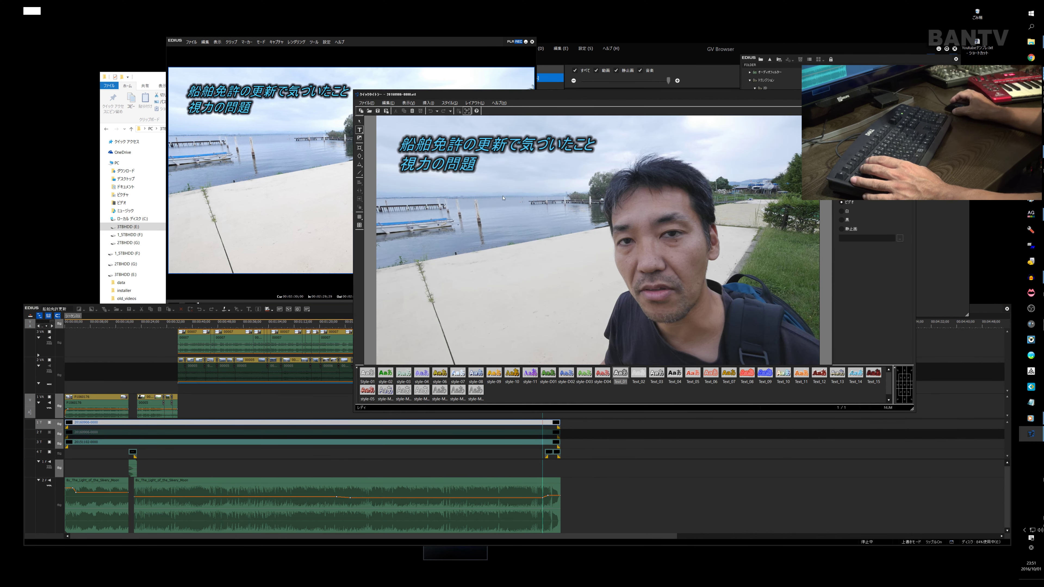
click(475, 170)
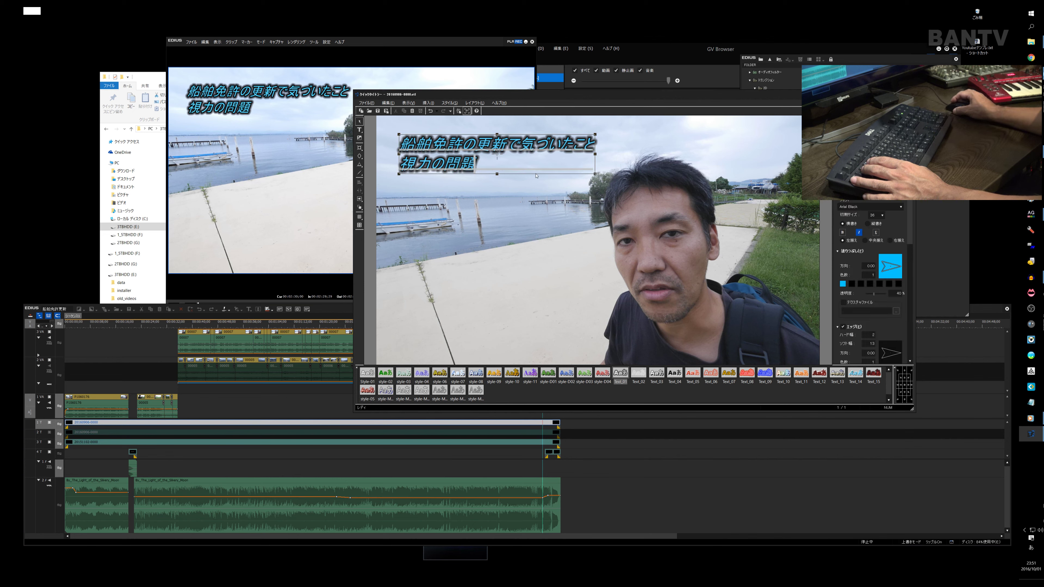
drag(595, 173, 779, 300)
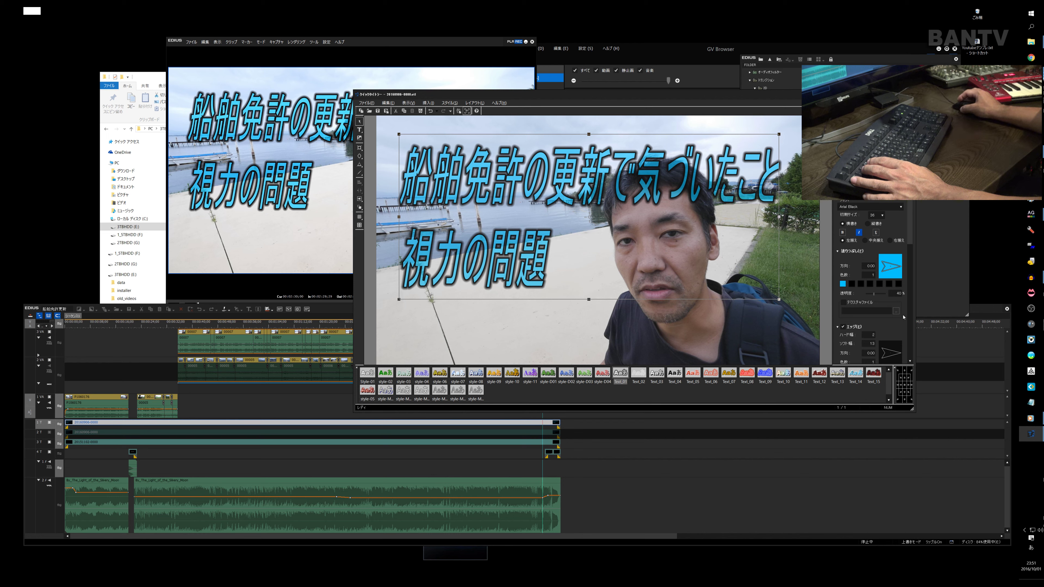
Step: Set the title text's fill transparency to 20%
drag(907, 296, 914, 293)
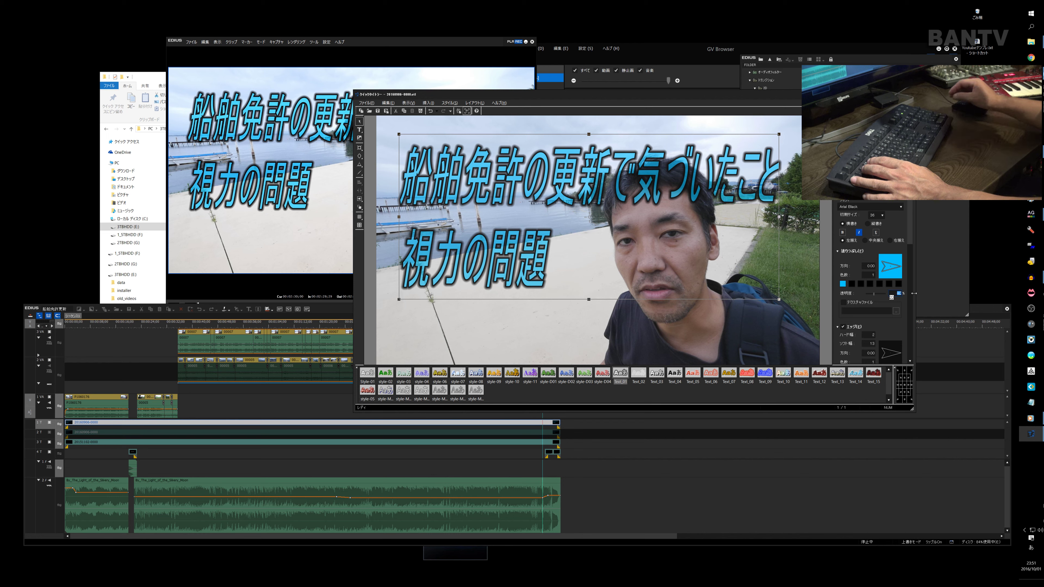
text(202)
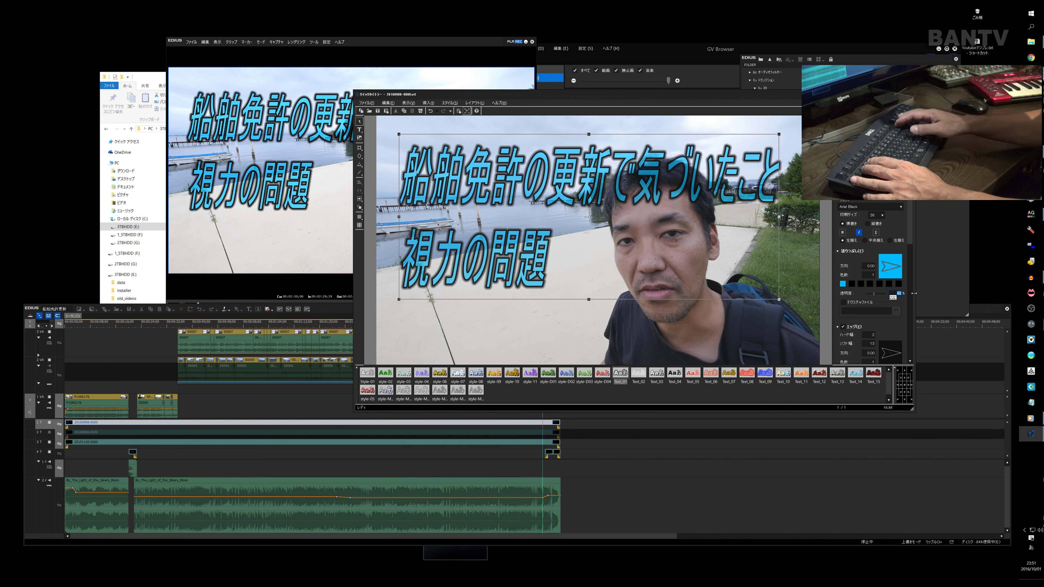
key(BackSpace)
key(Return)
key(Return)
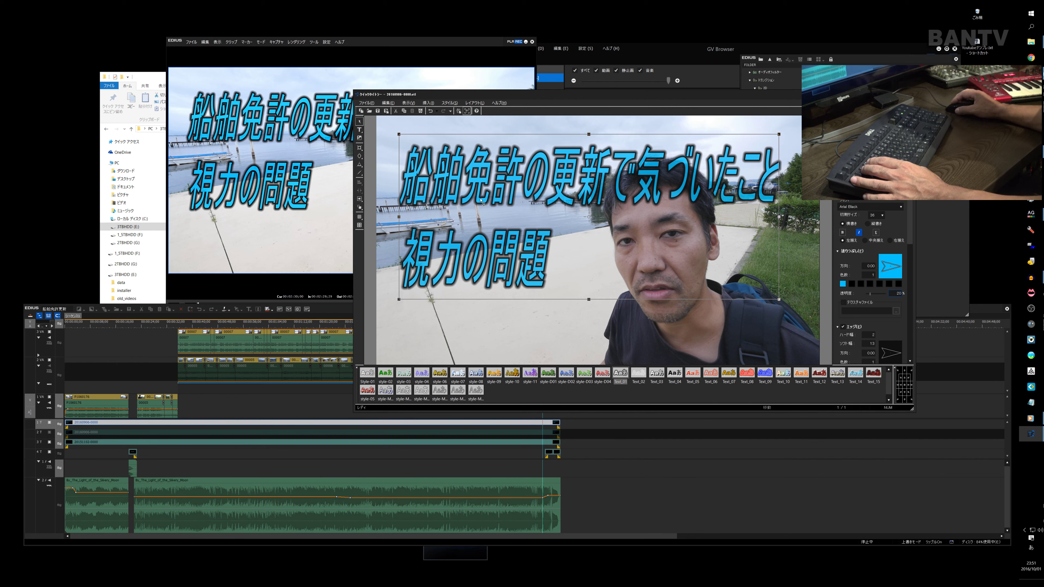
Step: Change the title text's fill colour to magenta and set its transparency to 0%
click(843, 284)
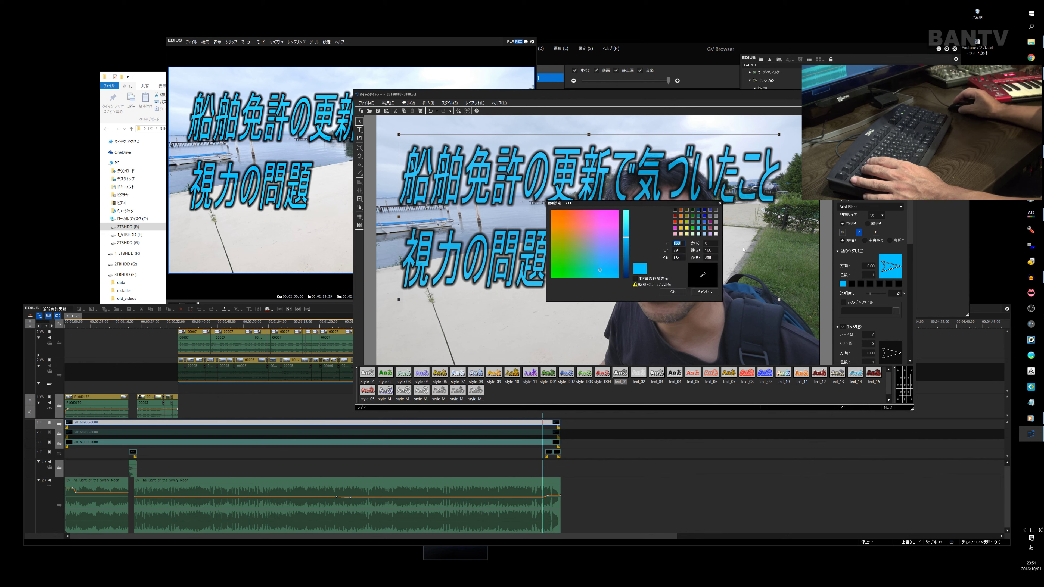
click(675, 228)
click(673, 291)
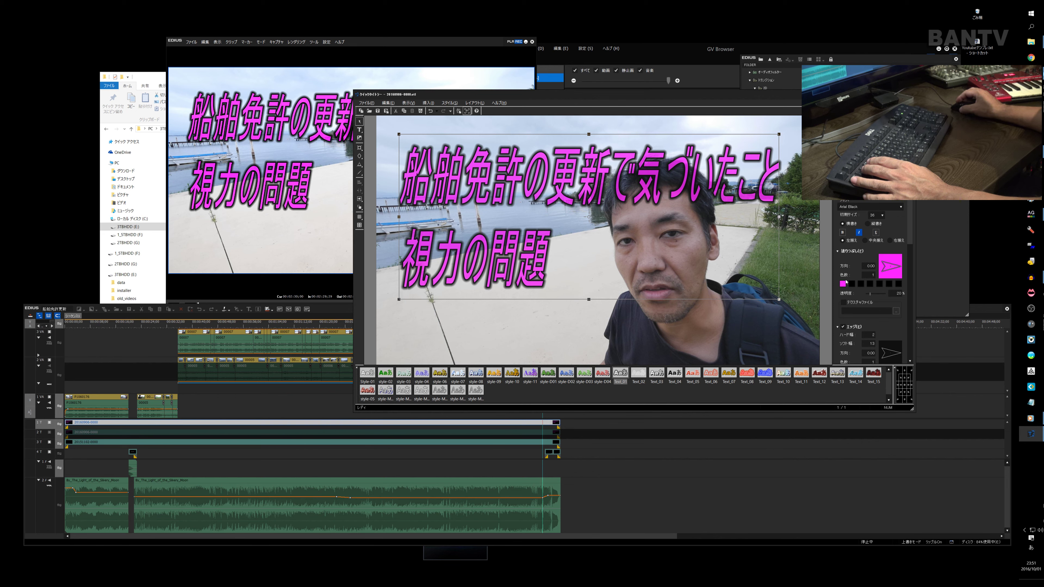
drag(869, 295, 862, 294)
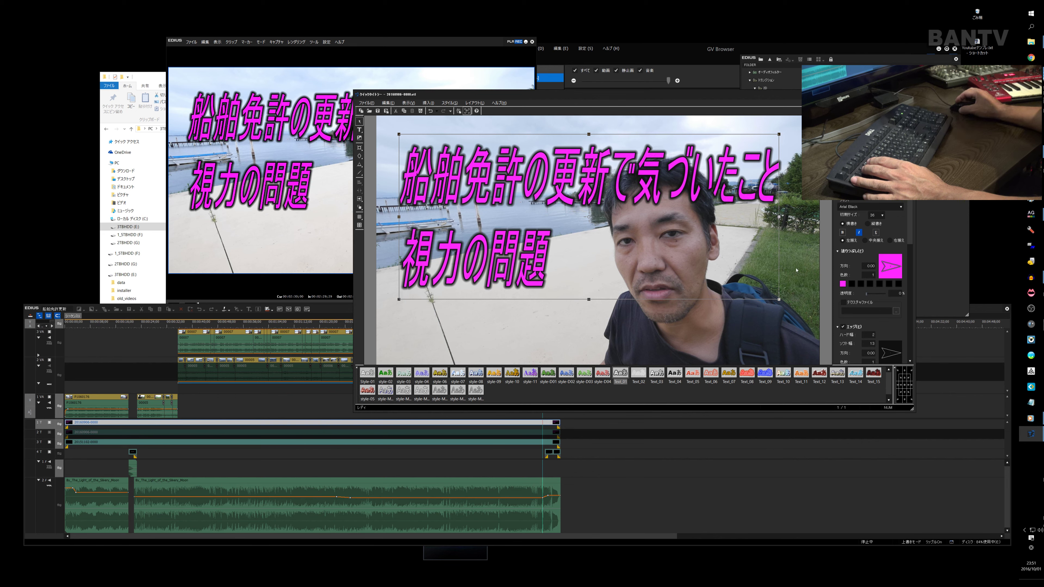
Step: Stretch the title text slightly wider and save the title under an automatically assigned name
drag(780, 299, 807, 298)
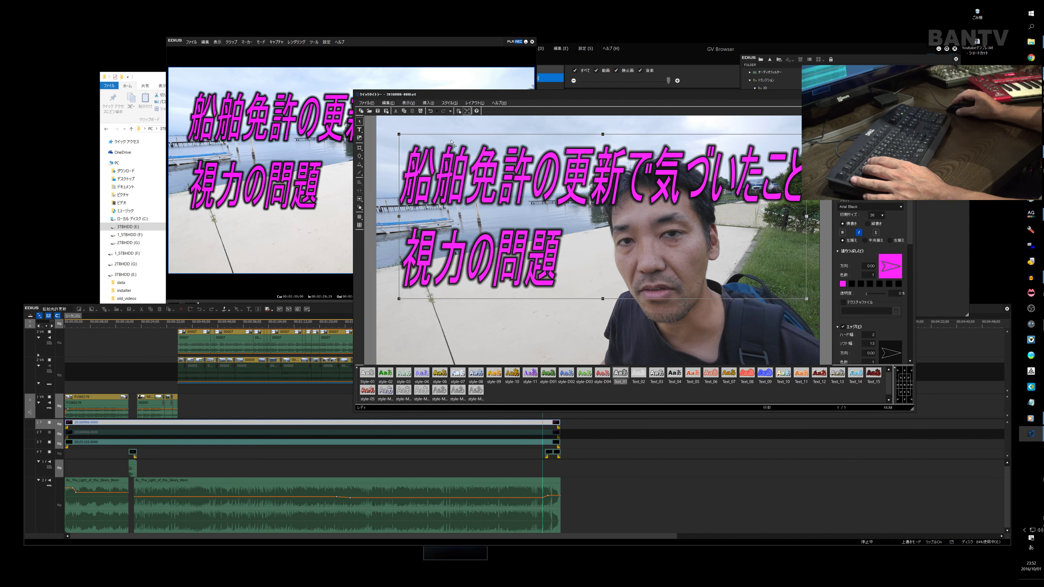
click(388, 125)
click(368, 103)
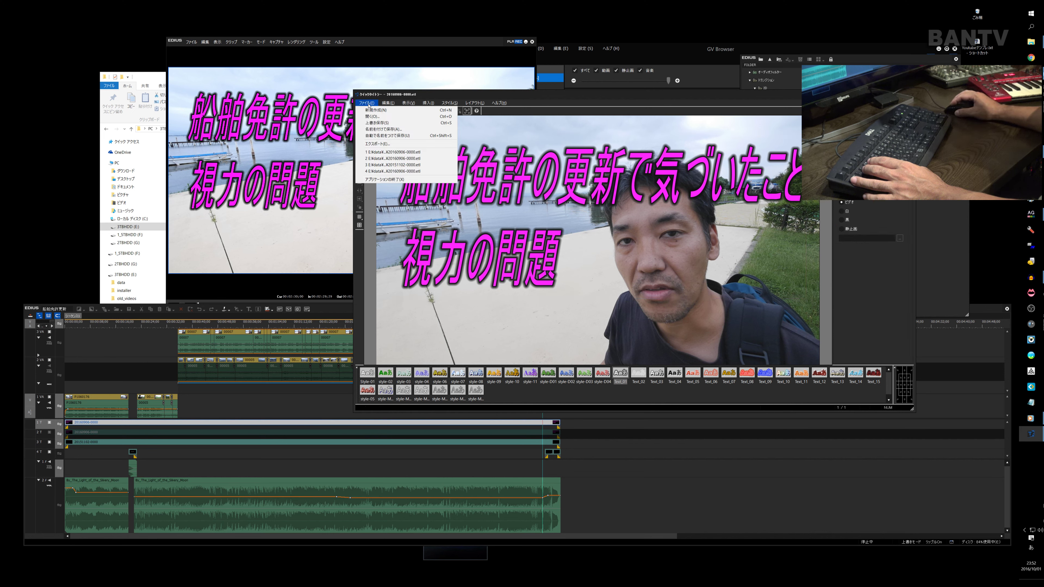
click(390, 136)
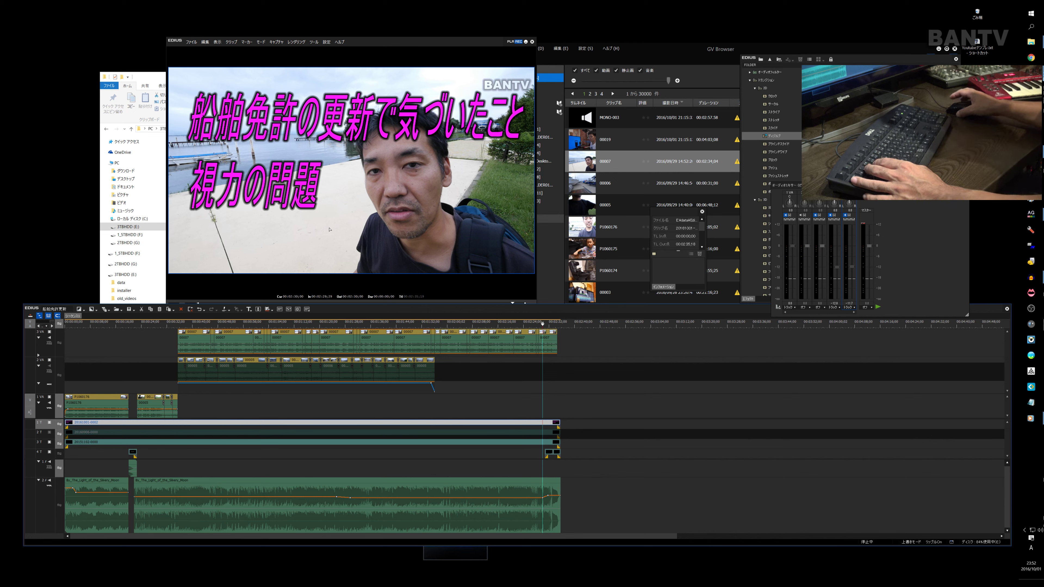
click(191, 41)
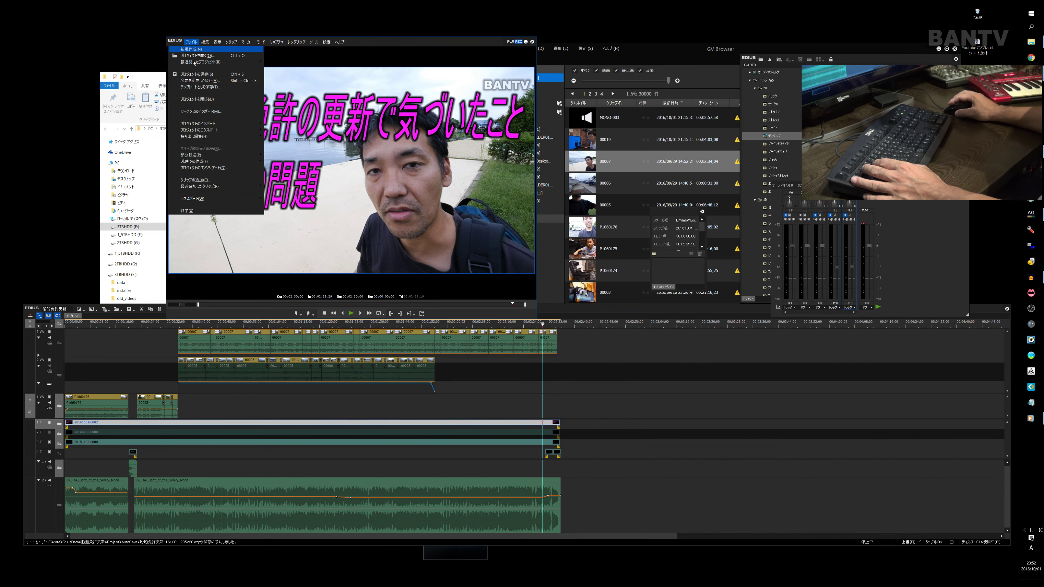
mouse_move(202, 199)
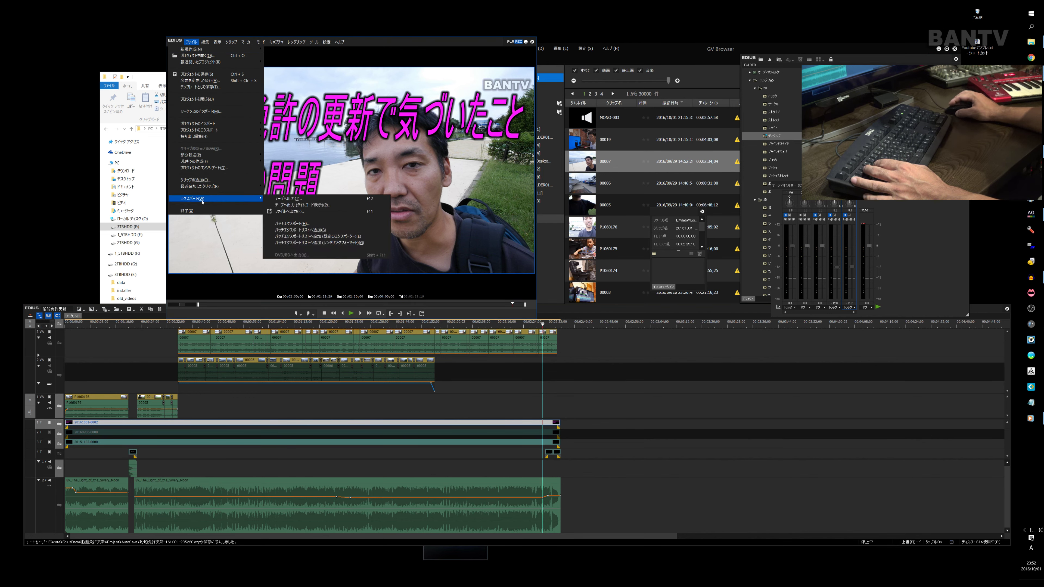
click(304, 212)
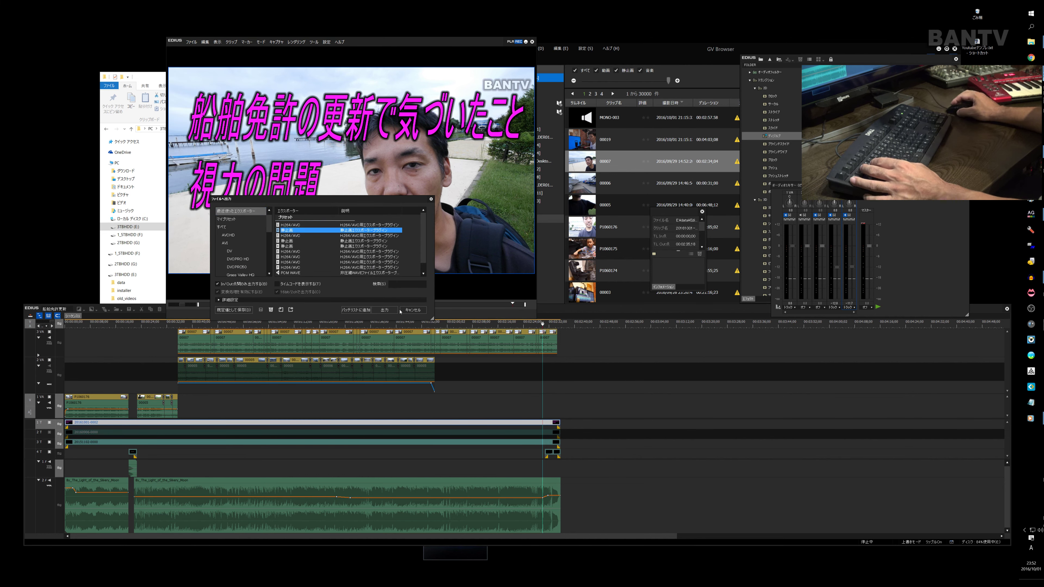
click(381, 312)
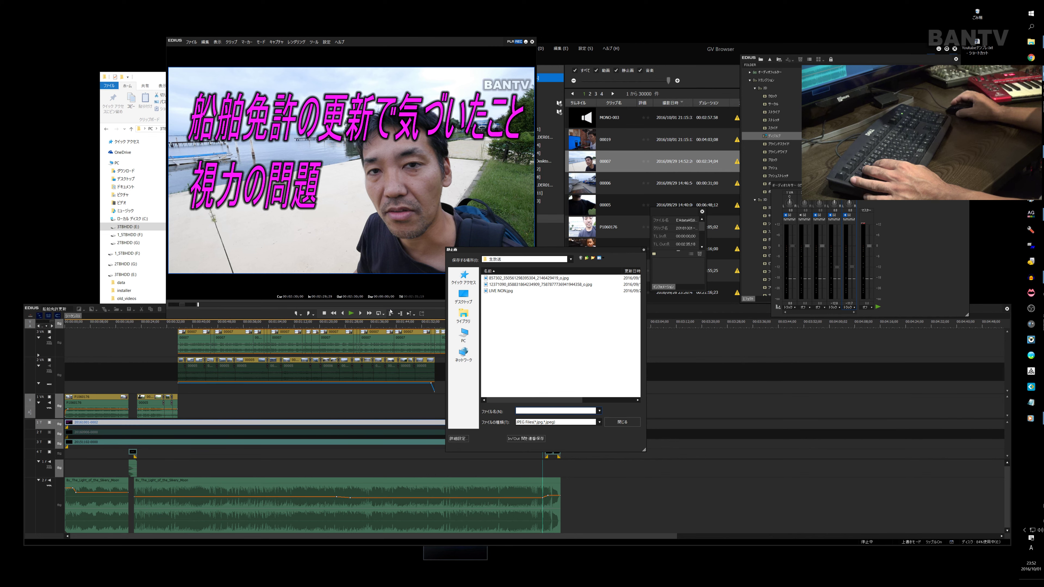
key(Escape)
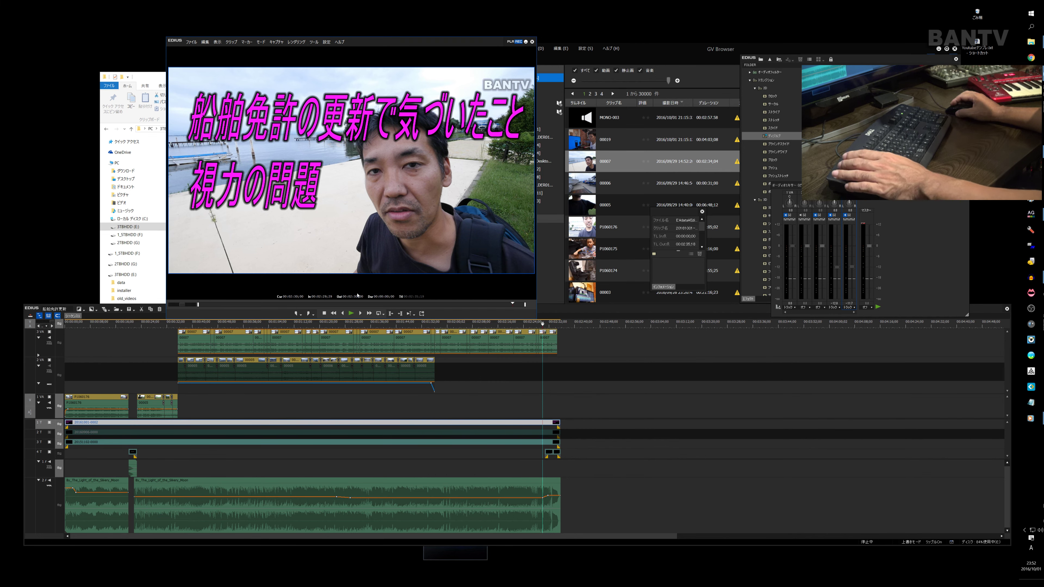
Step: Open the original title on track 2T for editing and copy its whole text
click(337, 434)
double_click(336, 433)
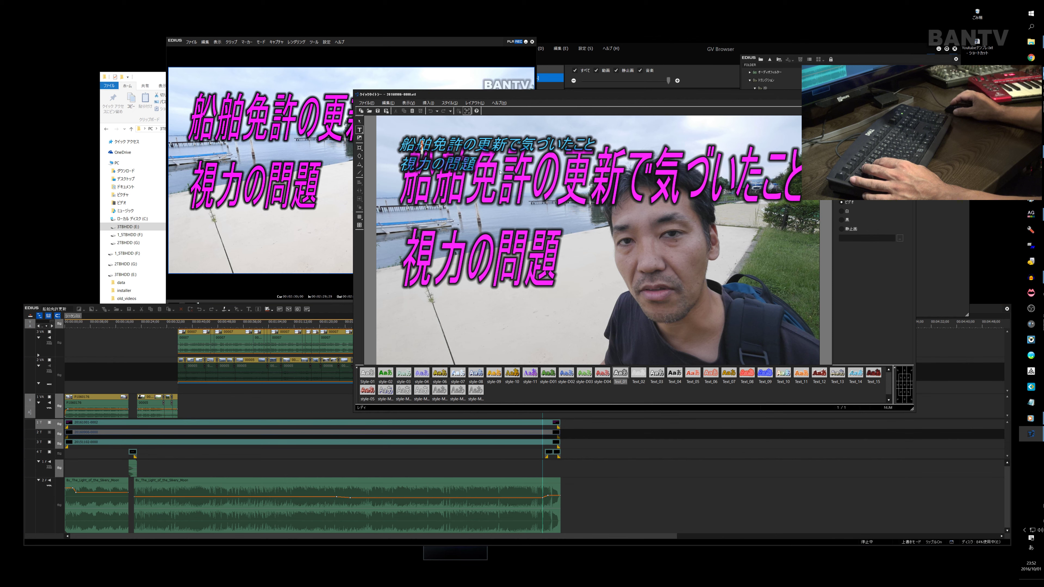
key(ctrl+a)
key(ctrl+c)
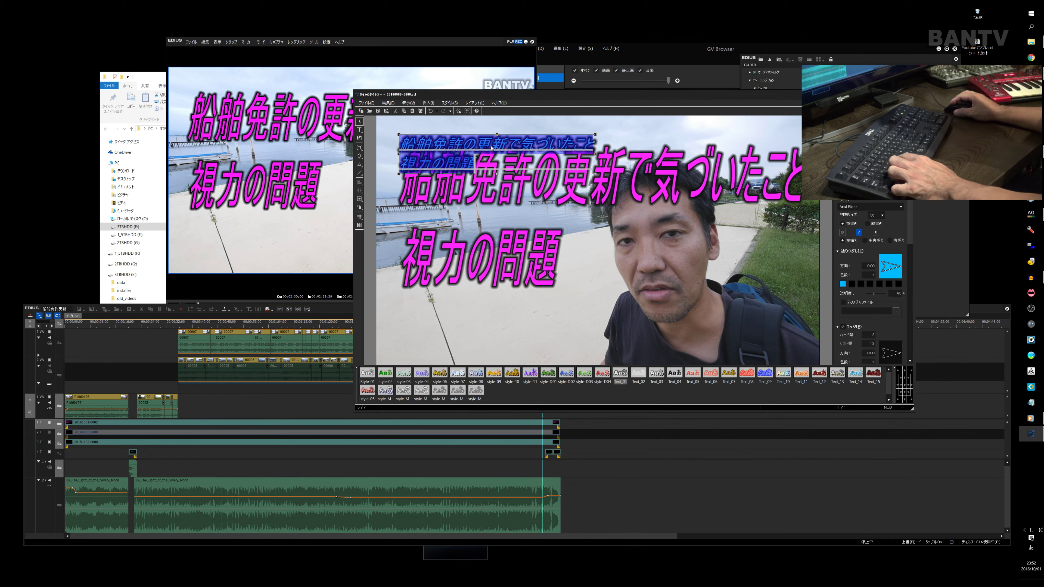
Step: Put the title text on one line in the Hidemaru text editor as 船舶免許の更新で気づいたこと 視力の問題, copy it and close the title editor
key(ctrl+alt+h)
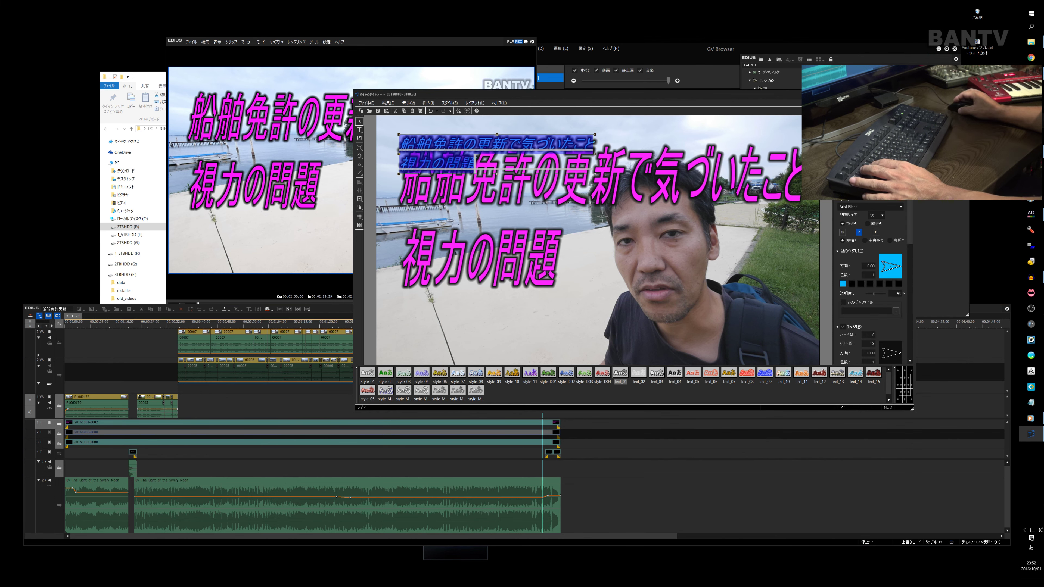
text(船舶免許の更新で気づいたこと視力の問題)
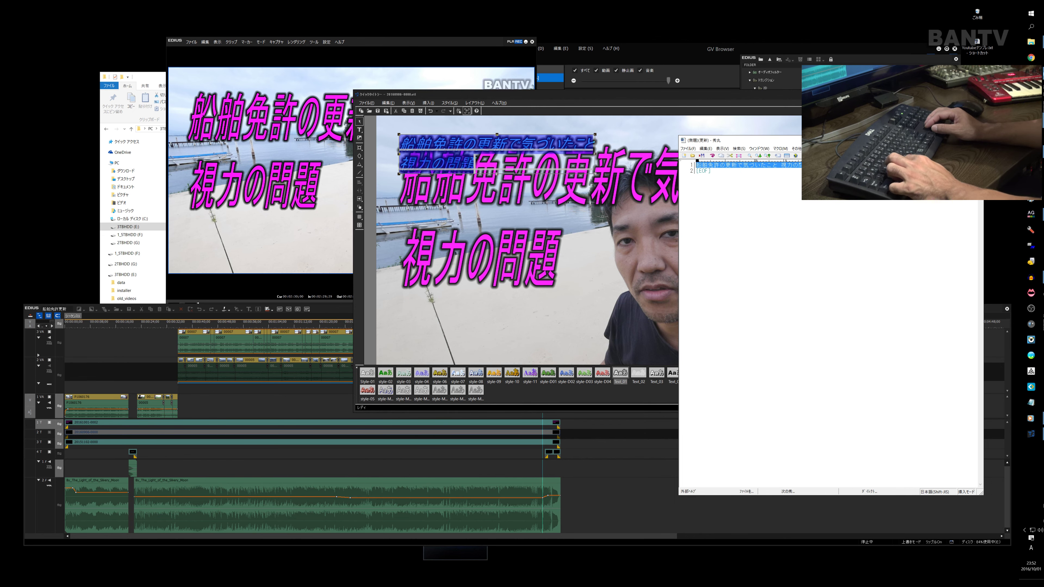
key(alt+Tab)
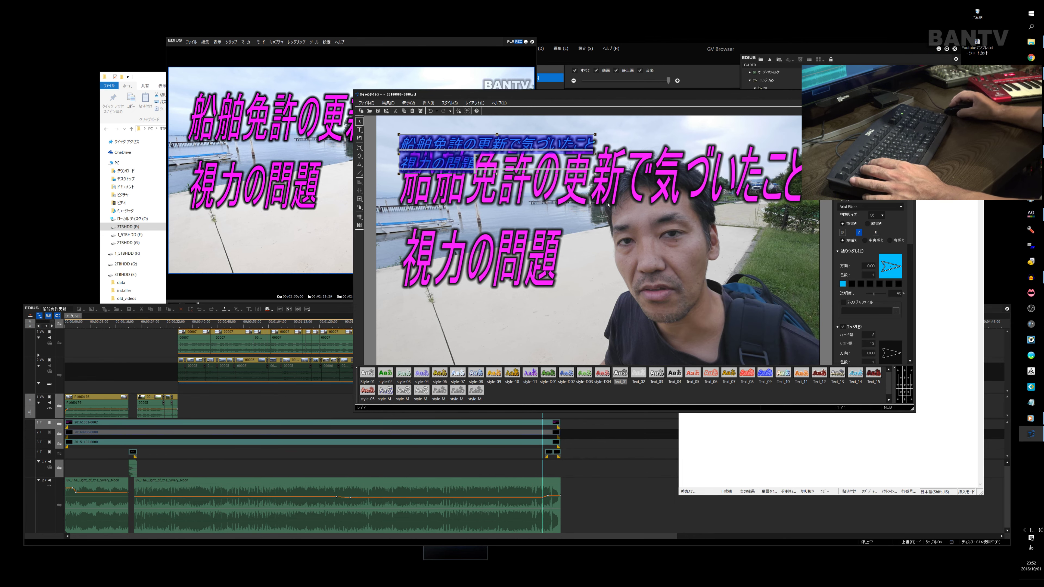
click(610, 205)
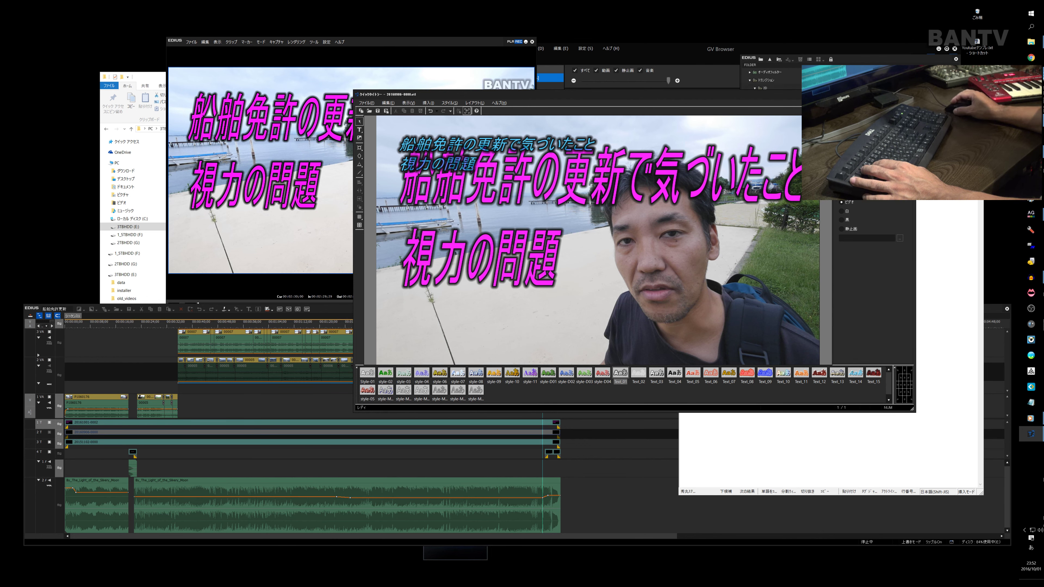
click(910, 95)
click(636, 261)
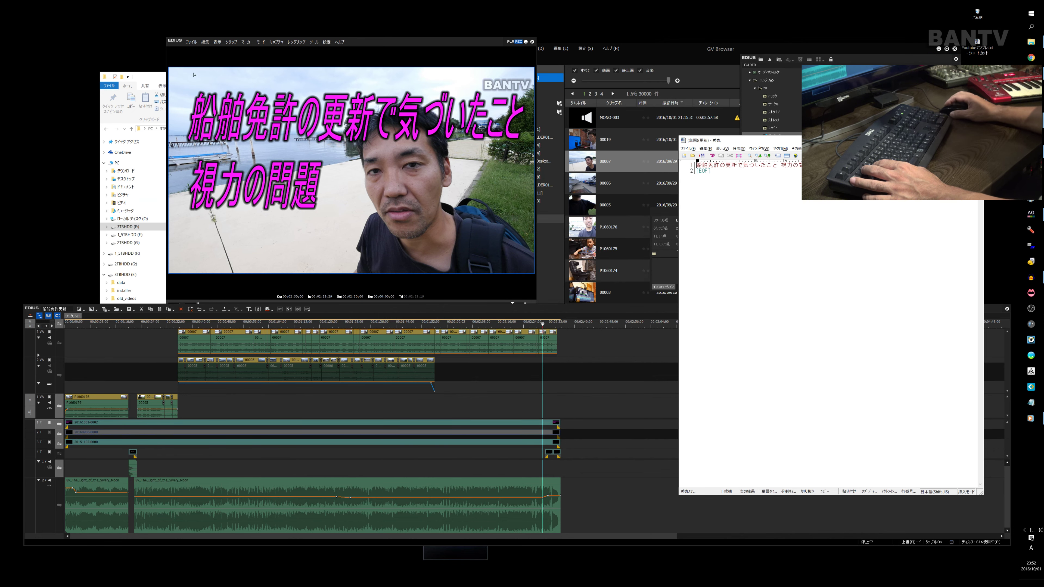
Step: Export the In/Out frame with the still image exporter as a JPEG named 船舶免許の更新で気づいたこと 視力の問題
click(190, 42)
mouse_move(231, 199)
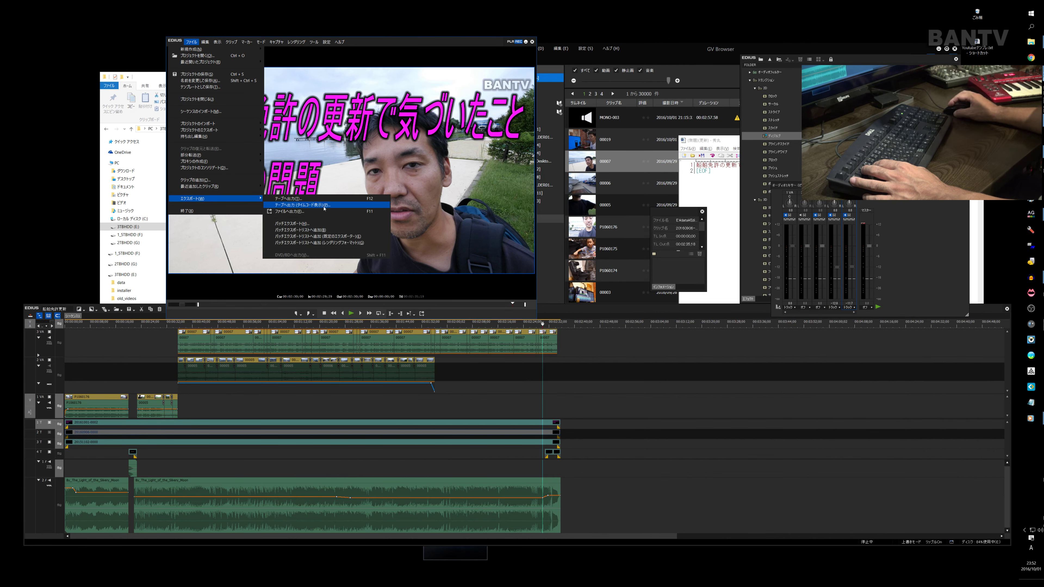
click(320, 213)
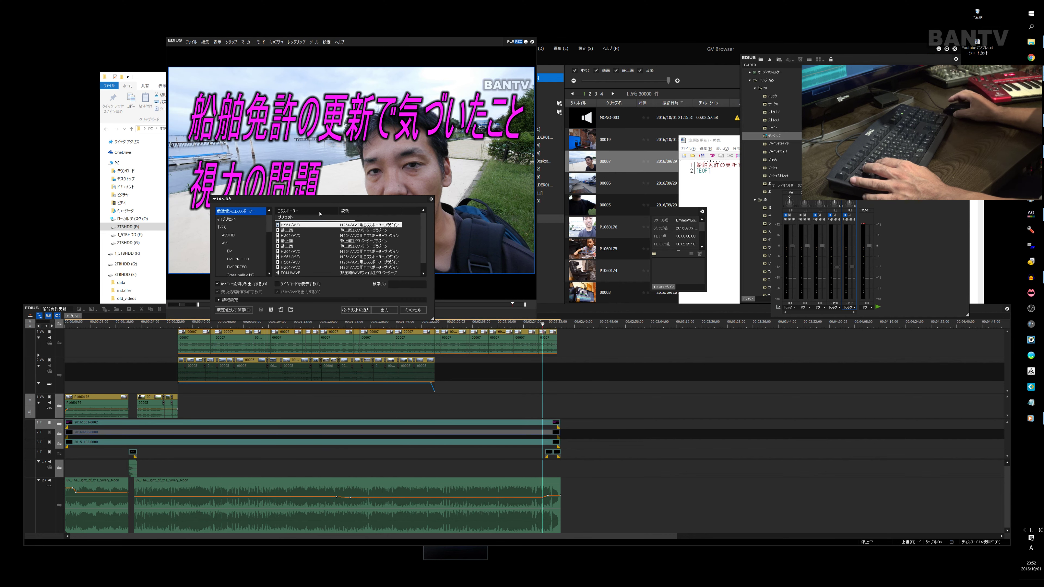
click(292, 231)
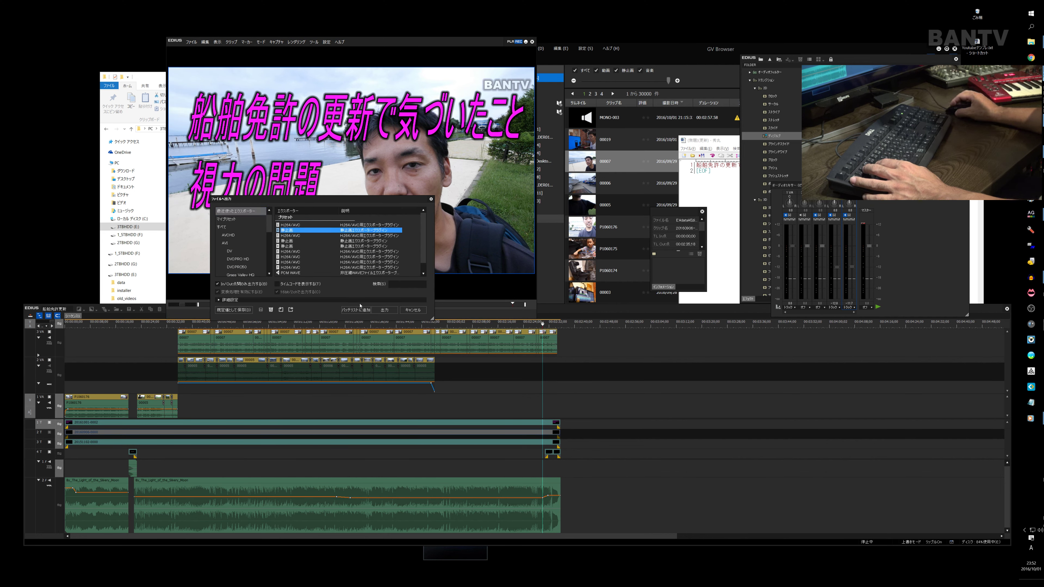
click(385, 311)
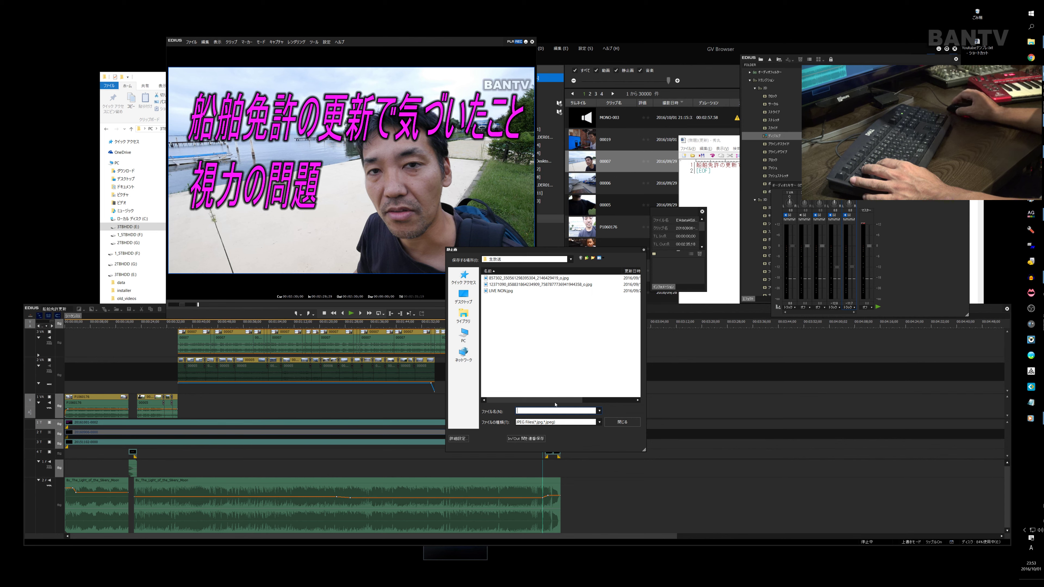
key(ctrl+v)
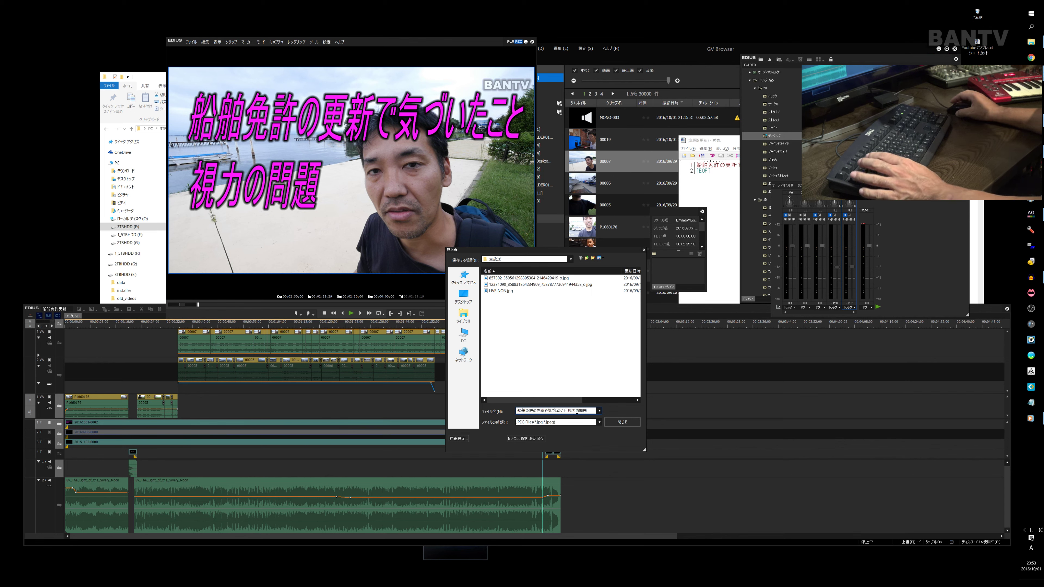
click(537, 440)
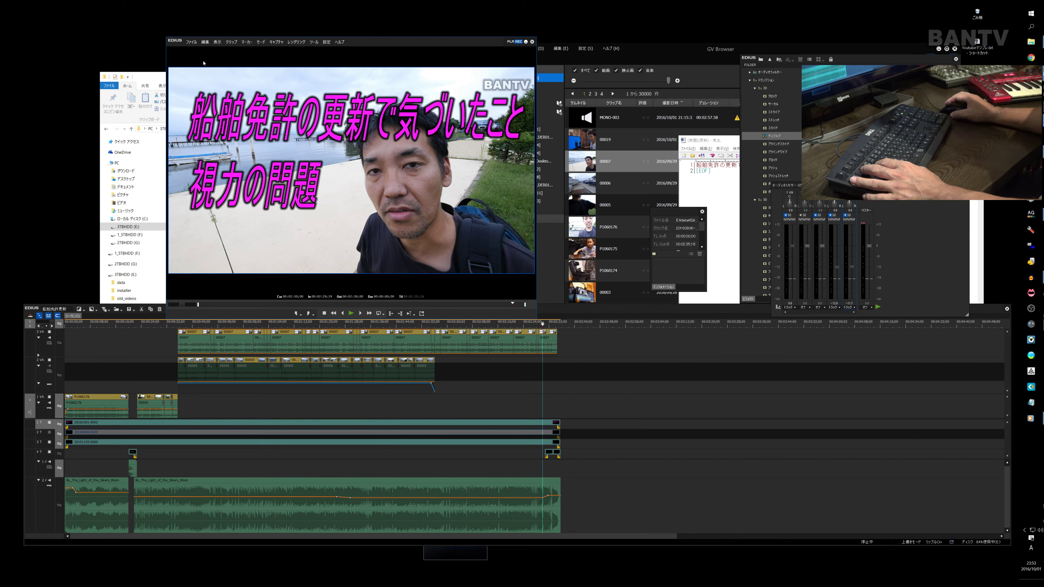
Step: Clear the timeline's In and Out points, hide the magenta thumbnail title on track 1T and show the original title on track 2T
right_click(543, 324)
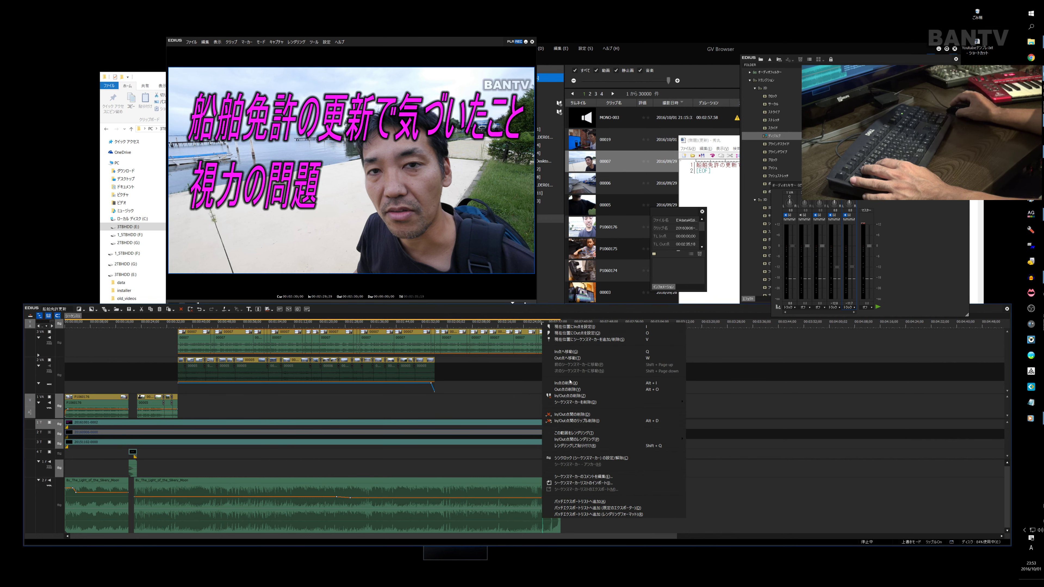
click(570, 395)
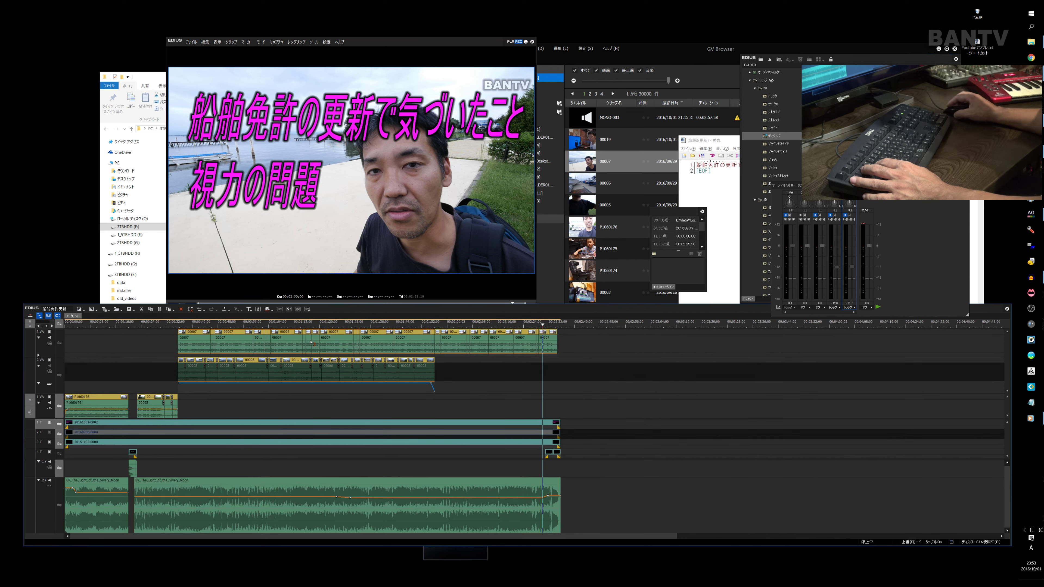
click(49, 423)
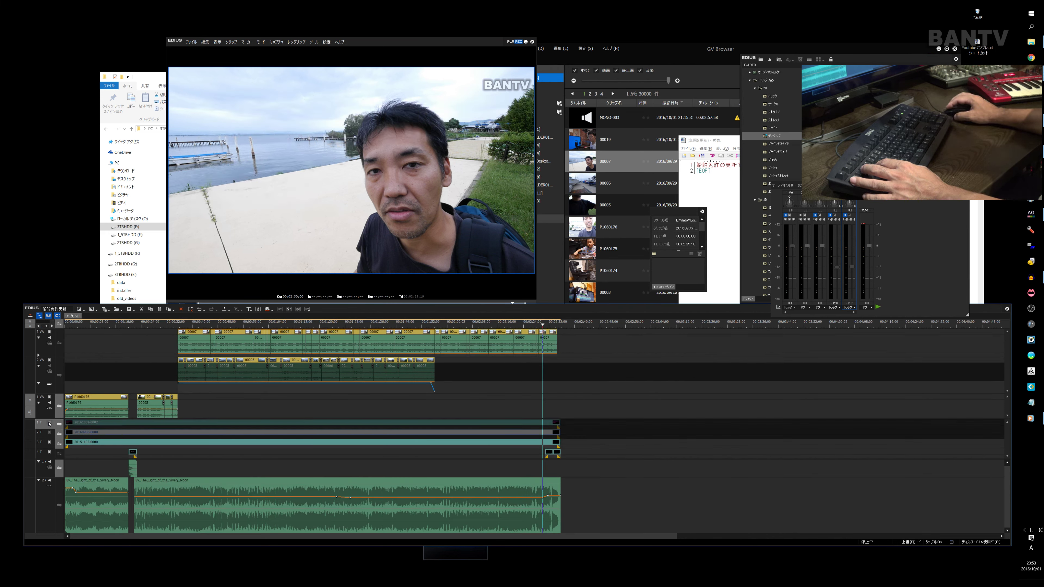
click(50, 432)
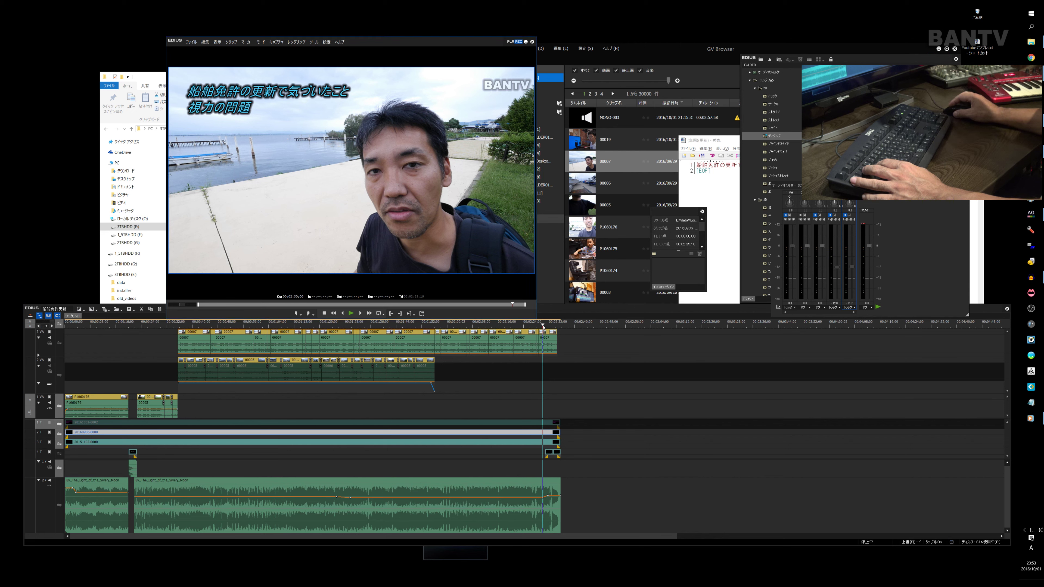
click(522, 326)
Step: Export the timeline with the H.264/AVC exporter as an MP4 named 船舶免許の更新で気づいたこと 視力の問題 in the videos_youtubeup folder
click(190, 42)
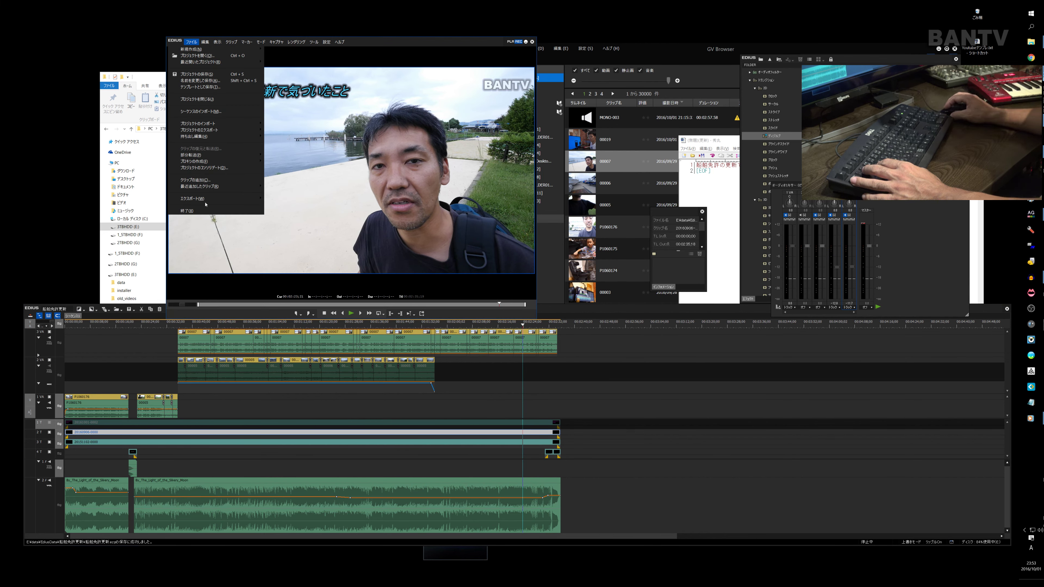
mouse_move(214, 198)
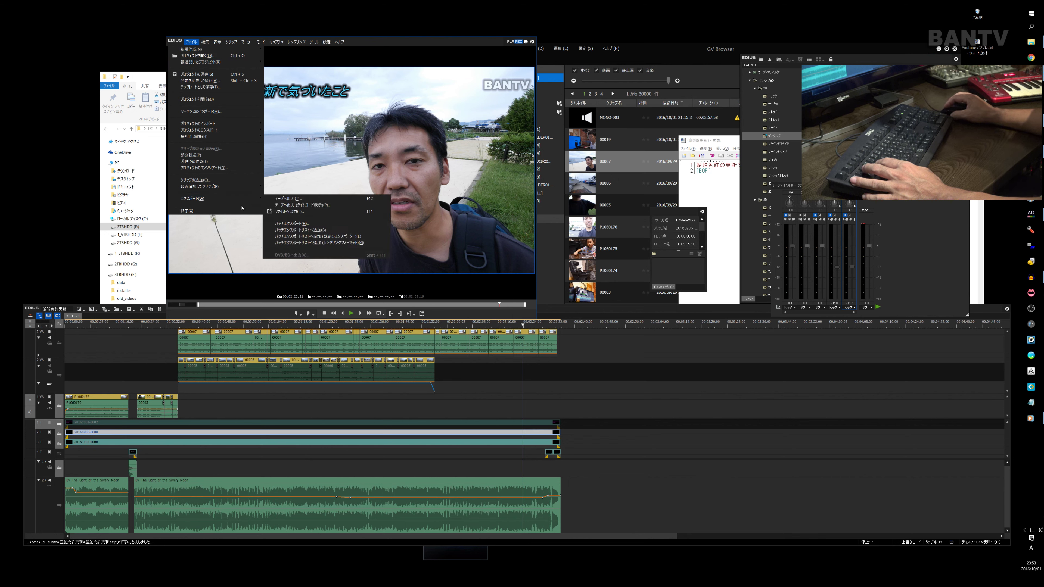
click(307, 211)
click(298, 231)
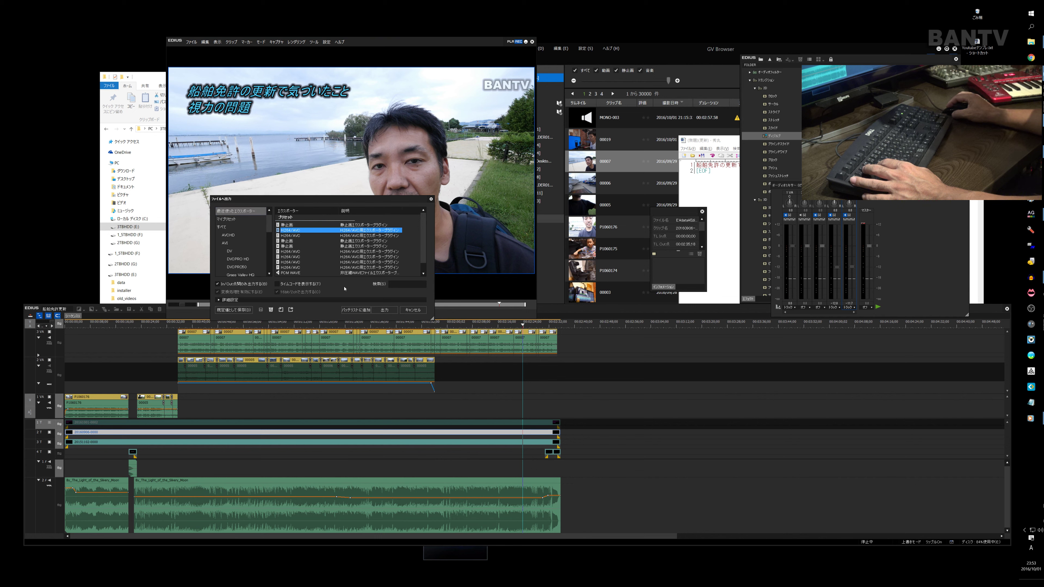
click(386, 311)
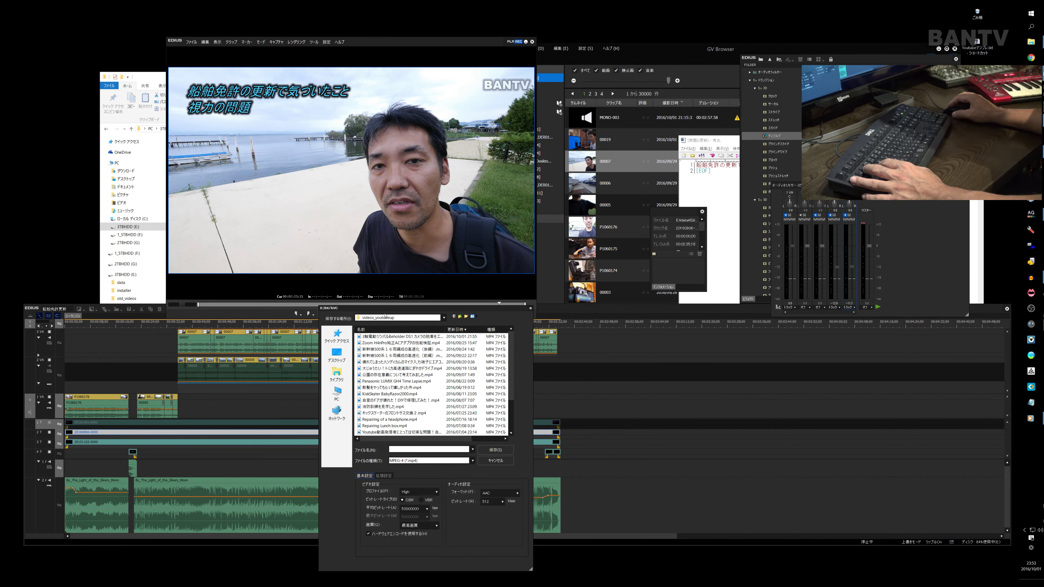
key(ctrl+v)
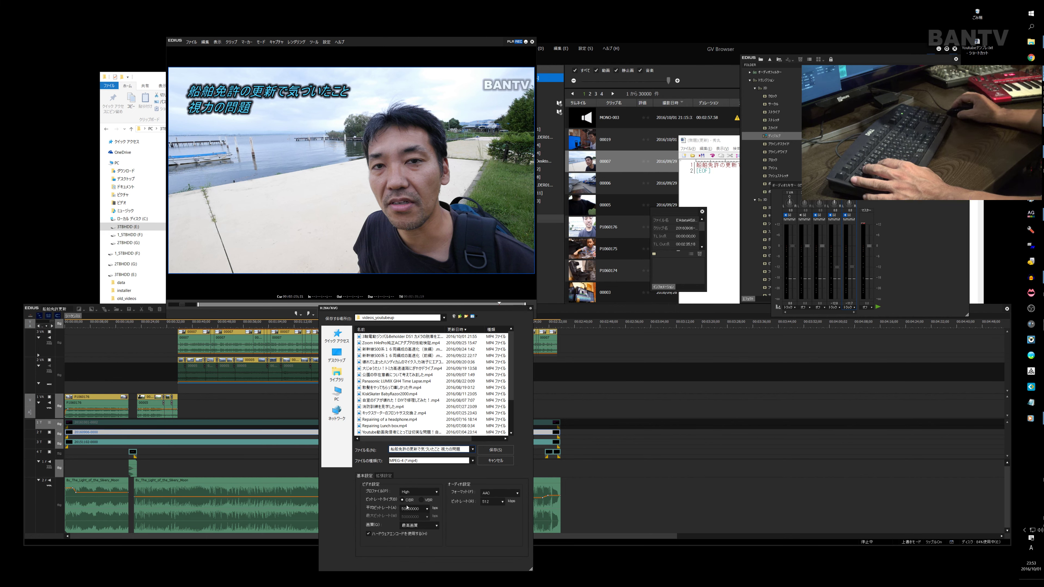
click(495, 450)
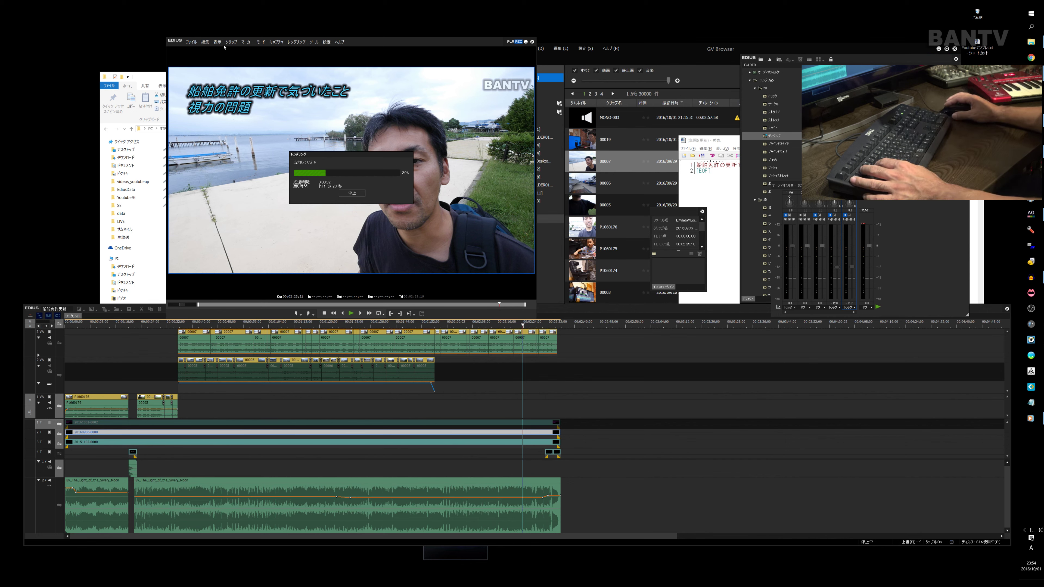
Step: Switch to File Explorer, check the exported files in the videos_youtubeup folder and minimize the window
click(156, 78)
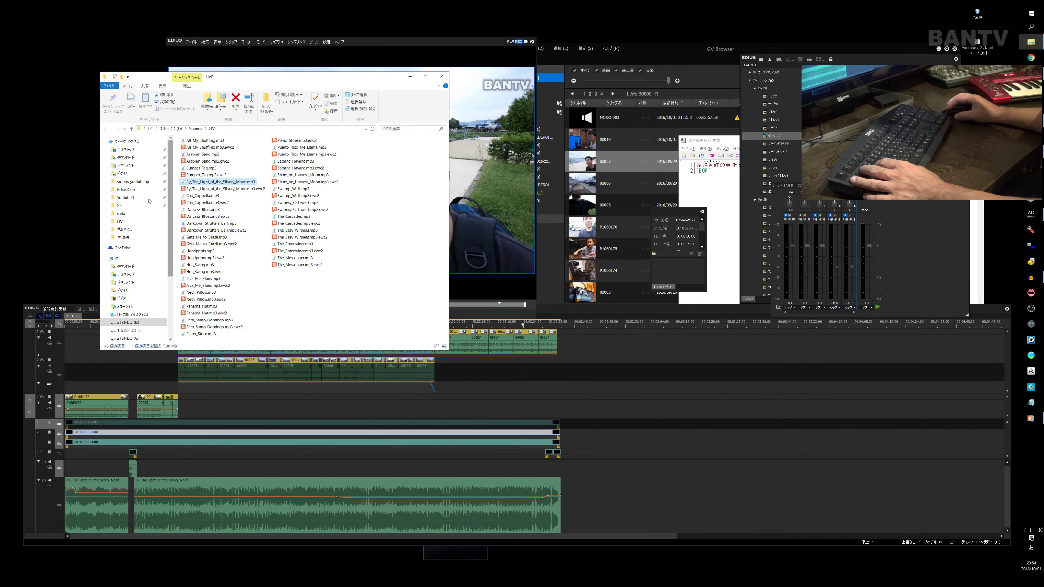
click(130, 183)
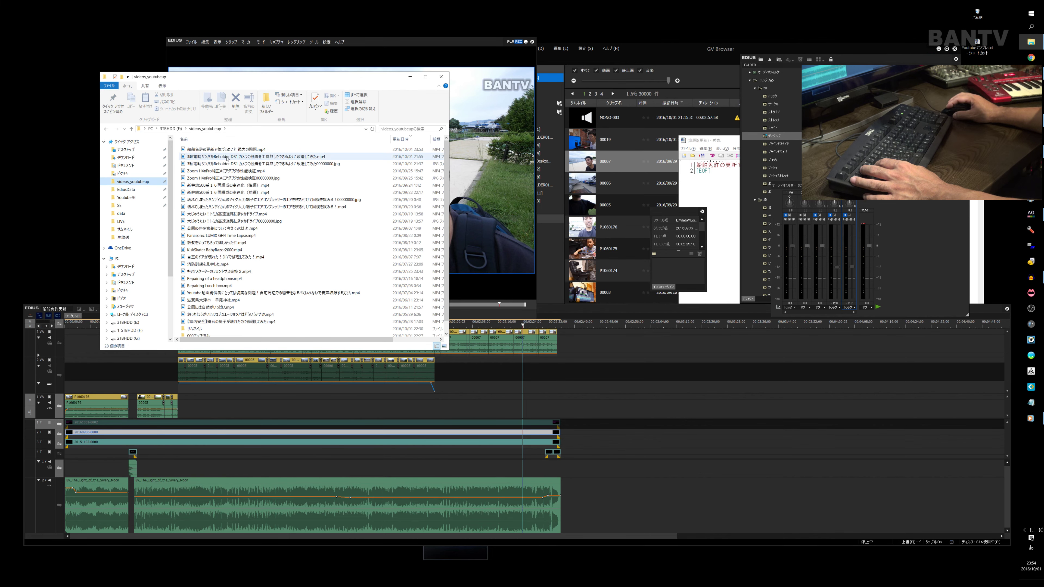
click(120, 198)
click(130, 182)
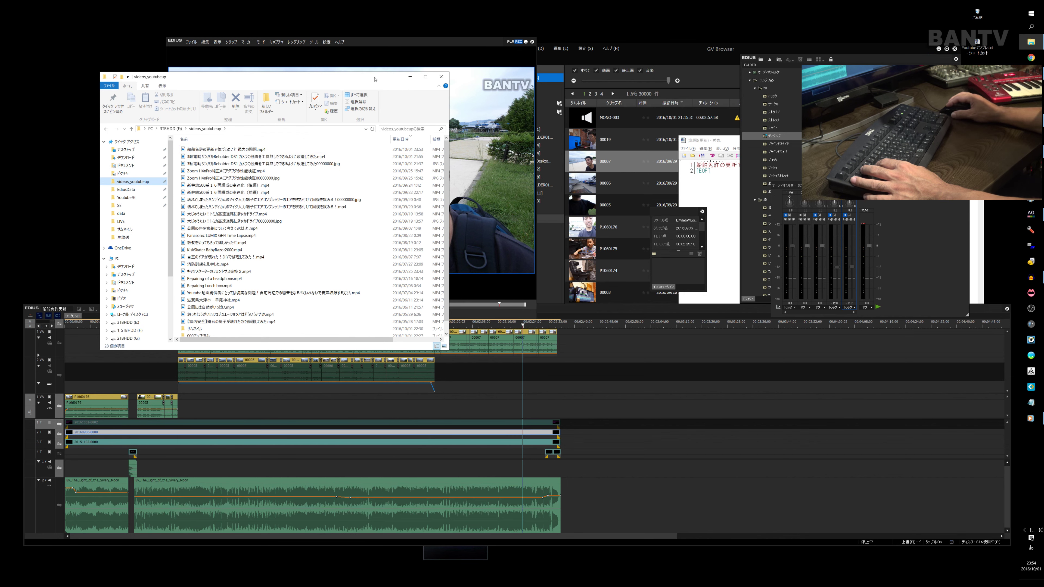
click(410, 77)
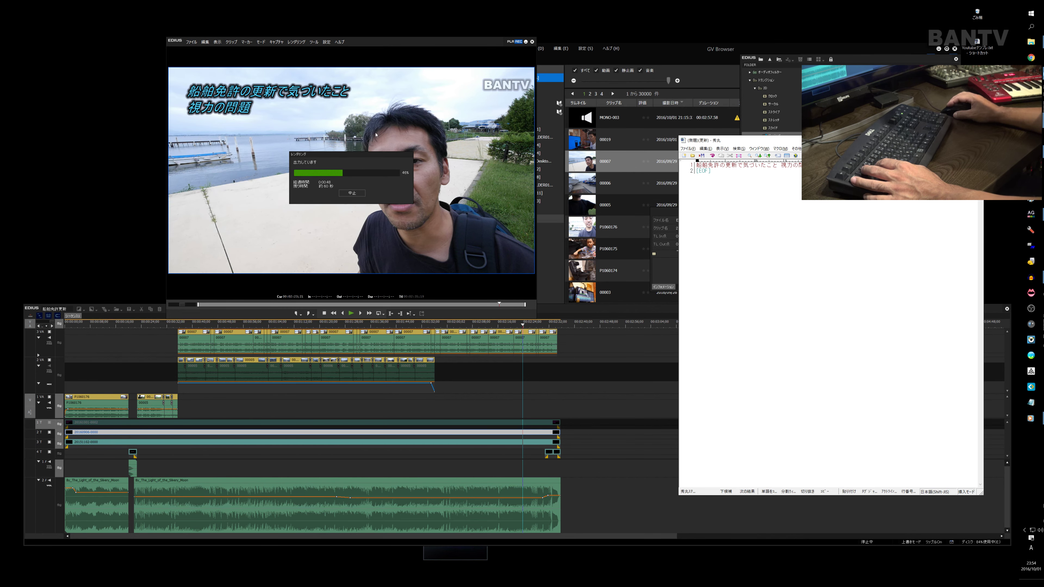
Step: Close the untitled text in the Hidemaru editor without saving it
click(361, 155)
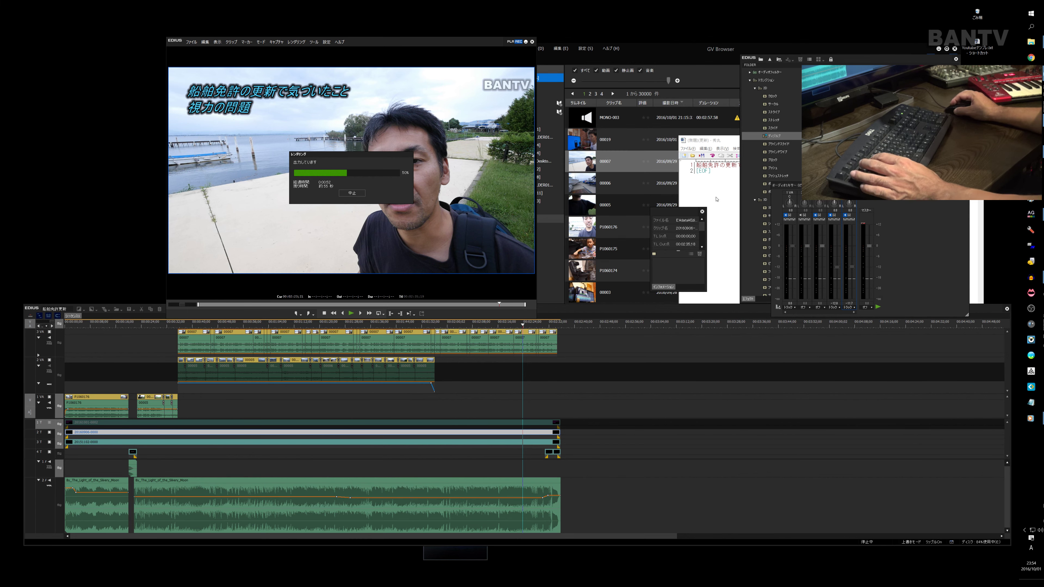
click(732, 199)
click(977, 141)
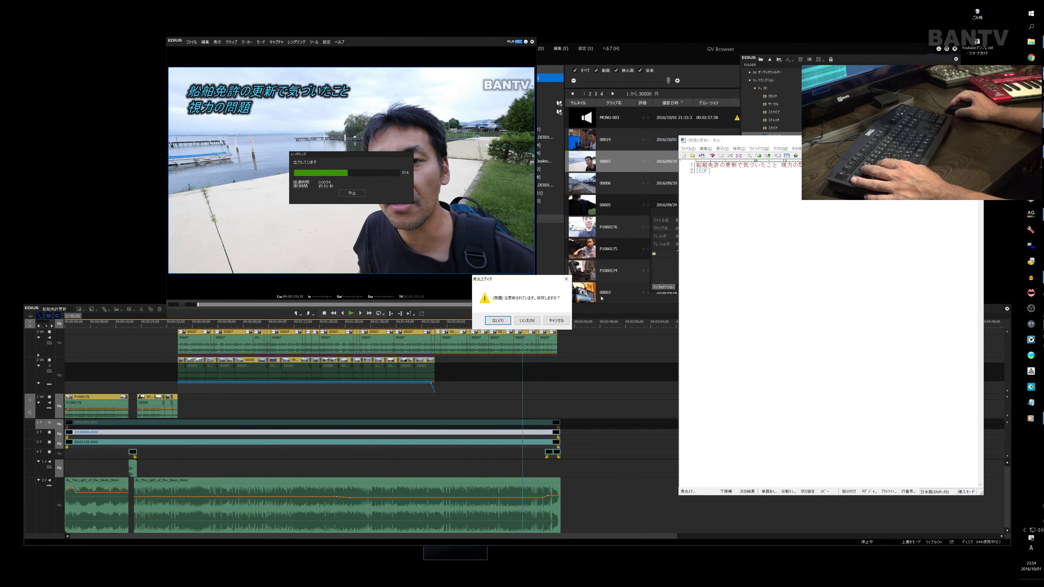
click(528, 320)
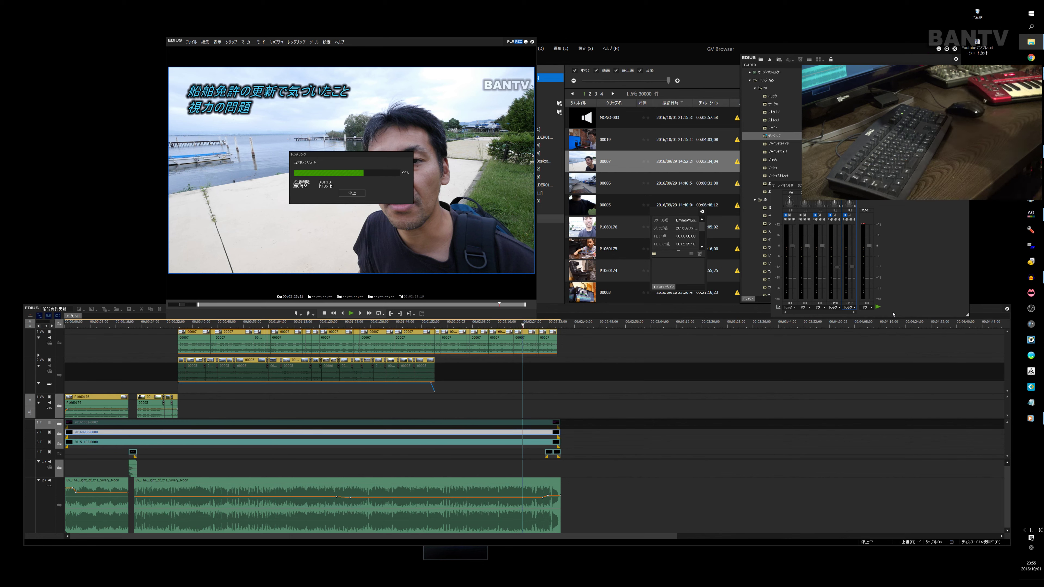